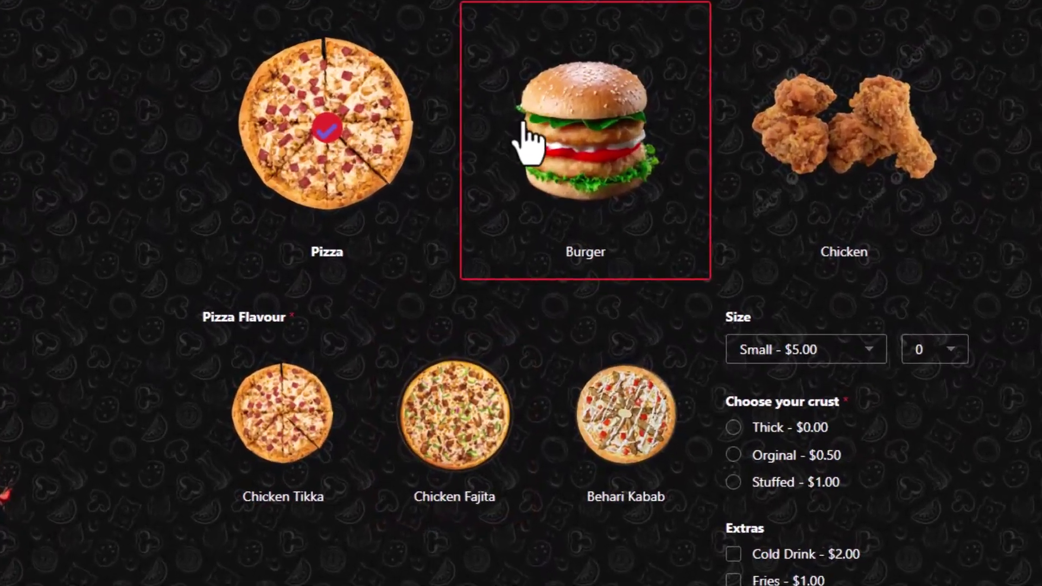
Switch the order choice between Burger and Chicken to preview the options offered for each
{"action": "left_click", "coordinate": [494, 179]}
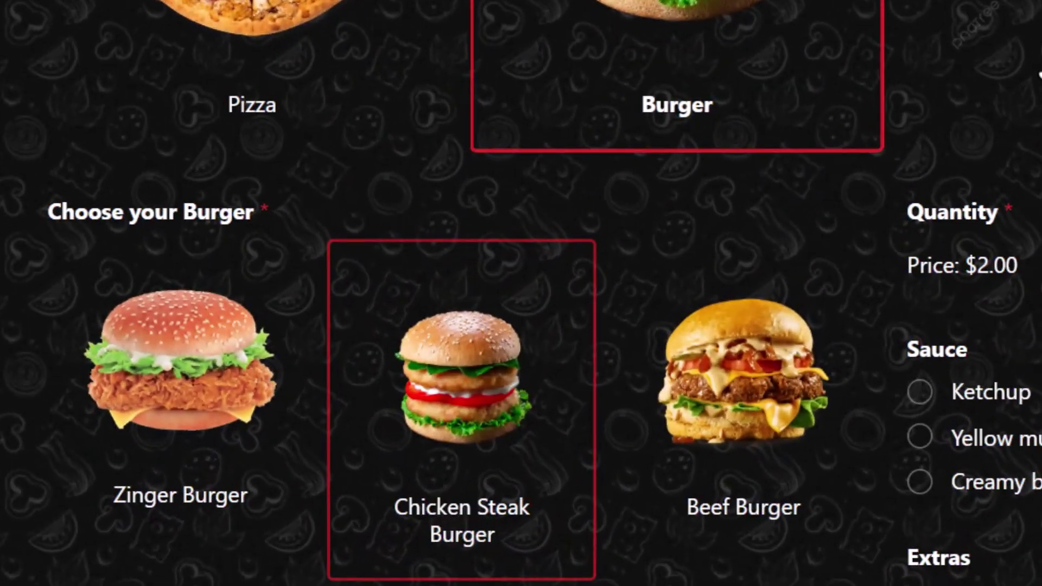
{"action": "left_click", "coordinate": [954, 118]}
{"action": "left_click", "coordinate": [626, 94]}
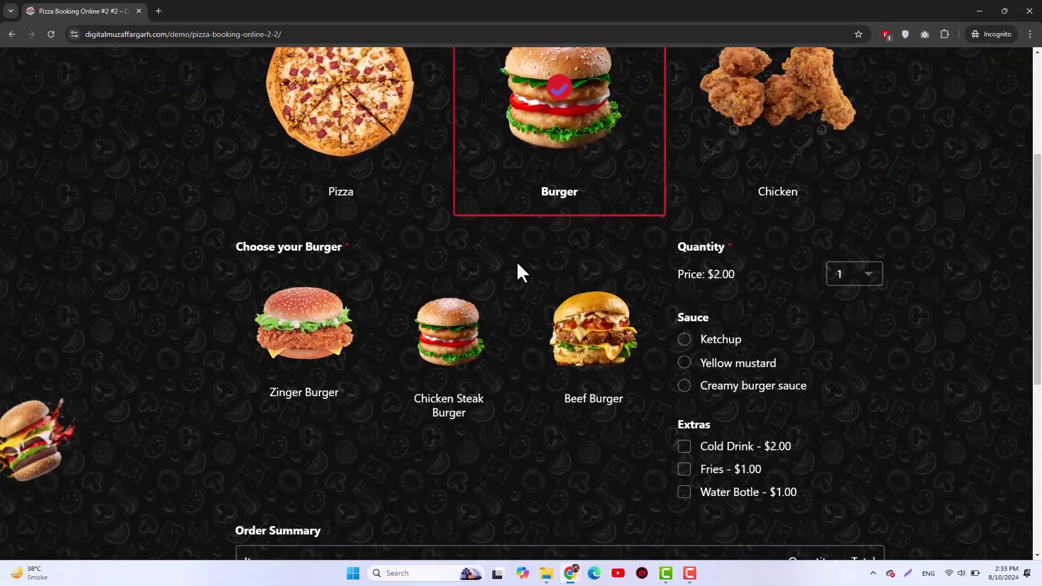
{"action": "scroll", "coordinate": [875, 304], "scroll_direction": "down", "scroll_amount": 1}
{"action": "scroll", "coordinate": [655, 311], "scroll_direction": "up", "scroll_amount": 5, "text": "ctrl"}
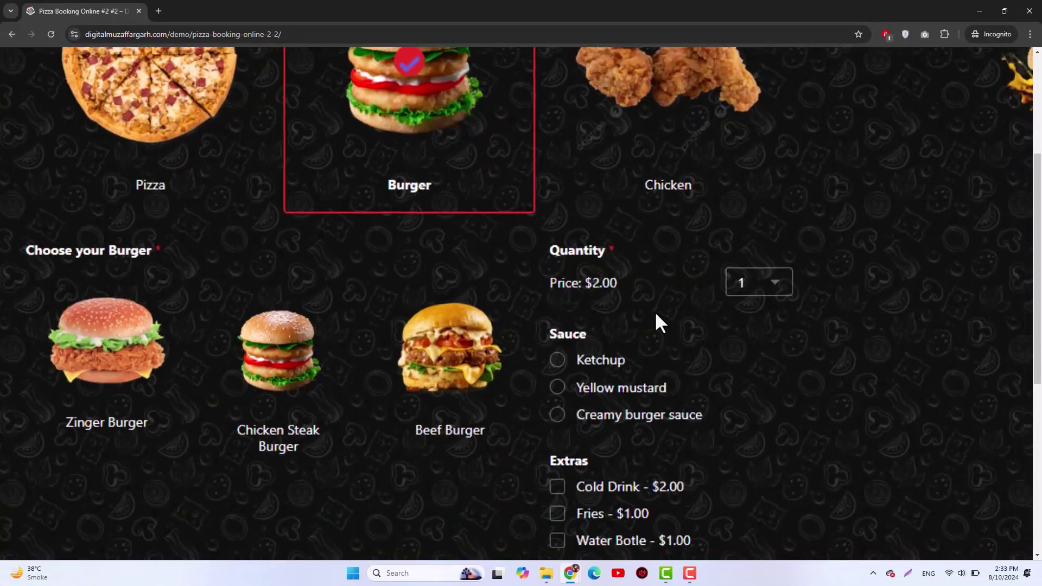
{"action": "left_click", "coordinate": [670, 136]}
{"action": "left_click", "coordinate": [443, 128]}
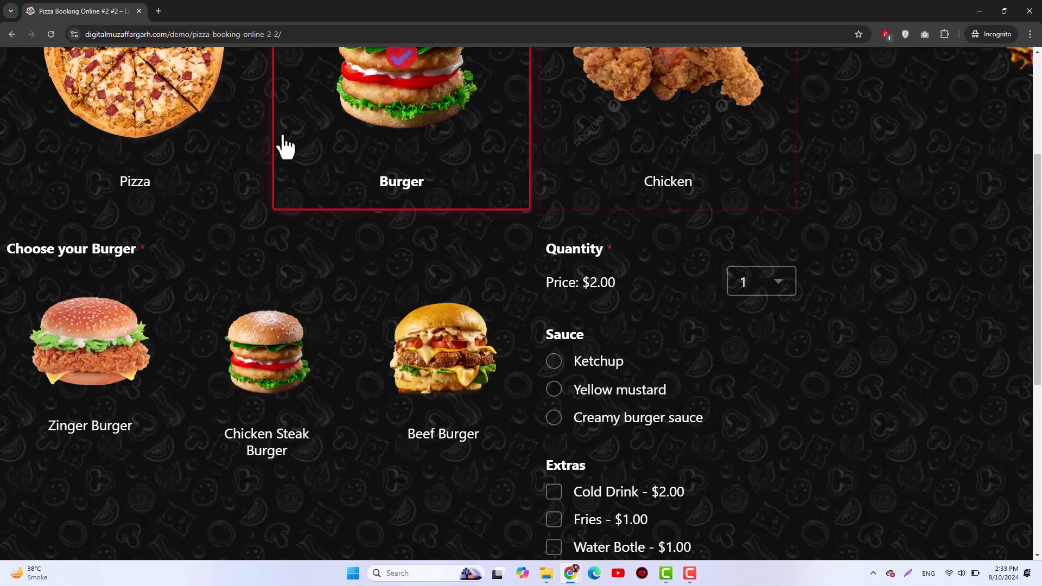
Choose Pizza as the order, try the different pizza flavours and settle on Chicken Tikka
{"action": "left_click", "coordinate": [167, 121]}
{"action": "left_click", "coordinate": [266, 382]}
{"action": "left_click", "coordinate": [490, 373]}
{"action": "scroll", "coordinate": [491, 372], "scroll_direction": "down", "scroll_amount": 5, "text": "ctrl"}
{"action": "scroll", "coordinate": [495, 454], "scroll_direction": "down", "scroll_amount": 2}
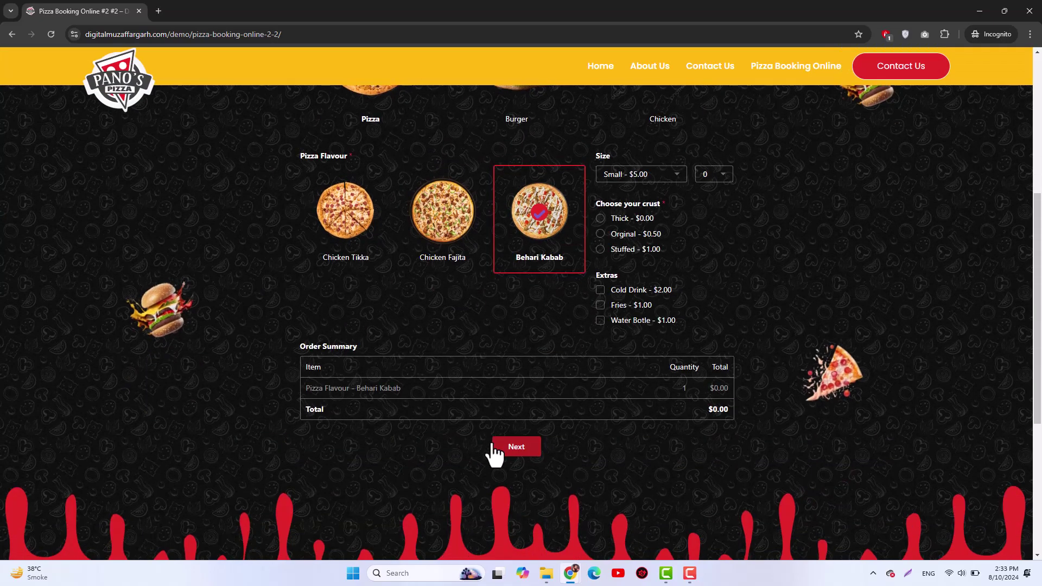
{"action": "scroll", "coordinate": [495, 454], "scroll_direction": "up", "scroll_amount": 3, "text": "ctrl"}
{"action": "left_click", "coordinate": [408, 151]}
{"action": "left_click", "coordinate": [293, 166]}
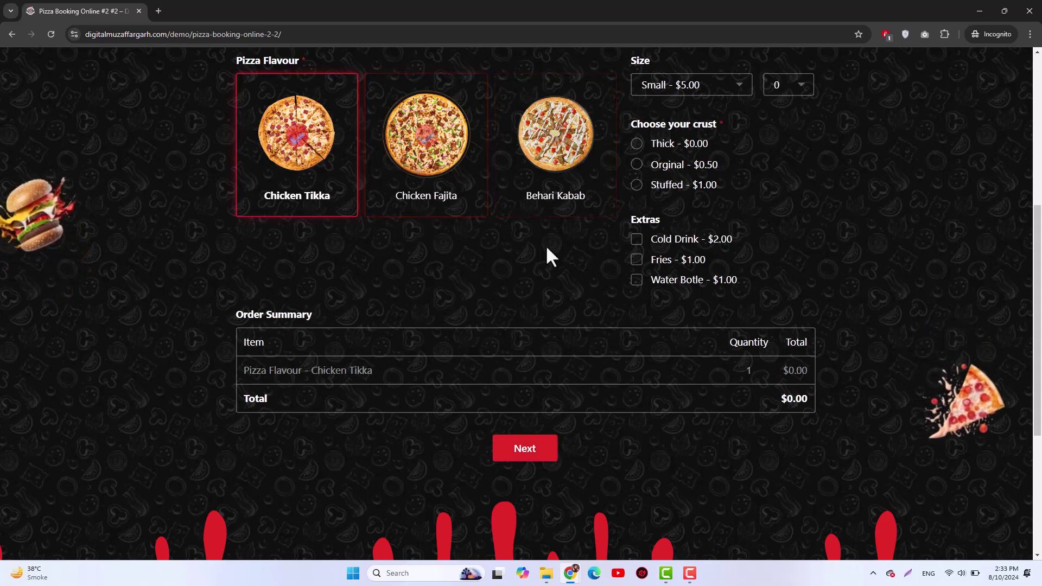
Select the Orginal crust with the Fries and Water Botle extras, and proceed to the form's next page
{"action": "left_click", "coordinate": [662, 166]}
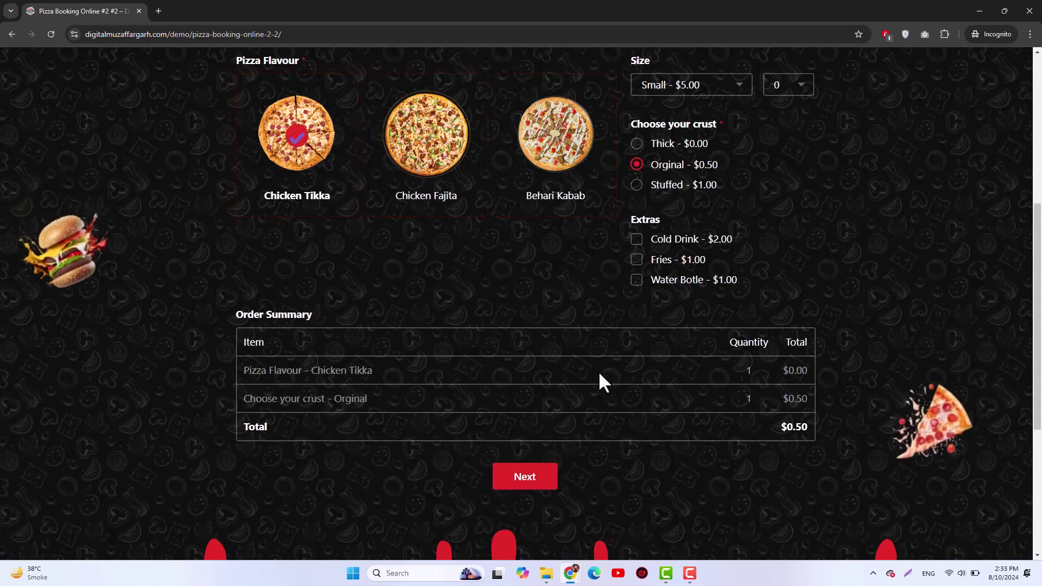
{"action": "left_click", "coordinate": [659, 260]}
{"action": "left_click", "coordinate": [663, 280]}
{"action": "scroll", "coordinate": [569, 431], "scroll_direction": "down", "scroll_amount": 3, "text": "ctrl"}
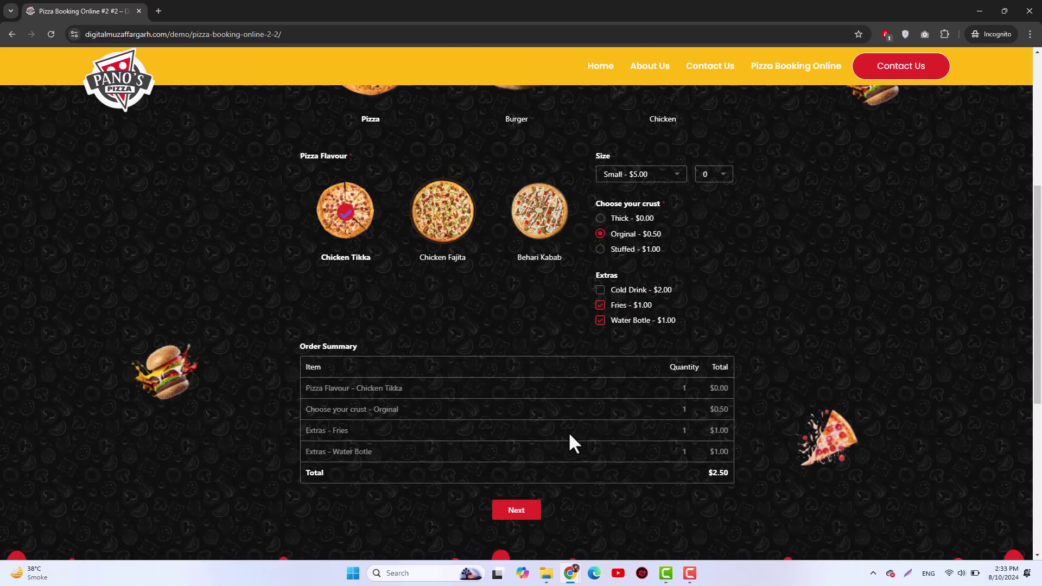
{"action": "left_click", "coordinate": [520, 512]}
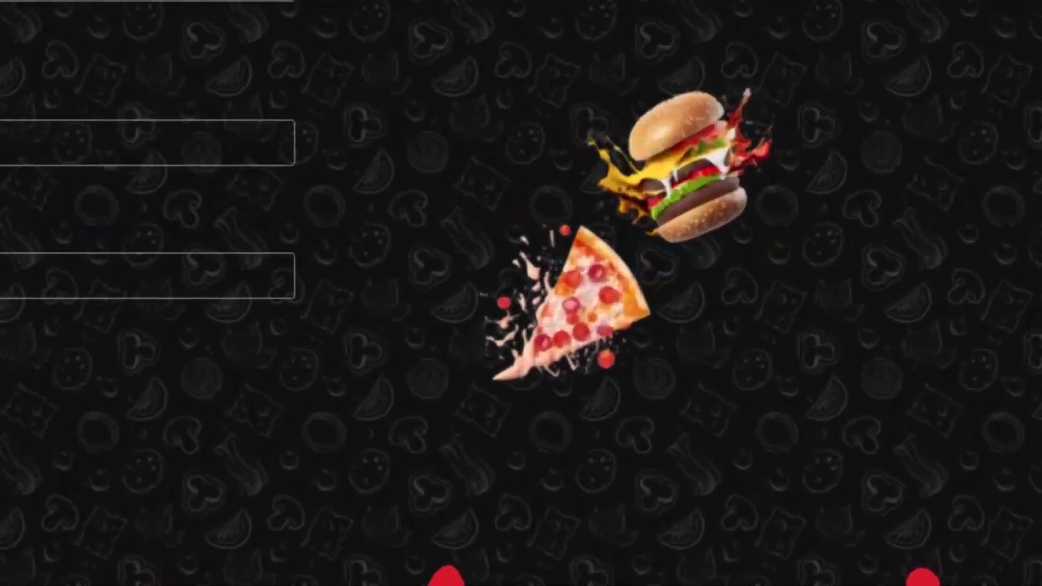
{"action": "scroll", "coordinate": [616, 491], "scroll_direction": "up", "scroll_amount": 3}
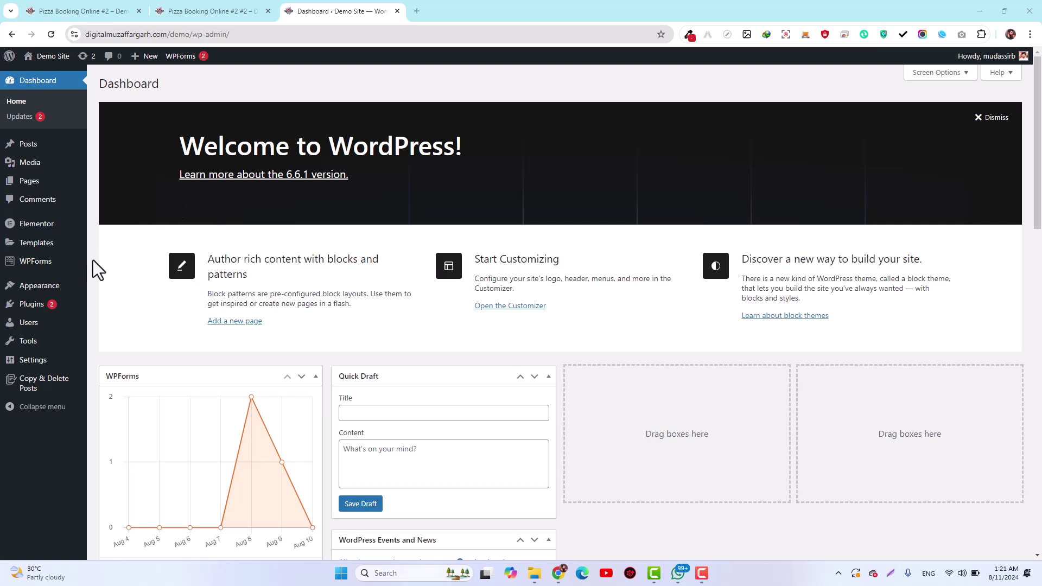
Open the page for adding new themes in the WordPress dashboard and examine the Hello Elementor theme's entry
{"action": "left_click", "coordinate": [48, 296]}
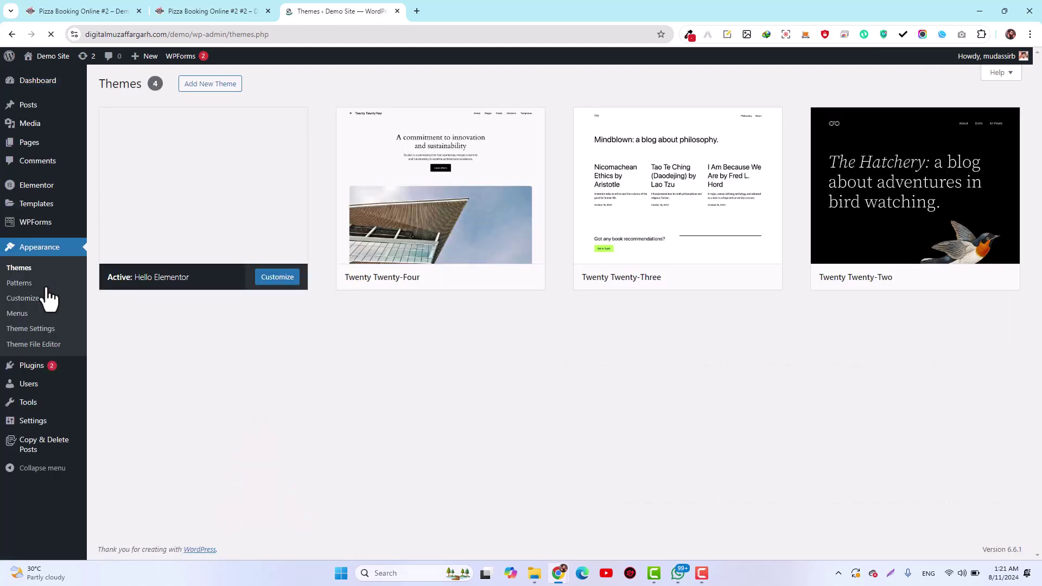
{"action": "left_click", "coordinate": [213, 84]}
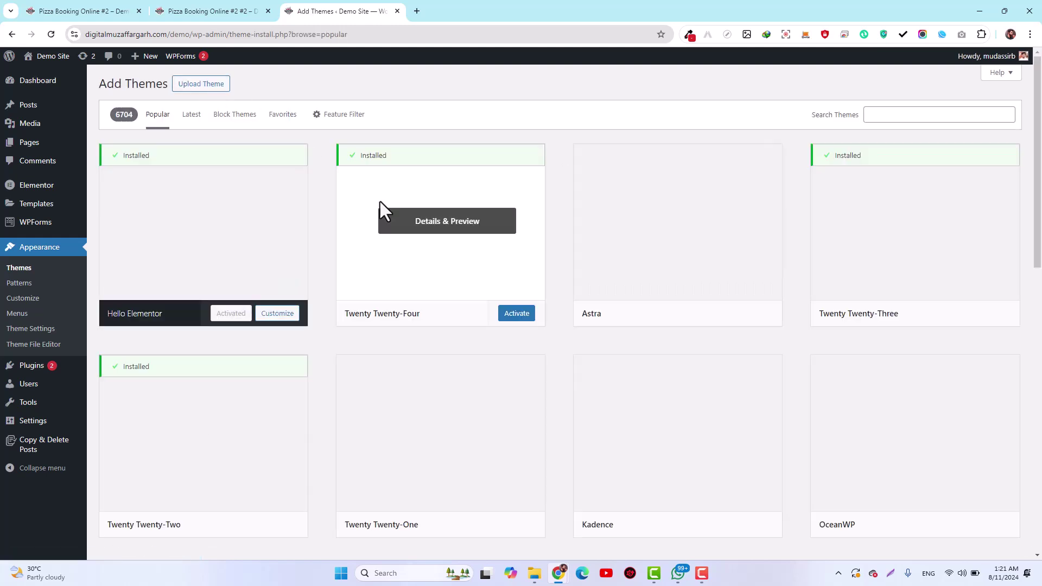
{"action": "left_click", "coordinate": [895, 115]}
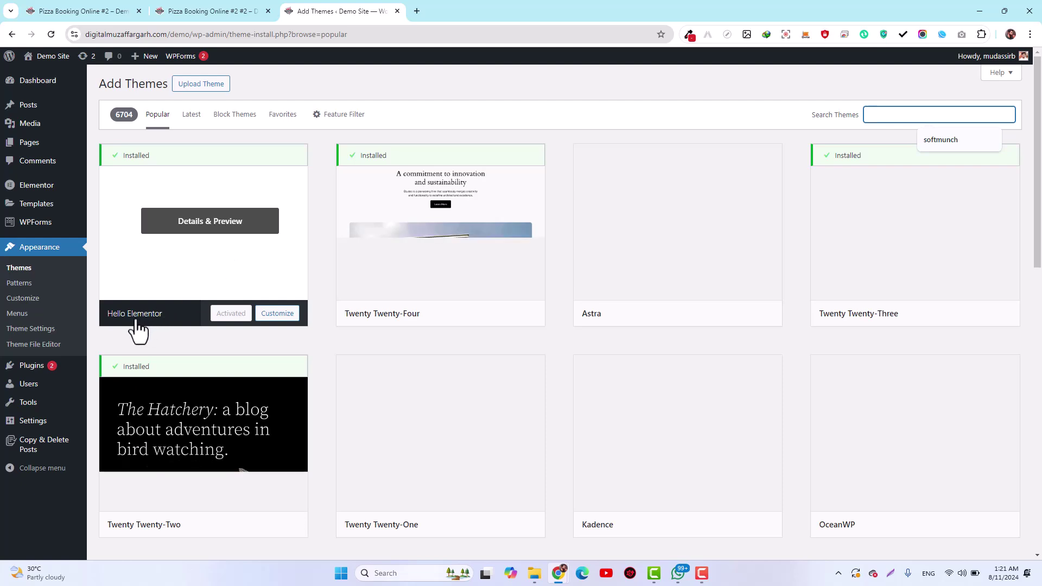
{"action": "scroll", "coordinate": [136, 329], "scroll_direction": "up", "scroll_amount": 5, "text": "ctrl"}
{"action": "scroll", "coordinate": [135, 328], "scroll_direction": "up", "scroll_amount": 2, "text": "ctrl"}
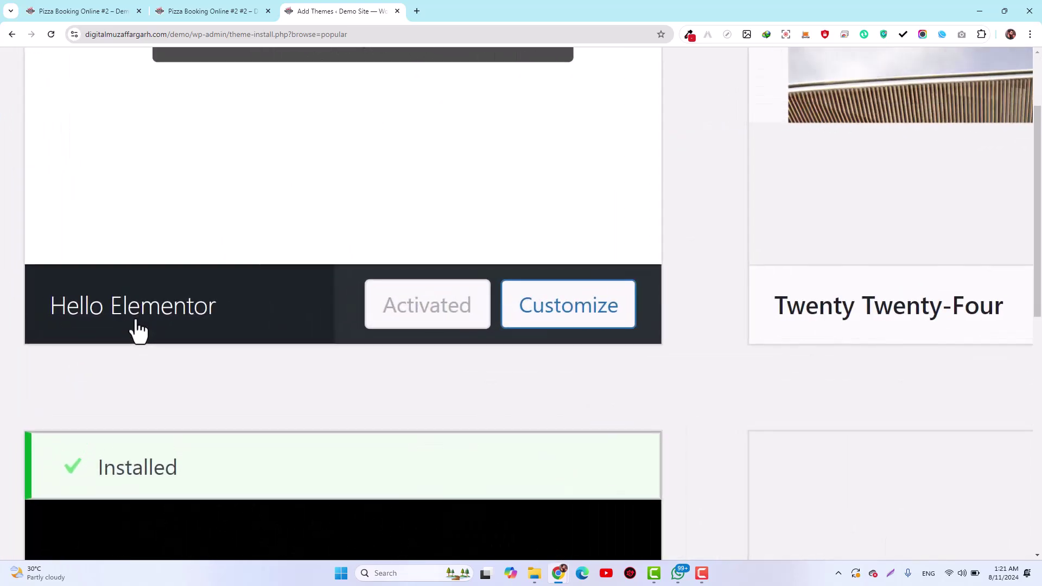
{"action": "scroll", "coordinate": [139, 330], "scroll_direction": "down", "scroll_amount": 7, "text": "ctrl"}
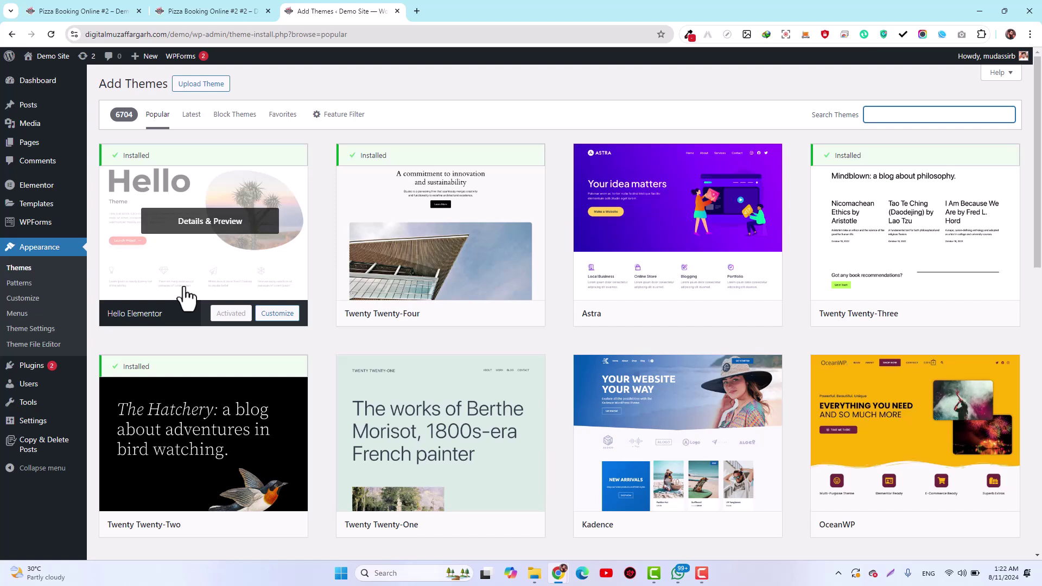
Search for "elementor" among the plugins that can be added and examine the Elementor Website Builder entry
{"action": "mouse_move", "coordinate": [51, 373]}
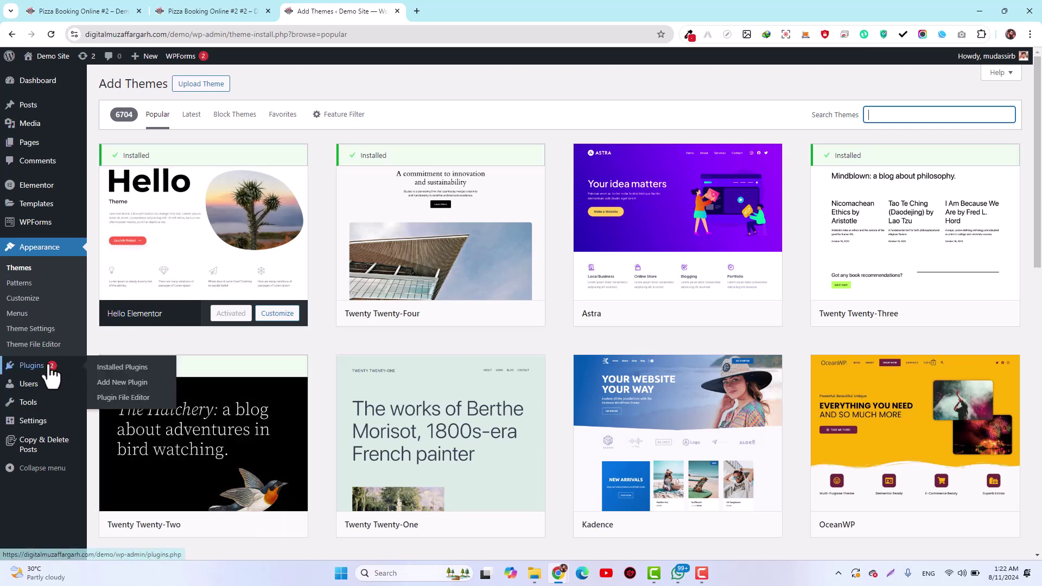
{"action": "left_click", "coordinate": [126, 383]}
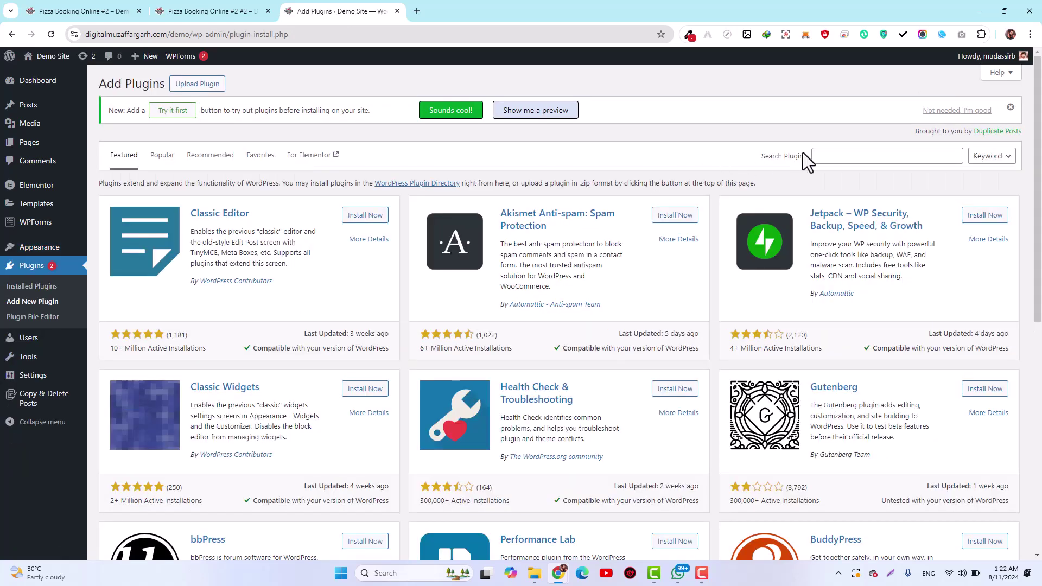
{"action": "left_click", "coordinate": [839, 154]}
{"action": "type", "text": "elementor"}
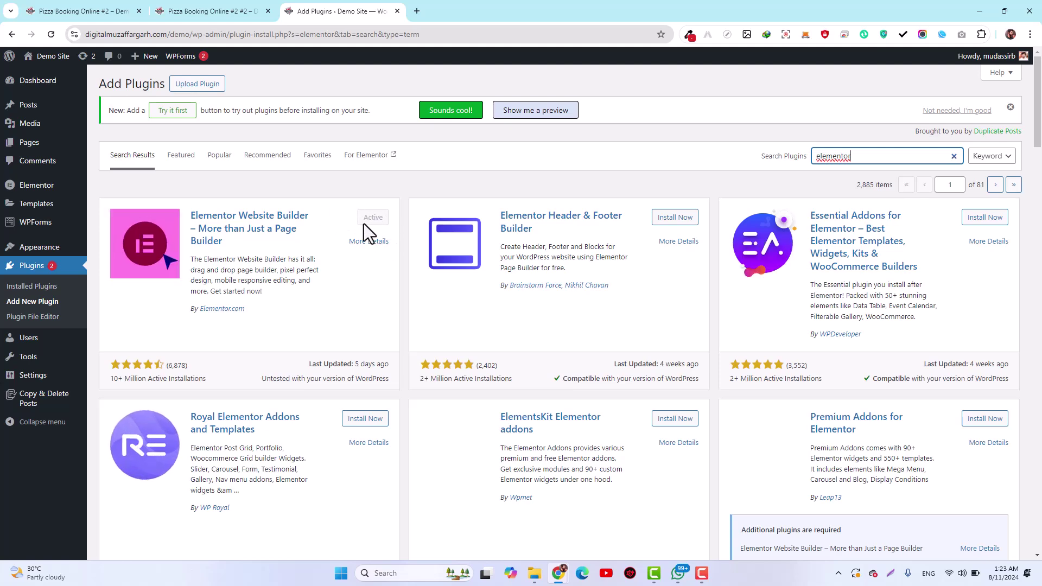
{"action": "scroll", "coordinate": [252, 240], "scroll_direction": "up", "scroll_amount": 5}
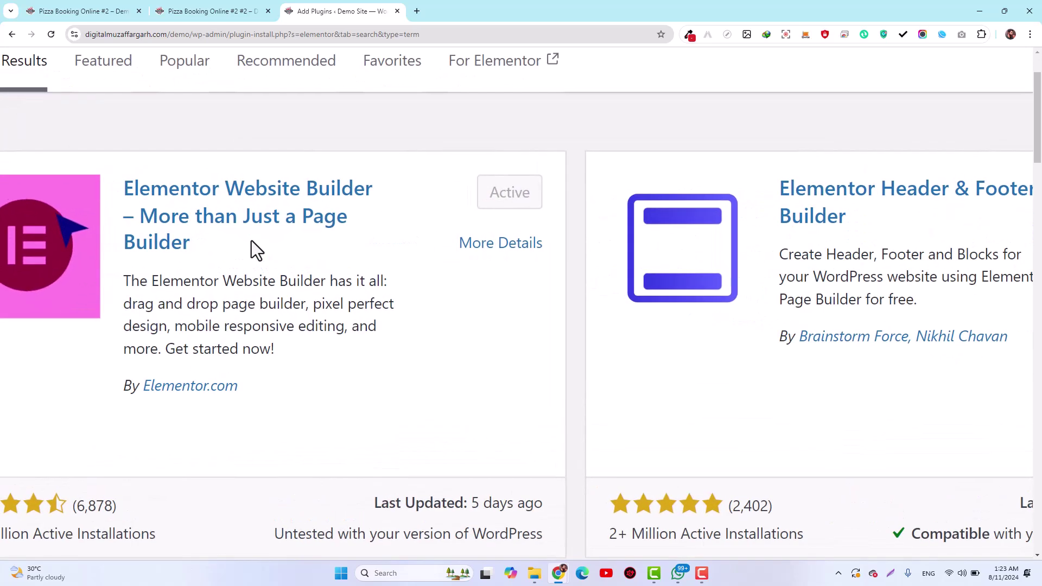
{"action": "scroll", "coordinate": [252, 240], "scroll_direction": "left", "scroll_amount": 3}
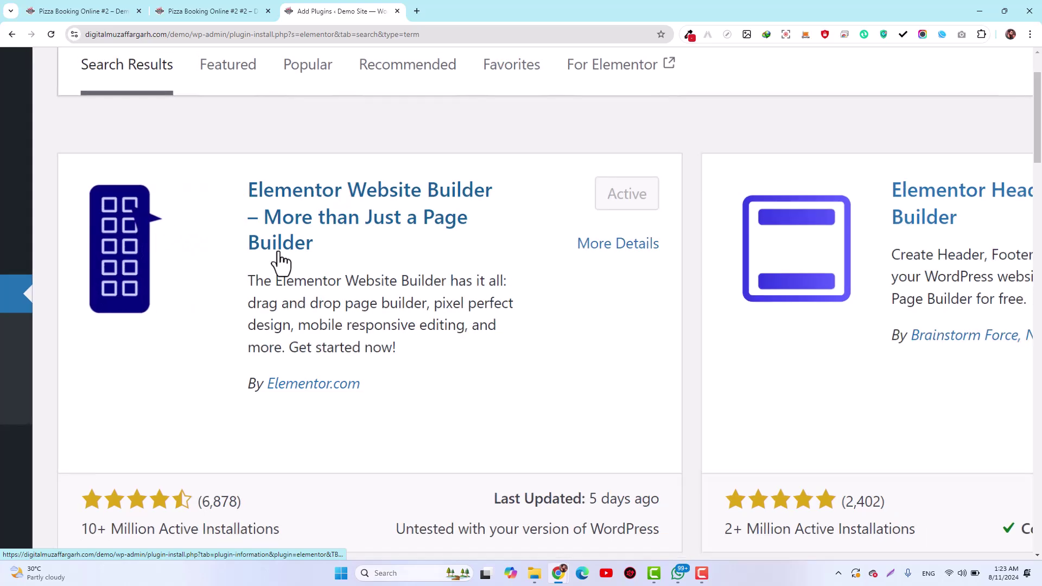
{"action": "scroll", "coordinate": [280, 263], "scroll_direction": "down", "scroll_amount": 5}
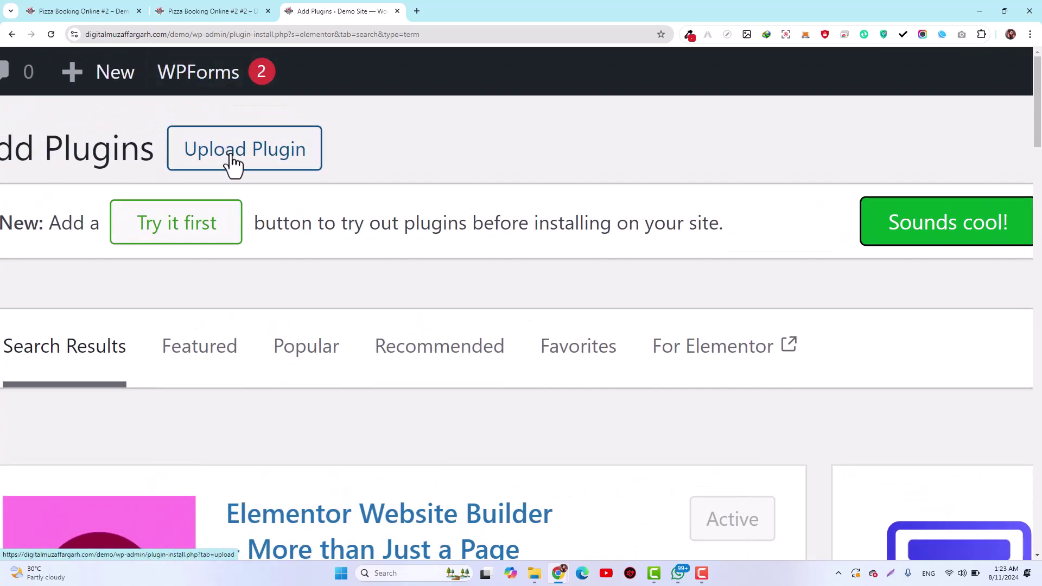
Open the plugin upload form, and review the Elementor and Elementor Pro entries among the installed plugins
{"action": "left_click", "coordinate": [218, 133]}
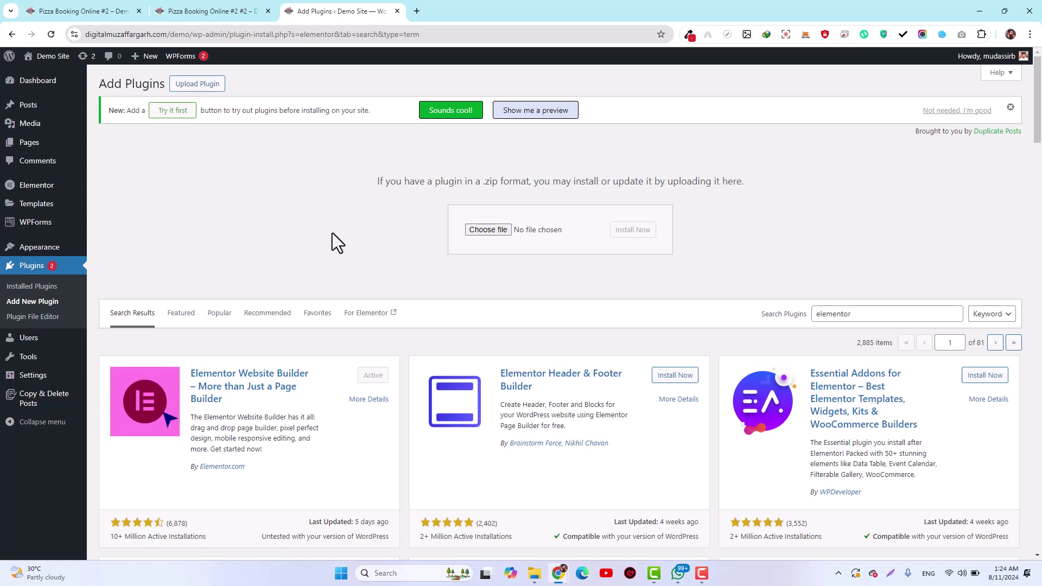
{"action": "left_click", "coordinate": [33, 287]}
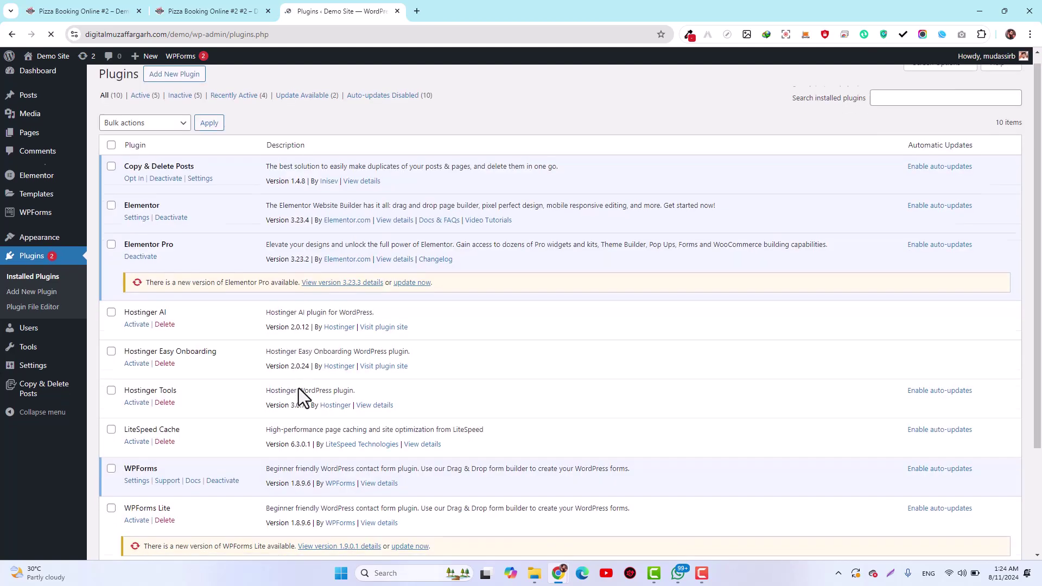
{"action": "scroll", "coordinate": [299, 388], "scroll_direction": "down", "scroll_amount": 2}
{"action": "scroll", "coordinate": [298, 389], "scroll_direction": "up", "scroll_amount": 2}
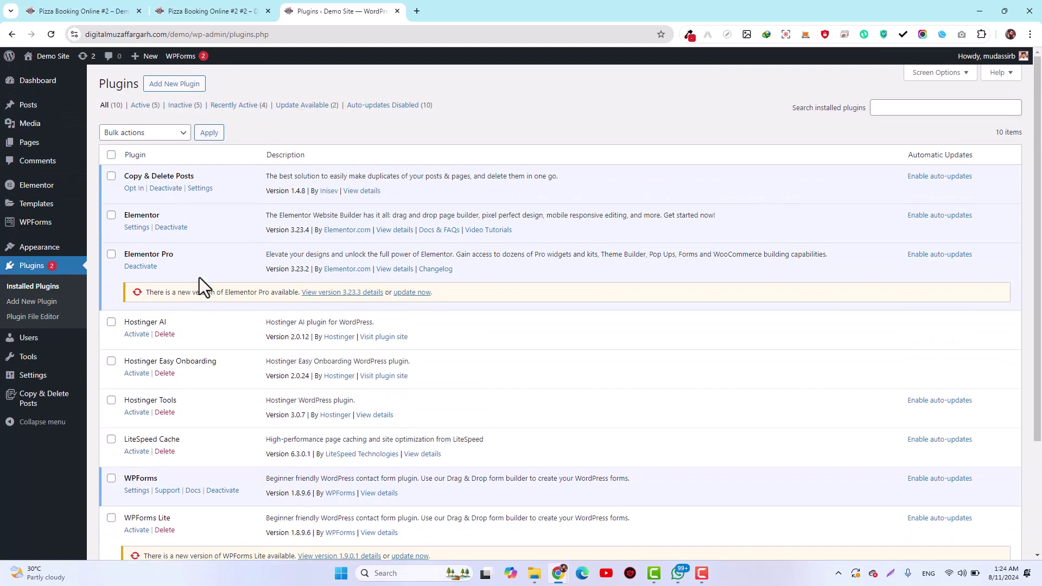
{"action": "scroll", "coordinate": [137, 312], "scroll_direction": "up", "scroll_amount": 3}
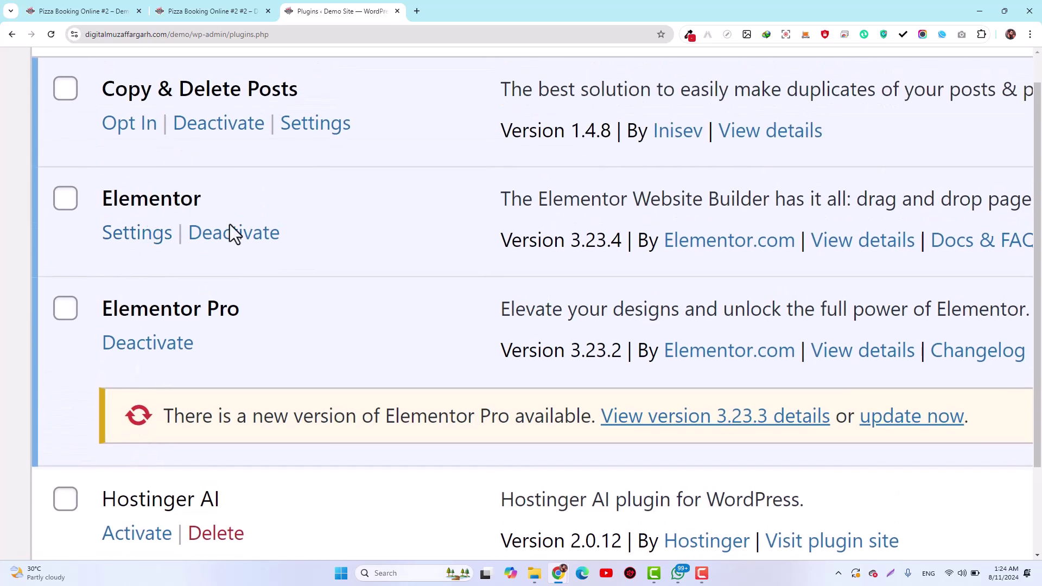
{"action": "key", "text": "ctrl+minus"}
{"action": "key", "text": "ctrl+minus"}
{"action": "key", "text": "ctrl+minus"}
{"action": "key", "text": "ctrl+minus"}
{"action": "key", "text": "ctrl+minus"}
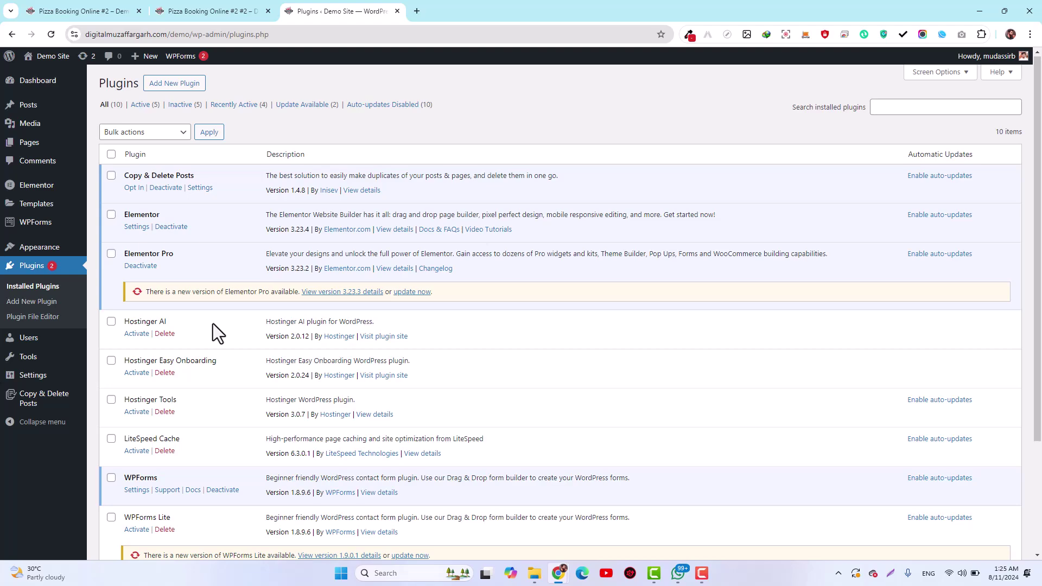
Switch to the Pizza Booking Online #2 #2 preview and look over the whole meal order form
{"action": "left_click", "coordinate": [212, 10]}
{"action": "scroll", "coordinate": [363, 320], "scroll_direction": "down", "scroll_amount": 5}
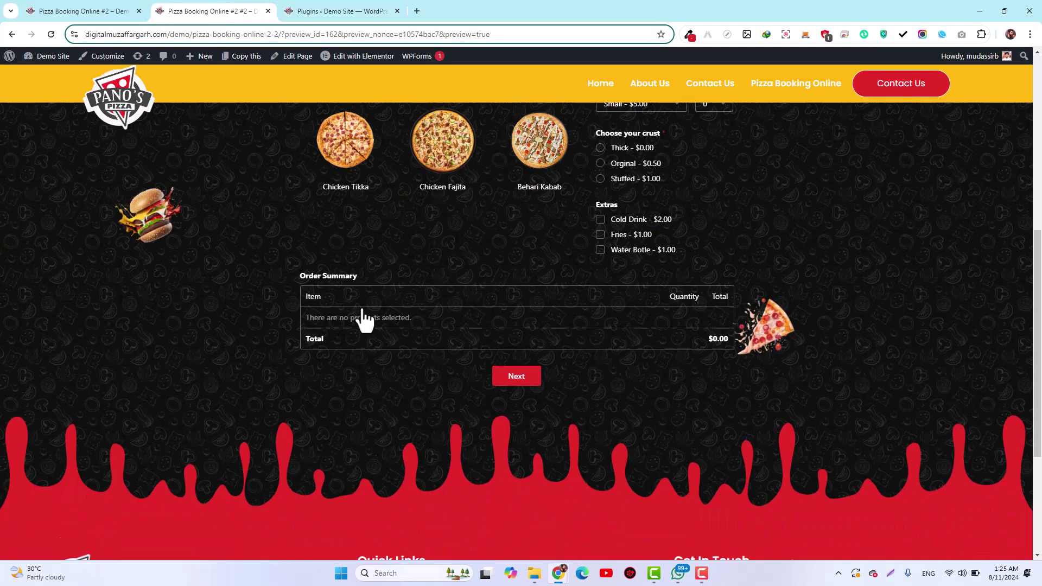
{"action": "scroll", "coordinate": [363, 320], "scroll_direction": "up", "scroll_amount": 8}
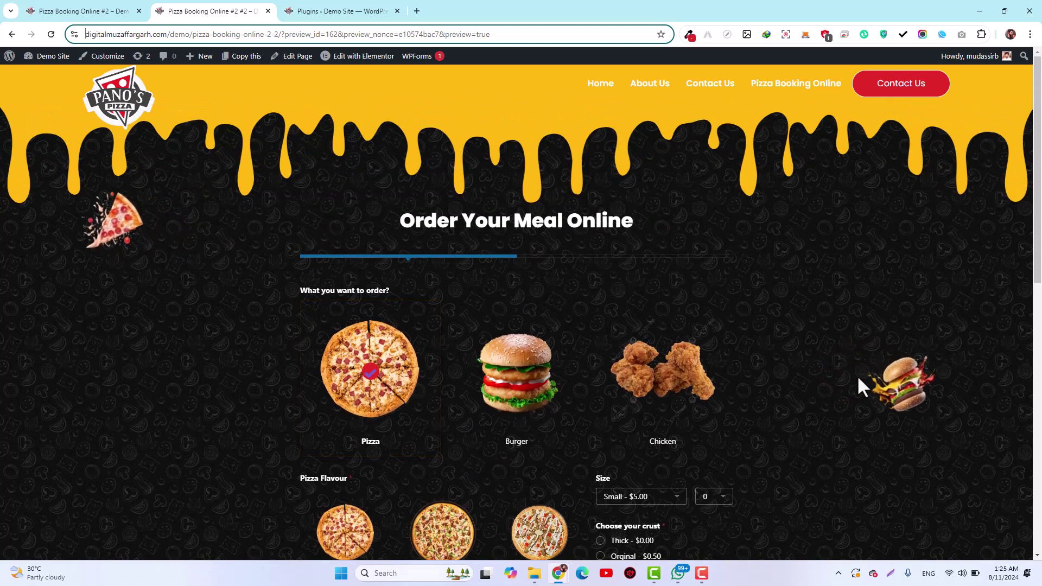
{"action": "scroll", "coordinate": [835, 371], "scroll_direction": "down", "scroll_amount": 3}
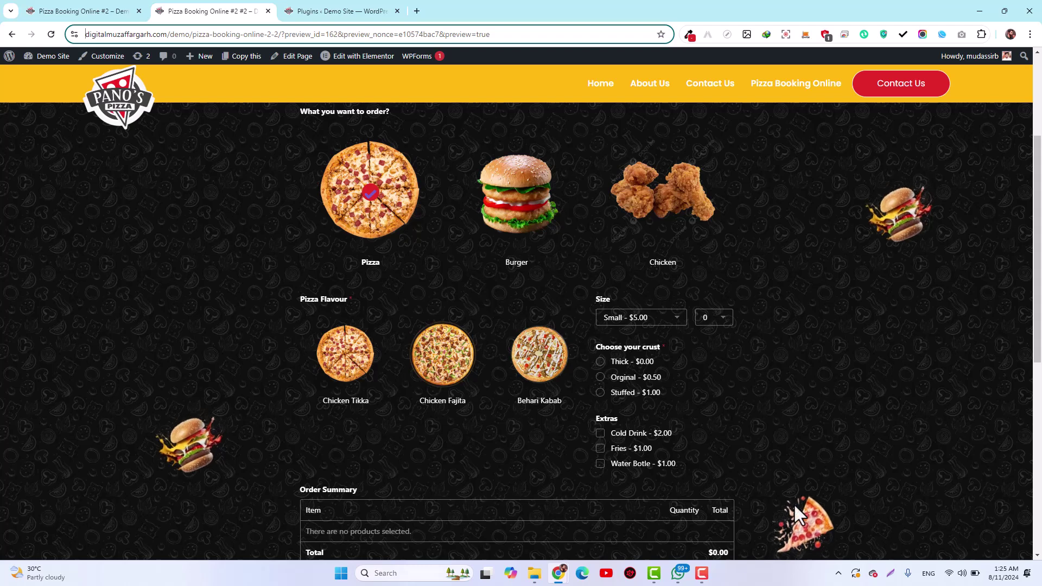
Go through the Pizza, Burger and Chicken order choices in turn to preview the fields shown for each
{"action": "left_click", "coordinate": [365, 215]}
{"action": "left_click", "coordinate": [334, 399]}
{"action": "left_click", "coordinate": [410, 347]}
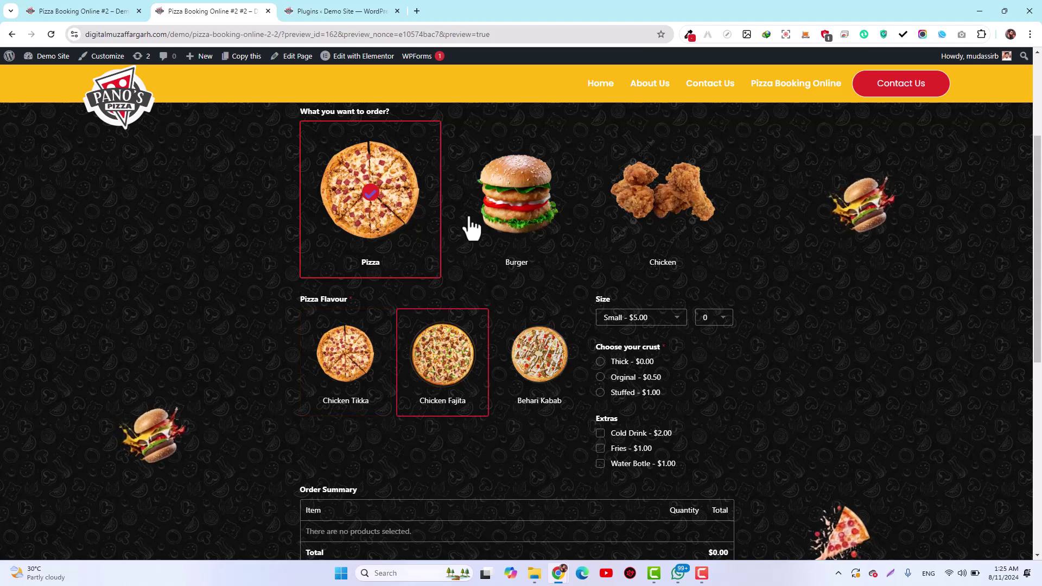
{"action": "left_click", "coordinate": [533, 214]}
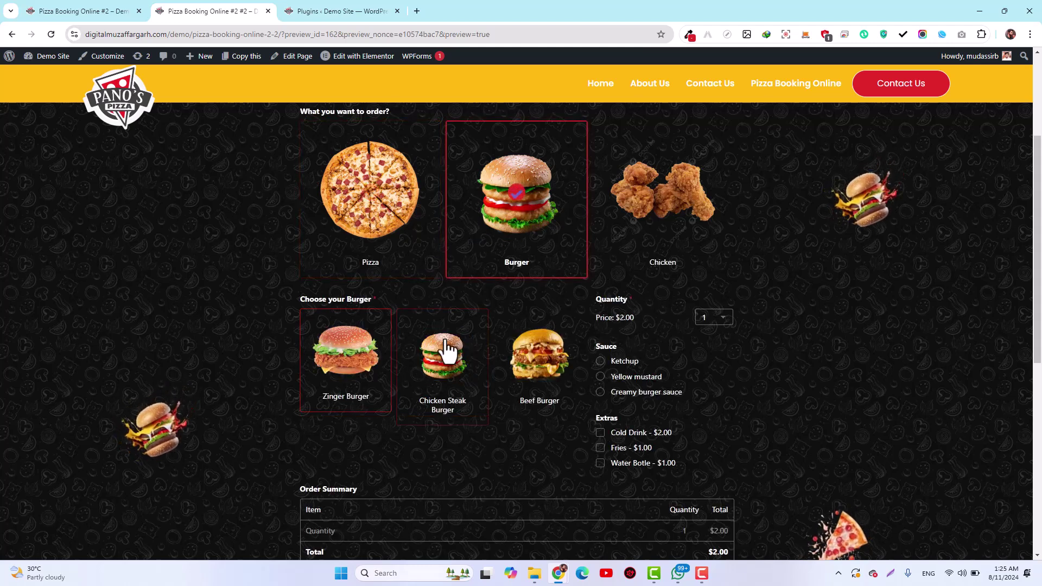
{"action": "left_click", "coordinate": [683, 217]}
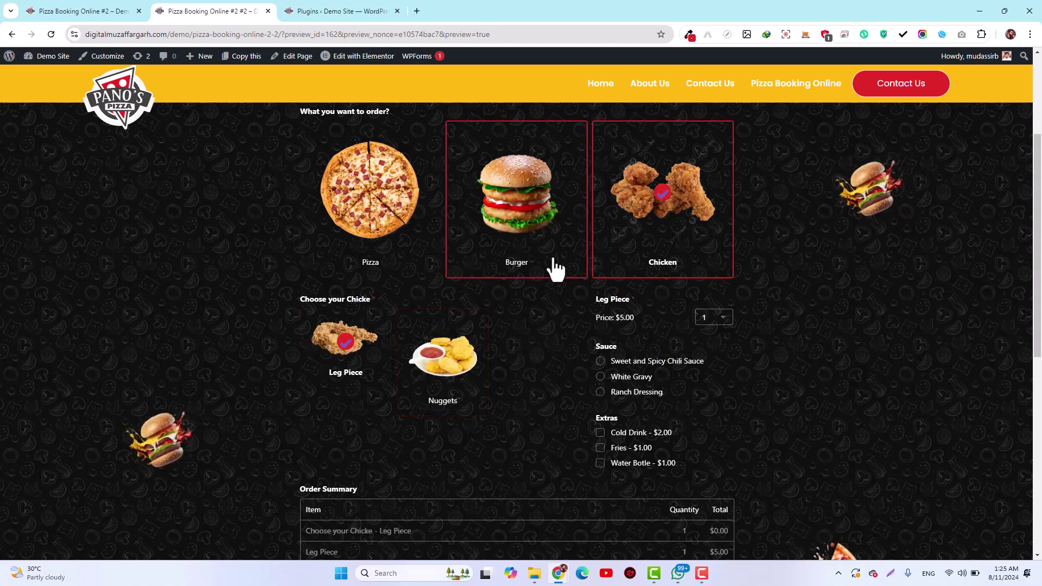
Select Nuggets and return to Leg Piece to compare how the chicken choice changes the priced quantity field
{"action": "scroll", "coordinate": [644, 324], "scroll_direction": "up", "scroll_amount": 5}
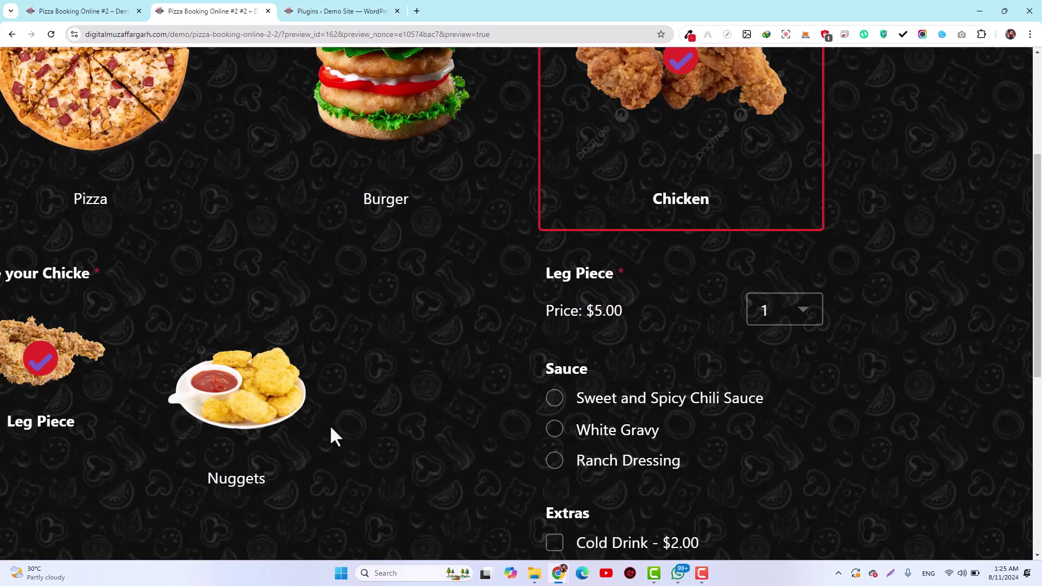
{"action": "left_click", "coordinate": [251, 410]}
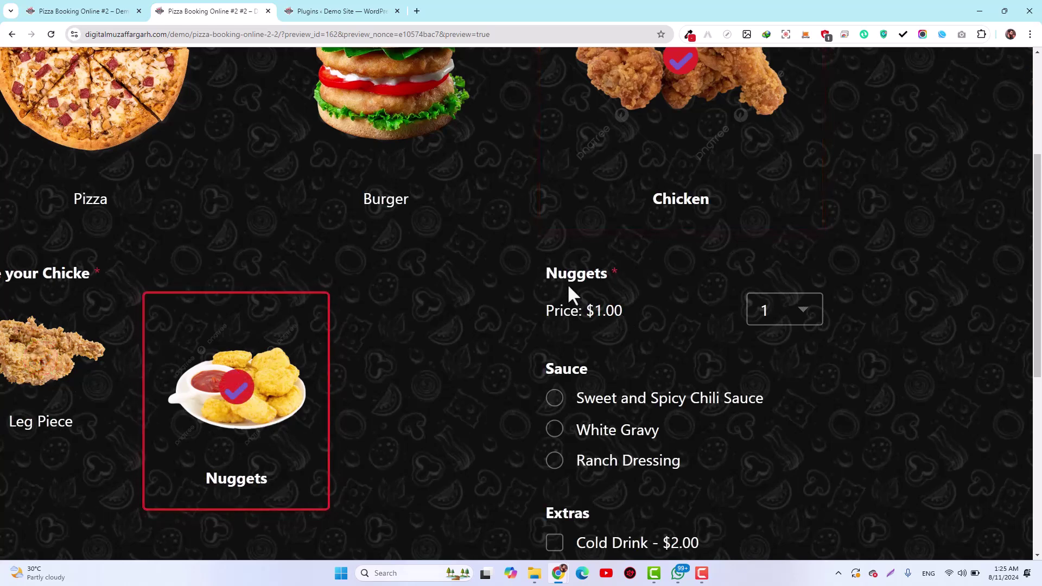
{"action": "left_click", "coordinate": [87, 381]}
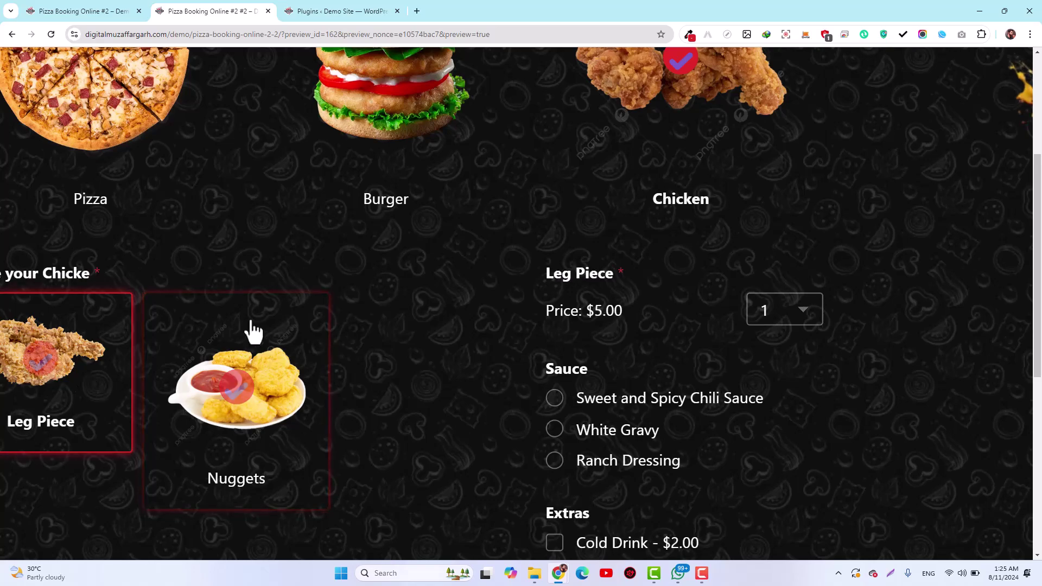
Reset the page zoom and choose White Gravy, and change the sauce for the Leg Piece order to Ranch Dressing
{"action": "key", "text": "ctrl+0"}
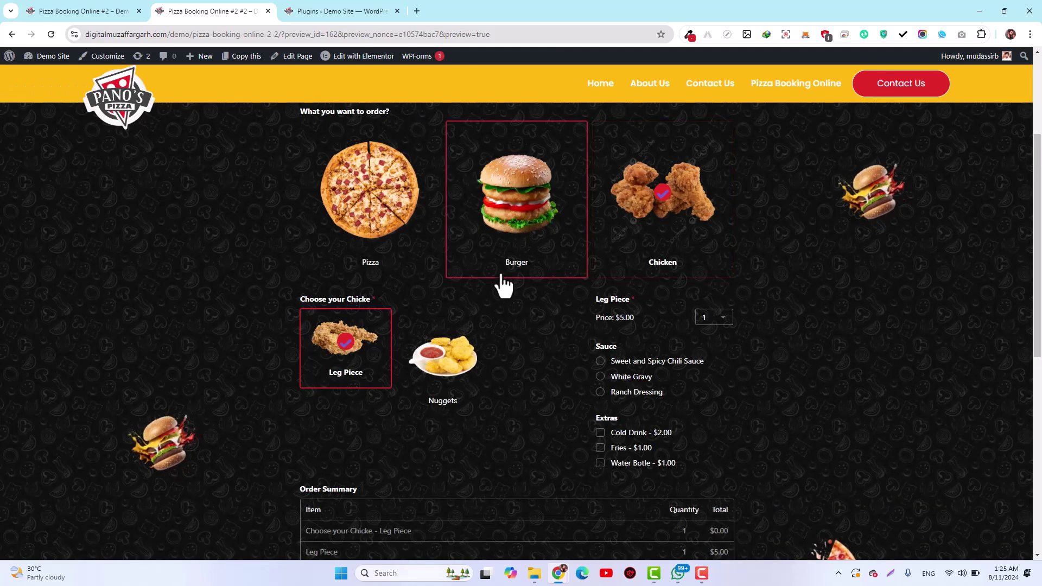
{"action": "scroll", "coordinate": [504, 286], "scroll_direction": "down", "scroll_amount": 2}
{"action": "left_click", "coordinate": [612, 244]}
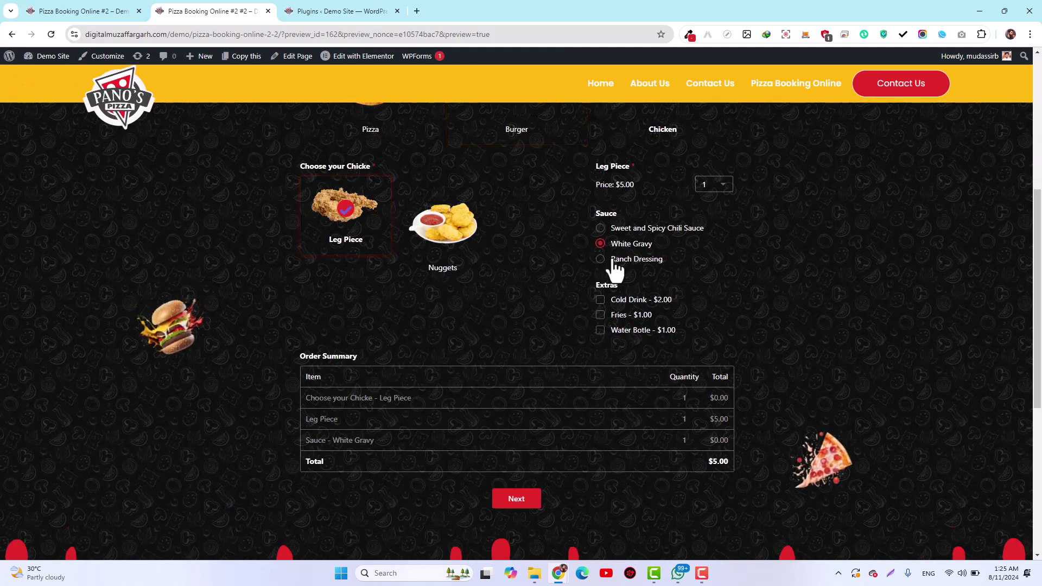
{"action": "left_click", "coordinate": [612, 259]}
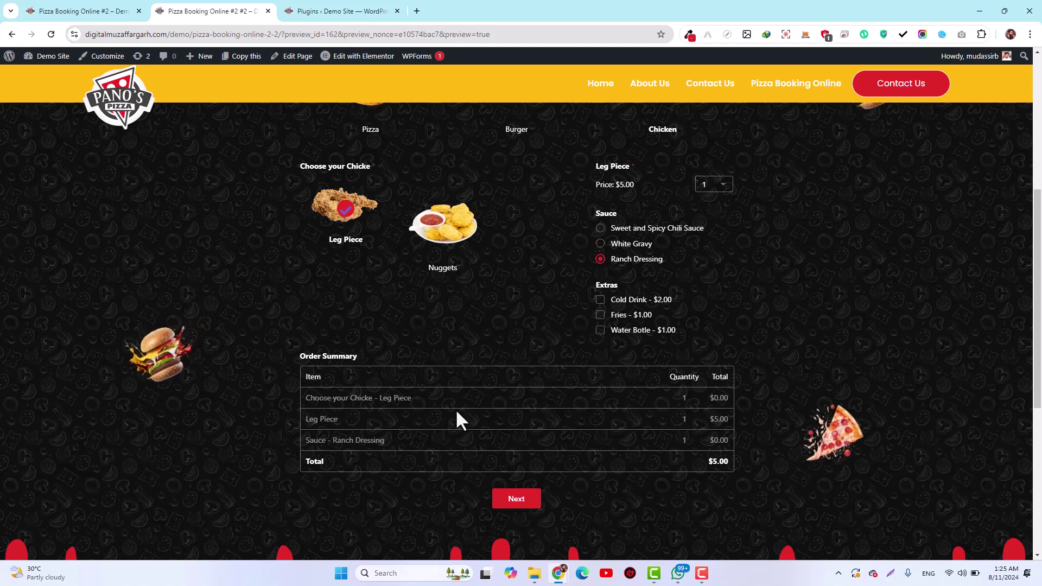
Advance the order form to the contact details page to preview its fields, and return to the meal choices
{"action": "scroll", "coordinate": [456, 411], "scroll_direction": "up", "scroll_amount": 3}
{"action": "scroll", "coordinate": [454, 409], "scroll_direction": "up", "scroll_amount": 1}
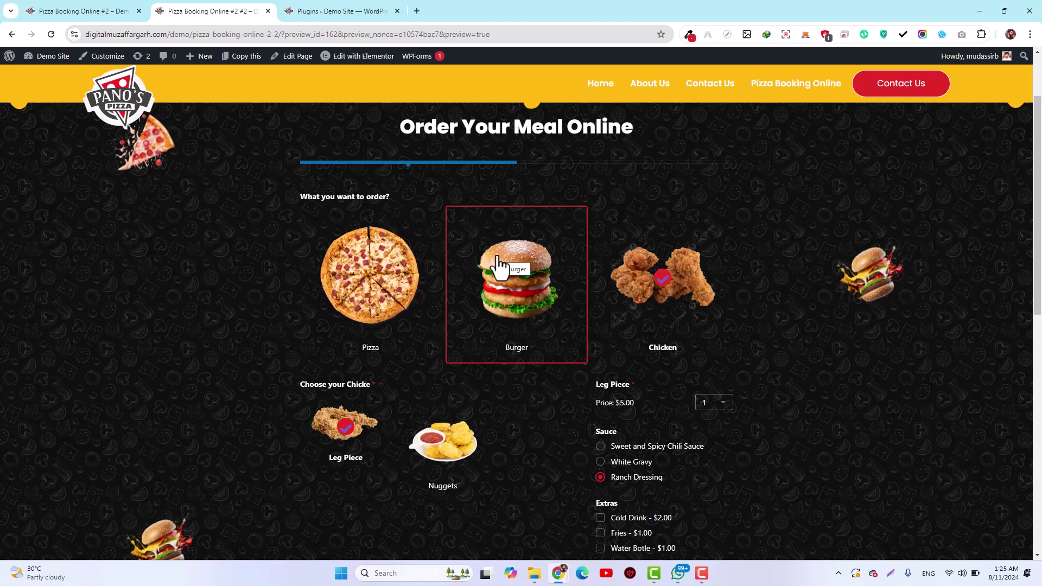
{"action": "scroll", "coordinate": [496, 267], "scroll_direction": "down", "scroll_amount": 6}
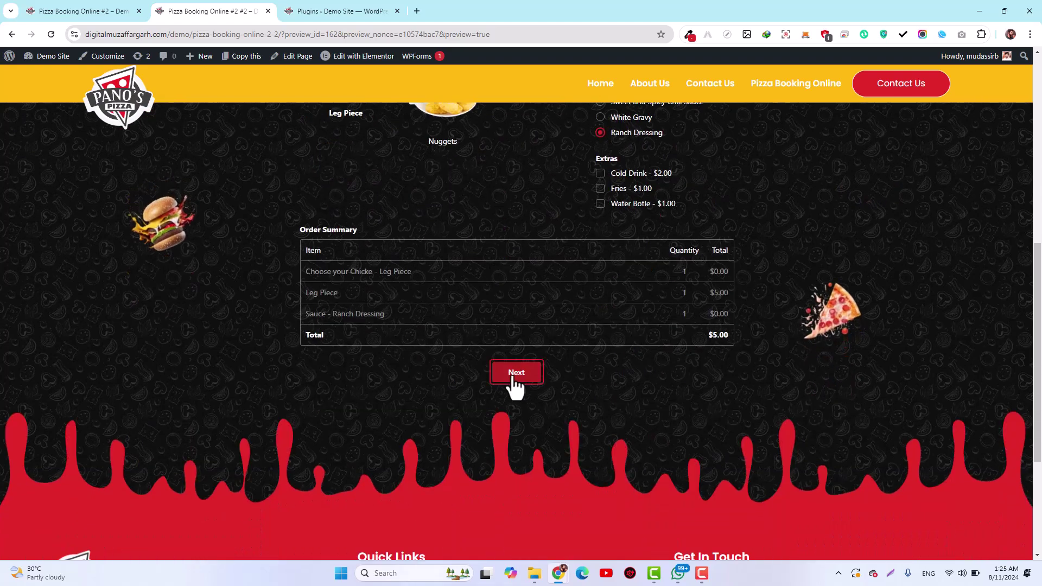
{"action": "left_click", "coordinate": [513, 377]}
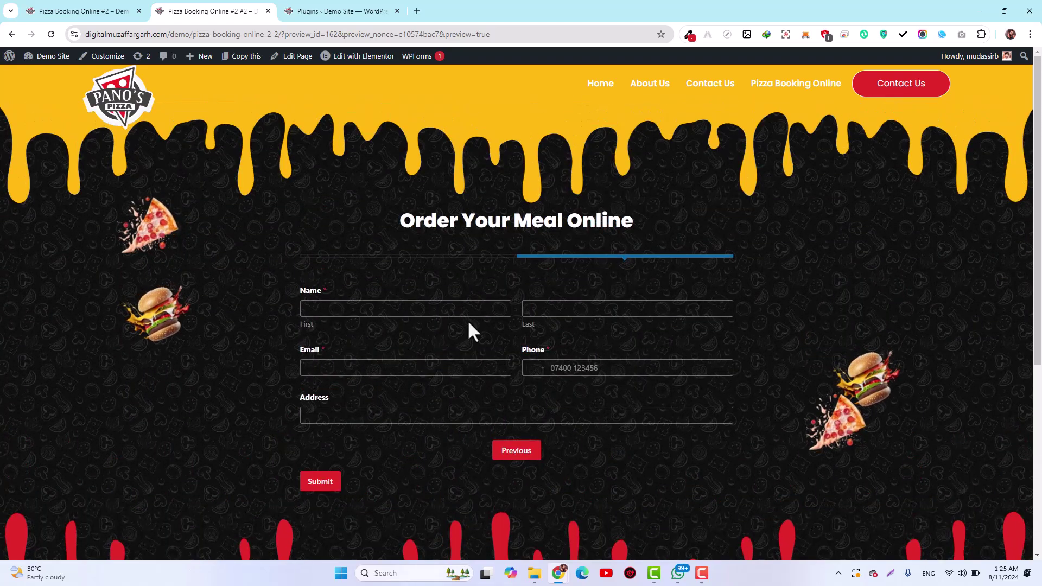
{"action": "left_click", "coordinate": [515, 455]}
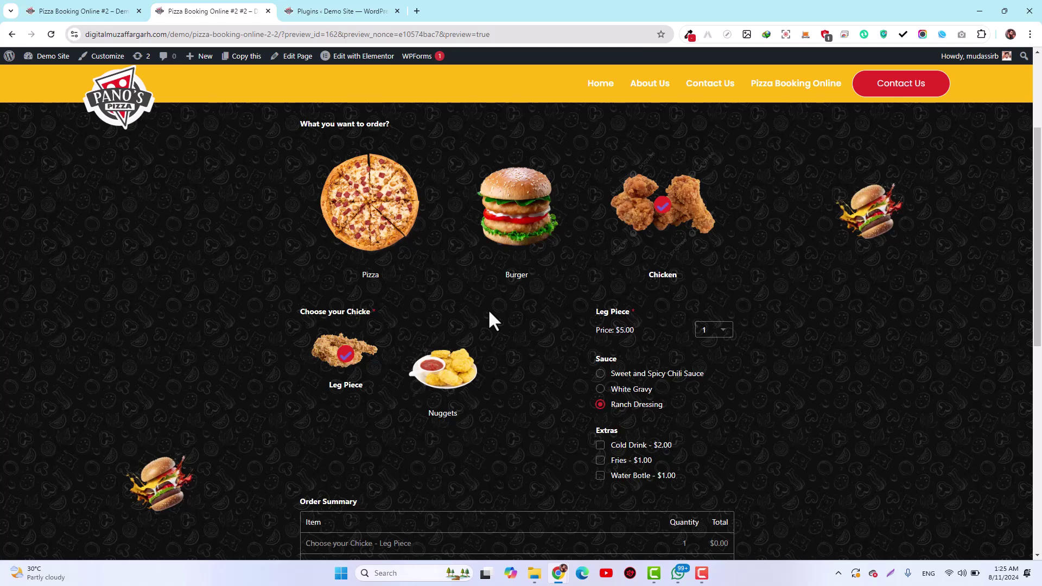
Look over the order page from its dripping yellow header to the red footer with links and contact details
{"action": "scroll", "coordinate": [404, 284], "scroll_direction": "up", "scroll_amount": 3}
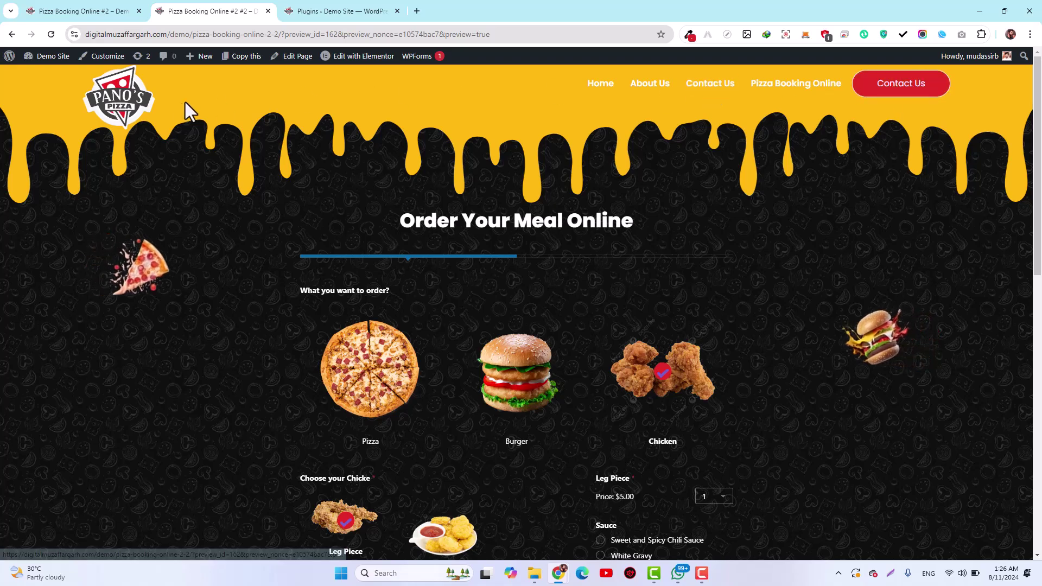
{"action": "scroll", "coordinate": [284, 208], "scroll_direction": "down", "scroll_amount": 10}
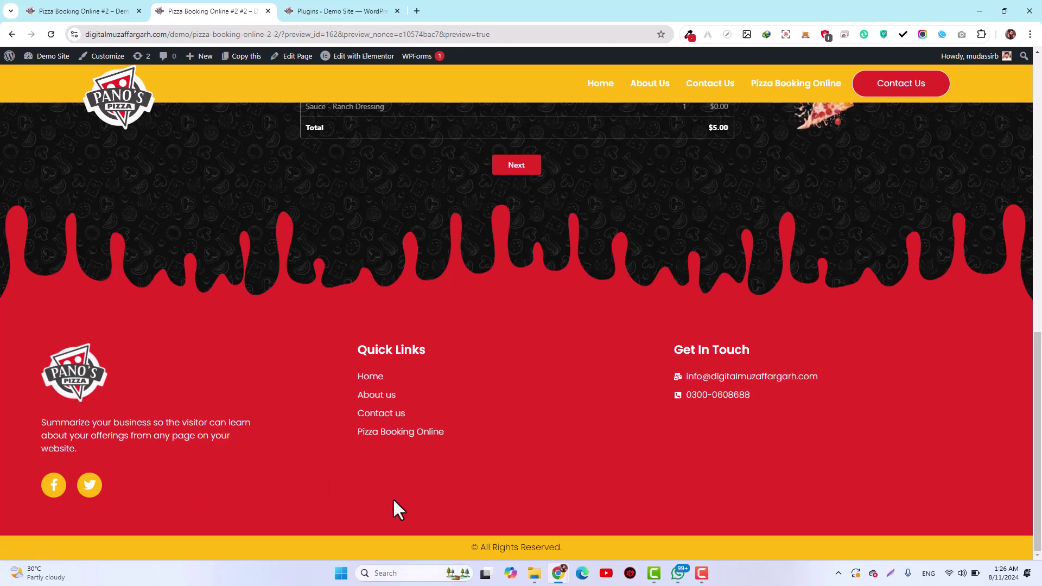
{"action": "scroll", "coordinate": [168, 250], "scroll_direction": "up", "scroll_amount": 1}
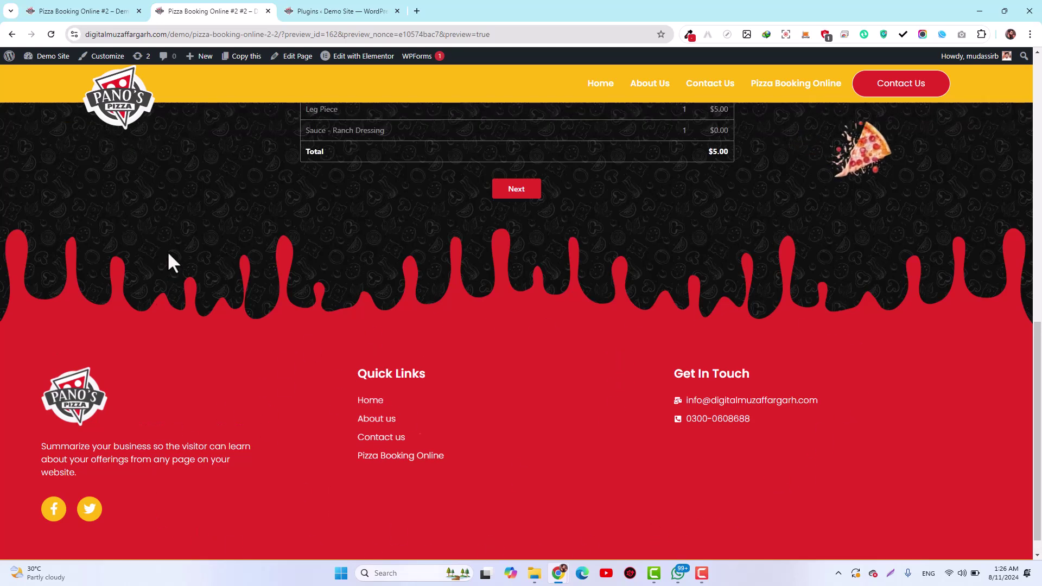
{"action": "scroll", "coordinate": [167, 251], "scroll_direction": "up", "scroll_amount": 10}
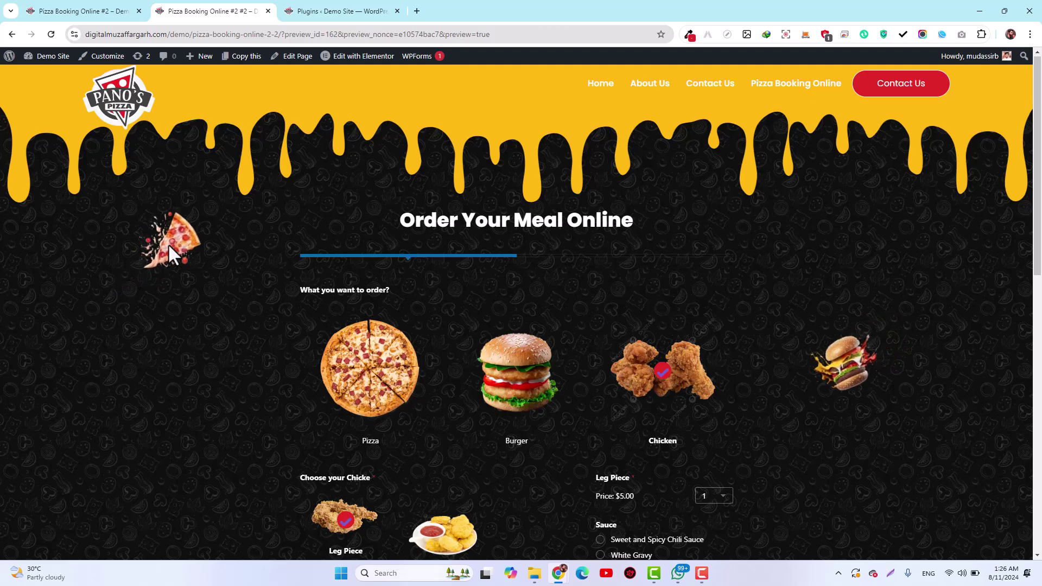
{"action": "scroll", "coordinate": [168, 244], "scroll_direction": "down", "scroll_amount": 10}
{"action": "scroll", "coordinate": [170, 247], "scroll_direction": "down", "scroll_amount": 1}
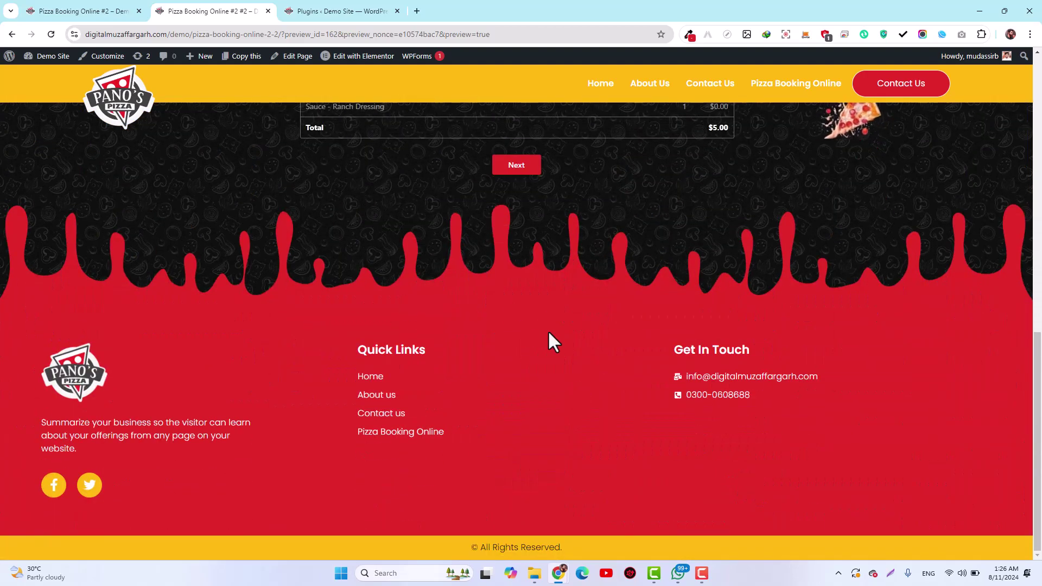
{"action": "scroll", "coordinate": [294, 369], "scroll_direction": "up", "scroll_amount": 12}
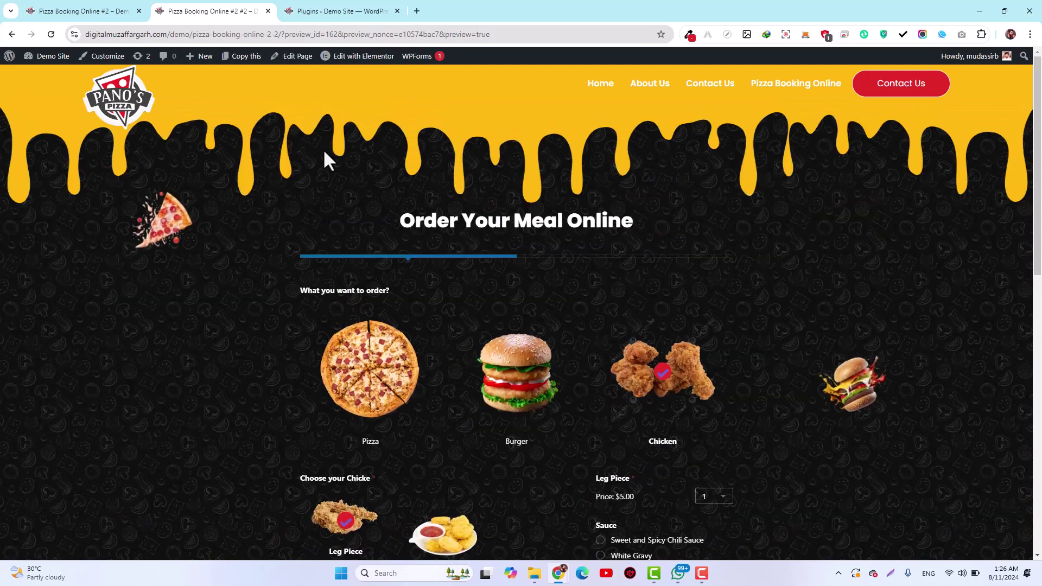
Return to the WordPress dashboard and open the Elementor Theme Builder from the templates section
{"action": "left_click", "coordinate": [342, 10]}
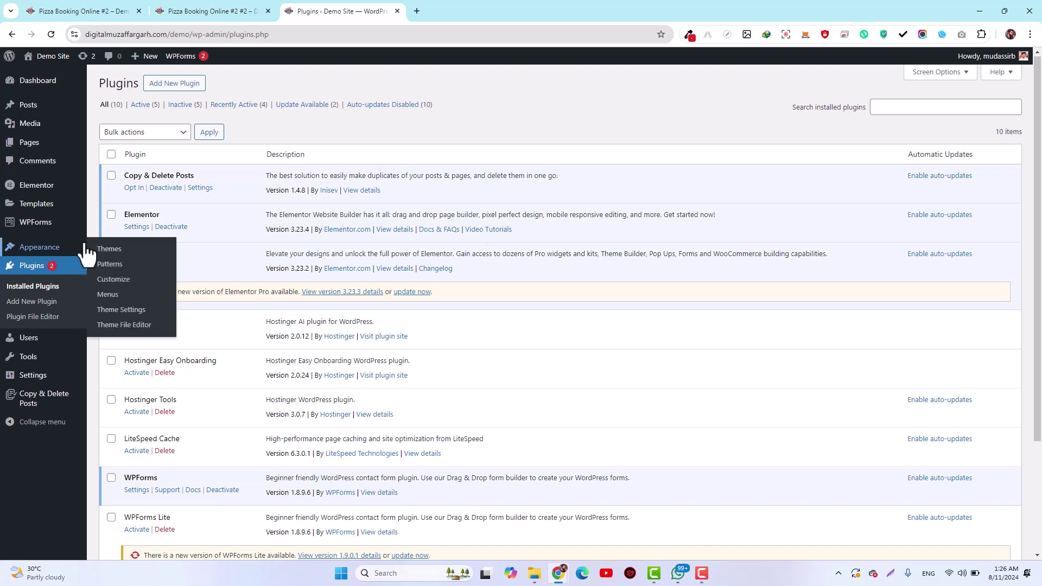
{"action": "mouse_move", "coordinate": [52, 209]}
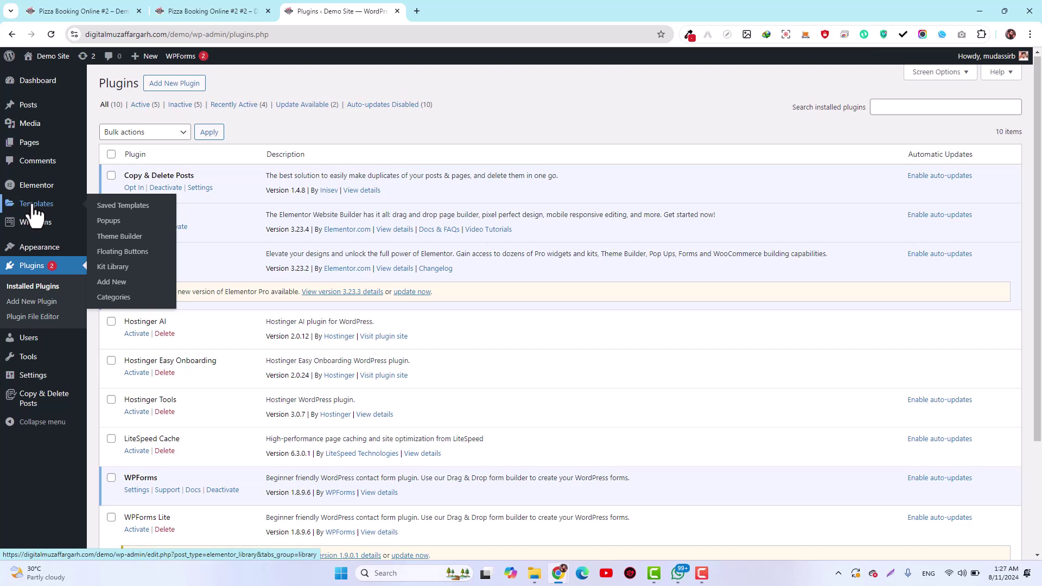
{"action": "left_click", "coordinate": [123, 251]}
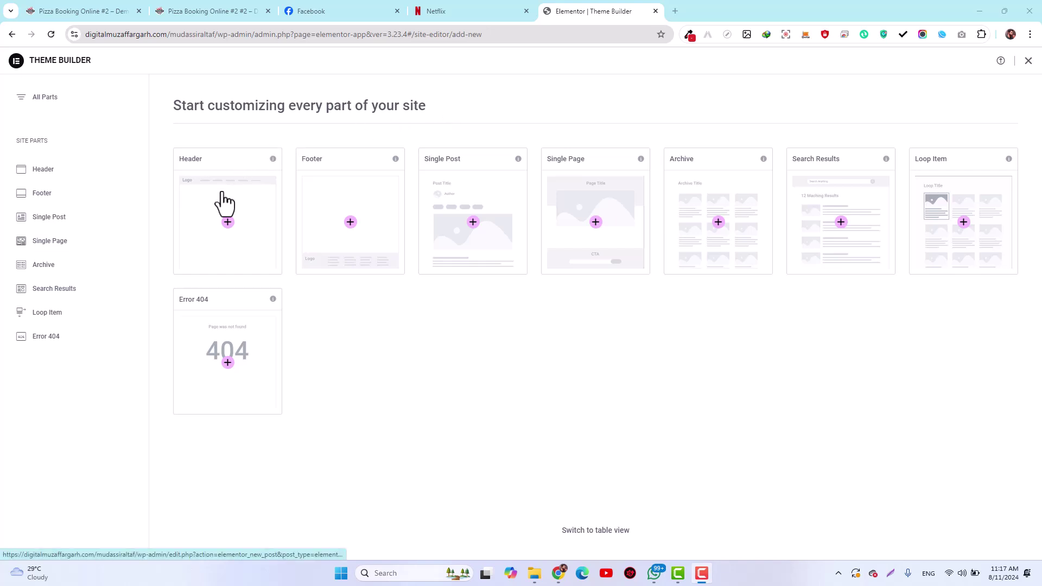
Compare the Theme Builder's Header and Footer site parts with the header and footer of the Pizza Booking Online preview
{"action": "left_click", "coordinate": [232, 10]}
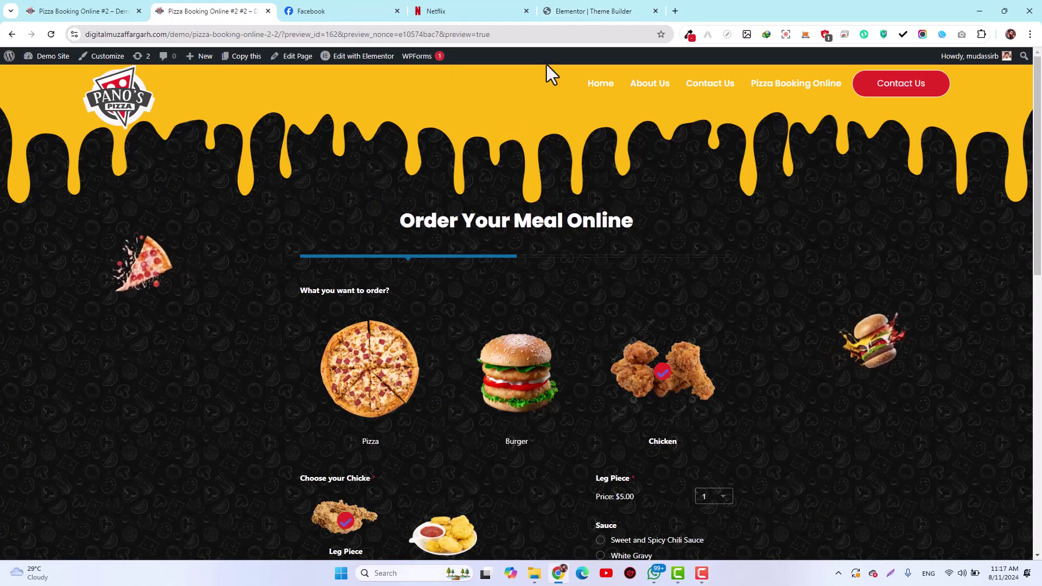
{"action": "left_click", "coordinate": [594, 7]}
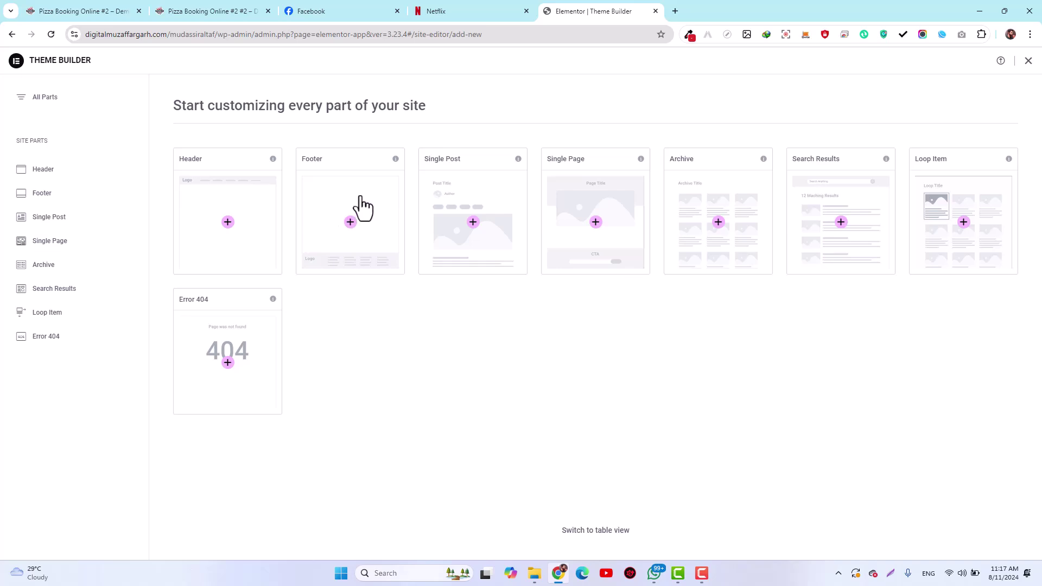
{"action": "left_click", "coordinate": [224, 18]}
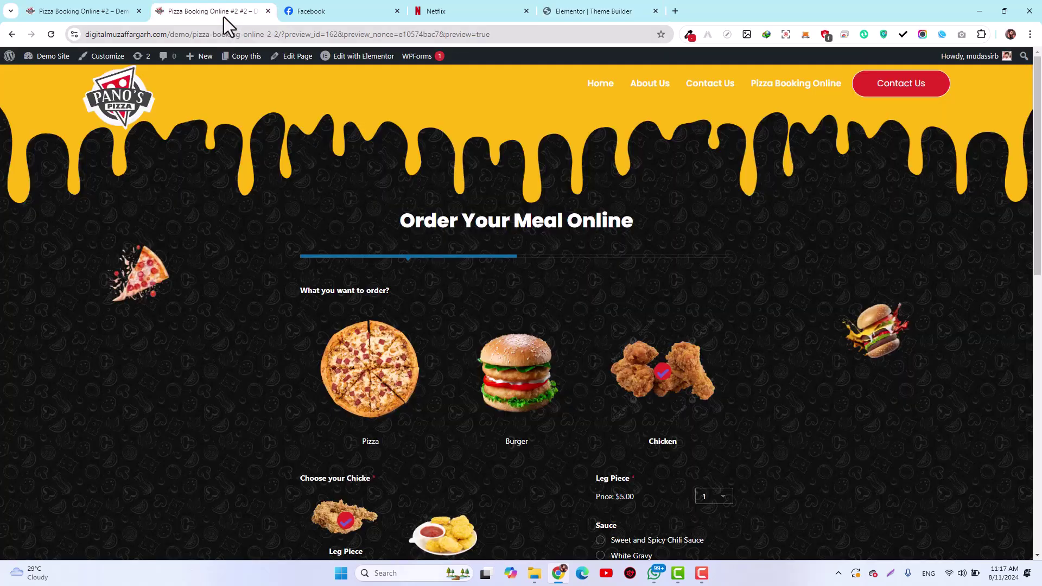
{"action": "scroll", "coordinate": [361, 432], "scroll_direction": "down", "scroll_amount": 15}
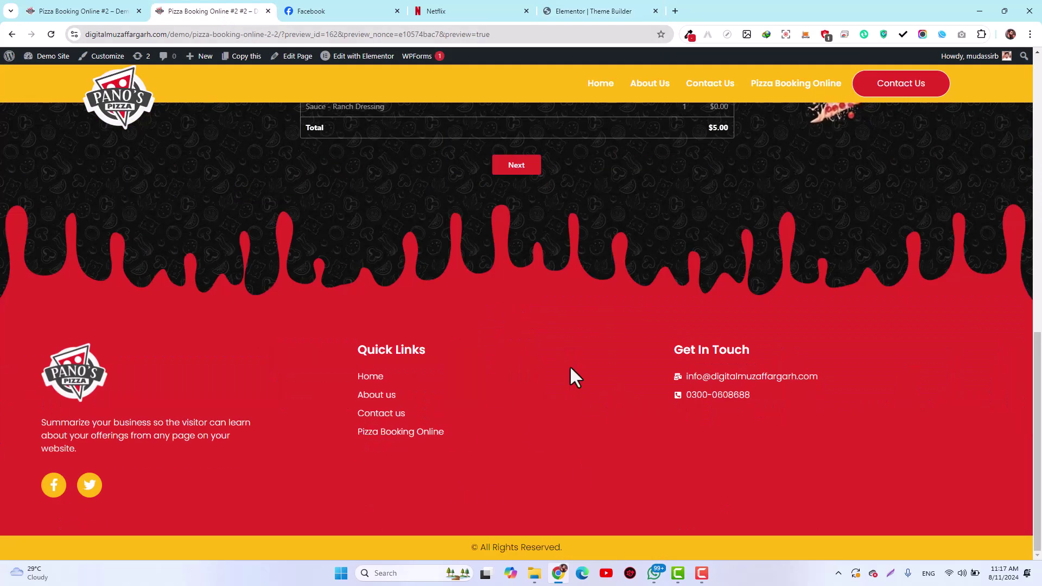
{"action": "left_click", "coordinate": [601, 10]}
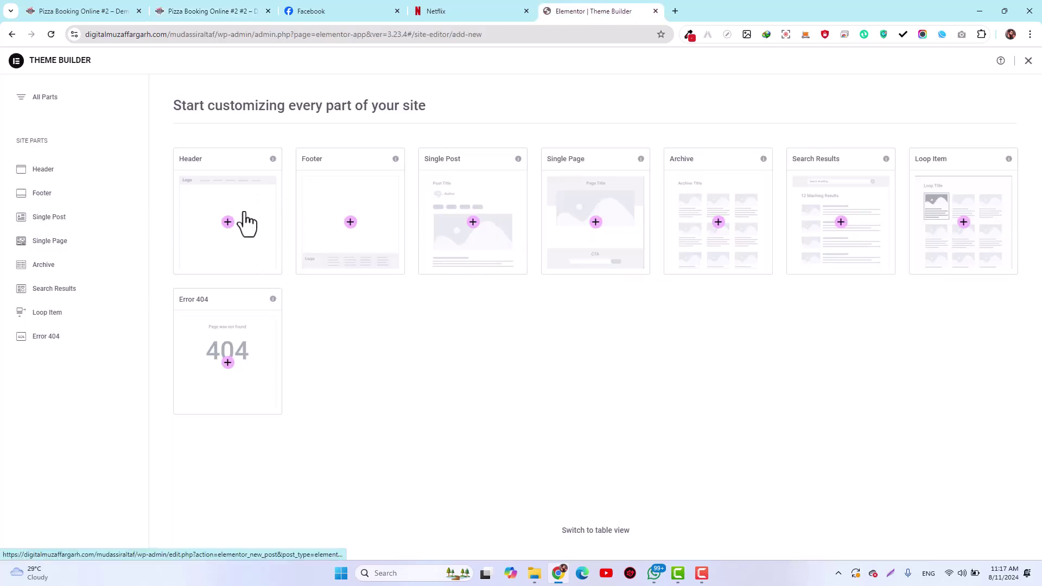
{"action": "left_click", "coordinate": [213, 11]}
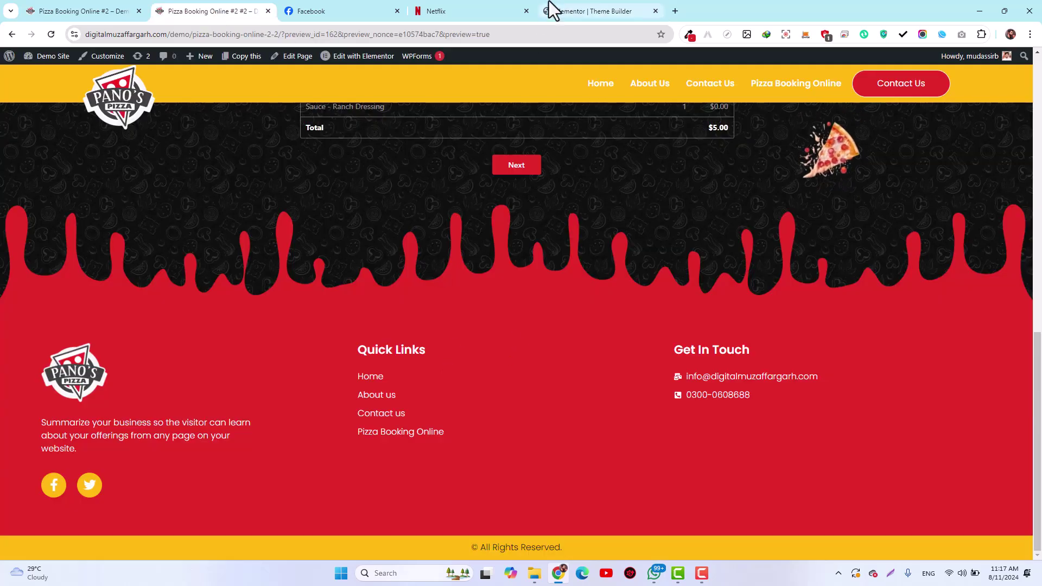
{"action": "left_click", "coordinate": [576, 11]}
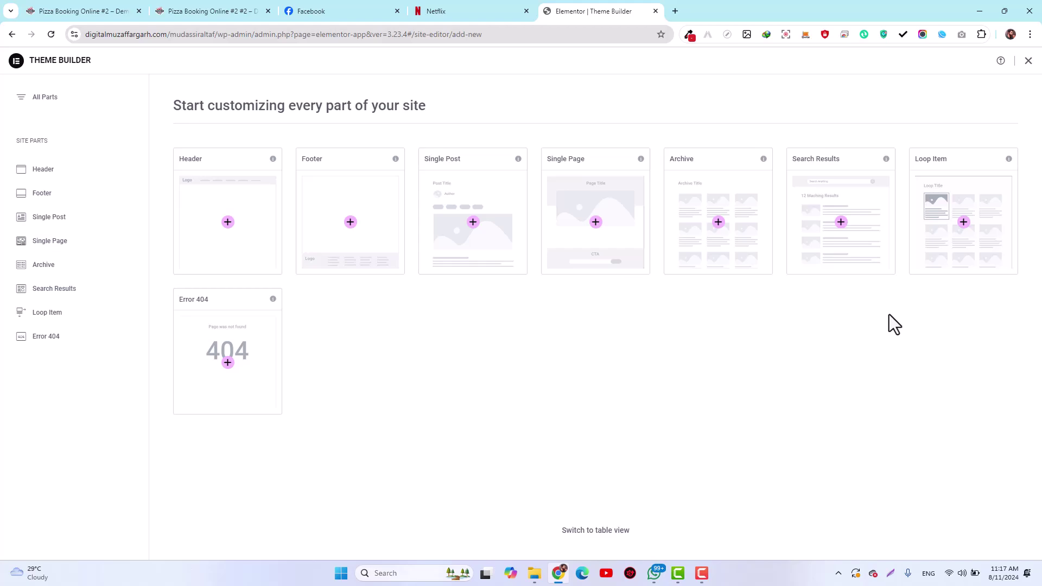
{"action": "left_click", "coordinate": [210, 10]}
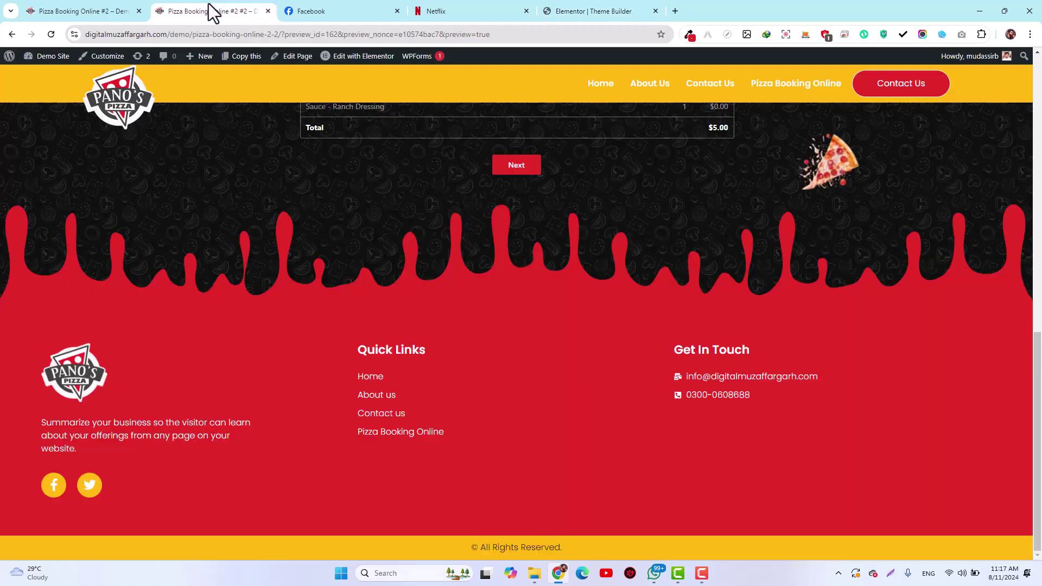
{"action": "scroll", "coordinate": [439, 281], "scroll_direction": "up", "scroll_amount": 10}
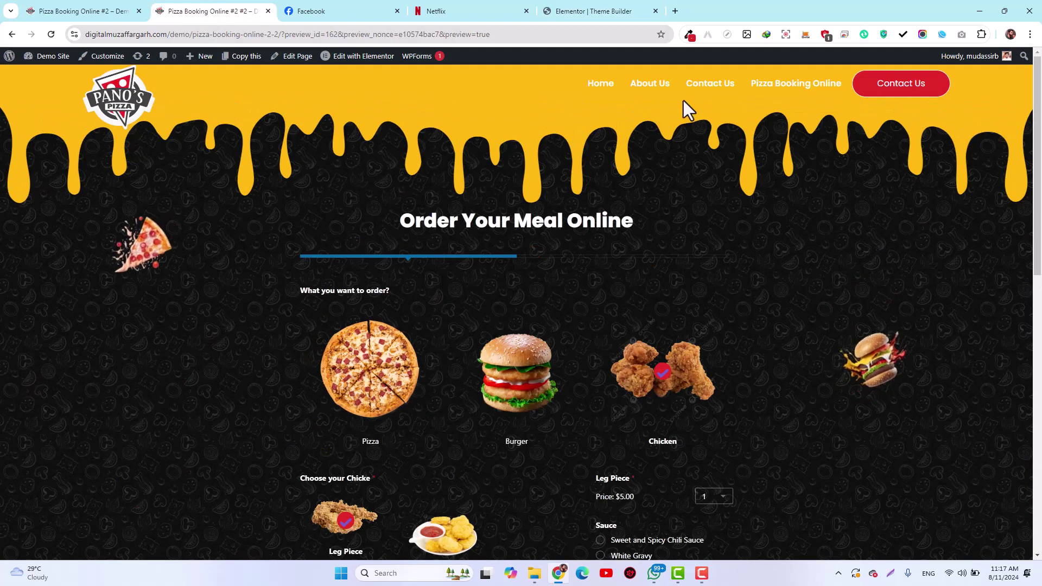
{"action": "left_click", "coordinate": [594, 2]}
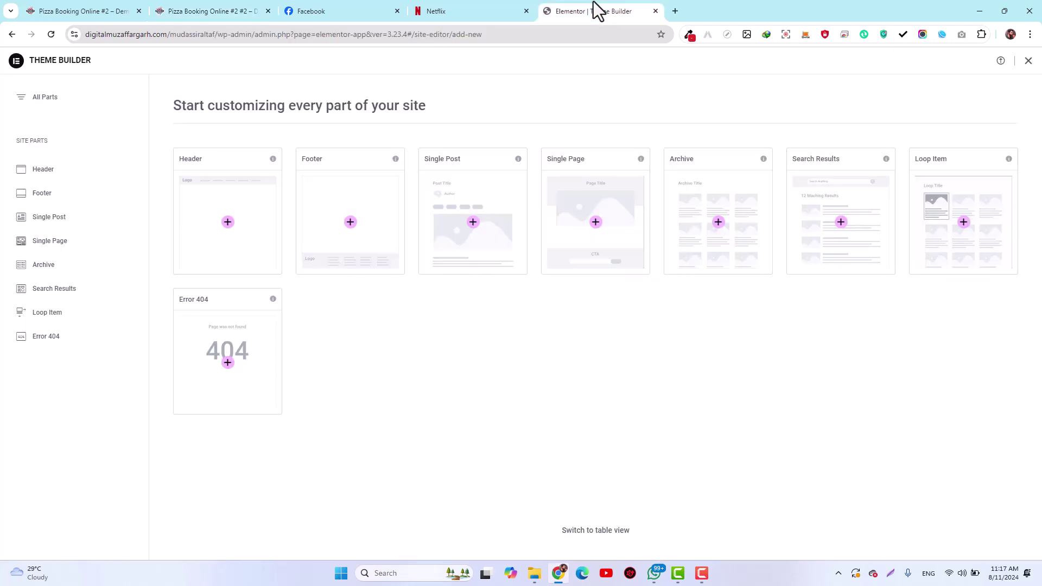
Create a new header template in the Theme Builder, dismiss the container layout choice, and open the header block library
{"action": "left_click", "coordinate": [228, 227]}
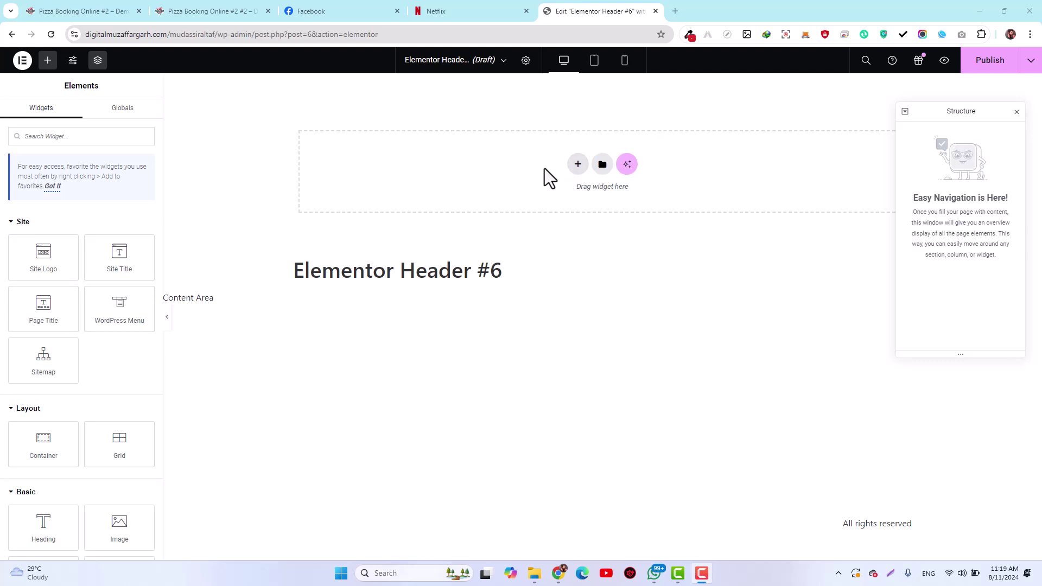
{"action": "left_click", "coordinate": [577, 164]}
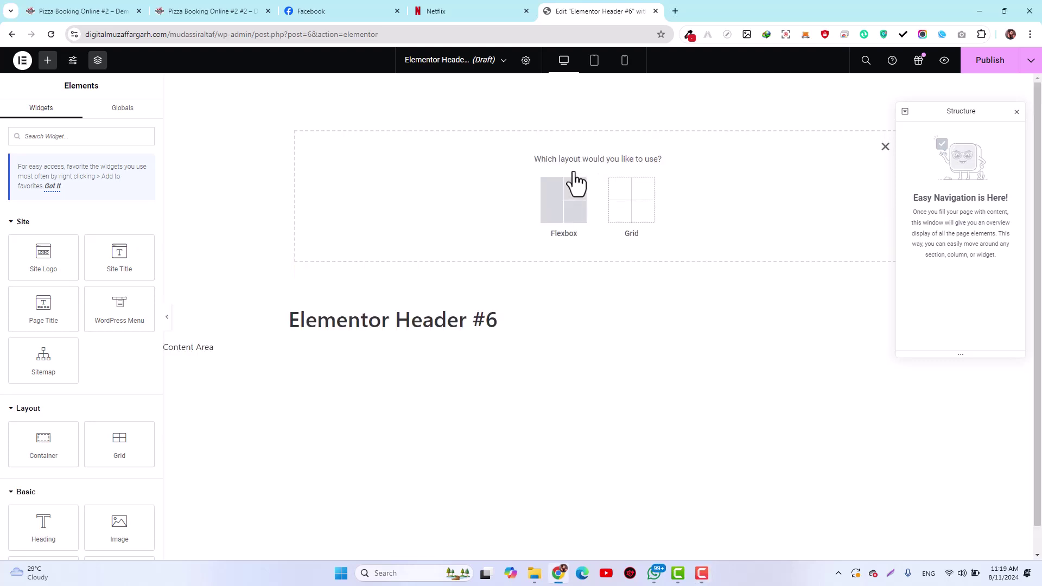
{"action": "left_click", "coordinate": [885, 147]}
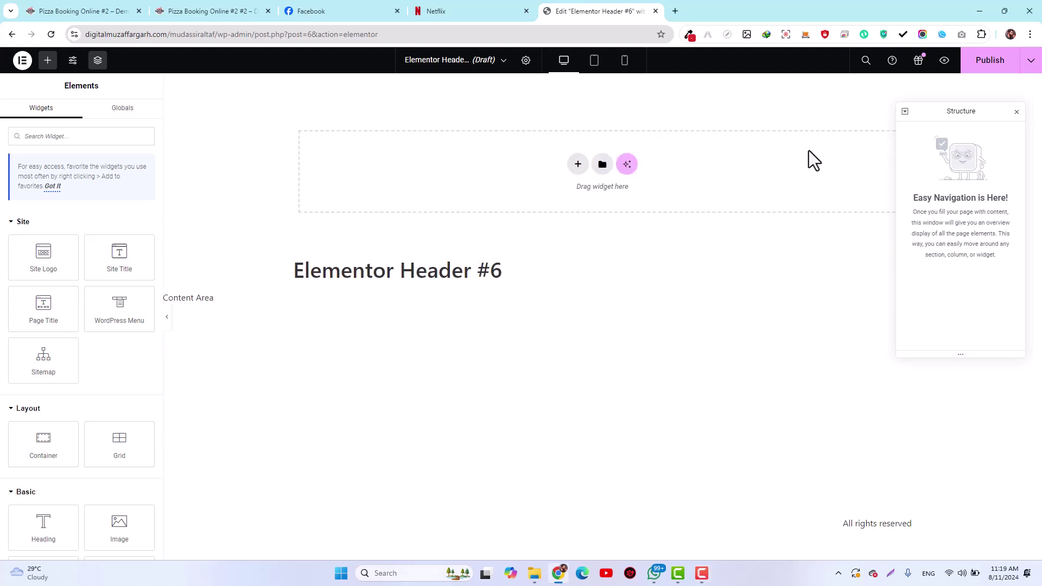
{"action": "left_click", "coordinate": [603, 170]}
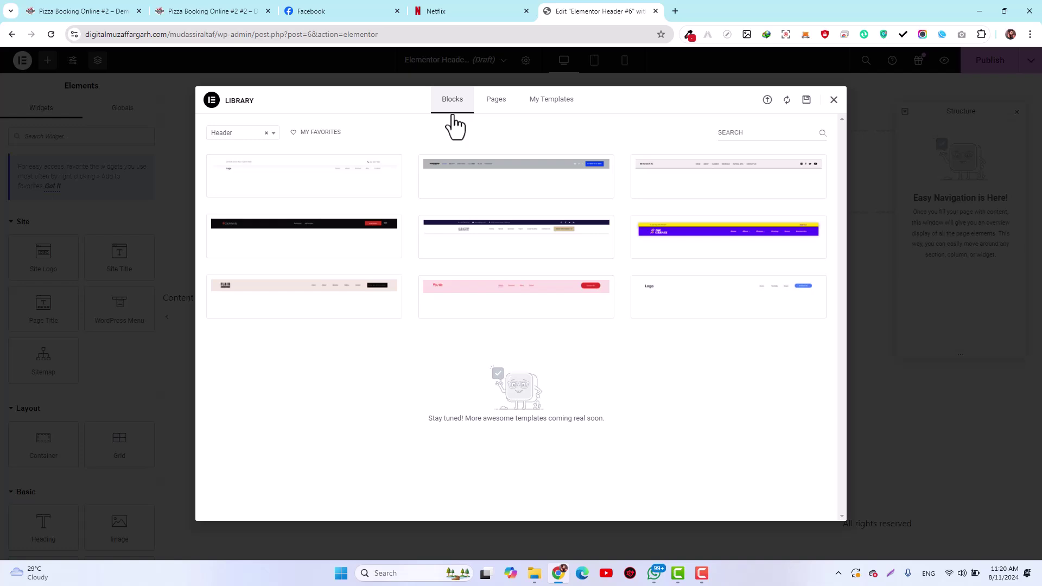
Check the demo page's header for reference, and insert the plain white header block with a logo, menu and blue button
{"action": "left_click", "coordinate": [208, 8]}
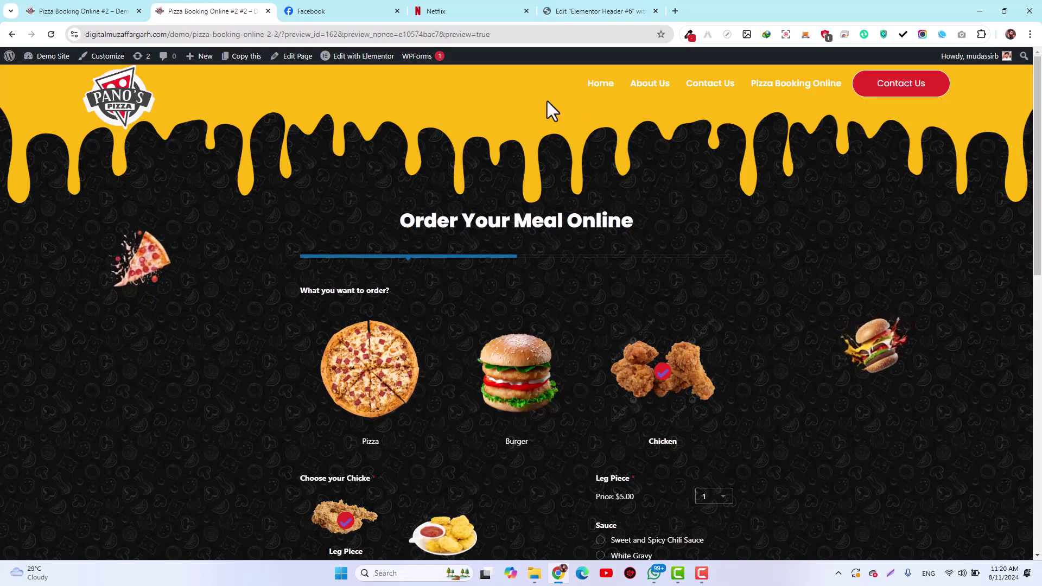
{"action": "left_click", "coordinate": [600, 7]}
{"action": "mouse_move", "coordinate": [727, 317]}
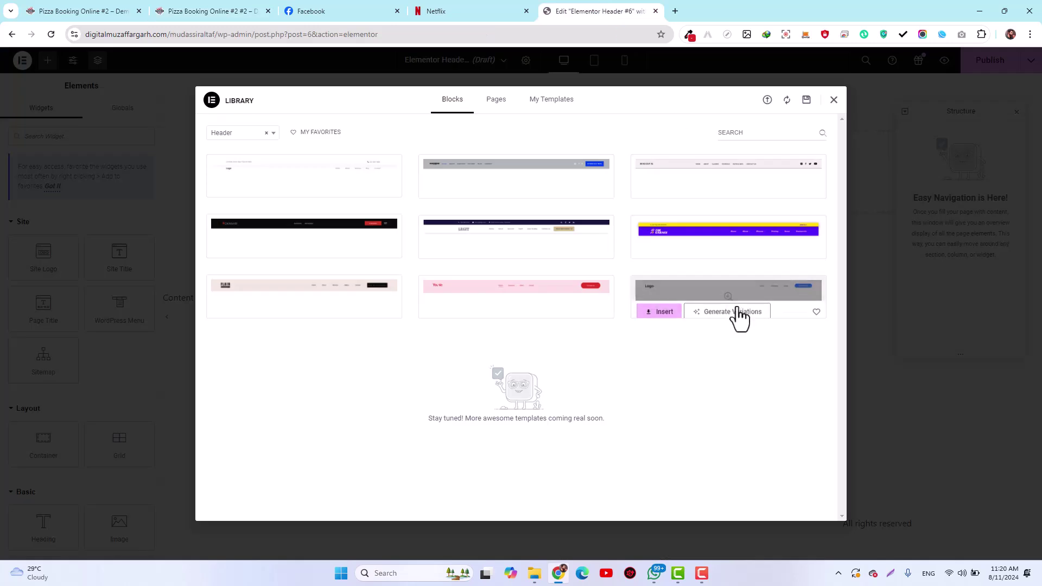
{"action": "left_click", "coordinate": [660, 308]}
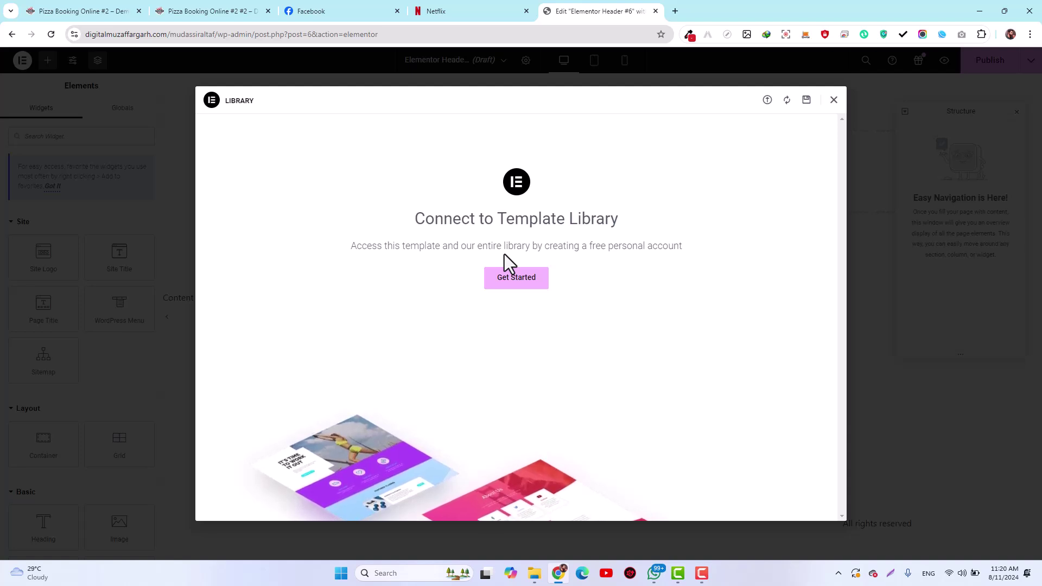
Connect the site to the Elementor Template Library with a Google account, and apply the header block's settings
{"action": "left_click", "coordinate": [507, 287]}
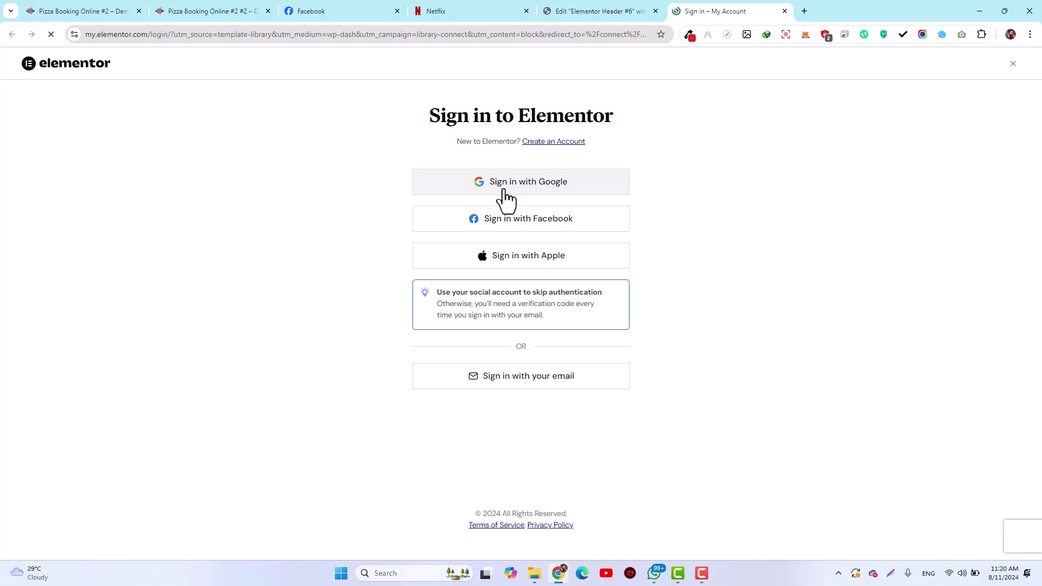
{"action": "left_click", "coordinate": [506, 200]}
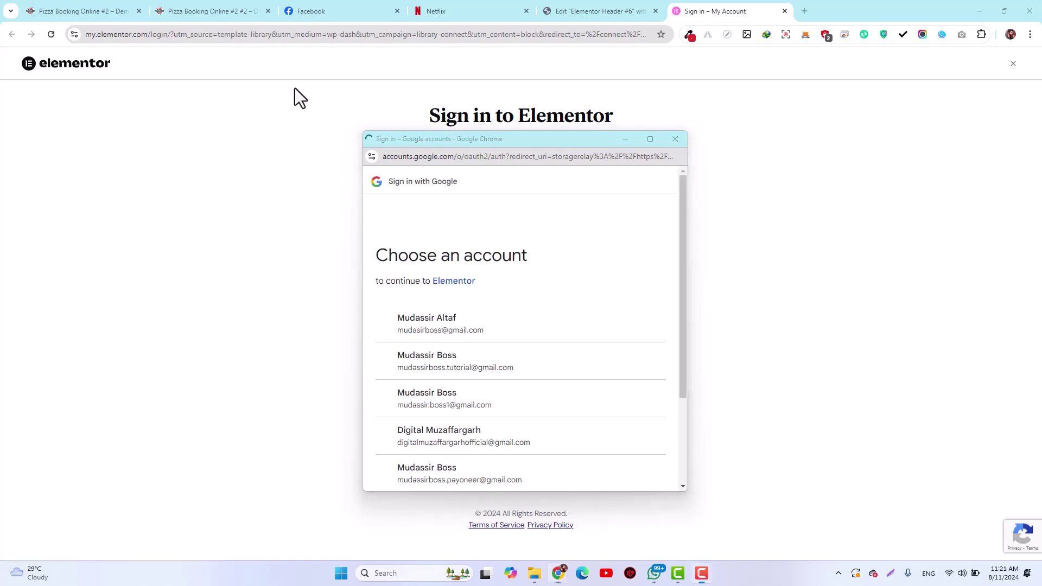
{"action": "left_click", "coordinate": [441, 326]}
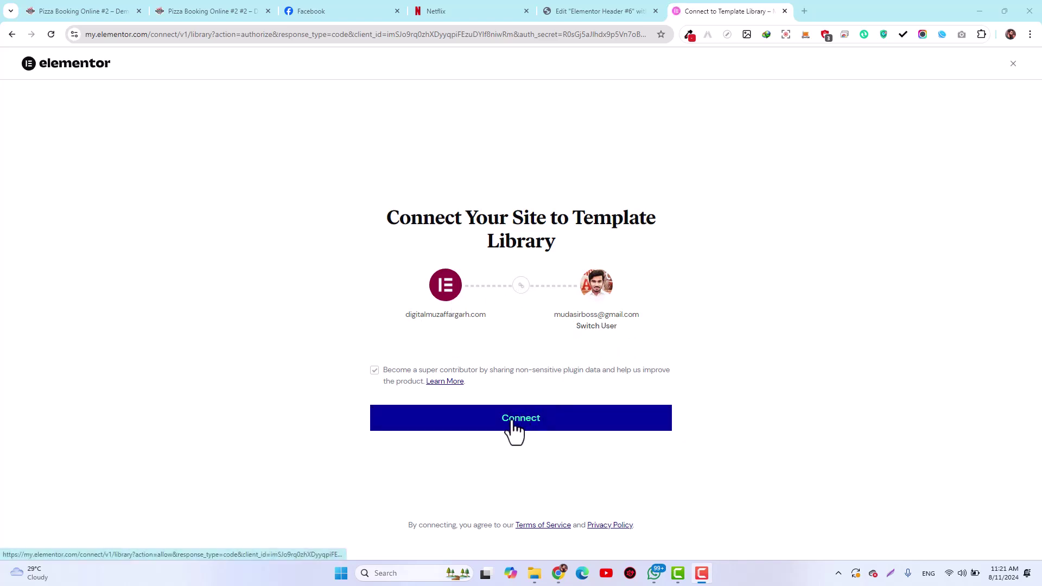
{"action": "left_click", "coordinate": [520, 489]}
{"action": "left_click", "coordinate": [521, 424]}
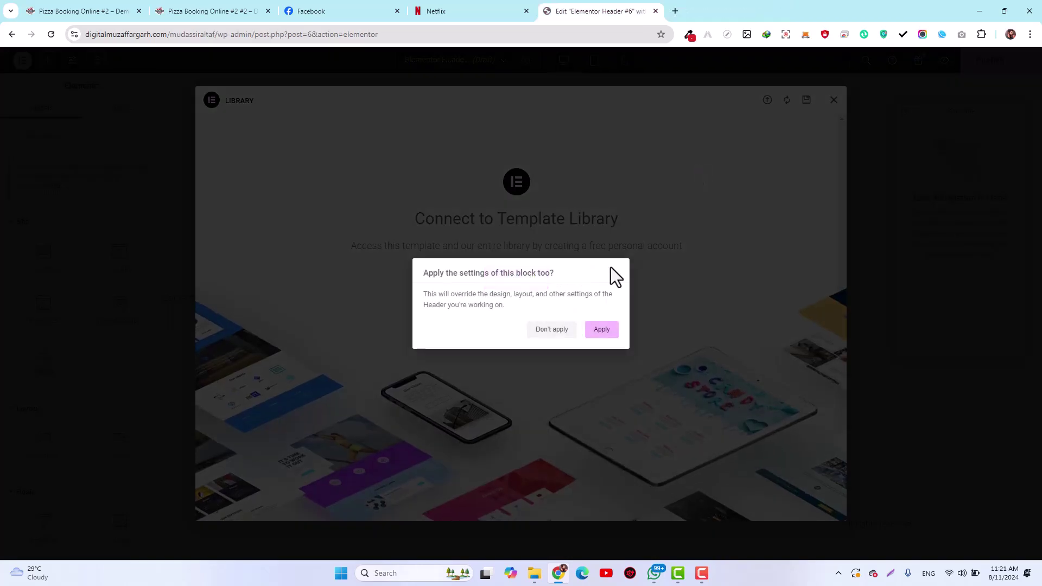
{"action": "left_click", "coordinate": [601, 334]}
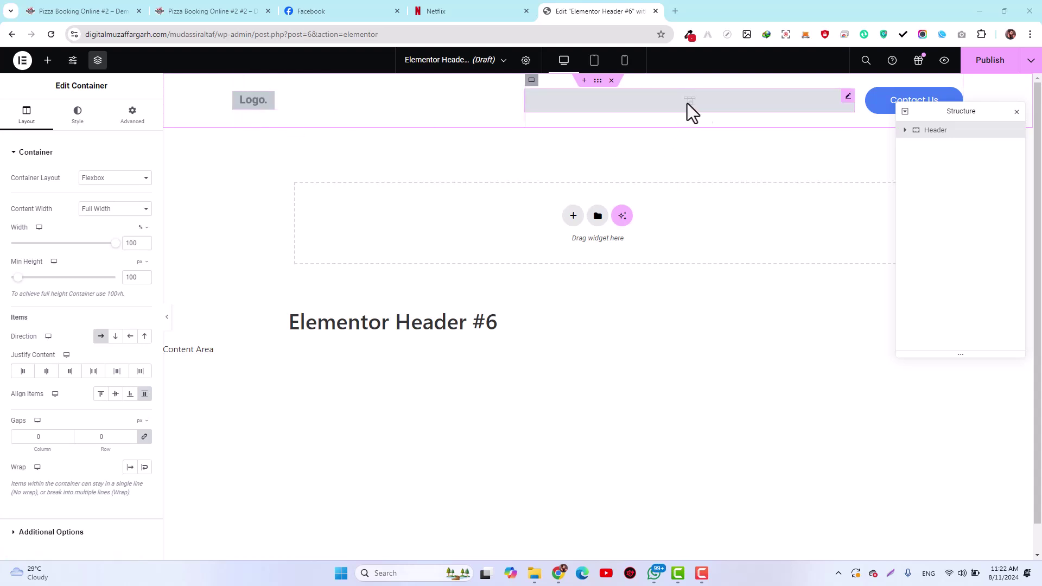
Move the Structure panel clear of the header and examine its nested containers, Site Logo, WordPress Menu and Button
{"action": "left_click_drag", "start_coordinate": [944, 111], "coordinate": [959, 223]}
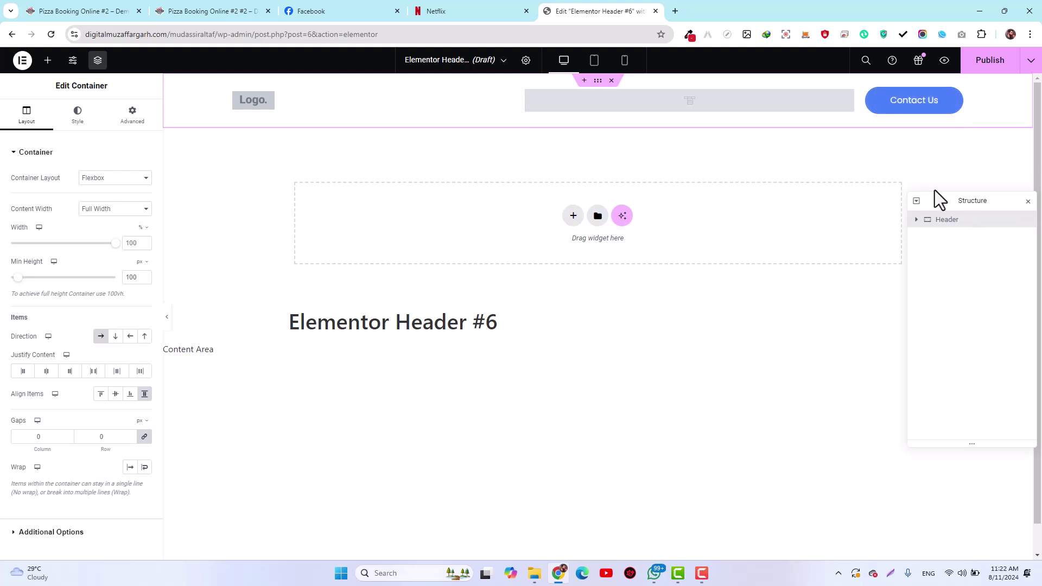
{"action": "left_click_drag", "start_coordinate": [947, 202], "coordinate": [902, 188]}
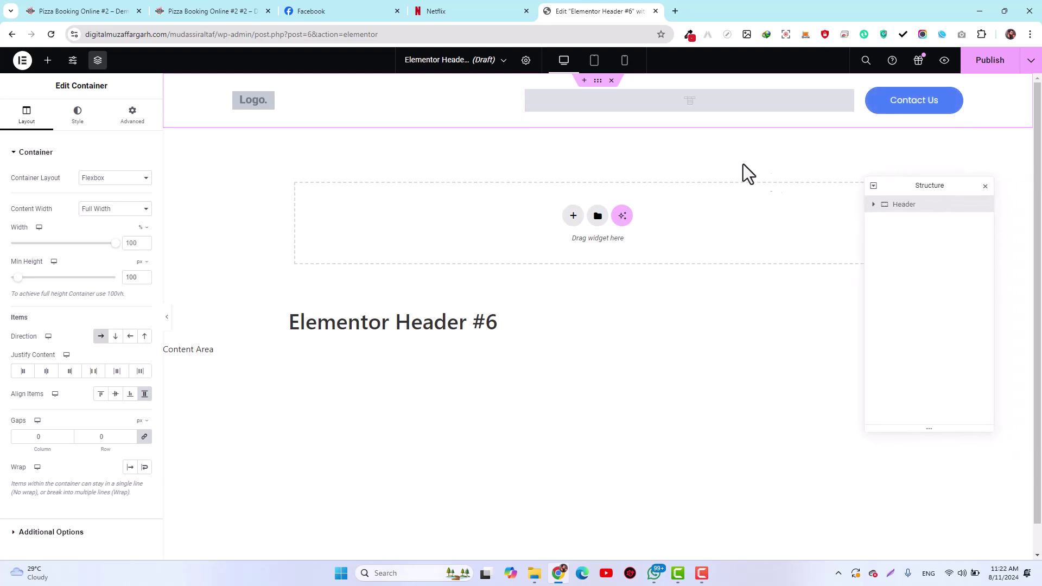
{"action": "left_click", "coordinate": [872, 205]}
{"action": "left_click", "coordinate": [879, 221]}
{"action": "left_click", "coordinate": [900, 237]}
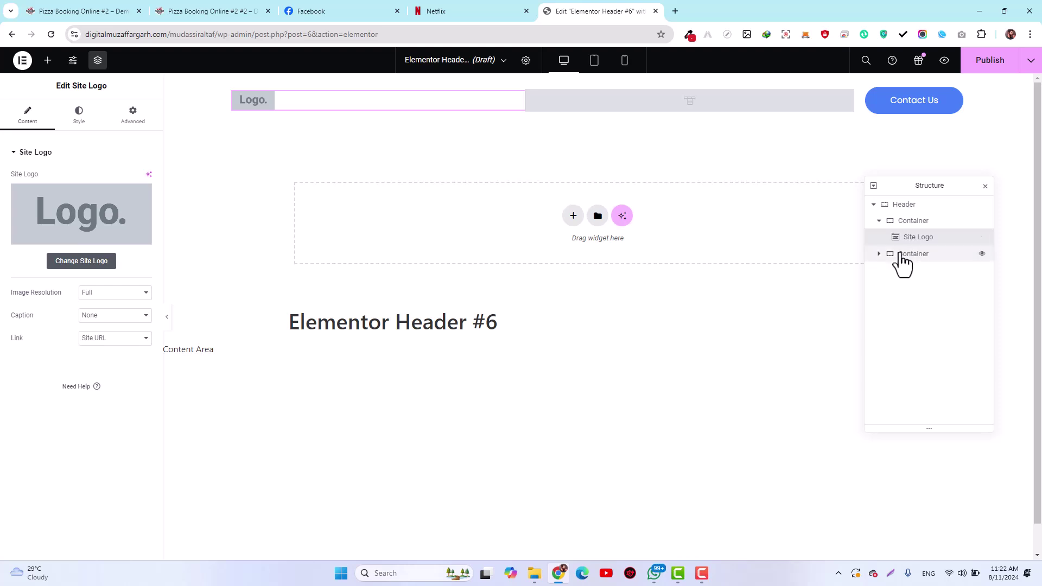
{"action": "left_click", "coordinate": [879, 254]}
{"action": "left_click", "coordinate": [905, 270]}
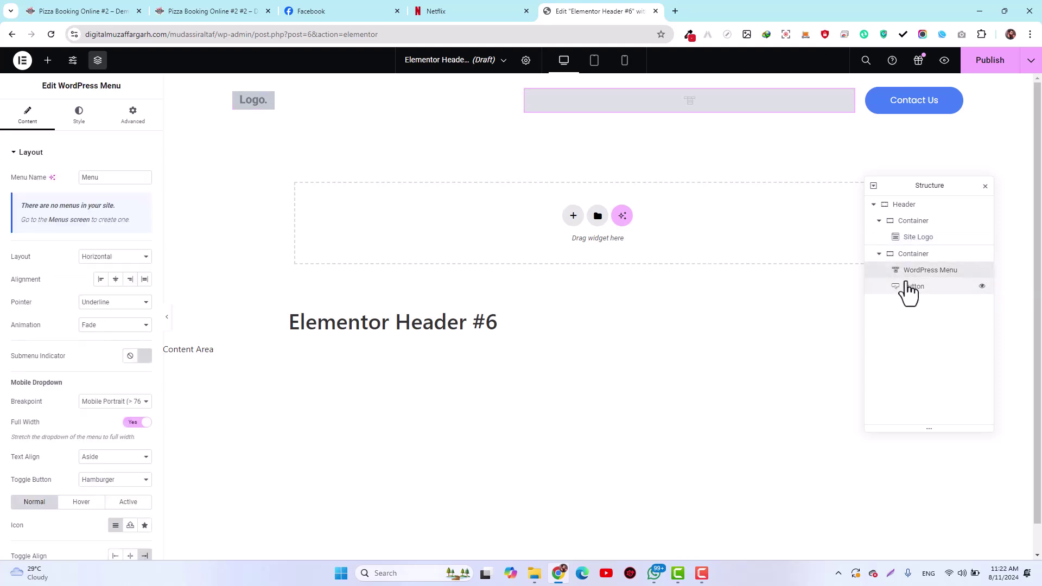
{"action": "left_click", "coordinate": [909, 287]}
{"action": "left_click", "coordinate": [912, 255]}
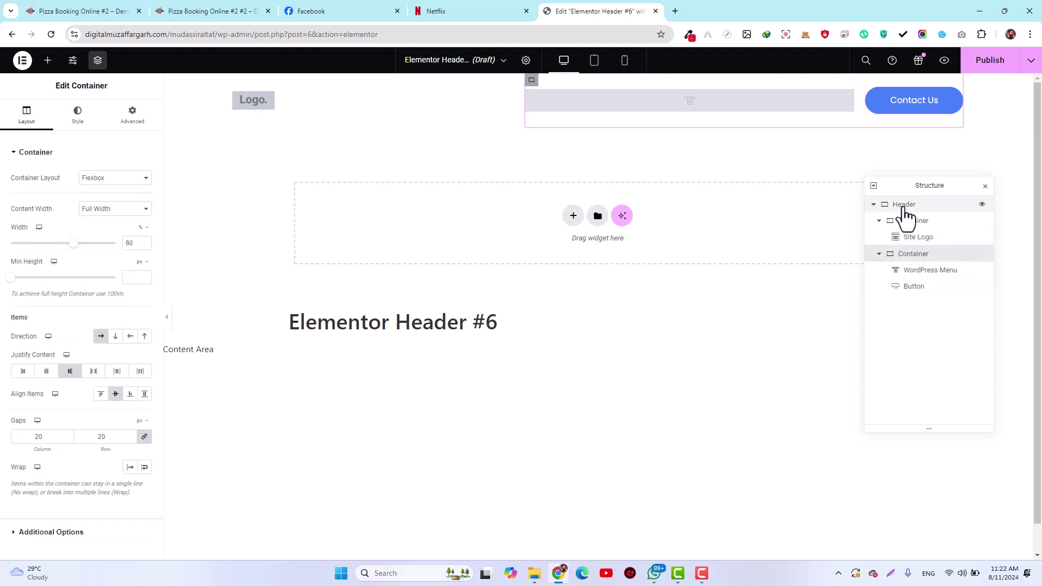
{"action": "left_click", "coordinate": [904, 206]}
{"action": "left_click", "coordinate": [873, 205]}
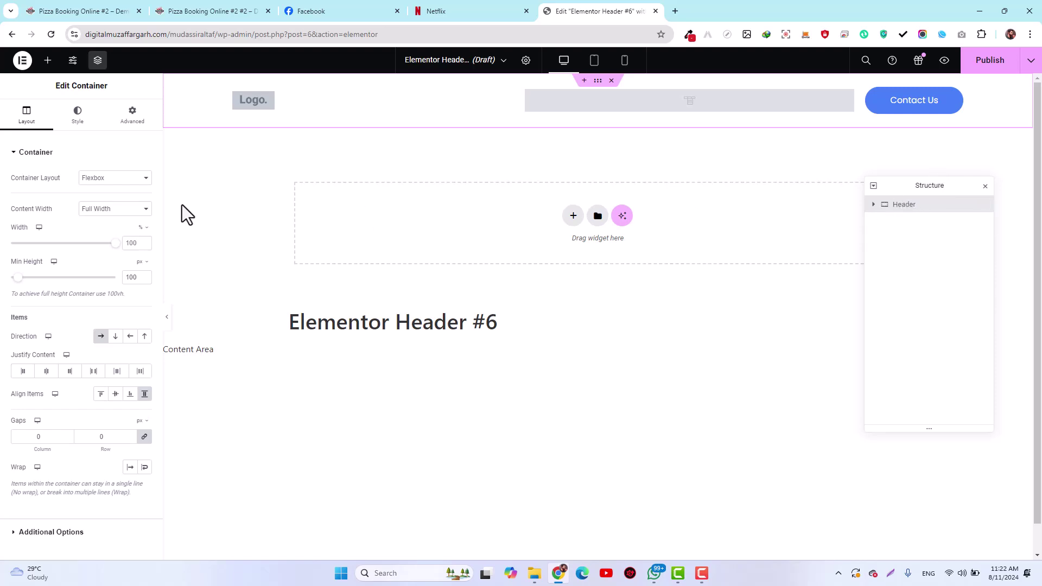
Inspect the Site Logo and WordPress Menu widgets on the canvas, and close and reopen the Structure panel
{"action": "scroll", "coordinate": [3, 175], "scroll_direction": "up", "scroll_amount": 5, "text": "ctrl"}
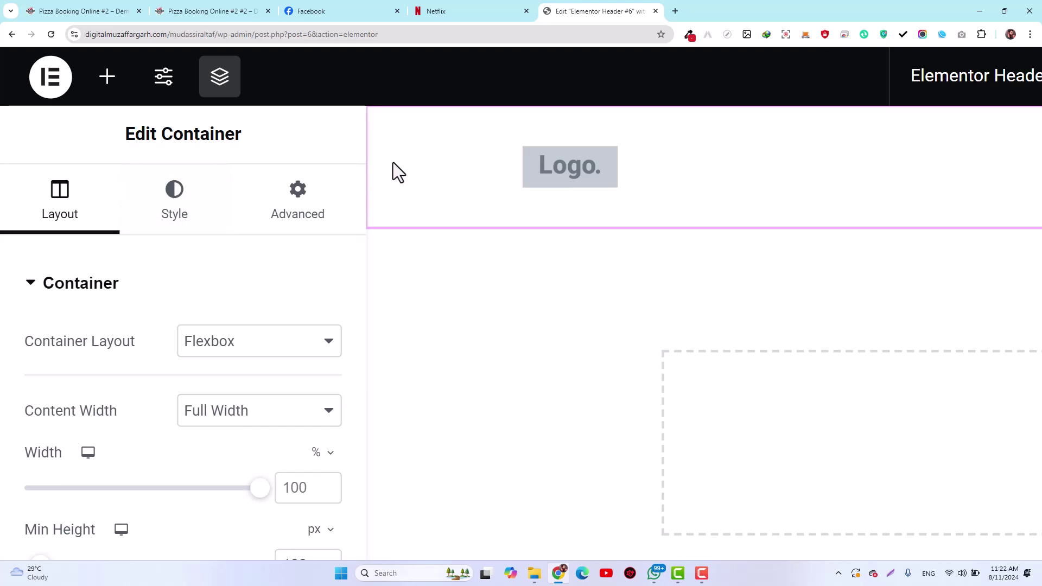
{"action": "left_click", "coordinate": [572, 171]}
{"action": "scroll", "coordinate": [151, 252], "scroll_direction": "down", "scroll_amount": 5, "text": "ctrl"}
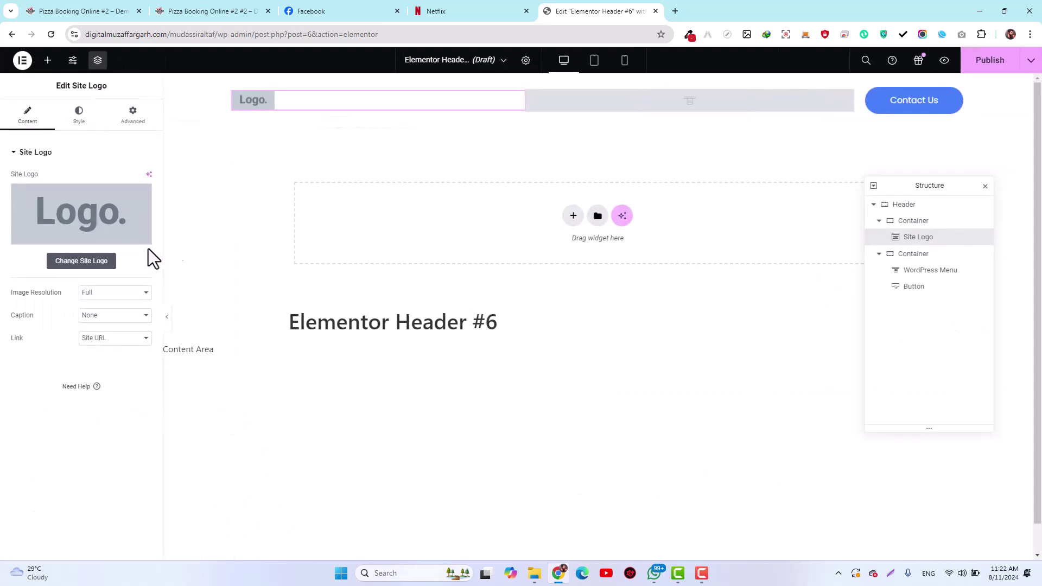
{"action": "left_click", "coordinate": [719, 109]}
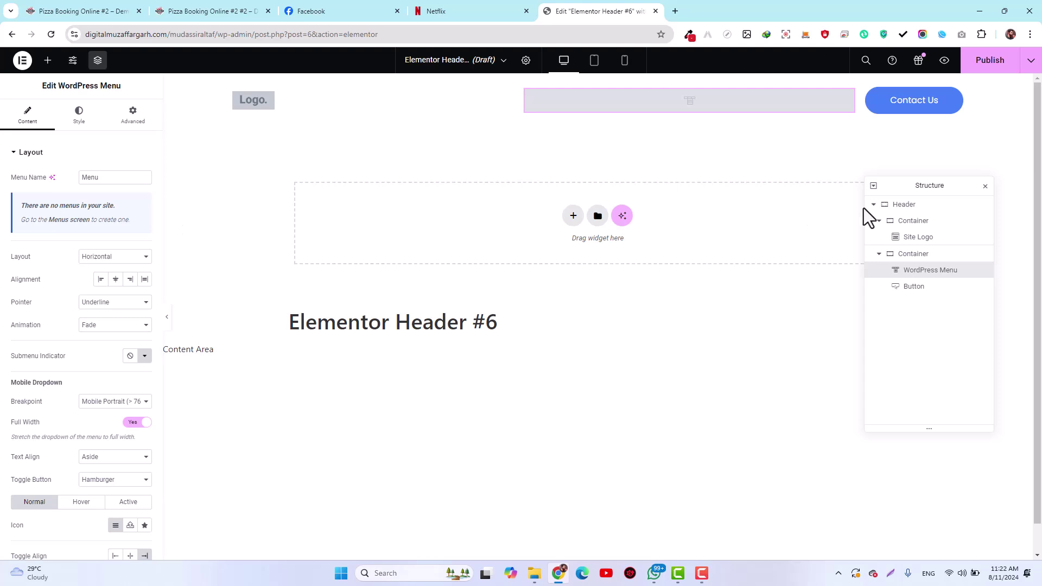
{"action": "left_click", "coordinate": [984, 188]}
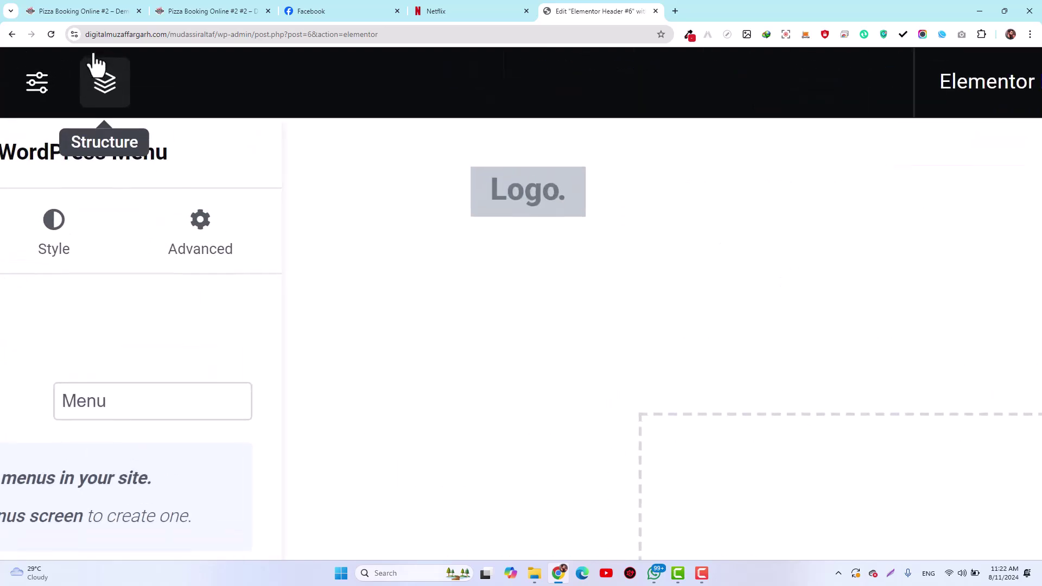
{"action": "left_click", "coordinate": [104, 82]}
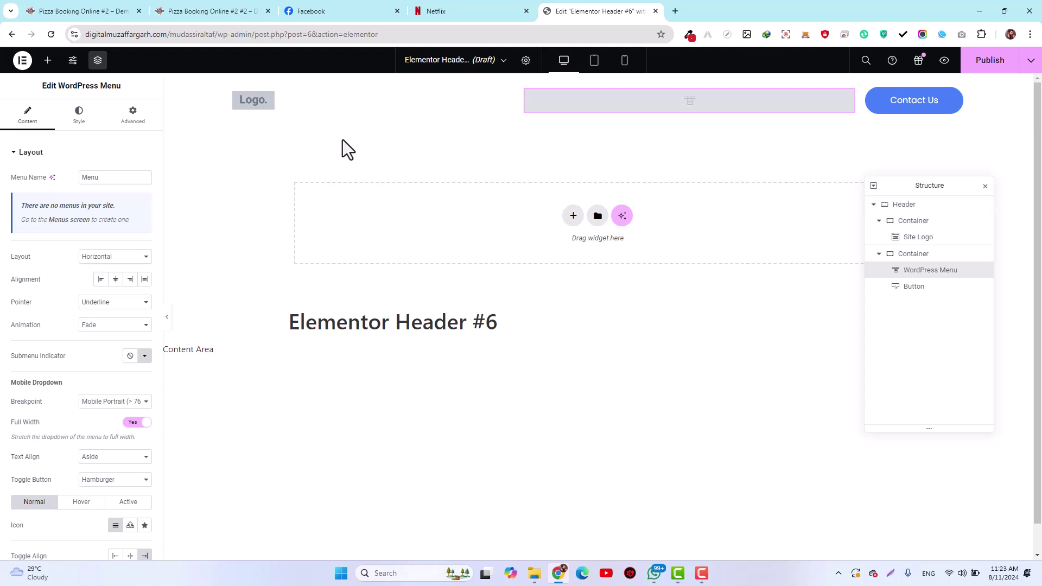
Open the Site Identity settings from the Site Logo widget, review the site name, logo and favicon, and close them
{"action": "left_click", "coordinate": [255, 103]}
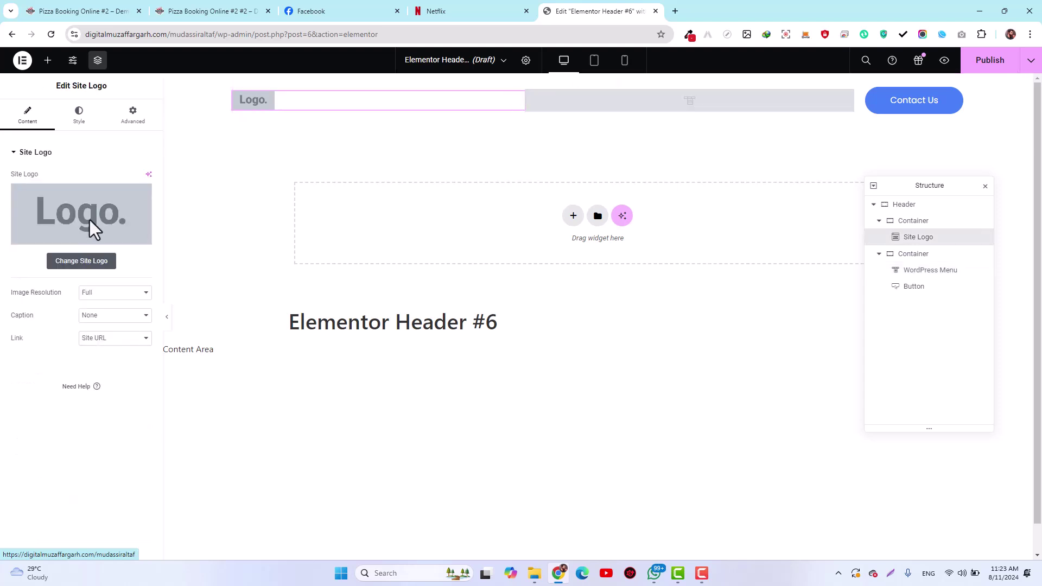
{"action": "left_click", "coordinate": [69, 262]}
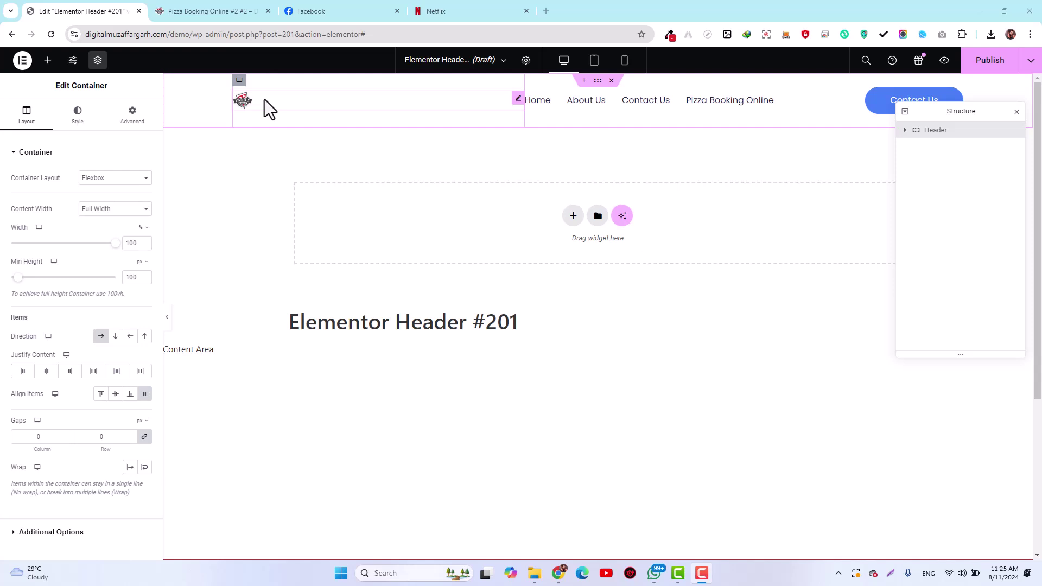
{"action": "left_click", "coordinate": [329, 102]}
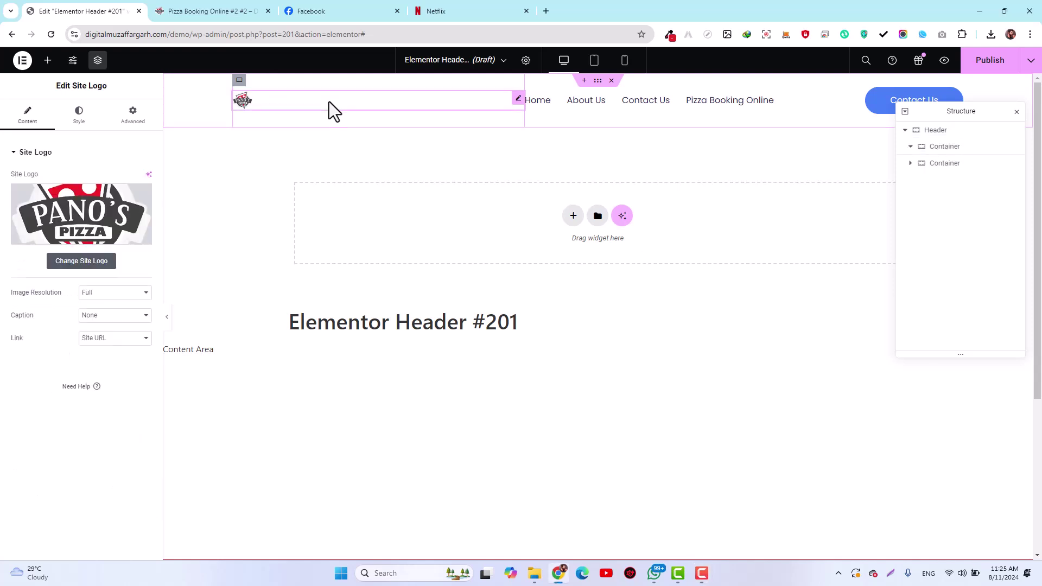
{"action": "left_click", "coordinate": [79, 262]}
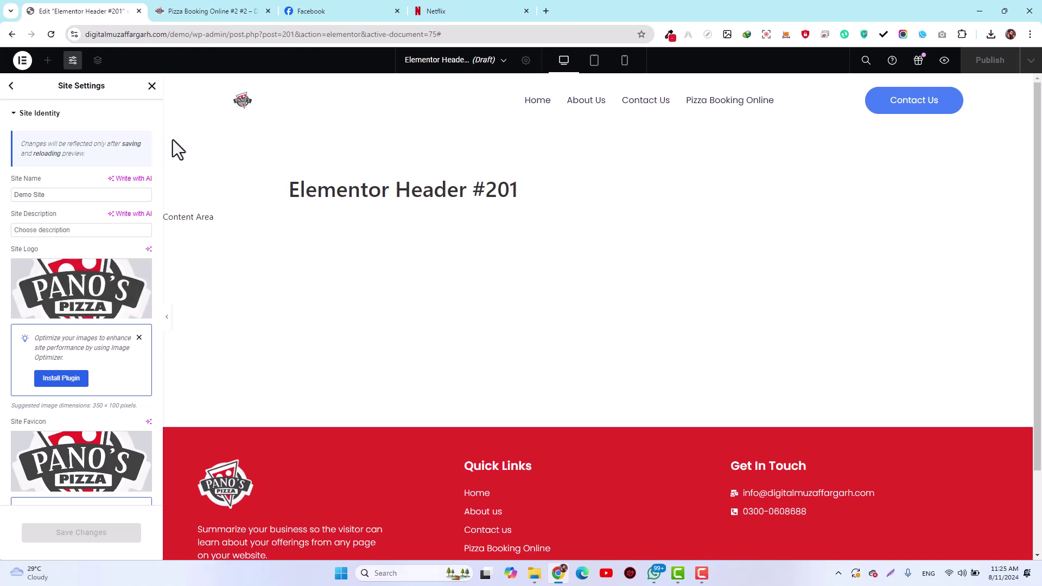
{"action": "left_click", "coordinate": [152, 88]}
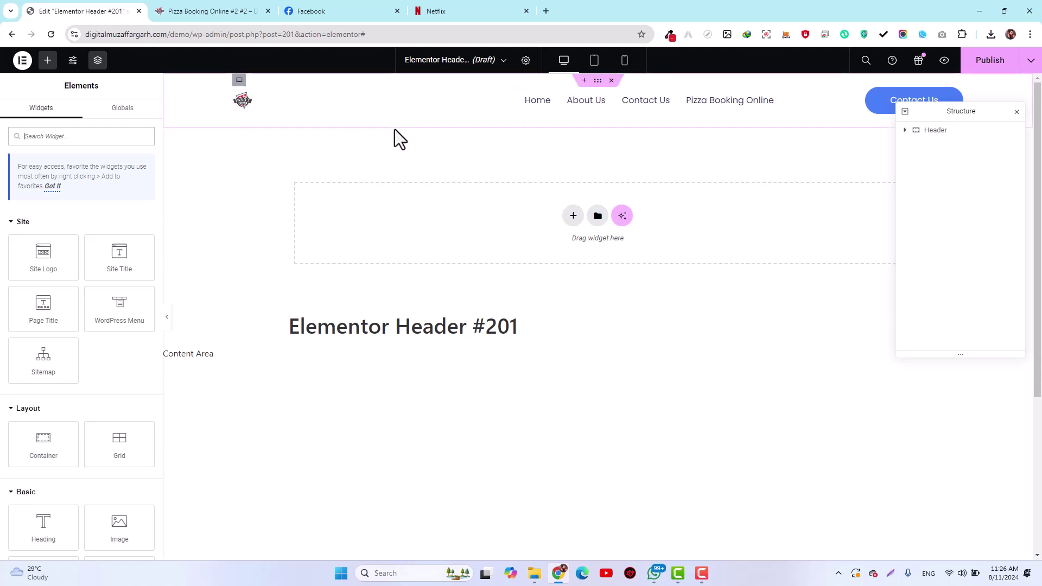
Set the Header container's background to the global color Fast Food
{"action": "left_click", "coordinate": [929, 135]}
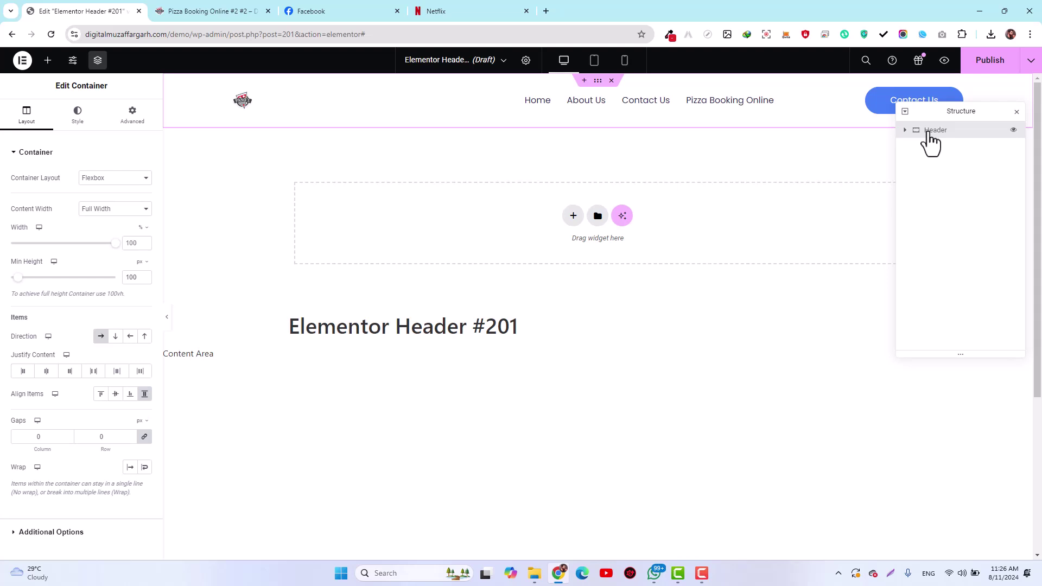
{"action": "left_click", "coordinate": [597, 82]}
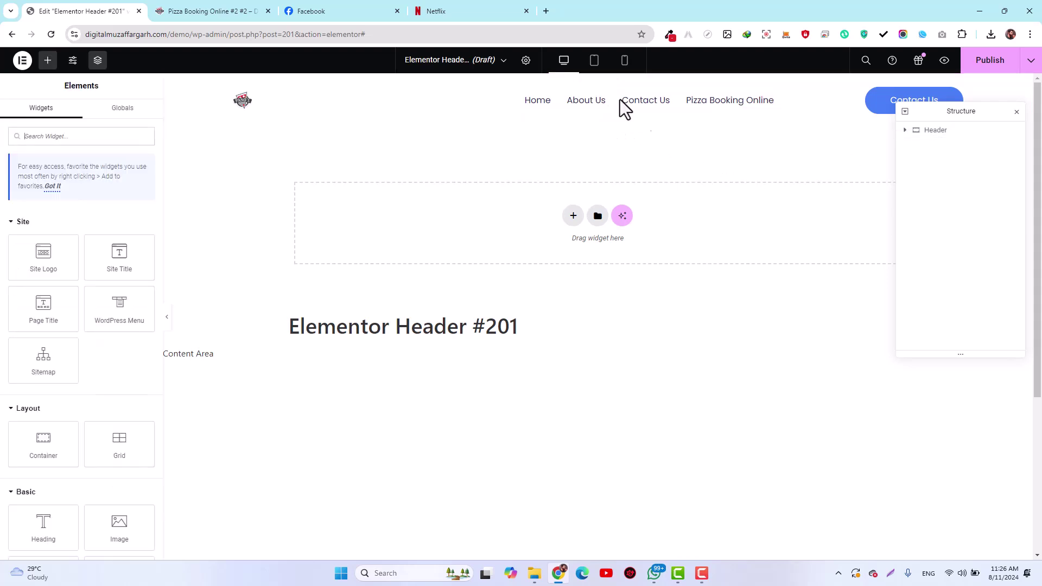
{"action": "left_click", "coordinate": [934, 136]}
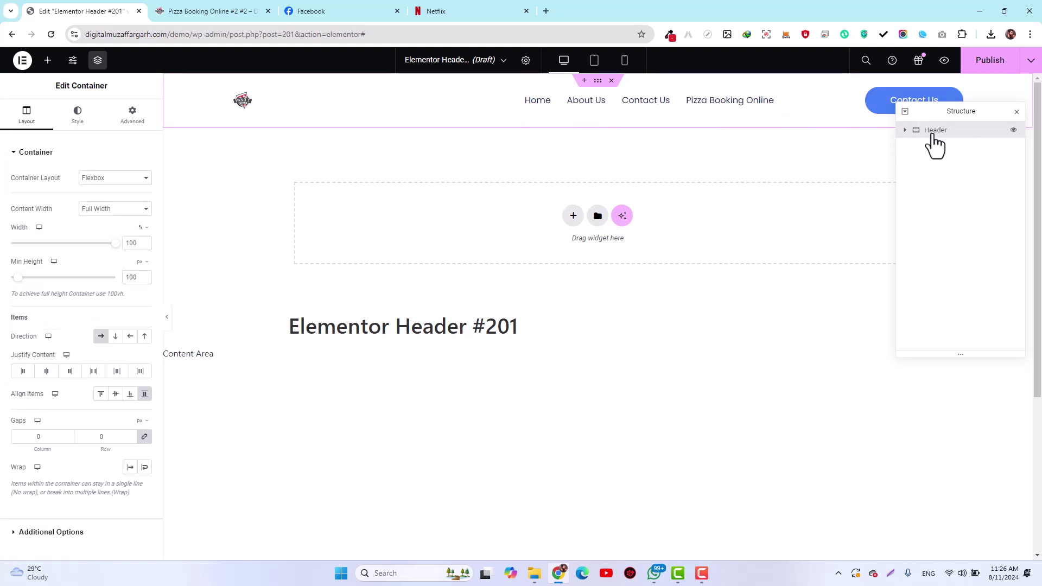
{"action": "left_click", "coordinate": [74, 112]}
{"action": "left_click", "coordinate": [146, 225]}
{"action": "left_click_drag", "start_coordinate": [103, 305], "coordinate": [96, 356]}
{"action": "left_click", "coordinate": [192, 272]}
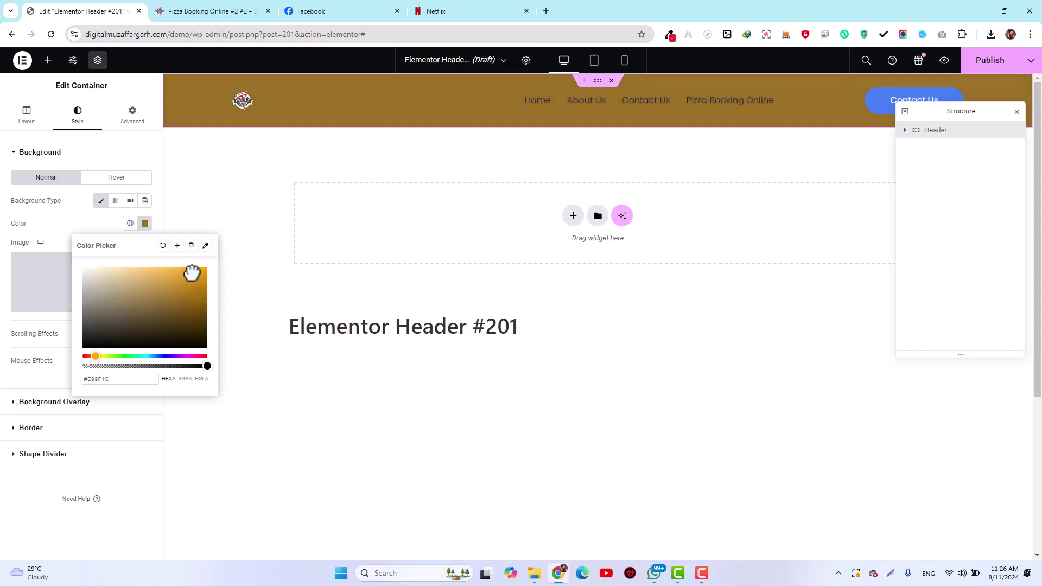
{"action": "left_click", "coordinate": [130, 223]}
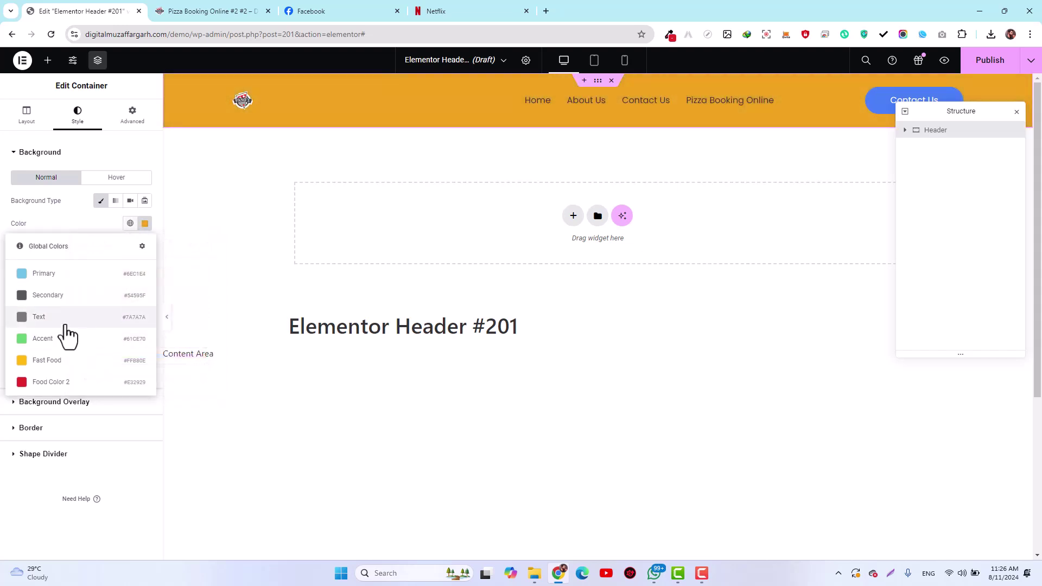
{"action": "left_click", "coordinate": [56, 361]}
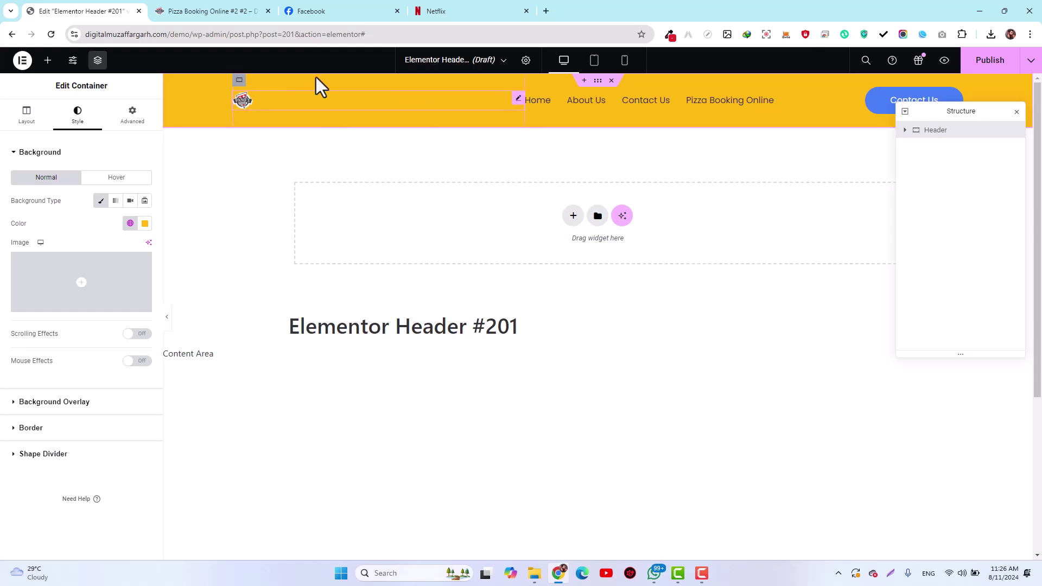
Compare the header with the Pizza Booking Online preview, and set the menu's normal text color to white (#FFFFFF)
{"action": "left_click", "coordinate": [190, 10]}
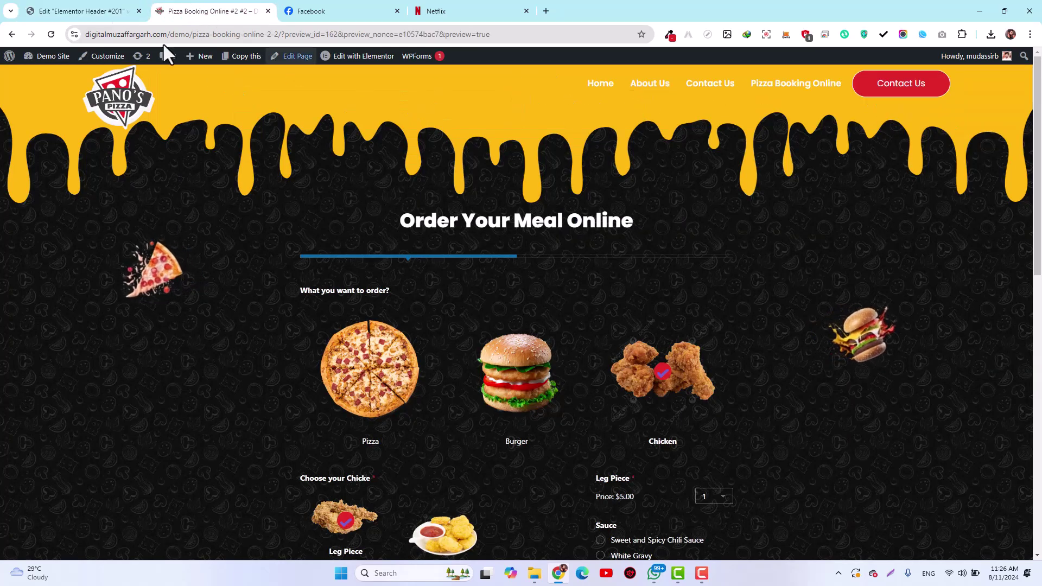
{"action": "left_click", "coordinate": [71, 10]}
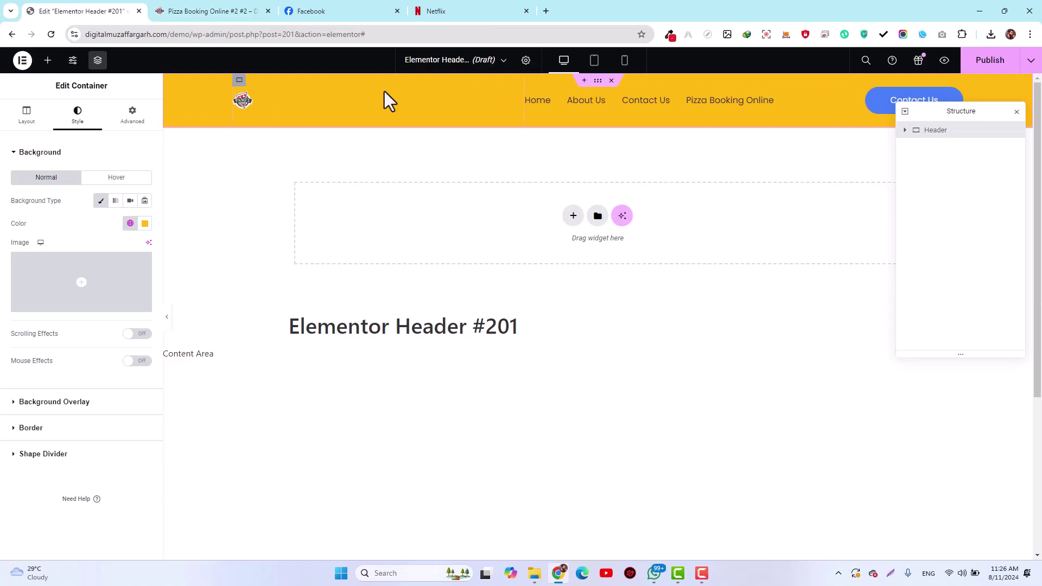
{"action": "left_click", "coordinate": [195, 9]}
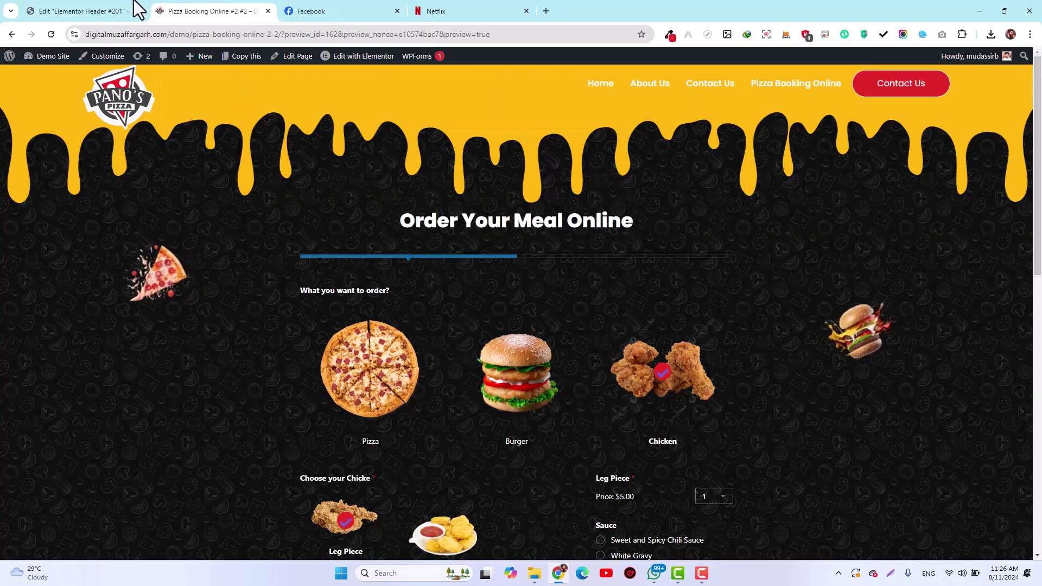
{"action": "left_click", "coordinate": [119, 10]}
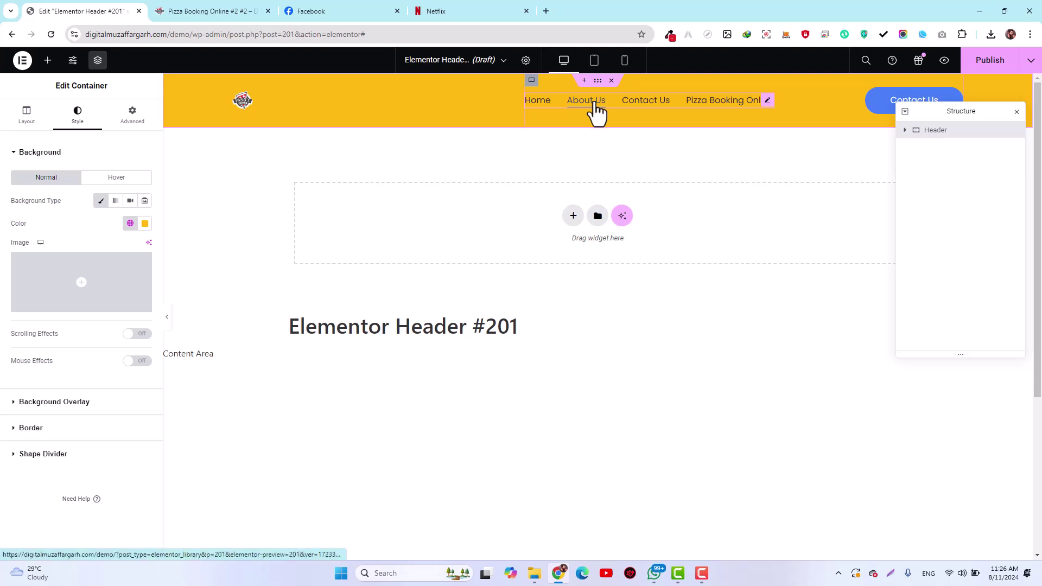
{"action": "left_click", "coordinate": [598, 112]}
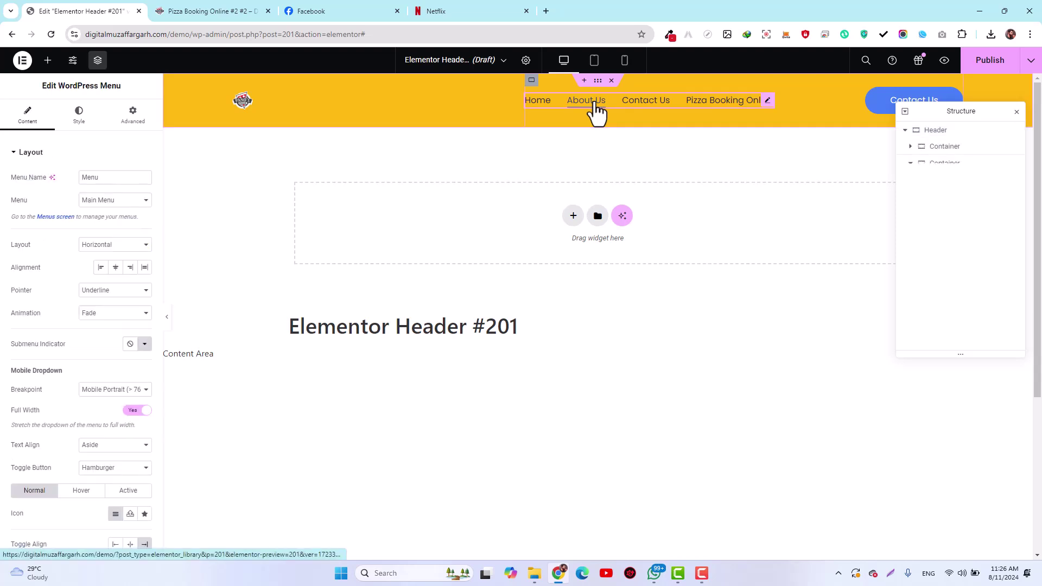
{"action": "left_click", "coordinate": [82, 122]}
{"action": "left_click", "coordinate": [145, 225]}
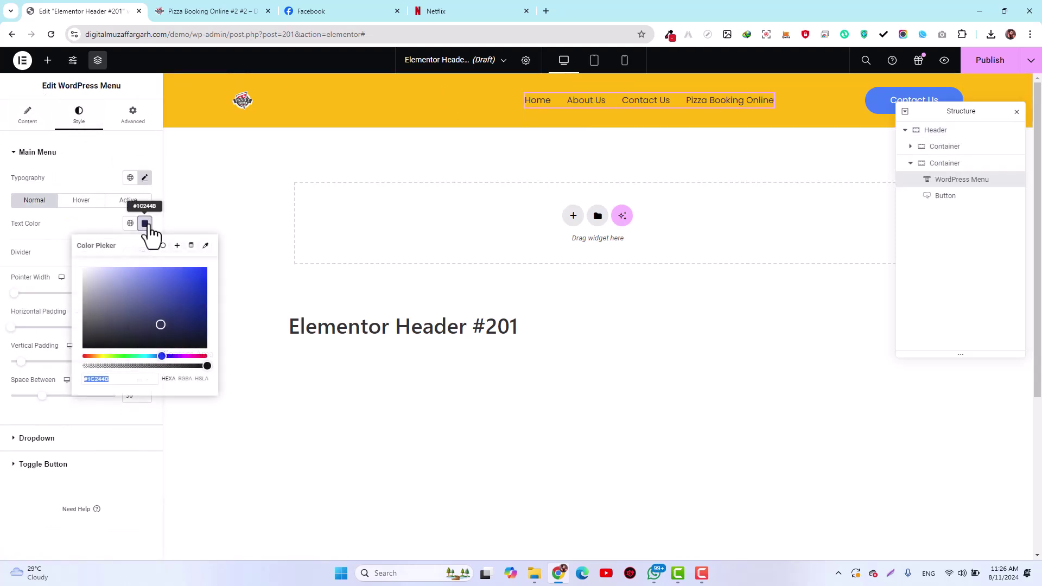
{"action": "left_click_drag", "start_coordinate": [109, 291], "coordinate": [56, 252]}
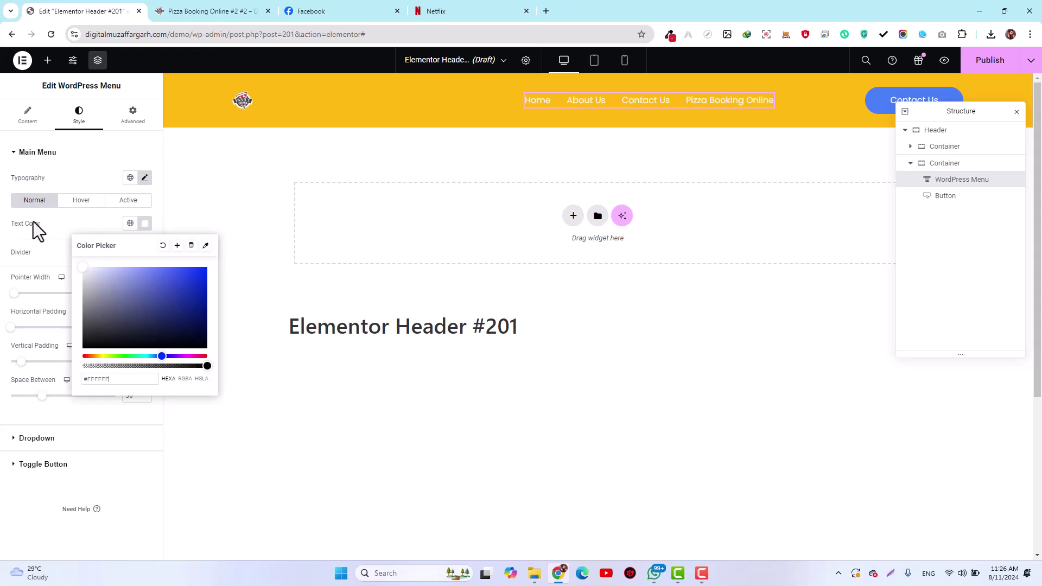
{"action": "left_click", "coordinate": [214, 11]}
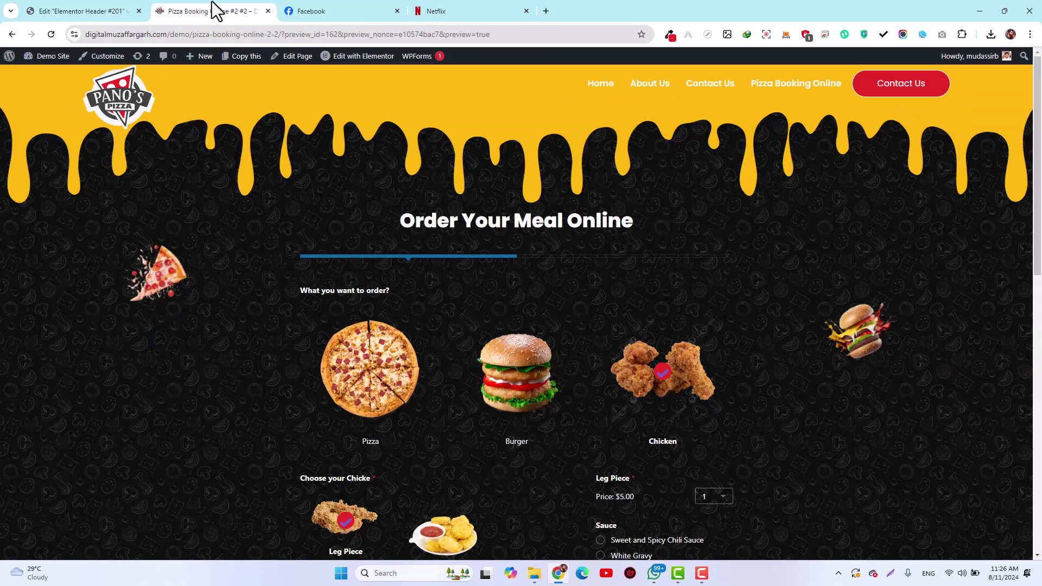
Set the font weight of the header's WordPress Menu typography to 600 (Semi Bold)
{"action": "left_click", "coordinate": [70, 9]}
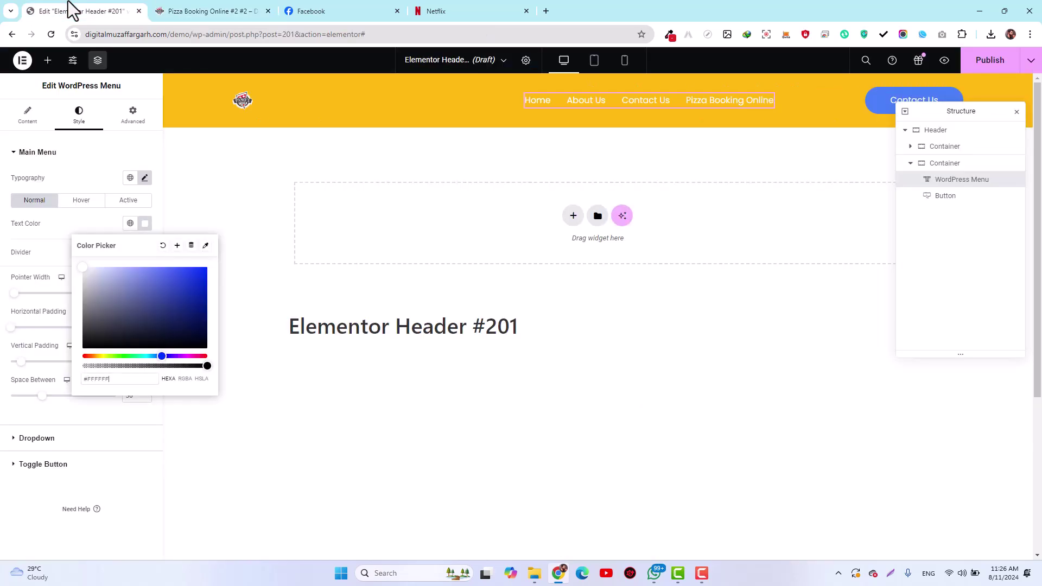
{"action": "left_click", "coordinate": [72, 216]}
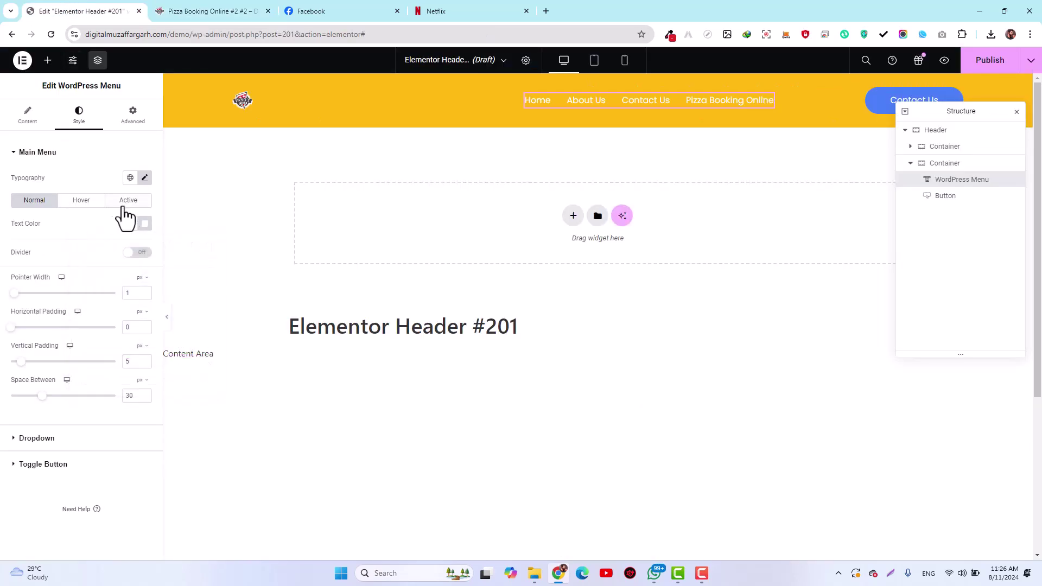
{"action": "left_click", "coordinate": [145, 179]}
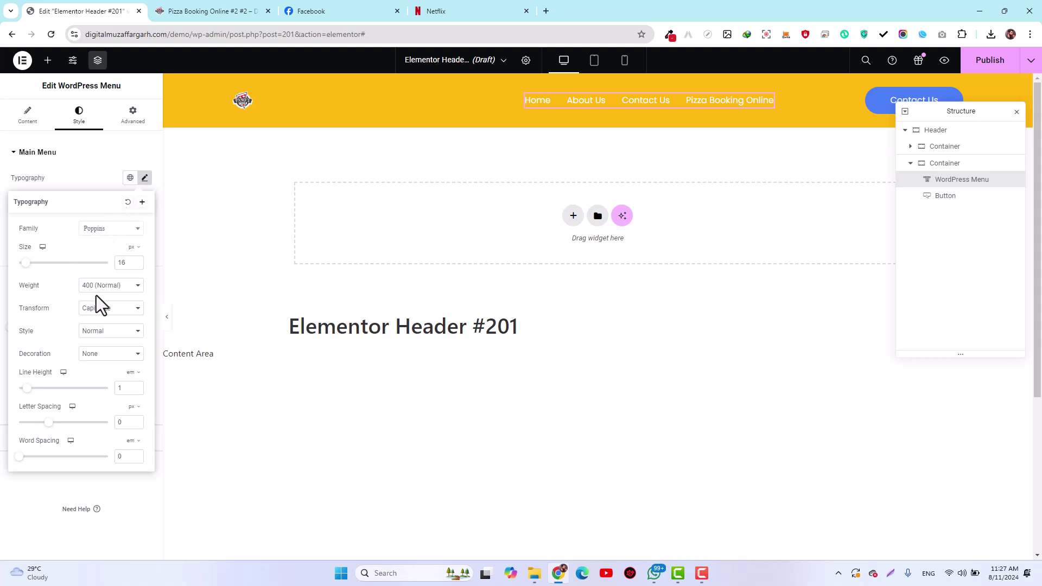
{"action": "left_click", "coordinate": [109, 287]}
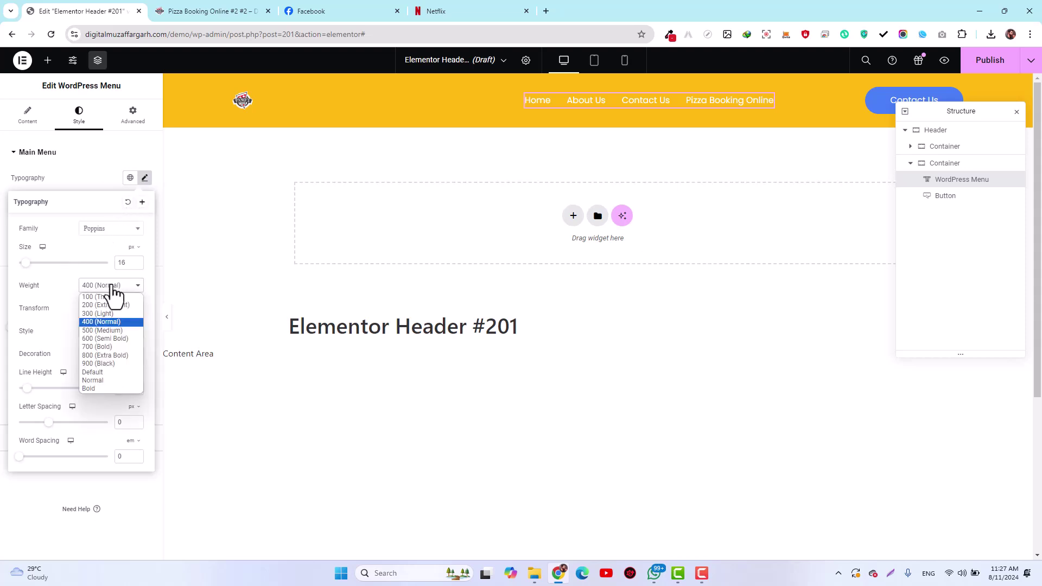
{"action": "left_click", "coordinate": [109, 346]}
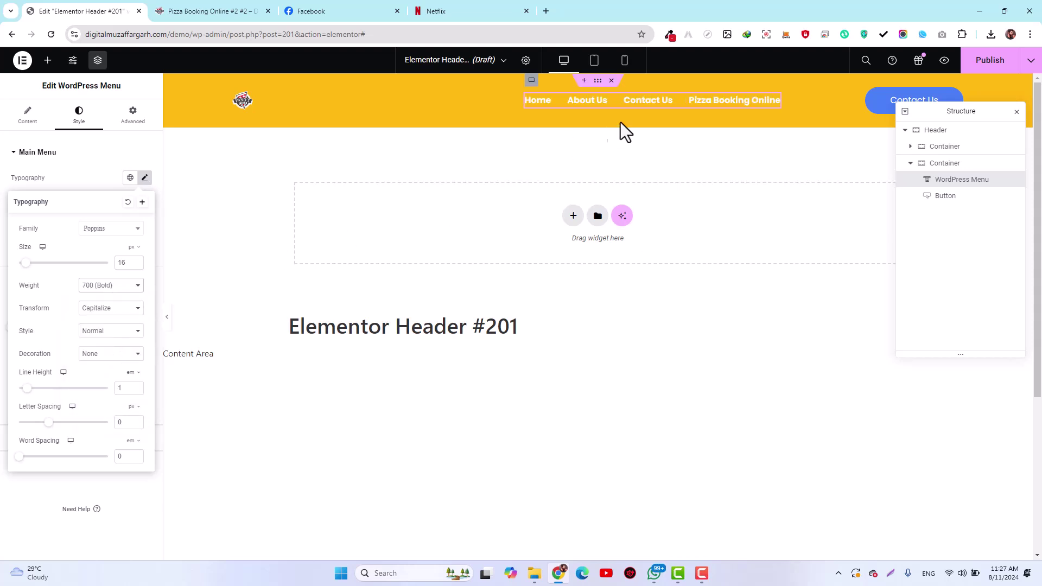
{"action": "left_click", "coordinate": [111, 288]}
{"action": "left_click", "coordinate": [107, 337]}
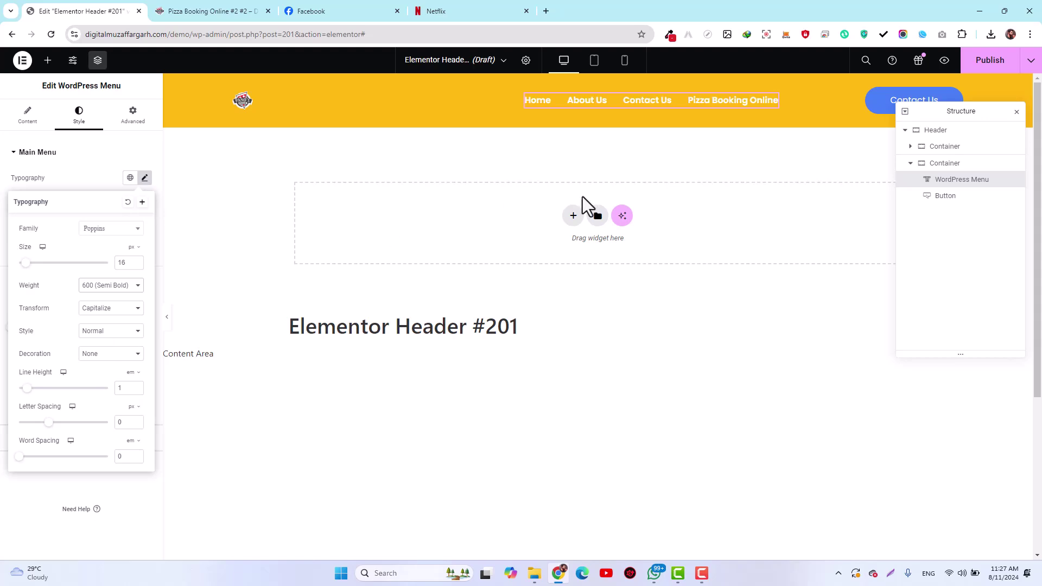
Check the Contact Us button on the Pizza Booking Online preview and set the header button's normal background to the global red color
{"action": "left_click", "coordinate": [856, 105]}
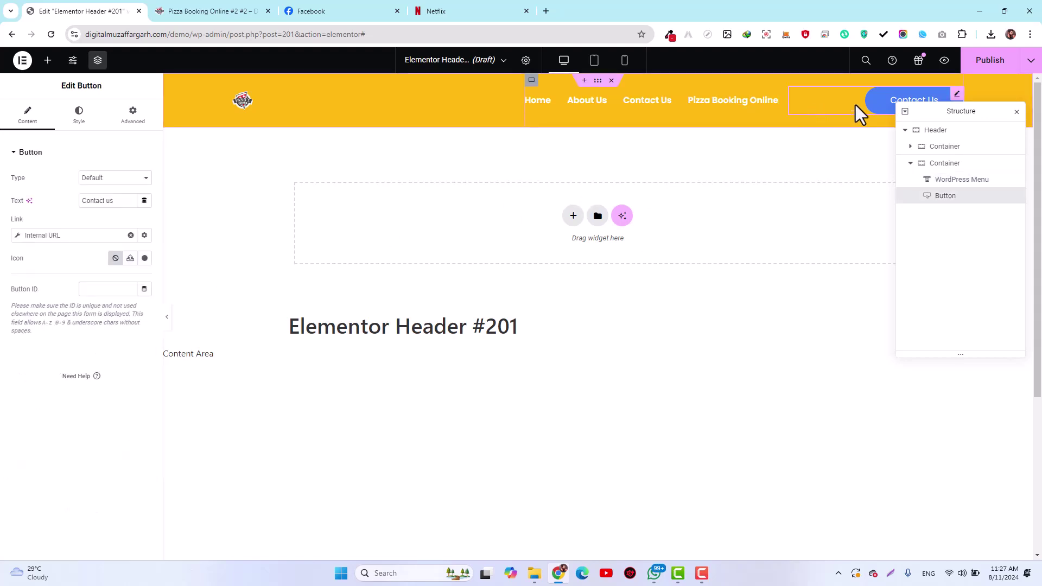
{"action": "left_click", "coordinate": [174, 2]}
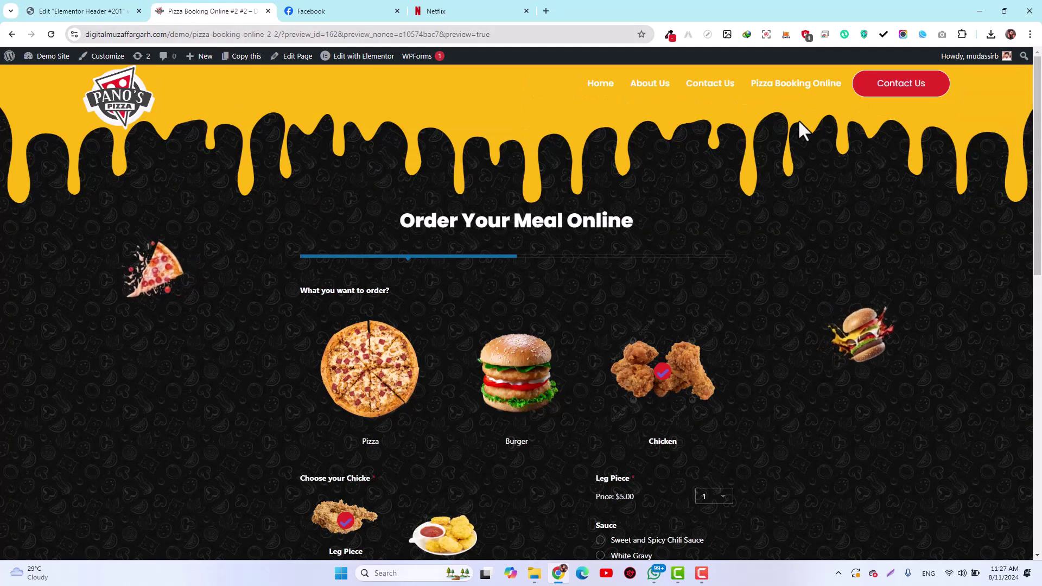
{"action": "left_click", "coordinate": [104, 11]}
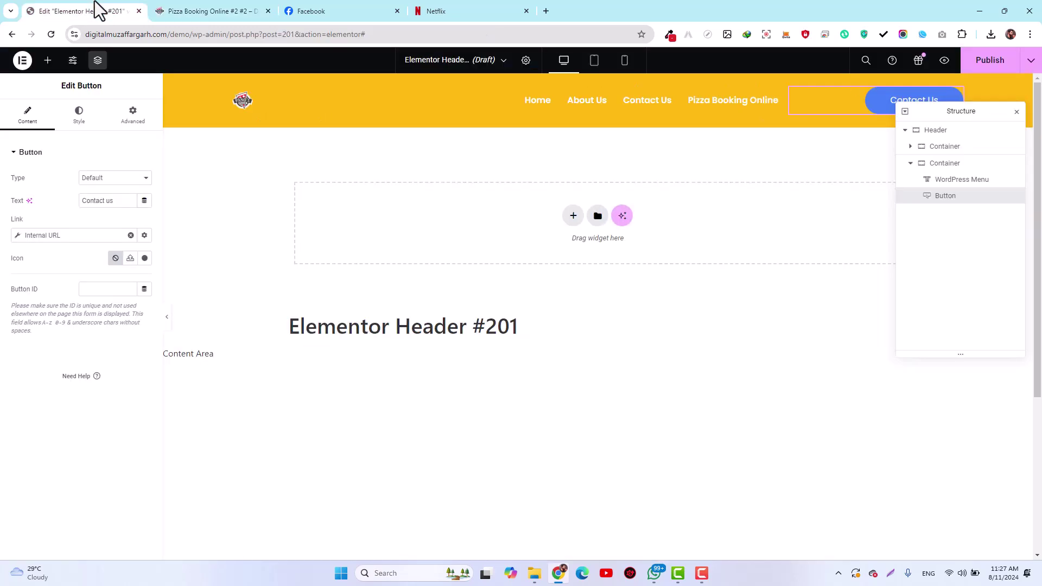
{"action": "left_click", "coordinate": [71, 120]}
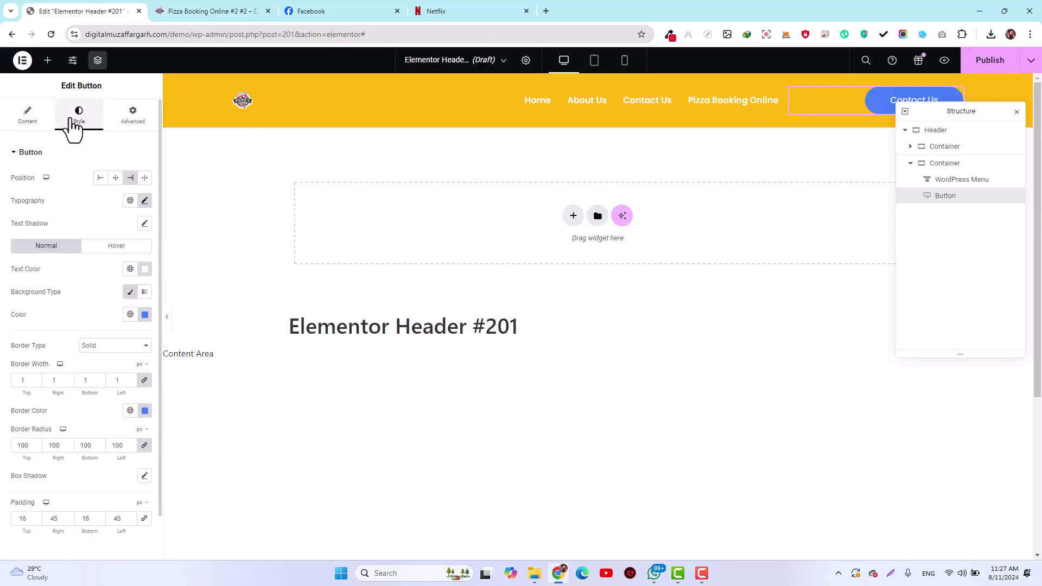
{"action": "left_click", "coordinate": [131, 315]}
{"action": "left_click", "coordinate": [31, 471]}
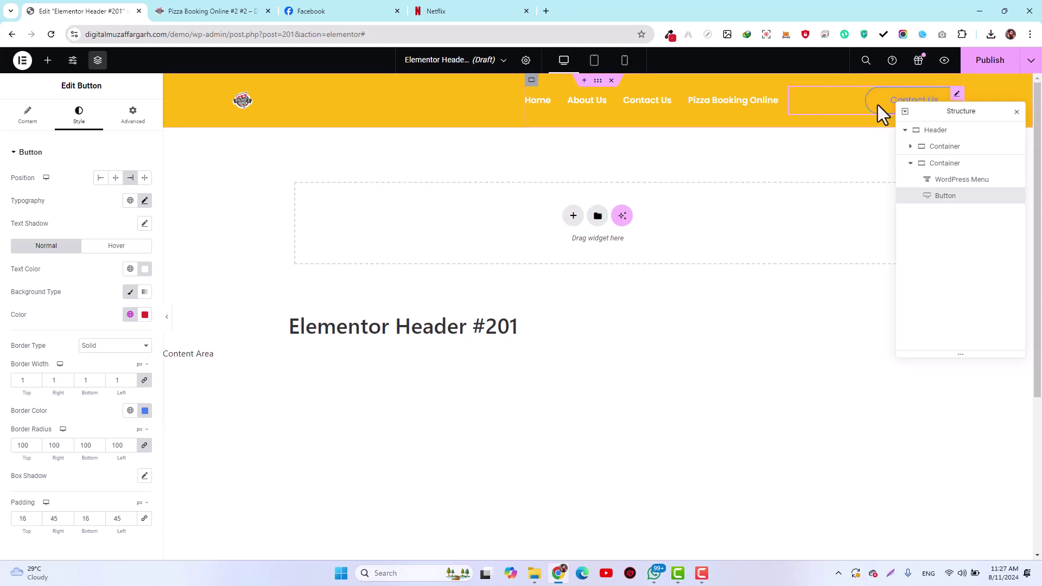
Set the border color of the Contact Us button to white
{"action": "left_click", "coordinate": [145, 413]}
{"action": "left_click_drag", "start_coordinate": [112, 310], "coordinate": [74, 262]}
{"action": "left_click", "coordinate": [28, 308]}
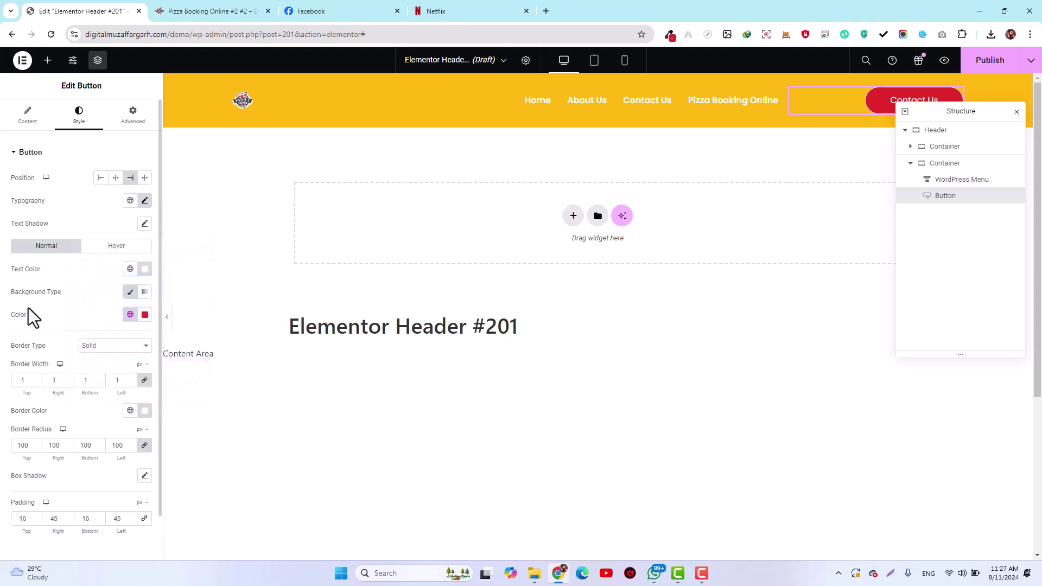
{"action": "left_click", "coordinate": [620, 98]}
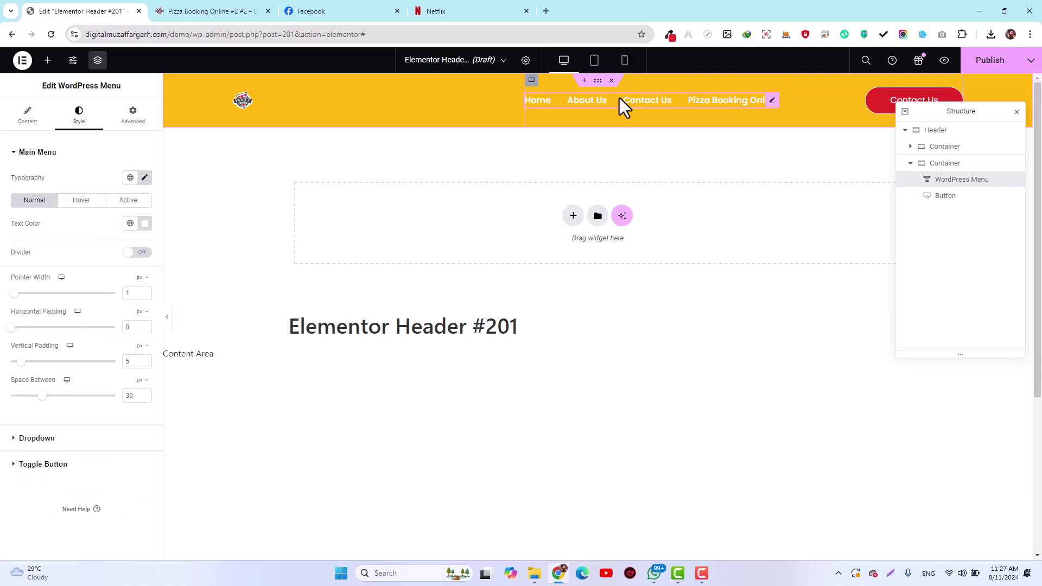
{"action": "left_click", "coordinate": [868, 98]}
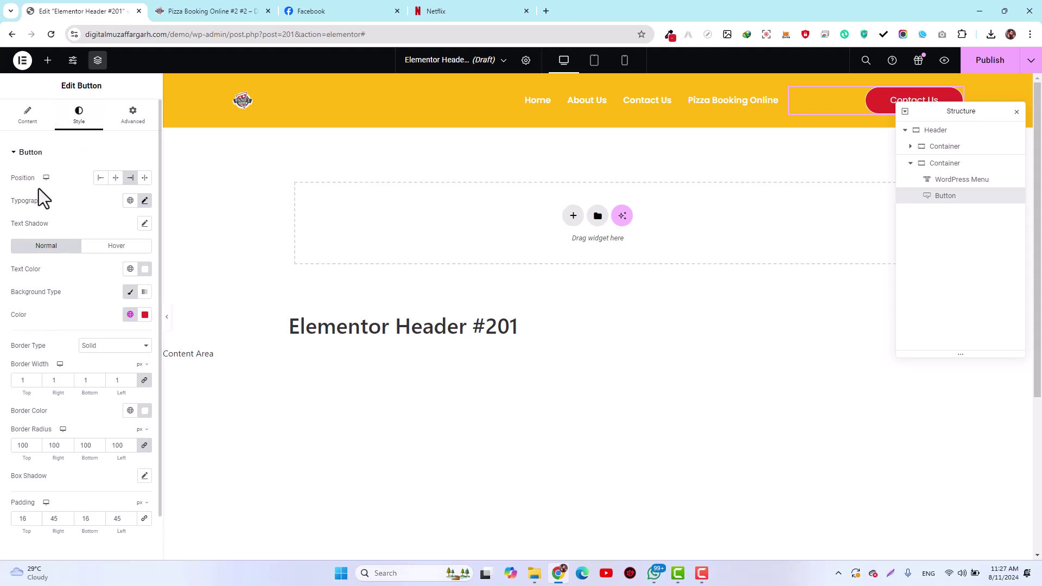
{"action": "left_click", "coordinate": [18, 154]}
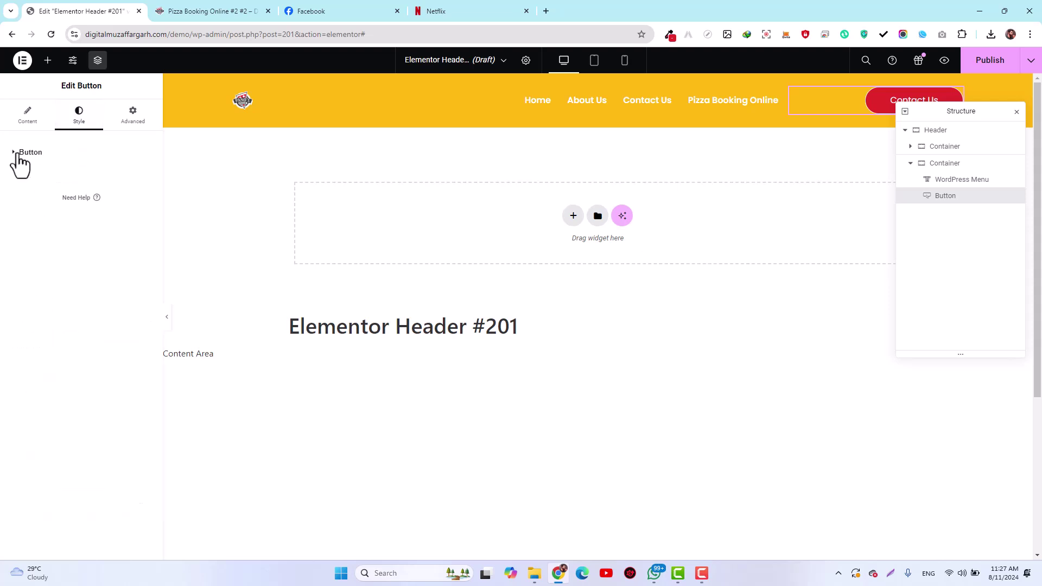
{"action": "left_click", "coordinate": [19, 157]}
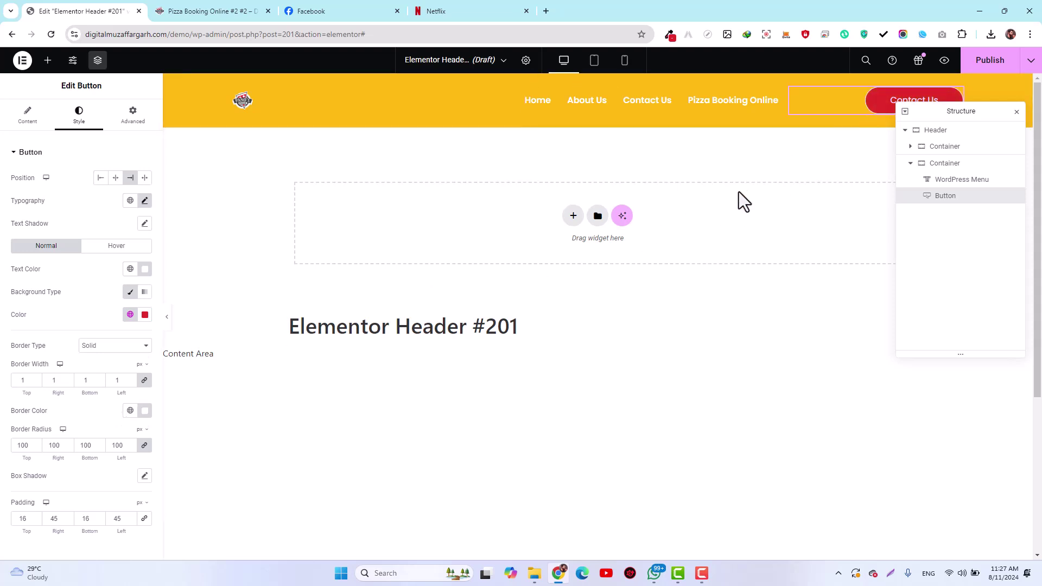
Compare the button's hover effect with the preview page and set its Hover Animation to Buzz
{"action": "left_click", "coordinate": [110, 248]}
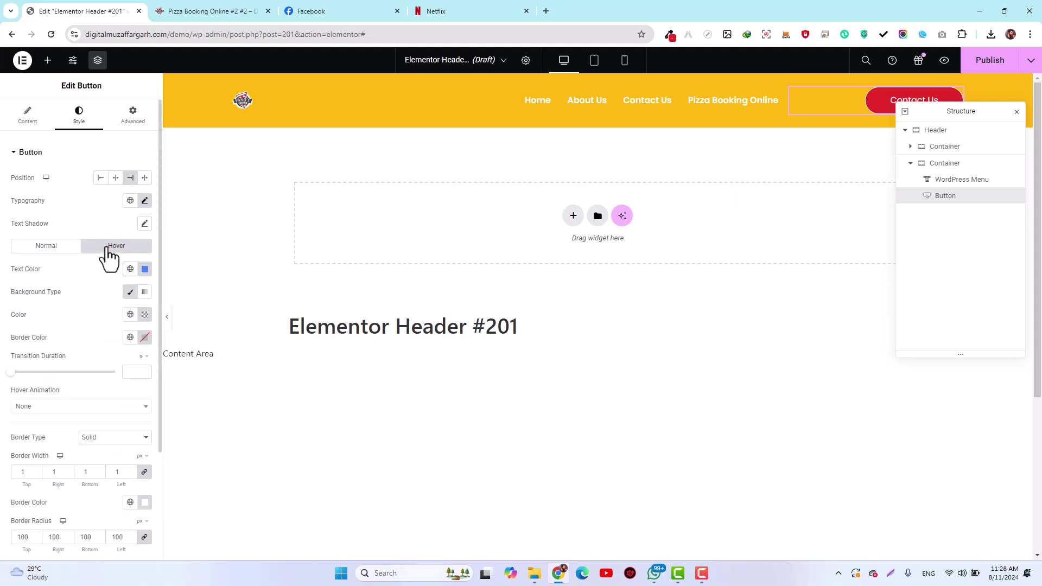
{"action": "left_click", "coordinate": [217, 9]}
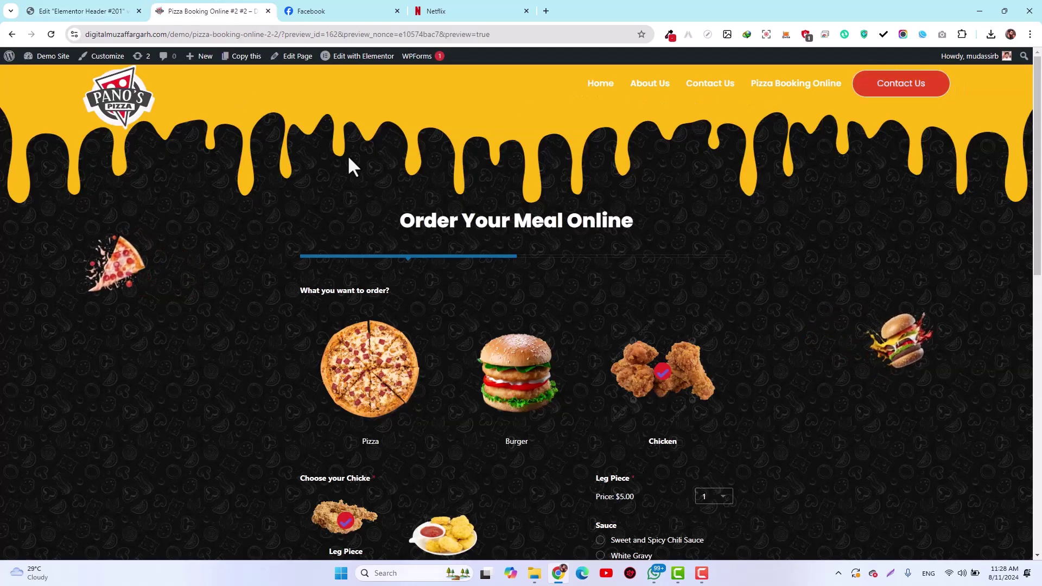
{"action": "left_click", "coordinate": [79, 9]}
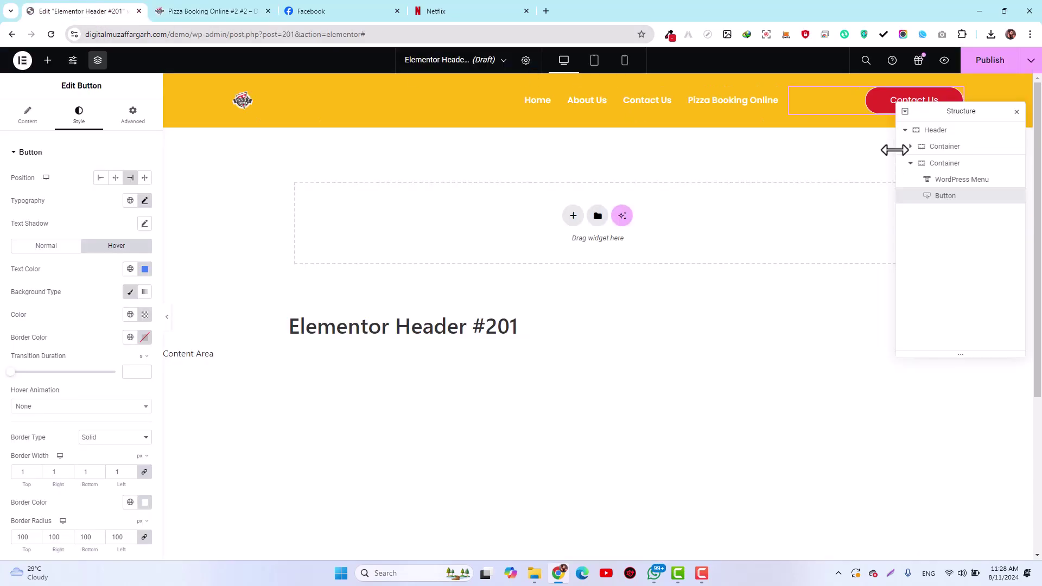
{"action": "left_click", "coordinate": [60, 251]}
{"action": "left_click", "coordinate": [125, 250]}
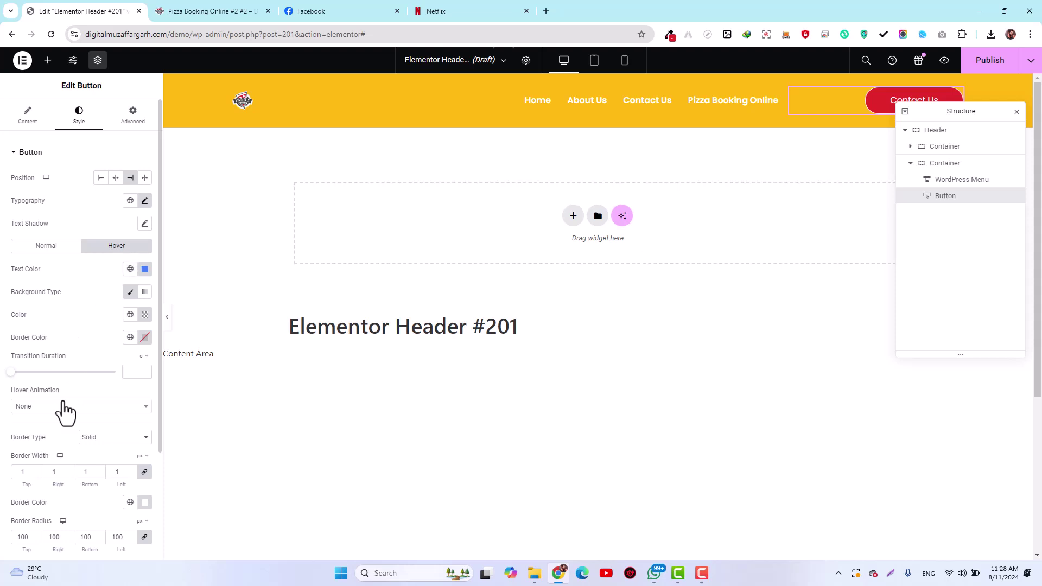
{"action": "scroll", "coordinate": [65, 413], "scroll_direction": "down", "scroll_amount": 1}
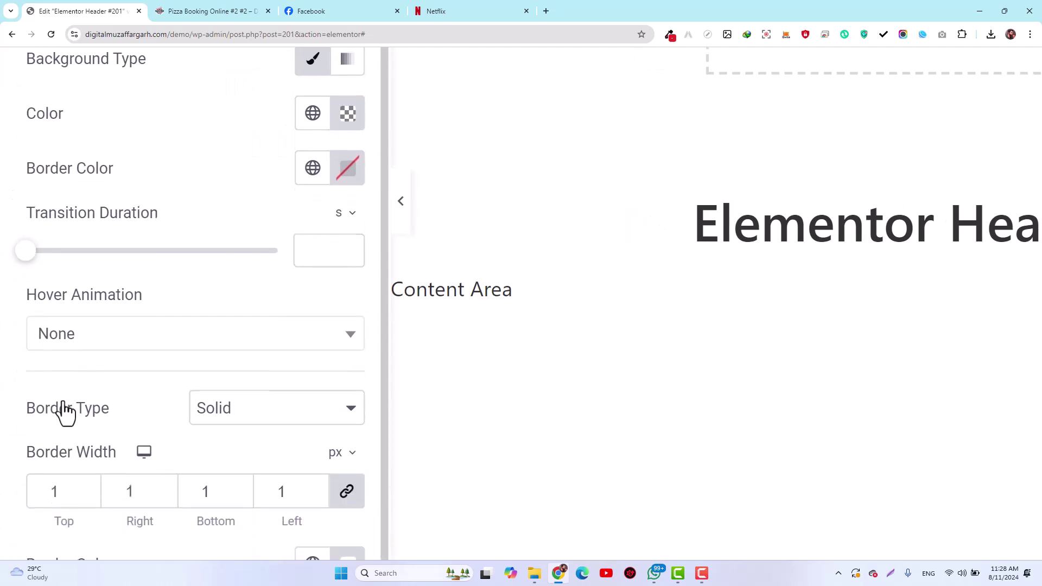
{"action": "left_click", "coordinate": [111, 342]}
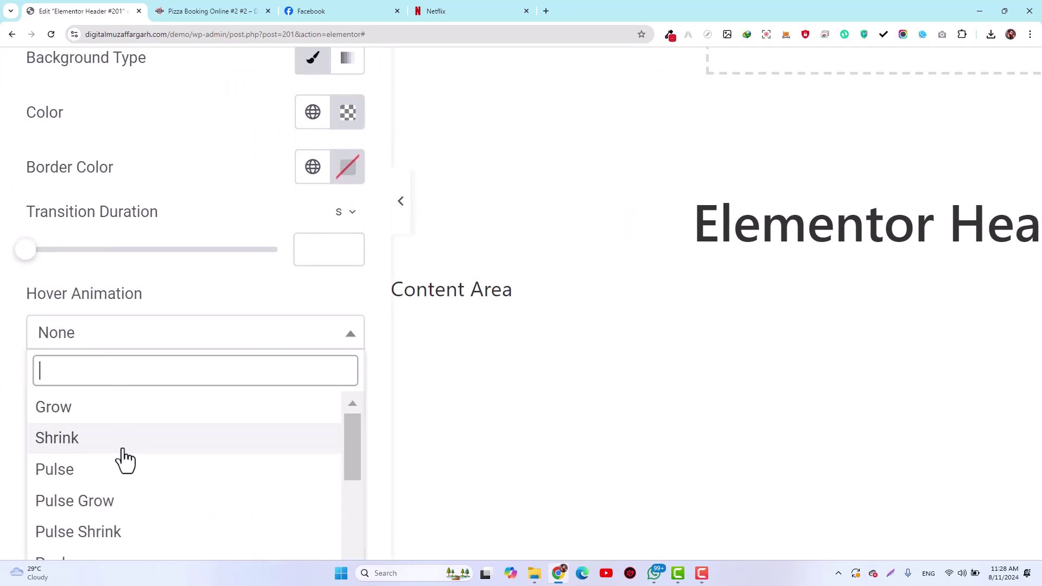
{"action": "scroll", "coordinate": [124, 449], "scroll_direction": "down", "scroll_amount": 1}
{"action": "scroll", "coordinate": [122, 472], "scroll_direction": "down", "scroll_amount": 2}
{"action": "scroll", "coordinate": [153, 372], "scroll_direction": "down", "scroll_amount": 1}
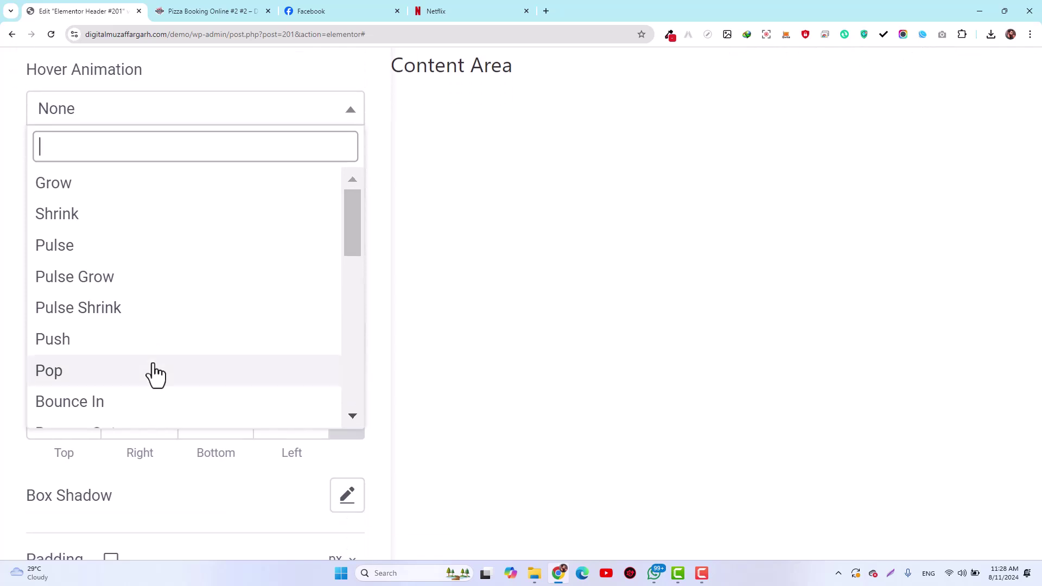
{"action": "left_click_drag", "start_coordinate": [355, 235], "coordinate": [351, 433]}
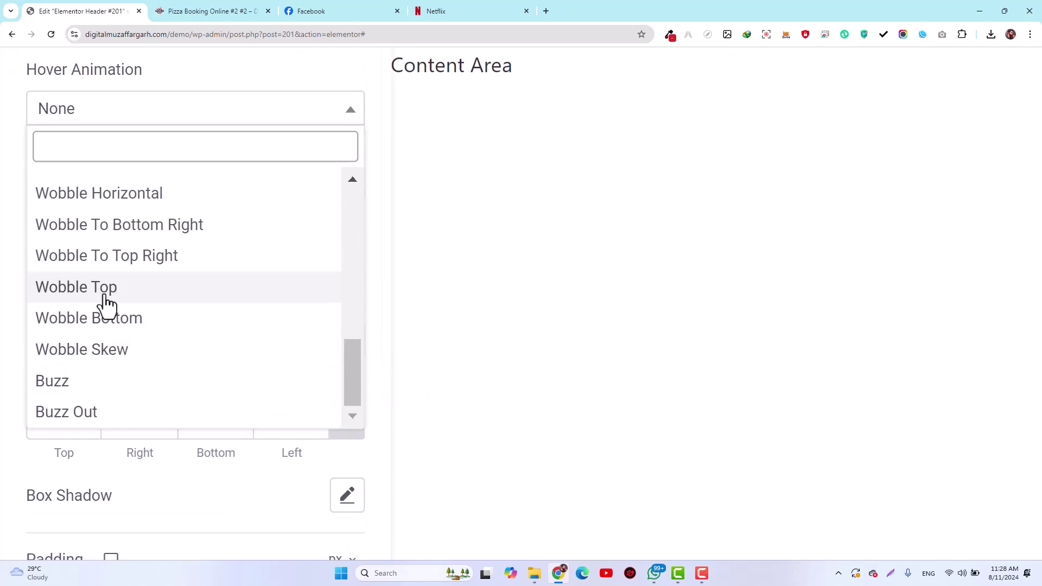
{"action": "left_click", "coordinate": [98, 390]}
{"action": "key", "text": "ctrl+0"}
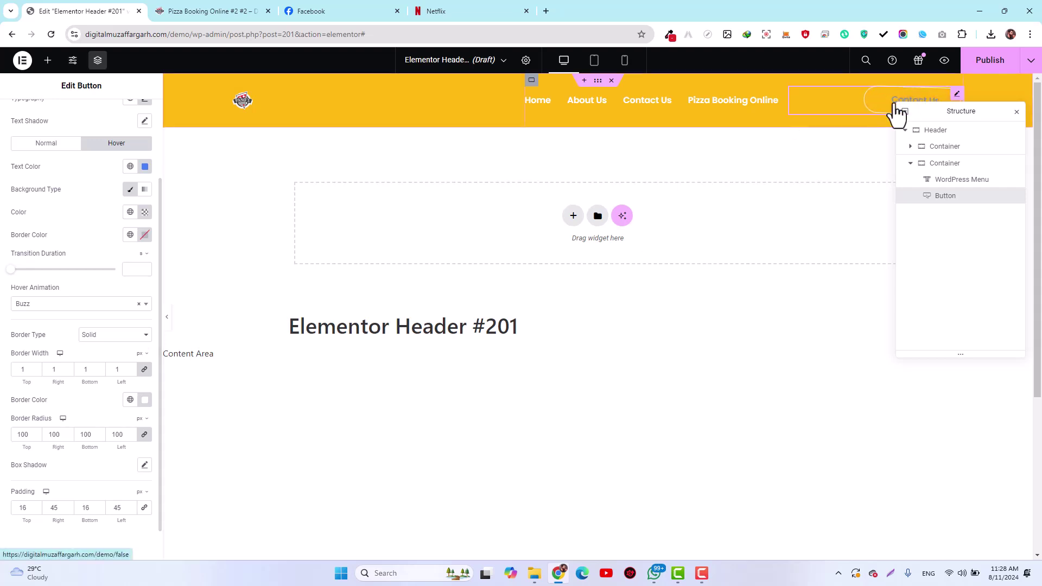
Move the Structure panel clear of the Contact Us button and set the button's hover text color to white (#FFFFFF)
{"action": "left_click_drag", "start_coordinate": [917, 109], "coordinate": [924, 148]}
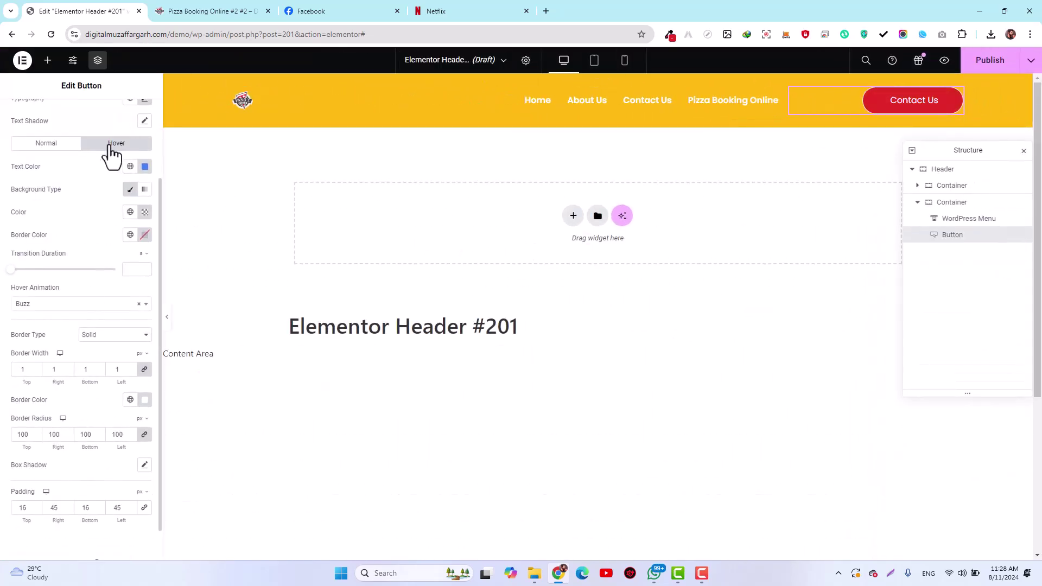
{"action": "left_click", "coordinate": [145, 168]}
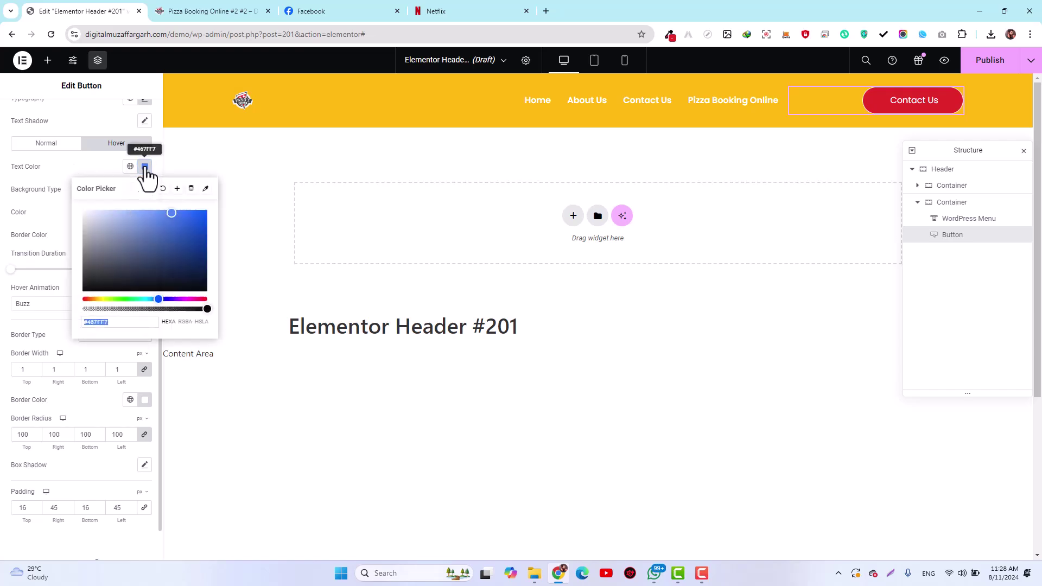
{"action": "left_click_drag", "start_coordinate": [109, 240], "coordinate": [76, 214]}
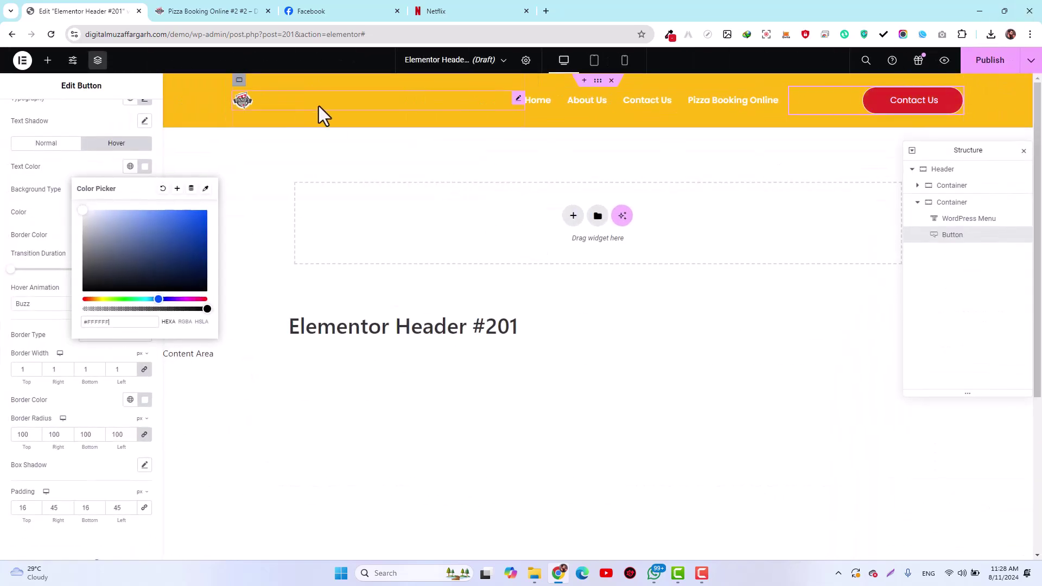
Check the logo on the preview page and set the Site Logo's image height to 145 px
{"action": "left_click", "coordinate": [191, 11]}
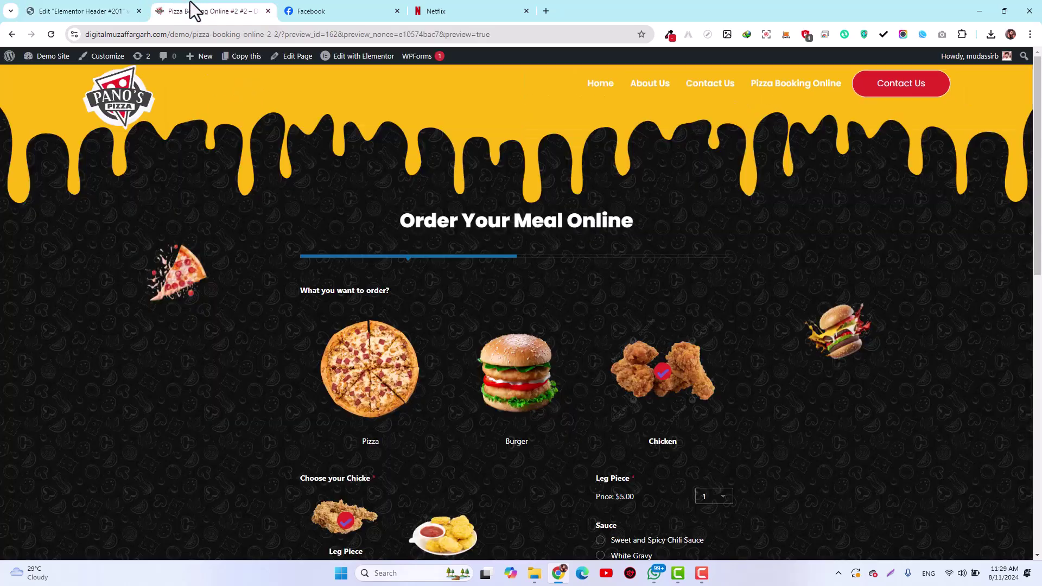
{"action": "left_click", "coordinate": [76, 11]}
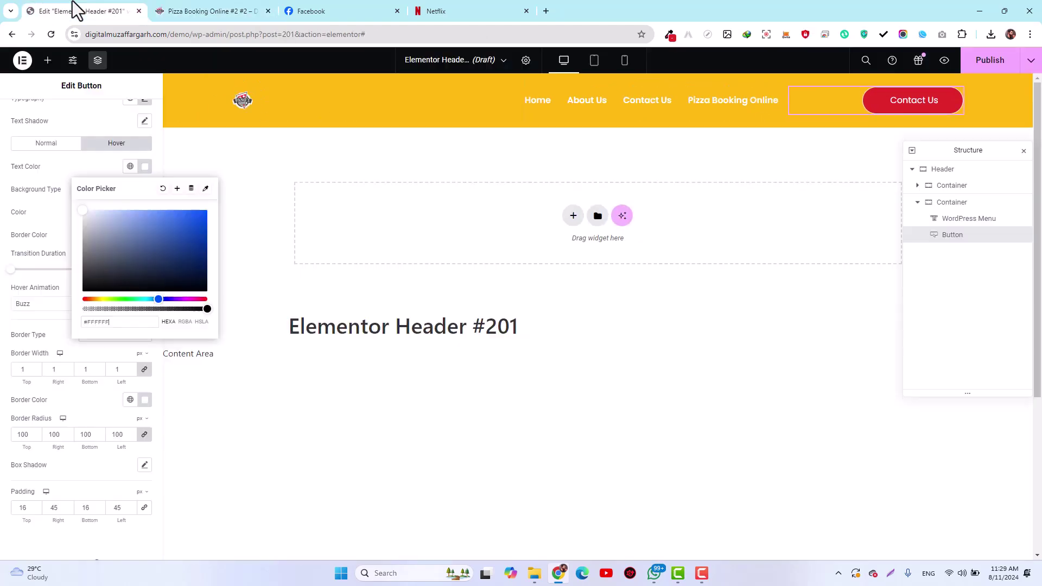
{"action": "left_click", "coordinate": [247, 106]}
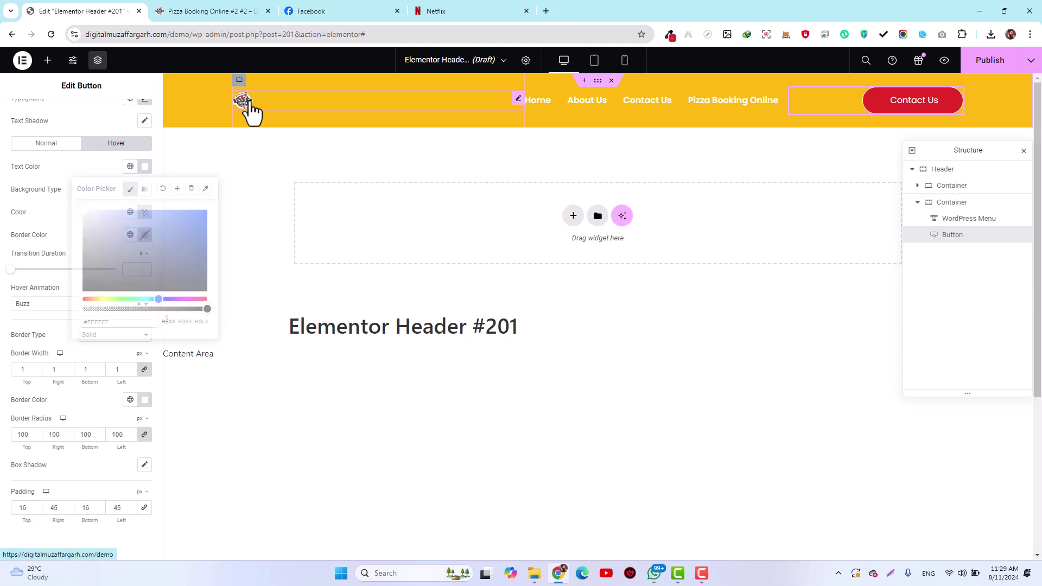
{"action": "left_click", "coordinate": [62, 123]}
{"action": "left_click_drag", "start_coordinate": [19, 285], "coordinate": [42, 285]}
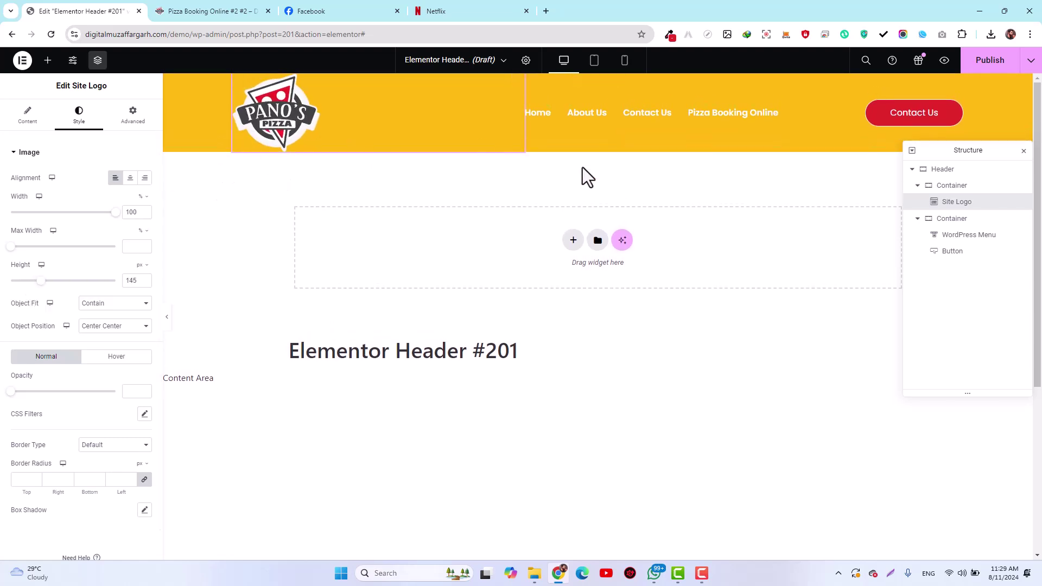
Examine how the logo overlaps the sticky header on the Pizza Booking Online preview and return to the header editor
{"action": "left_click", "coordinate": [177, 8]}
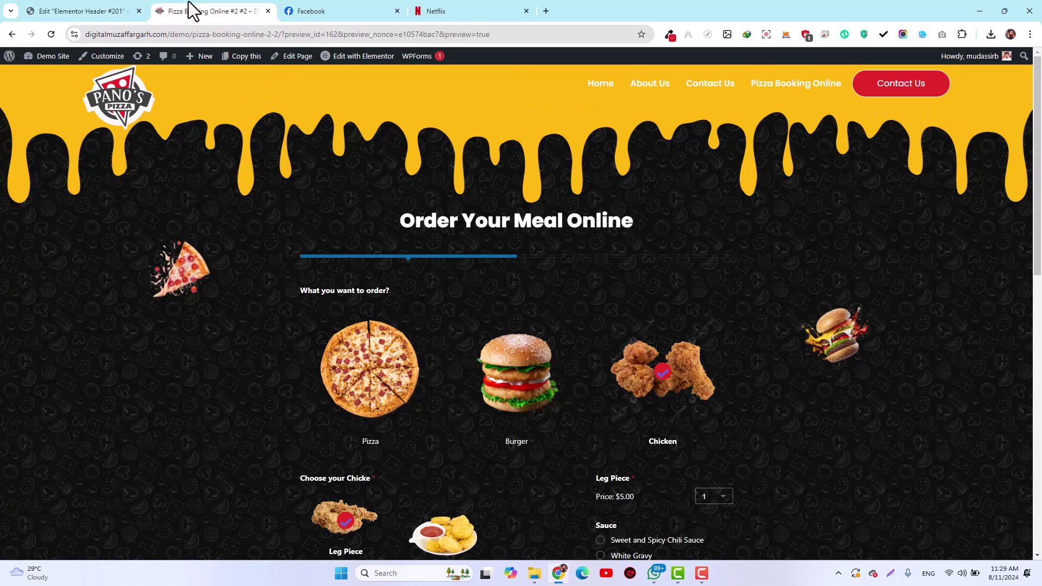
{"action": "scroll", "coordinate": [154, 232], "scroll_direction": "down", "scroll_amount": 5}
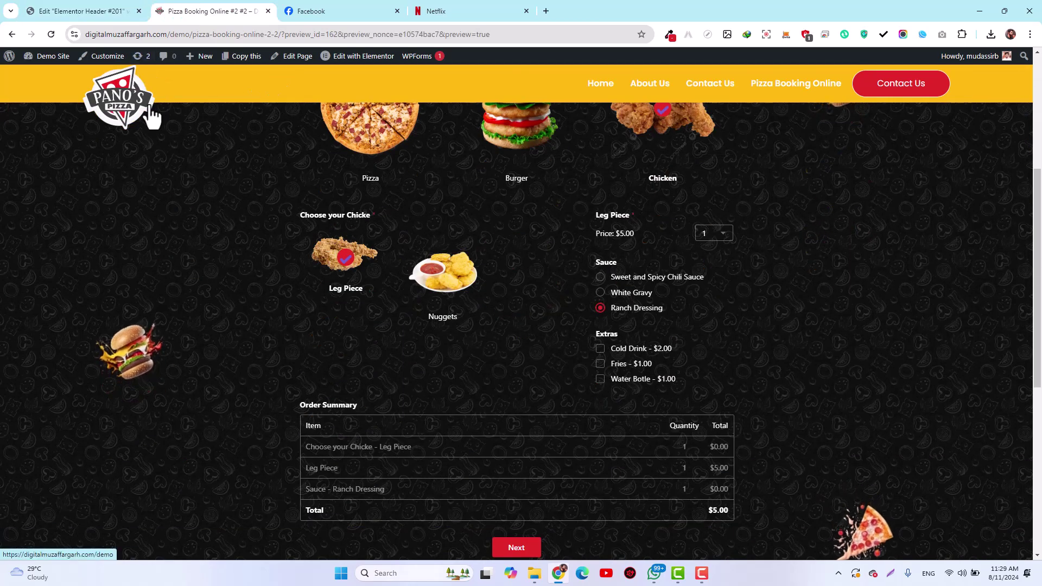
{"action": "left_click", "coordinate": [100, 11]}
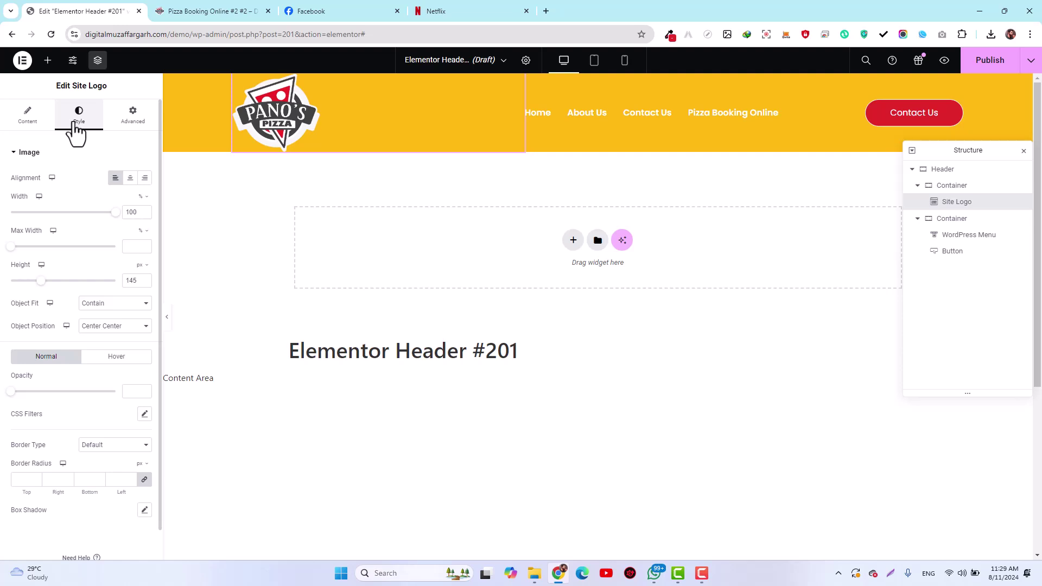
Set the Site Logo's position to Absolute and its image height to 150 px
{"action": "left_click", "coordinate": [125, 117]}
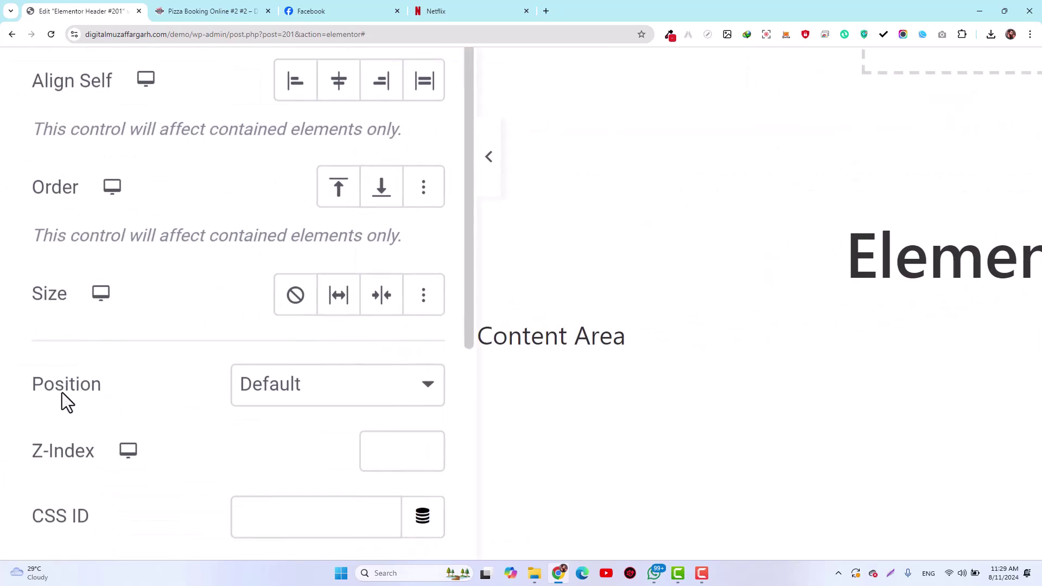
{"action": "left_click", "coordinate": [287, 388]}
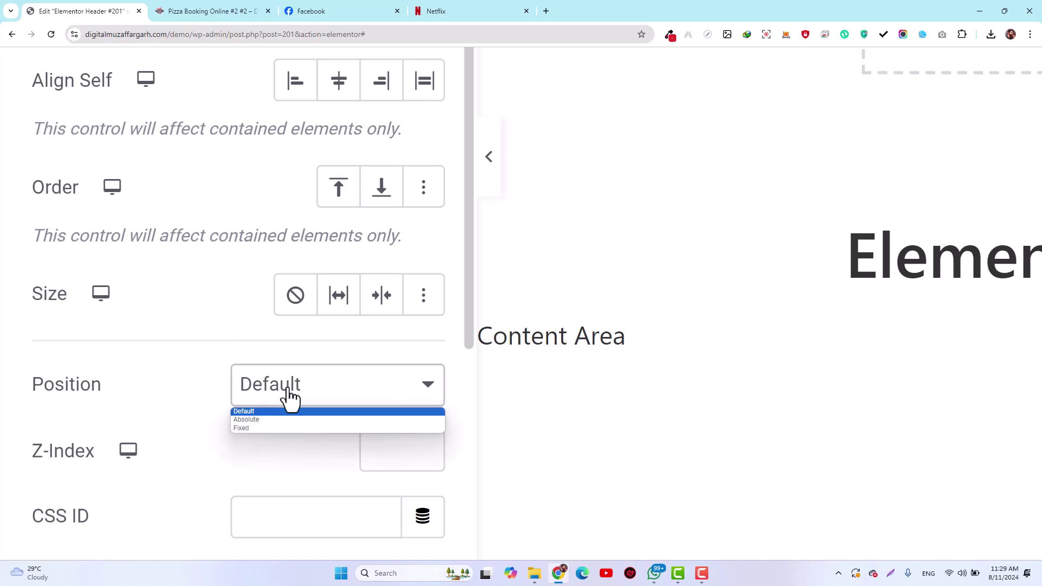
{"action": "left_click", "coordinate": [259, 423]}
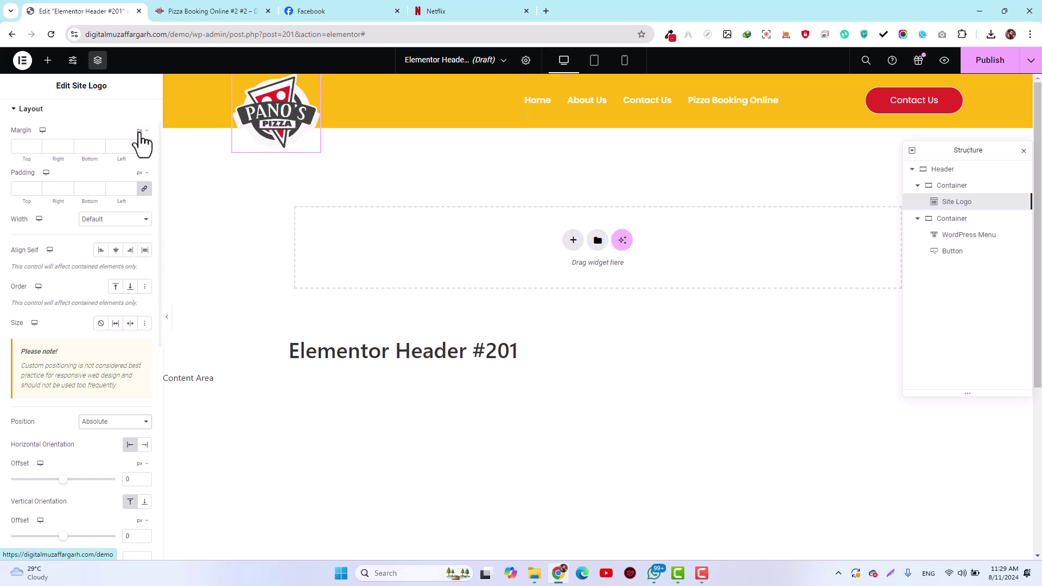
{"action": "scroll", "coordinate": [74, 167], "scroll_direction": "up", "scroll_amount": 2}
{"action": "left_click", "coordinate": [77, 122]}
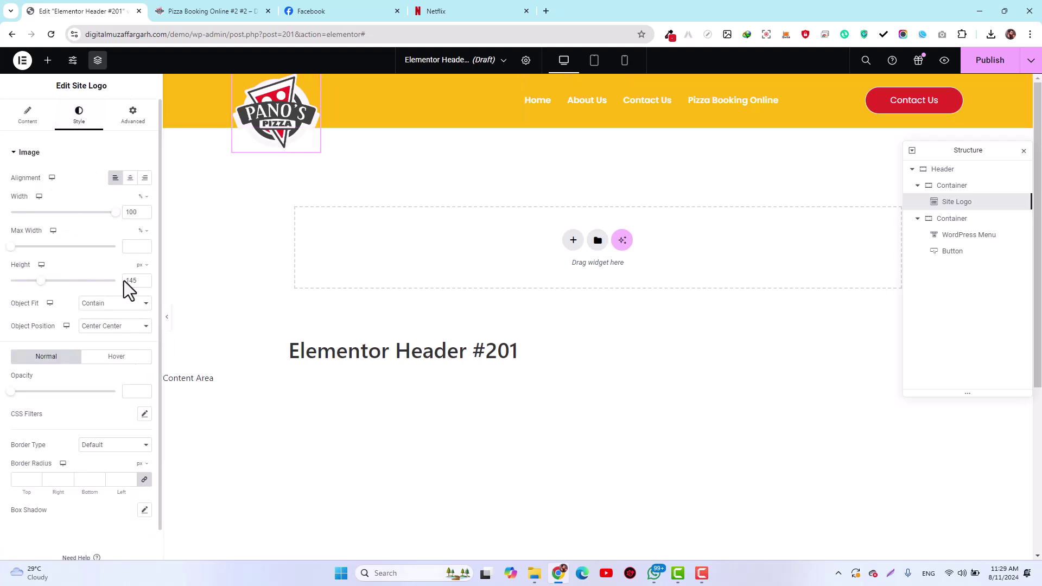
{"action": "type", "text": "150"}
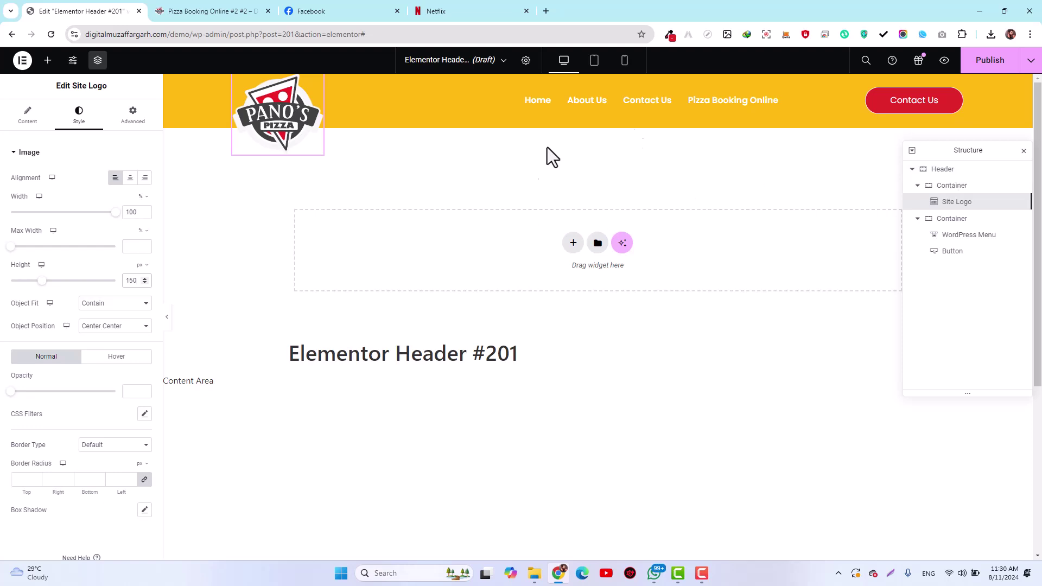
Set the bottom margin of the main Header container to 0
{"action": "left_click", "coordinate": [945, 172]}
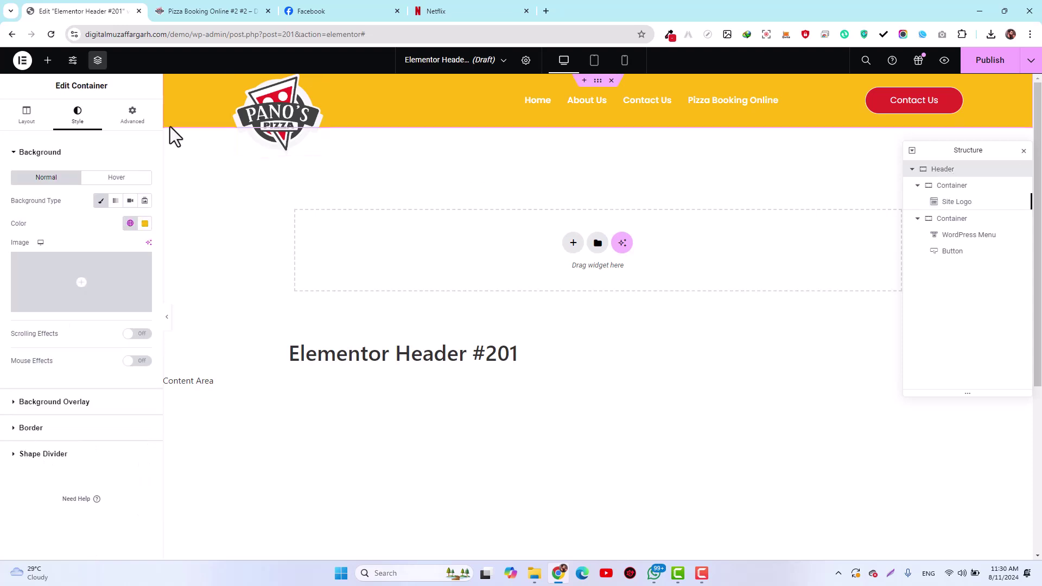
{"action": "left_click", "coordinate": [136, 122]}
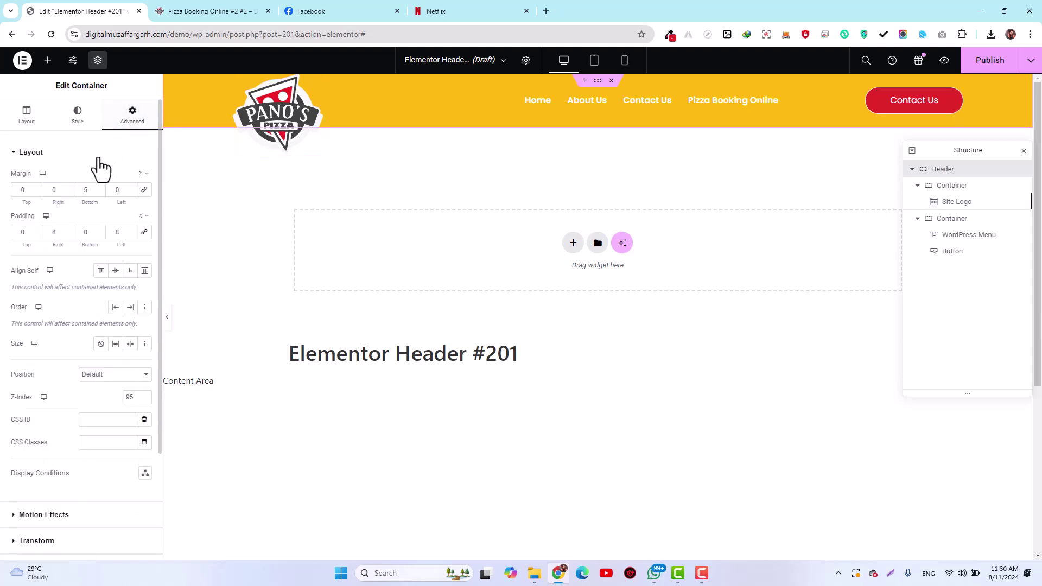
{"action": "double_click", "coordinate": [83, 194]}
{"action": "type", "text": "5"}
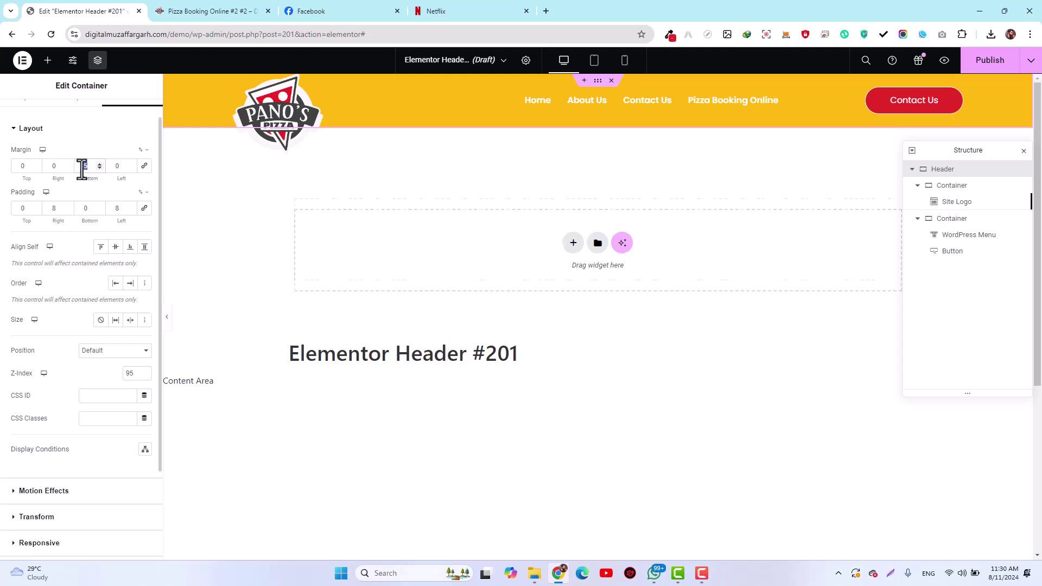
{"action": "type", "text": "0"}
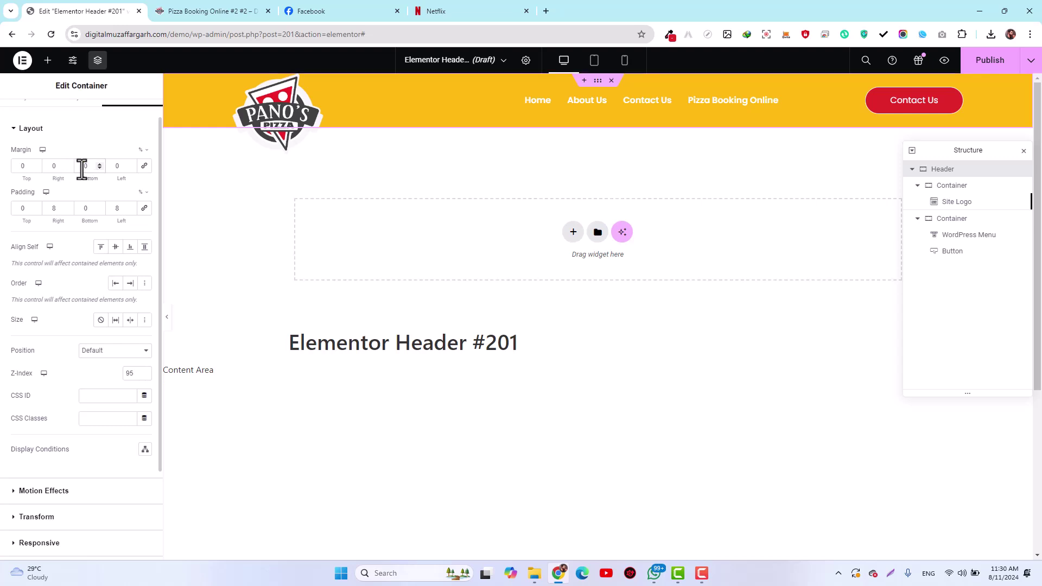
{"action": "scroll", "coordinate": [82, 170], "scroll_direction": "up", "scroll_amount": 1}
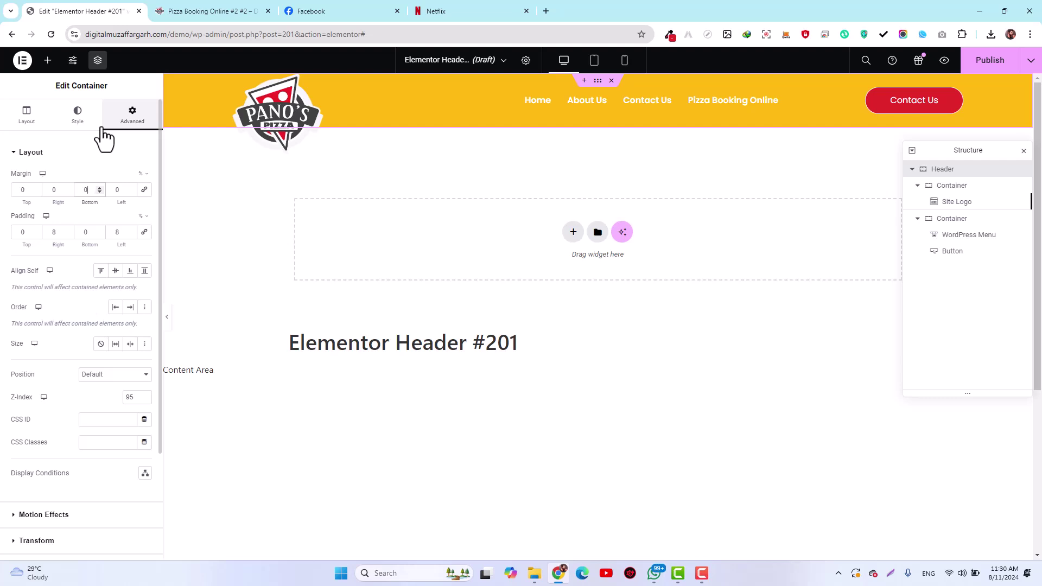
Publish the header template with a display condition that includes the Entire Site
{"action": "left_click", "coordinate": [990, 60]}
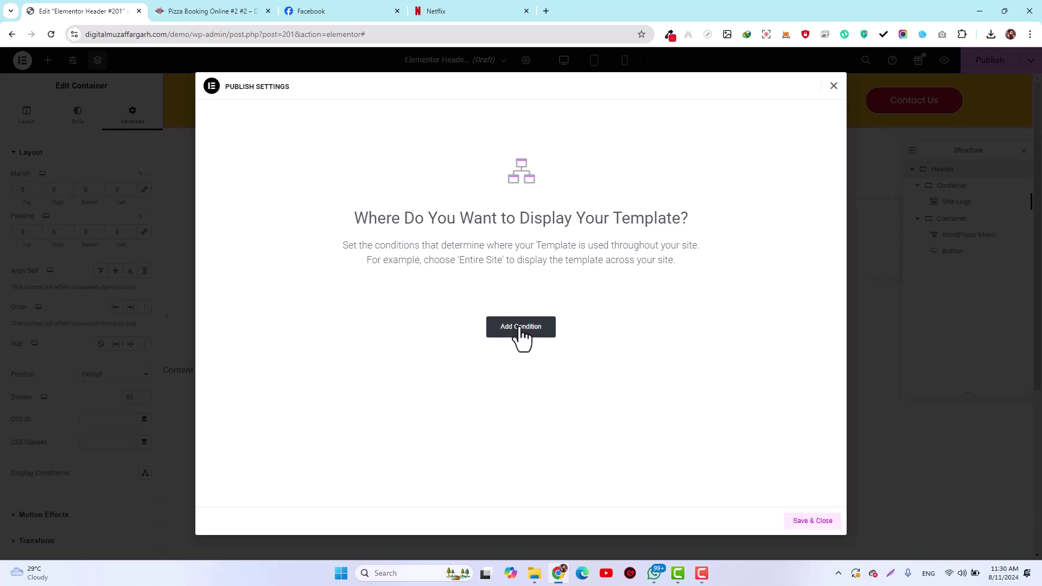
{"action": "left_click", "coordinate": [521, 328]}
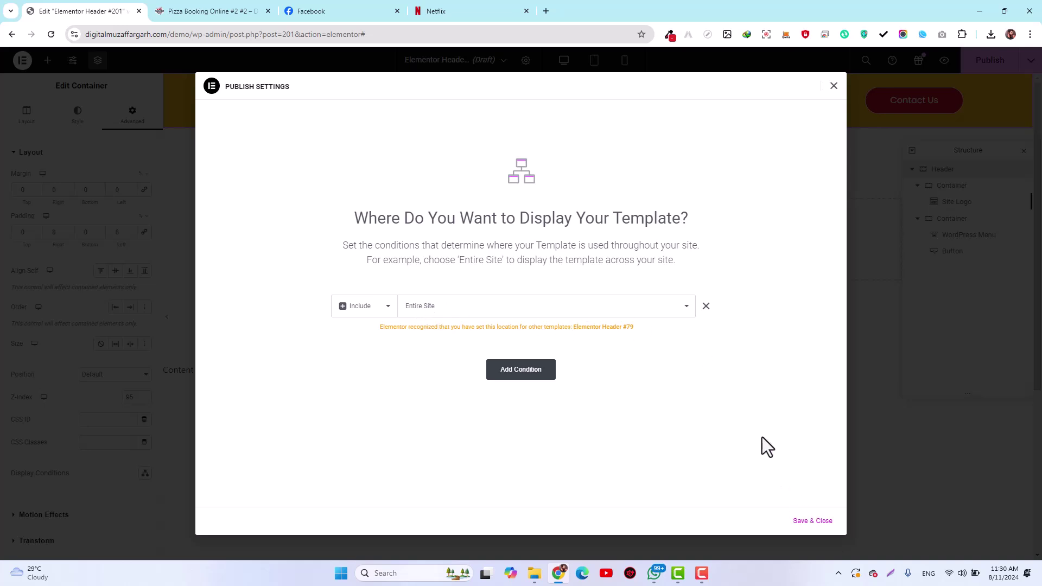
{"action": "left_click", "coordinate": [811, 522]}
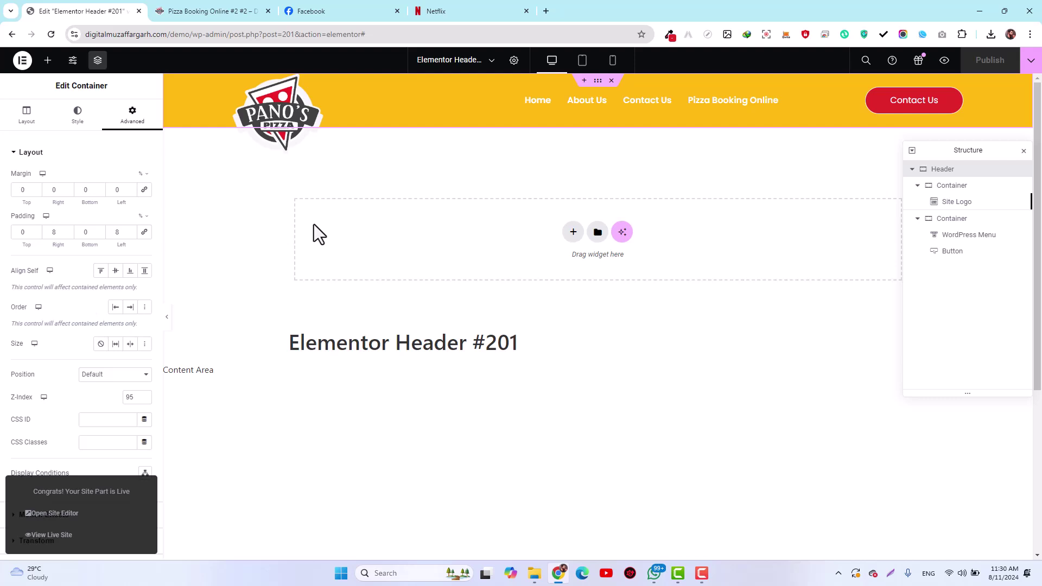
Exit to WordPress and create a new Footer template in the Theme Builder
{"action": "left_click", "coordinate": [21, 60]}
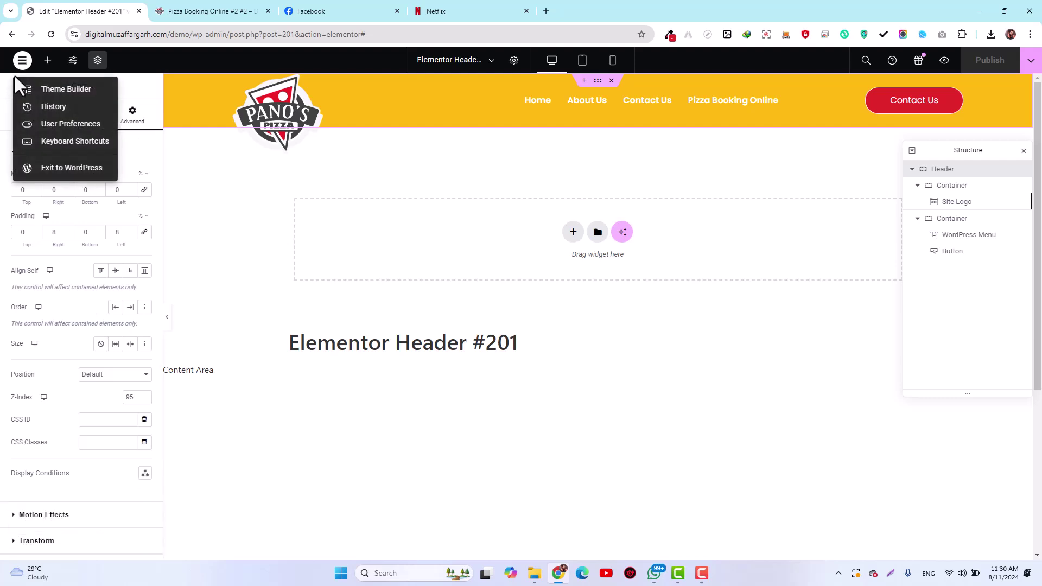
{"action": "left_click", "coordinate": [44, 173]}
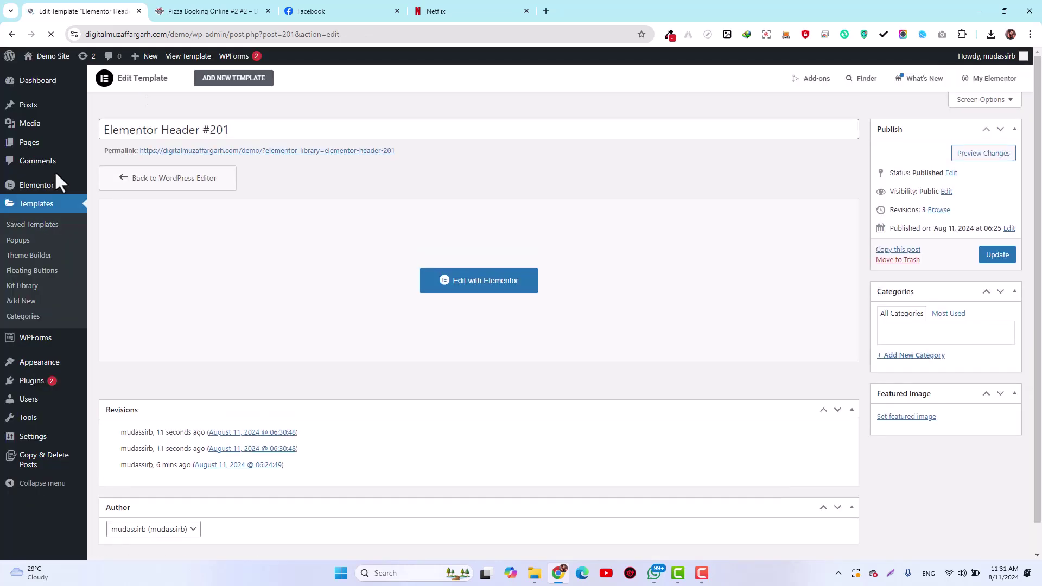
{"action": "left_click", "coordinate": [14, 262]}
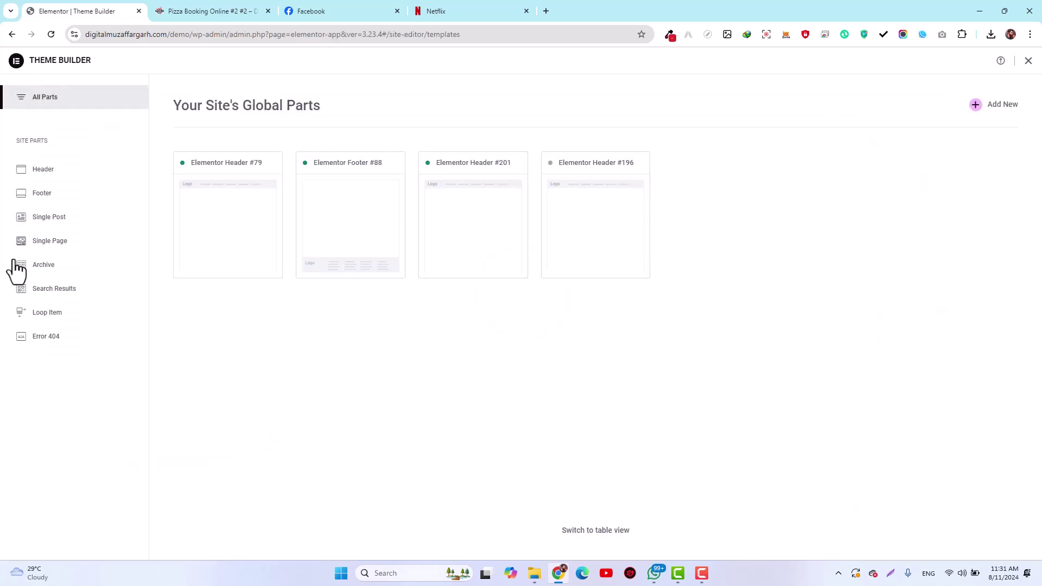
{"action": "left_click", "coordinate": [35, 200]}
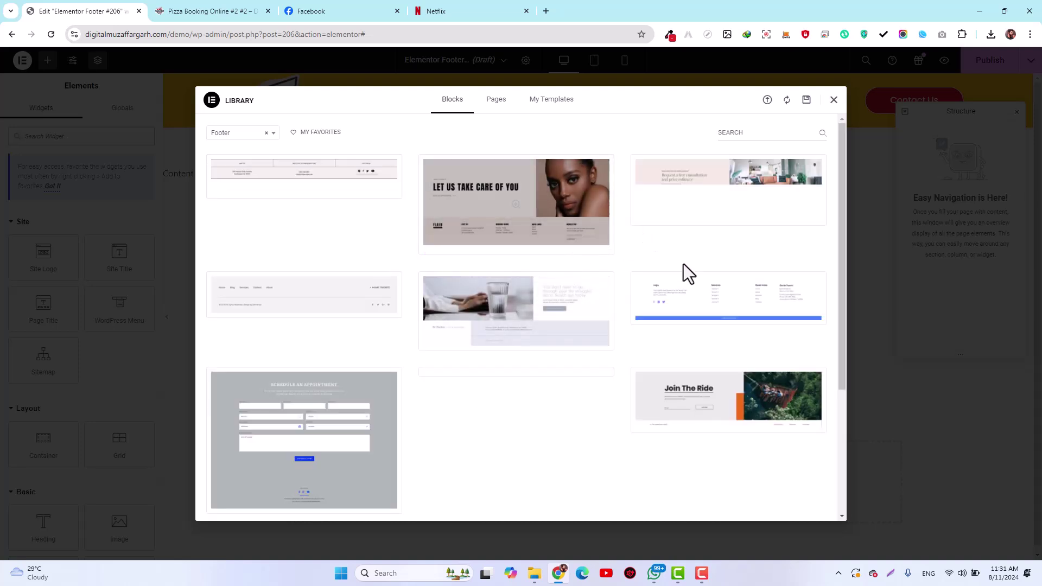
Insert the library footer block with Services, Quick Links and Get In Touch columns above a blue copyright bar
{"action": "mouse_move", "coordinate": [709, 277]}
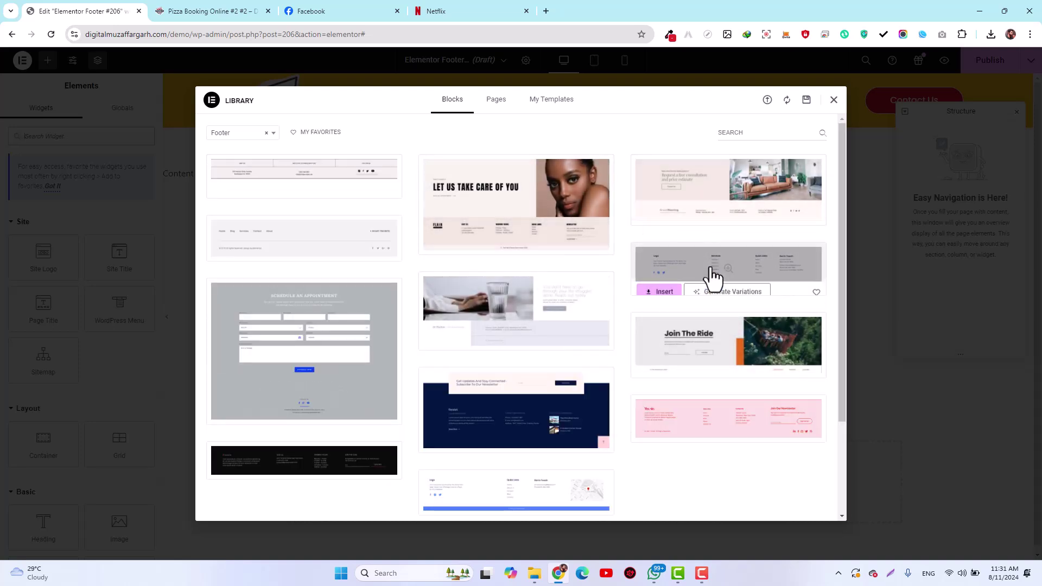
{"action": "left_click", "coordinate": [660, 284]}
{"action": "left_click", "coordinate": [603, 330]}
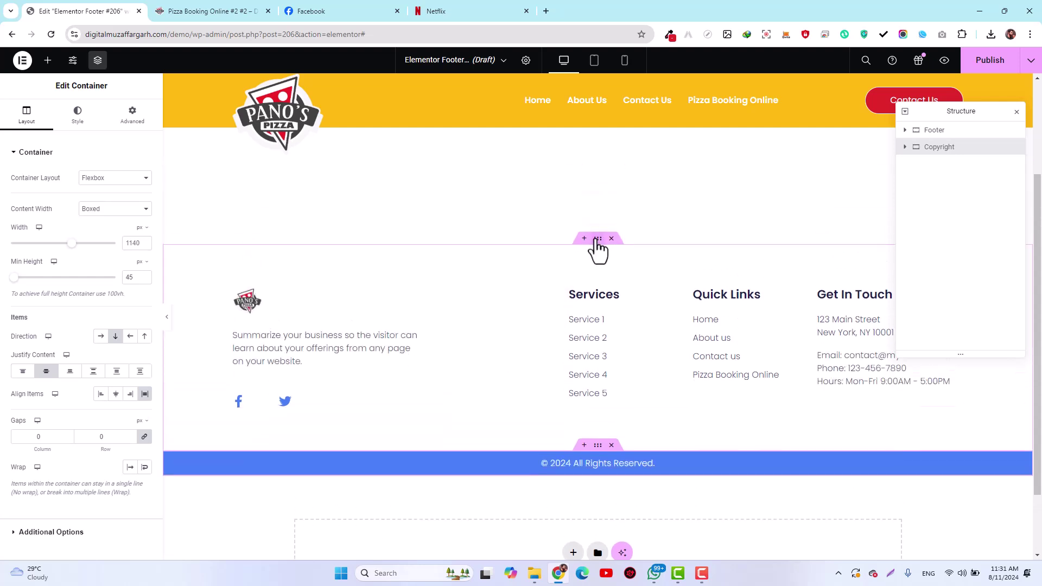
Set the Footer container's background to the global color Food Color 2
{"action": "left_click", "coordinate": [597, 240]}
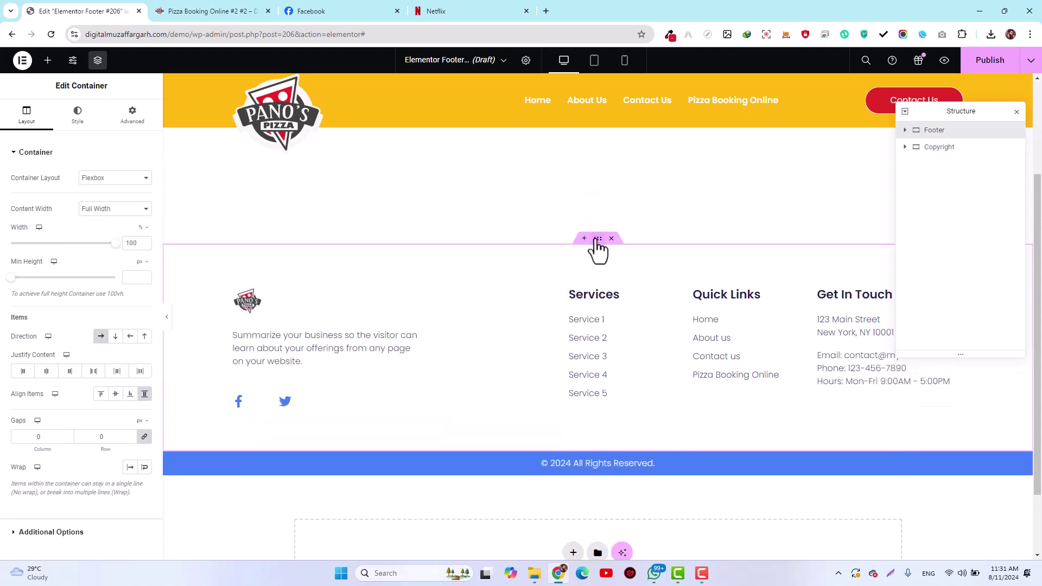
{"action": "left_click", "coordinate": [79, 111]}
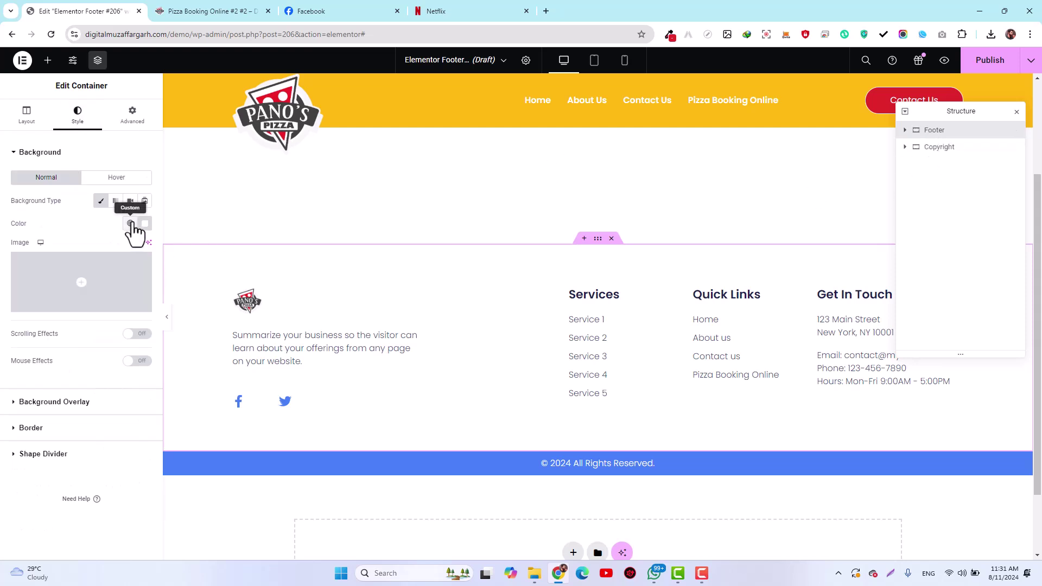
{"action": "left_click", "coordinate": [131, 223]}
{"action": "left_click", "coordinate": [63, 391]}
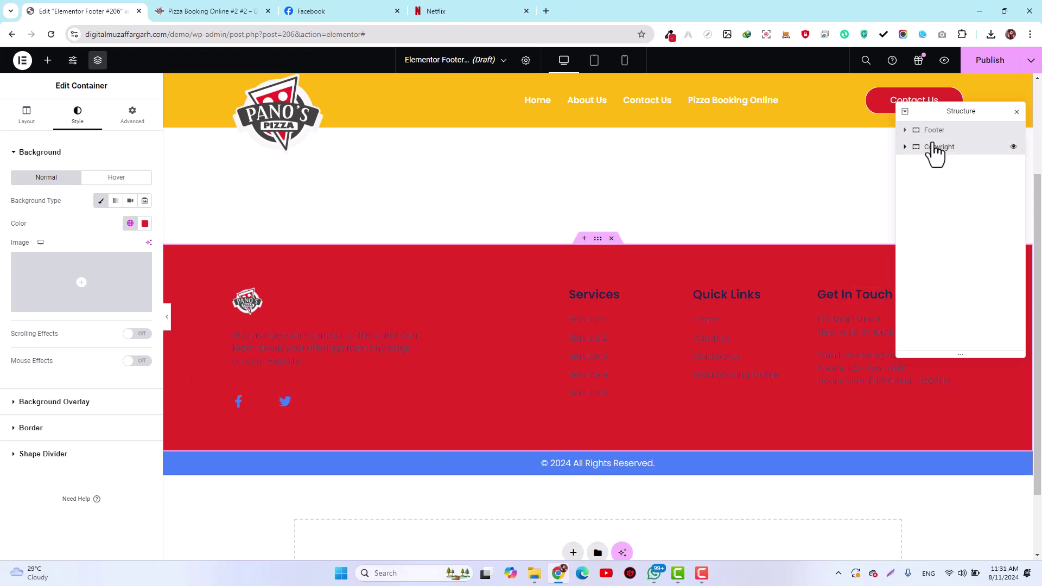
Set the Copyright container's background to the global color Fast Food
{"action": "left_click", "coordinate": [934, 145]}
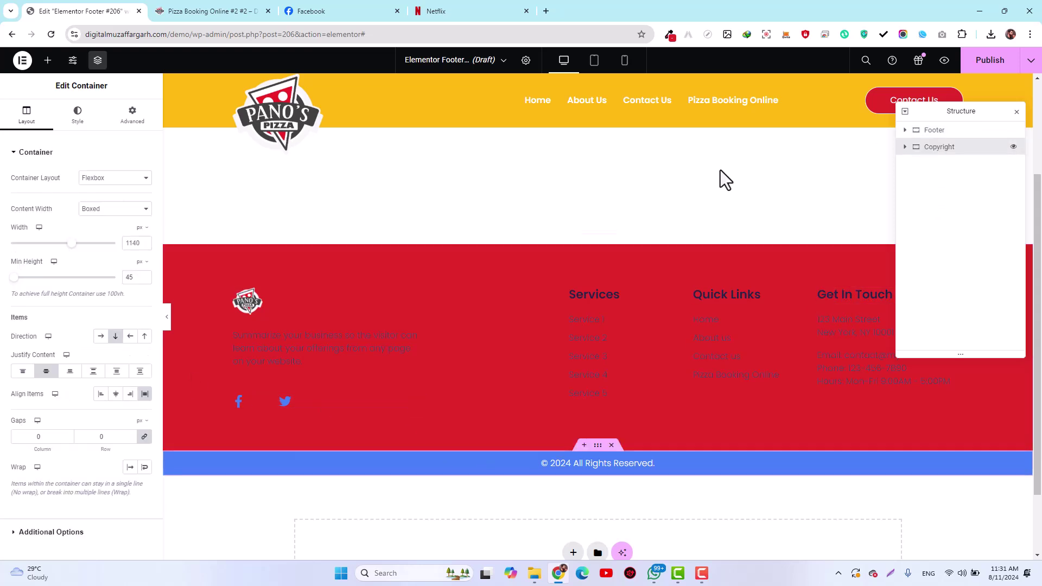
{"action": "left_click", "coordinate": [66, 124]}
{"action": "left_click", "coordinate": [131, 223]}
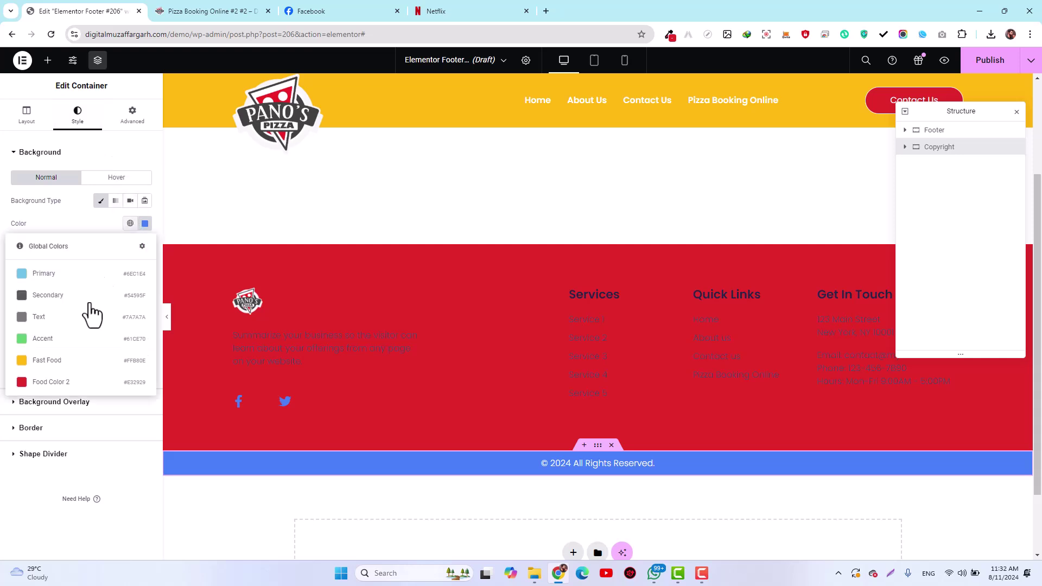
{"action": "left_click", "coordinate": [64, 361]}
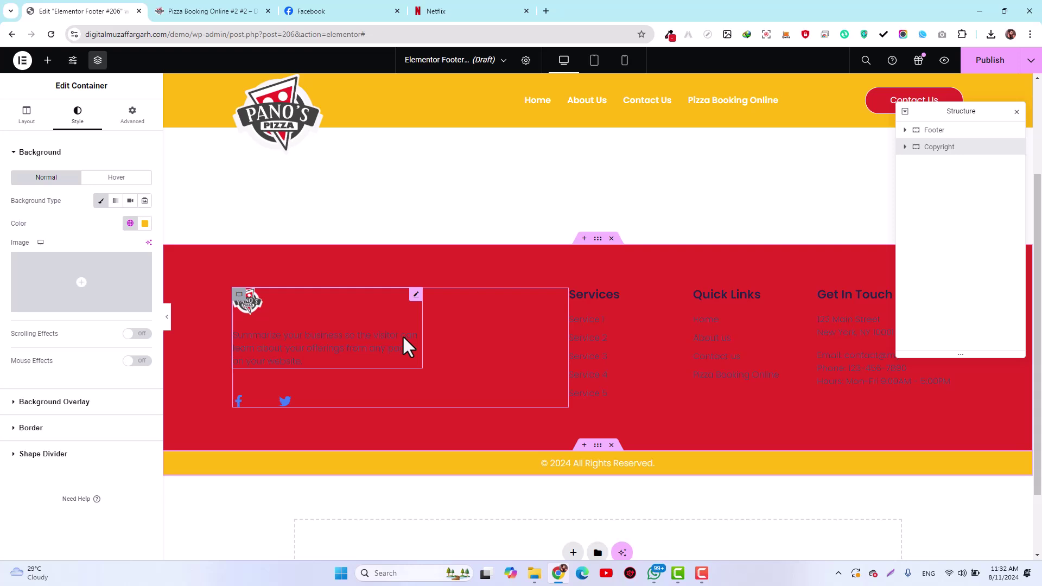
Set the title and description colors of the footer's Image Box to white (#FFFFFF)
{"action": "left_click", "coordinate": [363, 333]}
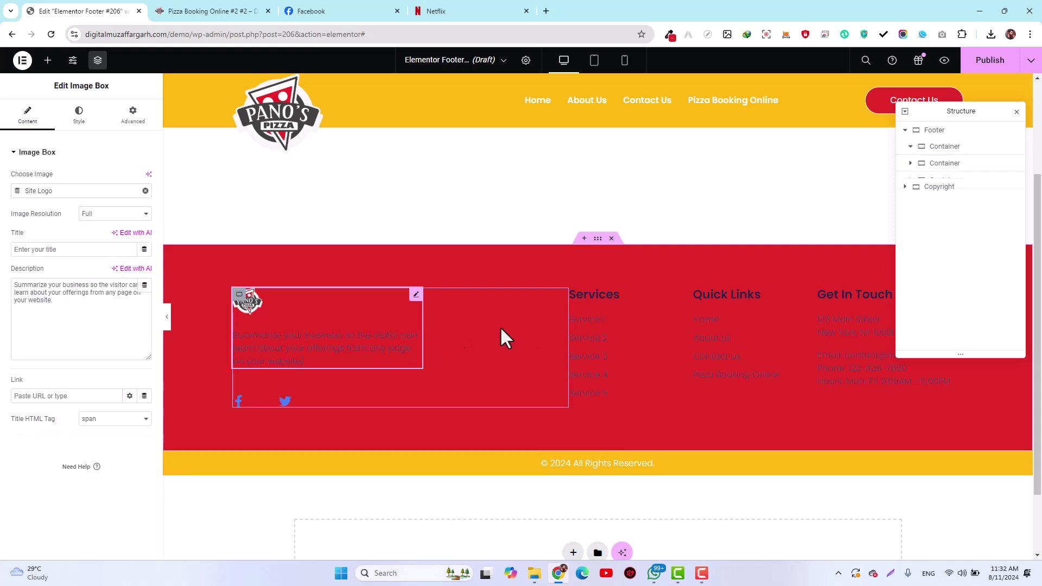
{"action": "left_click", "coordinate": [592, 339]}
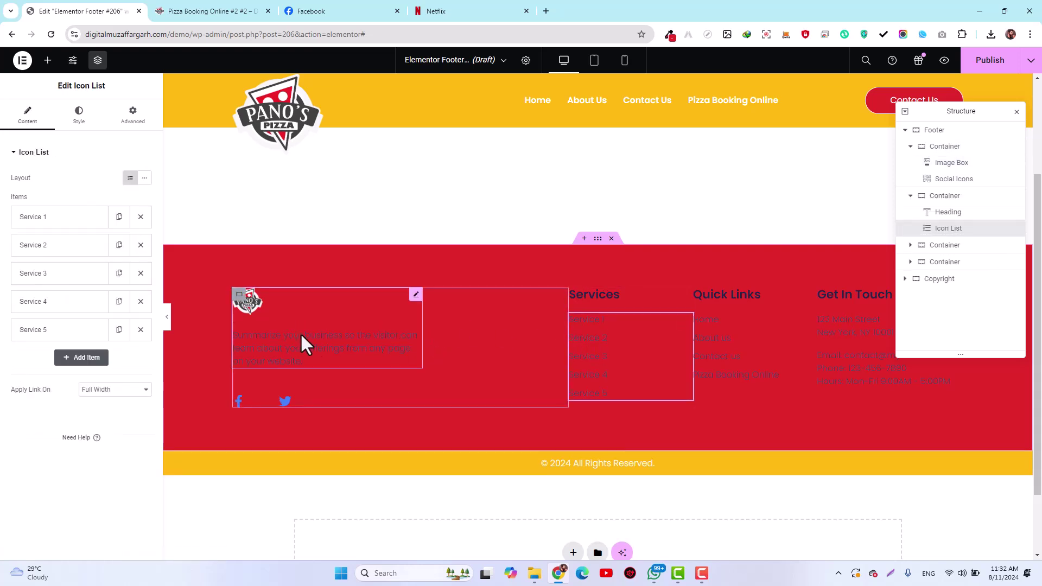
{"action": "left_click", "coordinate": [315, 335]}
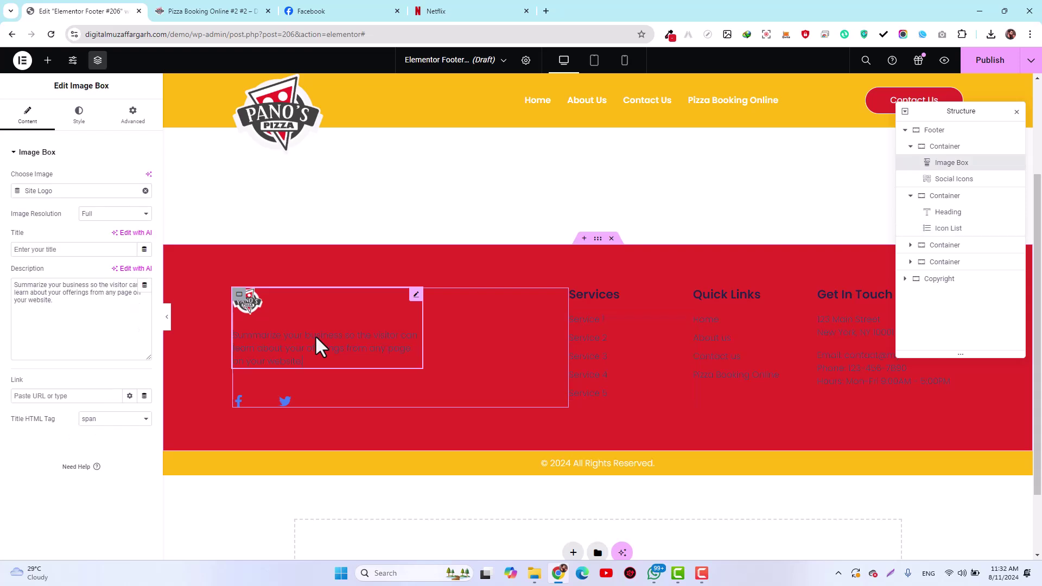
{"action": "left_click", "coordinate": [70, 122]}
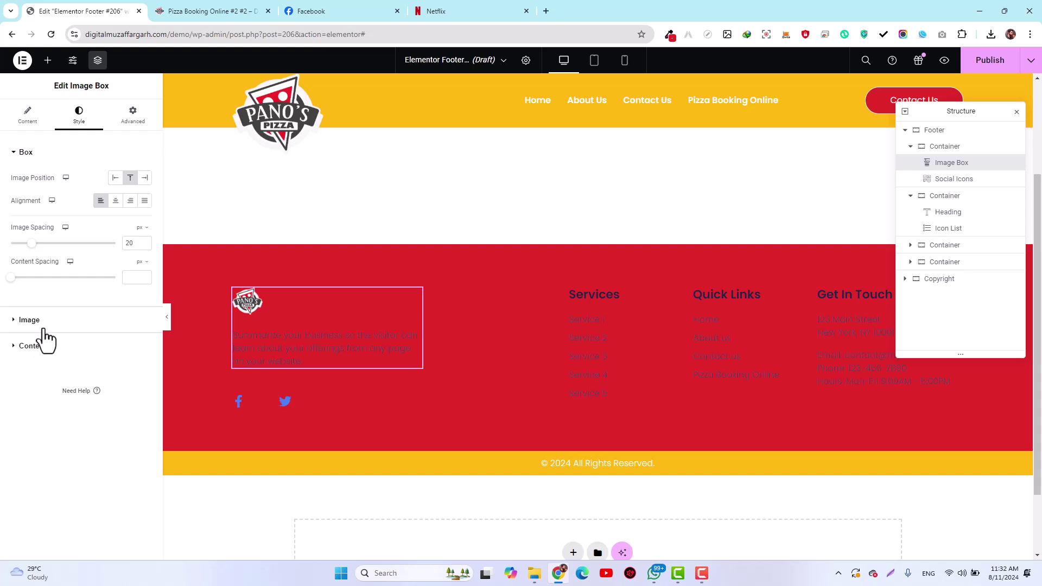
{"action": "left_click", "coordinate": [39, 350]}
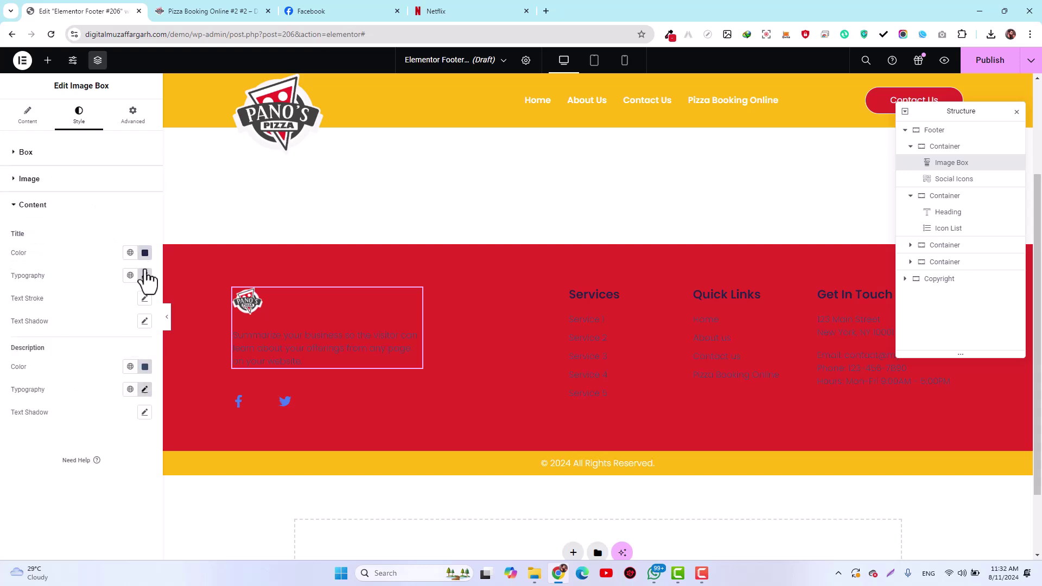
{"action": "left_click", "coordinate": [145, 253]}
{"action": "left_click_drag", "start_coordinate": [109, 340], "coordinate": [72, 272]}
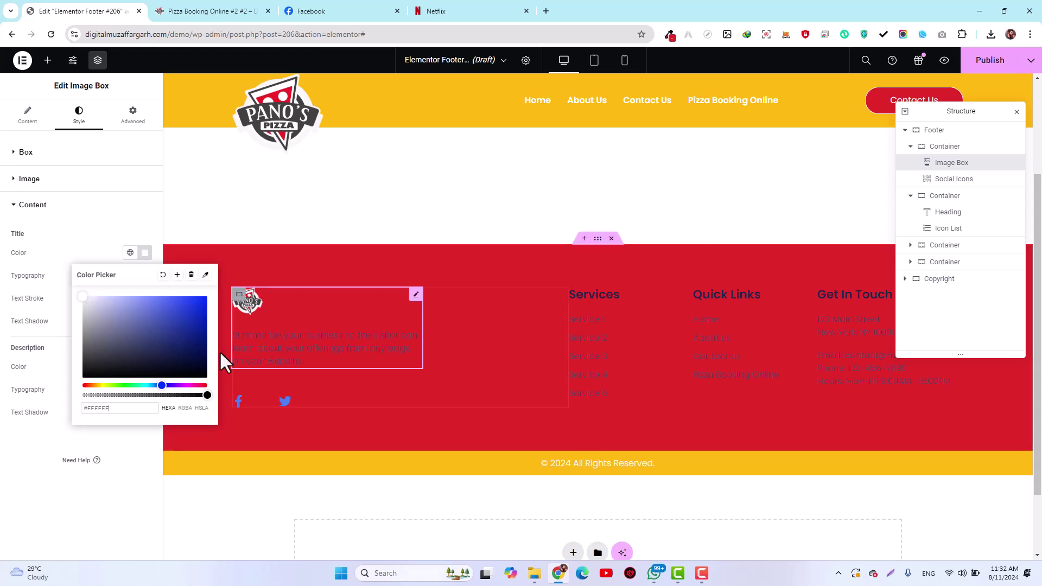
{"action": "left_click", "coordinate": [78, 235]}
{"action": "left_click", "coordinate": [145, 367]}
{"action": "left_click_drag", "start_coordinate": [101, 424], "coordinate": [50, 397]}
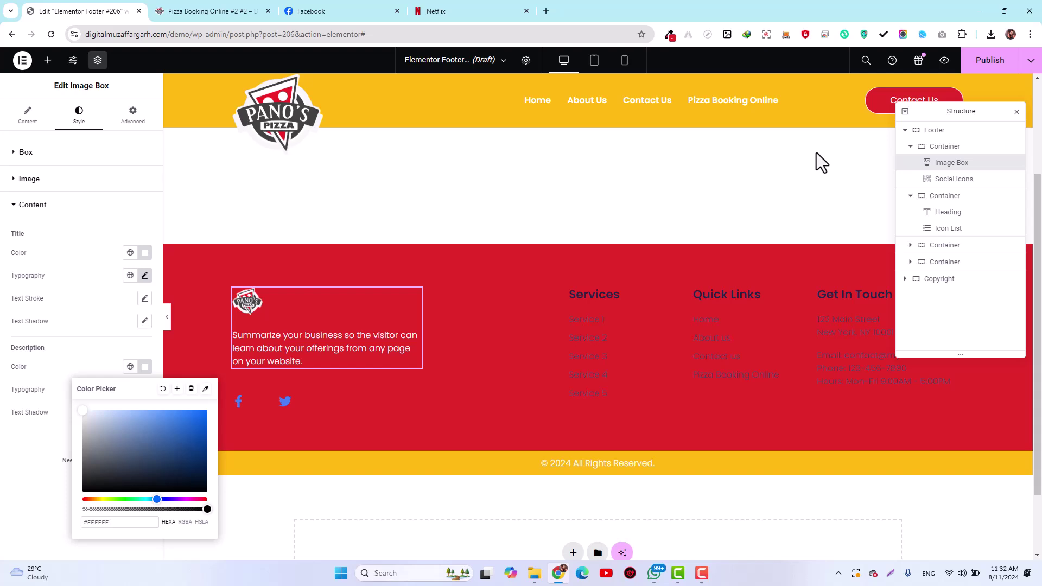
Look over the Pizza Booking Online preview page for reference and return to the footer editor
{"action": "left_click", "coordinate": [174, 8]}
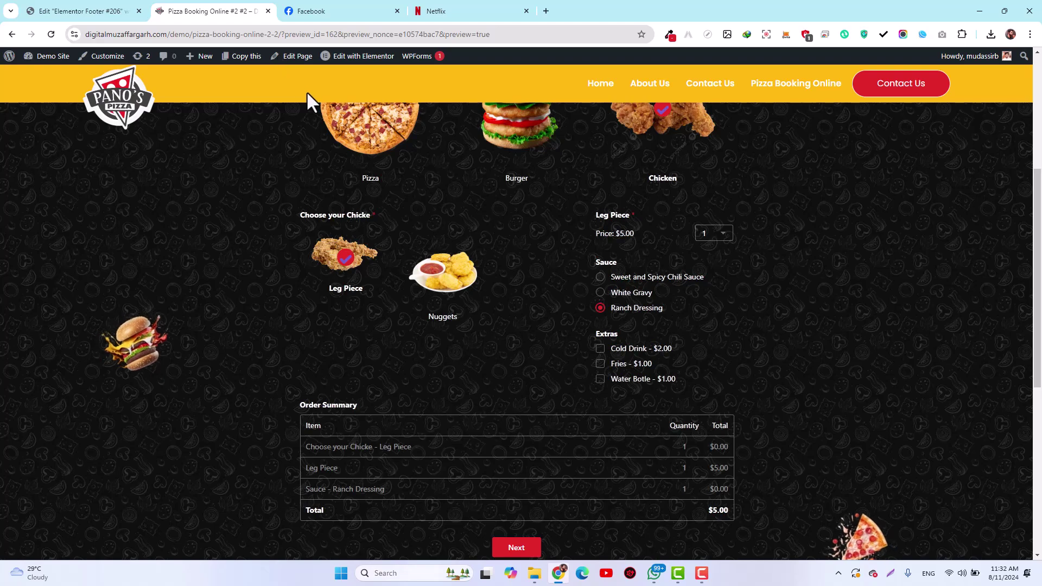
{"action": "scroll", "coordinate": [307, 91], "scroll_direction": "down", "scroll_amount": 5}
{"action": "scroll", "coordinate": [318, 354], "scroll_direction": "up", "scroll_amount": 10}
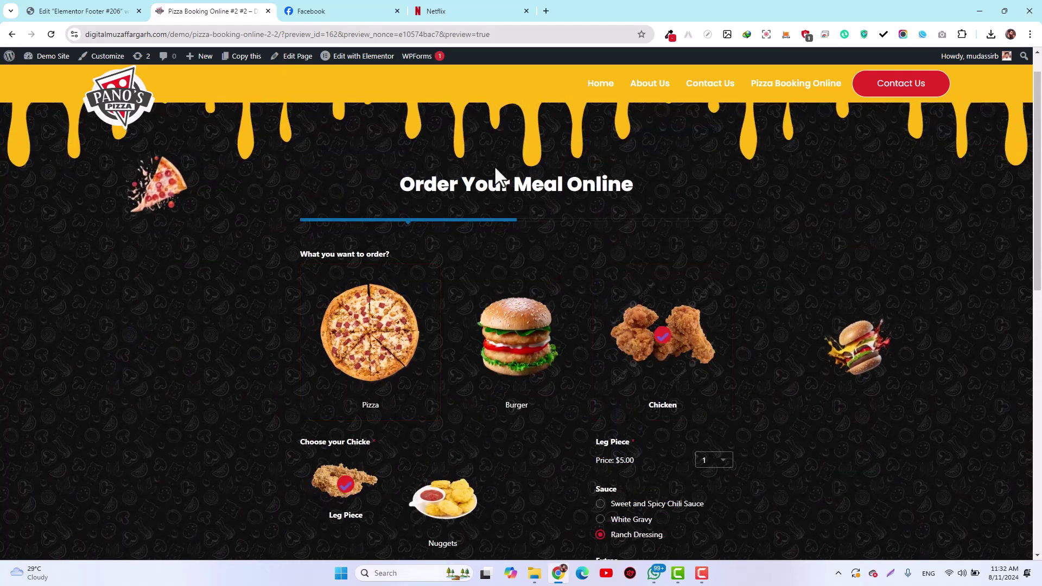
{"action": "left_click", "coordinate": [59, 11]}
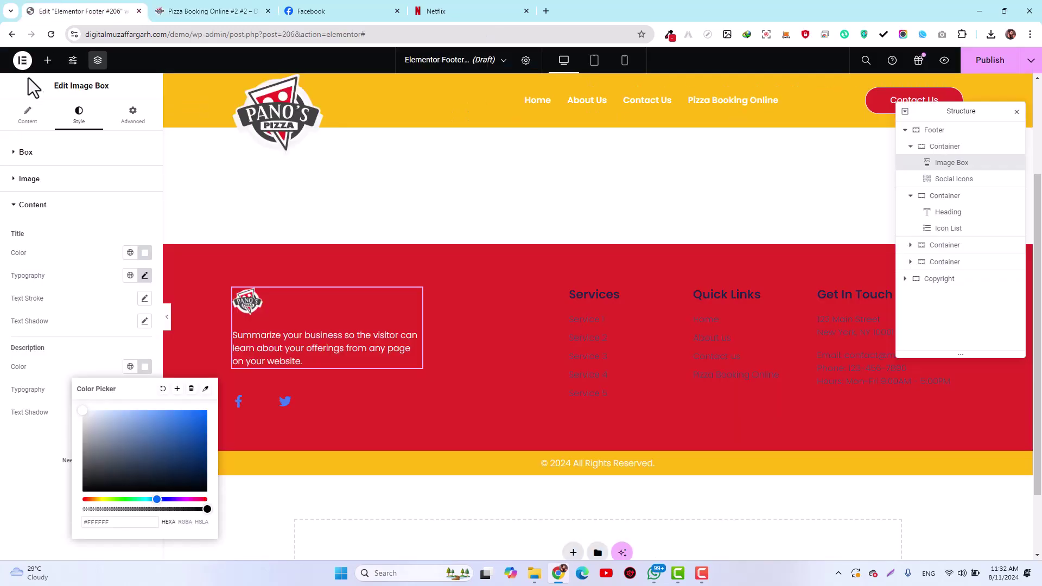
Exit the footer editor to WordPress, leaving without saving the pending changes
{"action": "left_click", "coordinate": [21, 60]}
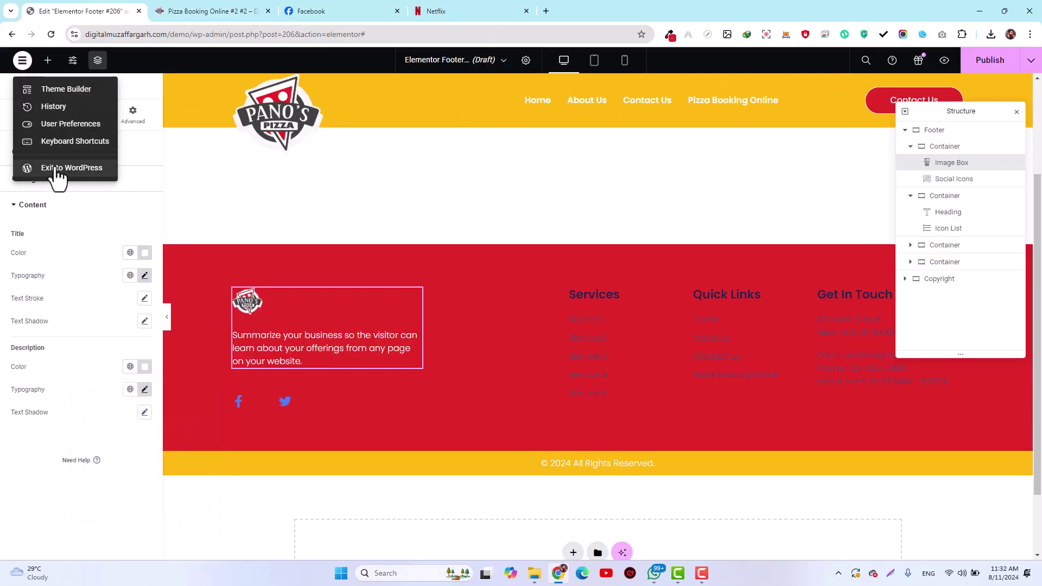
{"action": "left_click", "coordinate": [57, 169]}
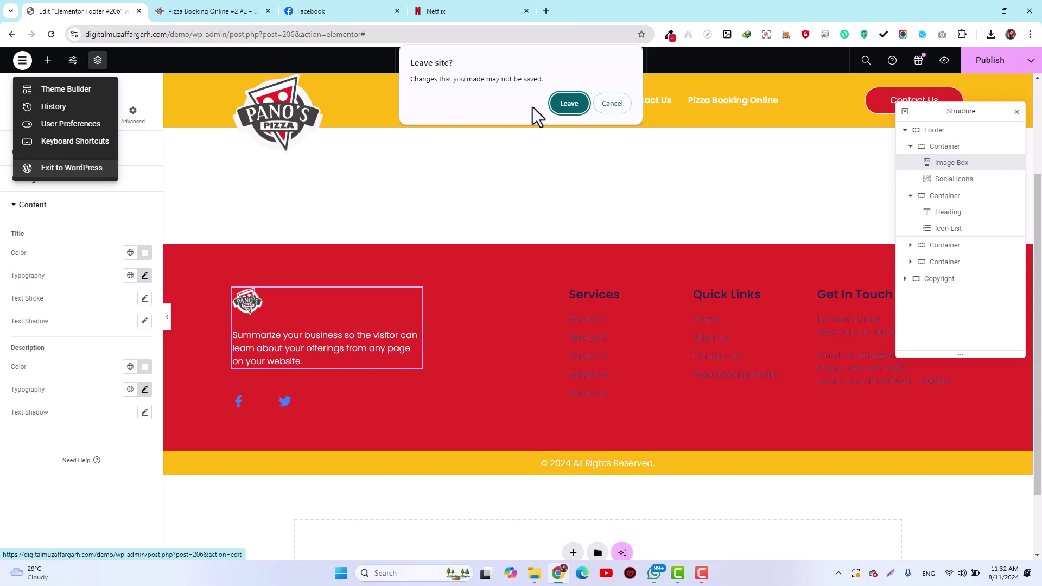
{"action": "left_click", "coordinate": [557, 107]}
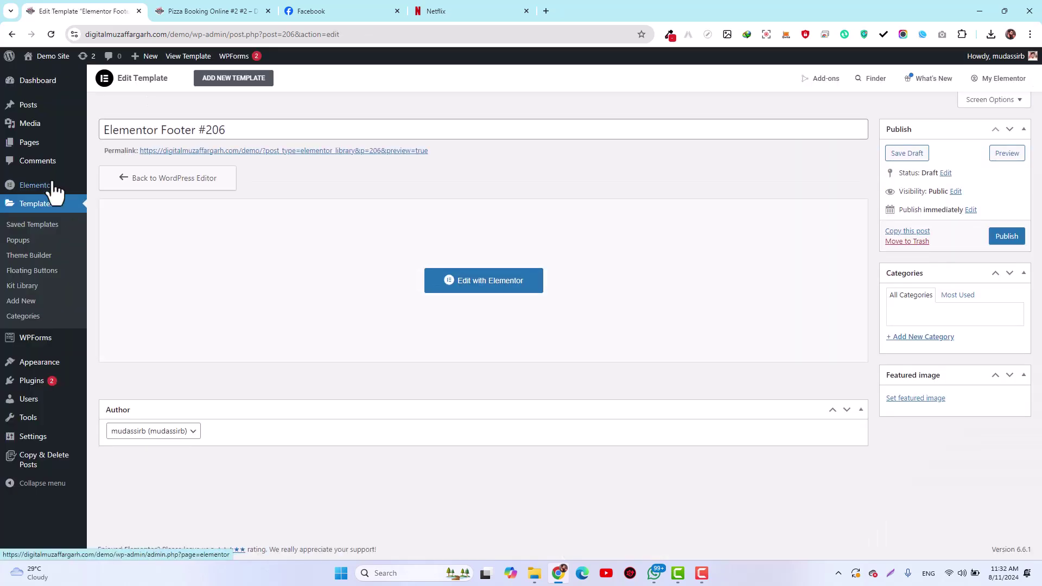
Create a new WordPress page titled "Order Online" and publish it
{"action": "mouse_move", "coordinate": [29, 149]}
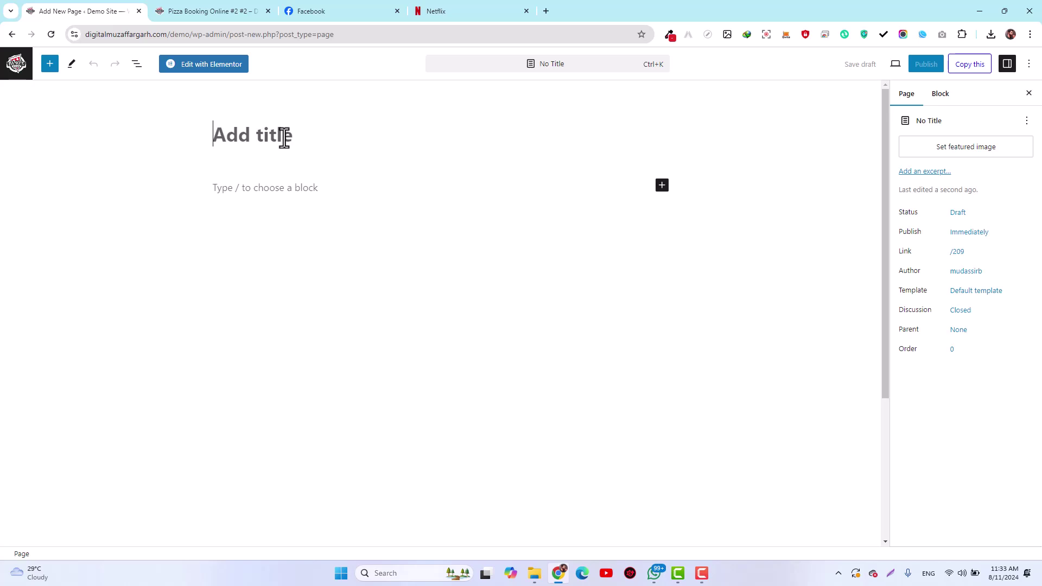
{"action": "type", "text": "Order Online"}
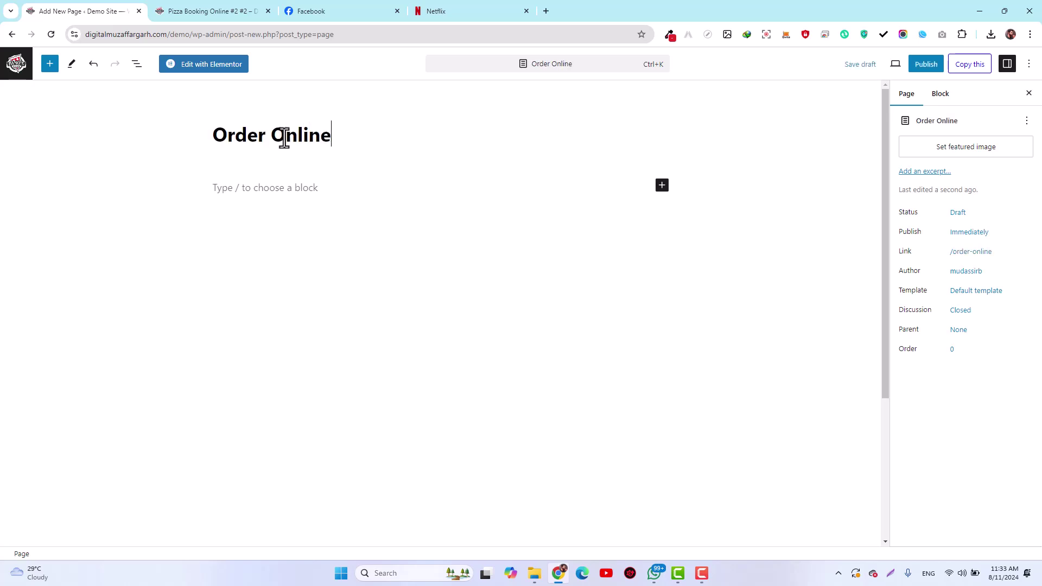
{"action": "left_click", "coordinate": [924, 69]}
{"action": "left_click", "coordinate": [919, 67]}
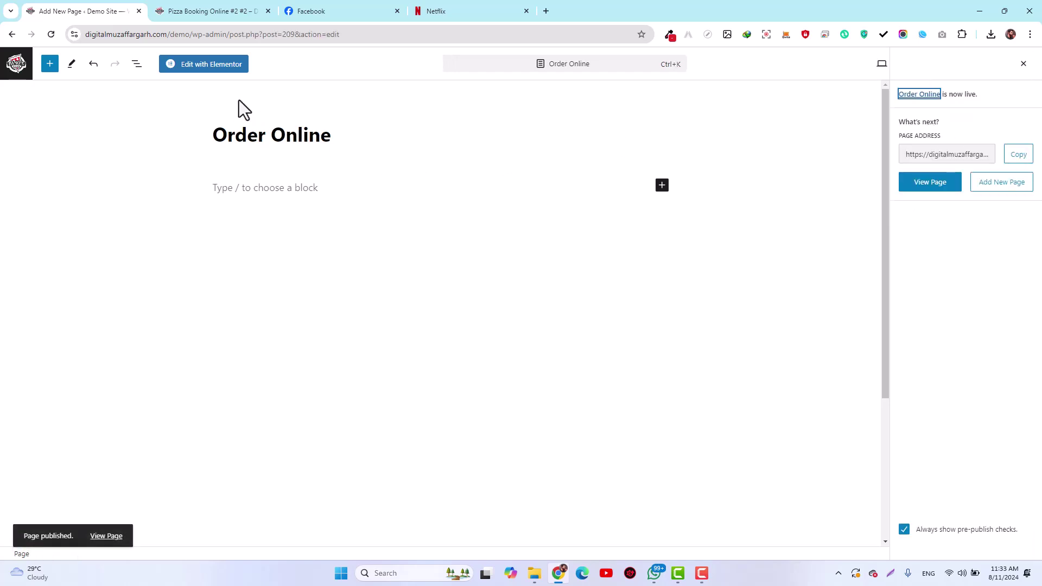
Open the Order Online page for editing with Elementor and hide its page title
{"action": "left_click", "coordinate": [194, 71]}
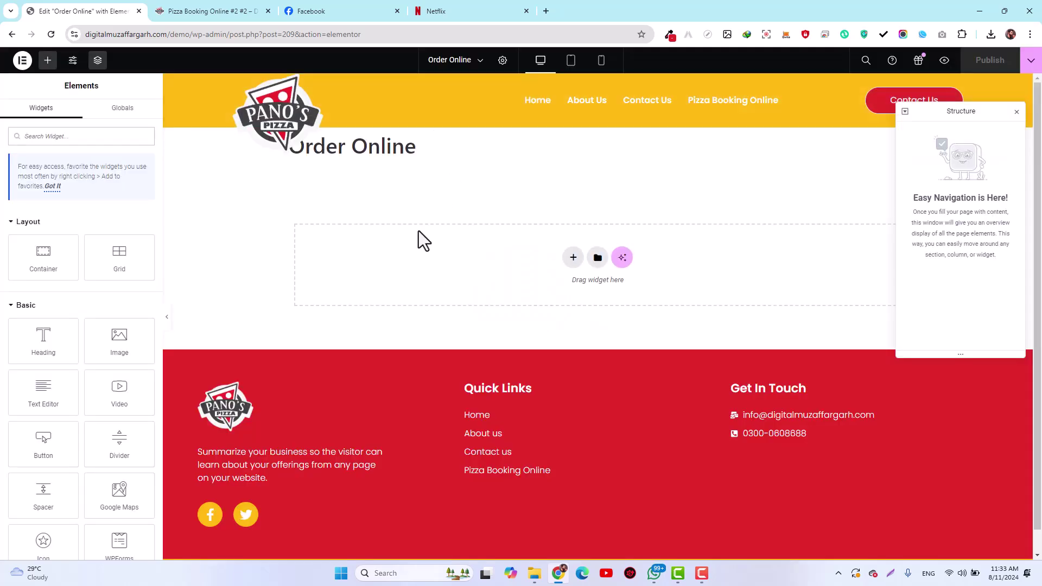
{"action": "scroll", "coordinate": [437, 422], "scroll_direction": "down", "scroll_amount": 1}
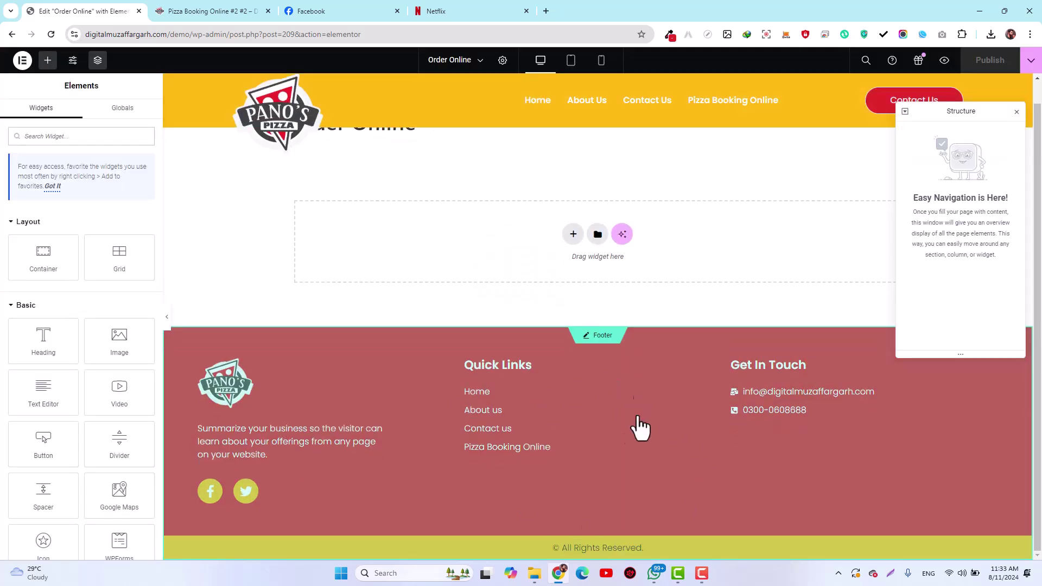
{"action": "scroll", "coordinate": [418, 296], "scroll_direction": "up", "scroll_amount": 1}
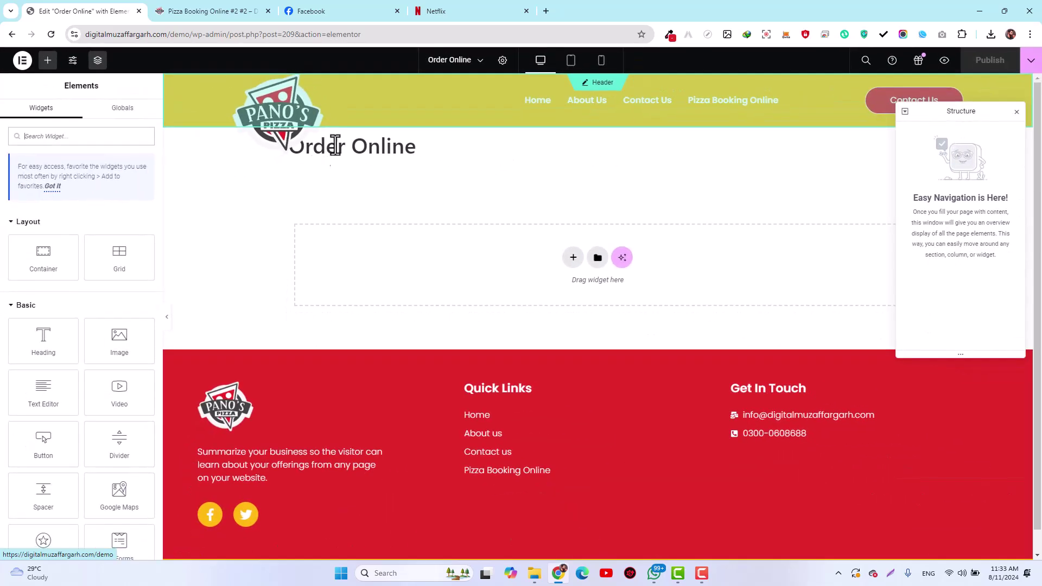
{"action": "left_click", "coordinate": [503, 62]}
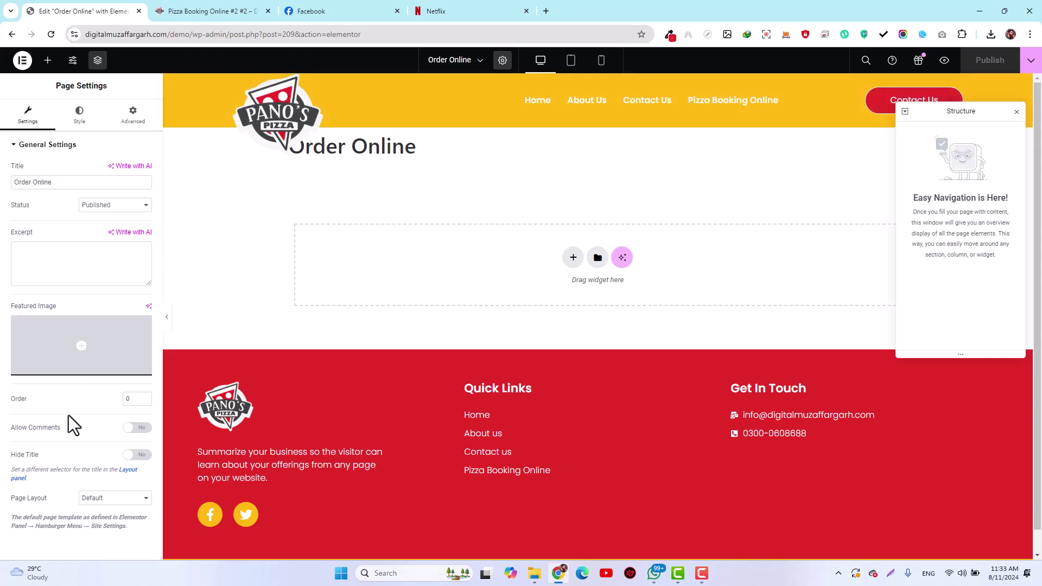
{"action": "left_click", "coordinate": [135, 455]}
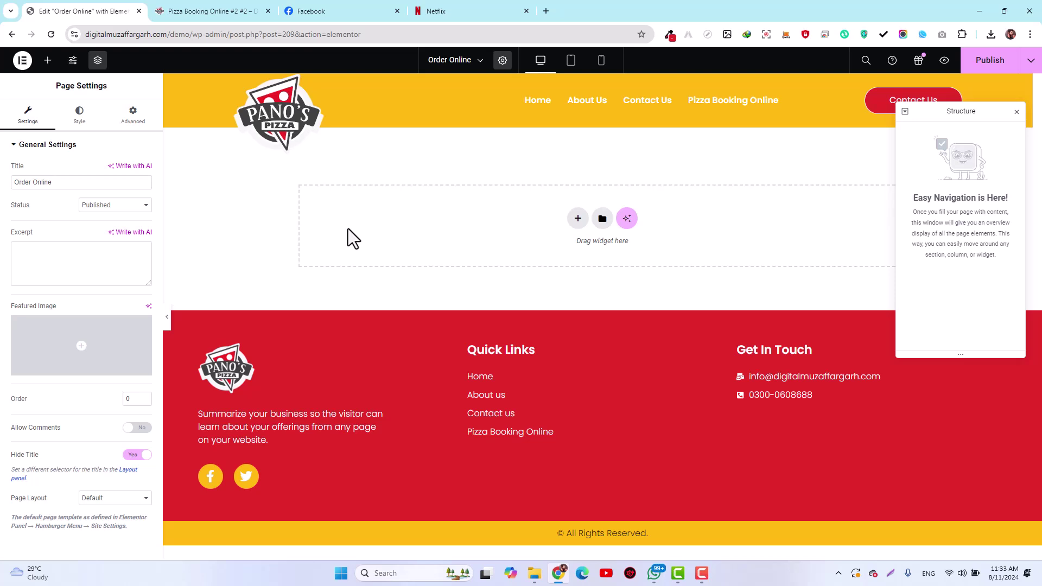
Add a Flexbox container with the single downward-direction structure to the empty page
{"action": "left_click", "coordinate": [578, 218]}
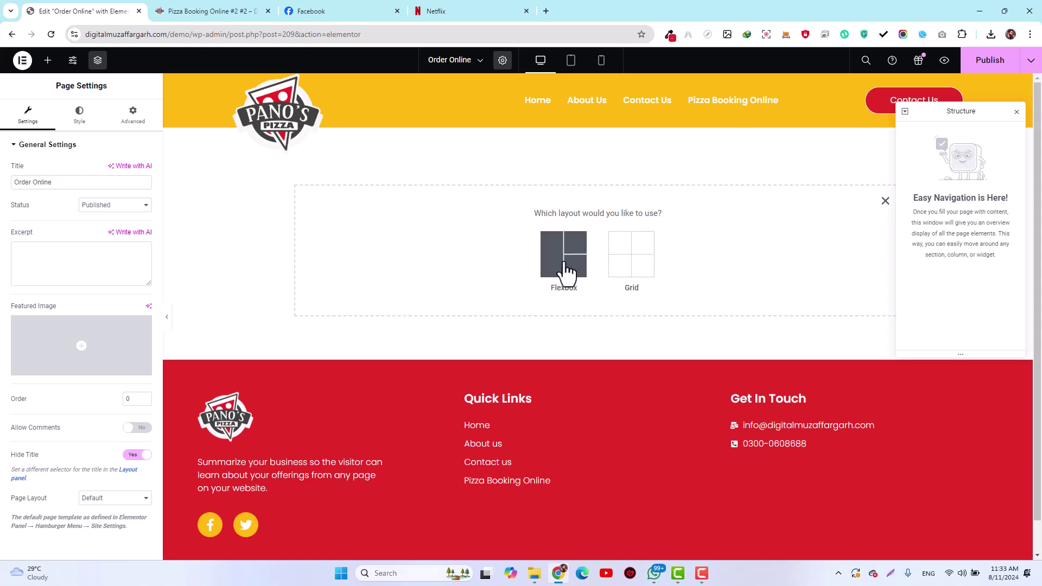
{"action": "left_click", "coordinate": [563, 277]}
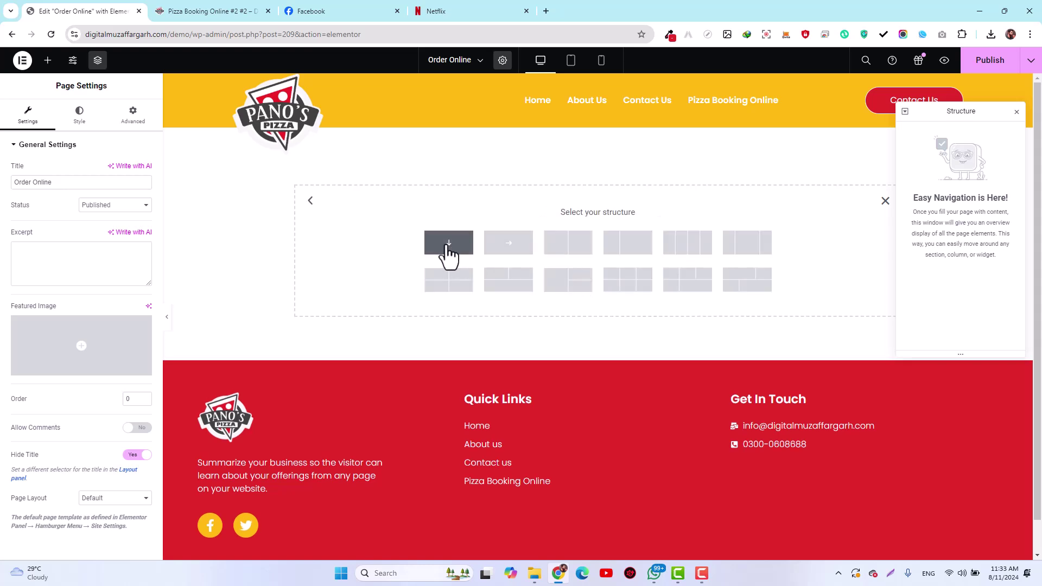
{"action": "left_click", "coordinate": [447, 248]}
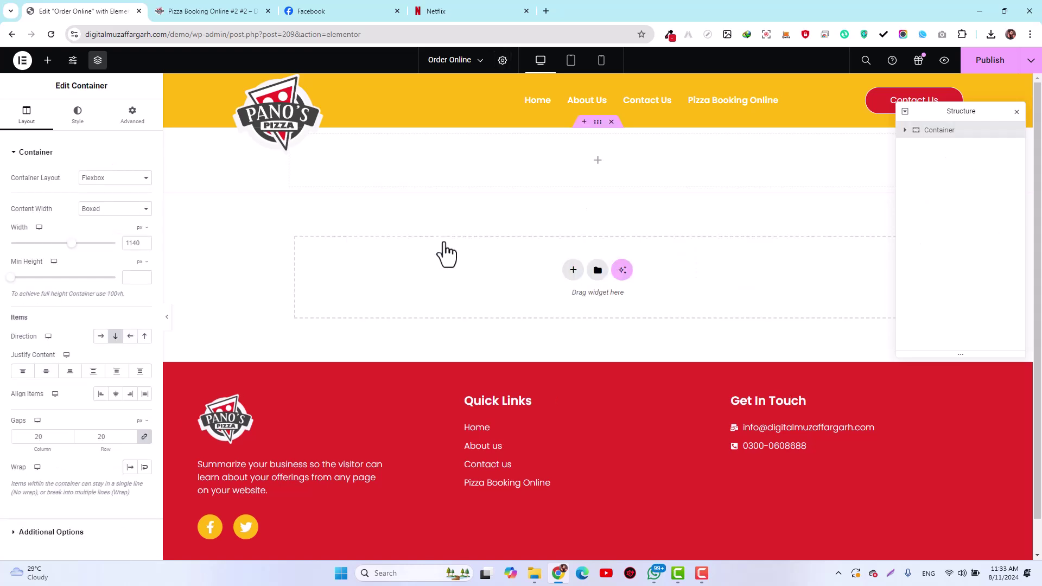
Place a WPForms widget in the new container, select the Pizza Booking Online form, and look over the embedded form
{"action": "left_click", "coordinate": [597, 161]}
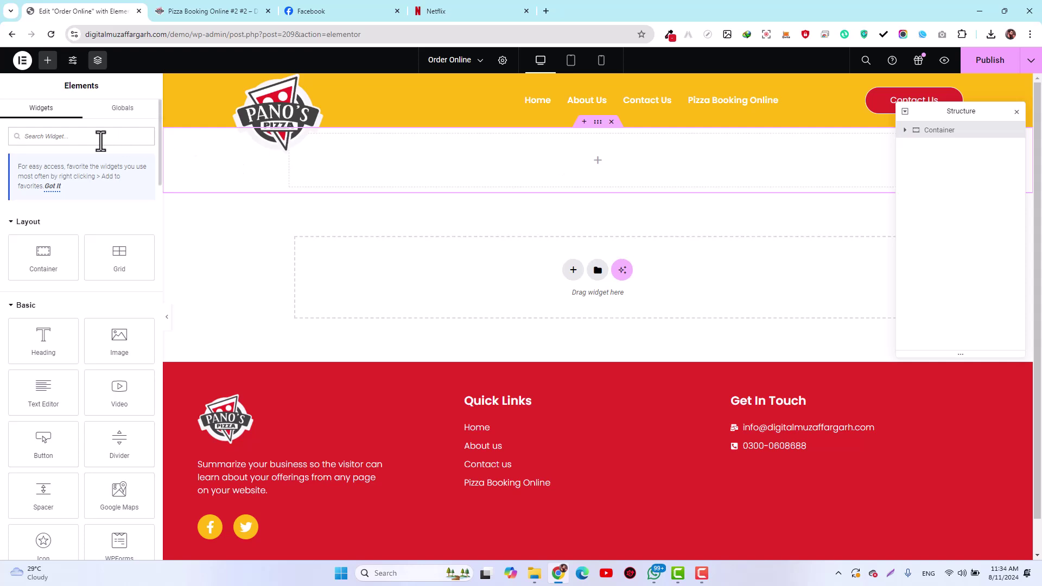
{"action": "type", "text": "wp"}
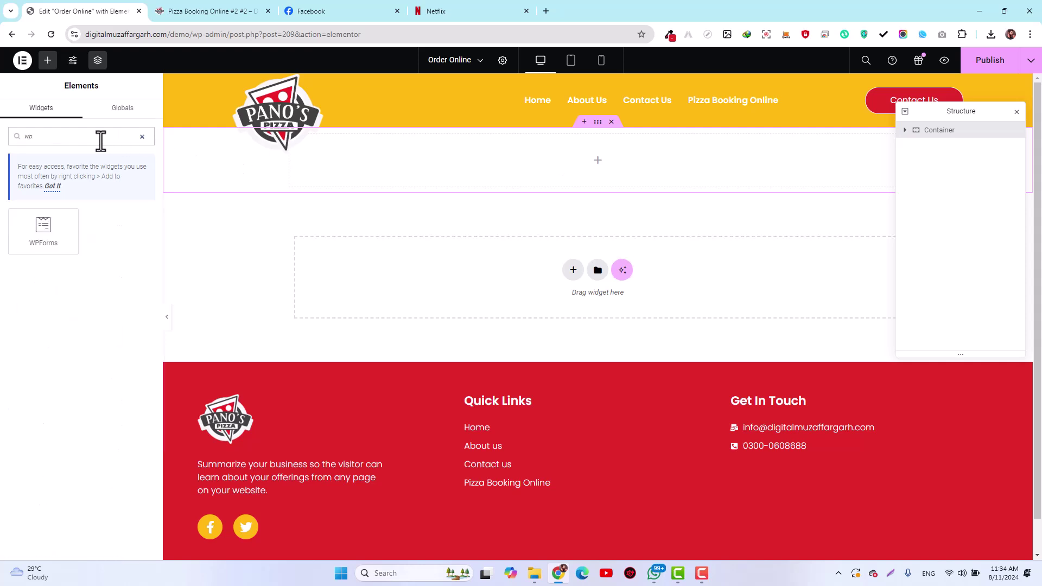
{"action": "left_click_drag", "start_coordinate": [37, 228], "coordinate": [421, 164]}
{"action": "left_click", "coordinate": [115, 191]}
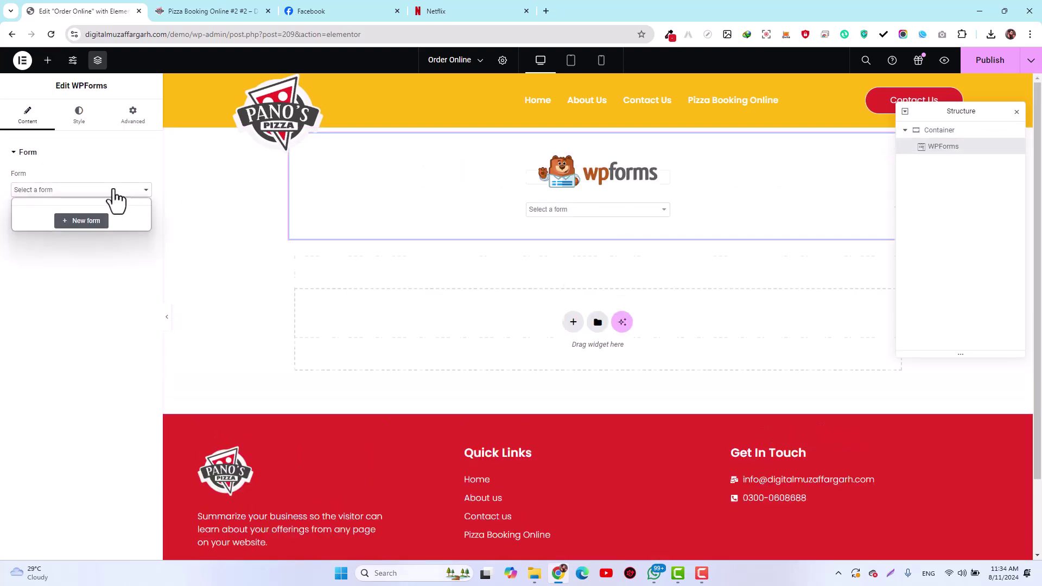
{"action": "left_click", "coordinate": [74, 227]}
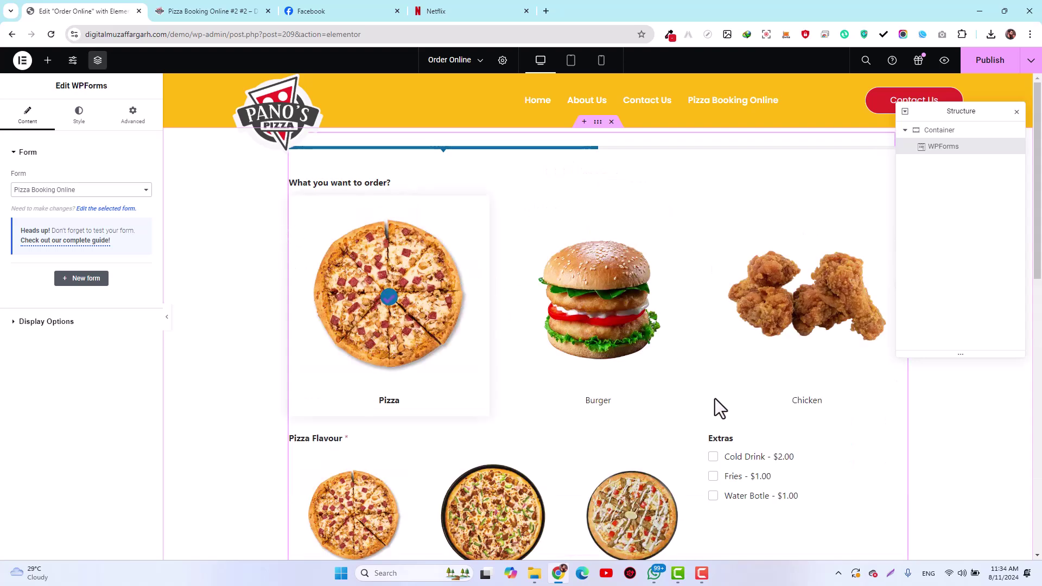
{"action": "scroll", "coordinate": [715, 399], "scroll_direction": "down", "scroll_amount": 9}
{"action": "scroll", "coordinate": [715, 399], "scroll_direction": "up", "scroll_amount": 6}
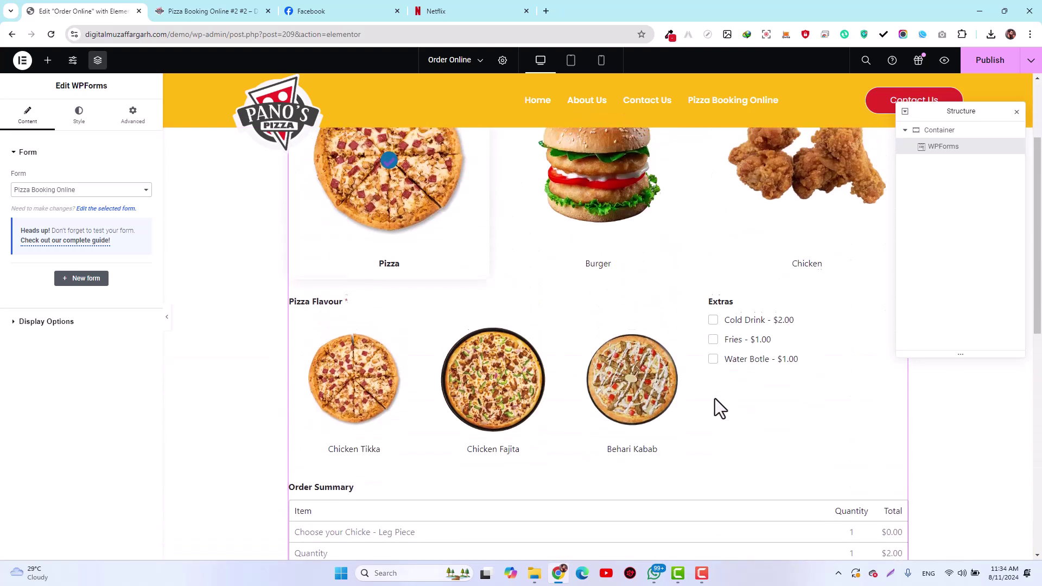
{"action": "scroll", "coordinate": [715, 400], "scroll_direction": "up", "scroll_amount": 3}
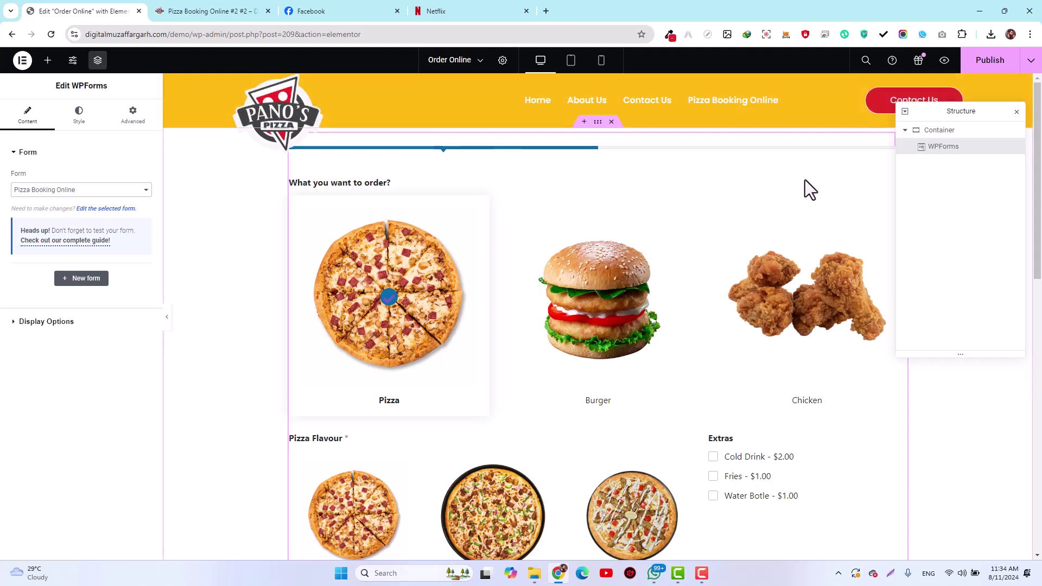
Unlink the padding values of the form's parent container and set its top padding to 150 px
{"action": "left_click", "coordinate": [930, 132]}
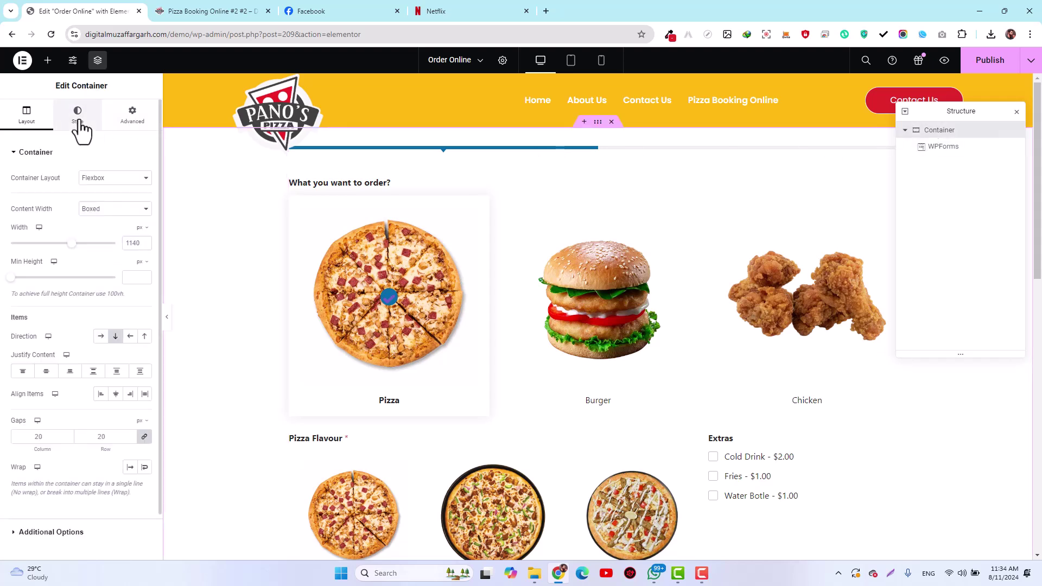
{"action": "left_click", "coordinate": [139, 129]}
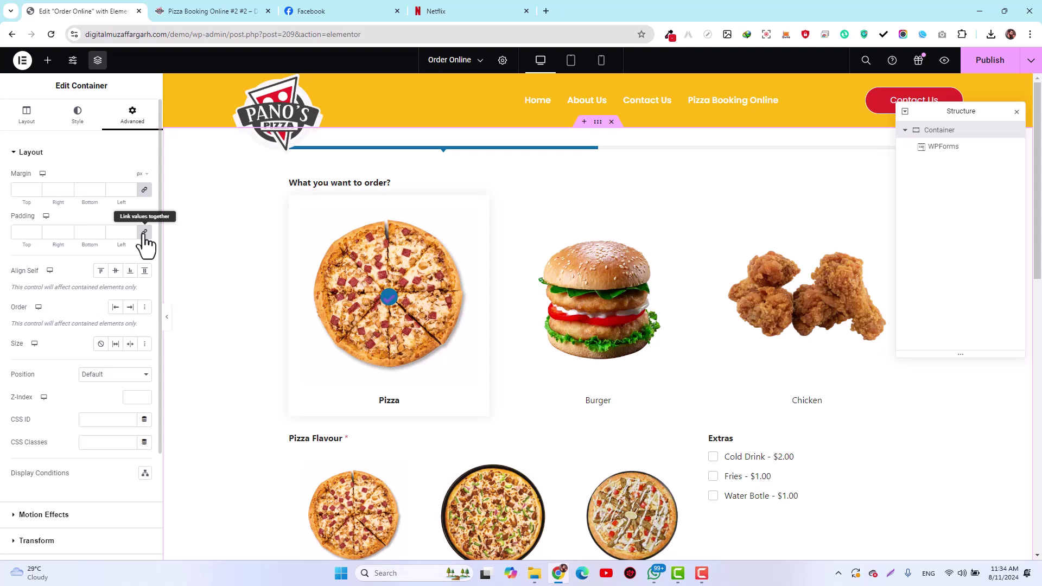
{"action": "scroll", "coordinate": [143, 241], "scroll_direction": "down", "scroll_amount": 1}
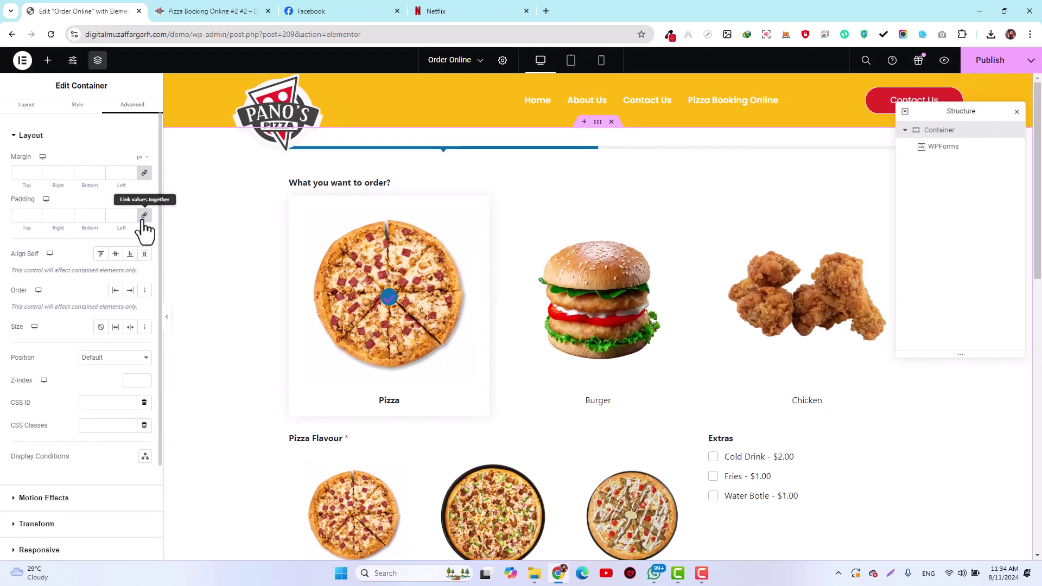
{"action": "left_click", "coordinate": [145, 216]}
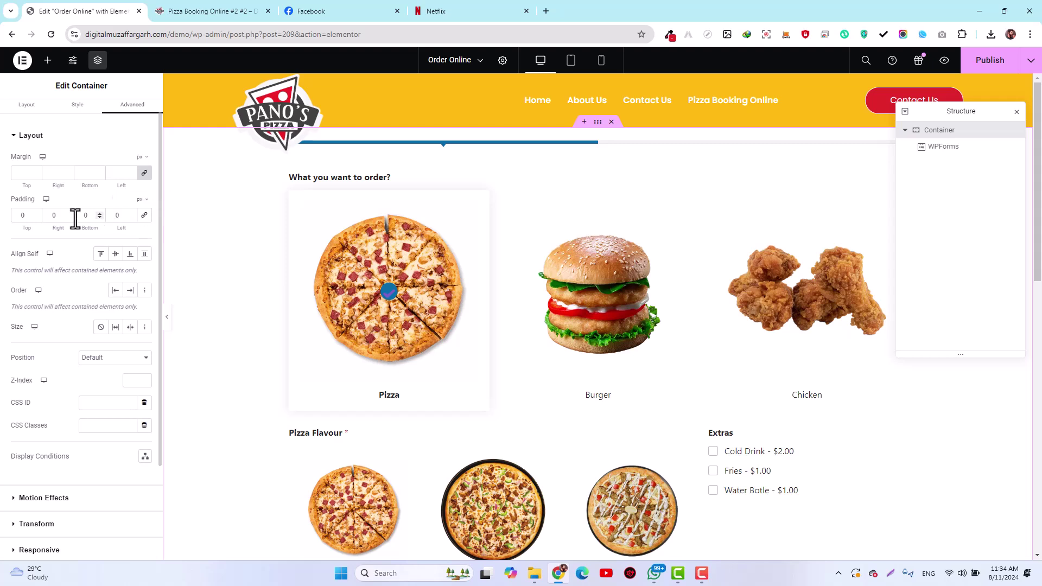
{"action": "double_click", "coordinate": [26, 216]}
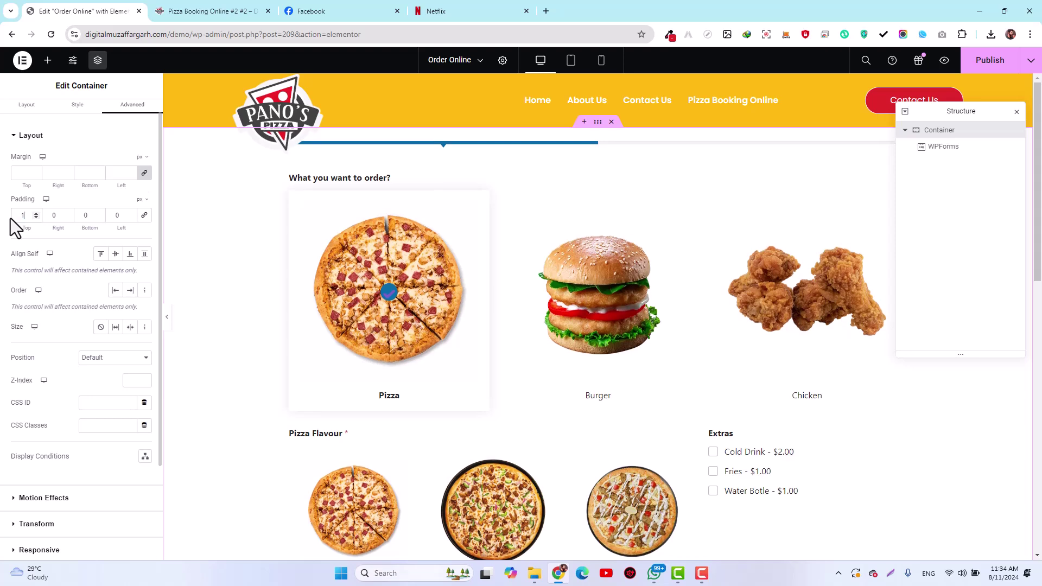
{"action": "type", "text": "150"}
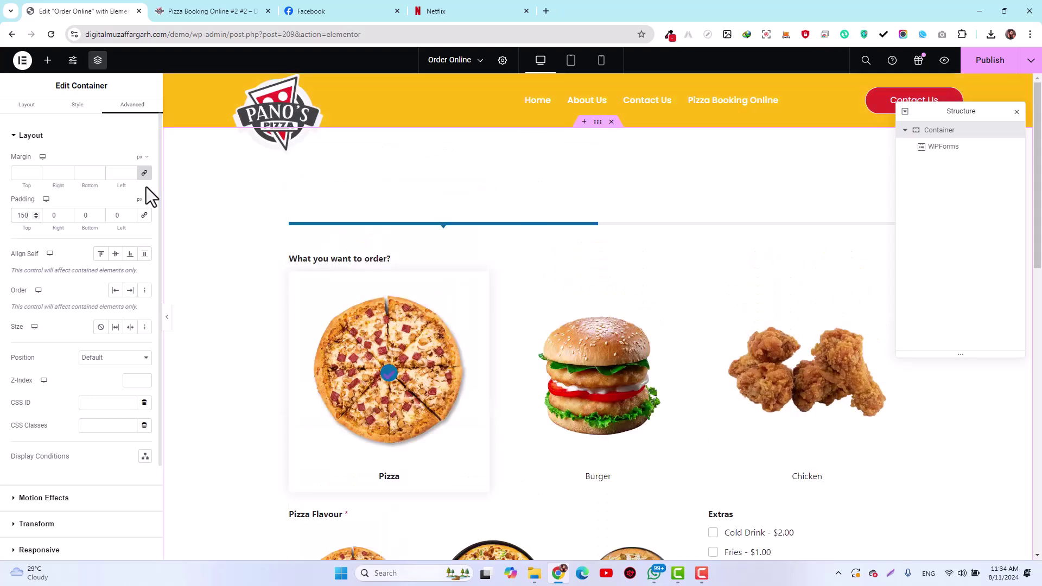
Set the form container's bottom padding to 150 px and check the spacing around the form
{"action": "scroll", "coordinate": [294, 330], "scroll_direction": "down", "scroll_amount": 3}
{"action": "scroll", "coordinate": [294, 330], "scroll_direction": "down", "scroll_amount": 10}
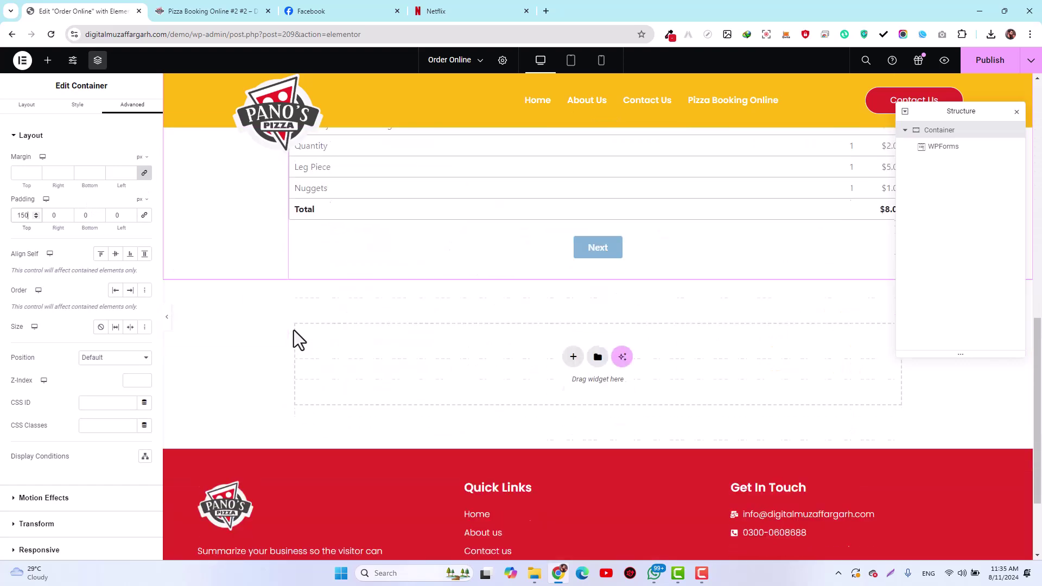
{"action": "scroll", "coordinate": [295, 334], "scroll_direction": "up", "scroll_amount": 4}
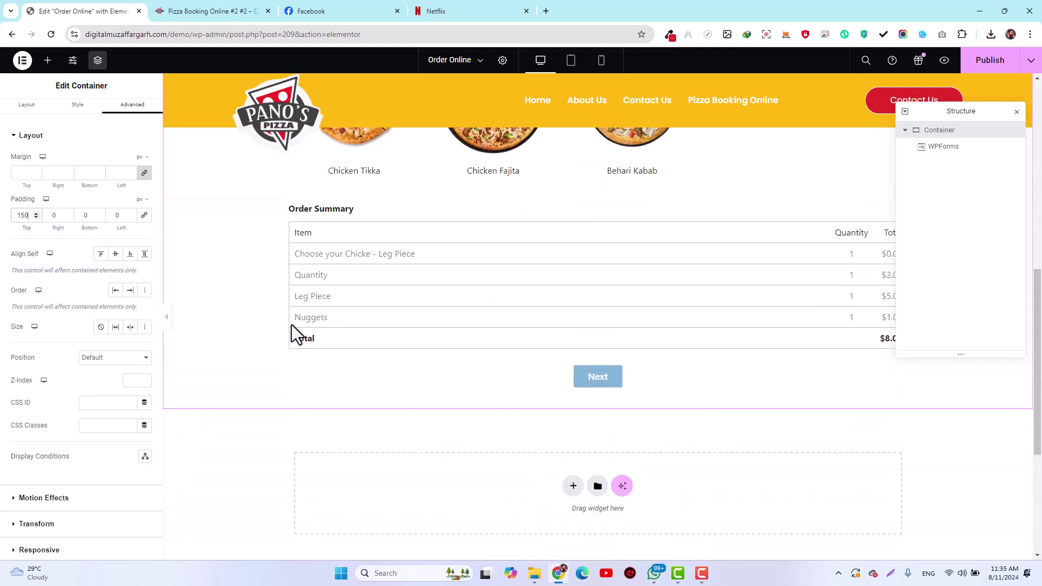
{"action": "double_click", "coordinate": [80, 219]}
{"action": "type", "text": "150"}
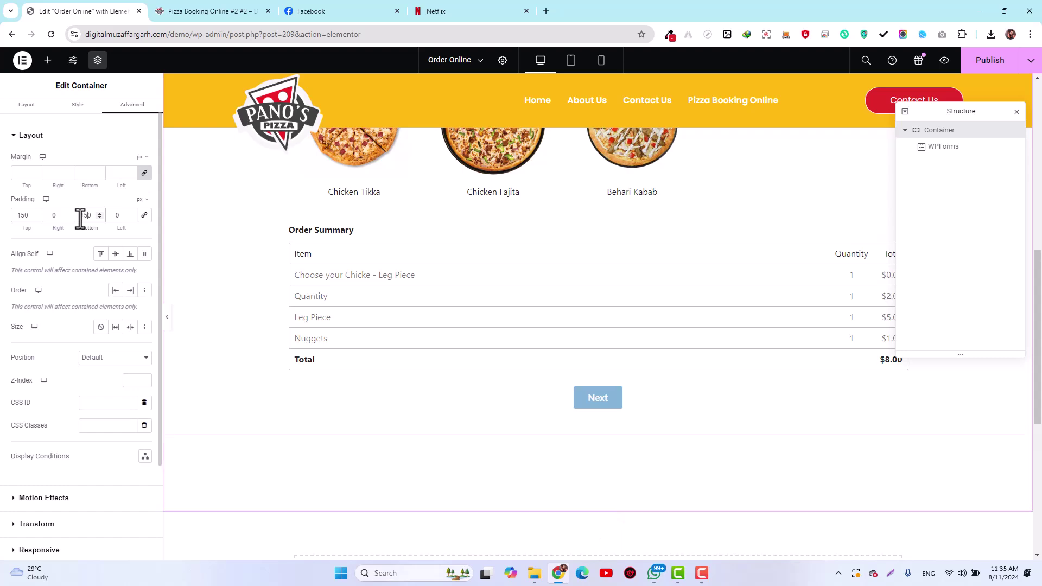
{"action": "scroll", "coordinate": [235, 299], "scroll_direction": "up", "scroll_amount": 8}
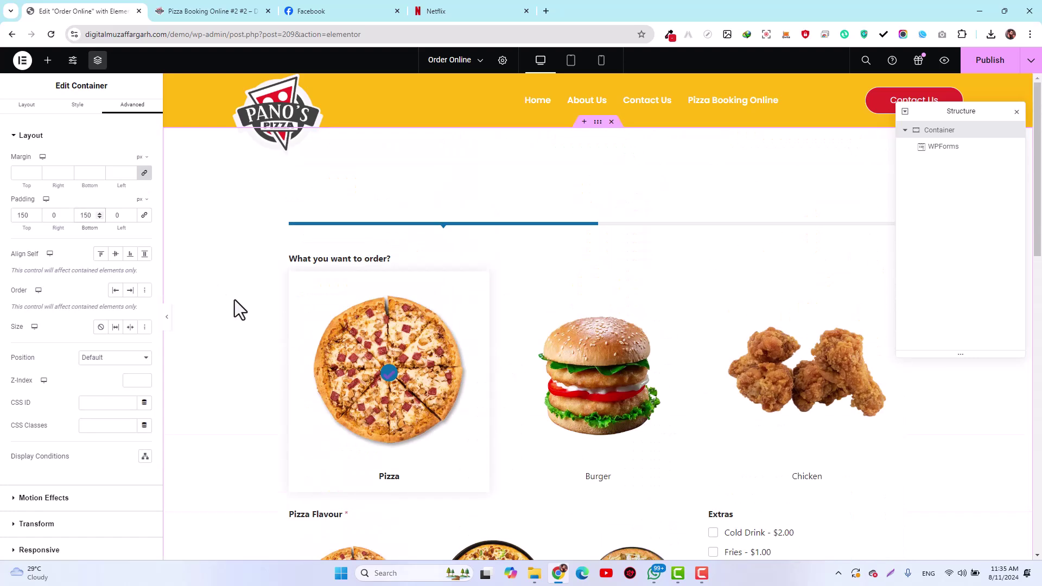
Check the reference pizza booking page, then give the form container a top Drops shape divider in the global Fast Food color
{"action": "left_click", "coordinate": [214, 11]}
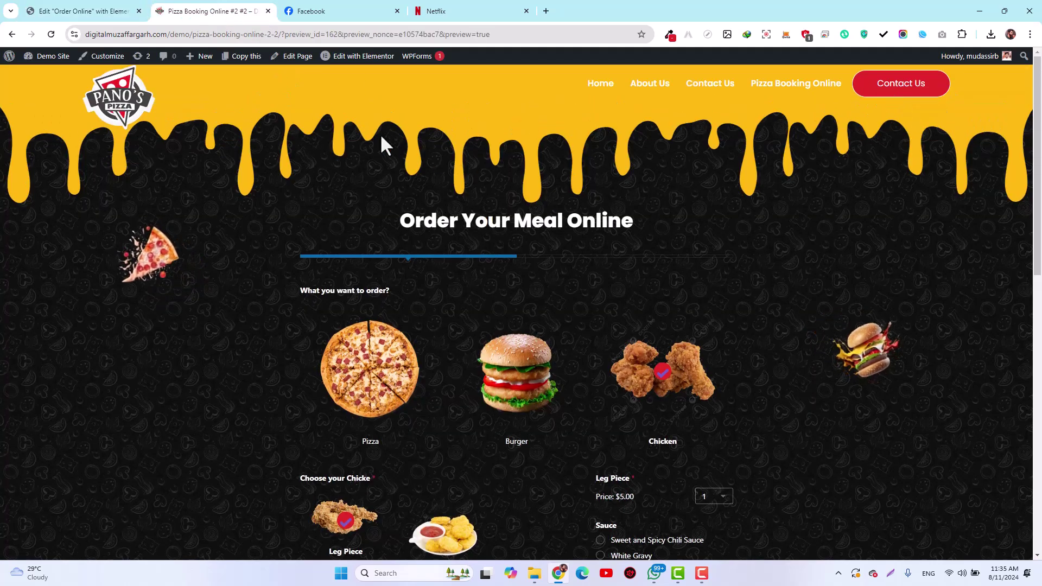
{"action": "left_click", "coordinate": [122, 8]}
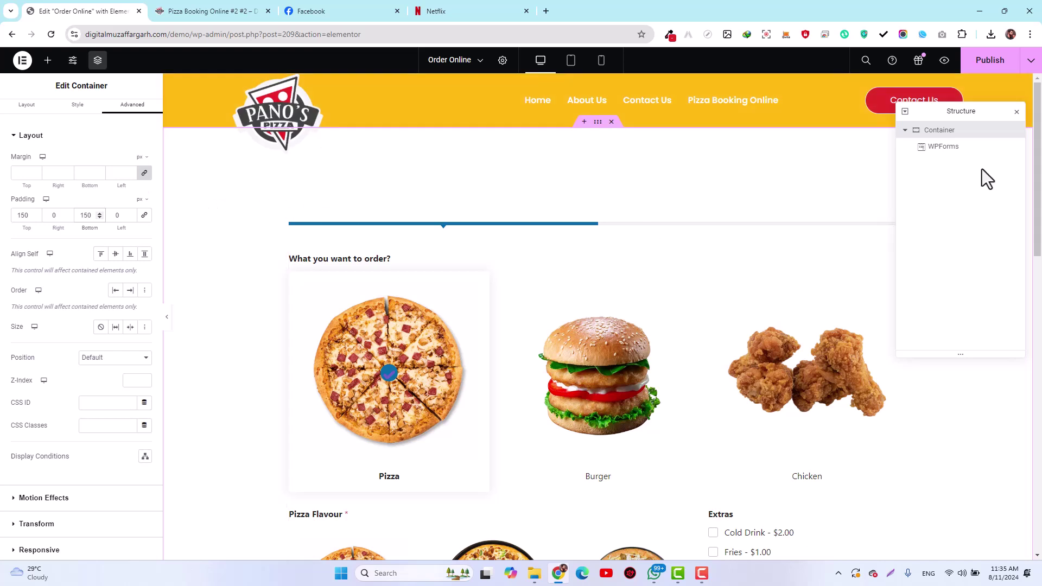
{"action": "left_click", "coordinate": [76, 112]}
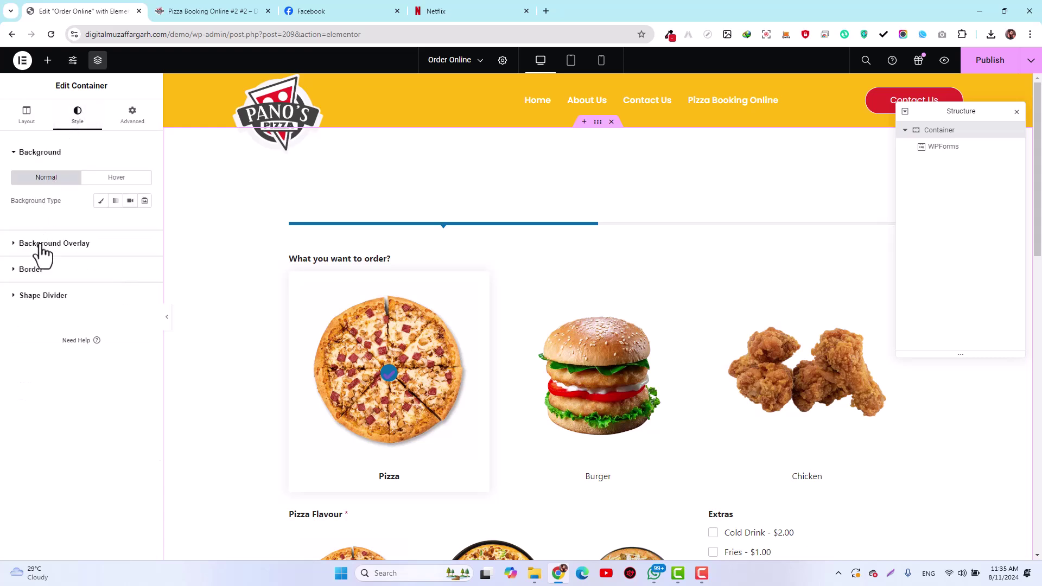
{"action": "left_click", "coordinate": [26, 298]}
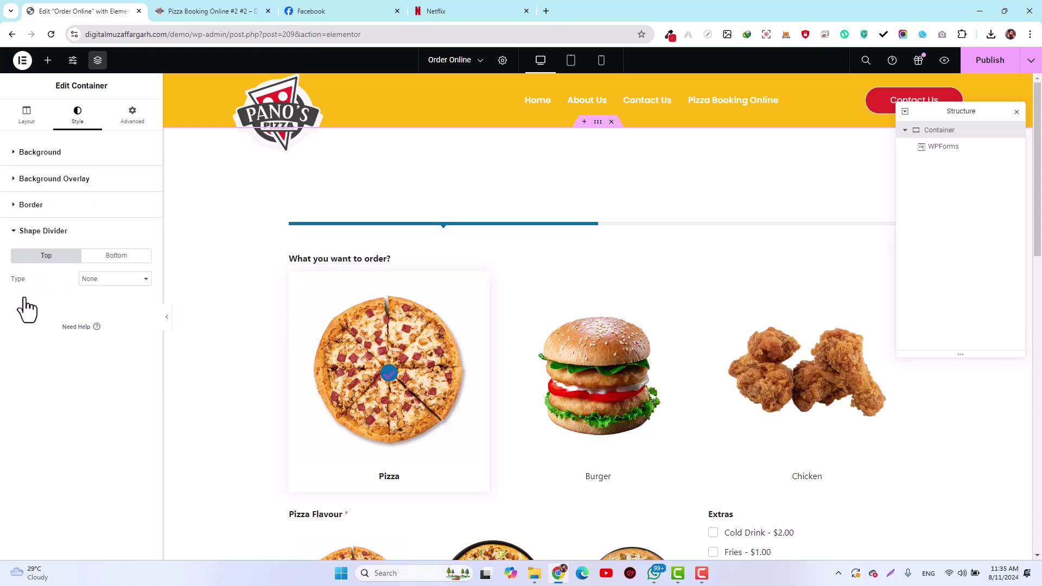
{"action": "left_click", "coordinate": [106, 281]}
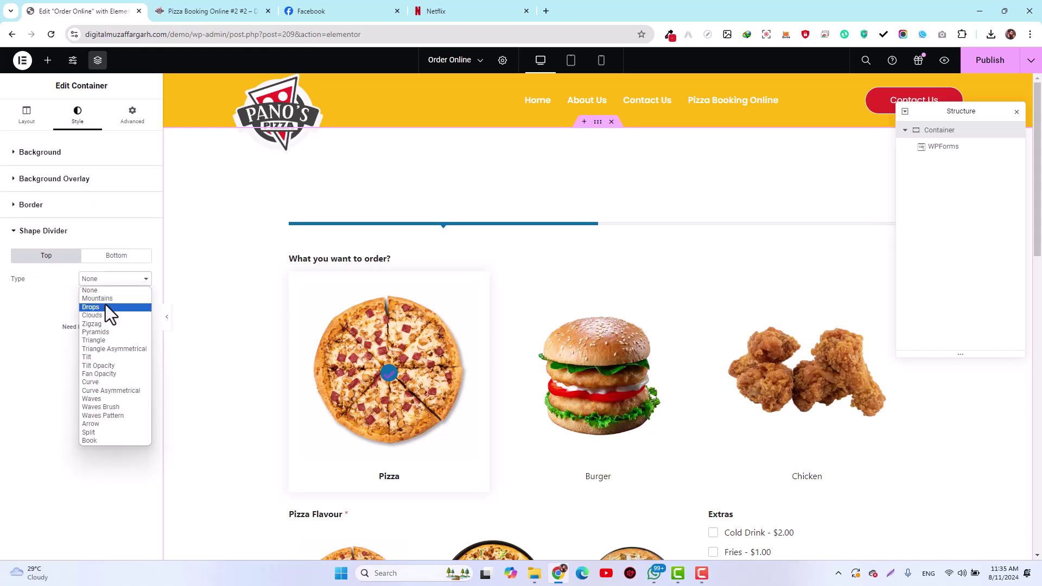
{"action": "left_click", "coordinate": [105, 308]}
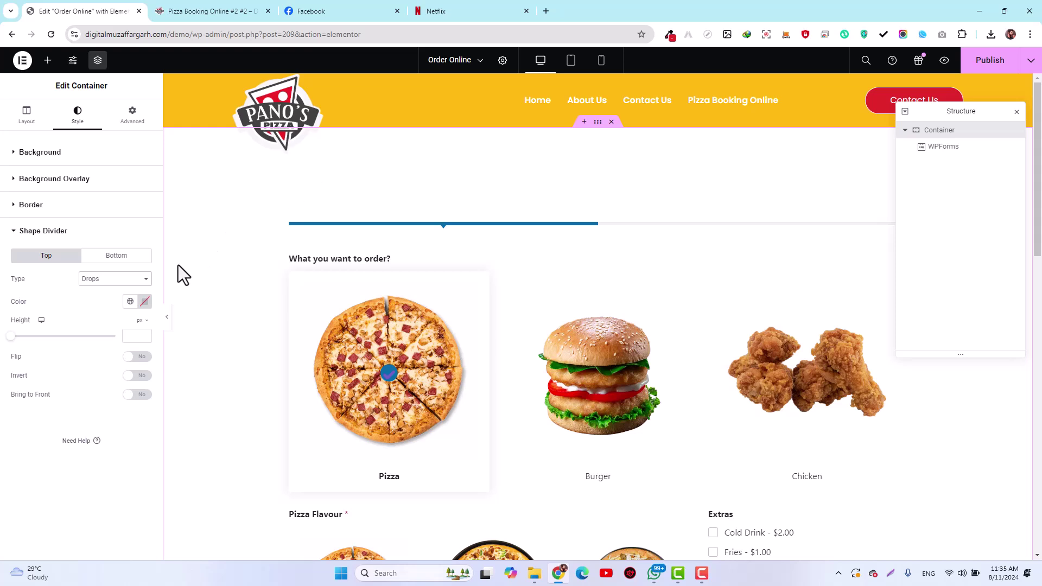
{"action": "left_click", "coordinate": [130, 303]}
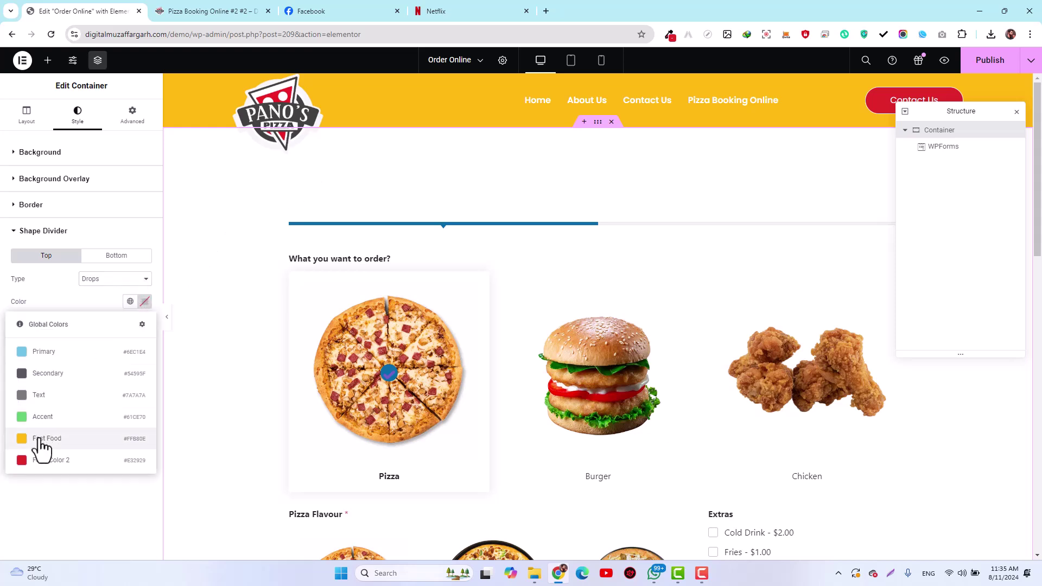
{"action": "left_click", "coordinate": [39, 439]}
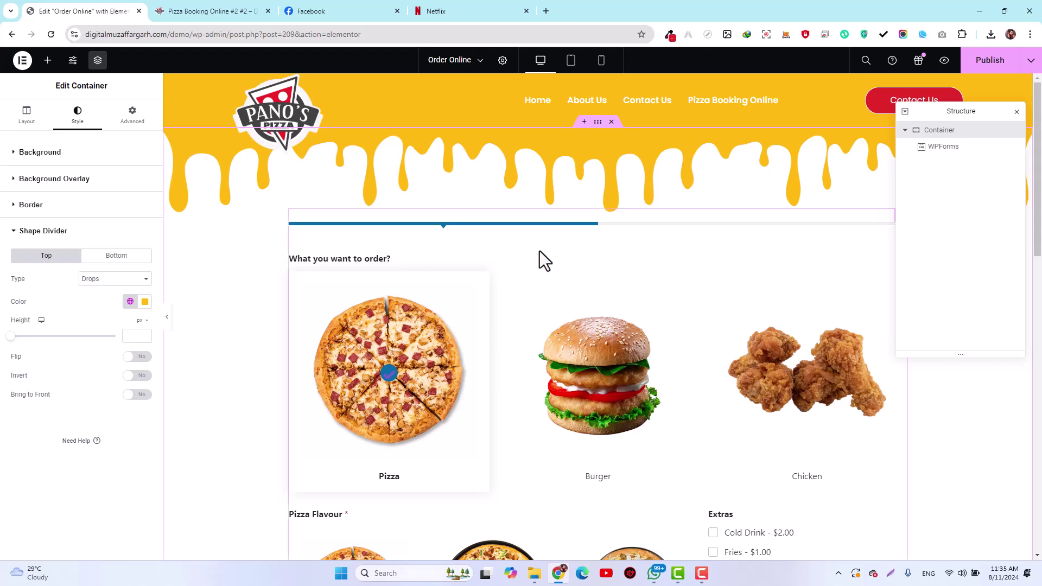
Add a bottom Drops shape divider to the form container in the global Food Color 2
{"action": "scroll", "coordinate": [537, 261], "scroll_direction": "down", "scroll_amount": 15}
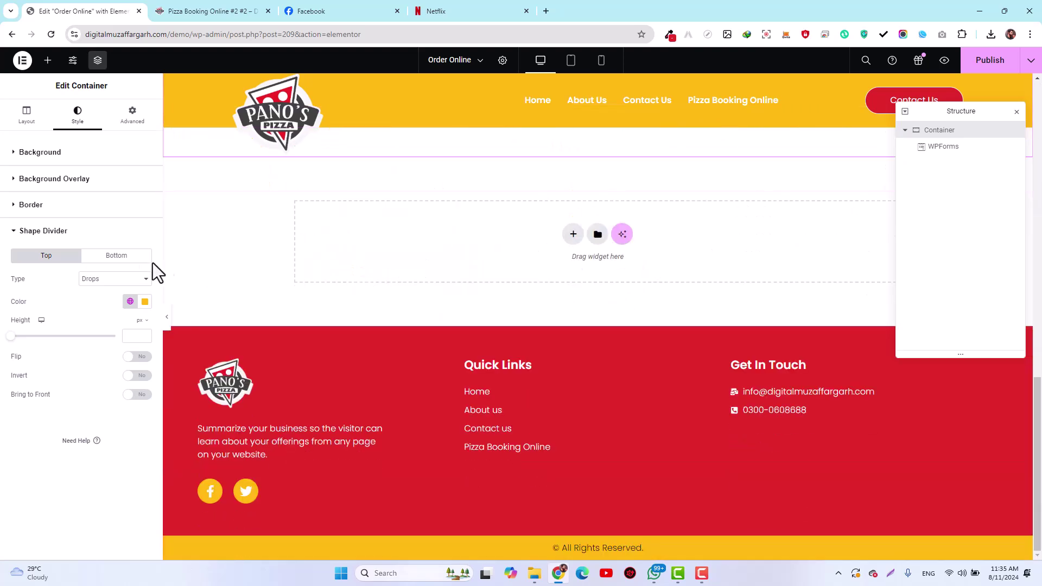
{"action": "left_click", "coordinate": [107, 258]}
{"action": "left_click", "coordinate": [105, 281]}
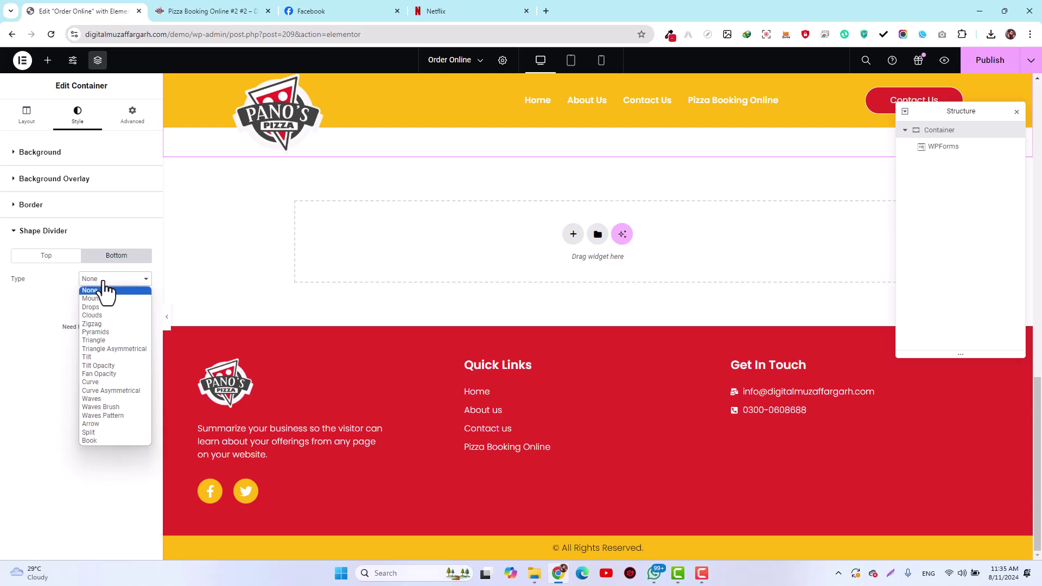
{"action": "left_click", "coordinate": [102, 308]}
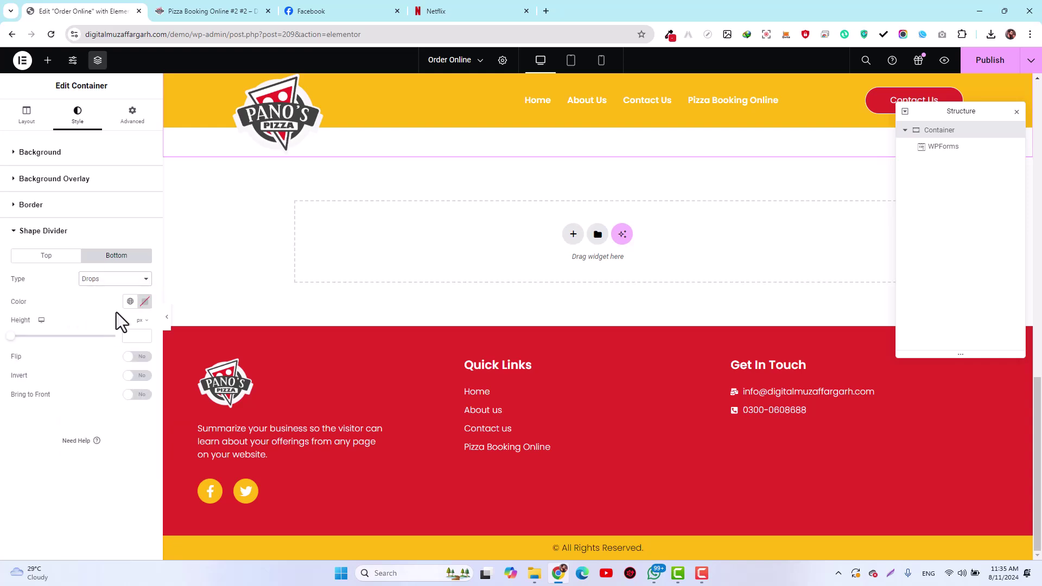
{"action": "left_click", "coordinate": [130, 302]}
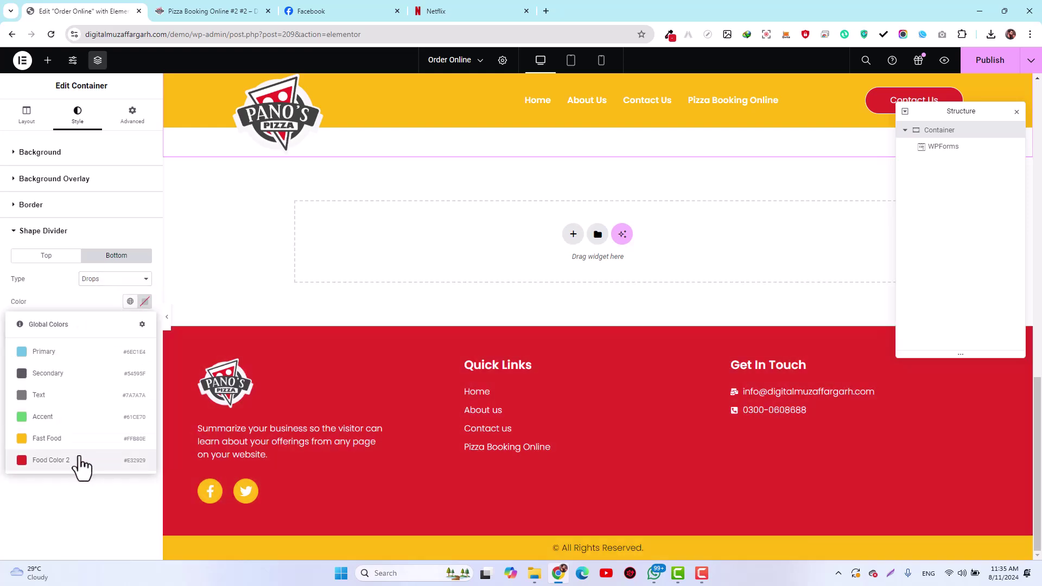
{"action": "left_click", "coordinate": [80, 466]}
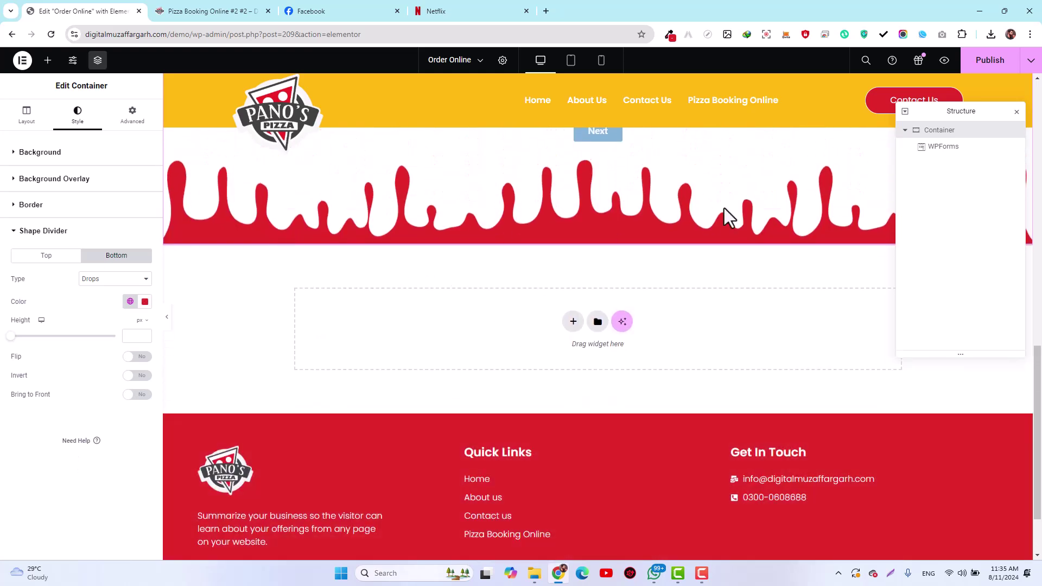
Publish the Order Online page and preview it, checking the drops at the header and footer
{"action": "left_click", "coordinate": [995, 62]}
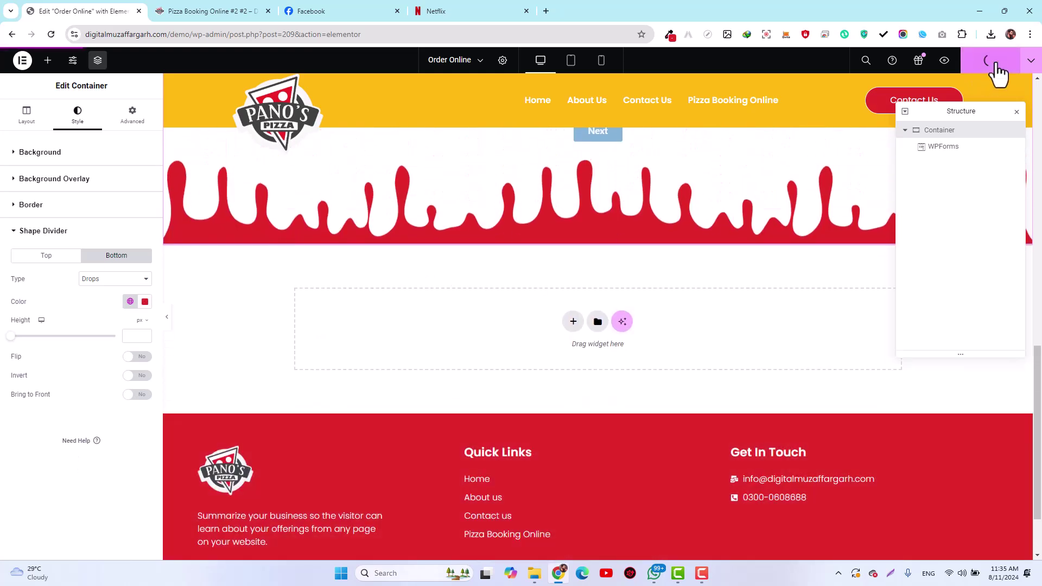
{"action": "left_click", "coordinate": [944, 61]}
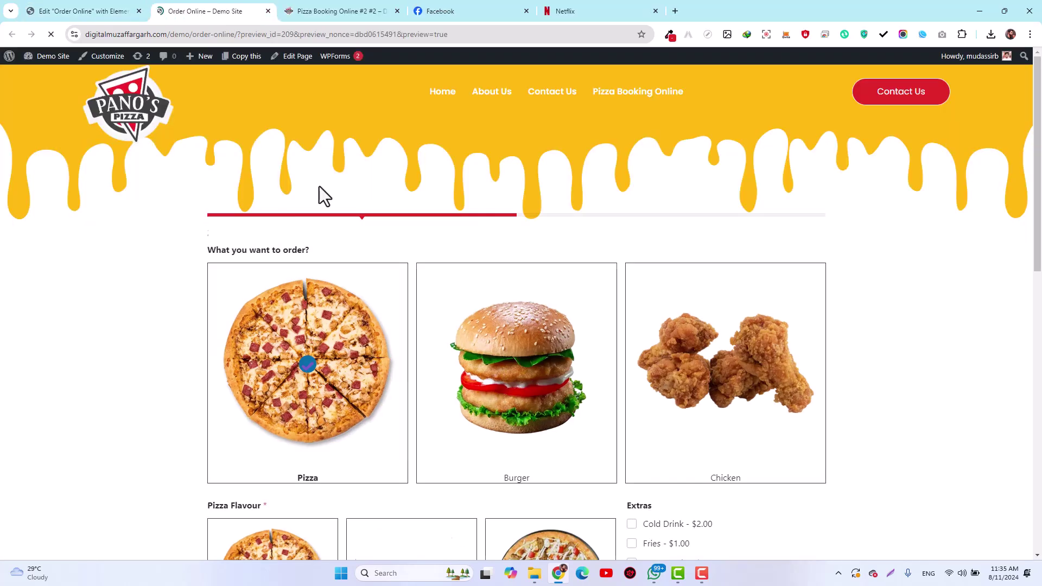
{"action": "scroll", "coordinate": [331, 253], "scroll_direction": "down", "scroll_amount": 10}
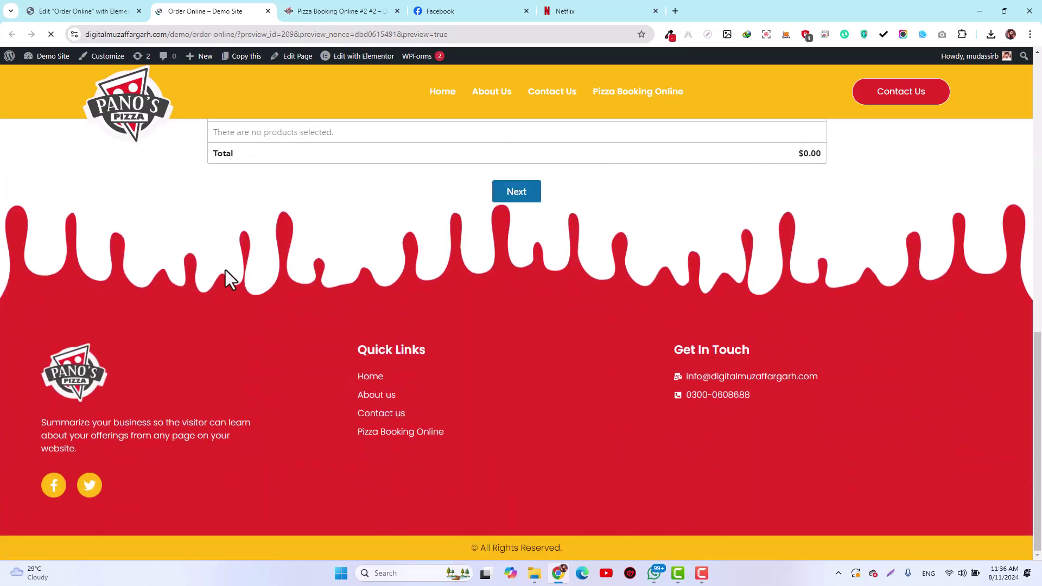
{"action": "scroll", "coordinate": [210, 267], "scroll_direction": "up", "scroll_amount": 10}
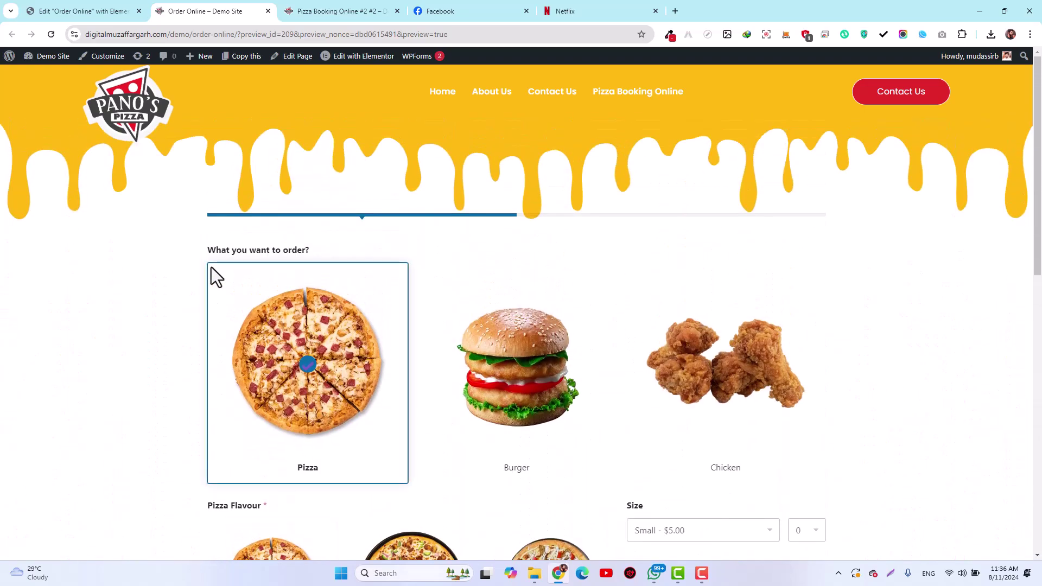
{"action": "scroll", "coordinate": [211, 267], "scroll_direction": "down", "scroll_amount": 10}
{"action": "key", "text": "F10"}
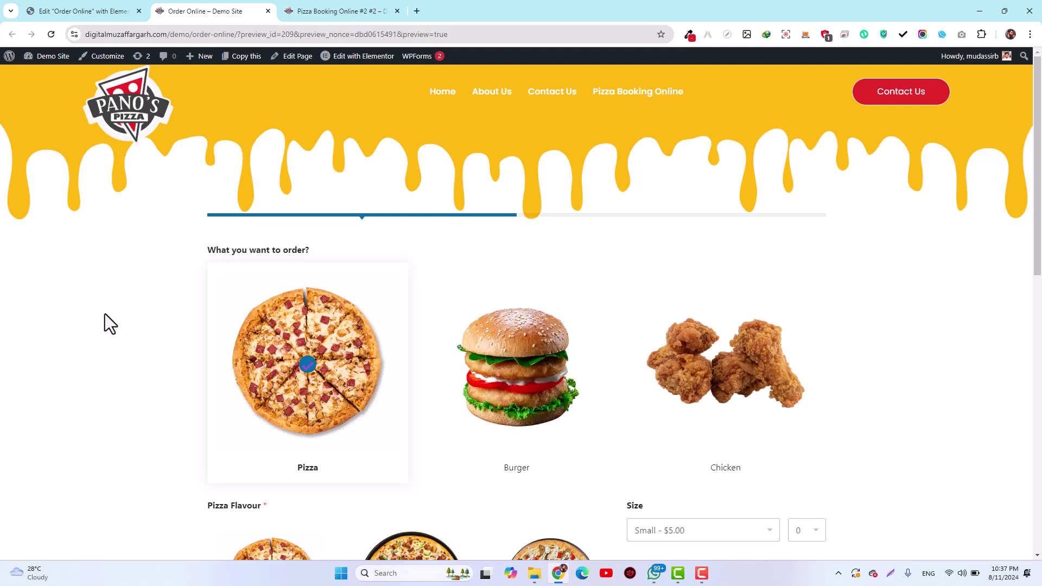
Examine the reference pizza booking page's patterned background and search Google Images for "pizza pattern png"
{"action": "left_click", "coordinate": [314, 10]}
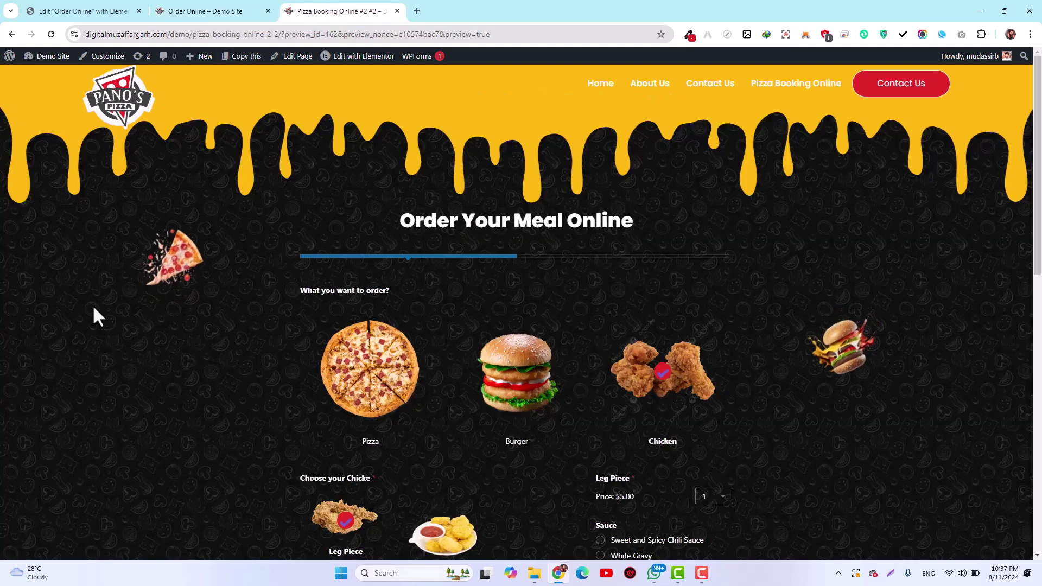
{"action": "scroll", "coordinate": [94, 308], "scroll_direction": "down", "scroll_amount": 1}
{"action": "scroll", "coordinate": [94, 308], "scroll_direction": "up", "scroll_amount": 5, "text": "ctrl"}
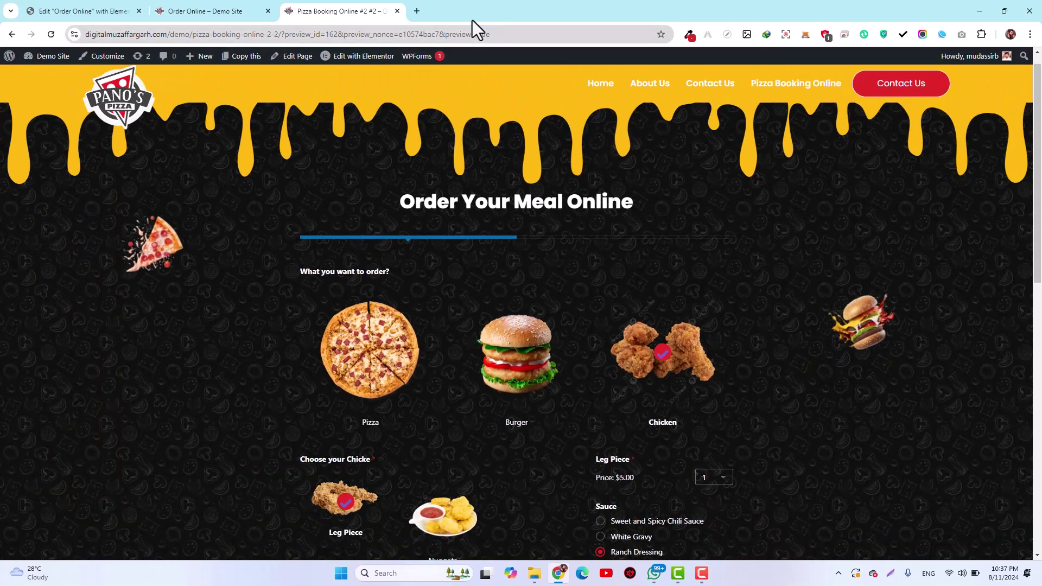
{"action": "left_click", "coordinate": [416, 11]}
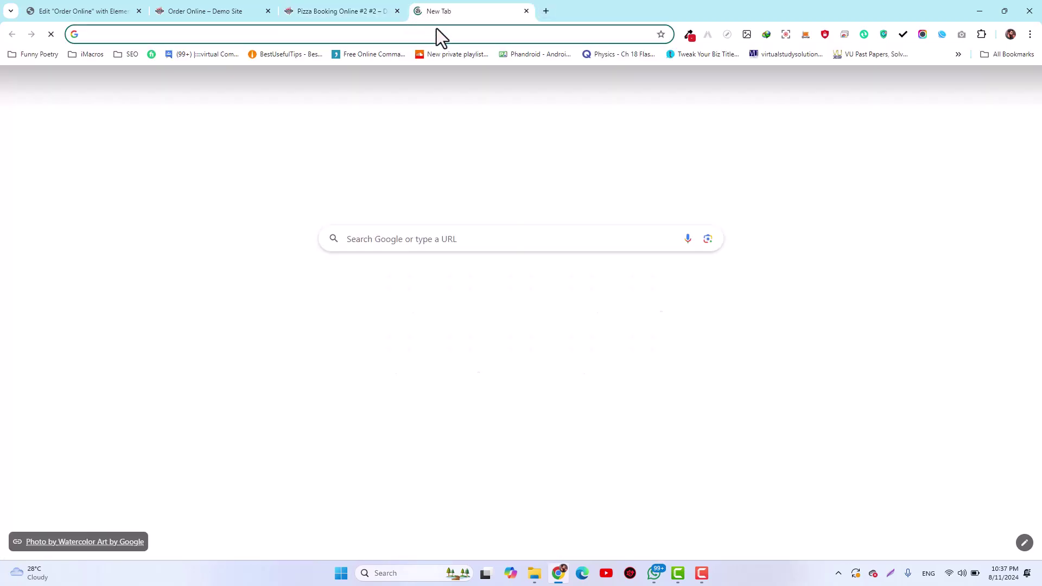
{"action": "type", "text": "pizza patter"}
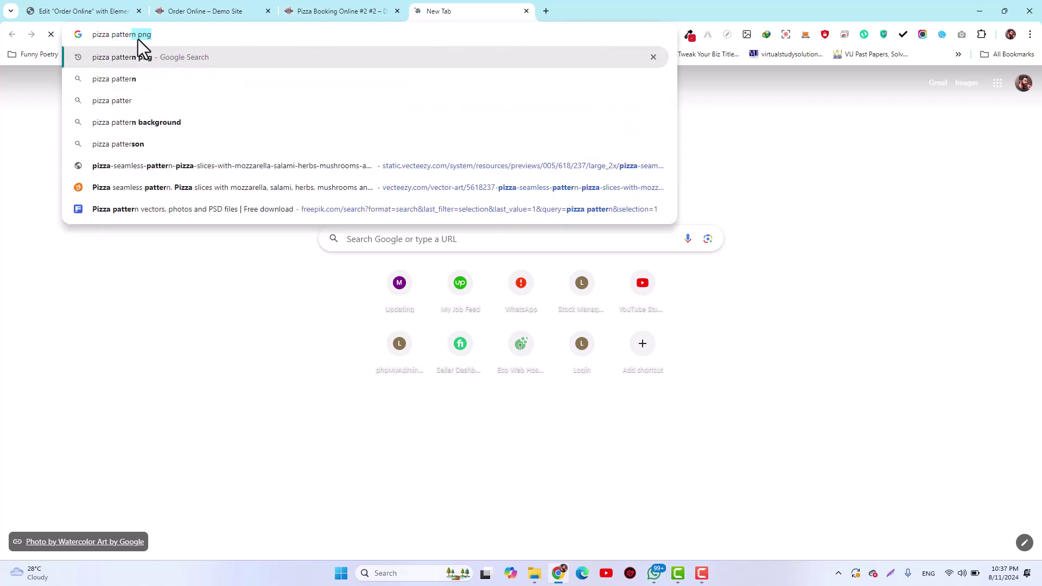
{"action": "type", "text": "n png"}
{"action": "key", "text": "Return"}
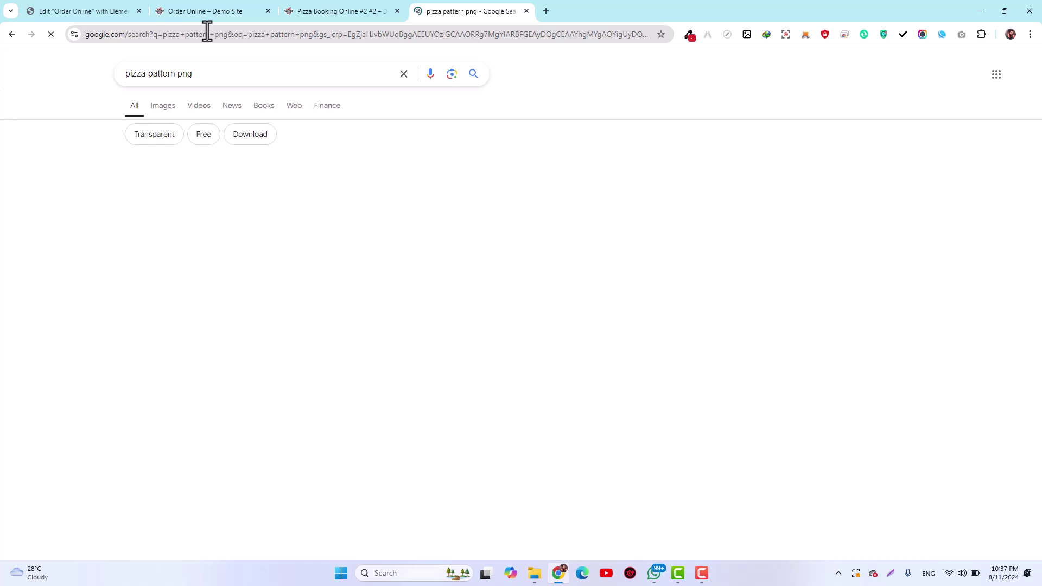
{"action": "left_click", "coordinate": [155, 107]}
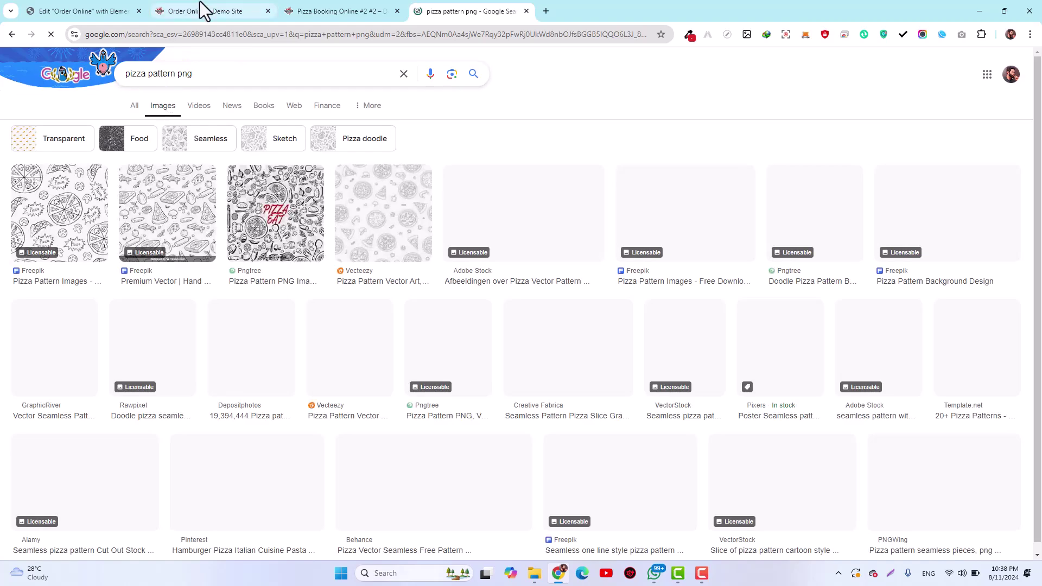
Return to the Order Online editor and set the form container's background type to Classic
{"action": "left_click", "coordinate": [108, 8]}
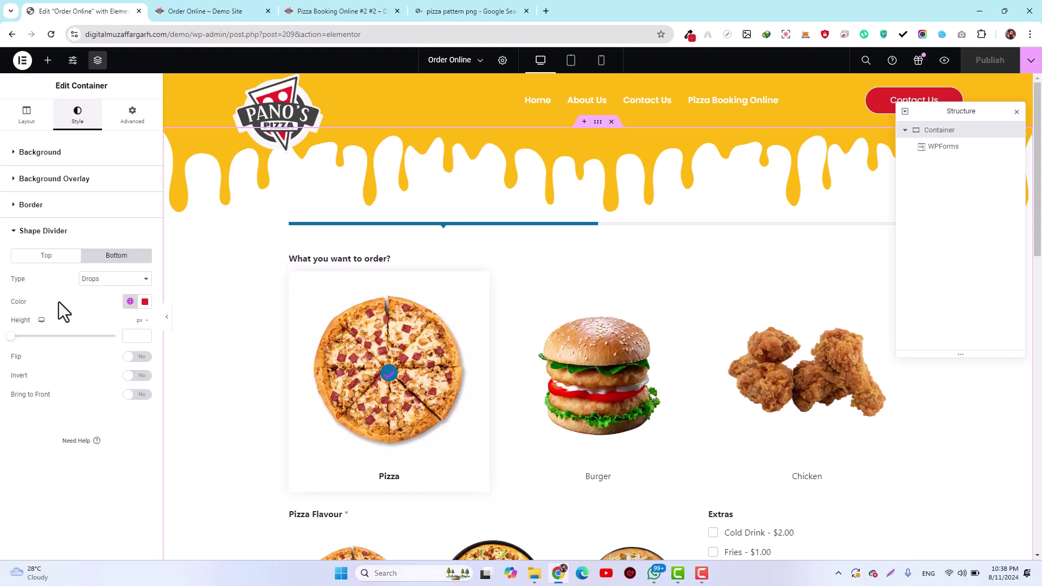
{"action": "left_click", "coordinate": [30, 153]}
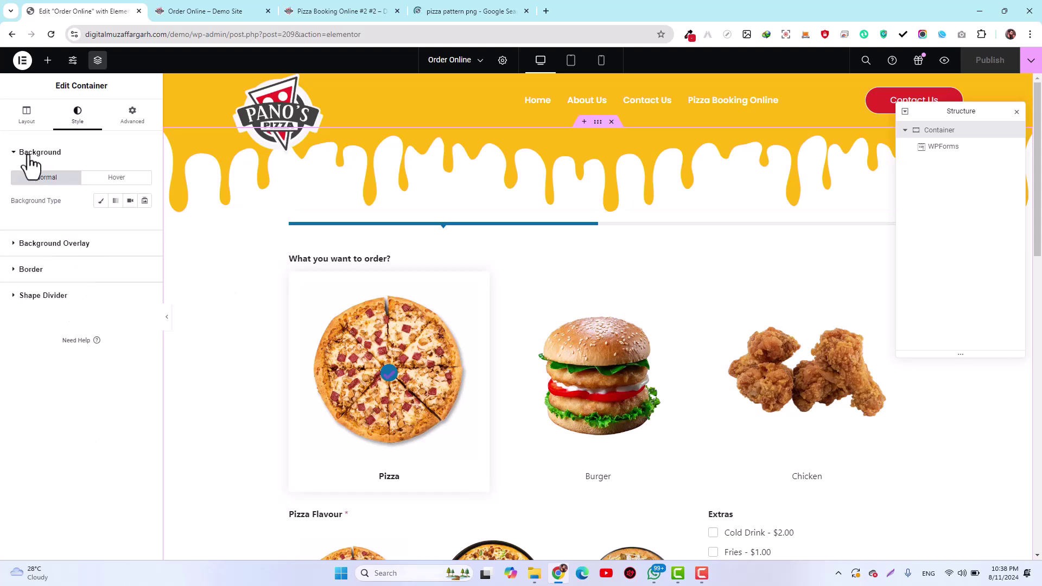
{"action": "left_click", "coordinate": [101, 203]}
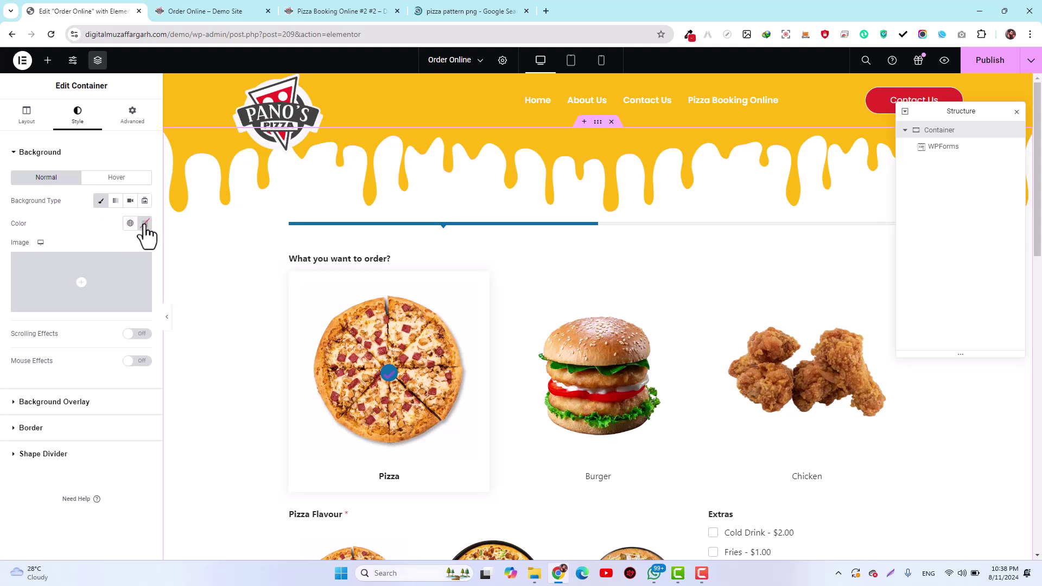
Try a black #000000 background color on the form container and look over the form against it
{"action": "left_click", "coordinate": [144, 224]}
{"action": "mouse_move", "coordinate": [136, 279]}
{"action": "left_mouse_down"}
{"action": "mouse_move", "coordinate": [174, 291]}
{"action": "mouse_move", "coordinate": [168, 281]}
{"action": "mouse_move", "coordinate": [144, 296]}
{"action": "mouse_move", "coordinate": [156, 282]}
{"action": "mouse_move", "coordinate": [109, 298]}
{"action": "mouse_move", "coordinate": [74, 266]}
{"action": "mouse_move", "coordinate": [90, 320]}
{"action": "mouse_move", "coordinate": [70, 353]}
{"action": "left_mouse_up"}
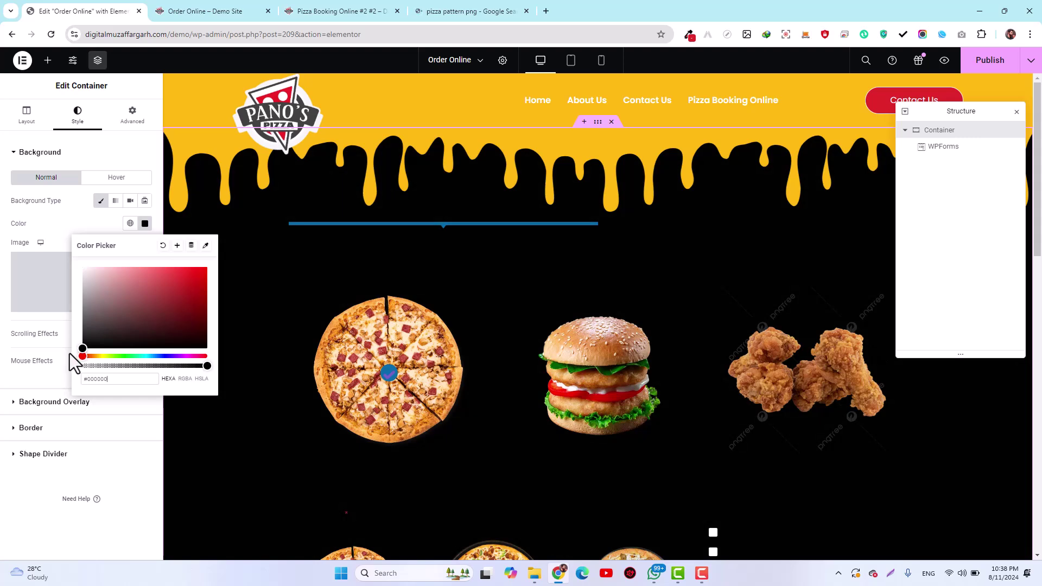
{"action": "scroll", "coordinate": [406, 355], "scroll_direction": "down", "scroll_amount": 5}
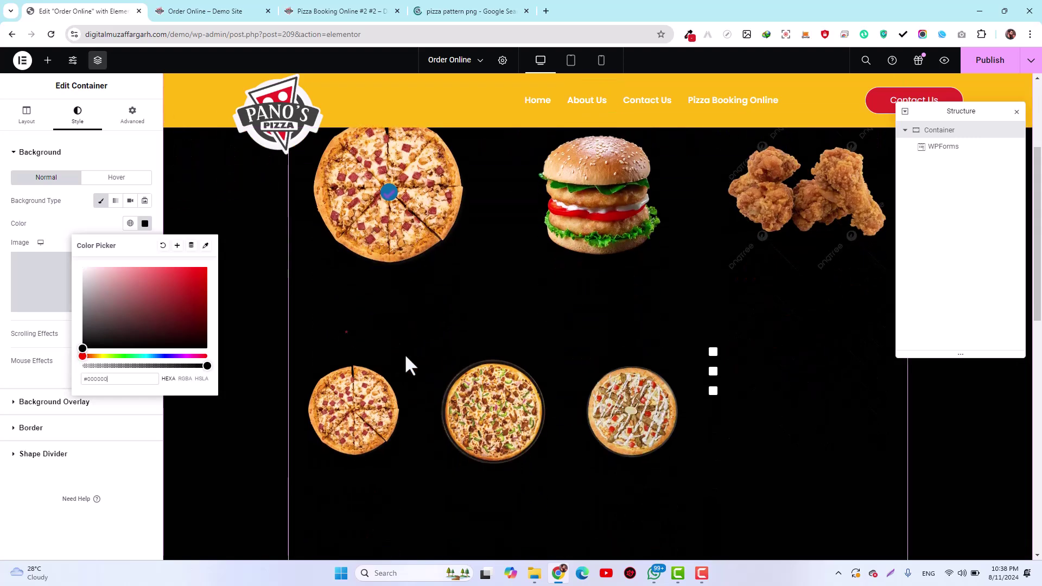
{"action": "scroll", "coordinate": [405, 354], "scroll_direction": "up", "scroll_amount": 1}
{"action": "scroll", "coordinate": [405, 353], "scroll_direction": "down", "scroll_amount": 2}
{"action": "scroll", "coordinate": [405, 353], "scroll_direction": "up", "scroll_amount": 5}
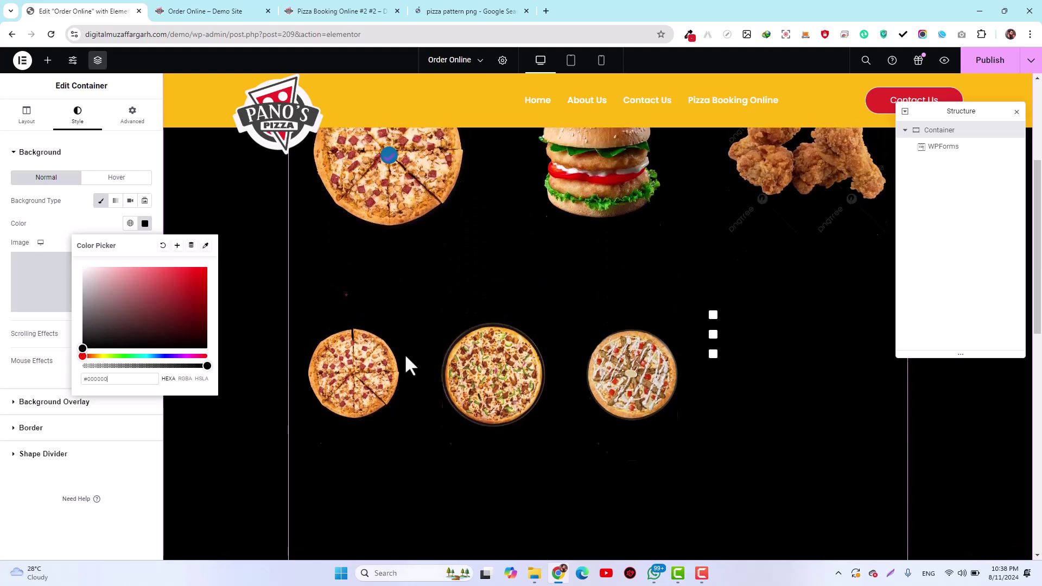
{"action": "scroll", "coordinate": [406, 356], "scroll_direction": "up", "scroll_amount": 1}
Set the form container's background color to white #FFFFFF and check the form's readability
{"action": "left_click_drag", "start_coordinate": [94, 281], "coordinate": [76, 261]}
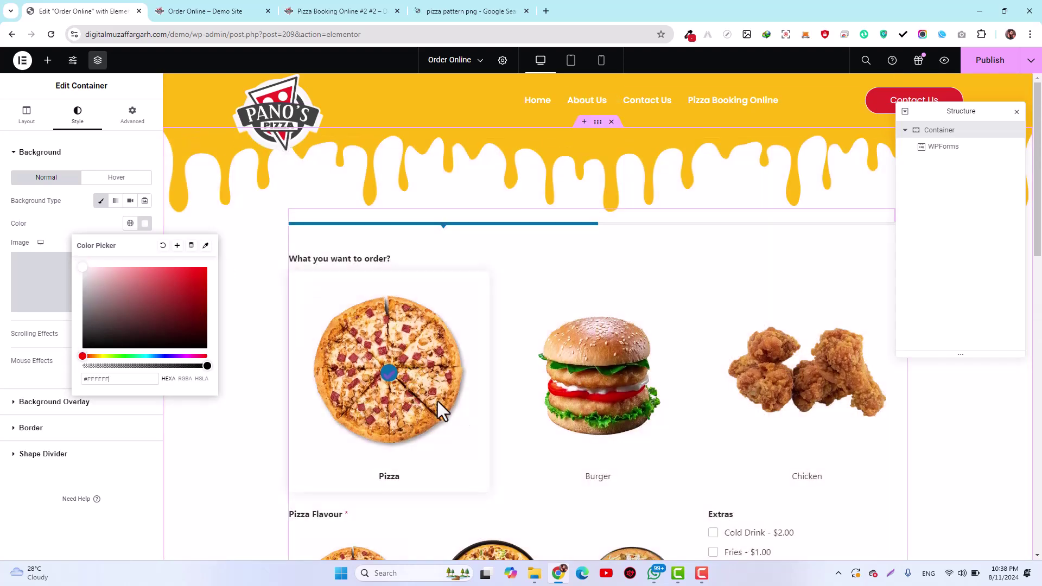
{"action": "scroll", "coordinate": [442, 450], "scroll_direction": "down", "scroll_amount": 4}
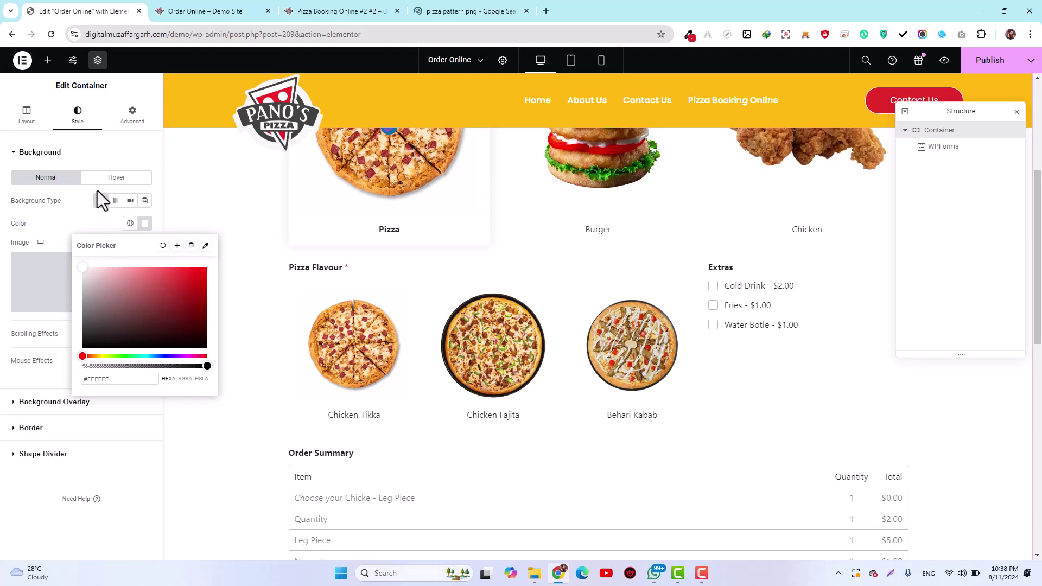
{"action": "left_click", "coordinate": [96, 142]}
Set the form container's background image to pattern.jpg from the media library and look over the form against it
{"action": "mouse_move", "coordinate": [103, 300]}
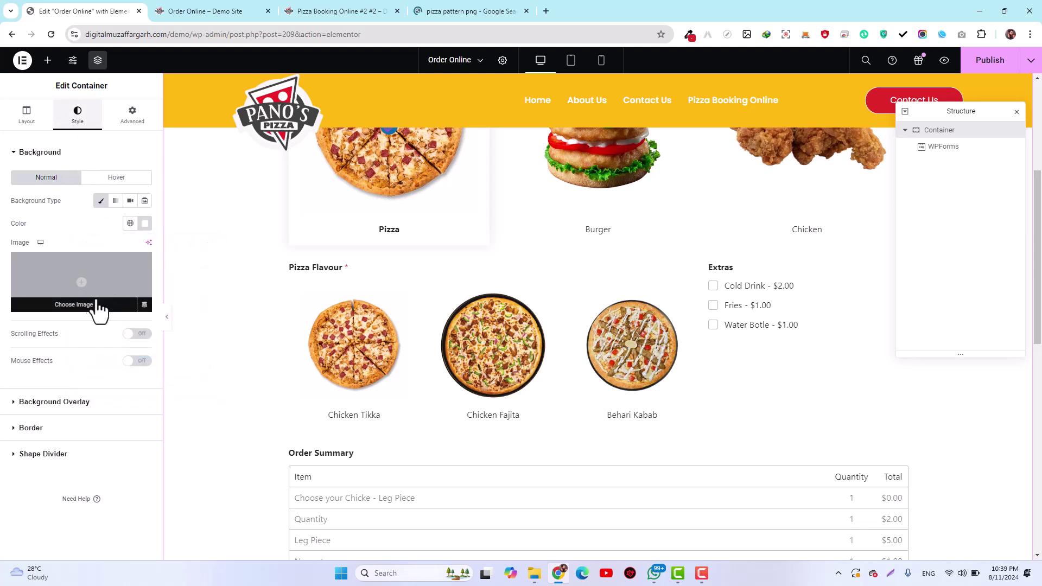
{"action": "left_click", "coordinate": [77, 307]}
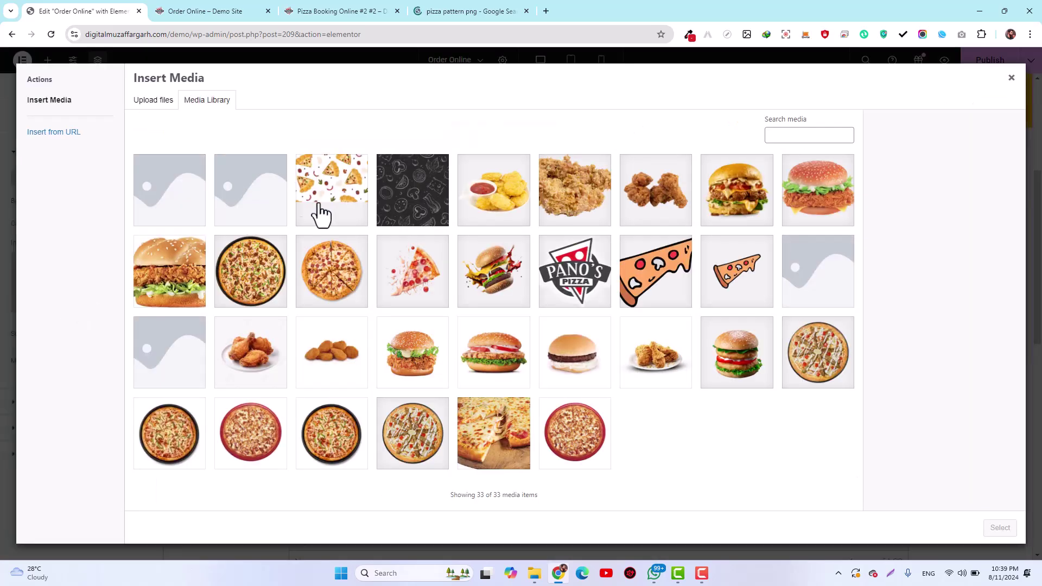
{"action": "left_click", "coordinate": [339, 193]}
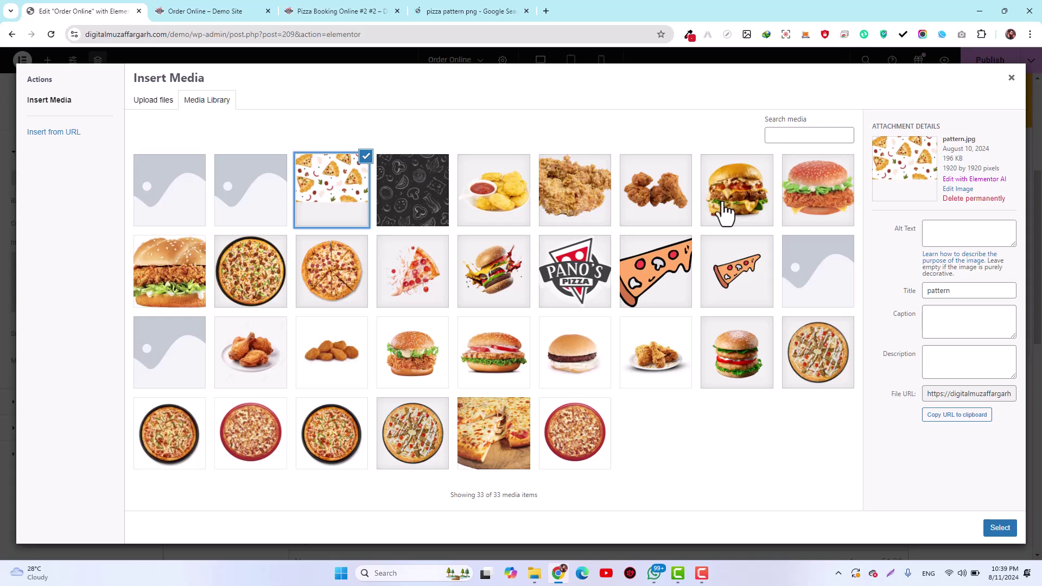
{"action": "left_click", "coordinate": [1001, 528]}
{"action": "scroll", "coordinate": [682, 426], "scroll_direction": "down", "scroll_amount": 5}
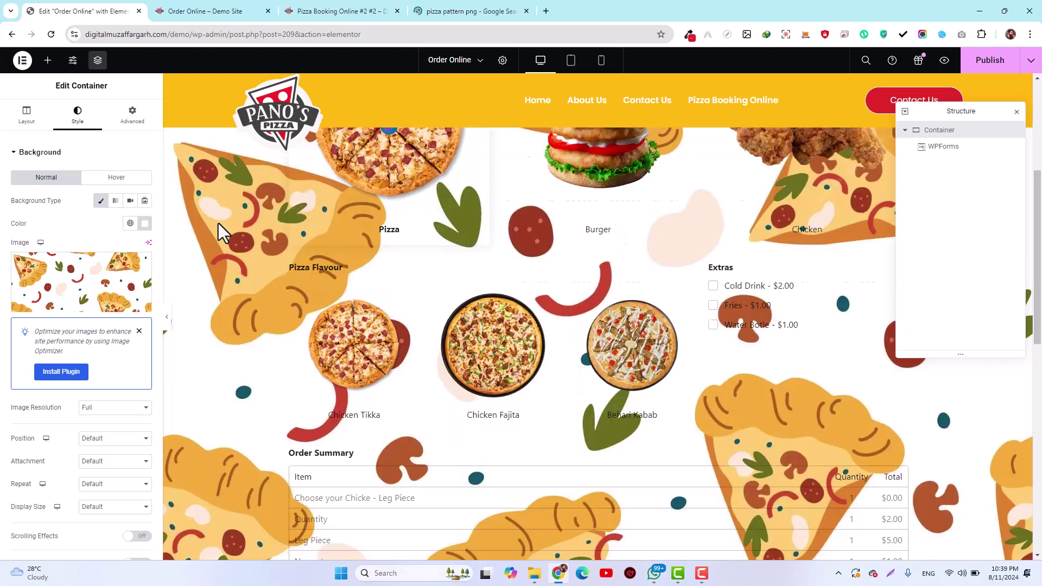
{"action": "scroll", "coordinate": [218, 223], "scroll_direction": "up", "scroll_amount": 3}
{"action": "scroll", "coordinate": [218, 223], "scroll_direction": "up", "scroll_amount": 2}
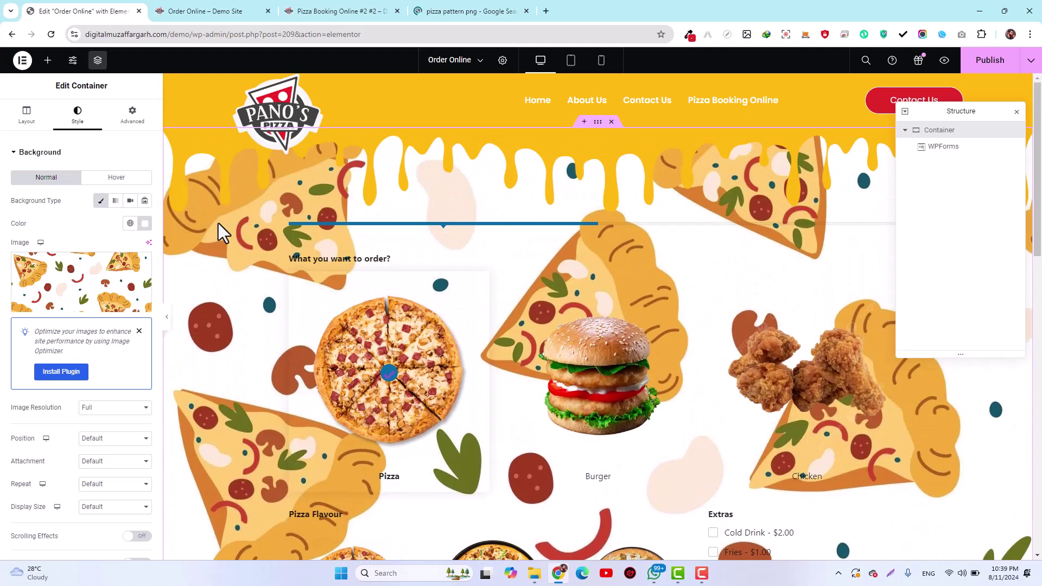
Copy the reference page's base address and open digitalmuzaffargarh.com/demo/pizza-booking-online-3 in place of the image search
{"action": "left_click", "coordinate": [318, 11]}
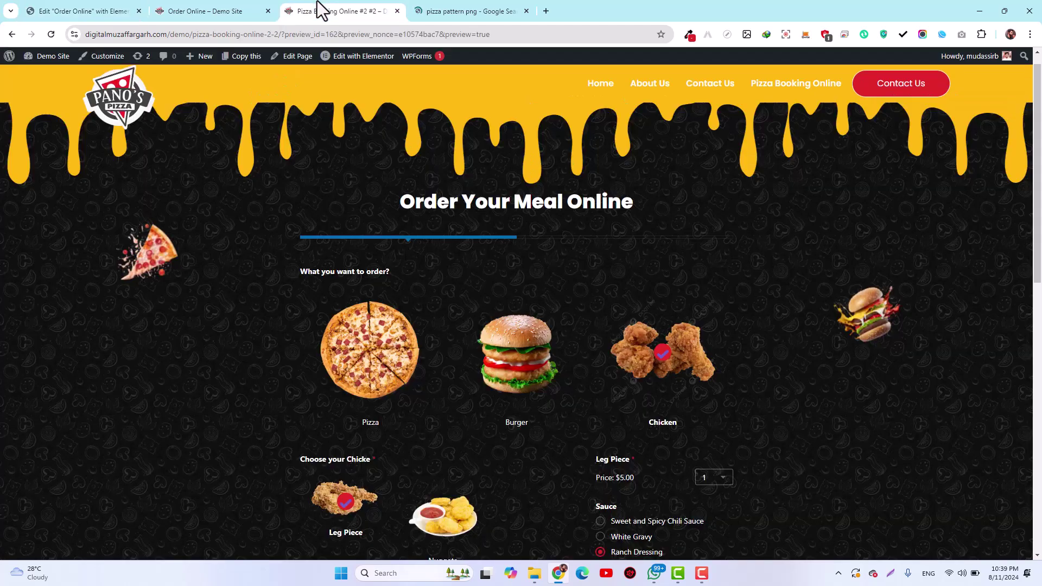
{"action": "left_click", "coordinate": [267, 36]}
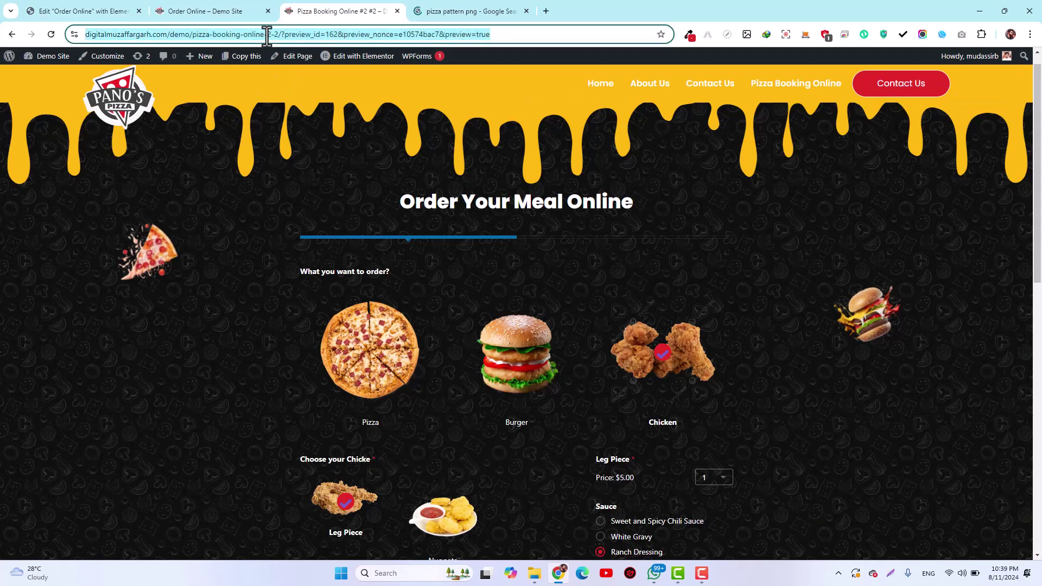
{"action": "left_click", "coordinate": [267, 36]}
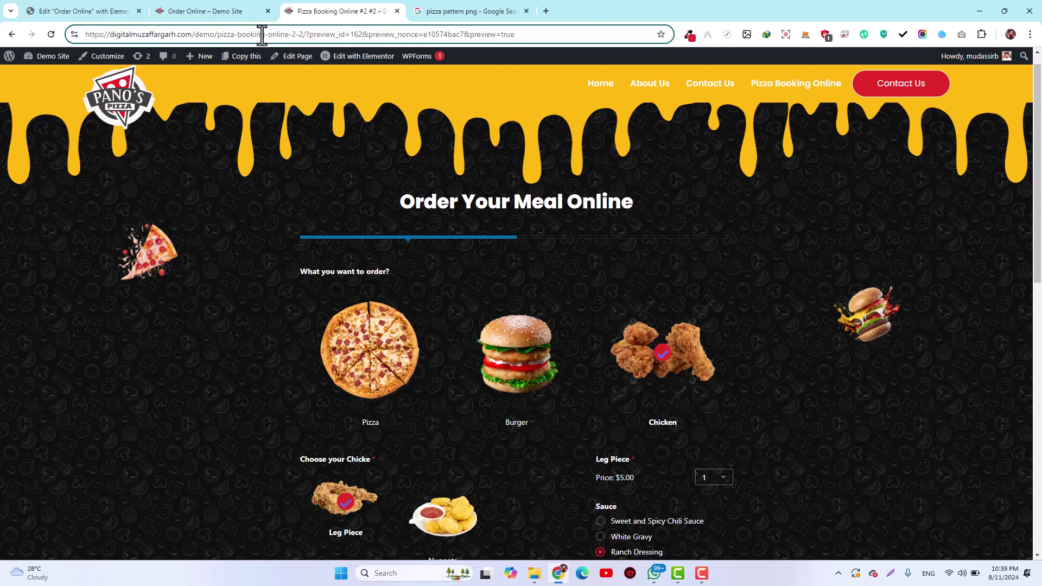
{"action": "left_click_drag", "start_coordinate": [296, 34], "coordinate": [84, 39]}
{"action": "key", "text": "ctrl+c"}
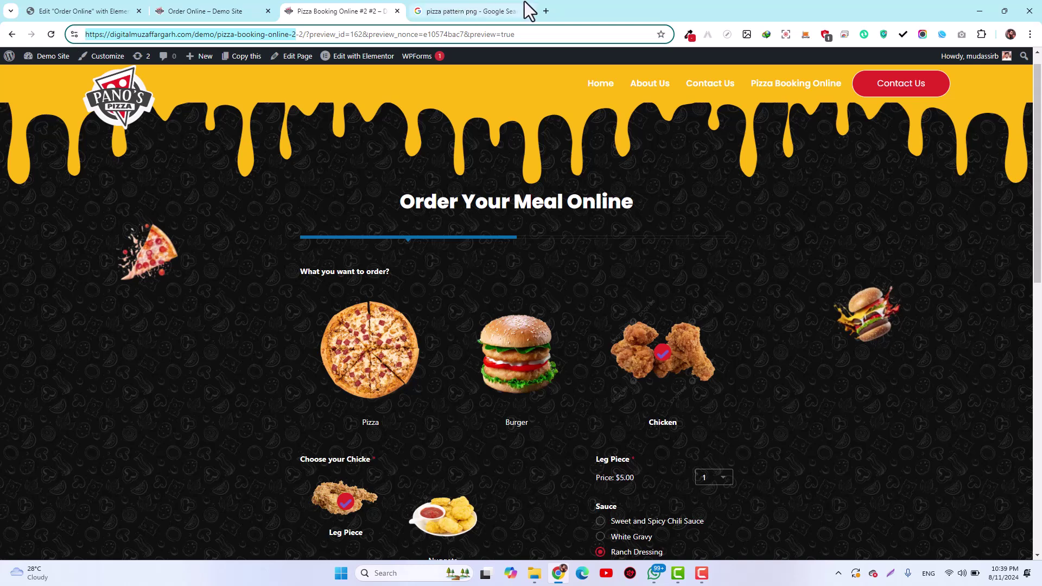
{"action": "left_click", "coordinate": [486, 11]}
{"action": "left_click", "coordinate": [465, 32]}
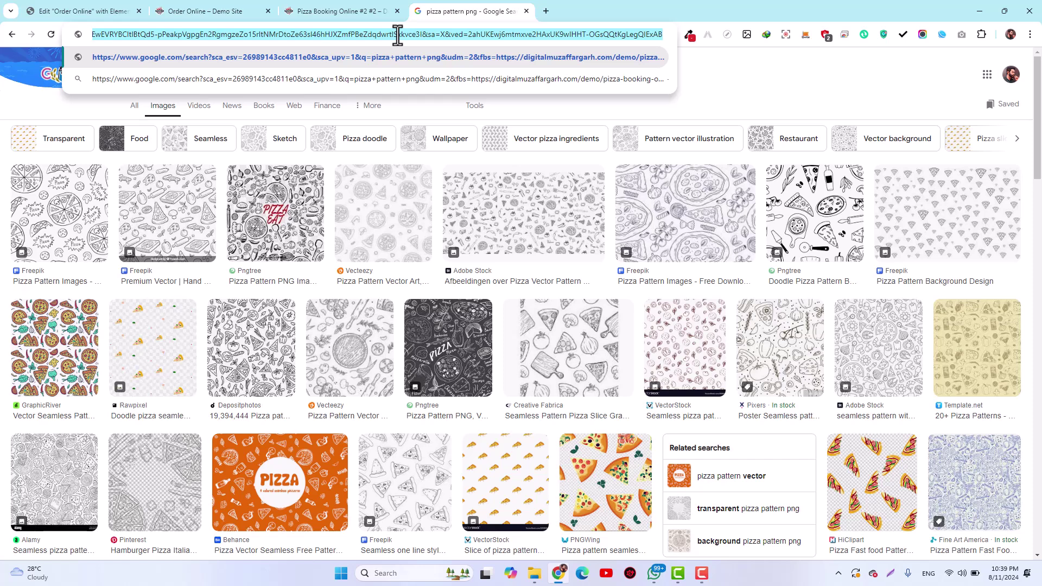
{"action": "key", "text": "ctrl+v"}
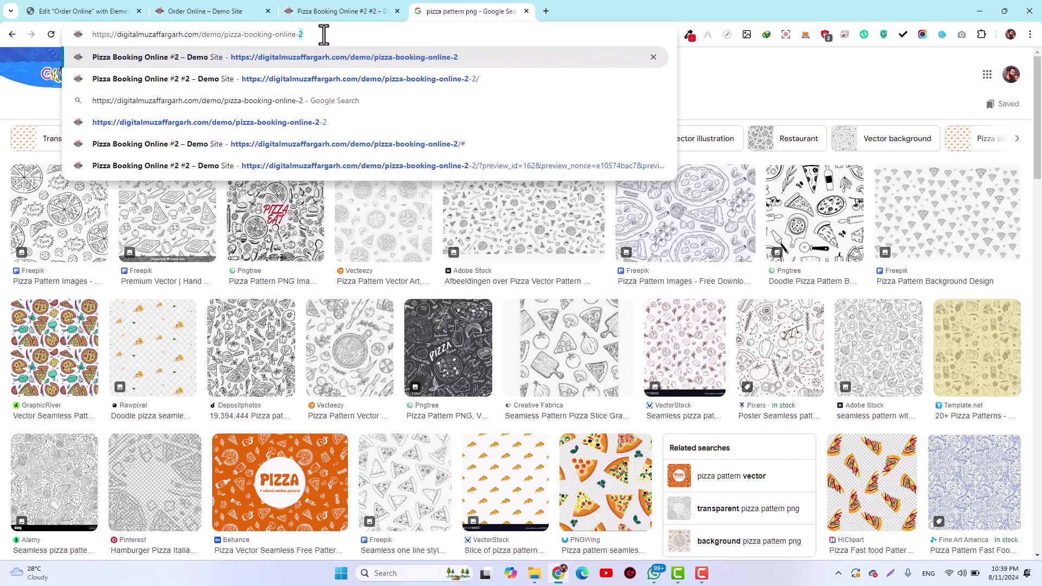
{"action": "type", "text": "3"}
{"action": "key", "text": "Return"}
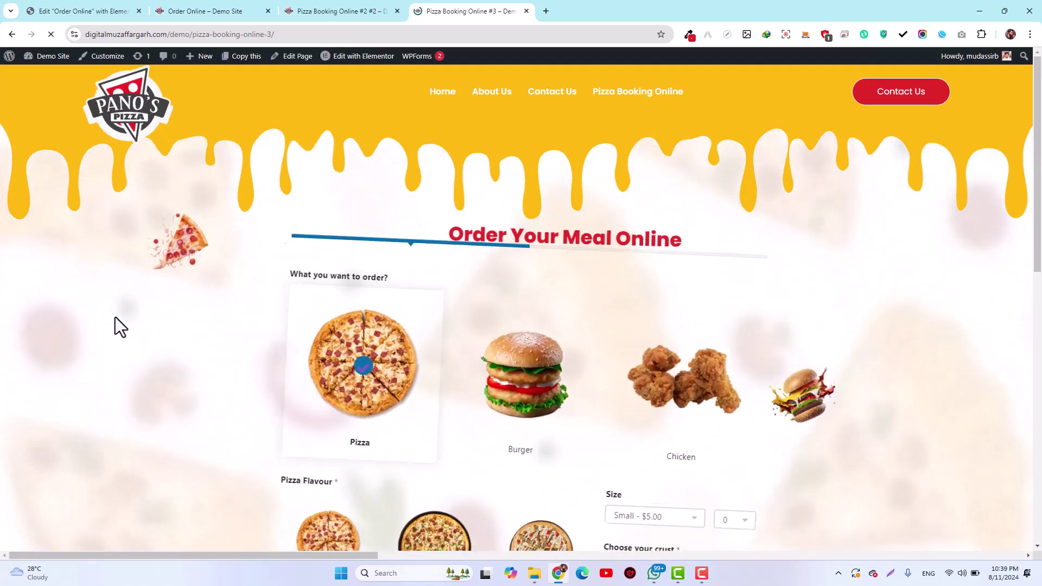
Examine the Pizza Booking Online #3 page's pizza pattern background, drops dividers and form from top to bottom
{"action": "scroll", "coordinate": [115, 317], "scroll_direction": "down", "scroll_amount": 6}
{"action": "scroll", "coordinate": [115, 317], "scroll_direction": "down", "scroll_amount": 1}
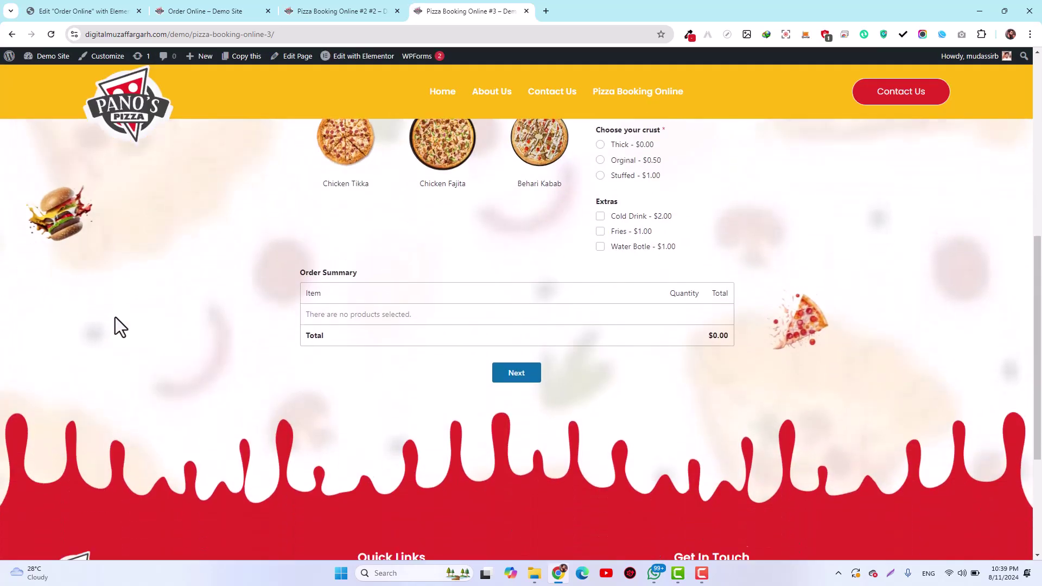
{"action": "scroll", "coordinate": [115, 373], "scroll_direction": "up", "scroll_amount": 7}
{"action": "scroll", "coordinate": [76, 364], "scroll_direction": "up", "scroll_amount": 5}
{"action": "scroll", "coordinate": [76, 363], "scroll_direction": "down", "scroll_amount": 4}
{"action": "scroll", "coordinate": [134, 295], "scroll_direction": "down", "scroll_amount": 3}
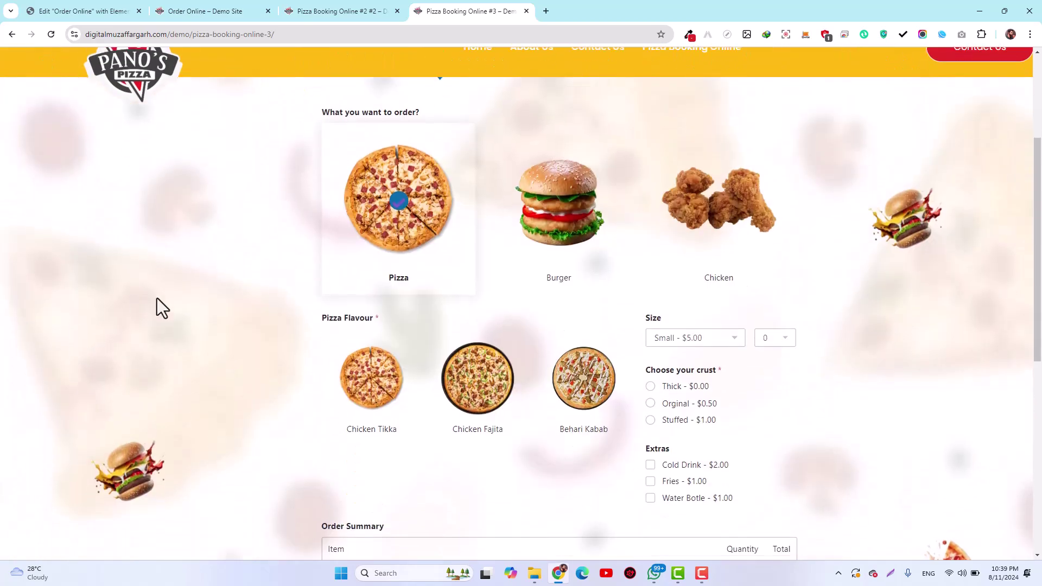
{"action": "scroll", "coordinate": [121, 330], "scroll_direction": "up", "scroll_amount": 4}
{"action": "scroll", "coordinate": [120, 330], "scroll_direction": "down", "scroll_amount": 1}
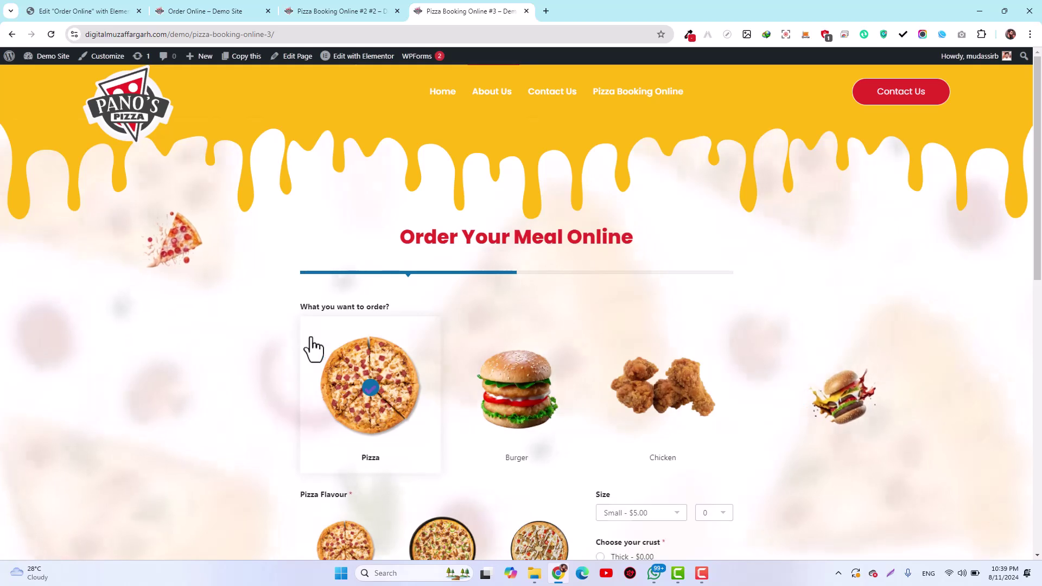
{"action": "left_click", "coordinate": [361, 333]}
{"action": "scroll", "coordinate": [361, 333], "scroll_direction": "down", "scroll_amount": 3}
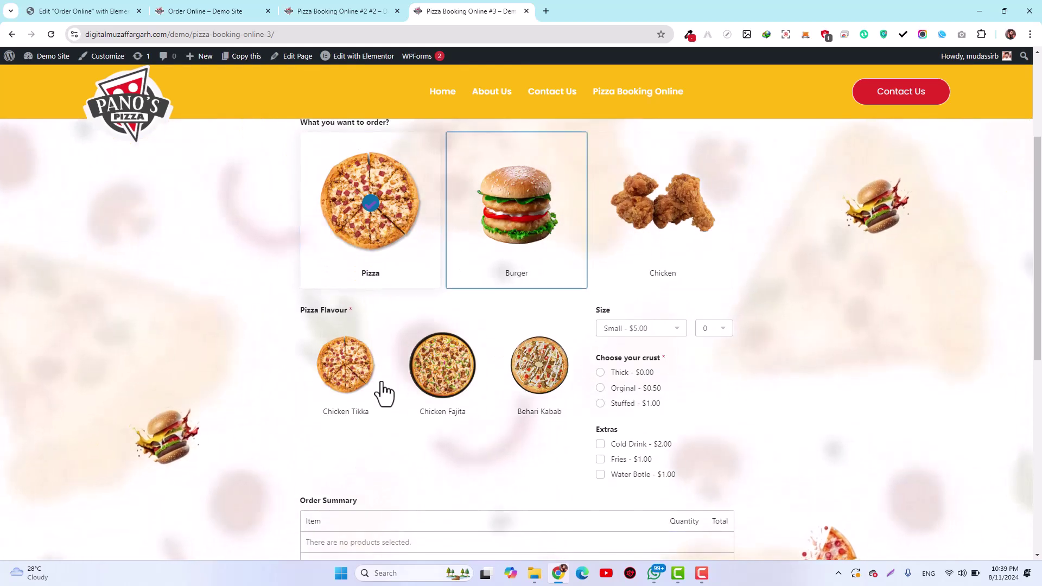
Return to the Order Online editor and set the background image resolution to Thumbnail, checking the pattern behind the form
{"action": "left_click", "coordinate": [79, 10]}
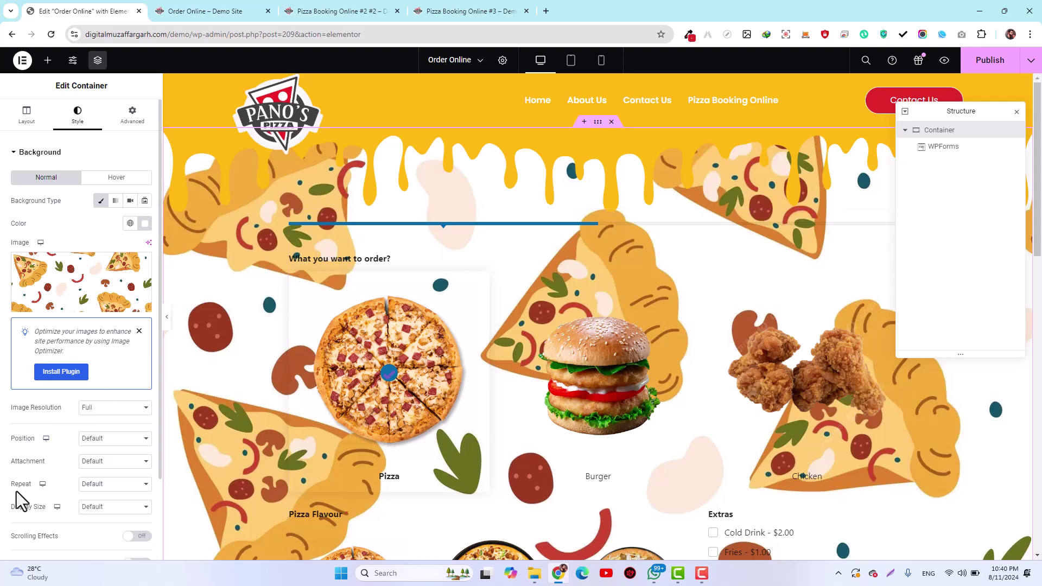
{"action": "scroll", "coordinate": [16, 499], "scroll_direction": "down", "scroll_amount": 2}
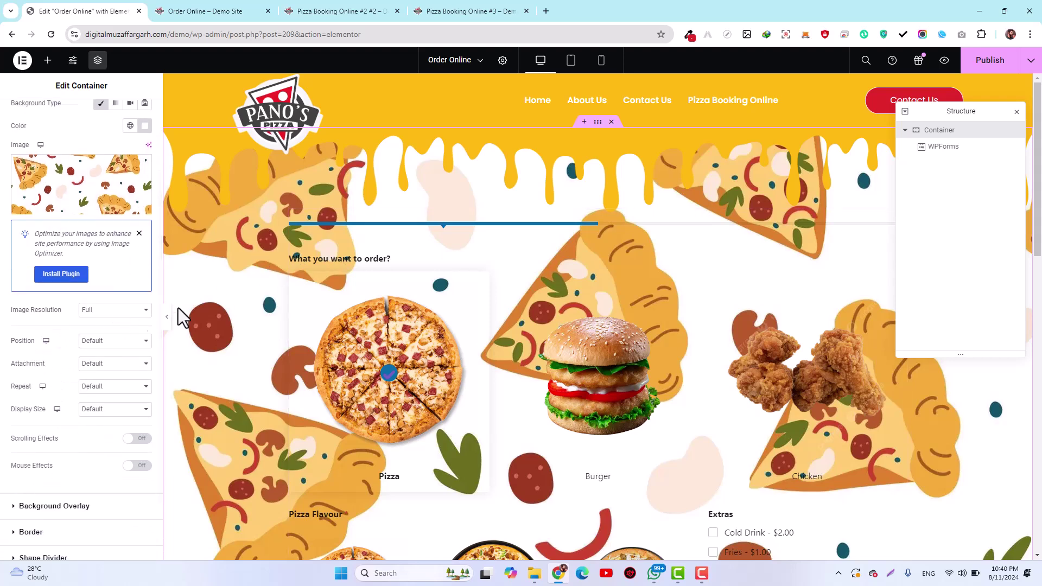
{"action": "left_click", "coordinate": [103, 312]}
{"action": "left_click", "coordinate": [101, 323]}
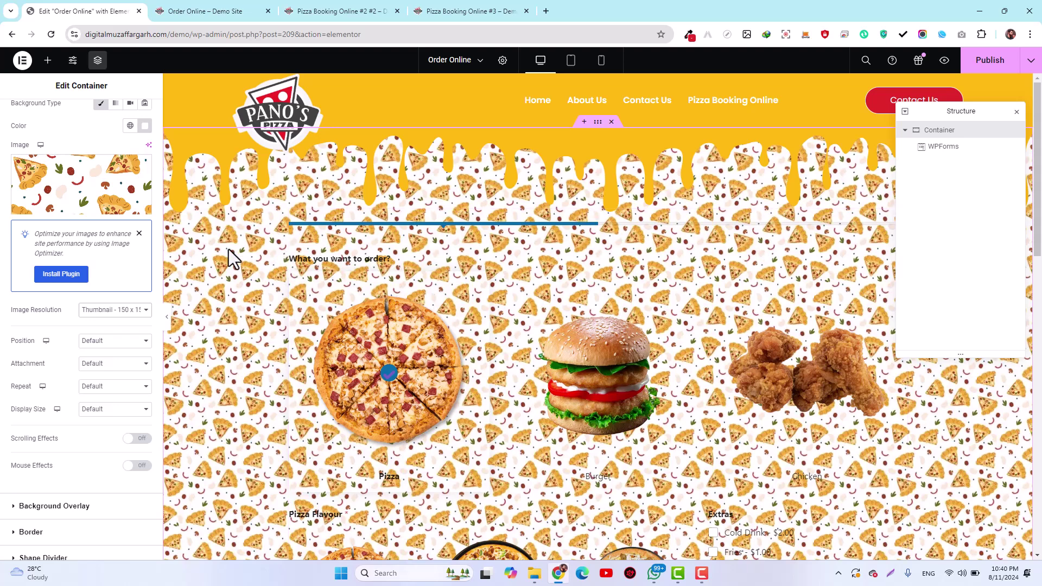
{"action": "scroll", "coordinate": [229, 249], "scroll_direction": "down", "scroll_amount": 2}
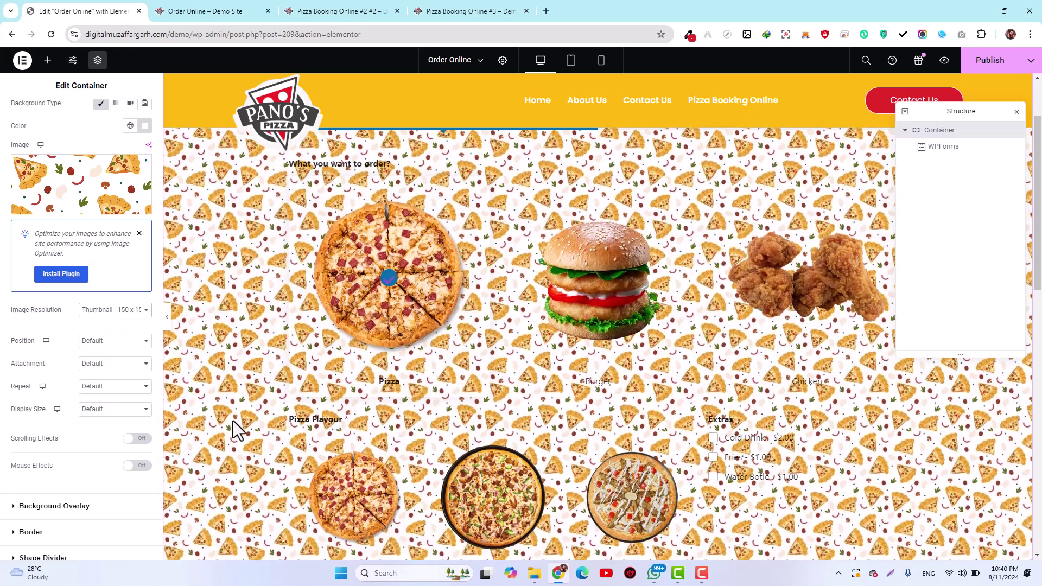
{"action": "scroll", "coordinate": [233, 421], "scroll_direction": "down", "scroll_amount": 1}
{"action": "scroll", "coordinate": [43, 410], "scroll_direction": "down", "scroll_amount": 1}
{"action": "scroll", "coordinate": [43, 418], "scroll_direction": "down", "scroll_amount": 1}
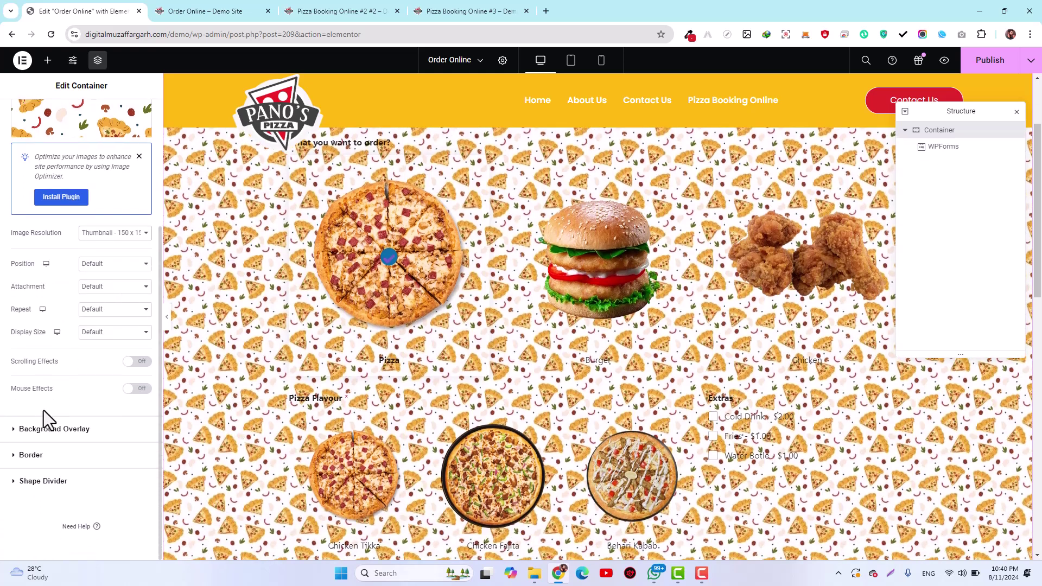
Try a Fade In blur scrolling effect at level 11 on the container background, and turn scrolling effects off again
{"action": "left_click", "coordinate": [137, 362]}
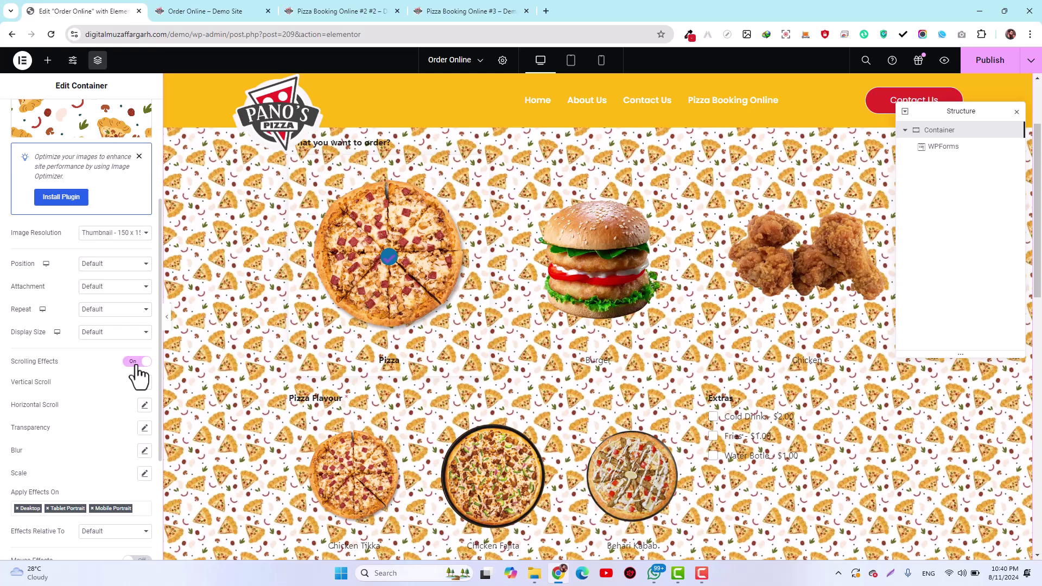
{"action": "scroll", "coordinate": [47, 455], "scroll_direction": "down", "scroll_amount": 1}
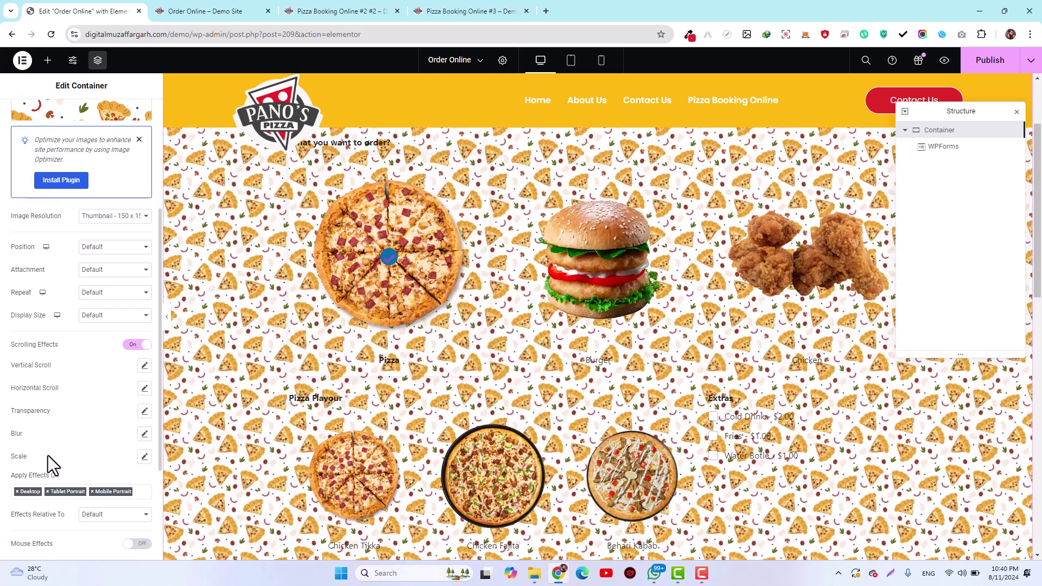
{"action": "left_click", "coordinate": [144, 434]}
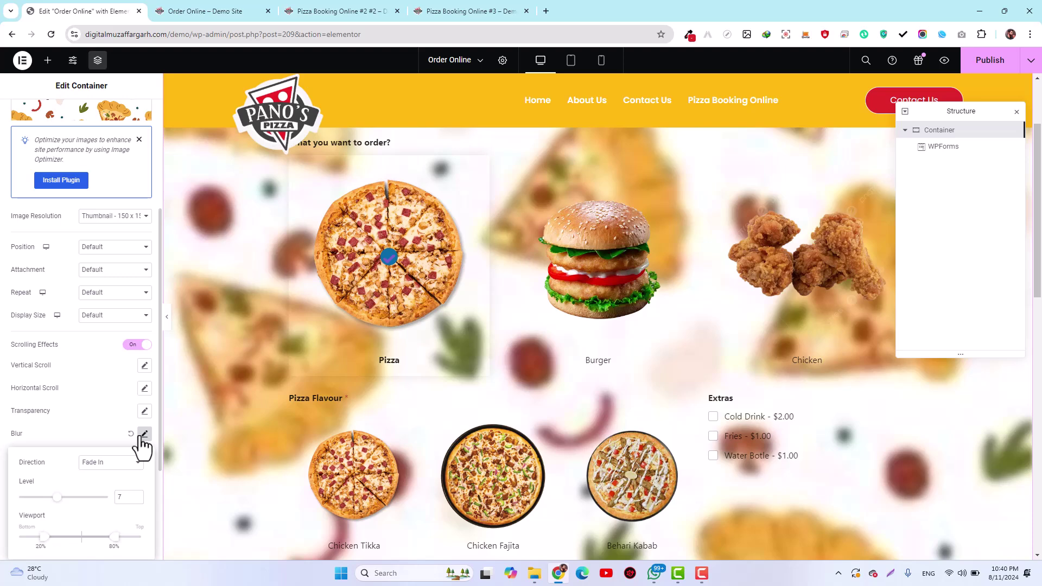
{"action": "scroll", "coordinate": [66, 427], "scroll_direction": "down", "scroll_amount": 3}
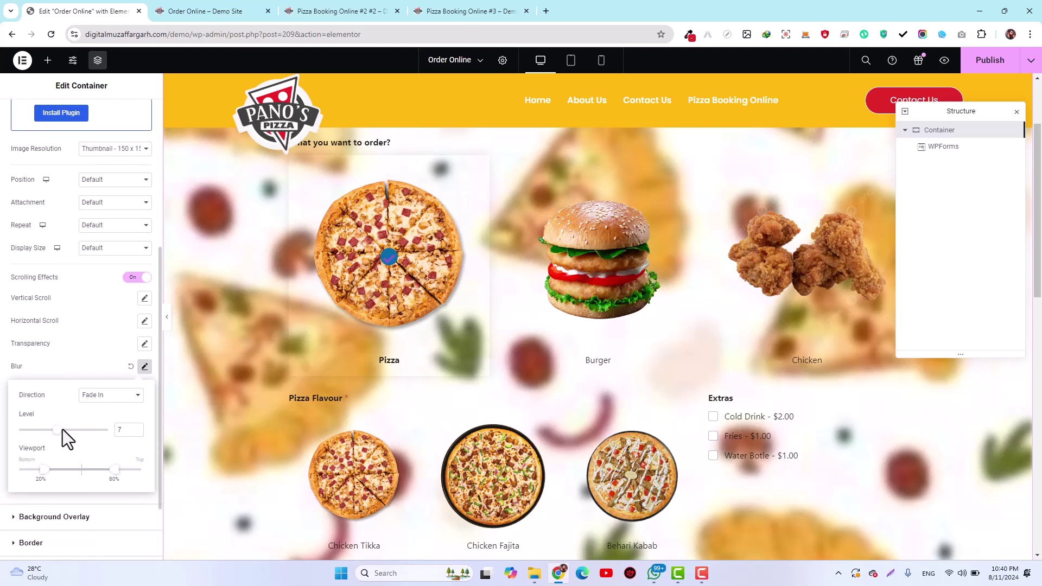
{"action": "left_click_drag", "start_coordinate": [58, 430], "coordinate": [84, 434]}
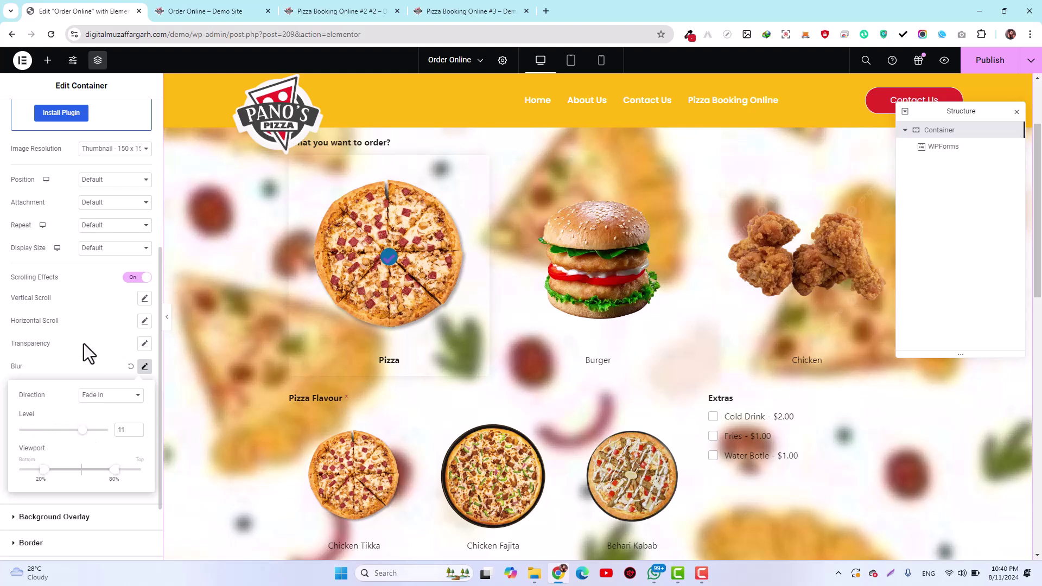
{"action": "left_click", "coordinate": [133, 367]}
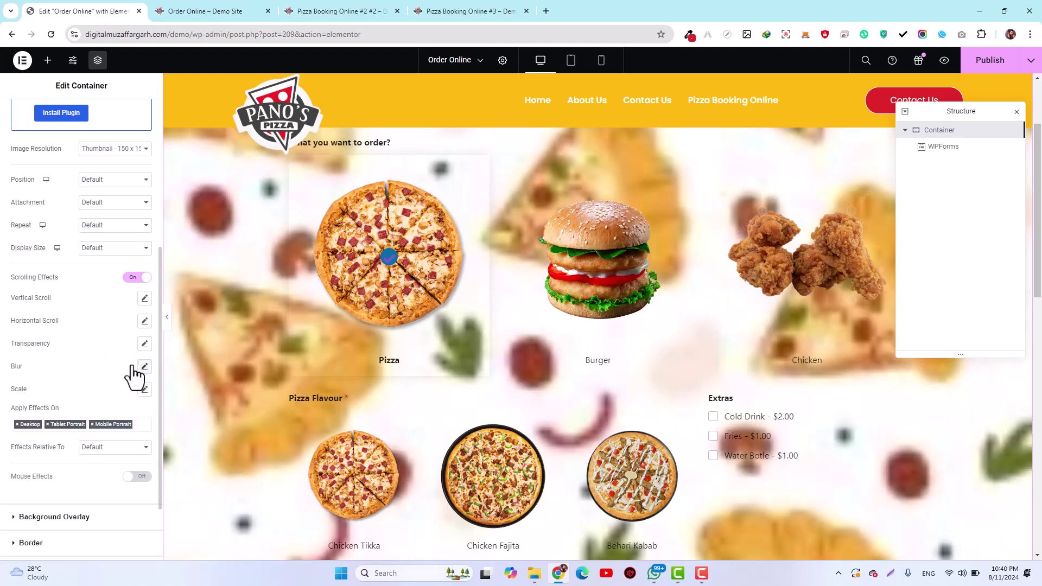
{"action": "left_click", "coordinate": [135, 279]}
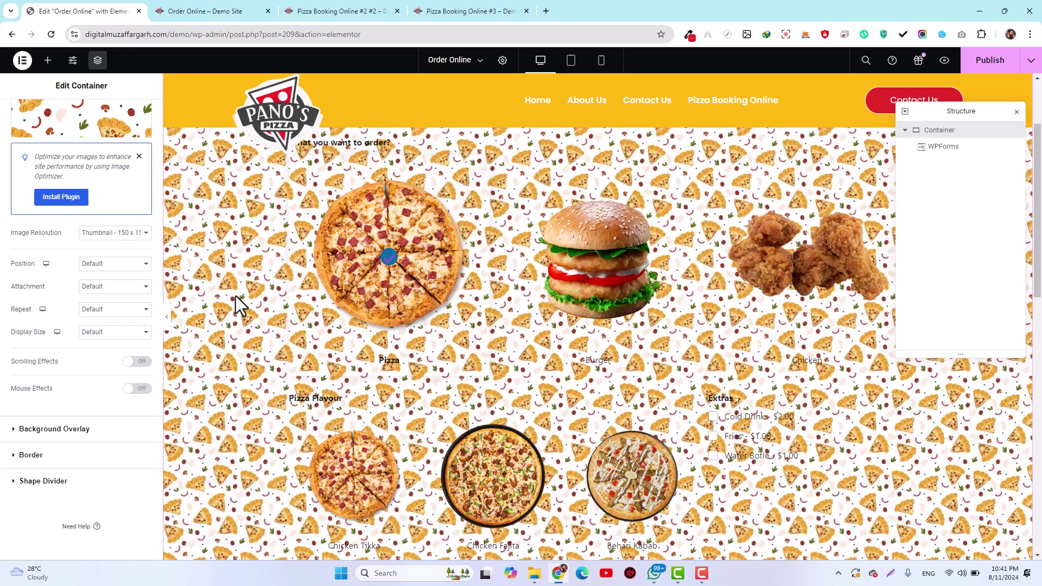
Add a Classic background overlay to the form container with white #FFFFFF as its color
{"action": "left_click", "coordinate": [27, 432]}
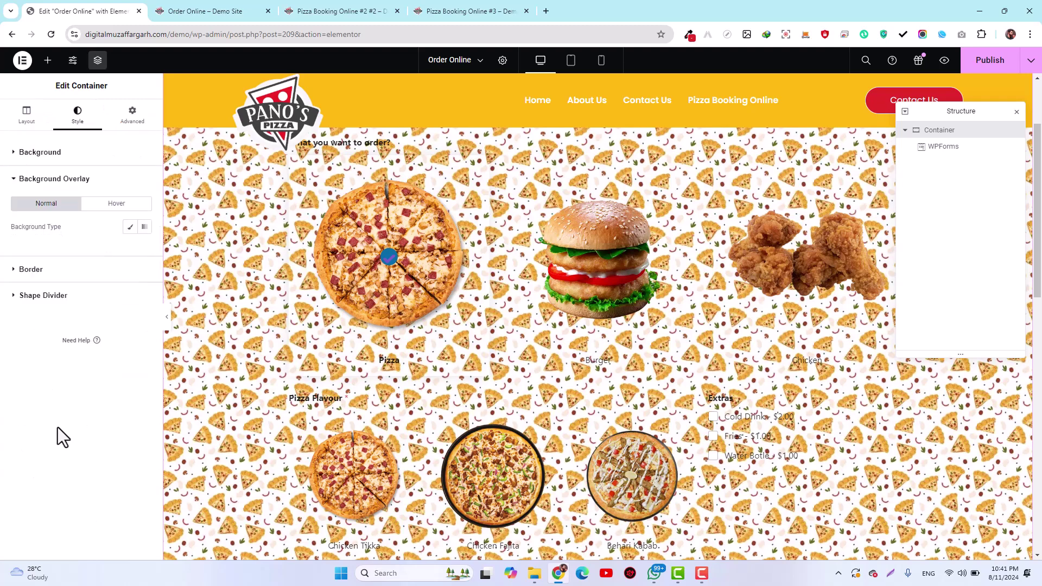
{"action": "left_click", "coordinate": [130, 228]}
{"action": "left_click", "coordinate": [144, 250]}
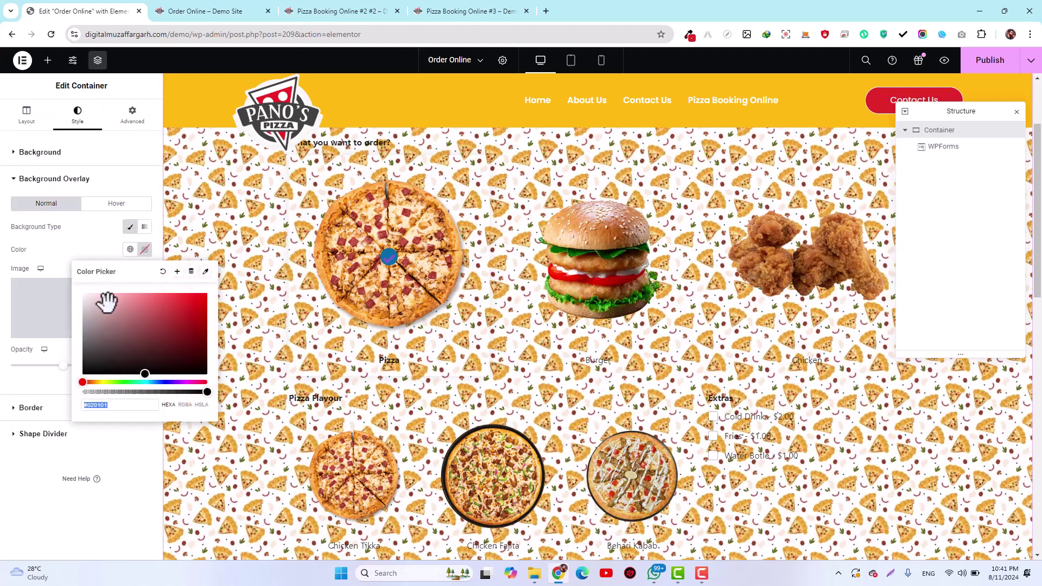
{"action": "left_click", "coordinate": [95, 300]}
{"action": "left_click_drag", "start_coordinate": [83, 295], "coordinate": [82, 293]}
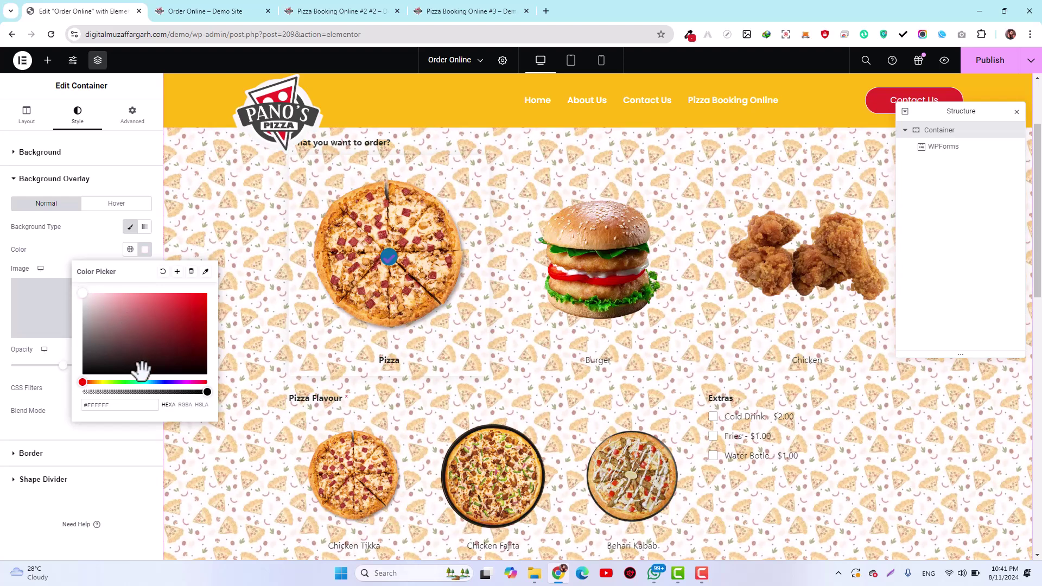
{"action": "left_click", "coordinate": [5, 383]}
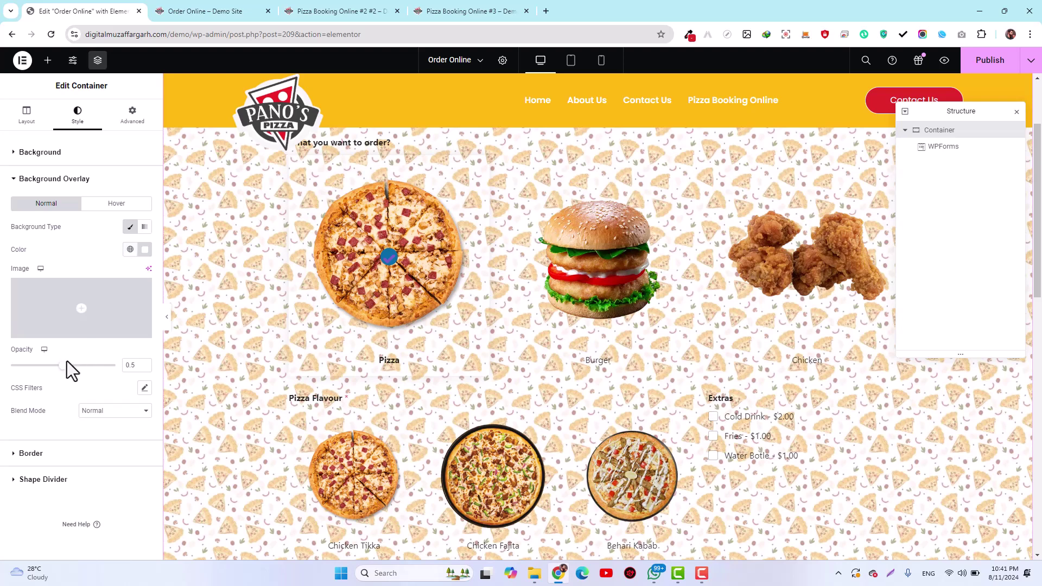
Set the background overlay's opacity to 0.91, checking the form's readability against the pattern
{"action": "left_click_drag", "start_coordinate": [66, 366], "coordinate": [101, 379]}
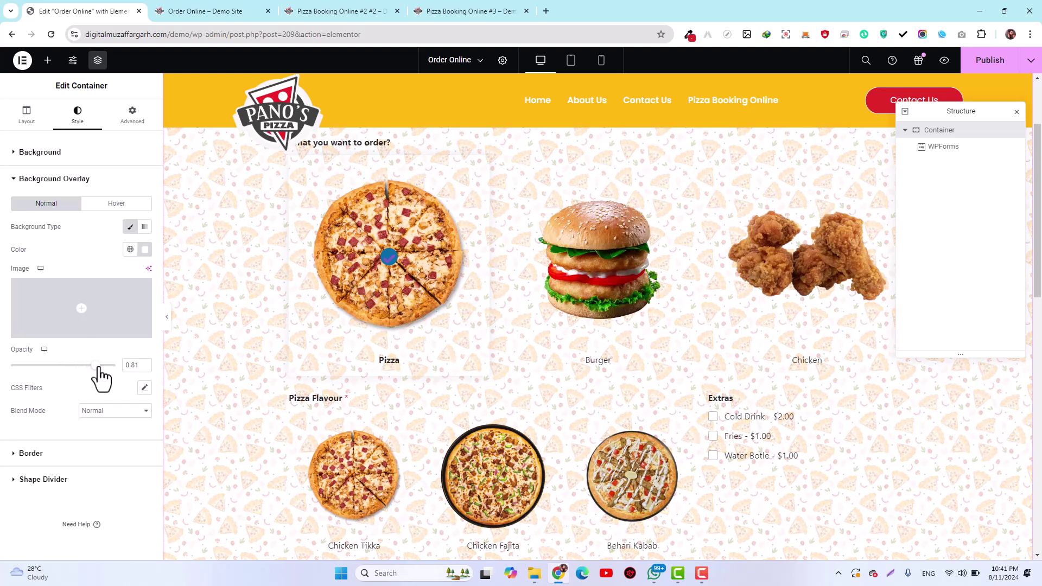
{"action": "scroll", "coordinate": [400, 386], "scroll_direction": "down", "scroll_amount": 7}
{"action": "scroll", "coordinate": [287, 357], "scroll_direction": "up", "scroll_amount": 7}
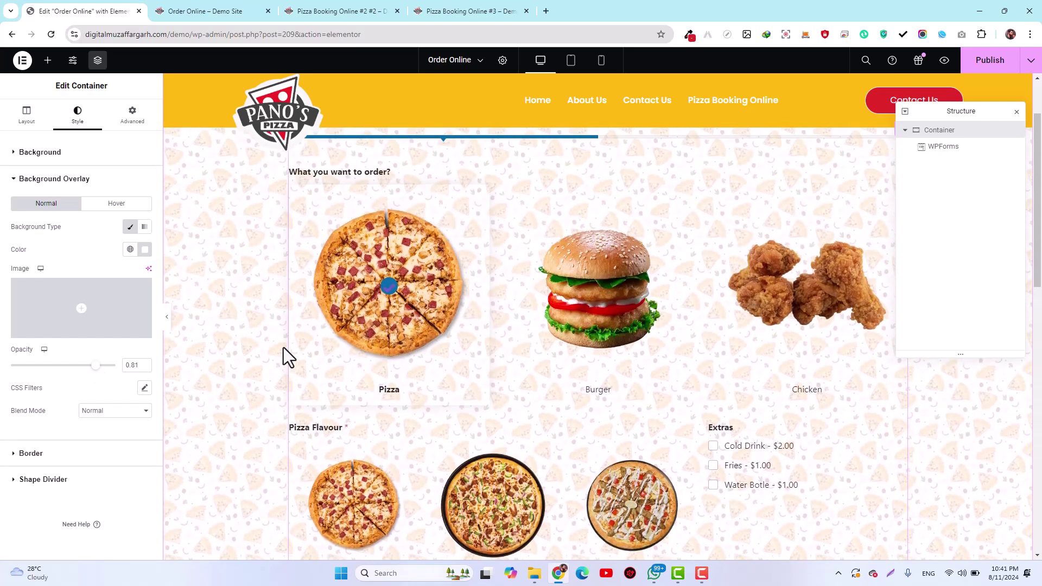
{"action": "left_click_drag", "start_coordinate": [98, 369], "coordinate": [108, 371]}
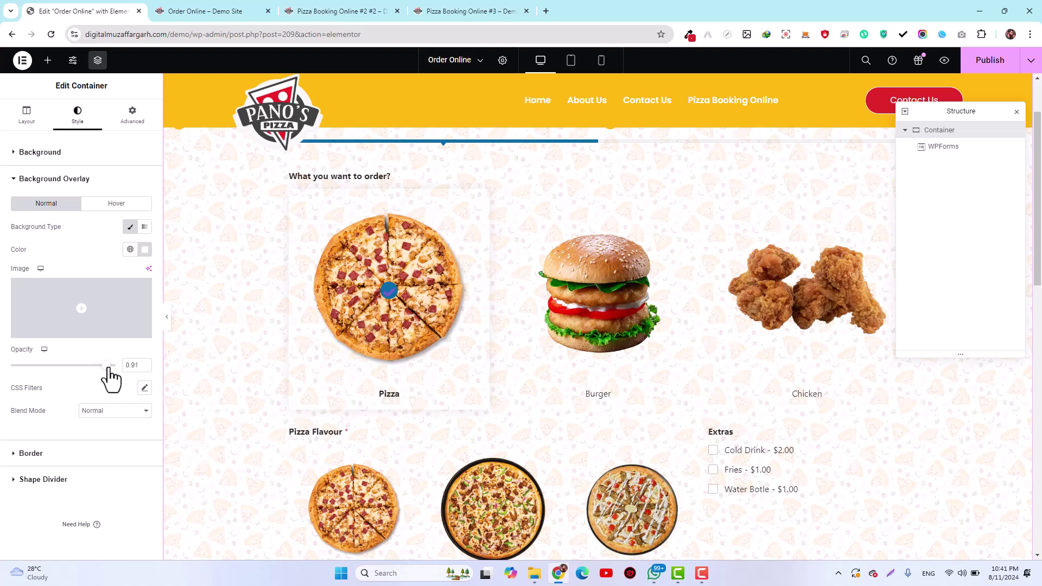
Review the faded pattern behind the order form and compare it with the Pizza Booking Online #3 page's background
{"action": "scroll", "coordinate": [328, 427], "scroll_direction": "down", "scroll_amount": 7}
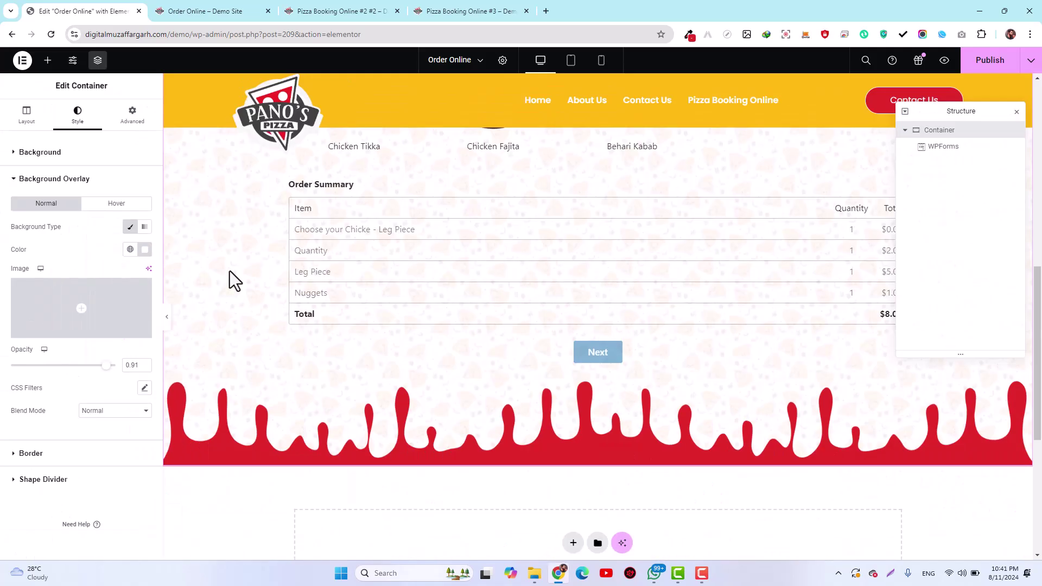
{"action": "scroll", "coordinate": [230, 271], "scroll_direction": "up", "scroll_amount": 8}
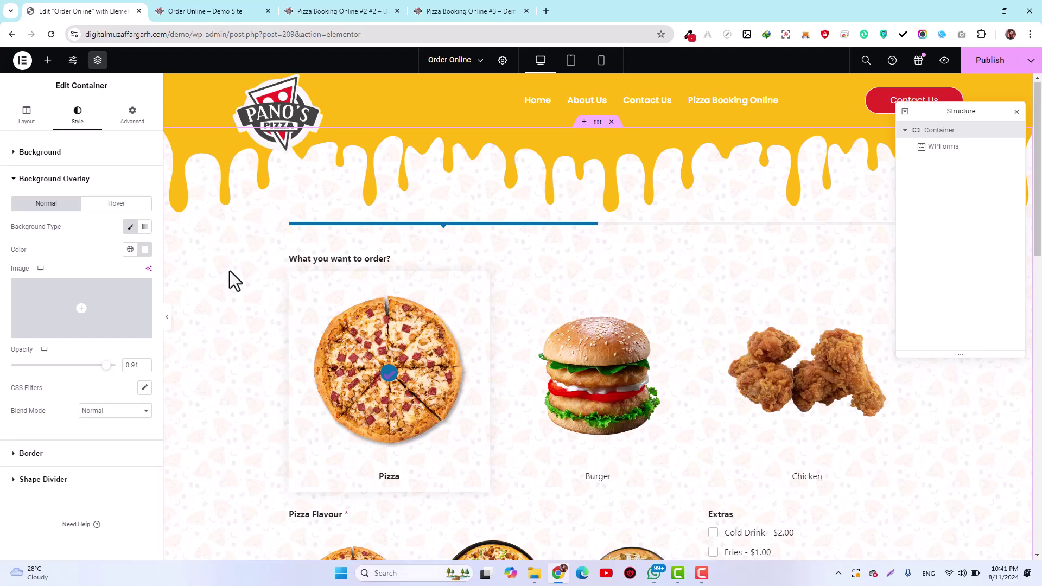
{"action": "scroll", "coordinate": [230, 271], "scroll_direction": "down", "scroll_amount": 7}
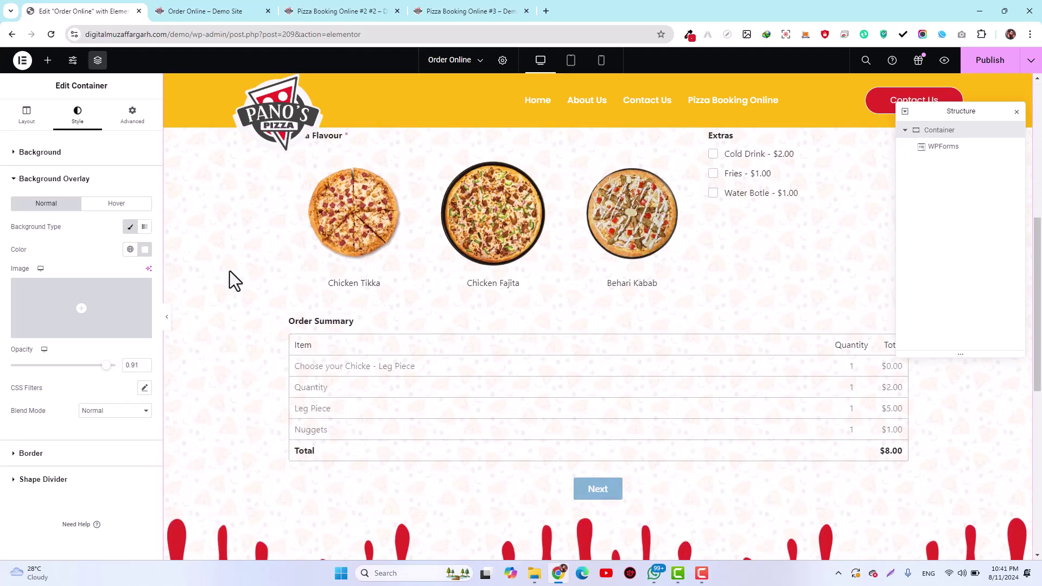
{"action": "left_click", "coordinate": [464, 10]}
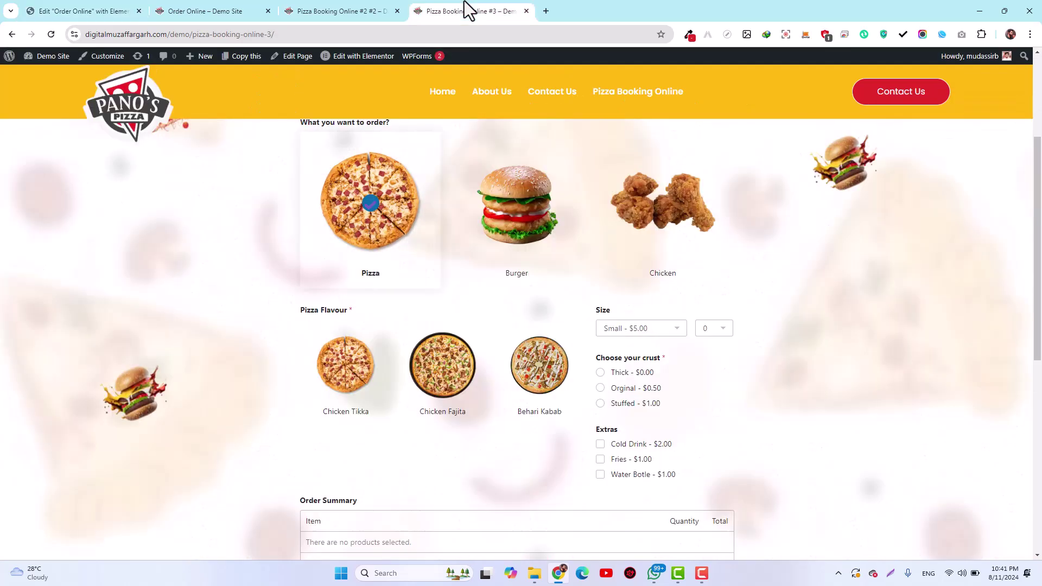
{"action": "left_click", "coordinate": [84, 10]}
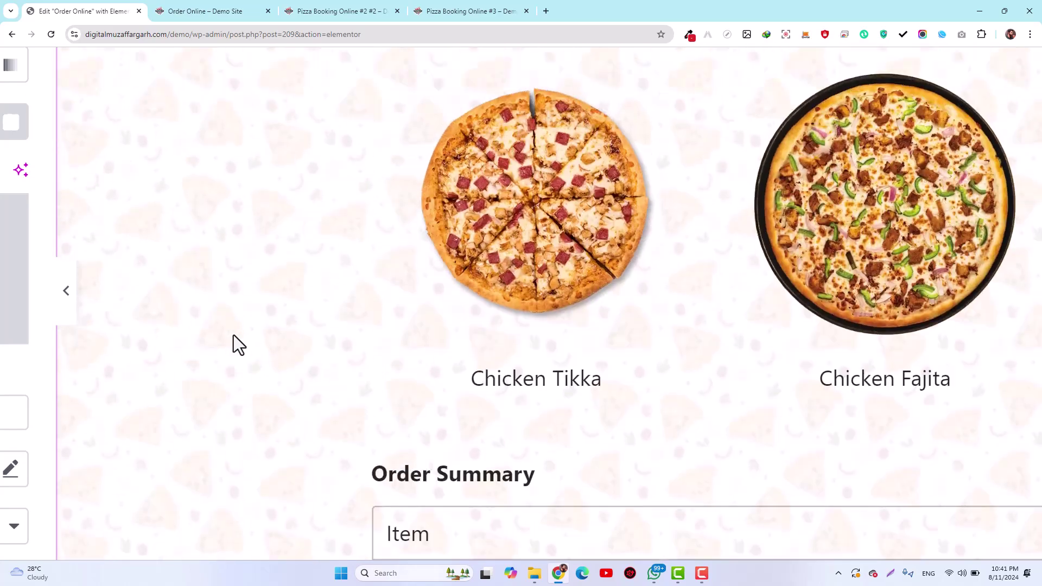
{"action": "scroll", "coordinate": [233, 334], "scroll_direction": "up", "scroll_amount": 5}
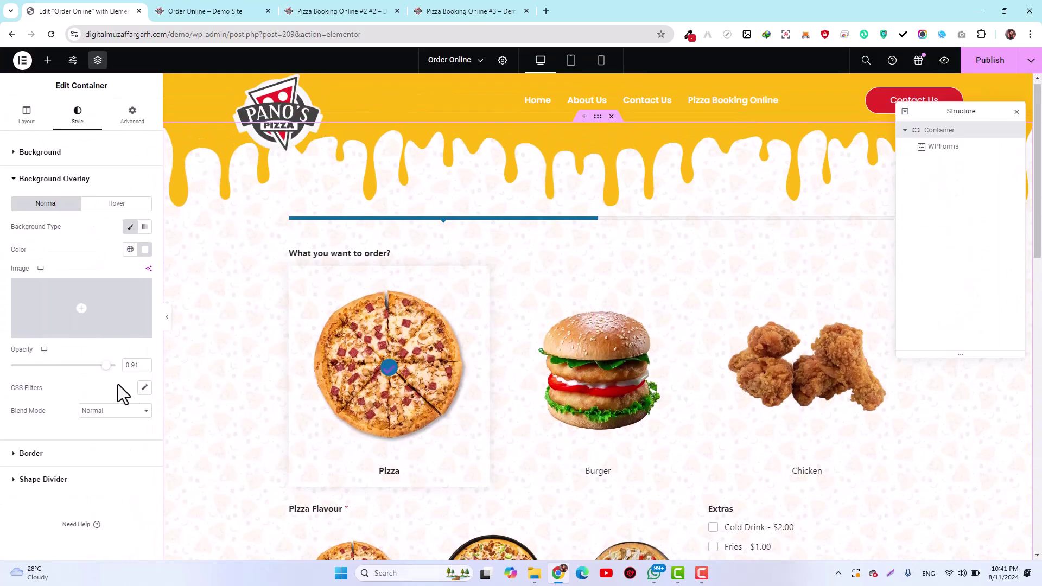
Try the Blur CSS filter on the container's background overlay and return it to 0
{"action": "left_click", "coordinate": [144, 389]}
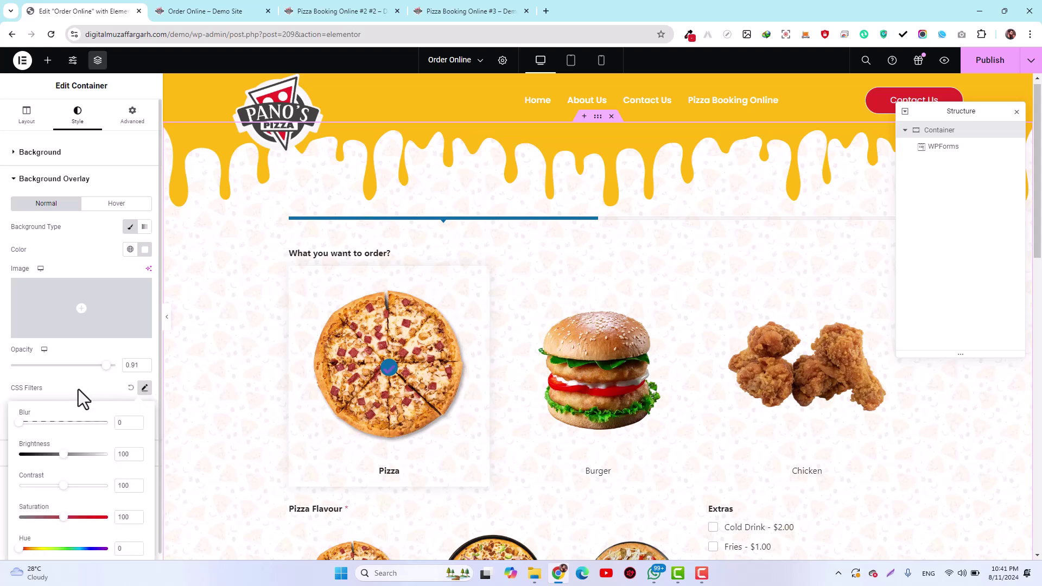
{"action": "left_click_drag", "start_coordinate": [19, 416], "coordinate": [70, 416]}
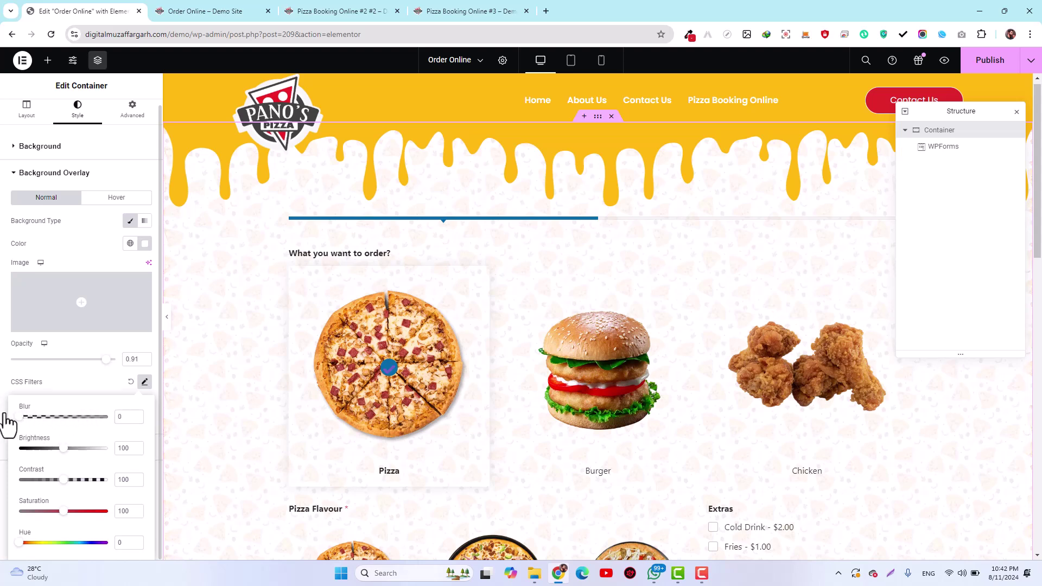
{"action": "left_click", "coordinate": [4, 417]}
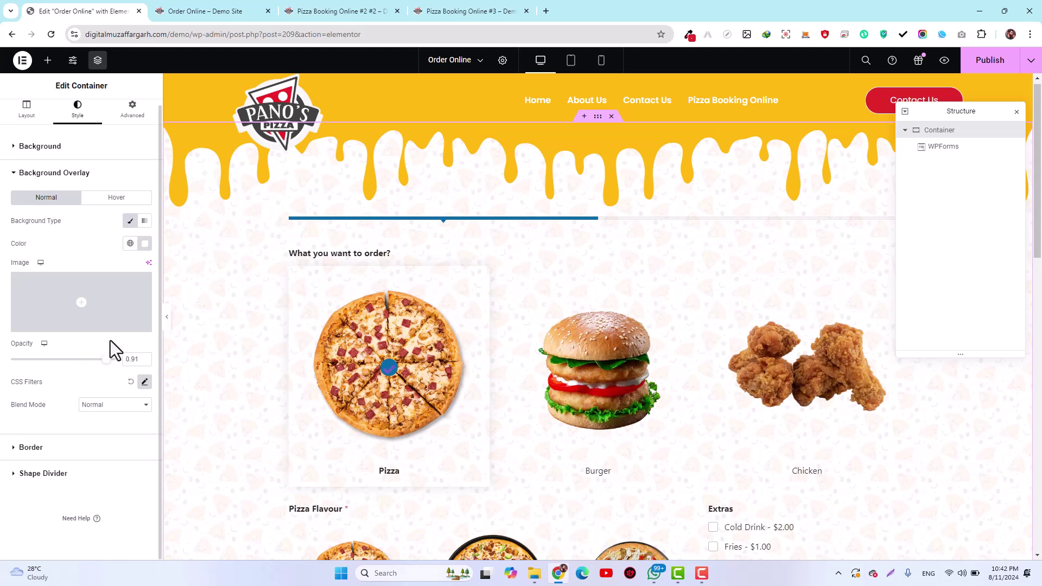
{"action": "scroll", "coordinate": [115, 350], "scroll_direction": "up", "scroll_amount": 1}
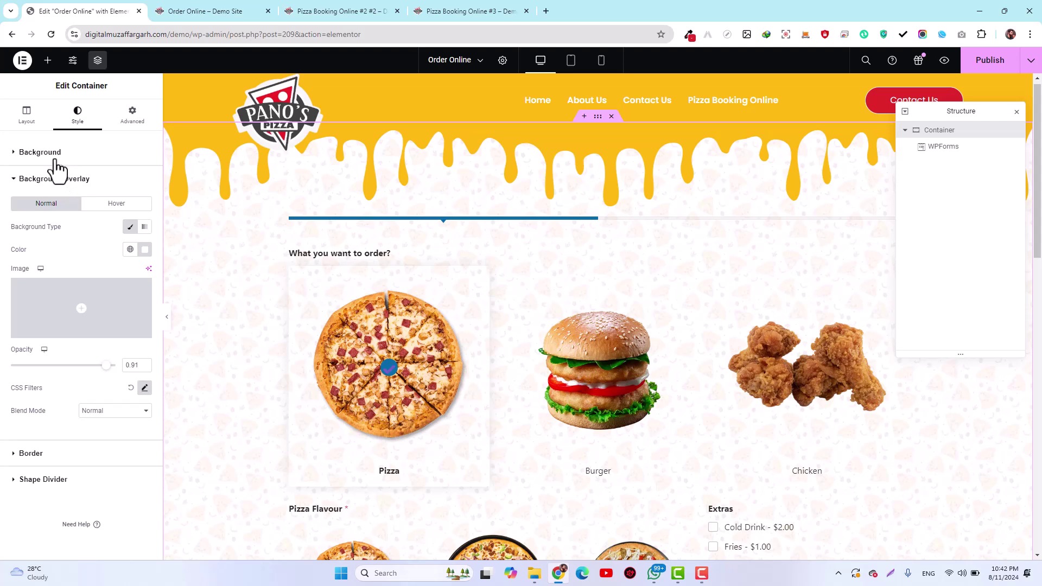
Try the Full image resolution for the container's background image, checking the larger pattern behind the form
{"action": "left_click", "coordinate": [40, 152]}
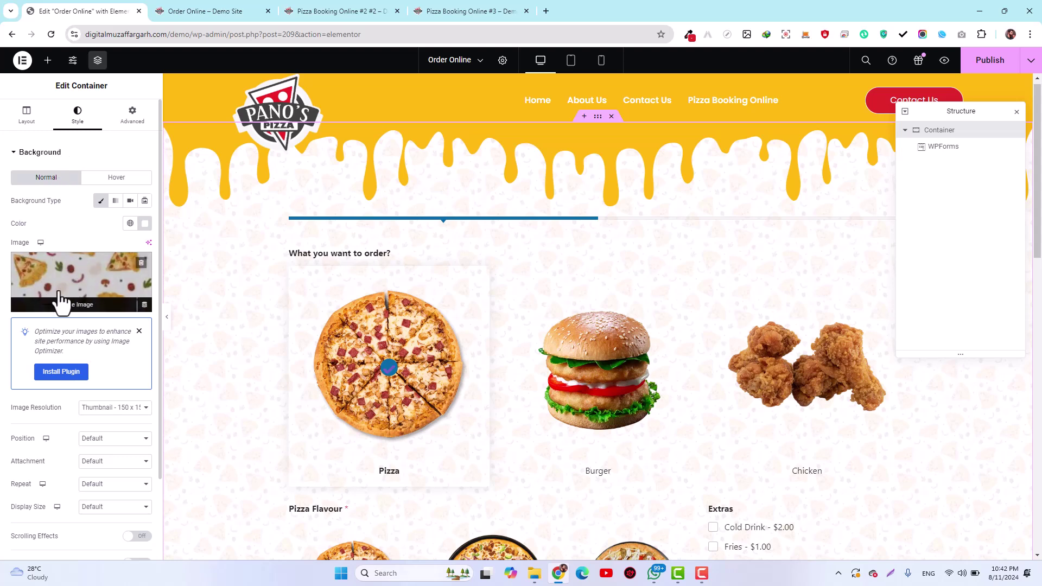
{"action": "left_click", "coordinate": [97, 408]}
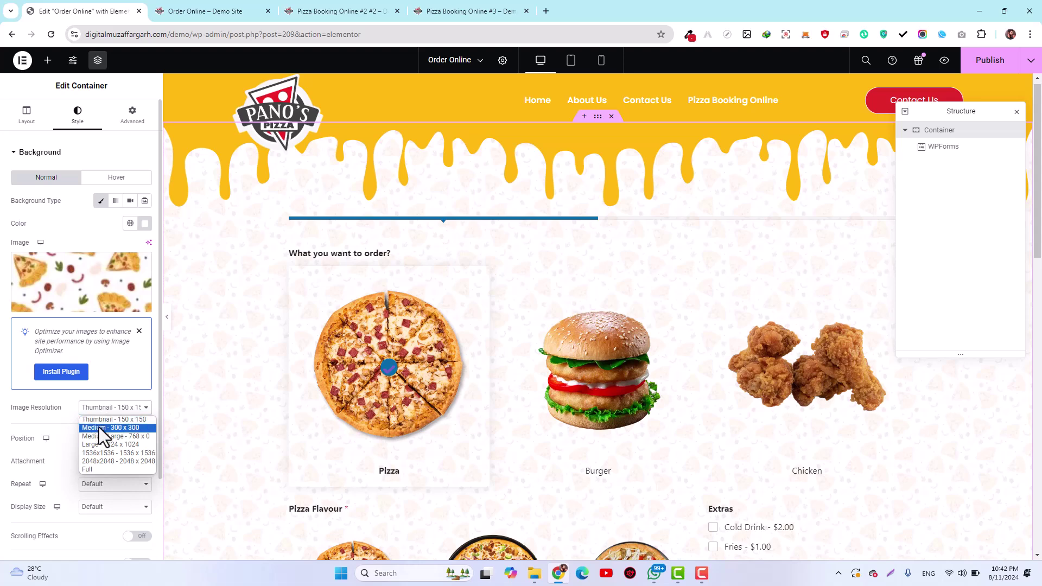
{"action": "left_click", "coordinate": [103, 470]}
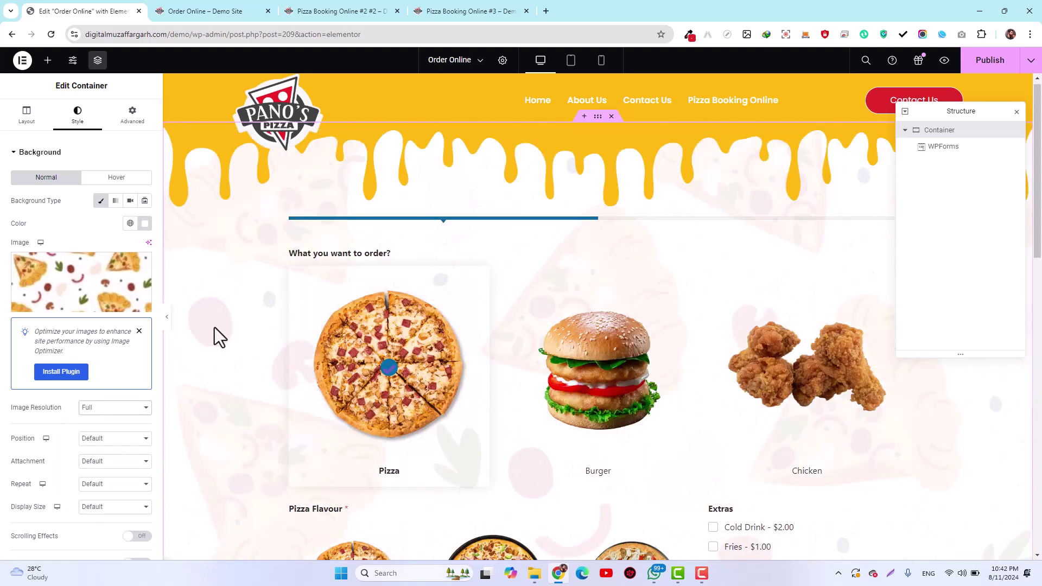
{"action": "scroll", "coordinate": [252, 360], "scroll_direction": "down", "scroll_amount": 5}
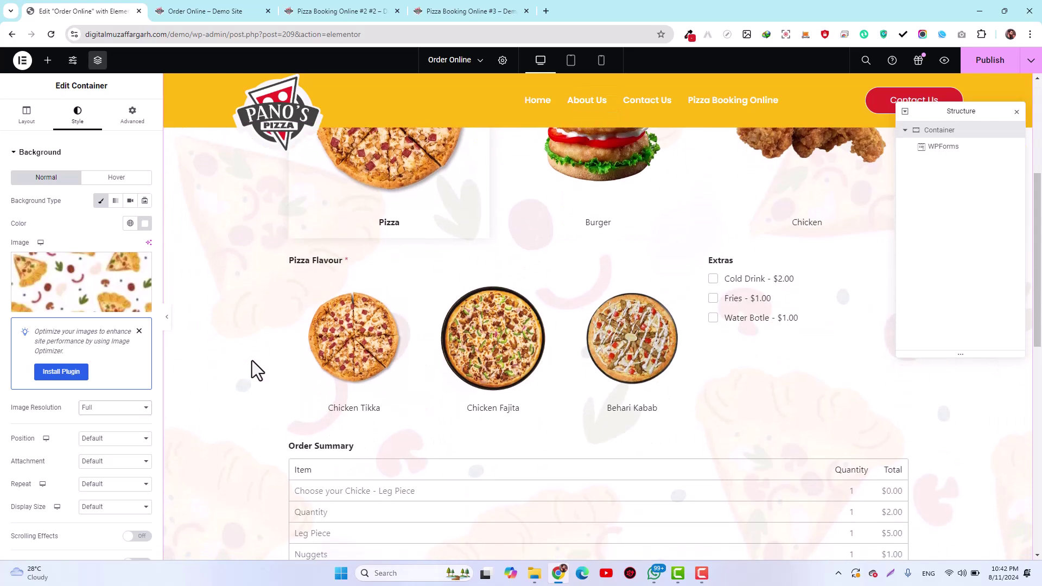
{"action": "scroll", "coordinate": [252, 360], "scroll_direction": "down", "scroll_amount": 4}
{"action": "scroll", "coordinate": [252, 360], "scroll_direction": "up", "scroll_amount": 8}
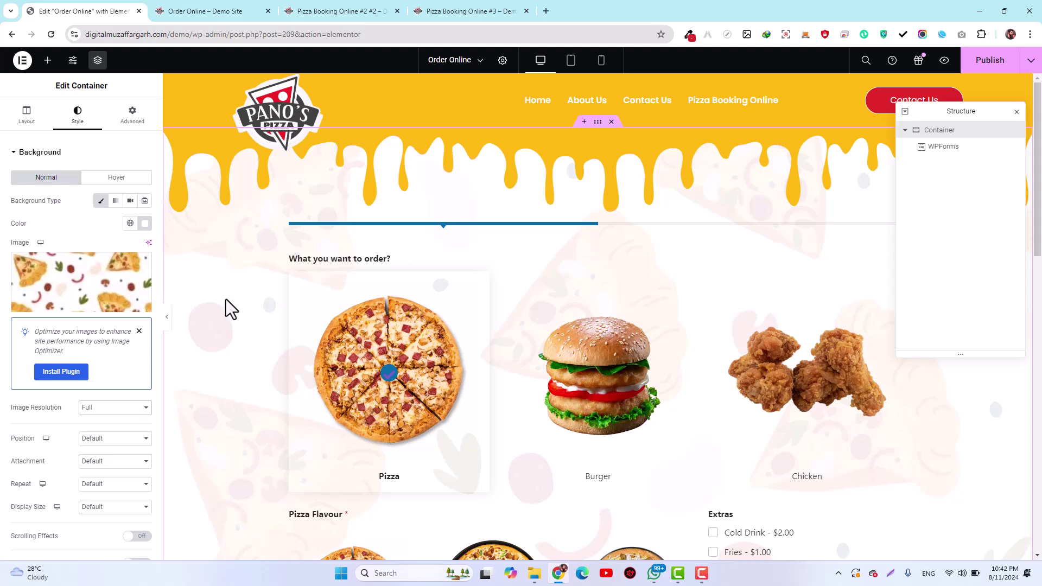
{"action": "scroll", "coordinate": [227, 372], "scroll_direction": "down", "scroll_amount": 1}
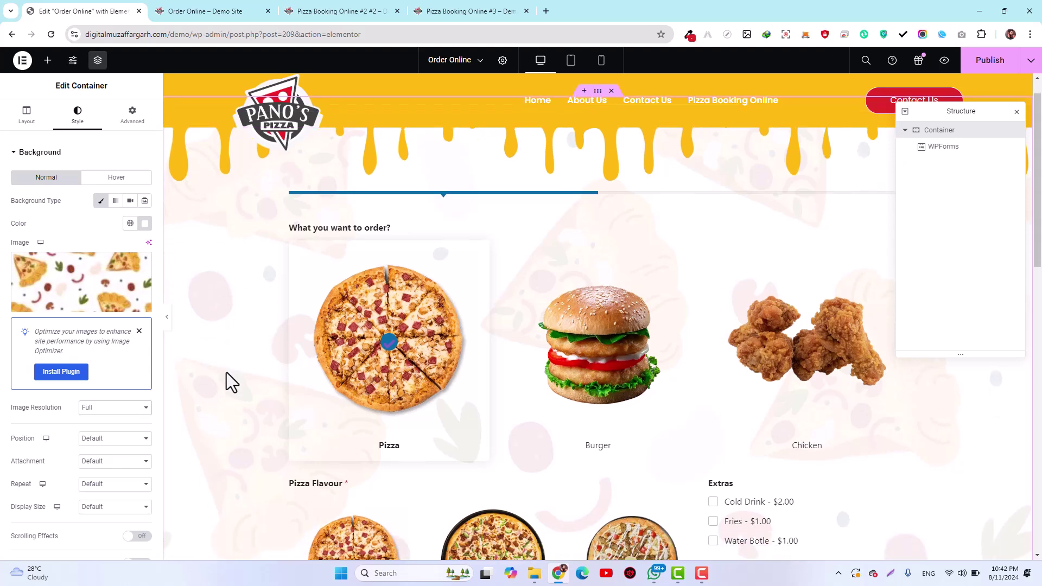
Set the background image resolution back to Thumbnail - 150 x 150 and check the small repeating pattern
{"action": "left_click", "coordinate": [106, 407]}
{"action": "left_click", "coordinate": [113, 420]}
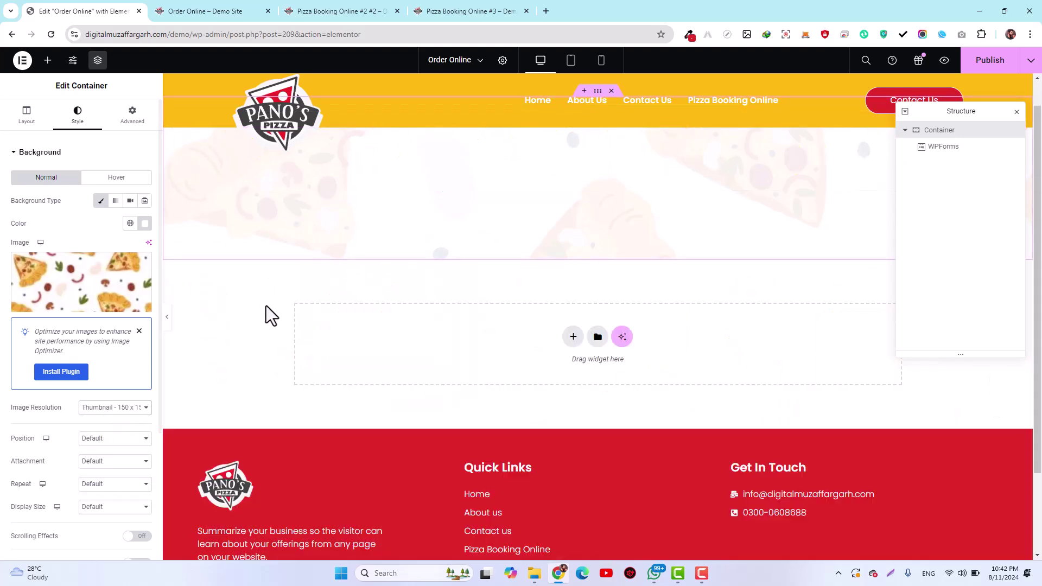
{"action": "scroll", "coordinate": [221, 251], "scroll_direction": "down", "scroll_amount": 7}
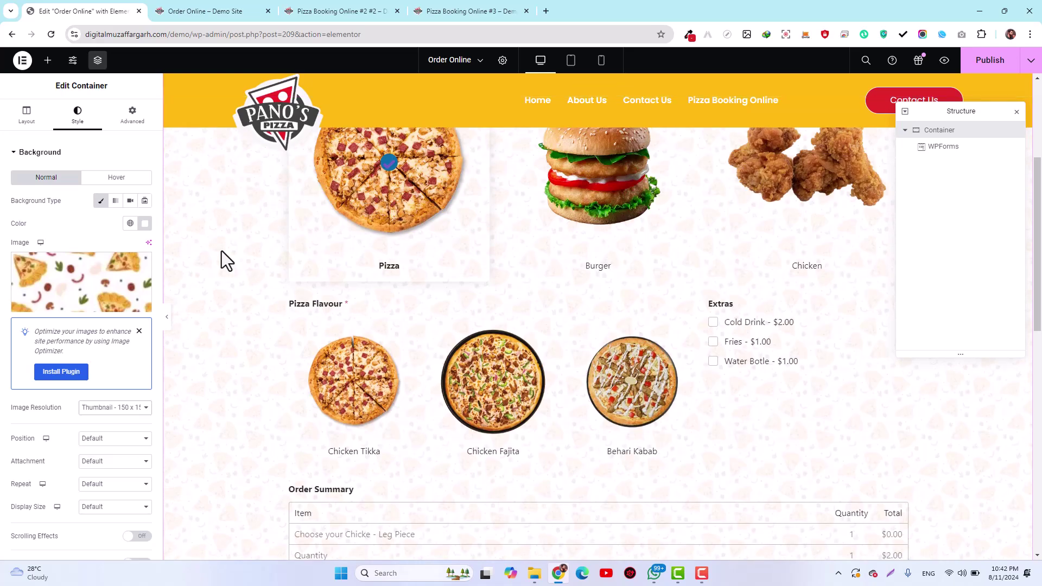
{"action": "scroll", "coordinate": [31, 422], "scroll_direction": "up", "scroll_amount": 5}
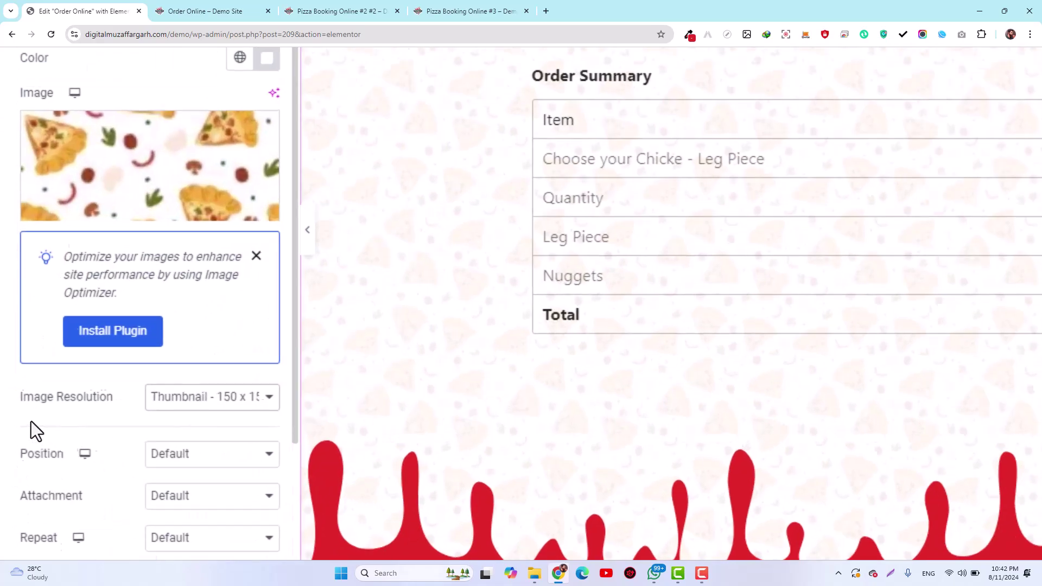
{"action": "left_click", "coordinate": [335, 390]}
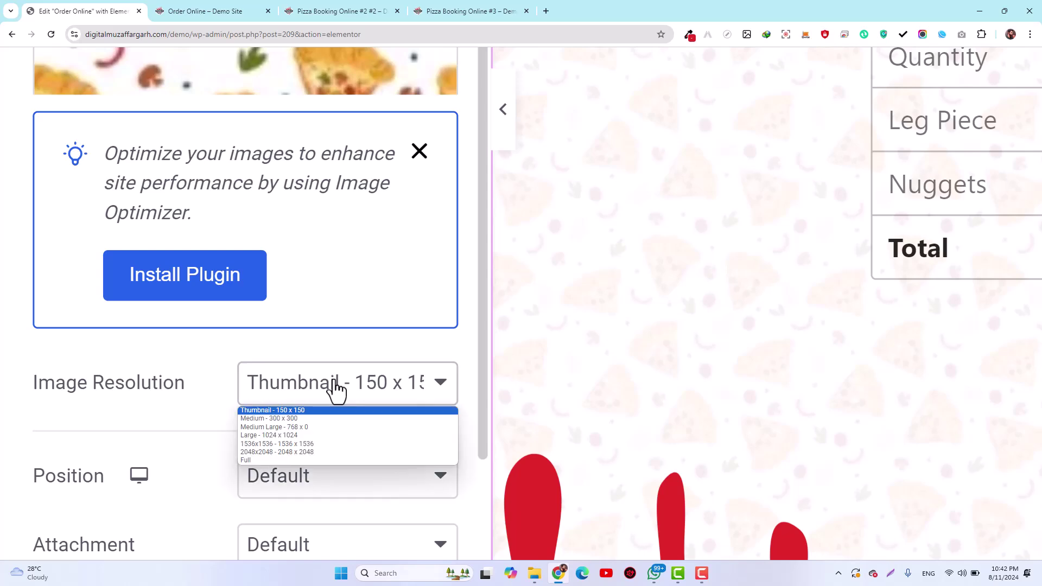
{"action": "left_click", "coordinate": [335, 390]}
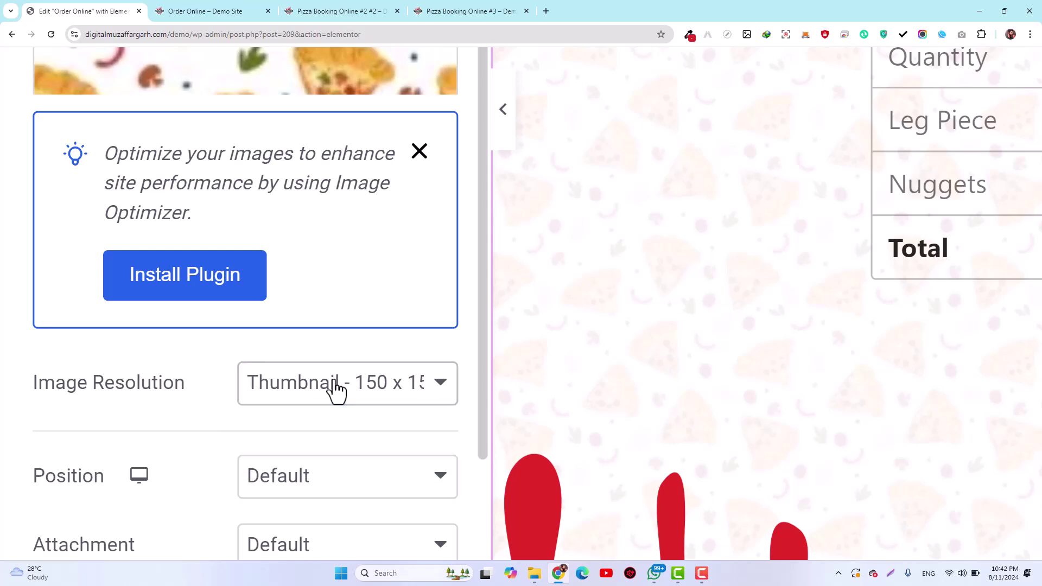
Try the Mouse Track effect on the container background with Opposite direction and speed 1, and turn mouse effects off again
{"action": "scroll", "coordinate": [335, 390], "scroll_direction": "down", "scroll_amount": 5}
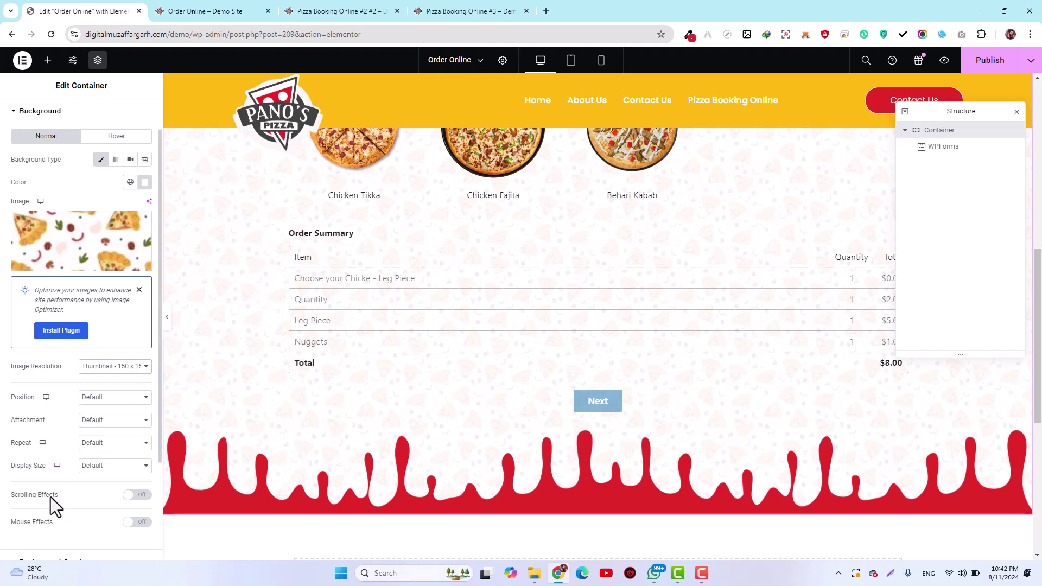
{"action": "scroll", "coordinate": [51, 497], "scroll_direction": "down", "scroll_amount": 3}
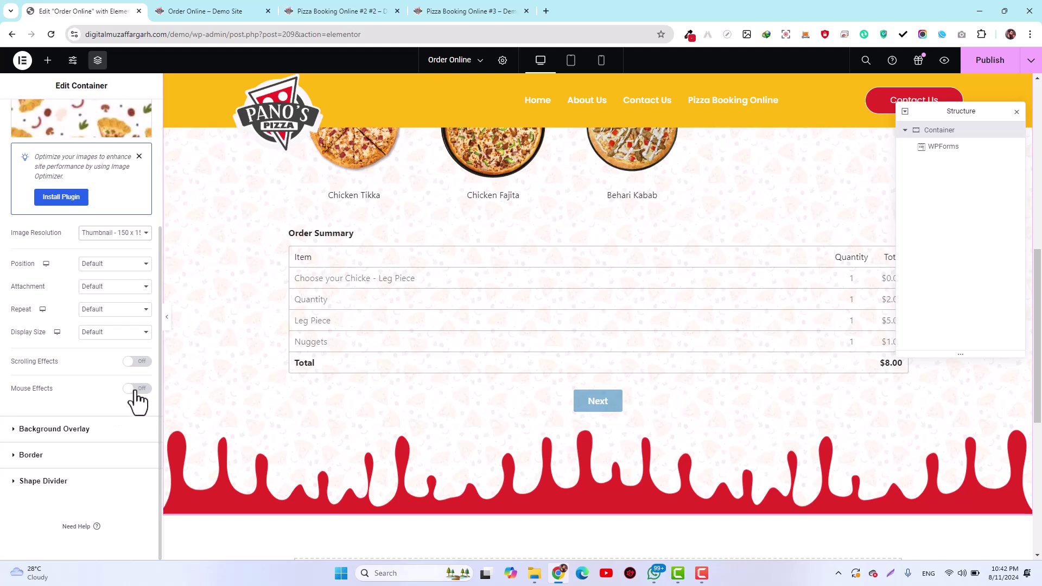
{"action": "left_click", "coordinate": [133, 388]}
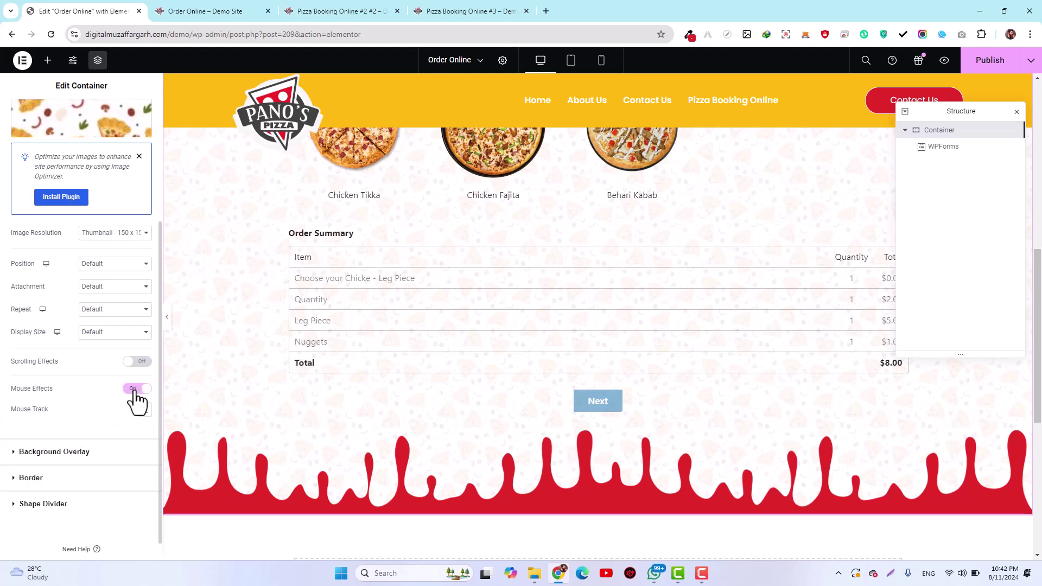
{"action": "left_click", "coordinate": [145, 410]}
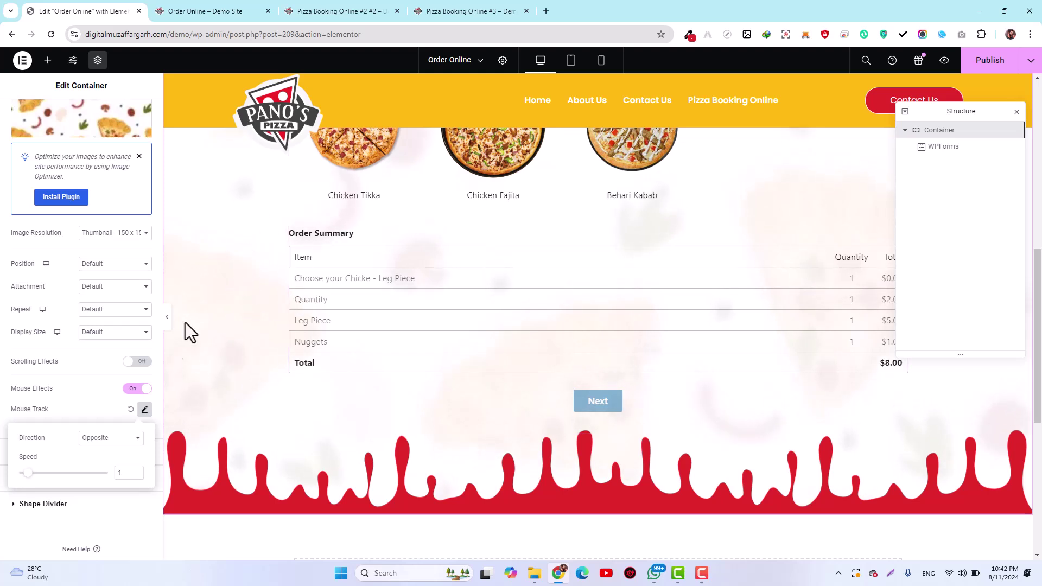
{"action": "left_click", "coordinate": [130, 389]}
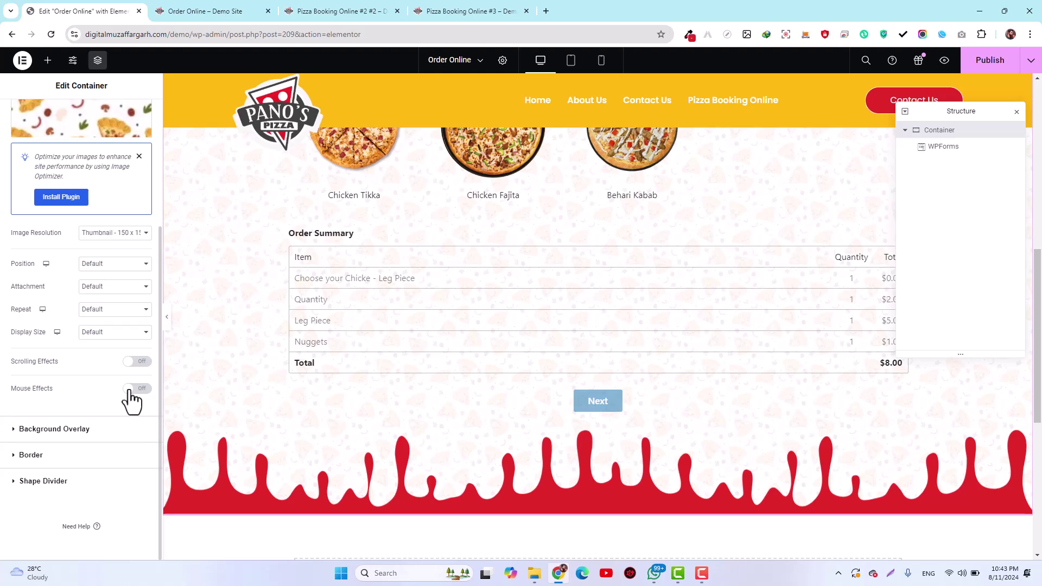
{"action": "scroll", "coordinate": [256, 258], "scroll_direction": "up", "scroll_amount": 7}
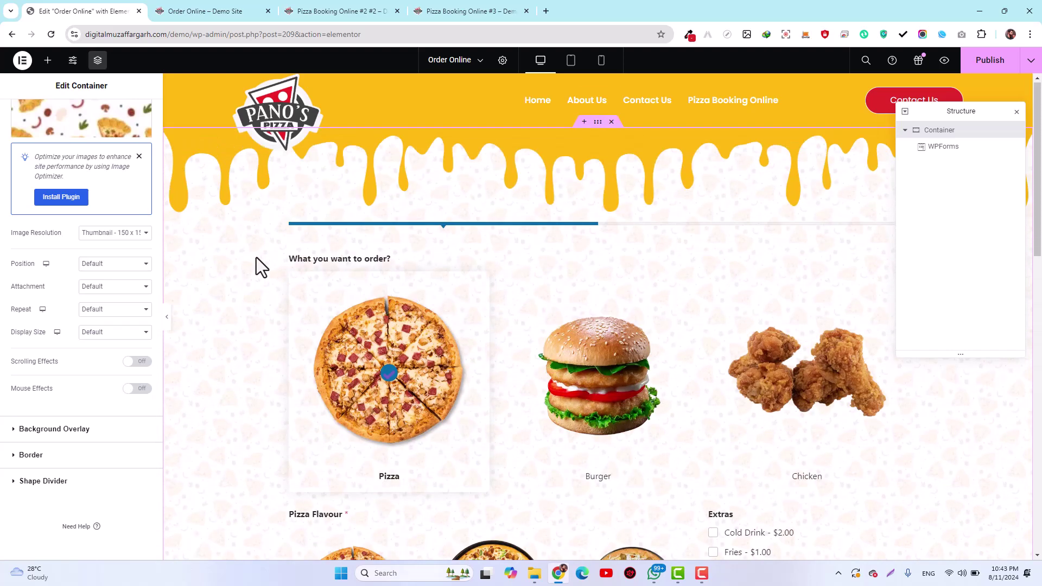
Remove the pizza pattern image from the container background and set the background color to black #000000
{"action": "scroll", "coordinate": [86, 245], "scroll_direction": "up", "scroll_amount": 4}
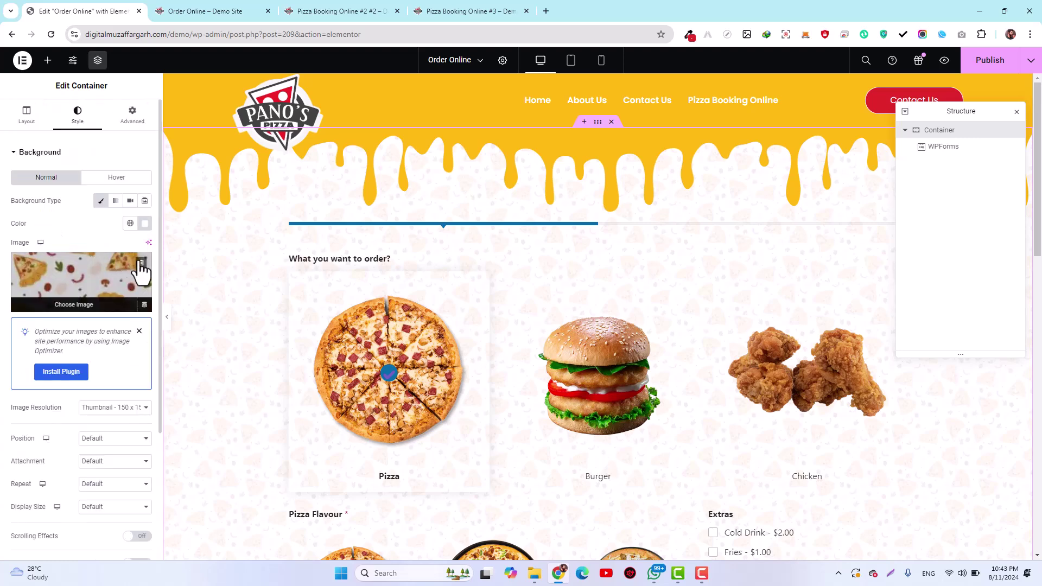
{"action": "left_click", "coordinate": [138, 268]}
{"action": "left_click", "coordinate": [144, 224]}
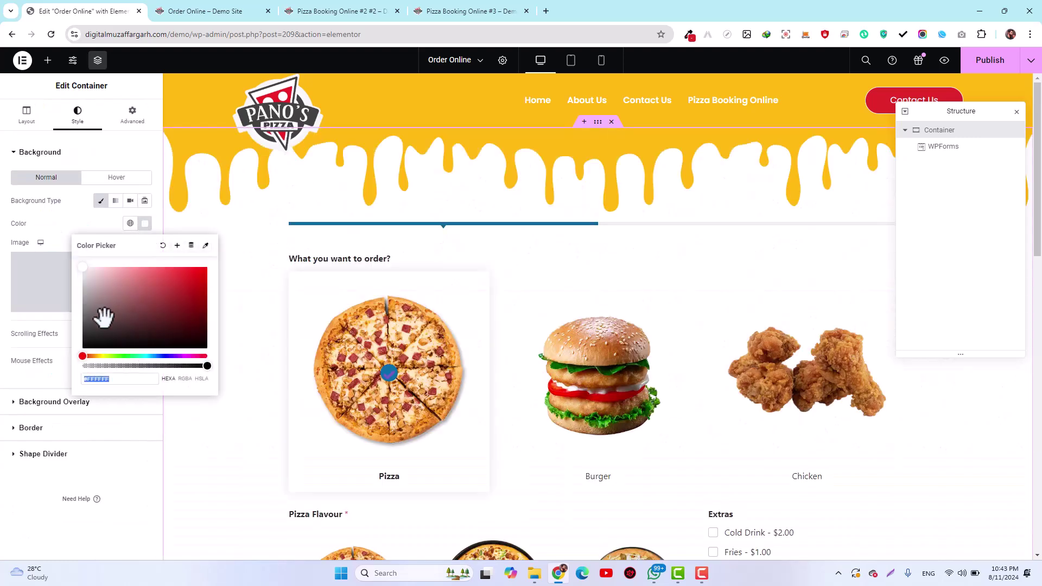
{"action": "left_click_drag", "start_coordinate": [103, 315], "coordinate": [70, 361]}
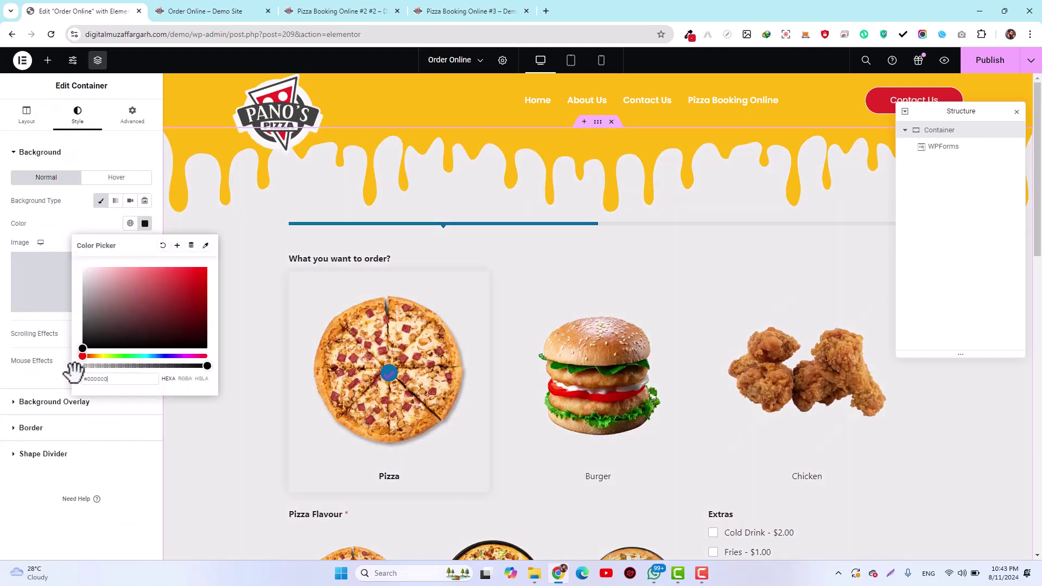
{"action": "left_click", "coordinate": [60, 209]}
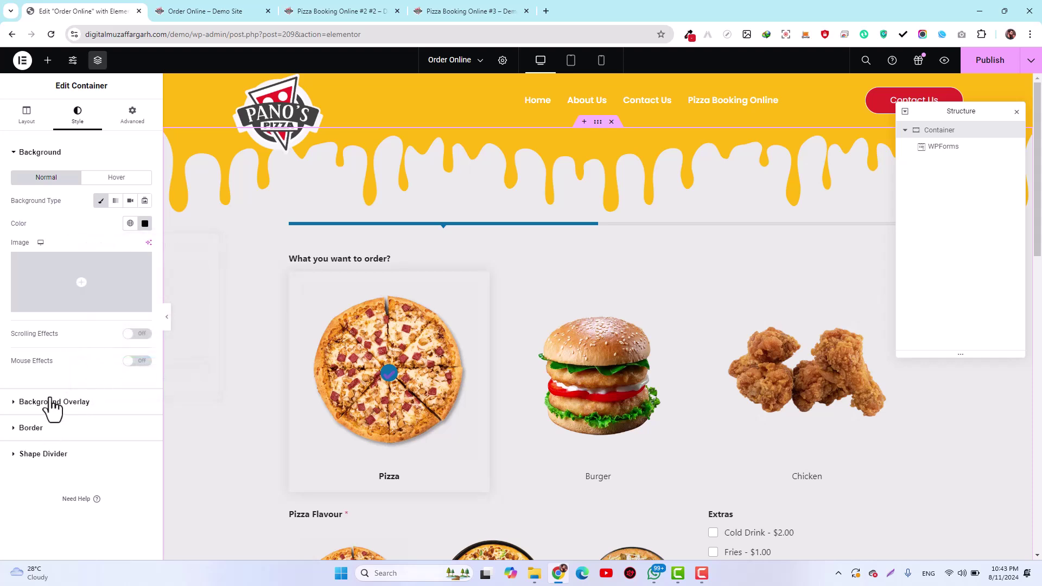
Clear the white color from the container's background overlay
{"action": "left_click", "coordinate": [53, 402]}
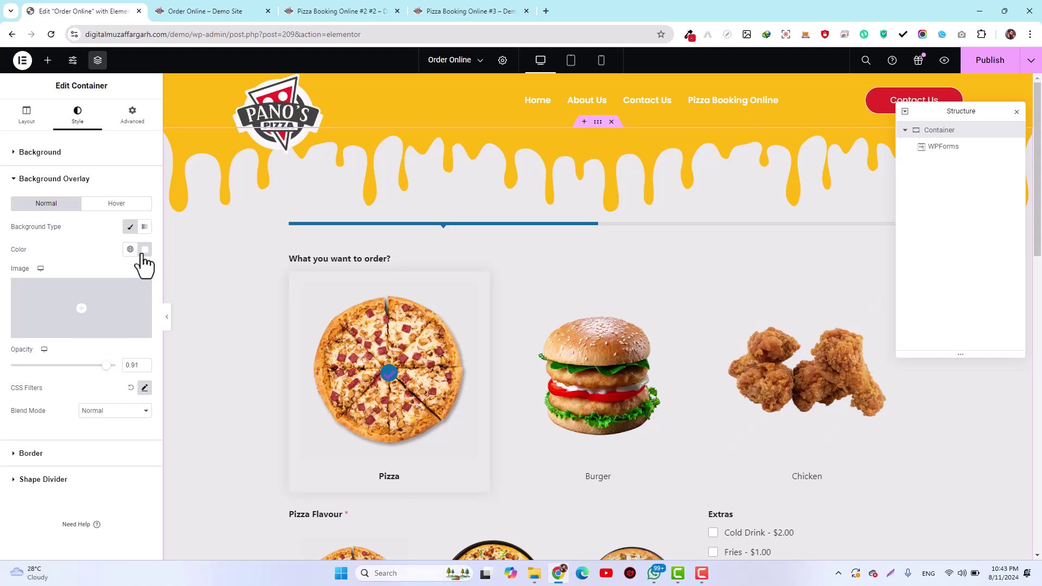
{"action": "left_click", "coordinate": [144, 250]}
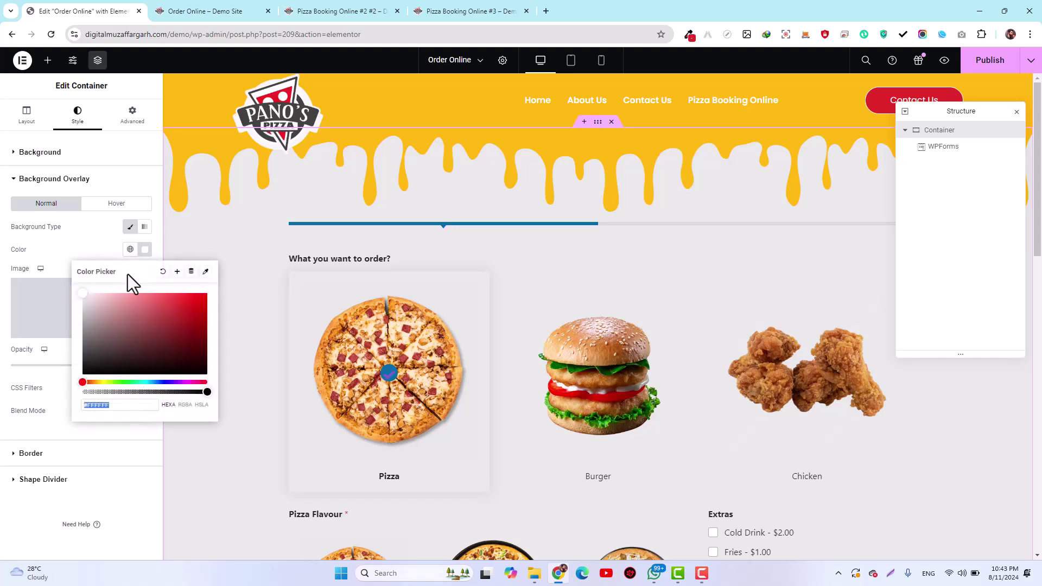
{"action": "left_click", "coordinate": [145, 250]}
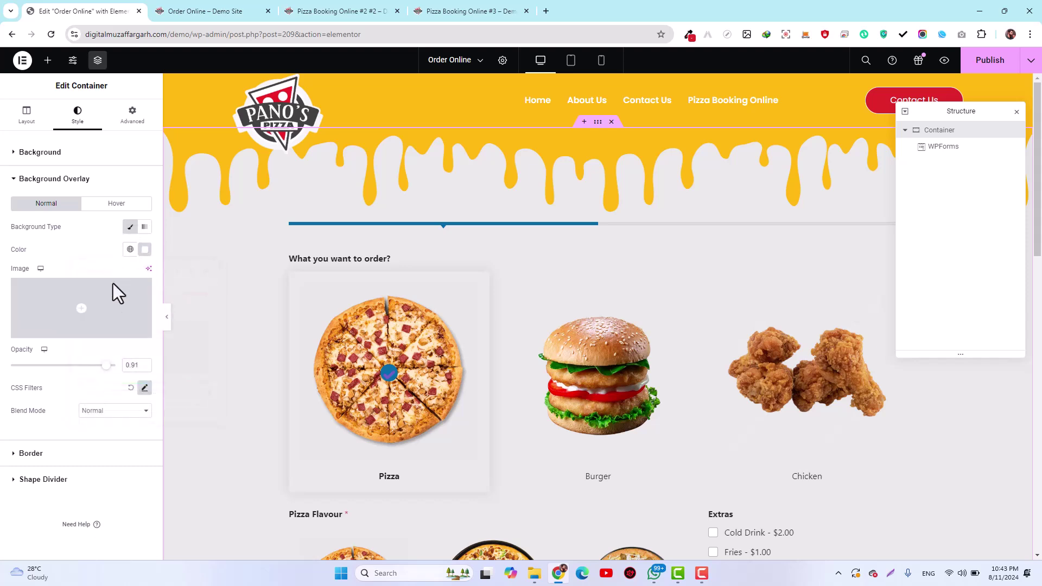
{"action": "left_click", "coordinate": [144, 249]}
{"action": "left_click", "coordinate": [163, 273]}
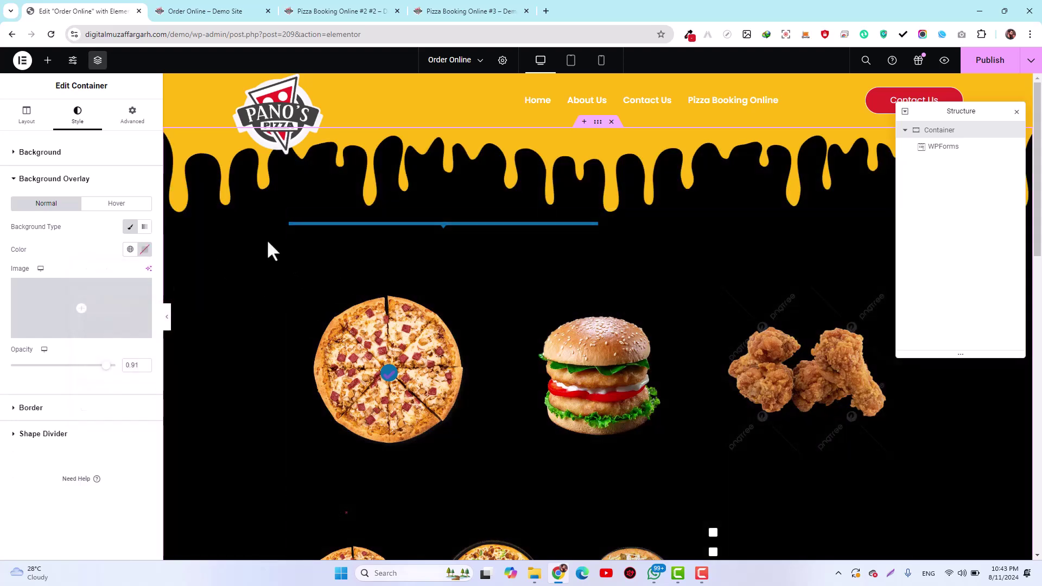
Set the container's background image to seamless-pizza-ingredients_1176.jpg from the media library and check it down the page
{"action": "left_click", "coordinate": [55, 154]}
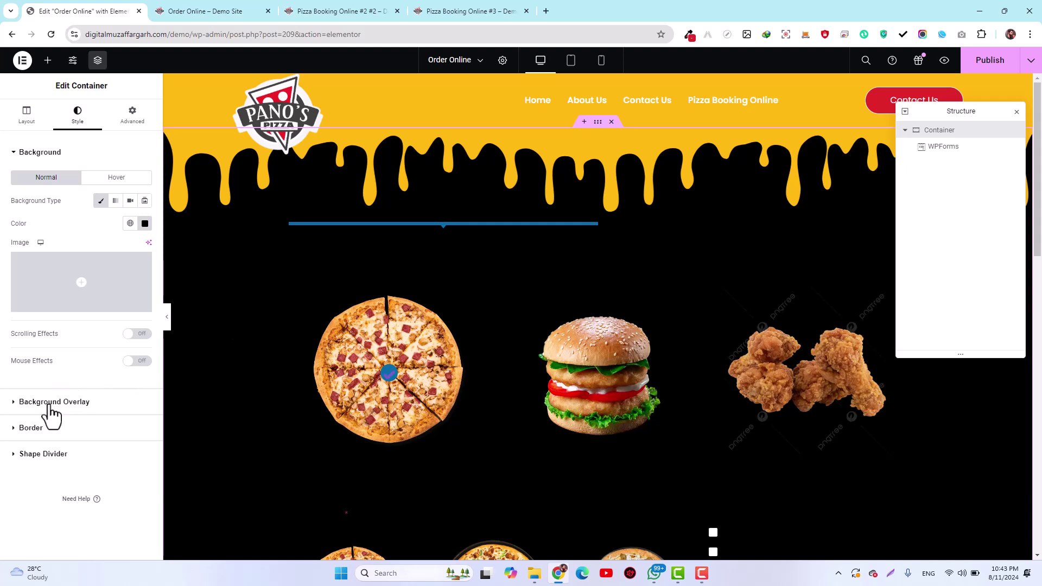
{"action": "left_click", "coordinate": [65, 314]}
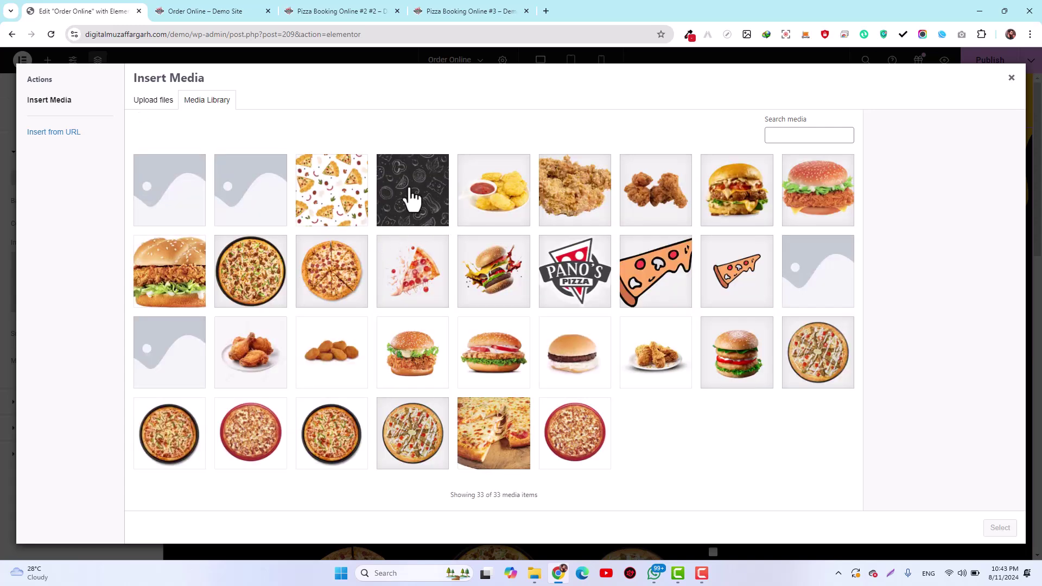
{"action": "left_click", "coordinate": [413, 199]}
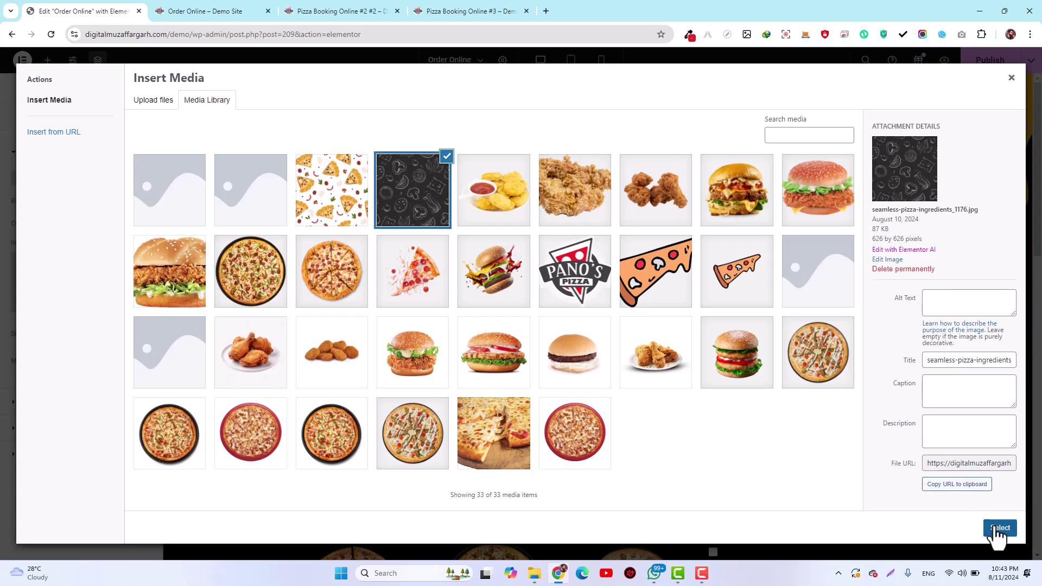
{"action": "left_click", "coordinate": [997, 531]}
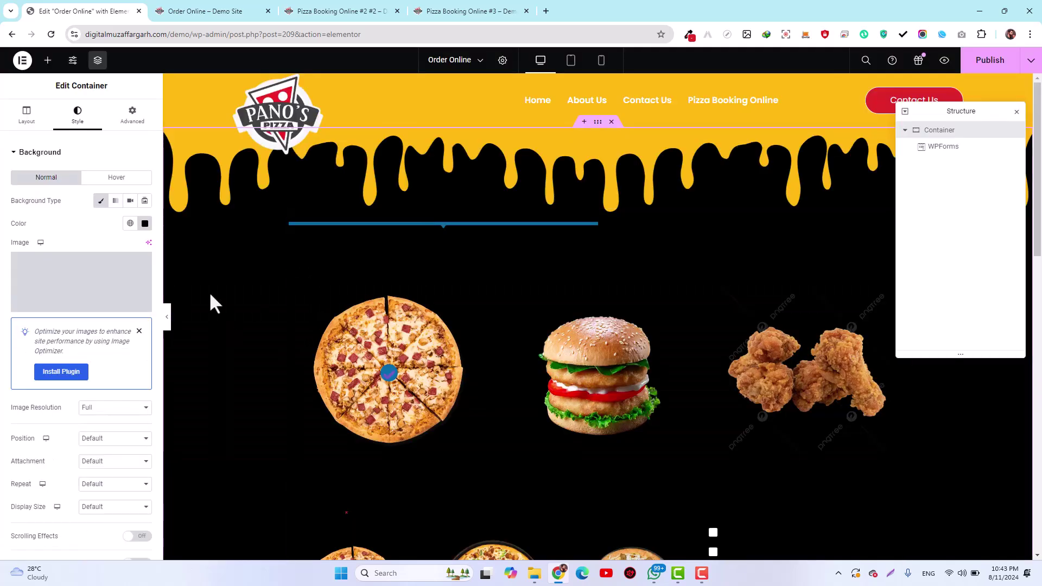
{"action": "scroll", "coordinate": [232, 380], "scroll_direction": "down", "scroll_amount": 3}
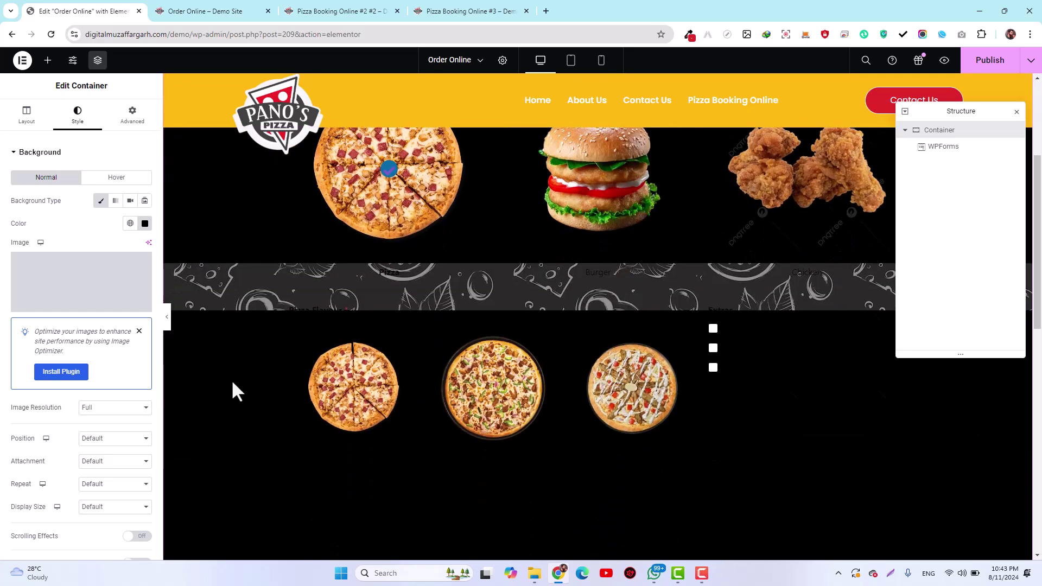
{"action": "scroll", "coordinate": [237, 267], "scroll_direction": "up", "scroll_amount": 3}
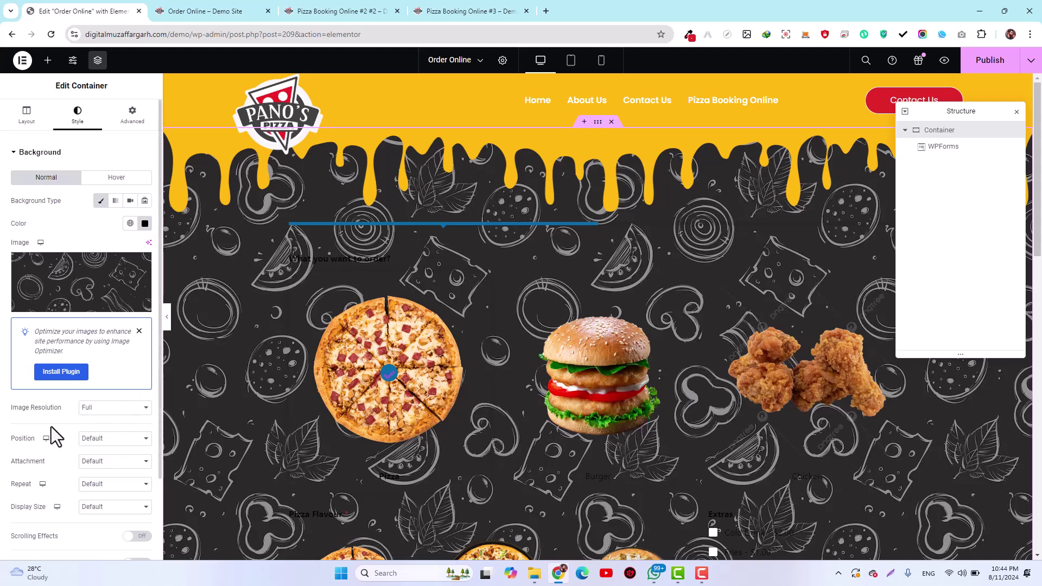
Set the background image resolution to Thumbnail - 150 x 150 and check the repeating dark pattern along the form
{"action": "scroll", "coordinate": [51, 427], "scroll_direction": "down", "scroll_amount": 1}
{"action": "left_click", "coordinate": [106, 341]}
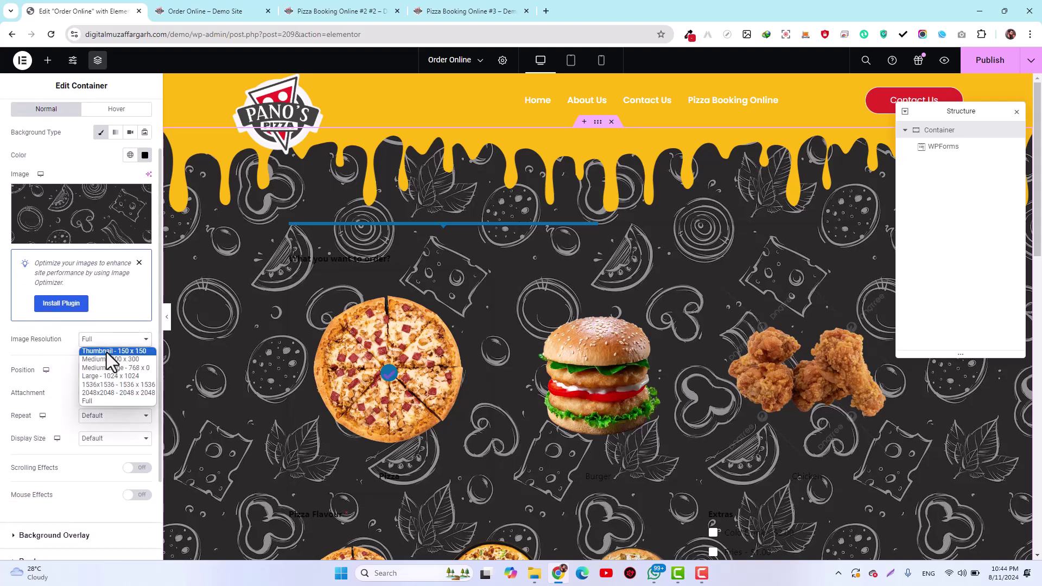
{"action": "left_click", "coordinate": [107, 352]}
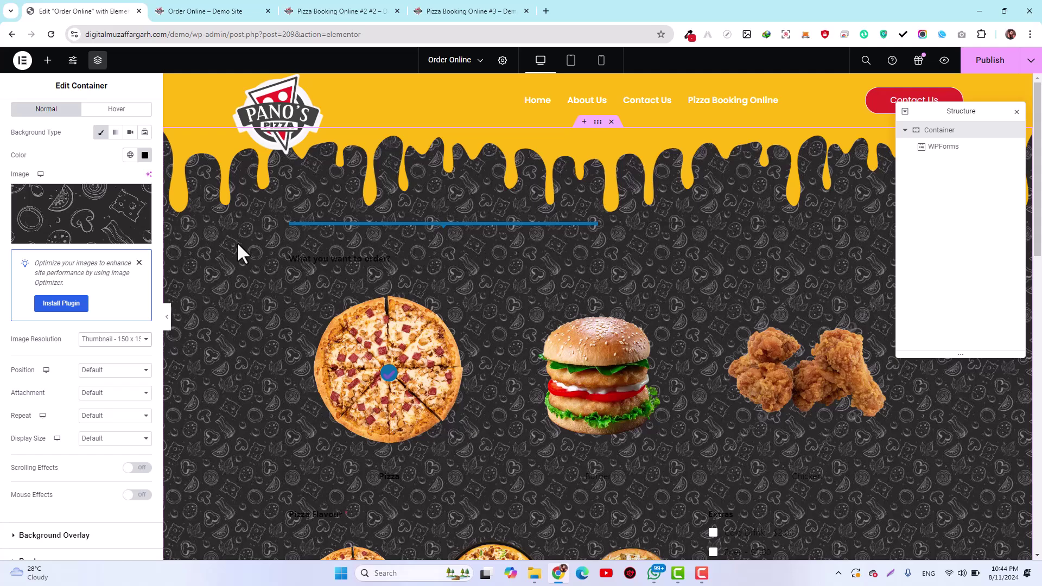
{"action": "scroll", "coordinate": [237, 242], "scroll_direction": "down", "scroll_amount": 10}
{"action": "scroll", "coordinate": [237, 242], "scroll_direction": "up", "scroll_amount": 5}
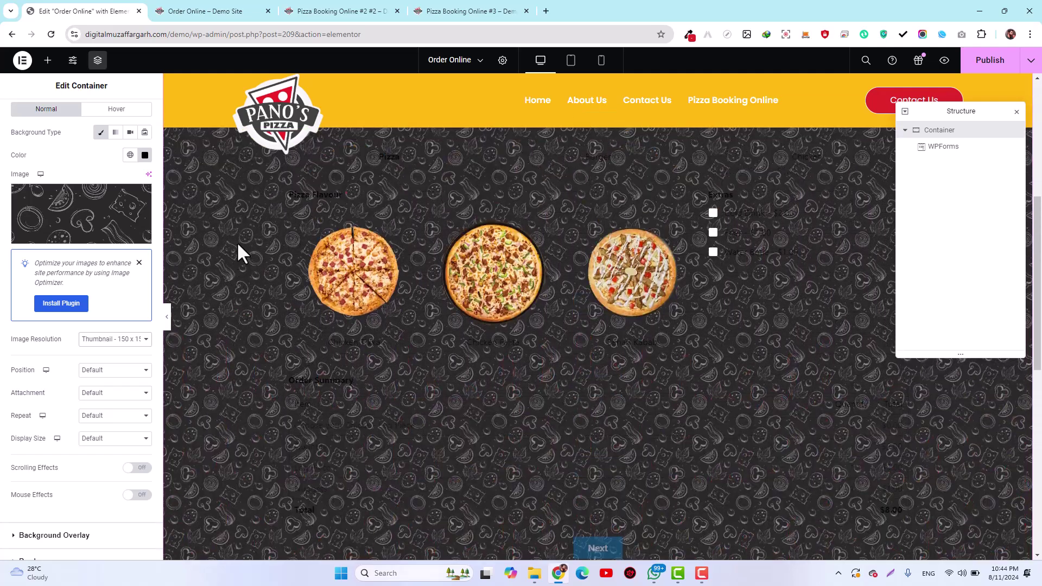
{"action": "scroll", "coordinate": [237, 242], "scroll_direction": "up", "scroll_amount": 5}
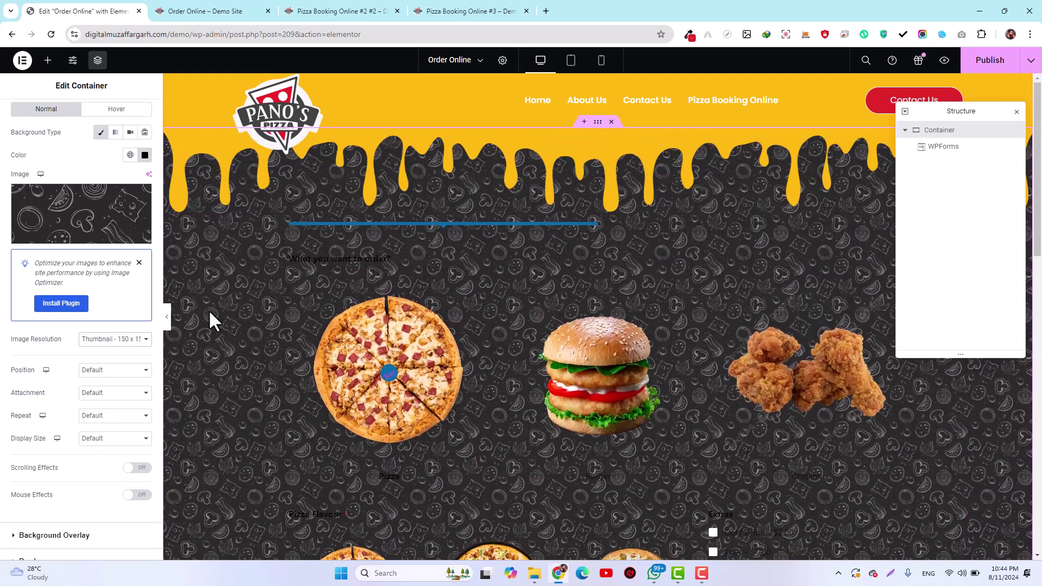
Set the container's background overlay color to black #000000
{"action": "scroll", "coordinate": [93, 428], "scroll_direction": "down", "scroll_amount": 2}
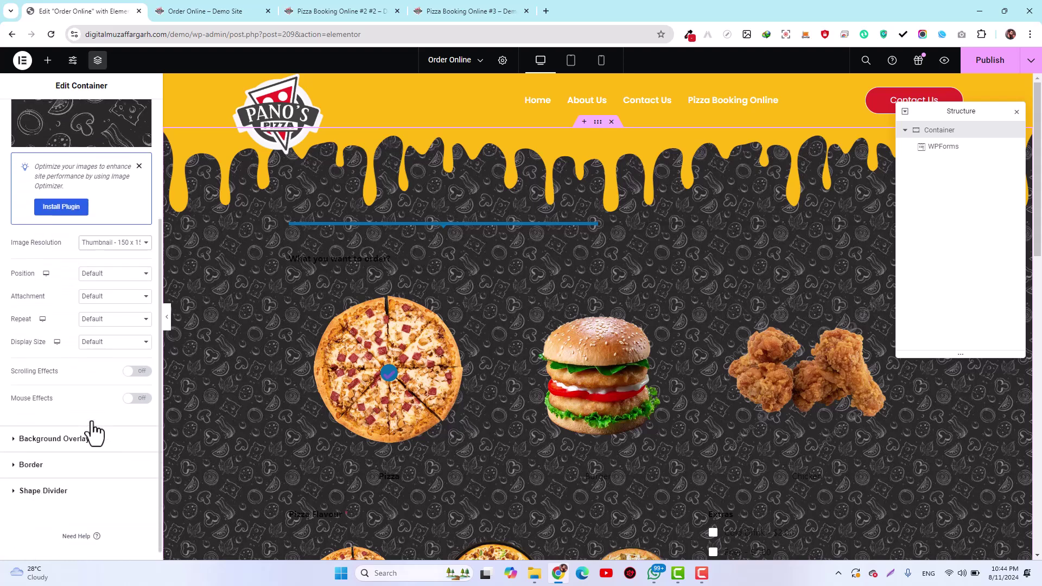
{"action": "left_click", "coordinate": [64, 429]}
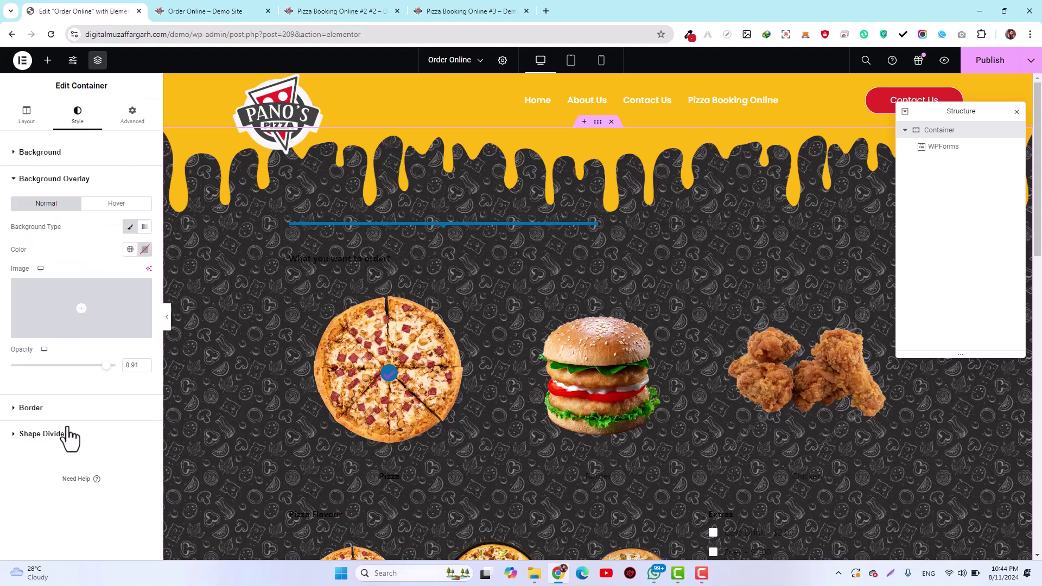
{"action": "left_click", "coordinate": [143, 251]}
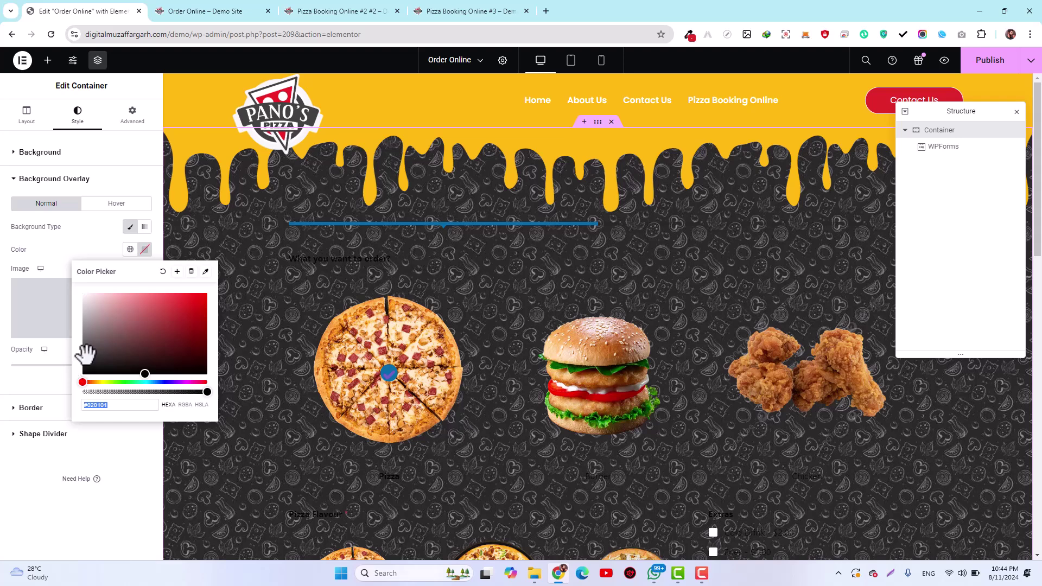
{"action": "left_click_drag", "start_coordinate": [84, 350], "coordinate": [72, 385]}
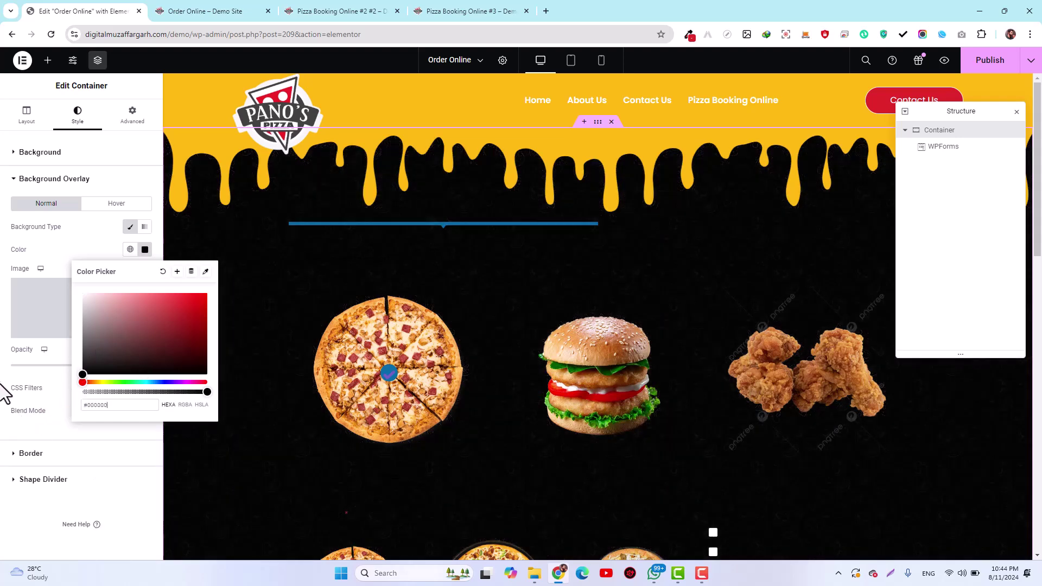
{"action": "left_click", "coordinate": [4, 393]}
Lower the background overlay opacity to 0.66 and check the pattern along the page
{"action": "left_click", "coordinate": [72, 366]}
{"action": "left_click_drag", "start_coordinate": [72, 367], "coordinate": [79, 367]}
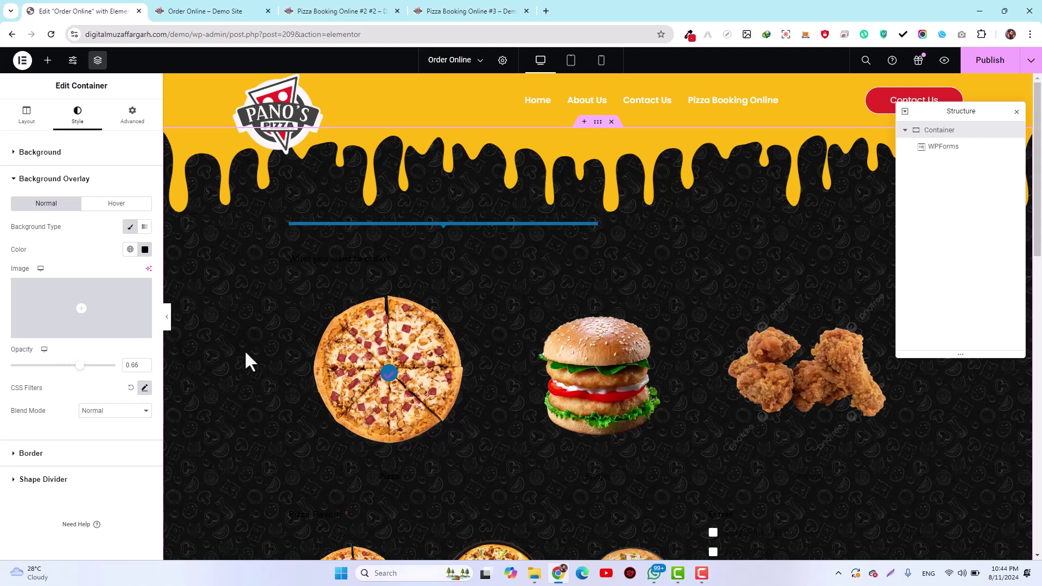
{"action": "scroll", "coordinate": [247, 383], "scroll_direction": "down", "scroll_amount": 5}
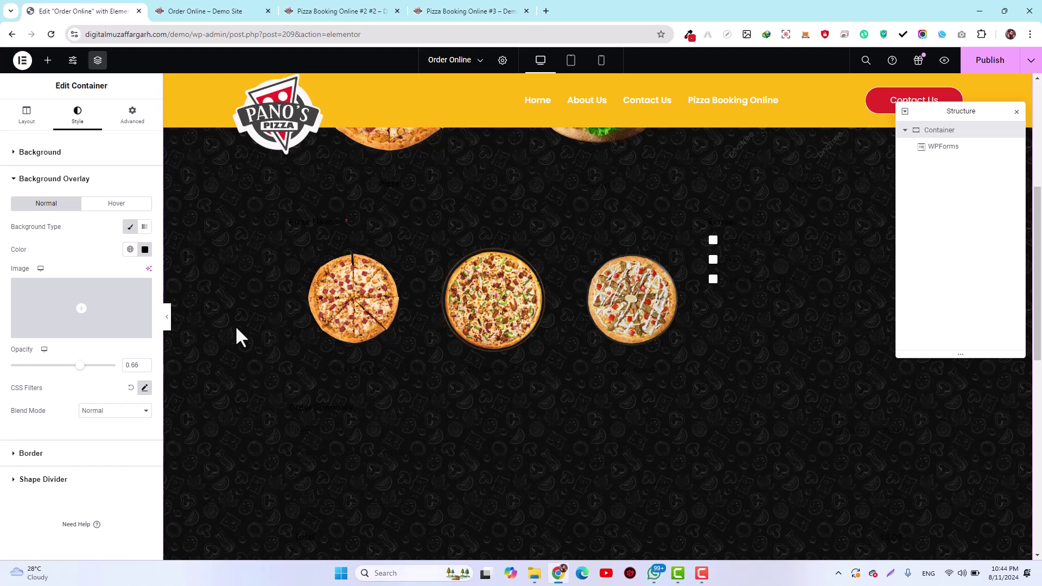
{"action": "scroll", "coordinate": [237, 330], "scroll_direction": "up", "scroll_amount": 5}
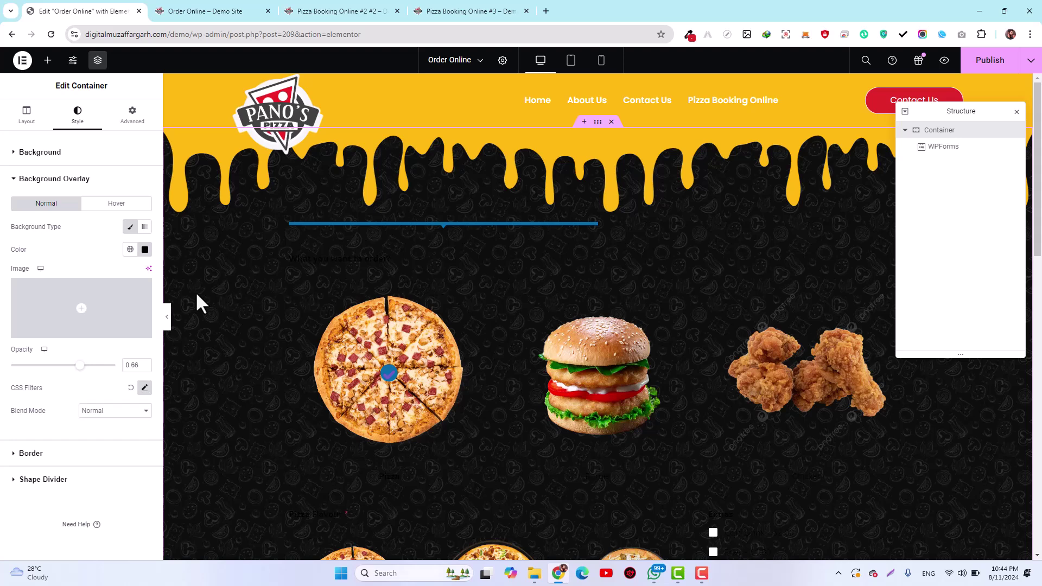
Set the field text color of the WPForms widget to white #FFFFFFFC
{"action": "scroll", "coordinate": [386, 349], "scroll_direction": "down", "scroll_amount": 4}
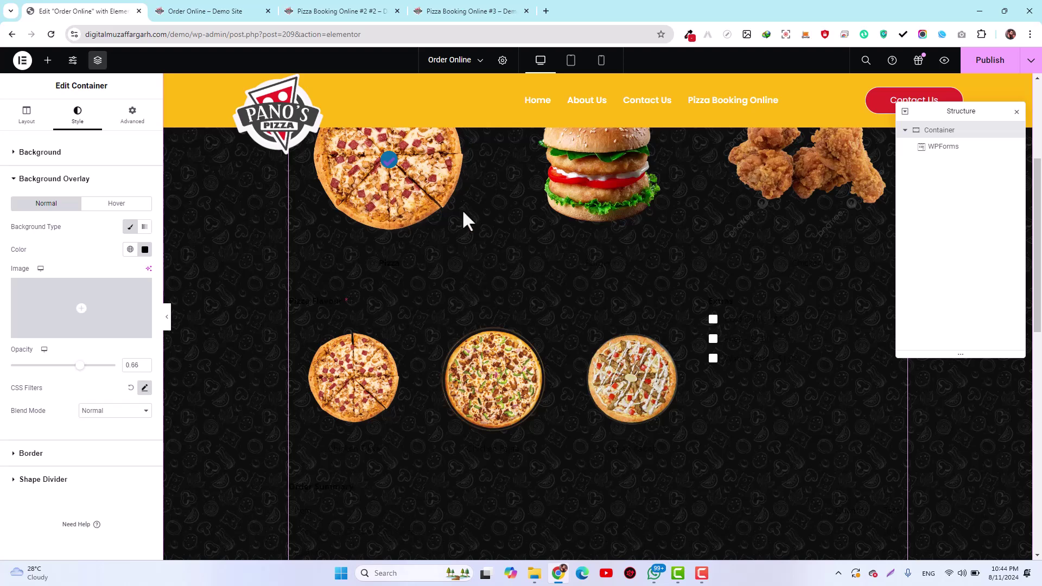
{"action": "scroll", "coordinate": [441, 353], "scroll_direction": "down", "scroll_amount": 3}
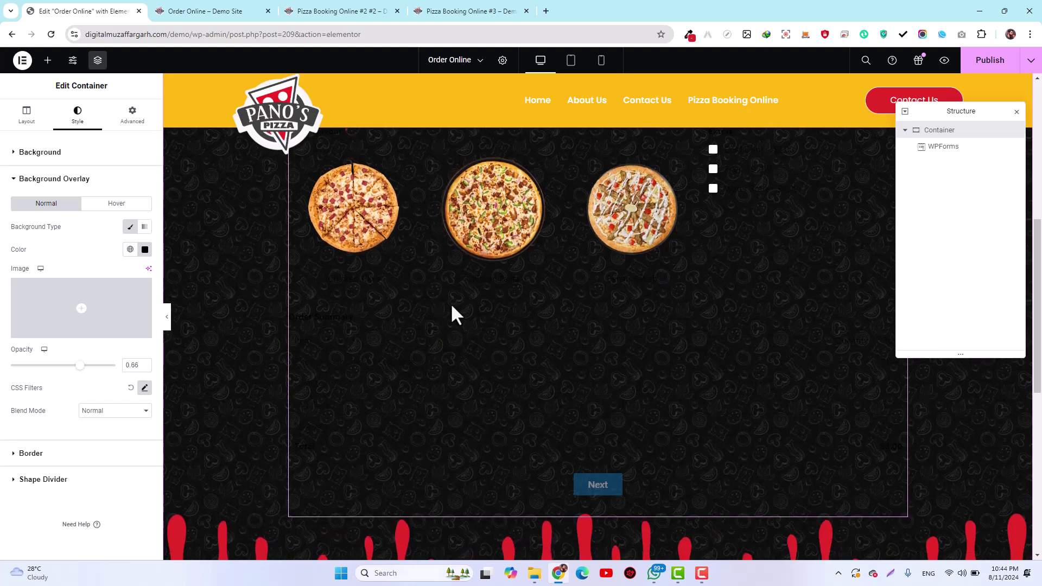
{"action": "scroll", "coordinate": [453, 309], "scroll_direction": "up", "scroll_amount": 6}
{"action": "left_click", "coordinate": [397, 348]}
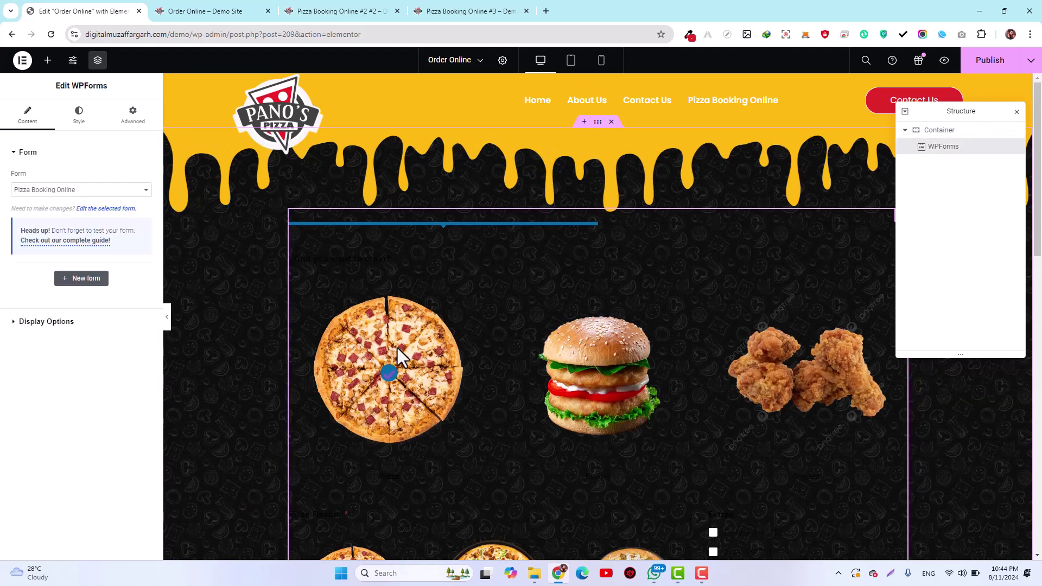
{"action": "left_click", "coordinate": [80, 115]}
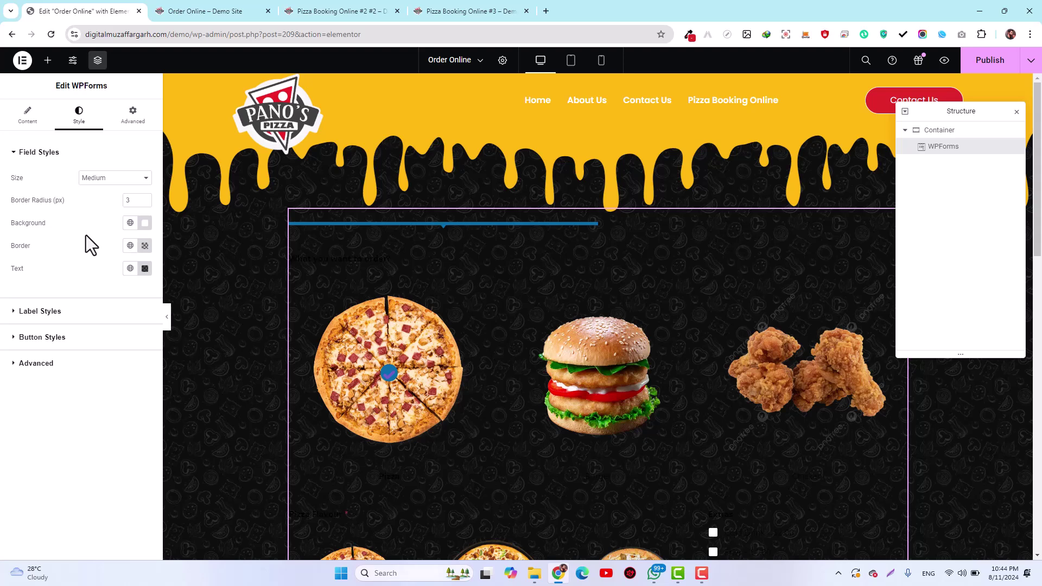
{"action": "left_click", "coordinate": [145, 268]}
{"action": "left_click_drag", "start_coordinate": [91, 332], "coordinate": [71, 305]}
{"action": "left_click_drag", "start_coordinate": [172, 422], "coordinate": [206, 413]}
{"action": "scroll", "coordinate": [446, 385], "scroll_direction": "down", "scroll_amount": 3}
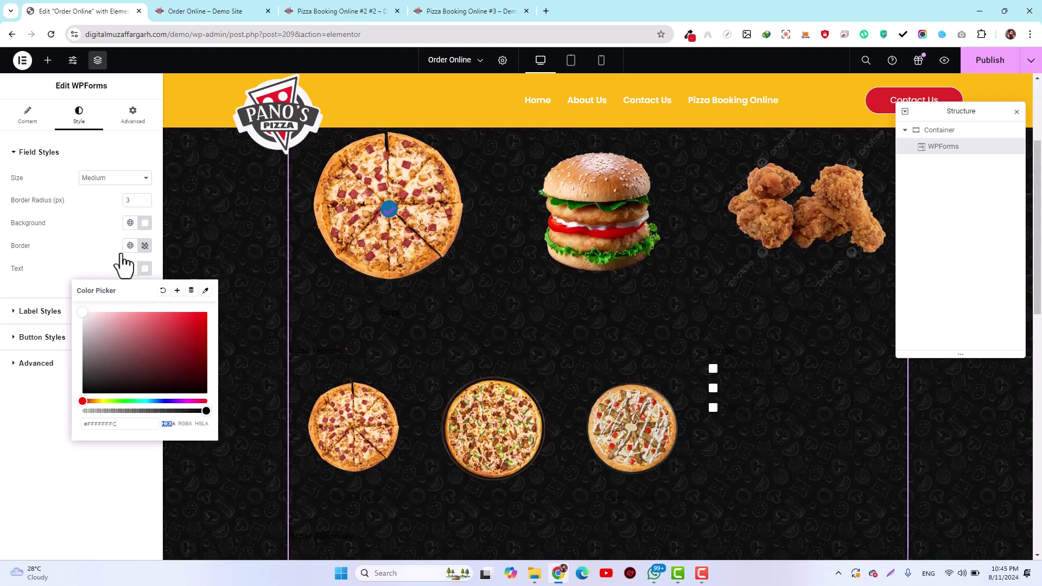
{"action": "left_click", "coordinate": [57, 255]}
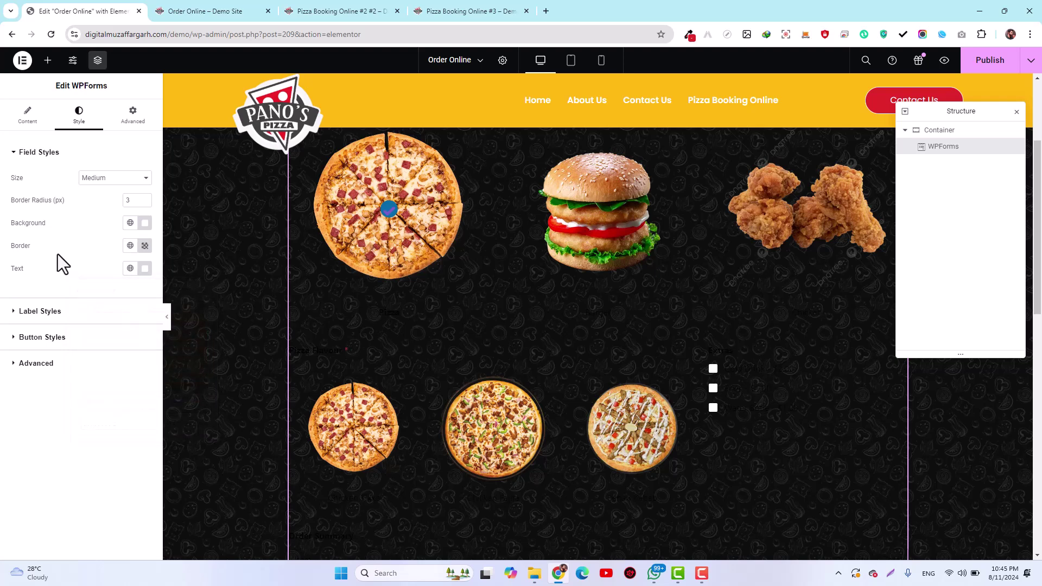
Set the label color of the WPForms widget to white with slight transparency, #FFFFFFF2
{"action": "left_click", "coordinate": [36, 311]}
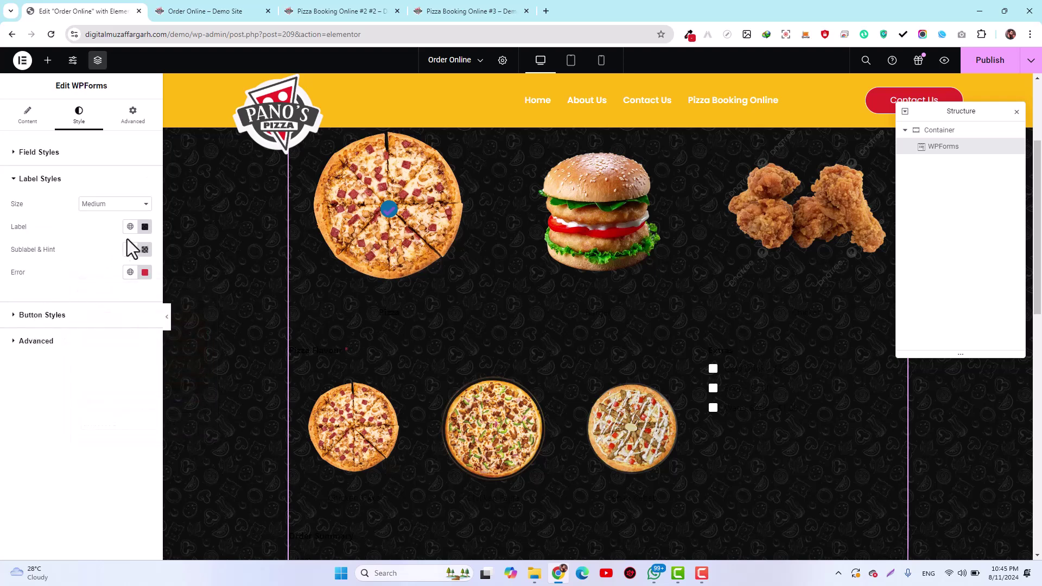
{"action": "left_click", "coordinate": [145, 227]}
{"action": "left_click_drag", "start_coordinate": [112, 284], "coordinate": [86, 276]}
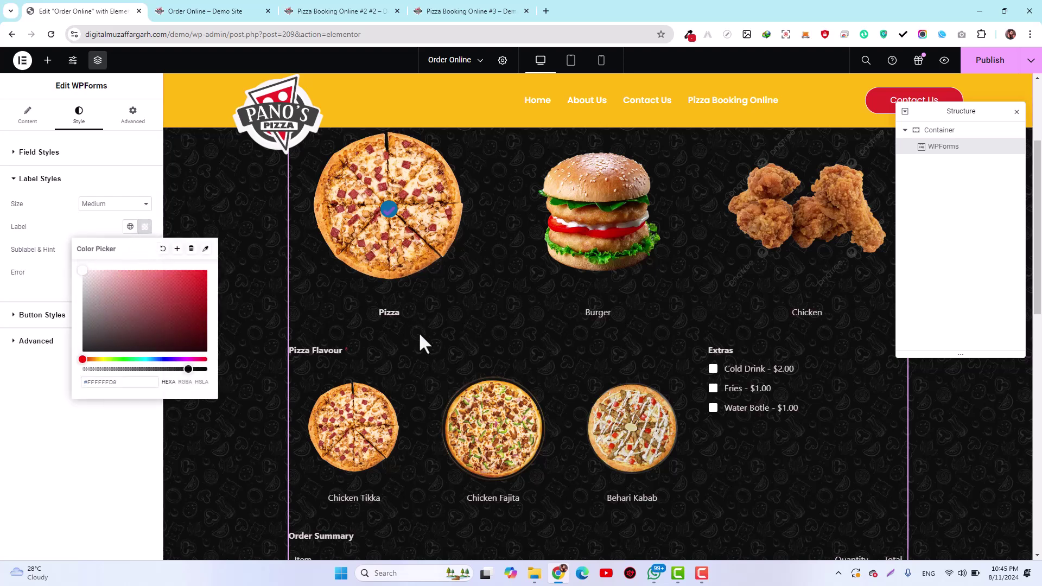
{"action": "left_click_drag", "start_coordinate": [189, 365], "coordinate": [209, 369]}
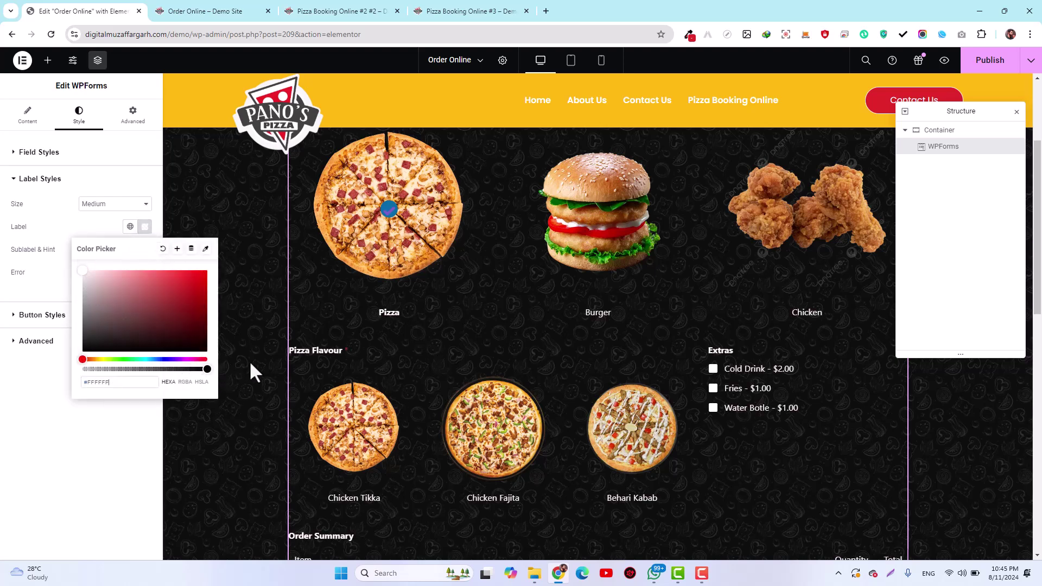
{"action": "scroll", "coordinate": [539, 316], "scroll_direction": "down", "scroll_amount": 3}
{"action": "left_click_drag", "start_coordinate": [540, 320], "coordinate": [183, 371]}
{"action": "left_click", "coordinate": [205, 369]}
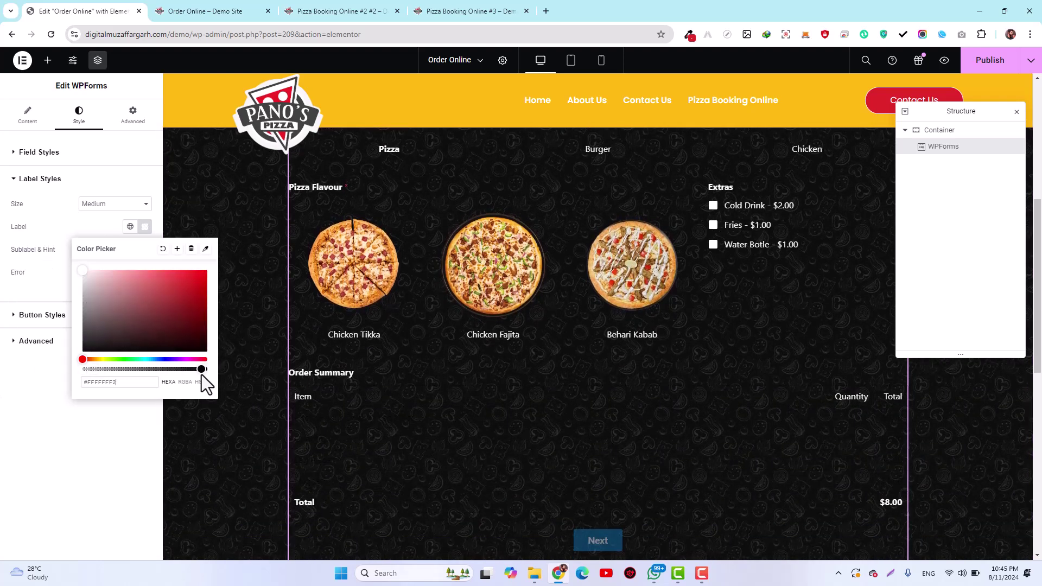
{"action": "left_click", "coordinate": [94, 485]}
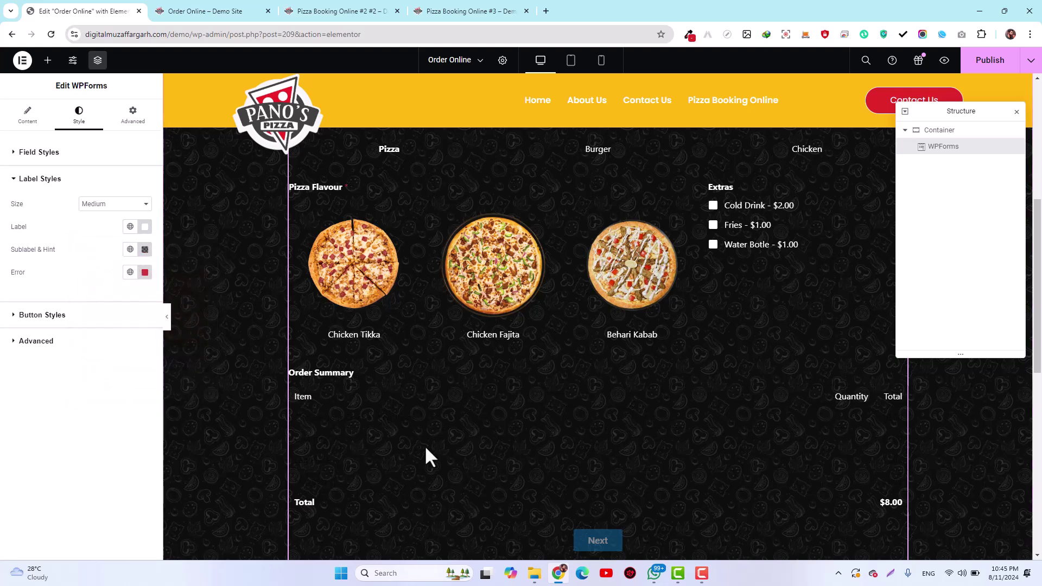
Set the form's sublabel and hint color to semi-transparent white #FFFFFF8C
{"action": "scroll", "coordinate": [426, 449], "scroll_direction": "down", "scroll_amount": 1}
{"action": "left_click", "coordinate": [145, 250]}
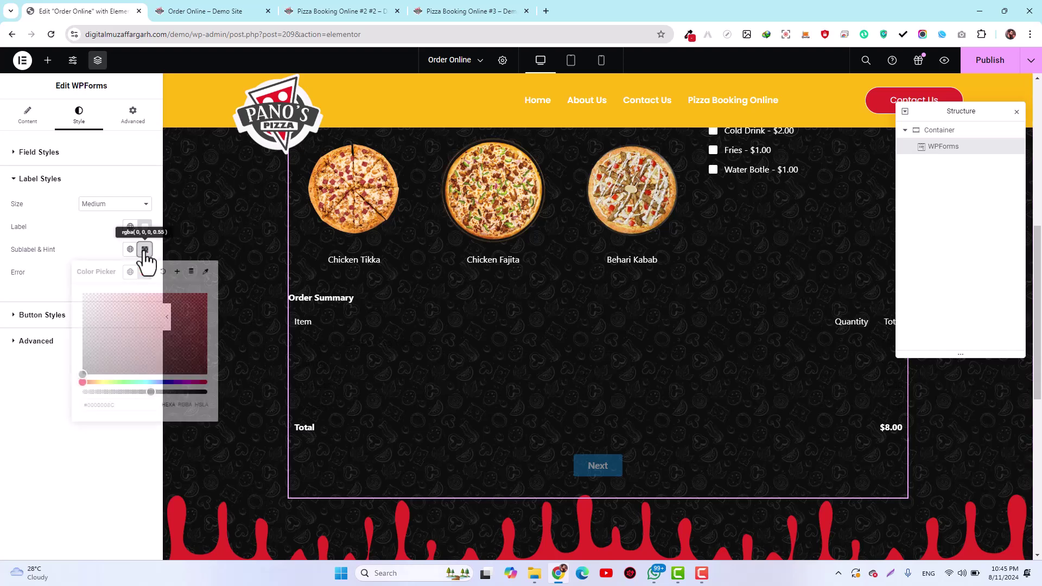
{"action": "left_click_drag", "start_coordinate": [85, 299], "coordinate": [66, 282]}
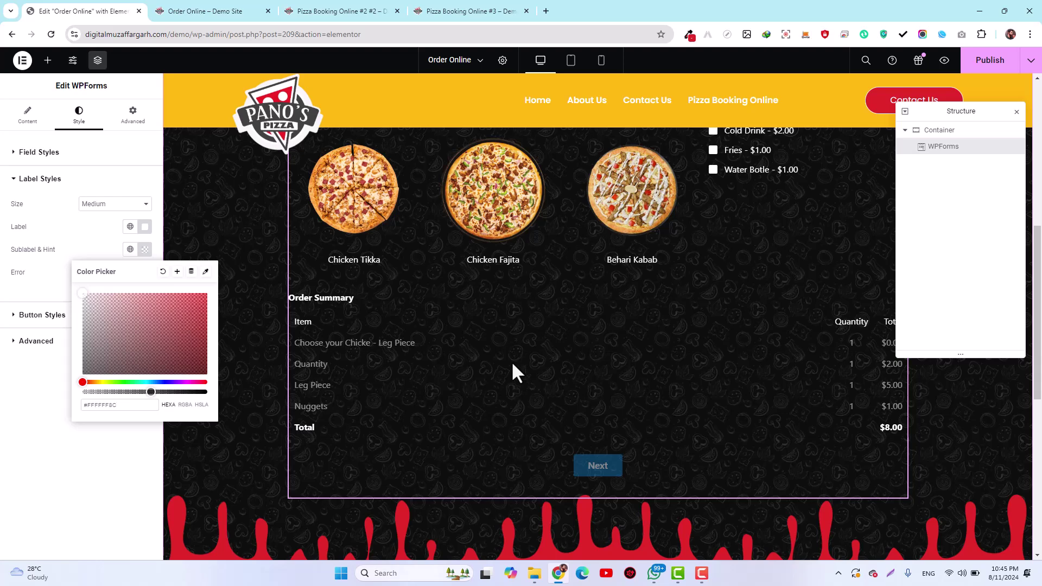
{"action": "left_click", "coordinate": [13, 510]}
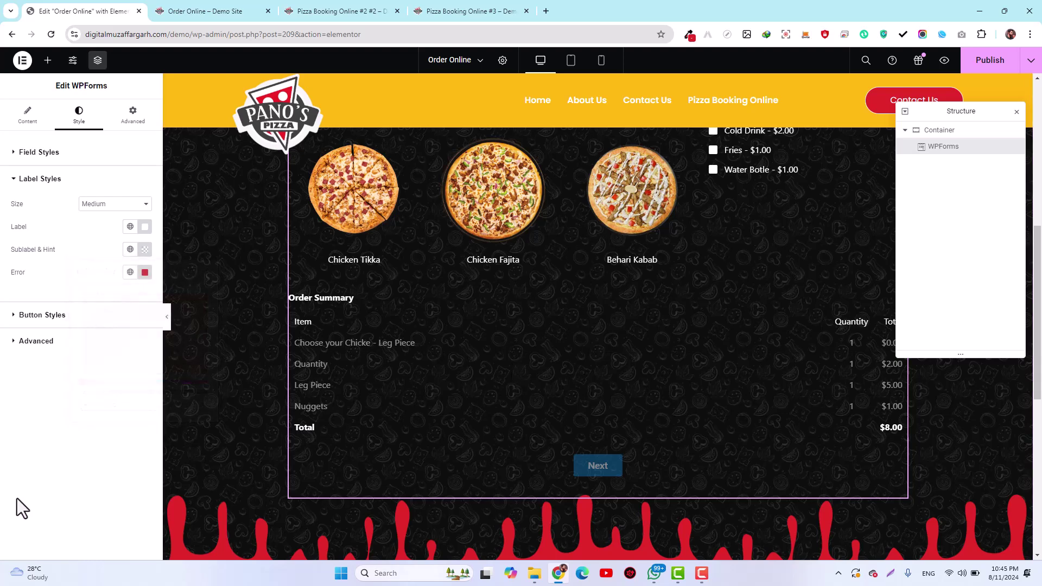
Set the form's button background to the red global color
{"action": "left_click", "coordinate": [44, 315]}
{"action": "scroll", "coordinate": [438, 331], "scroll_direction": "up", "scroll_amount": 6}
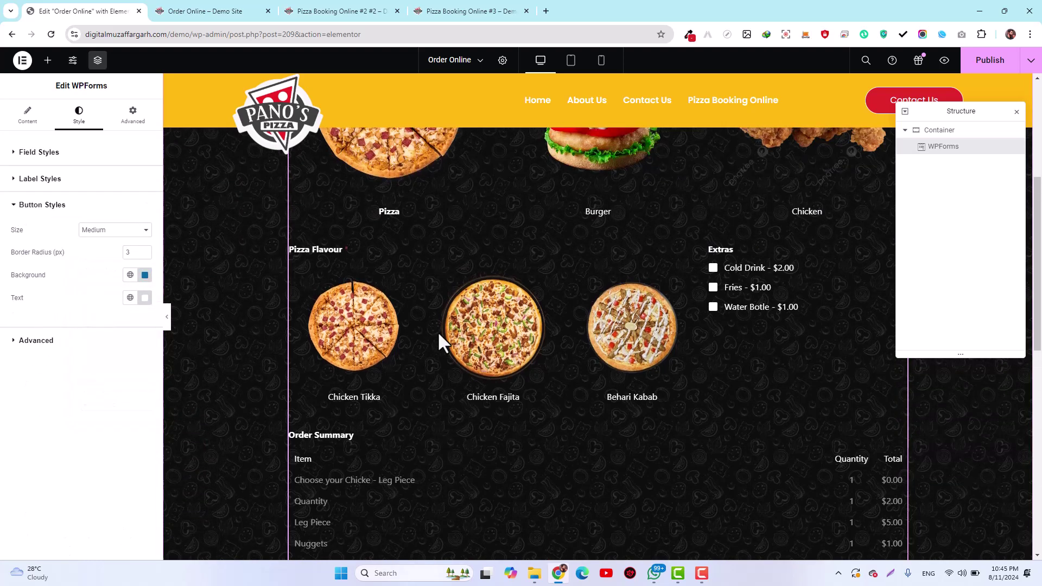
{"action": "scroll", "coordinate": [439, 335], "scroll_direction": "down", "scroll_amount": 2}
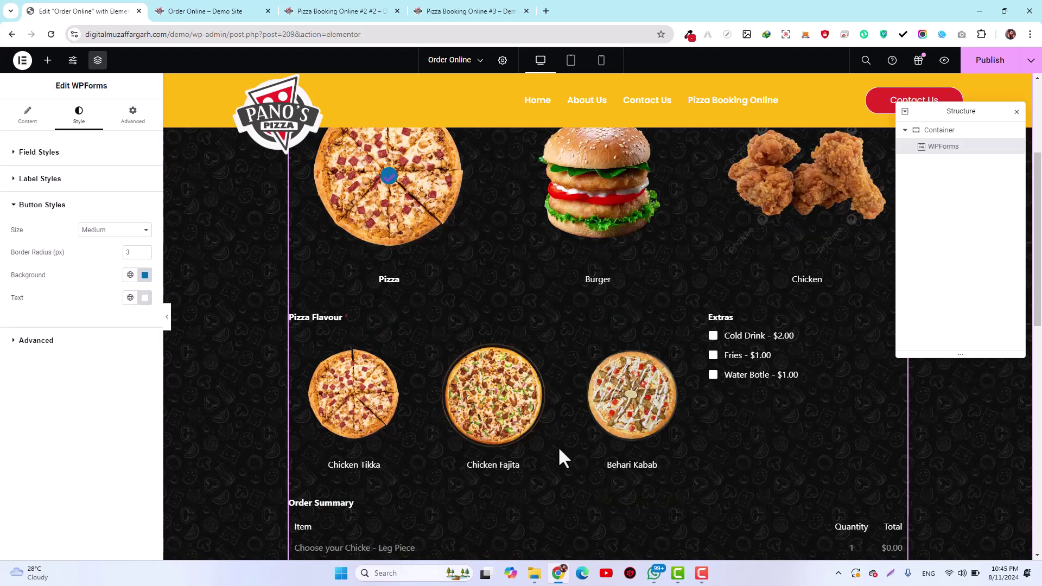
{"action": "scroll", "coordinate": [324, 409], "scroll_direction": "down", "scroll_amount": 5}
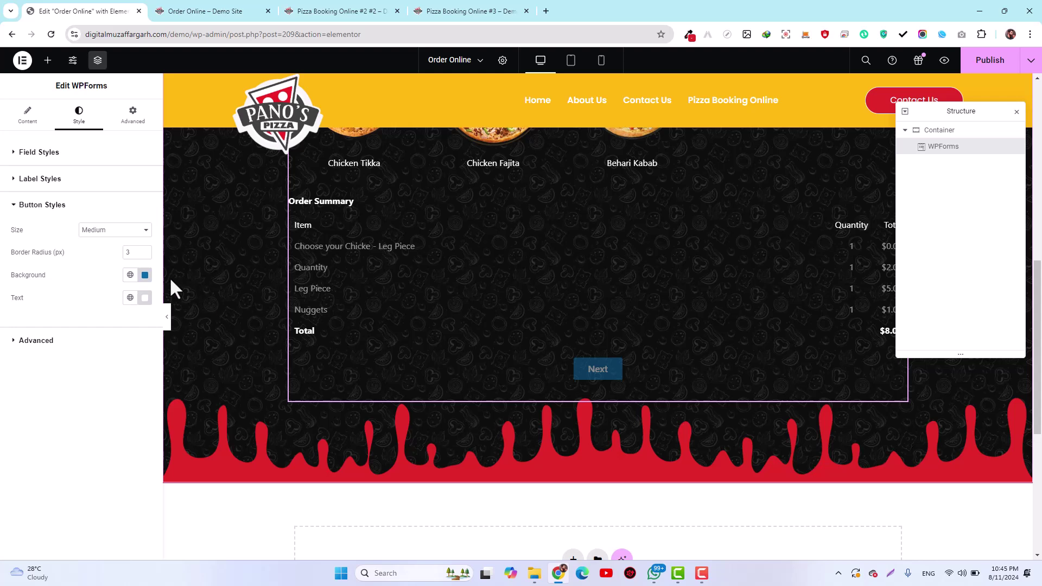
{"action": "left_click", "coordinate": [130, 274]}
{"action": "left_click", "coordinate": [57, 431]}
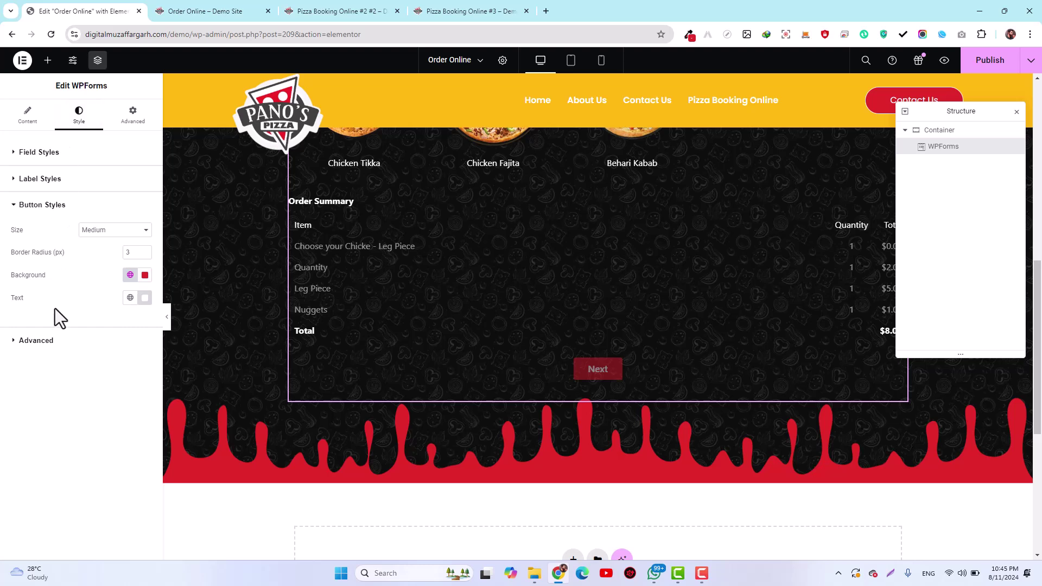
Try the Large size for the form's button and return it to Medium
{"action": "left_click", "coordinate": [91, 231]}
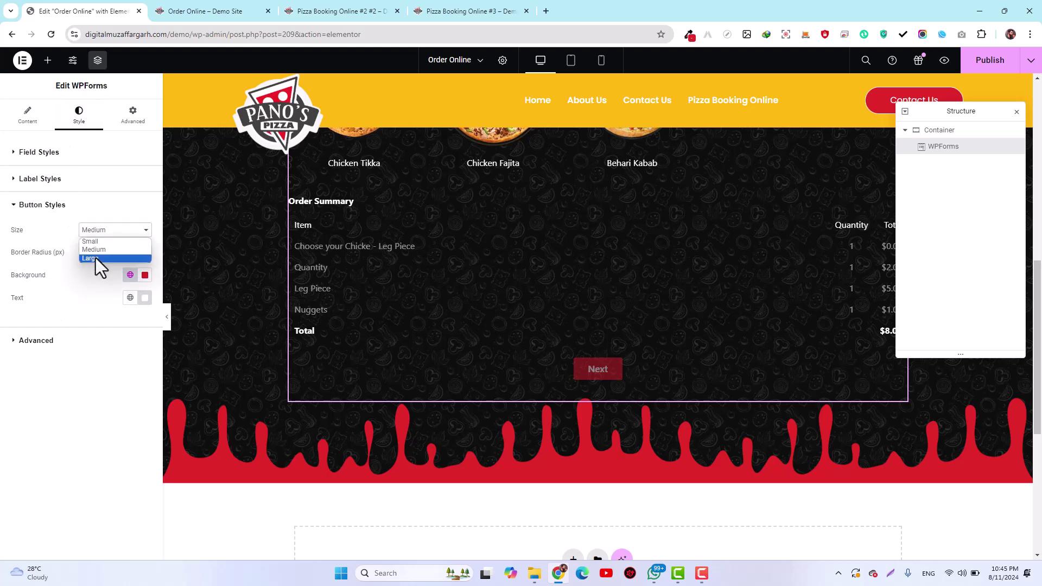
{"action": "left_click", "coordinate": [96, 259]}
{"action": "left_click", "coordinate": [100, 233]}
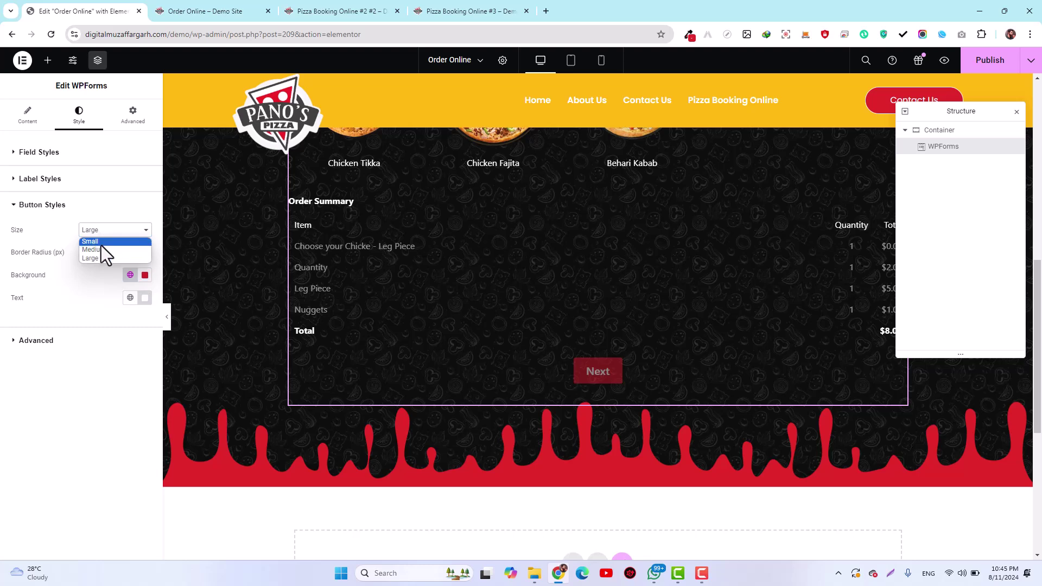
{"action": "left_click", "coordinate": [101, 248]}
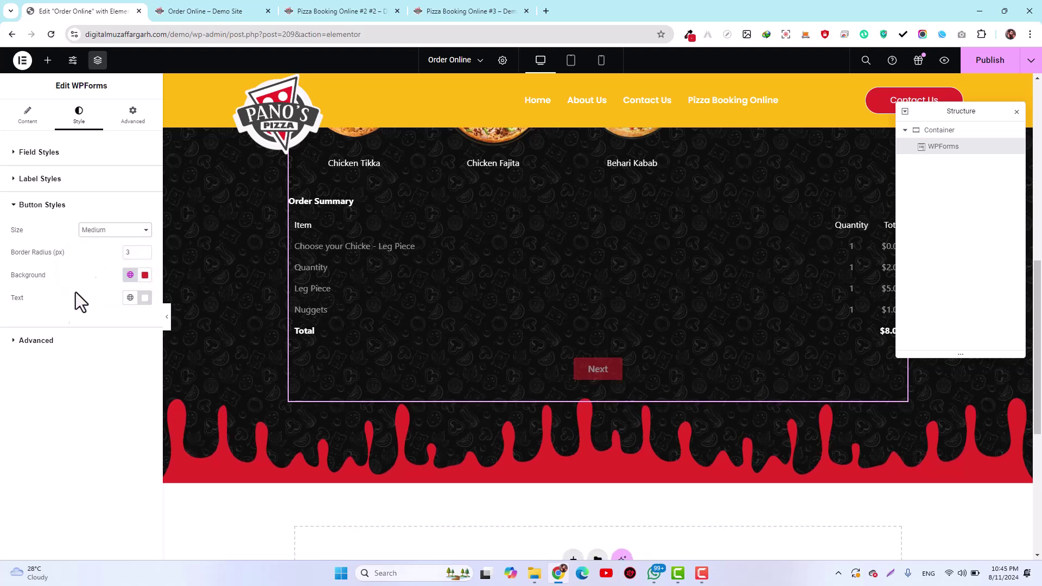
Look at the WPForms widget's advanced style settings, and examine the layout and floating food images of the Pizza Booking Online #2 page
{"action": "left_click", "coordinate": [47, 341]}
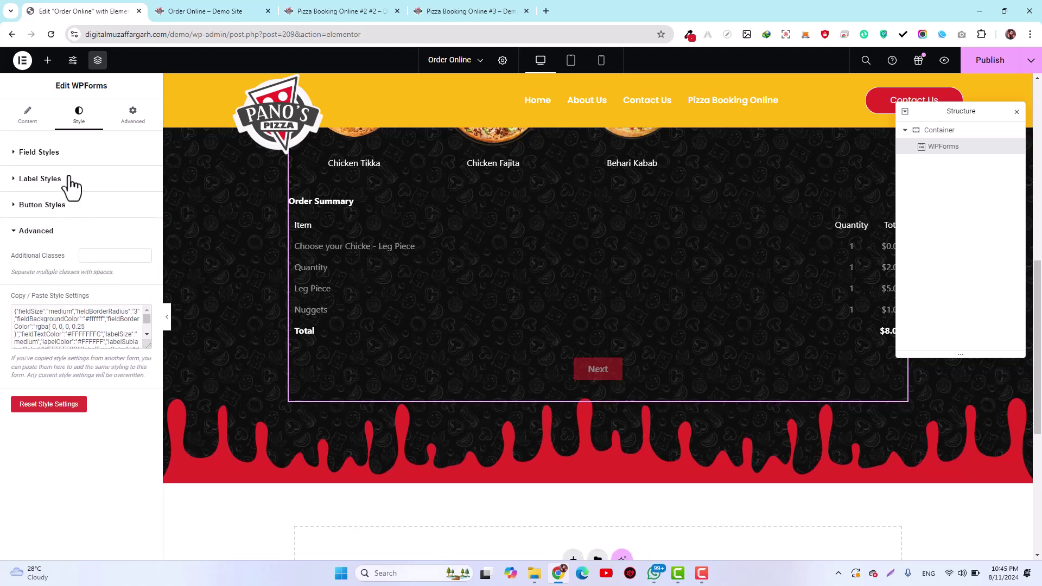
{"action": "scroll", "coordinate": [565, 292], "scroll_direction": "up", "scroll_amount": 8}
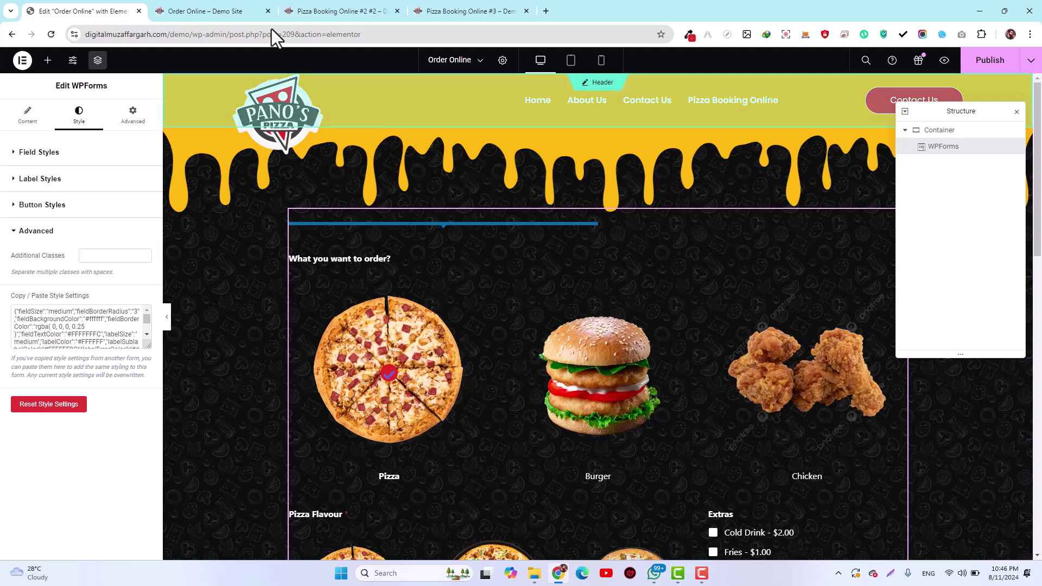
{"action": "left_click", "coordinate": [328, 10]}
{"action": "scroll", "coordinate": [347, 271], "scroll_direction": "down", "scroll_amount": 2}
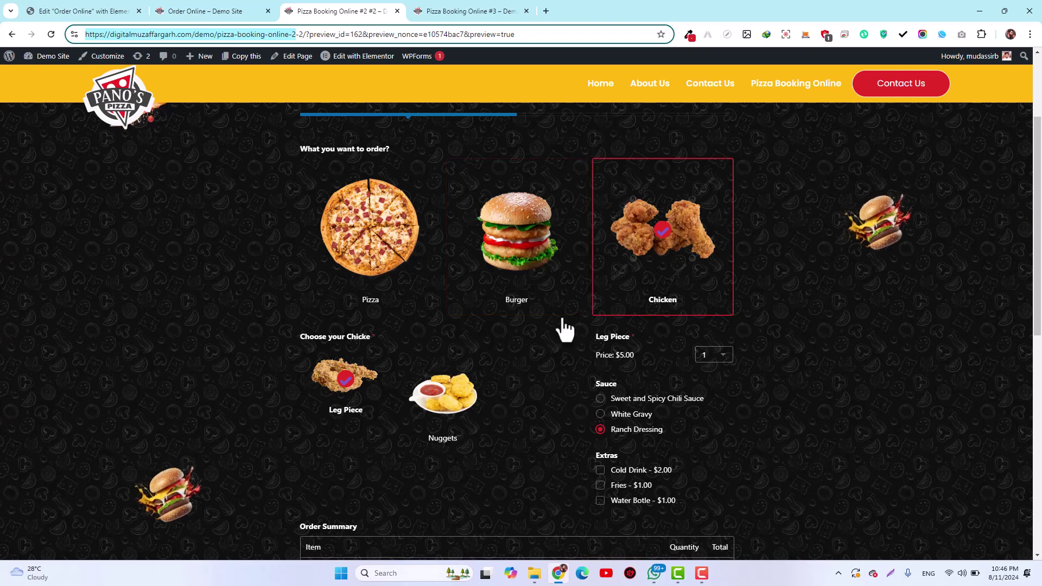
{"action": "scroll", "coordinate": [546, 349], "scroll_direction": "down", "scroll_amount": 2}
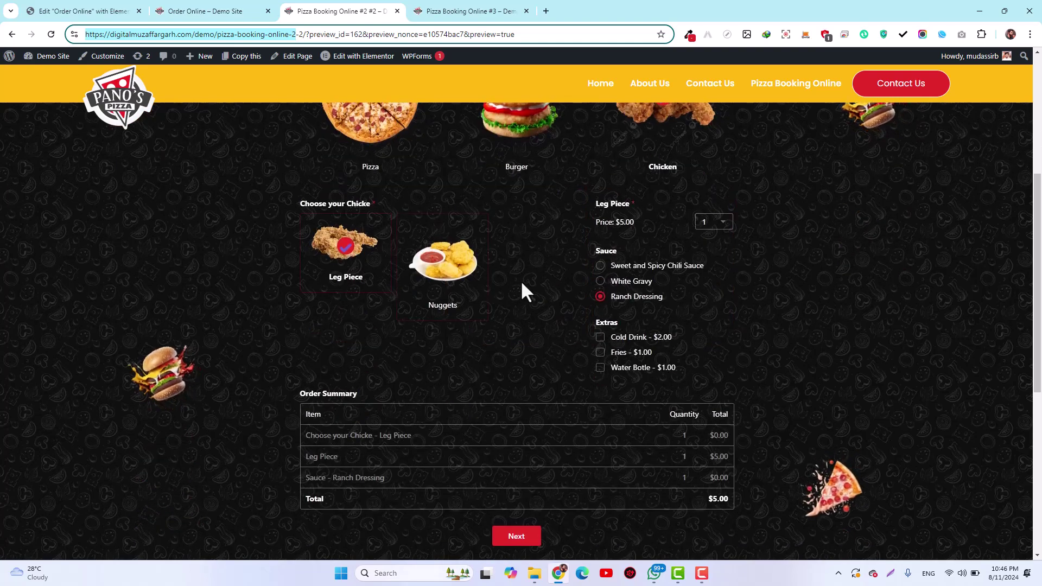
{"action": "scroll", "coordinate": [385, 333], "scroll_direction": "down", "scroll_amount": 2}
{"action": "scroll", "coordinate": [158, 392], "scroll_direction": "up", "scroll_amount": 6}
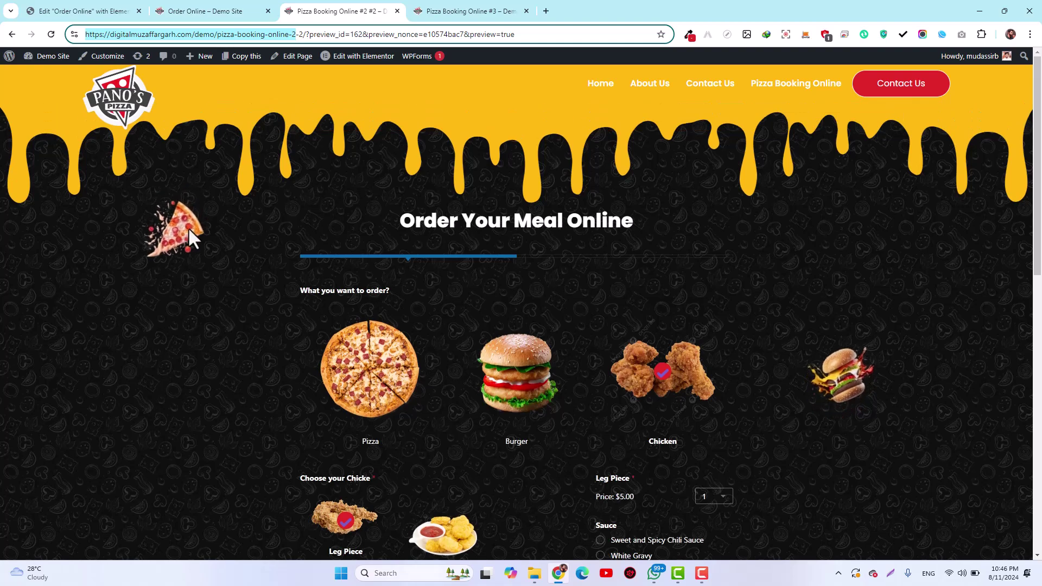
{"action": "scroll", "coordinate": [890, 414], "scroll_direction": "down", "scroll_amount": 4}
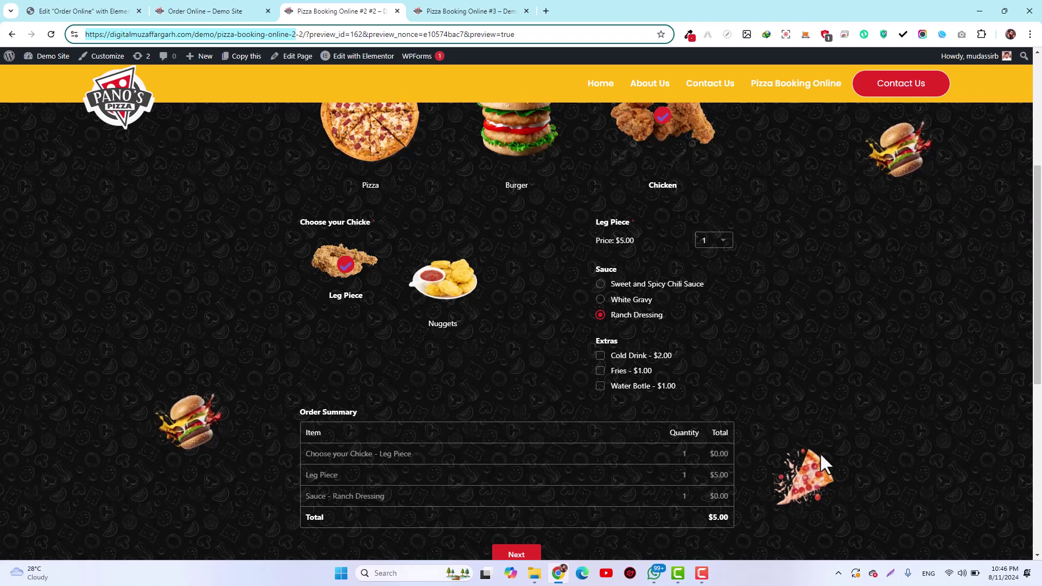
{"action": "scroll", "coordinate": [862, 267], "scroll_direction": "up", "scroll_amount": 3}
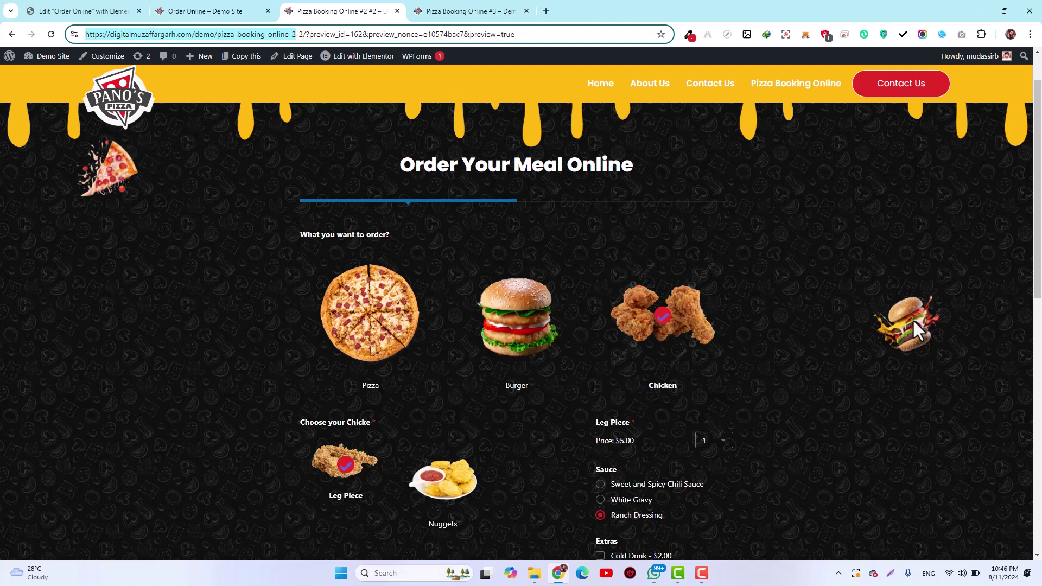
{"action": "scroll", "coordinate": [913, 320], "scroll_direction": "up", "scroll_amount": 1}
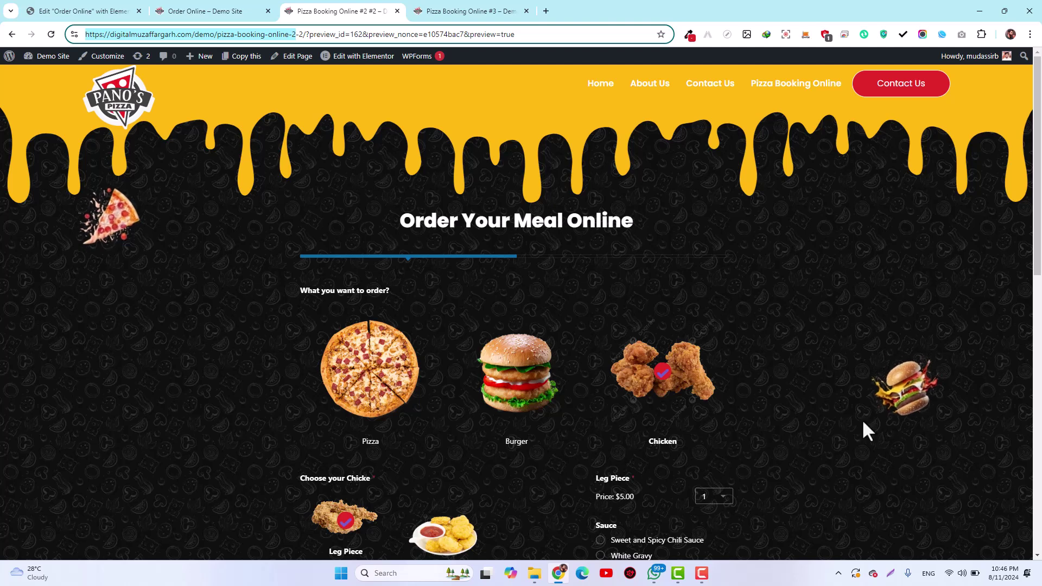
{"action": "scroll", "coordinate": [907, 361], "scroll_direction": "down", "scroll_amount": 6}
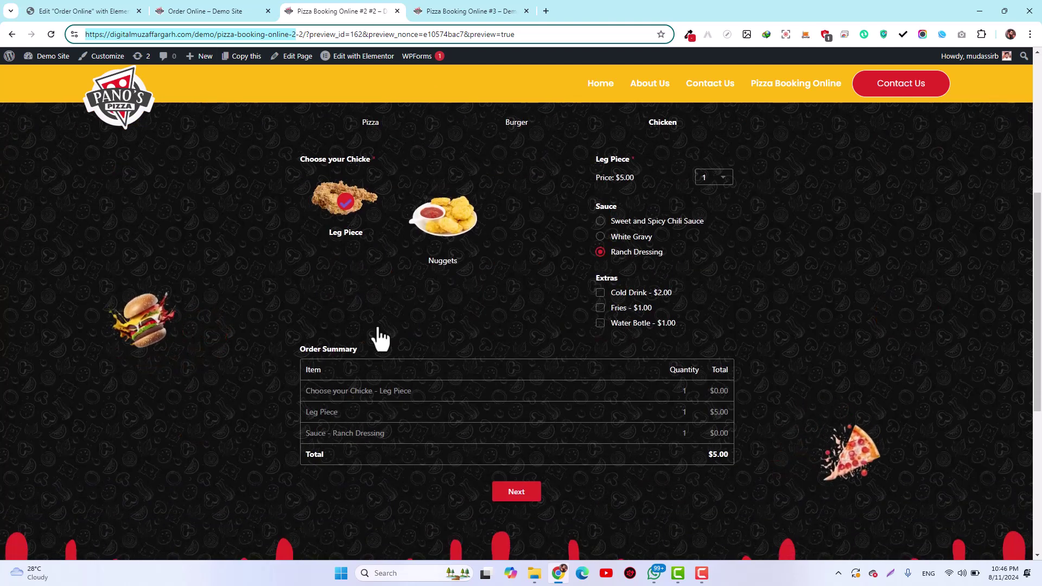
{"action": "scroll", "coordinate": [261, 340], "scroll_direction": "up", "scroll_amount": 6}
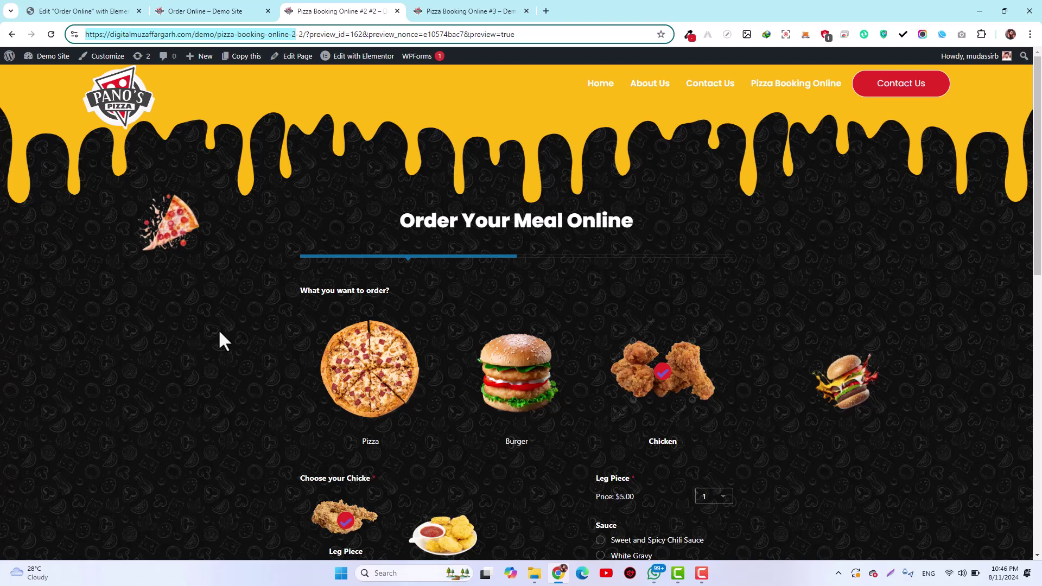
On the Pizza Booking Online #2 page, switch the order between Pizza, Burger and Chicken to compare each category's conditional fields
{"action": "left_click", "coordinate": [210, 5]}
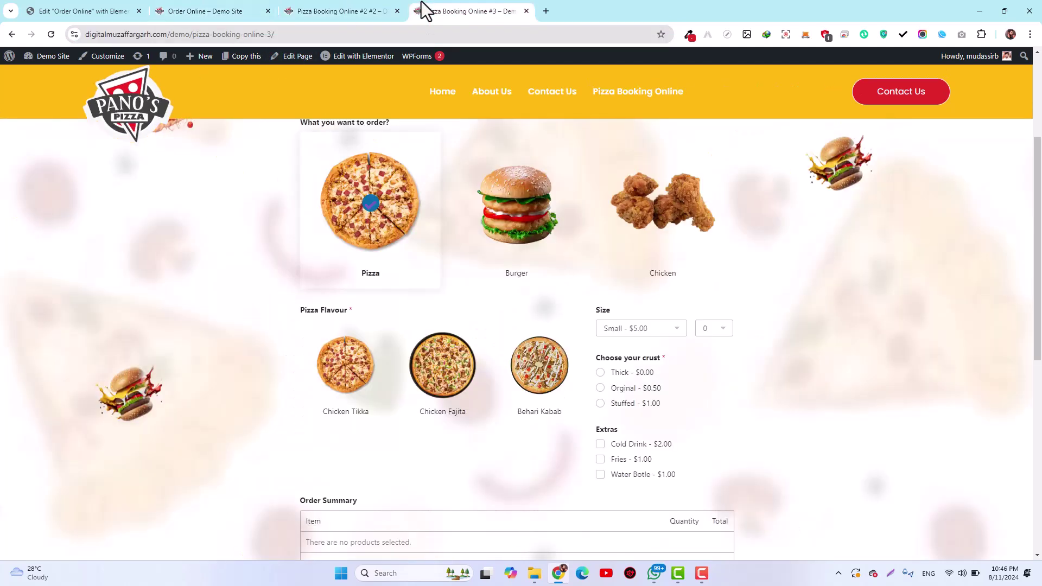
{"action": "left_click", "coordinate": [353, 9]}
{"action": "scroll", "coordinate": [409, 246], "scroll_direction": "down", "scroll_amount": 3}
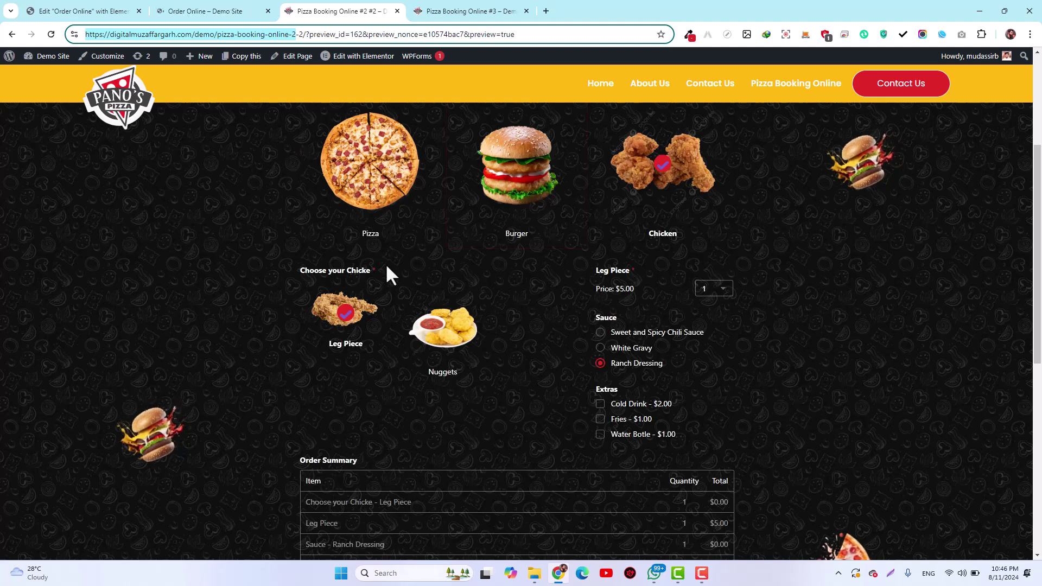
{"action": "left_click", "coordinate": [374, 186]}
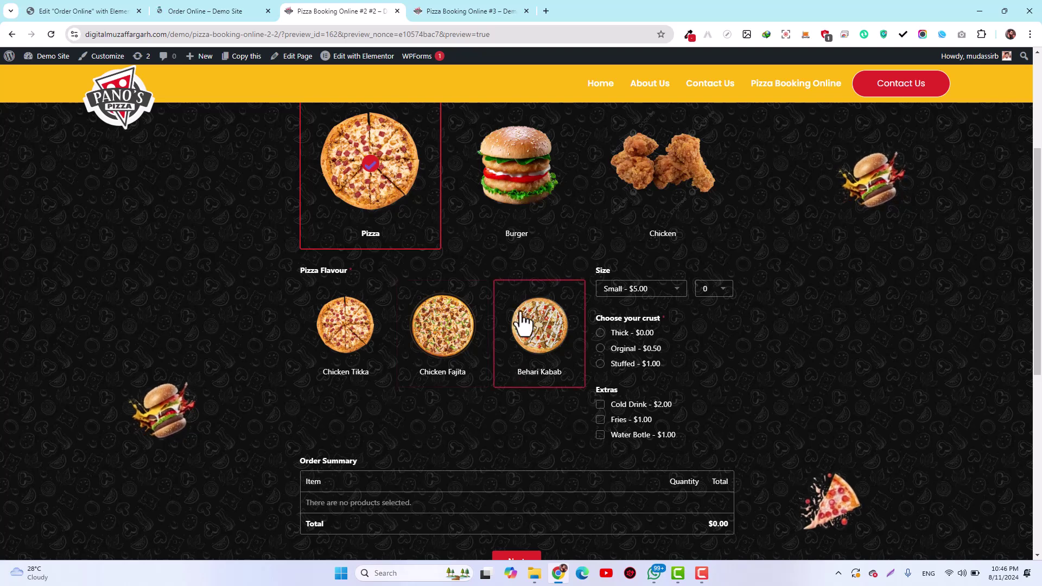
{"action": "left_click", "coordinate": [519, 221]}
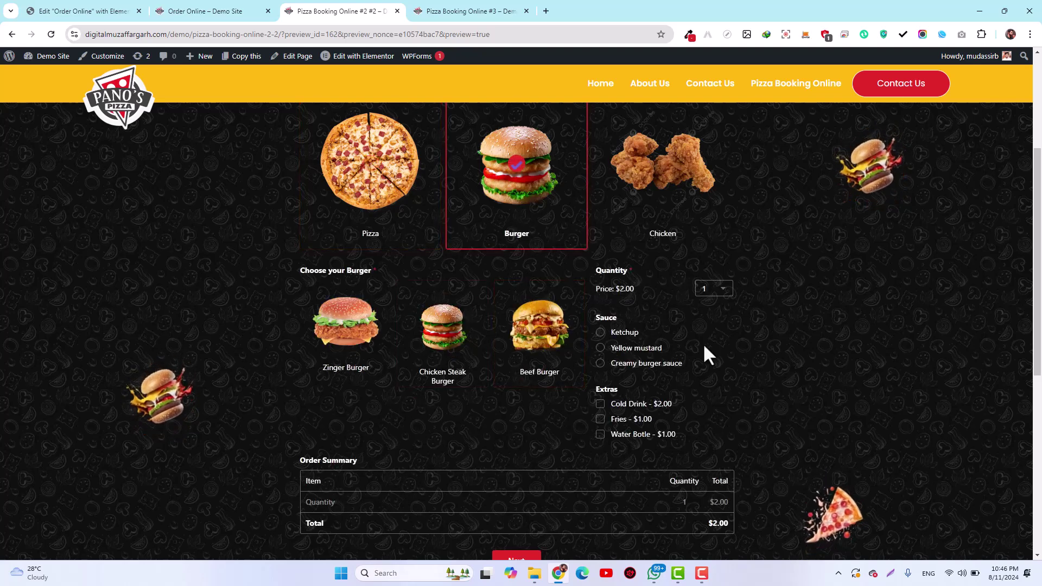
{"action": "left_click", "coordinate": [670, 168]}
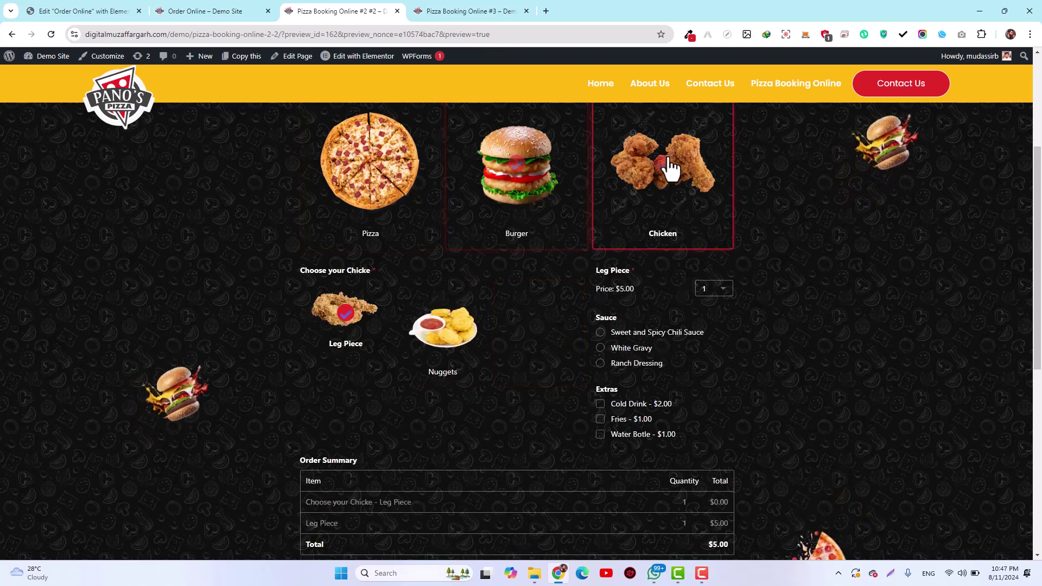
{"action": "left_click", "coordinate": [532, 173]}
{"action": "left_click", "coordinate": [361, 167]}
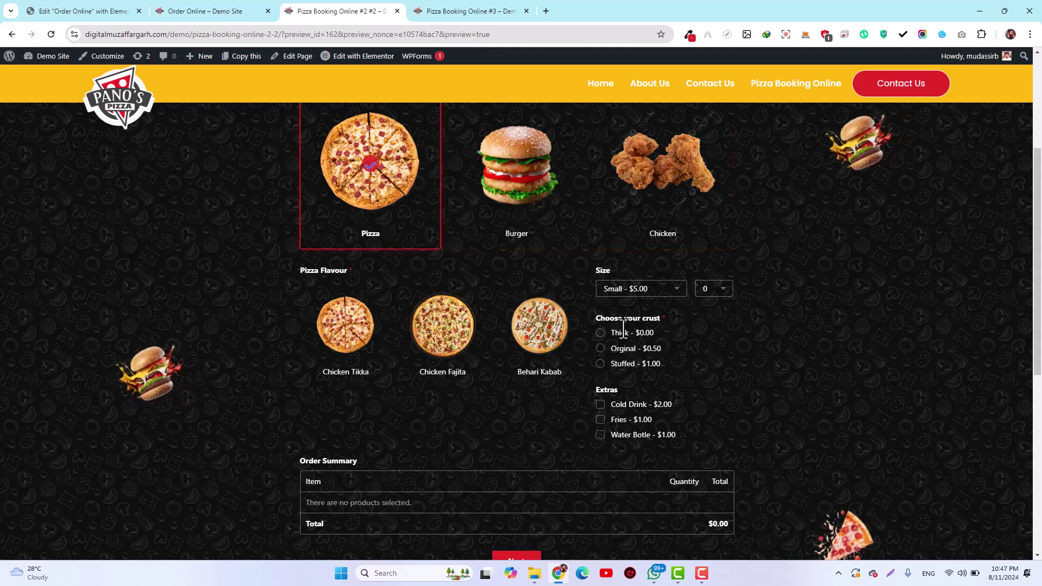
{"action": "scroll", "coordinate": [669, 329], "scroll_direction": "down", "scroll_amount": 1}
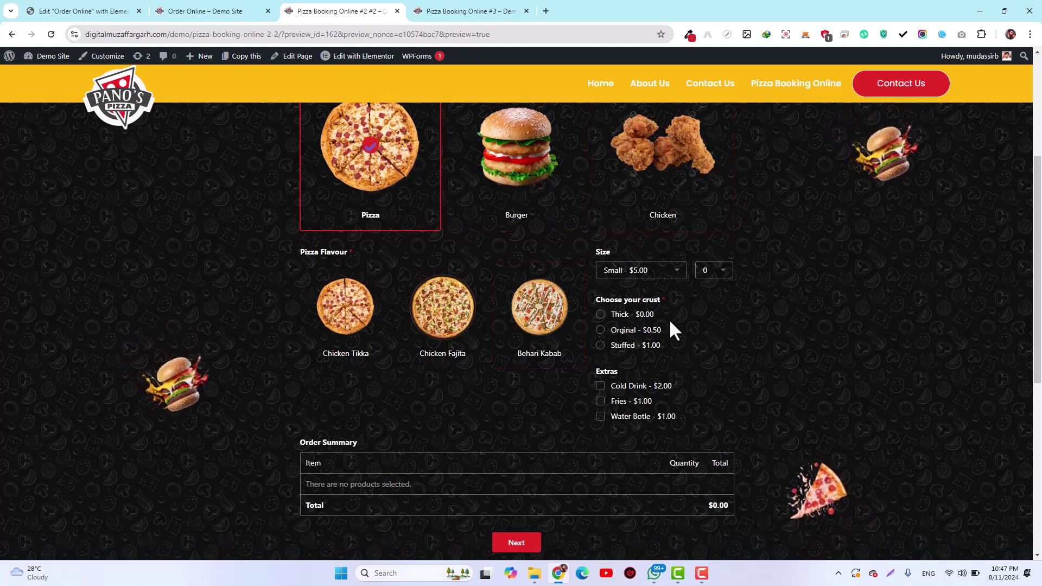
Choose Chicken with Nuggets in the reference form and examine the matching price, sauce, extras and order summary fields
{"action": "left_click", "coordinate": [679, 145]}
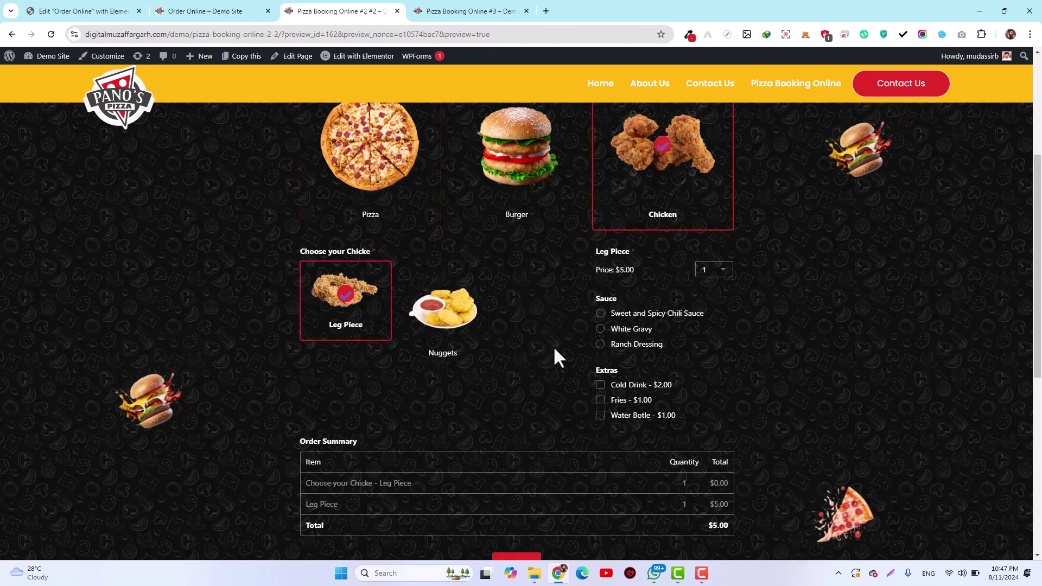
{"action": "scroll", "coordinate": [659, 361], "scroll_direction": "up", "scroll_amount": 5}
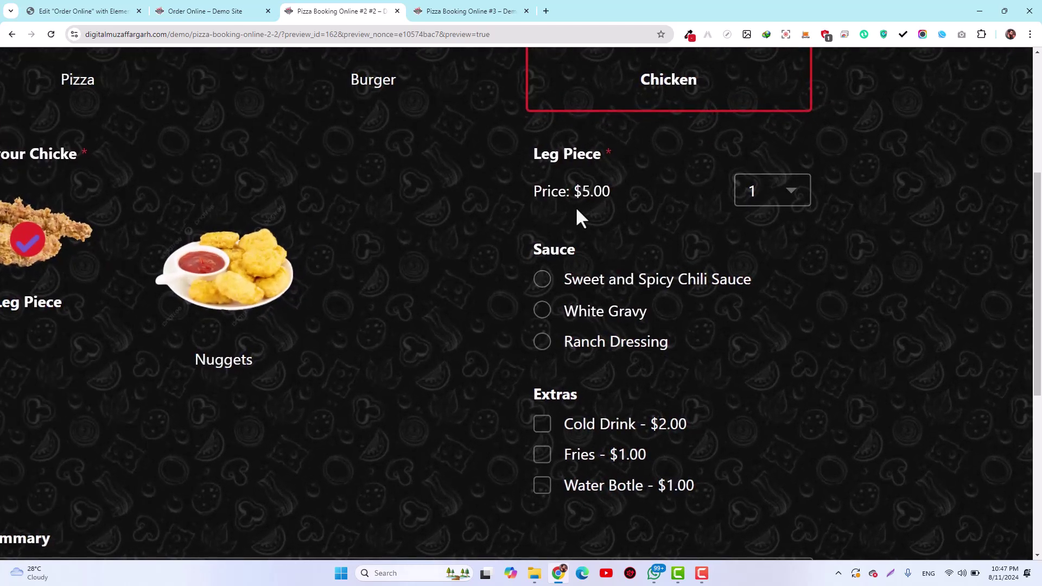
{"action": "left_click", "coordinate": [221, 304]}
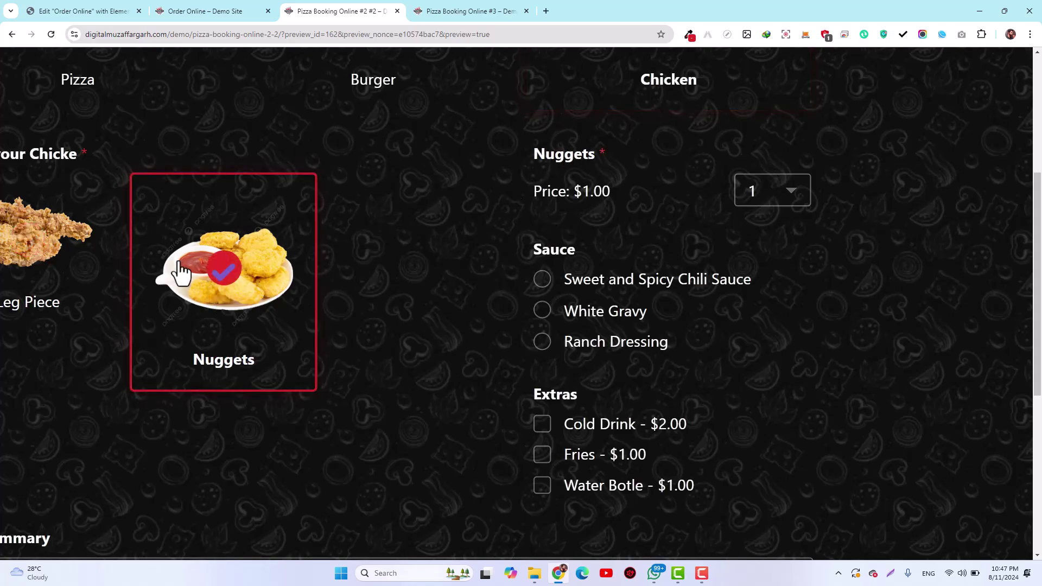
{"action": "scroll", "coordinate": [318, 233], "scroll_direction": "down", "scroll_amount": 5}
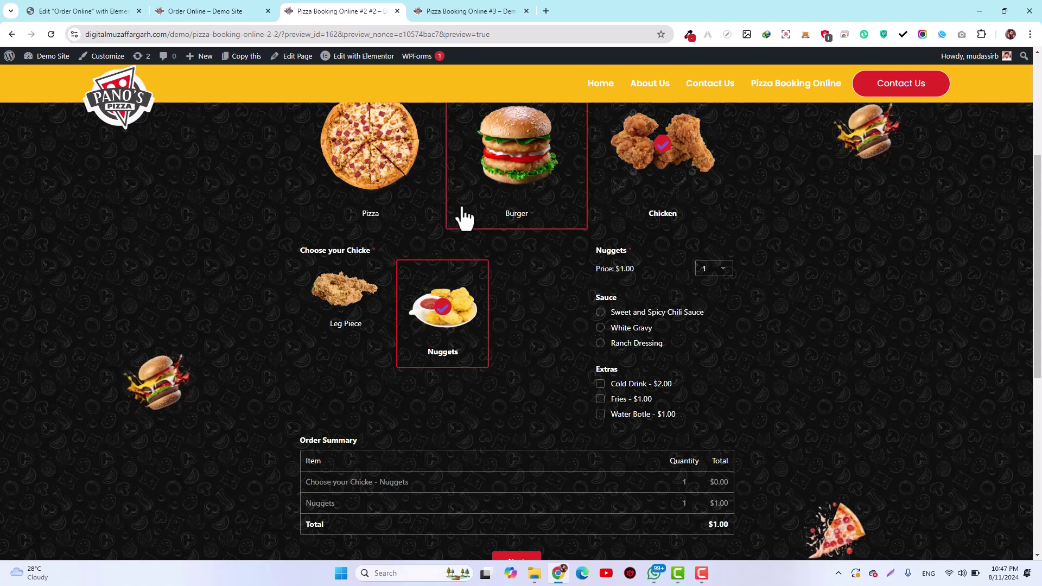
{"action": "scroll", "coordinate": [462, 217], "scroll_direction": "up", "scroll_amount": 5}
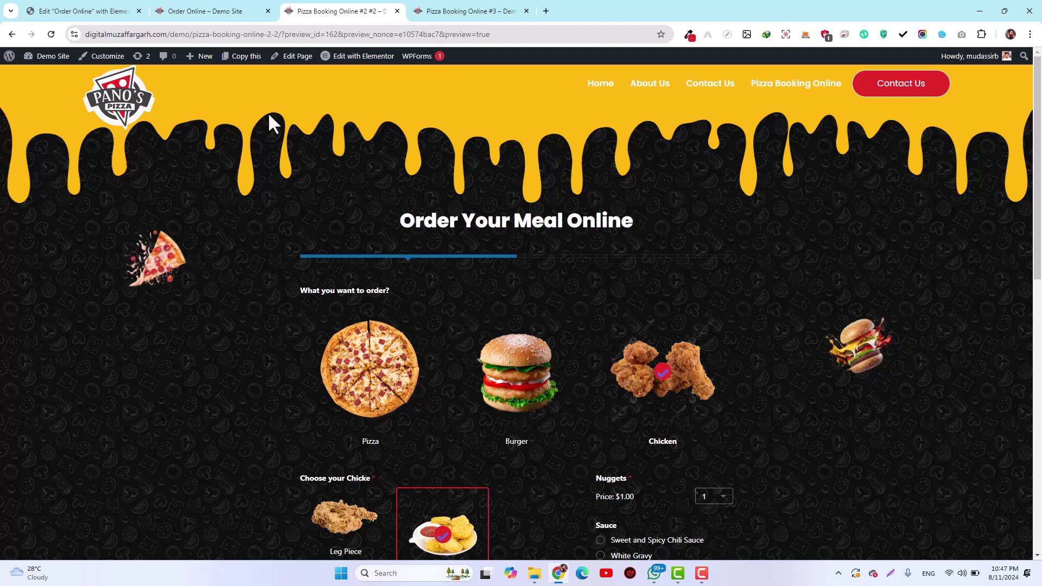
Go from the Order Online preview to the WordPress dashboard and start a new form in the WPForms builder
{"action": "left_click", "coordinate": [231, 10]}
{"action": "mouse_move", "coordinate": [45, 62]}
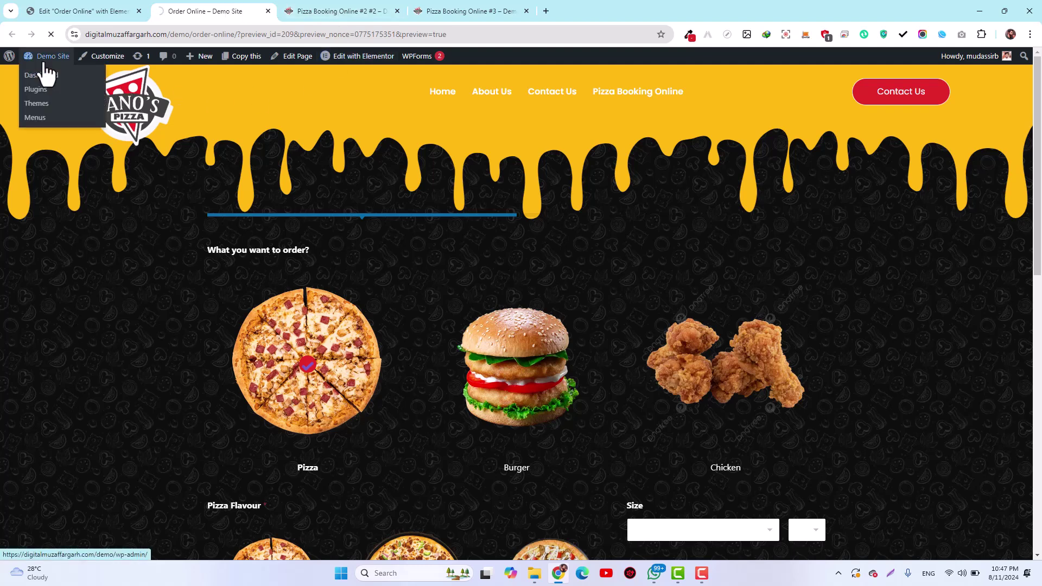
{"action": "left_click", "coordinate": [41, 75]}
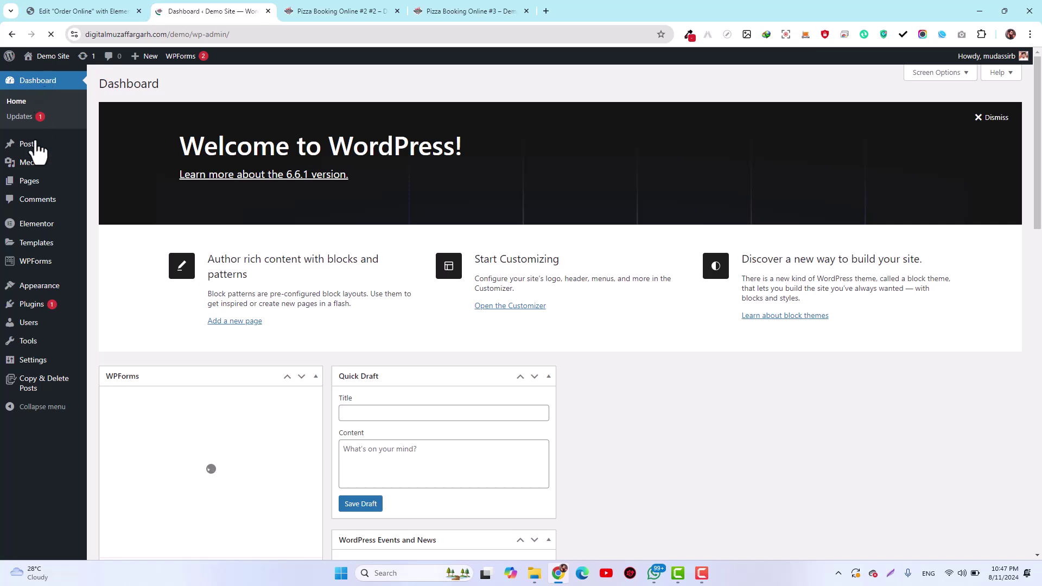
{"action": "mouse_move", "coordinate": [25, 267]}
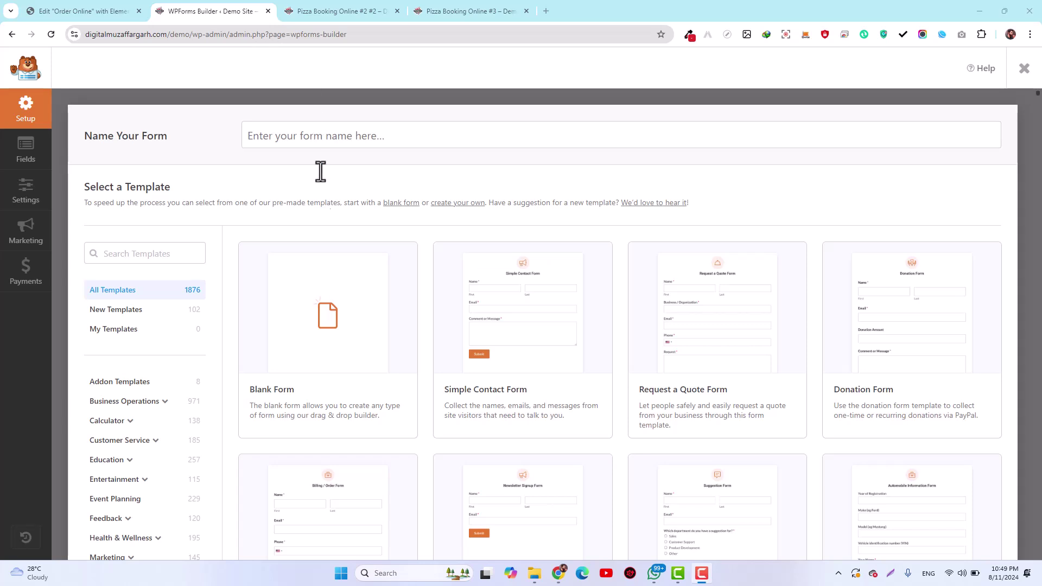
Name the form "Book Your Meal Online" and create it from the Blank Form template
{"action": "mouse_move", "coordinate": [320, 266]}
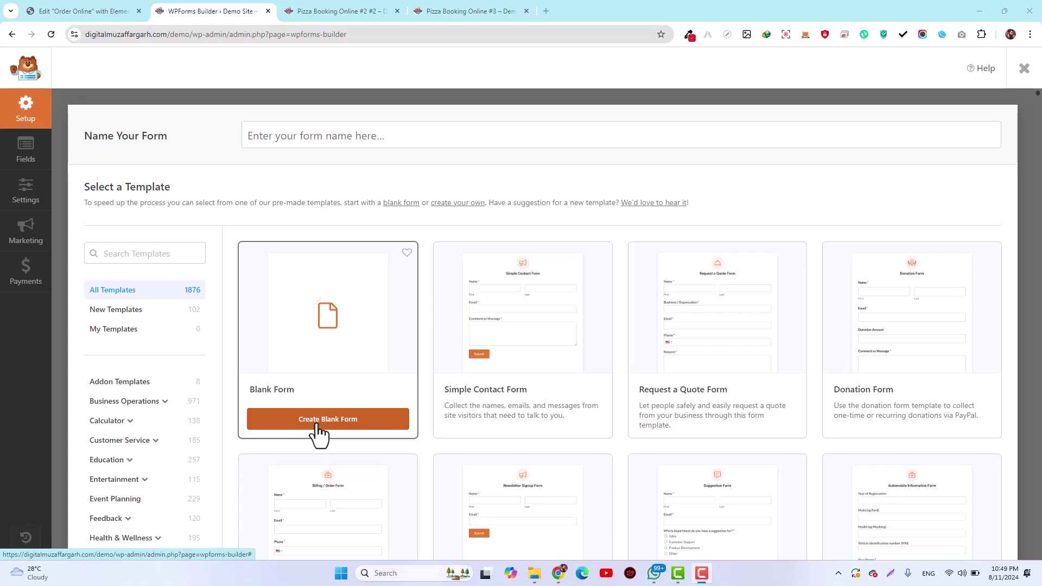
{"action": "left_click", "coordinate": [292, 133]}
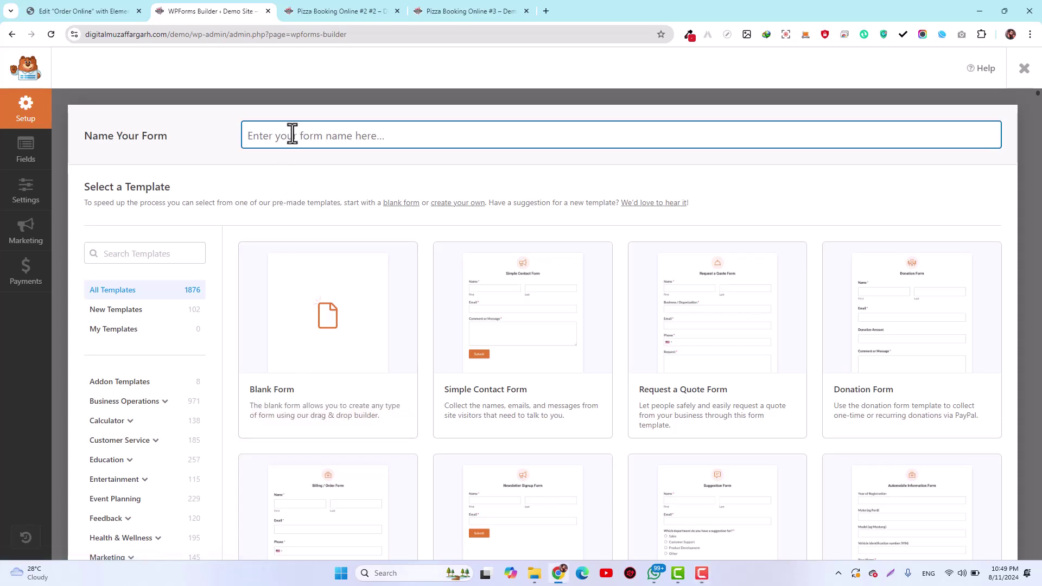
{"action": "type", "text": "Book Your Meal Online"}
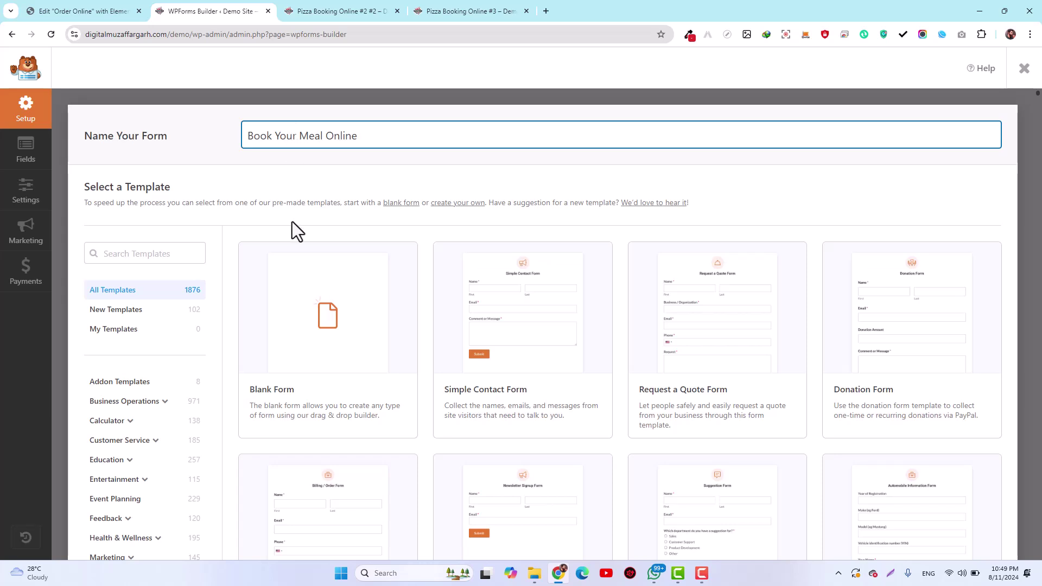
{"action": "left_click", "coordinate": [320, 425]}
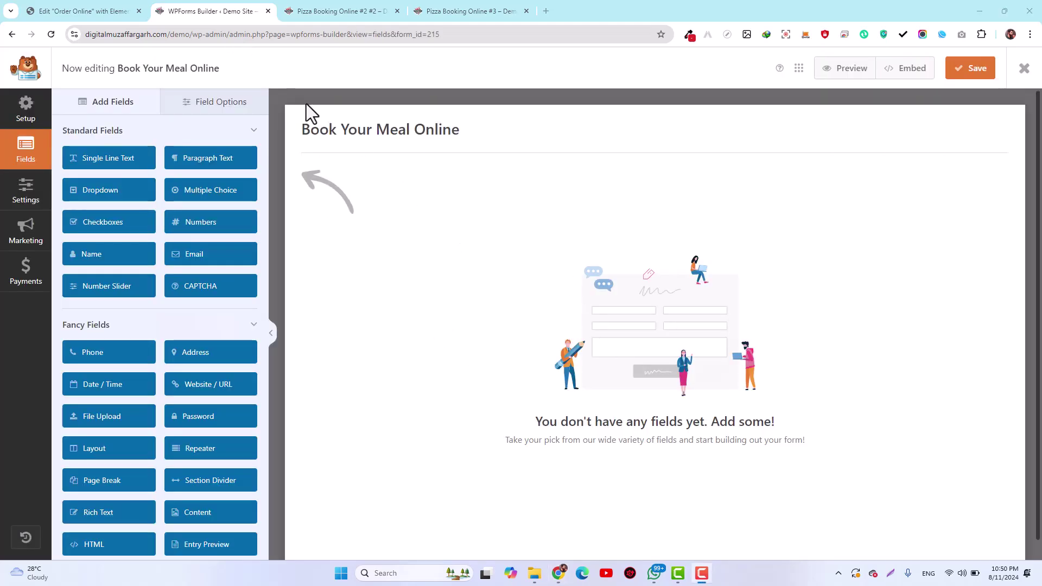
Compare the Burger and Pizza options on the Pizza Booking Online #2 page, and view the Pizza Booking Online #3 version
{"action": "left_click", "coordinate": [340, 3]}
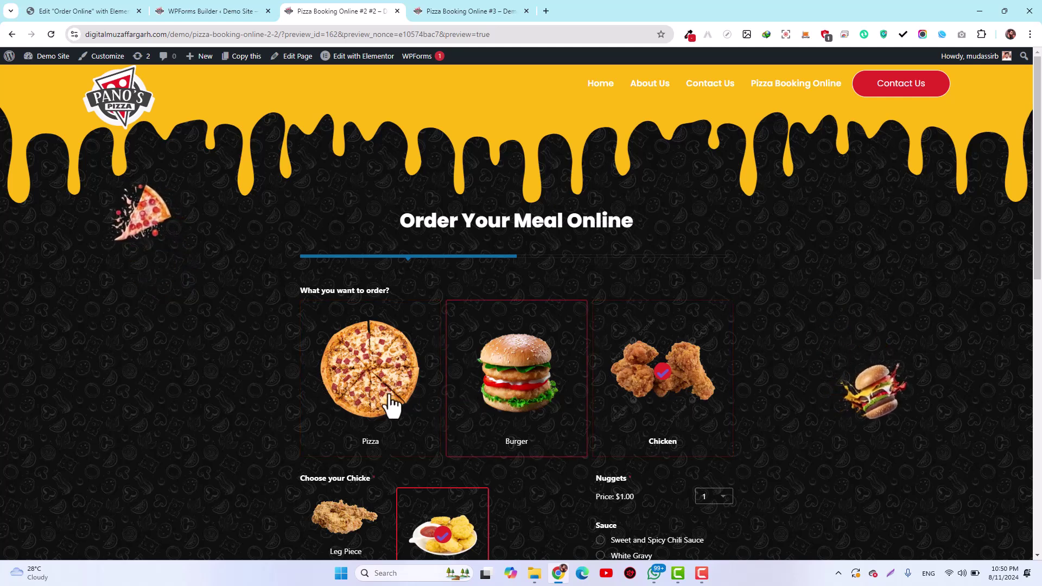
{"action": "scroll", "coordinate": [396, 411], "scroll_direction": "down", "scroll_amount": 5}
{"action": "scroll", "coordinate": [397, 407], "scroll_direction": "up", "scroll_amount": 2}
{"action": "left_click", "coordinate": [502, 212]}
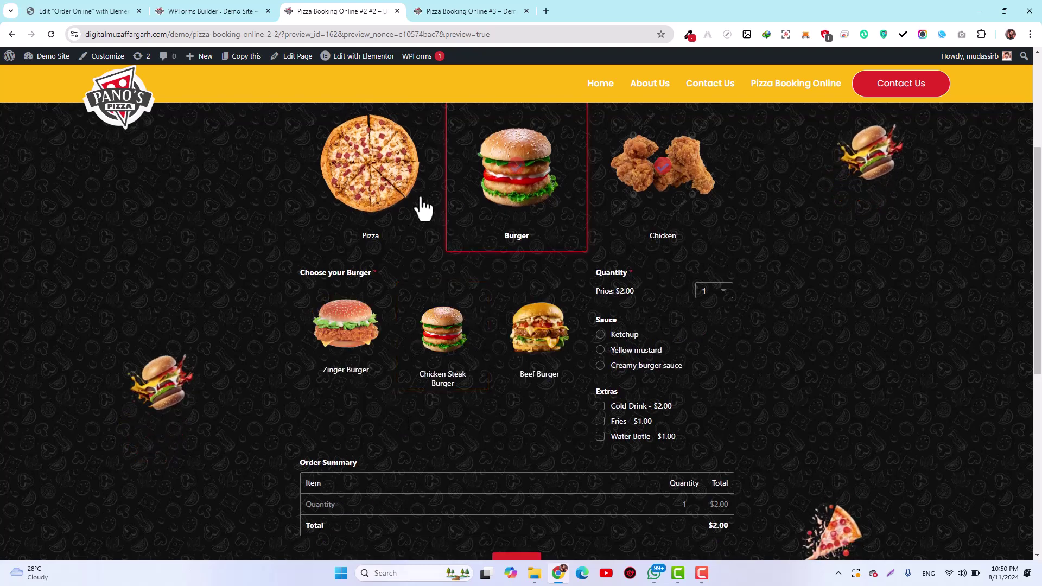
{"action": "left_click", "coordinate": [408, 209]}
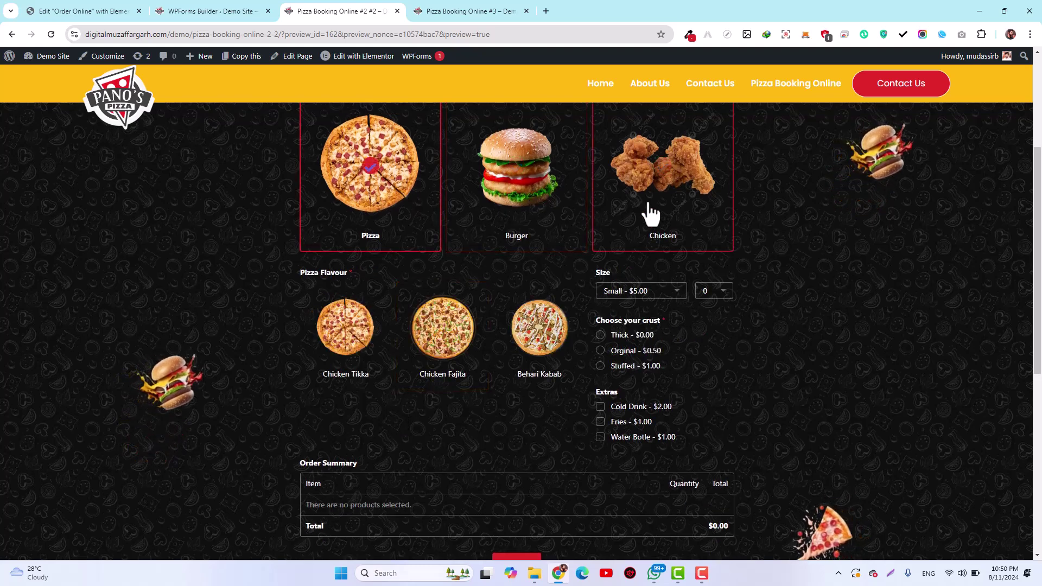
{"action": "scroll", "coordinate": [476, 225], "scroll_direction": "up", "scroll_amount": 3}
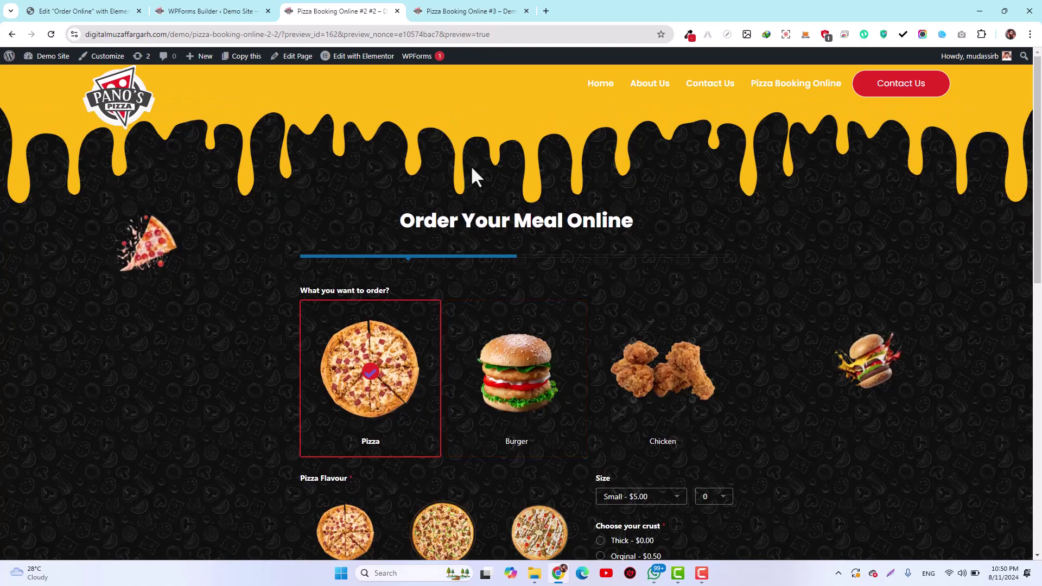
{"action": "left_click", "coordinate": [476, 11]}
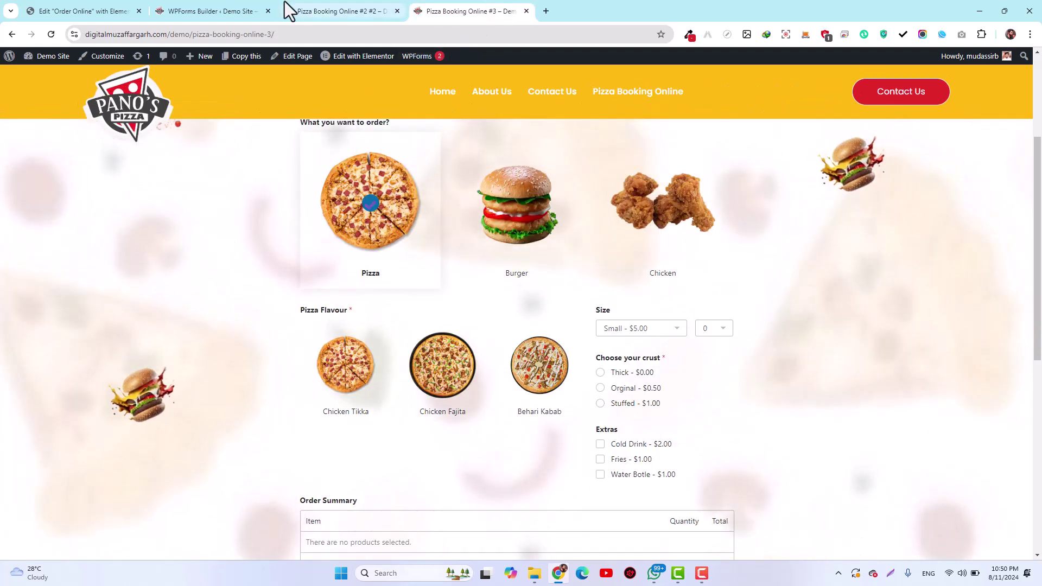
Return to the WPForms builder, add a Multiple Choice field to the Book Your Meal Online form and open the field's general options
{"action": "left_click", "coordinate": [216, 10]}
{"action": "left_click_drag", "start_coordinate": [228, 10], "coordinate": [350, 10]}
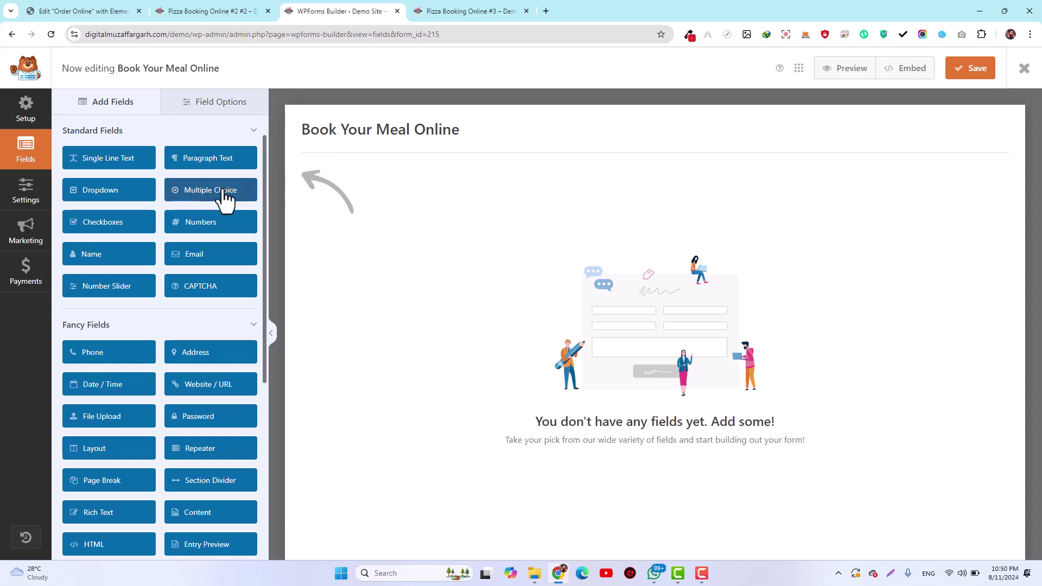
{"action": "left_click_drag", "start_coordinate": [203, 191], "coordinate": [477, 207]}
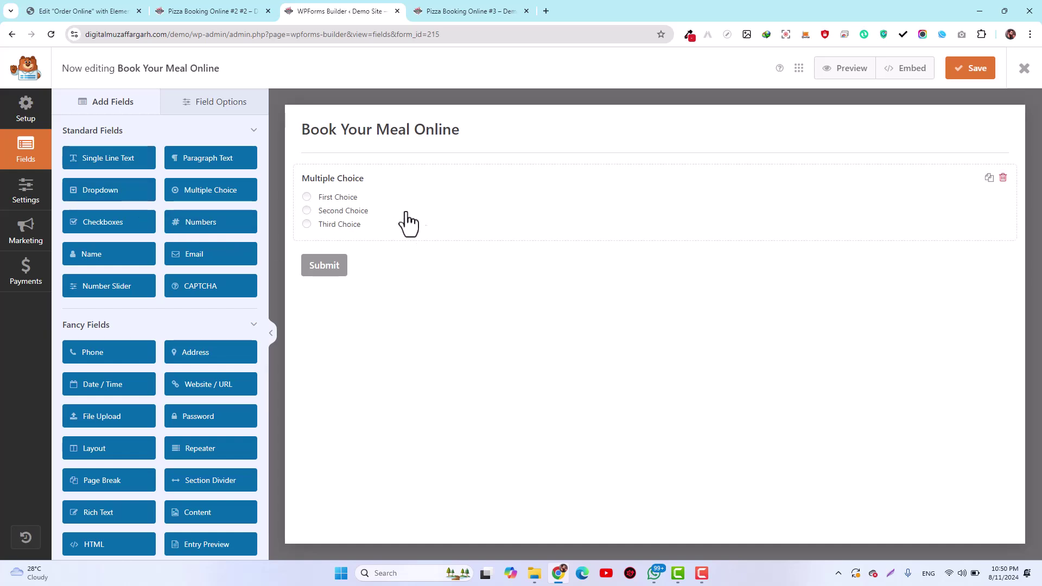
{"action": "left_click", "coordinate": [449, 219]}
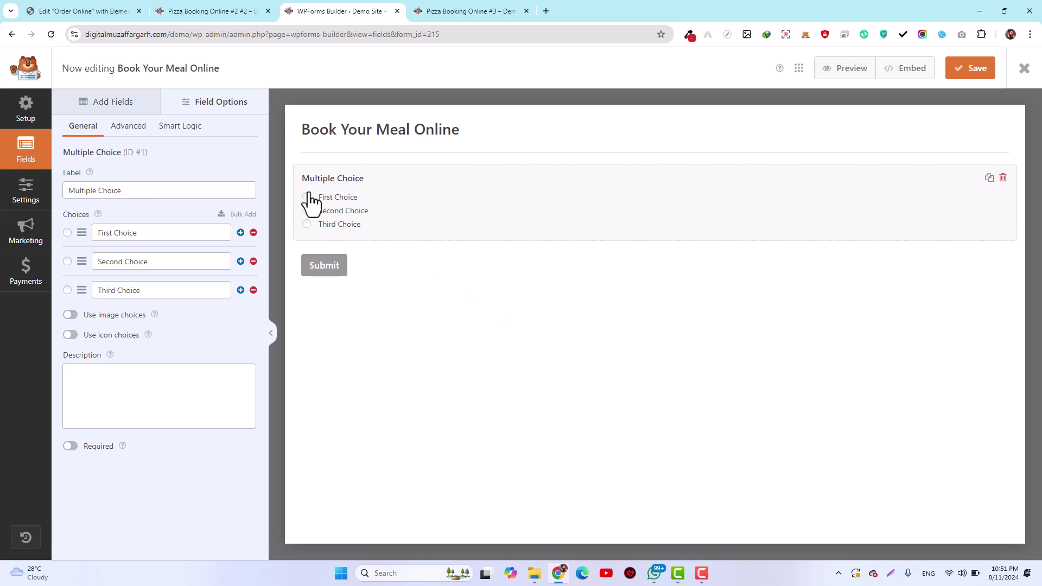
{"action": "left_click", "coordinate": [108, 107]}
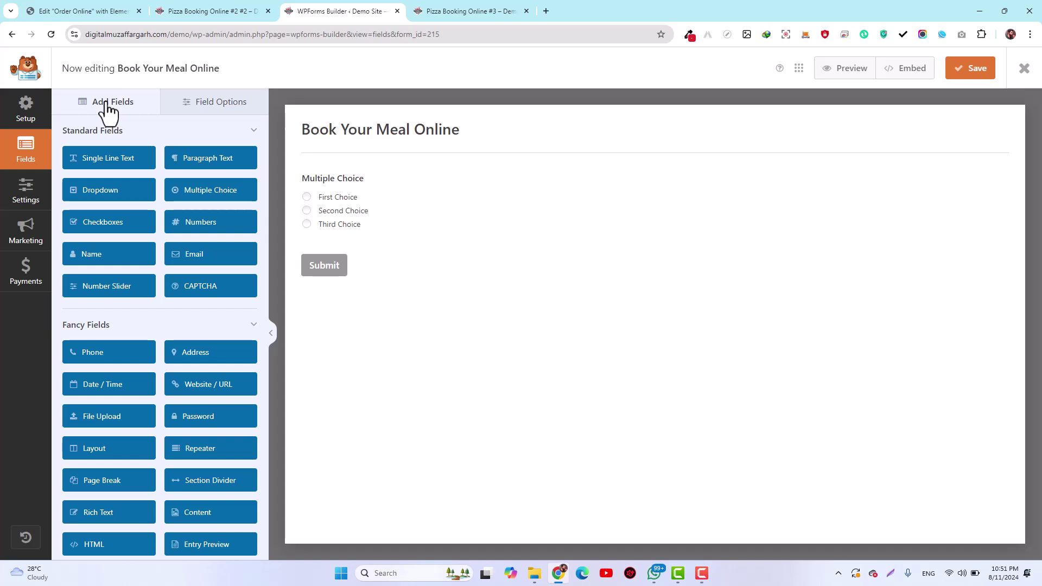
{"action": "left_click", "coordinate": [216, 106]}
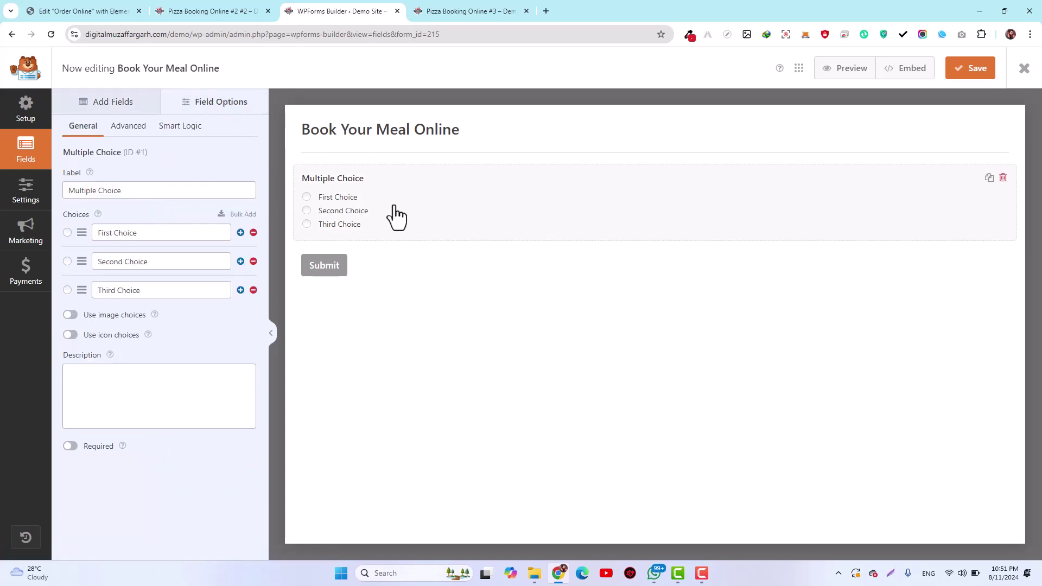
Compare the Multiple Choice field with the Pizza Booking Online #3 page and turn on image choices for it
{"action": "left_click", "coordinate": [103, 111]}
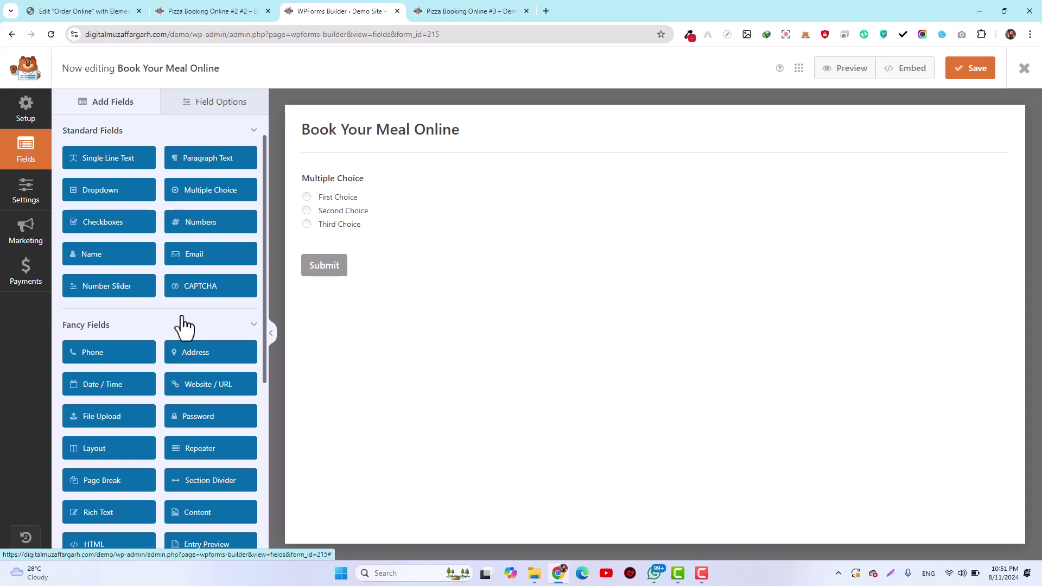
{"action": "left_click", "coordinate": [432, 203]}
{"action": "left_click", "coordinate": [467, 8]}
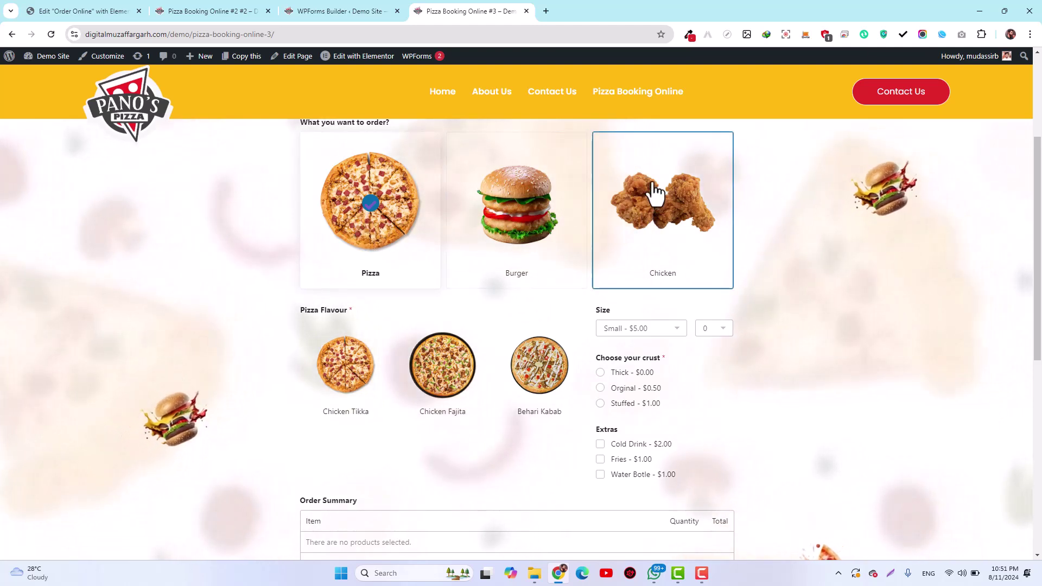
{"action": "left_click", "coordinate": [312, 10]}
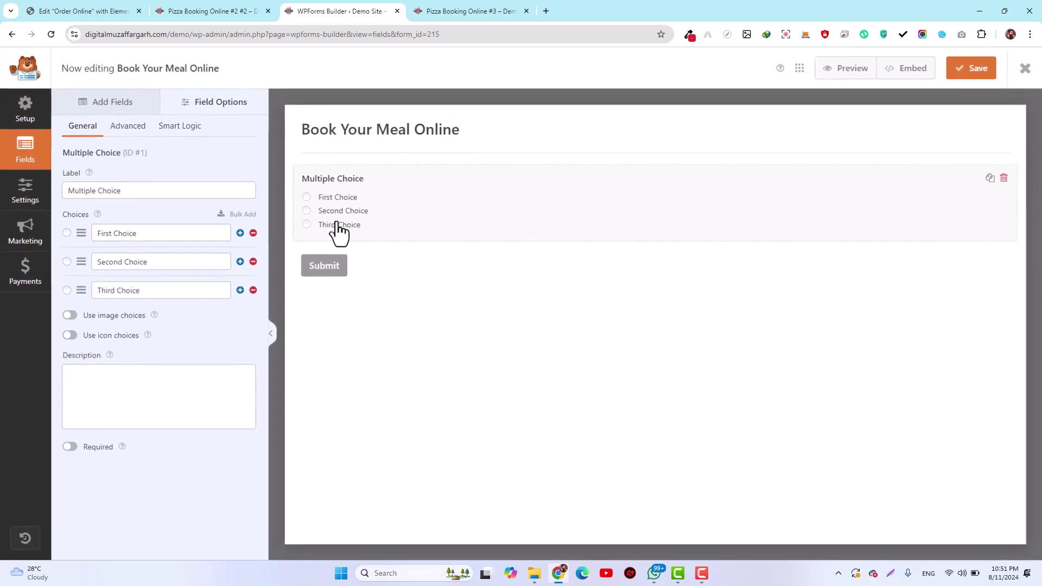
{"action": "left_click", "coordinate": [438, 10]}
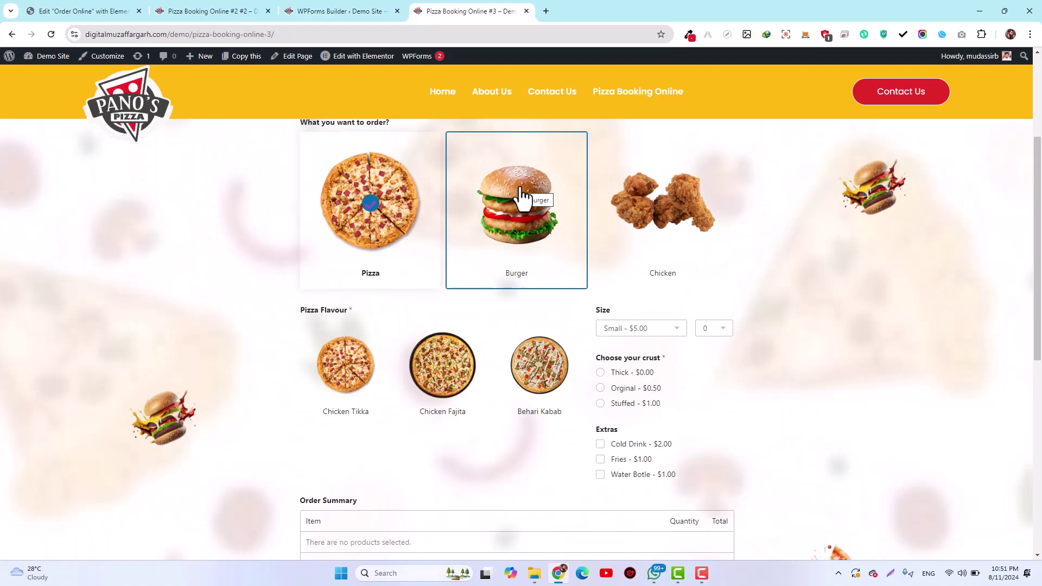
{"action": "left_click", "coordinate": [349, 11]}
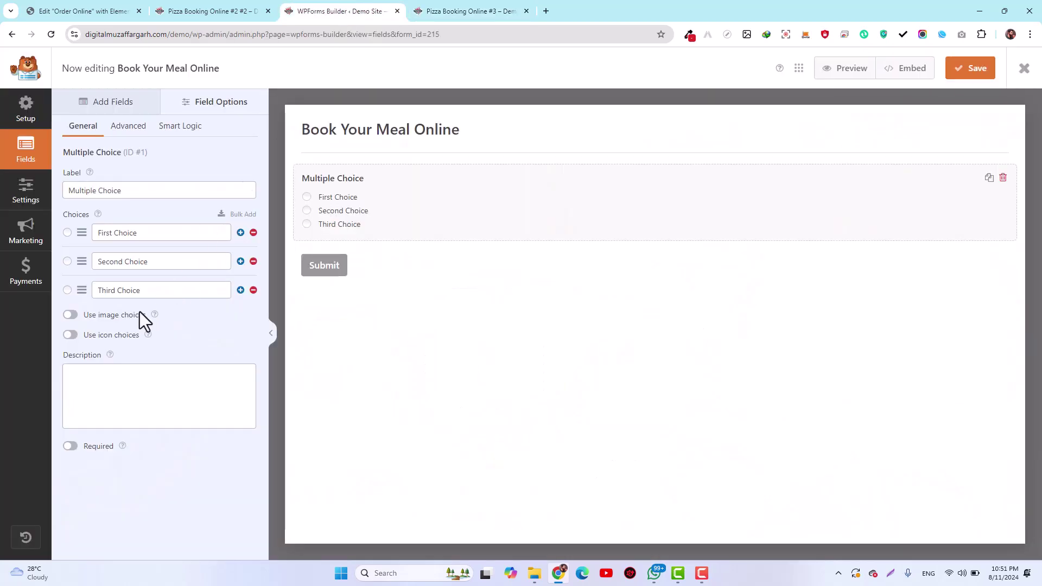
{"action": "left_click", "coordinate": [70, 315]}
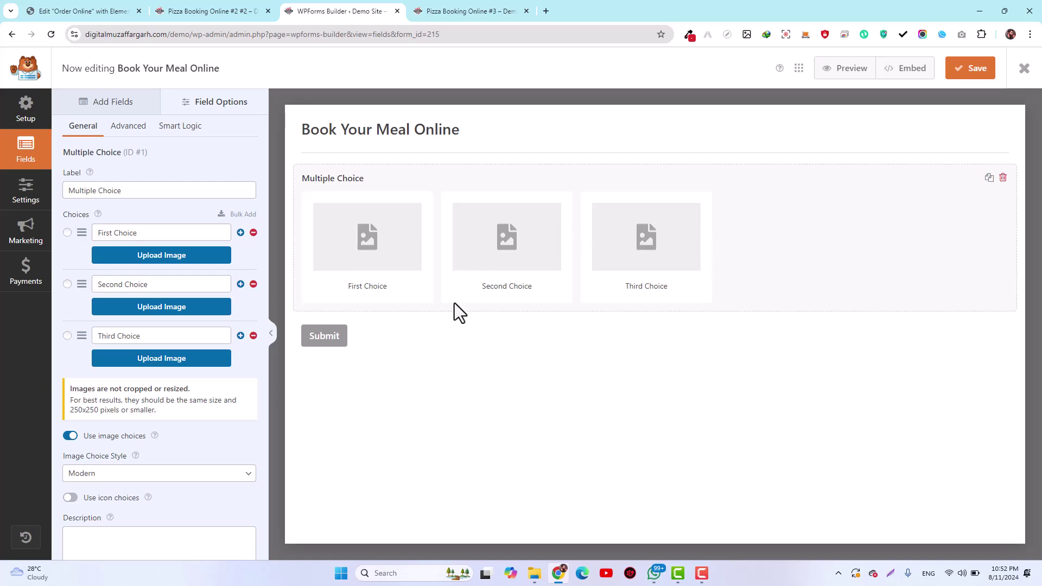
Check the item layout on the Pizza Booking Online #3 page and set the Multiple Choice field's choice layout to Three Columns
{"action": "left_click", "coordinate": [465, 9]}
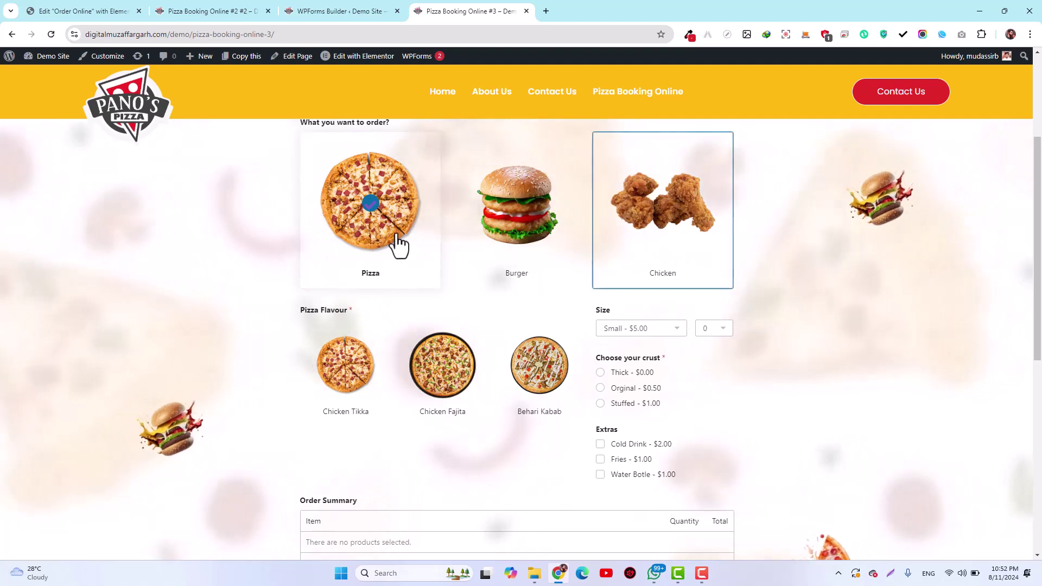
{"action": "left_click", "coordinate": [332, 10]}
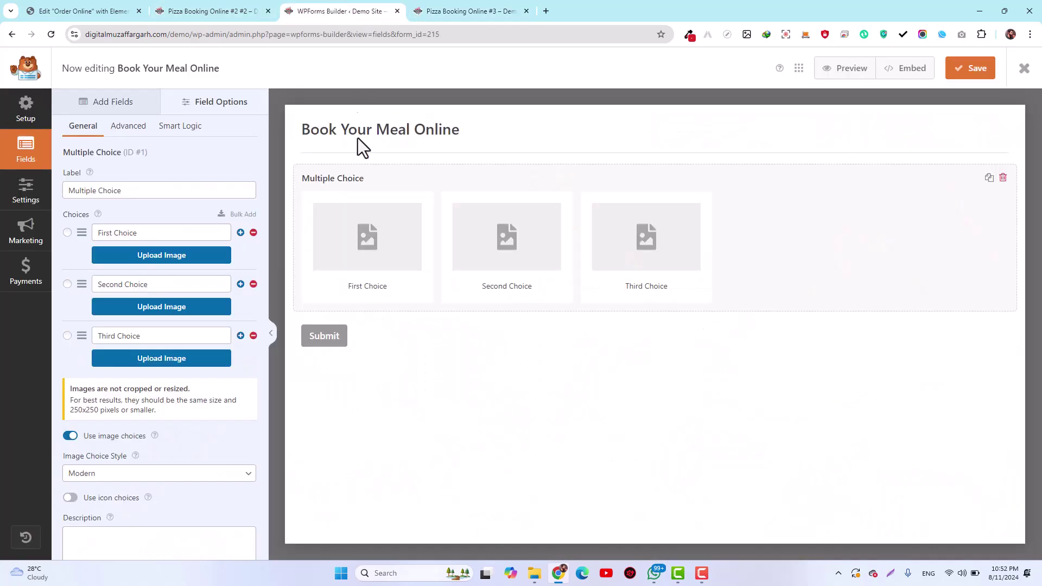
{"action": "left_click", "coordinate": [129, 127]}
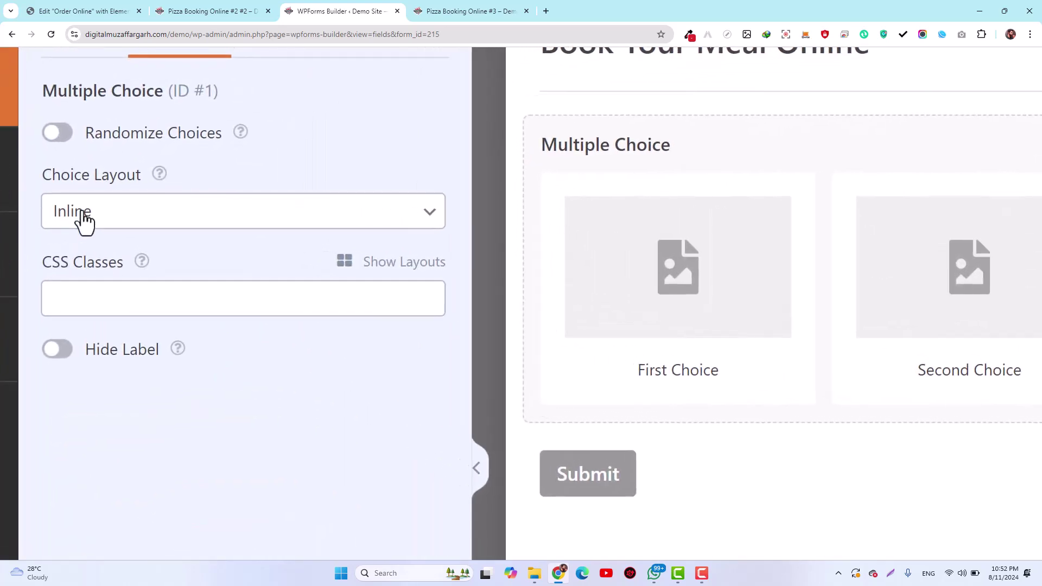
{"action": "left_click", "coordinate": [123, 220]}
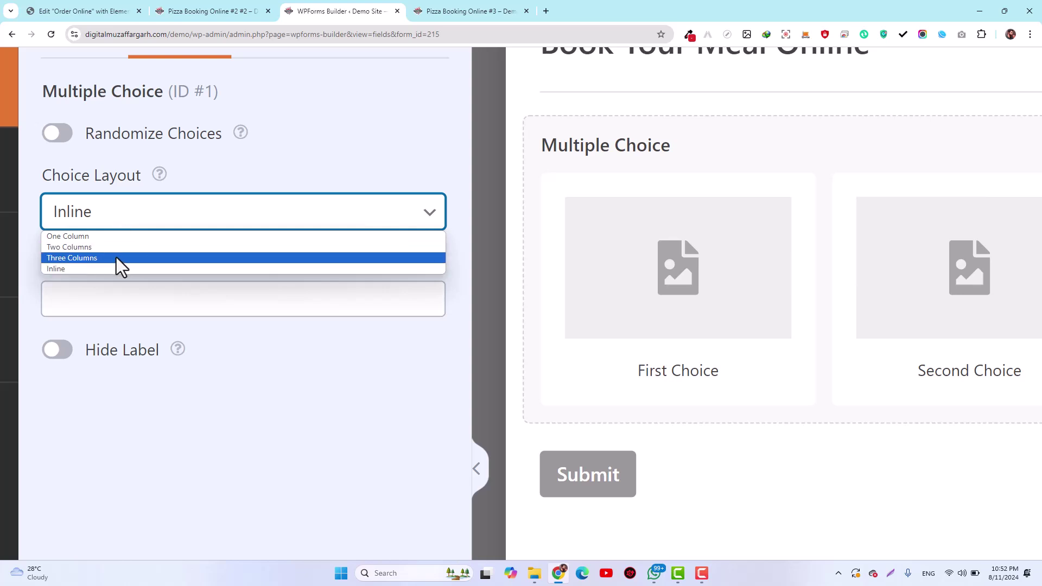
{"action": "left_click", "coordinate": [305, 146]}
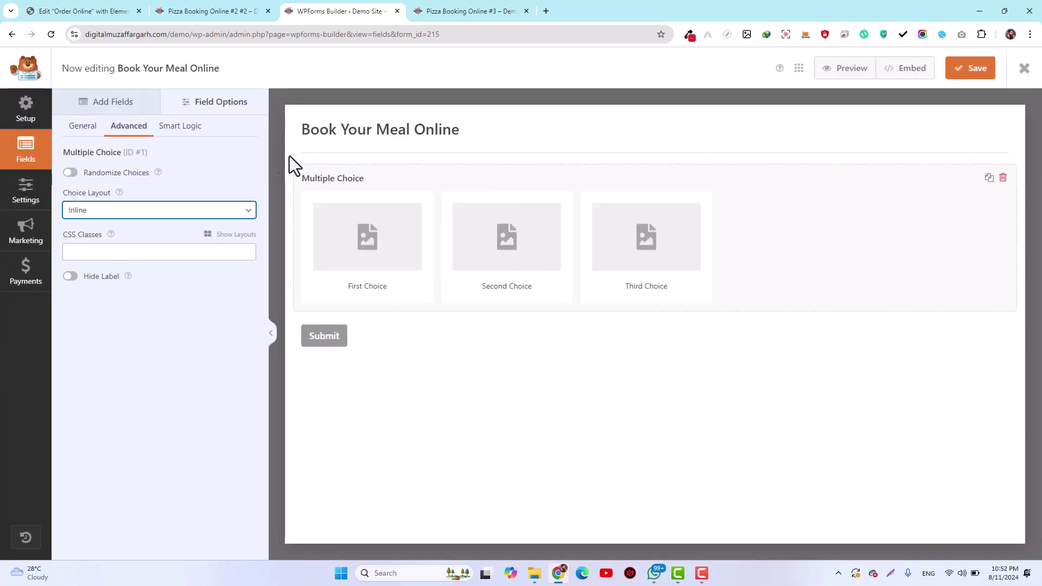
{"action": "left_click", "coordinate": [201, 215]}
{"action": "left_click", "coordinate": [153, 248]}
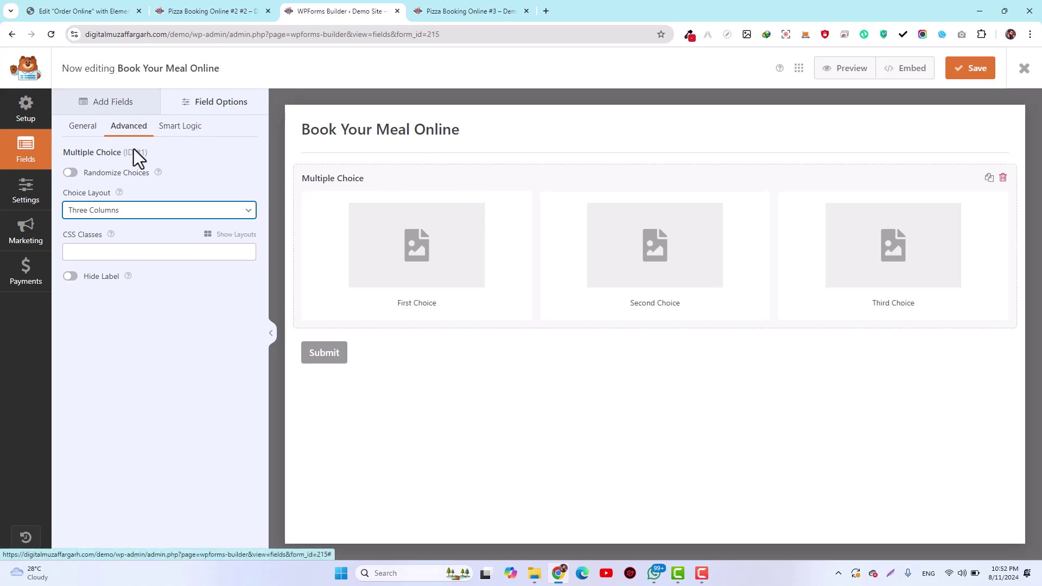
Try the One Column choice layout on the Multiple Choice field and return it to Three Columns
{"action": "left_click", "coordinate": [123, 213]}
{"action": "left_click", "coordinate": [117, 213]}
{"action": "left_click", "coordinate": [117, 214]}
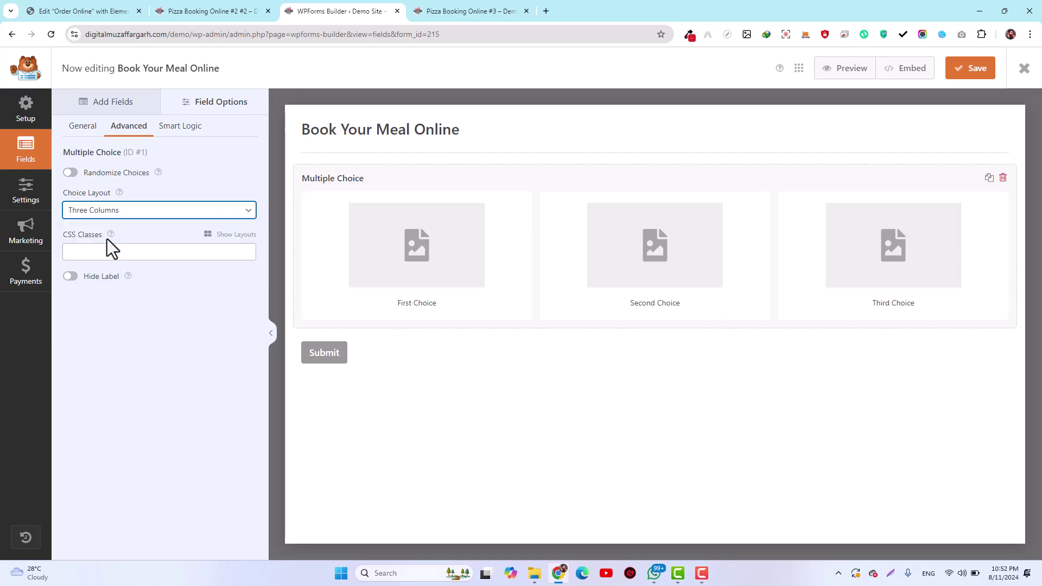
{"action": "left_click", "coordinate": [106, 237]}
{"action": "left_click", "coordinate": [163, 212]}
{"action": "left_click", "coordinate": [142, 224]}
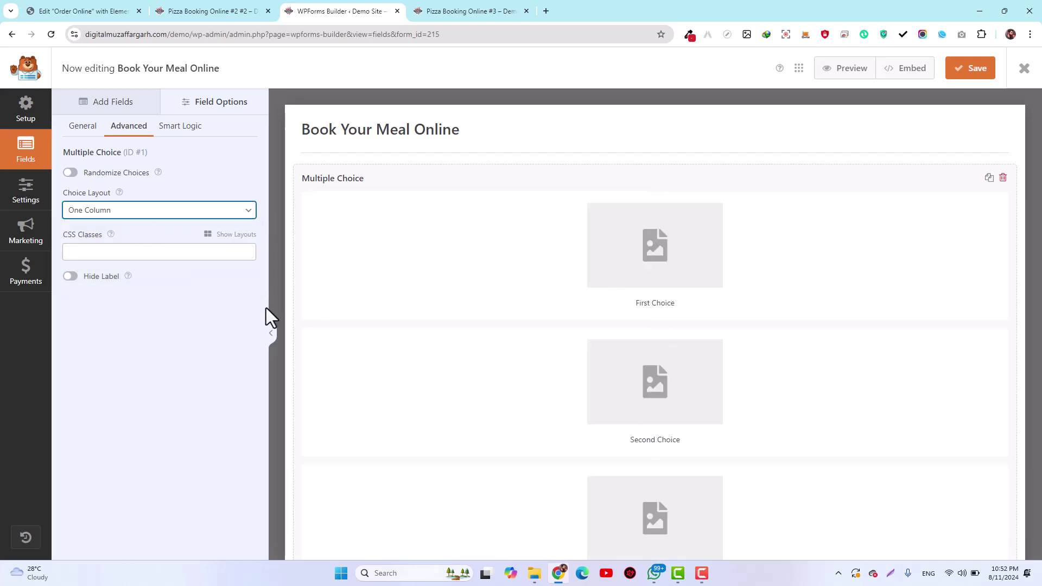
{"action": "left_click", "coordinate": [97, 214]}
{"action": "left_click", "coordinate": [109, 249]}
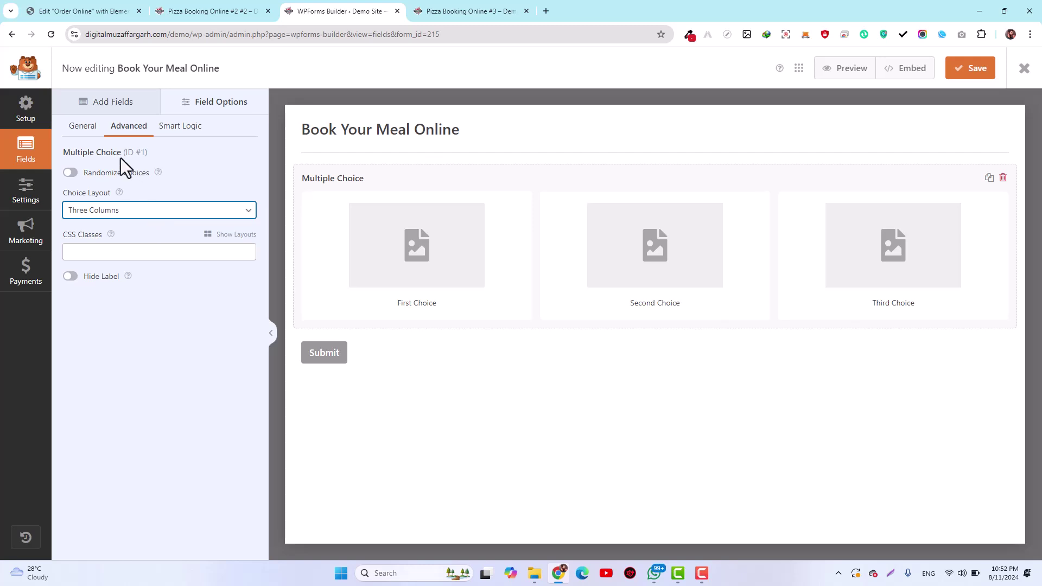
Rename the Multiple Choice field's three choices to Pizza, Burger and Fried Chicken
{"action": "left_click", "coordinate": [79, 127]}
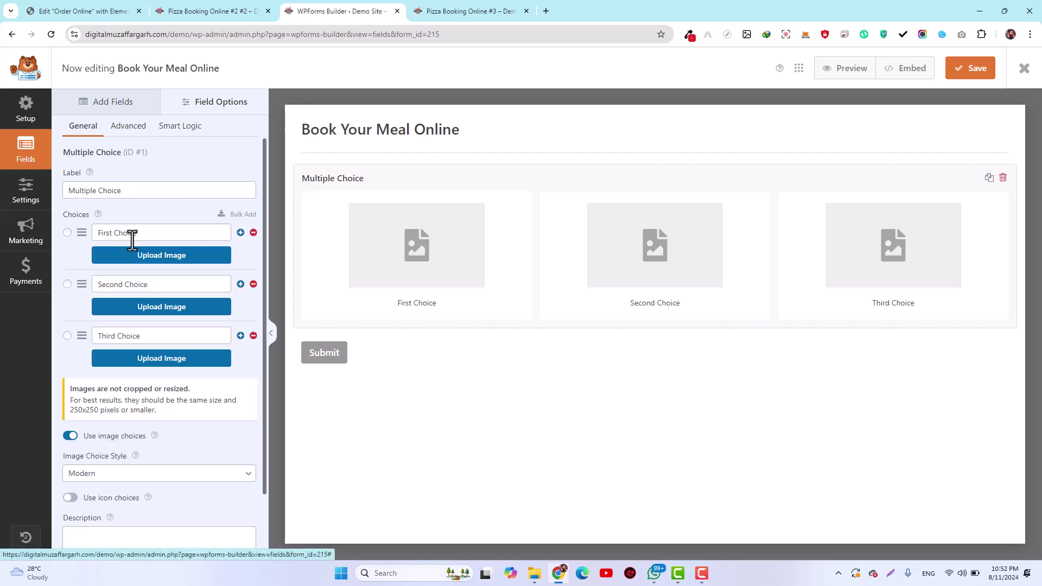
{"action": "left_click", "coordinate": [166, 231]}
{"action": "left_click_drag", "start_coordinate": [166, 230], "coordinate": [63, 236]}
{"action": "type", "text": "Pizza"}
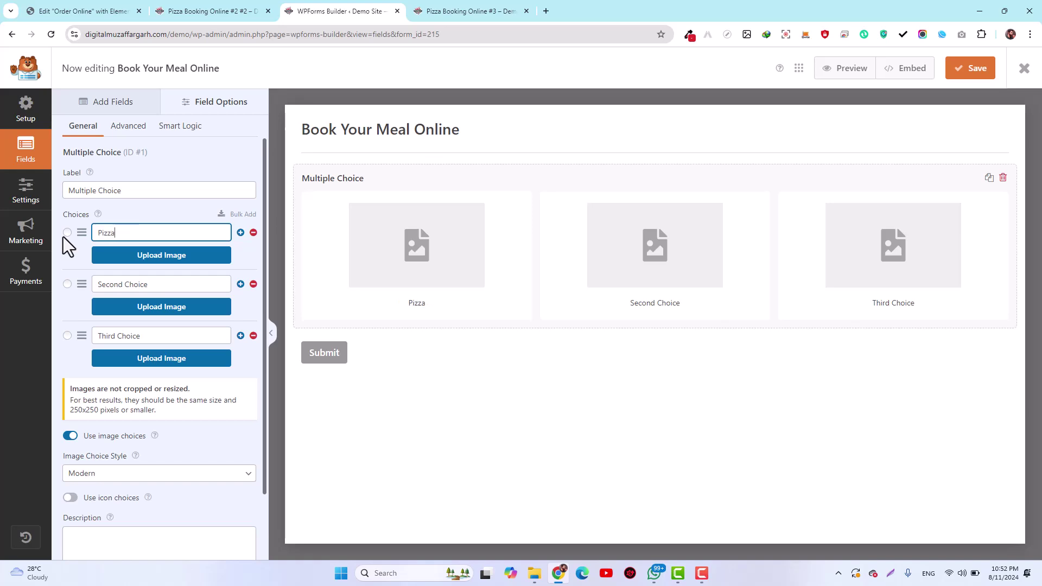
{"action": "key", "text": "Tab"}
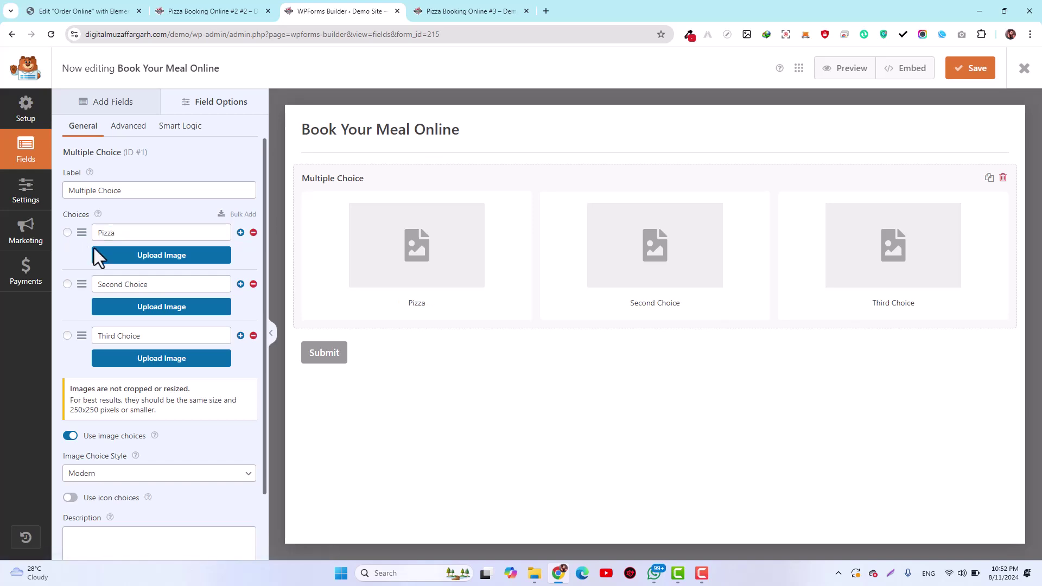
{"action": "left_click_drag", "start_coordinate": [144, 280], "coordinate": [83, 282]}
{"action": "type", "text": "Burger"}
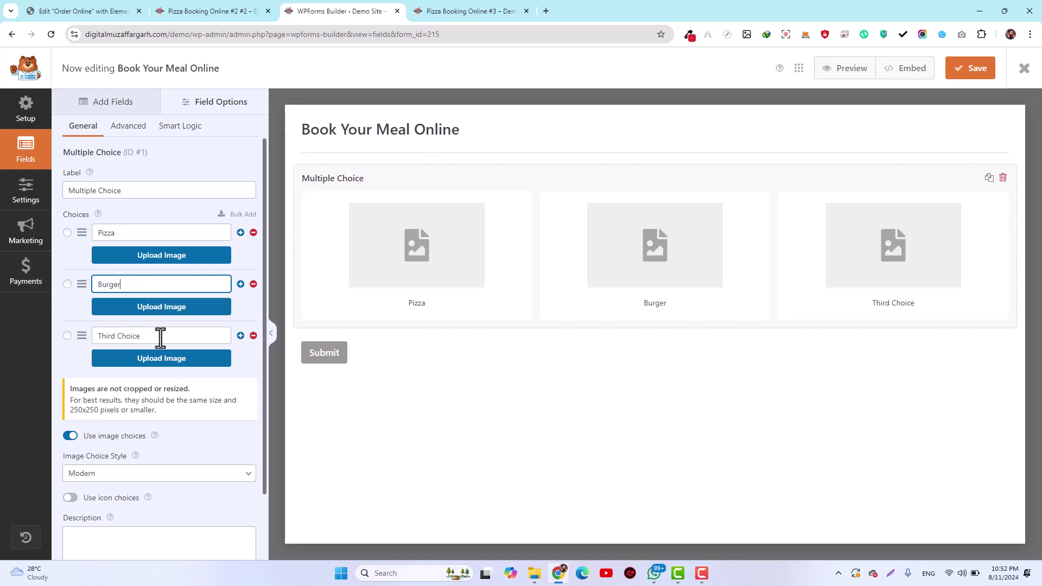
{"action": "left_click_drag", "start_coordinate": [158, 336], "coordinate": [72, 335]}
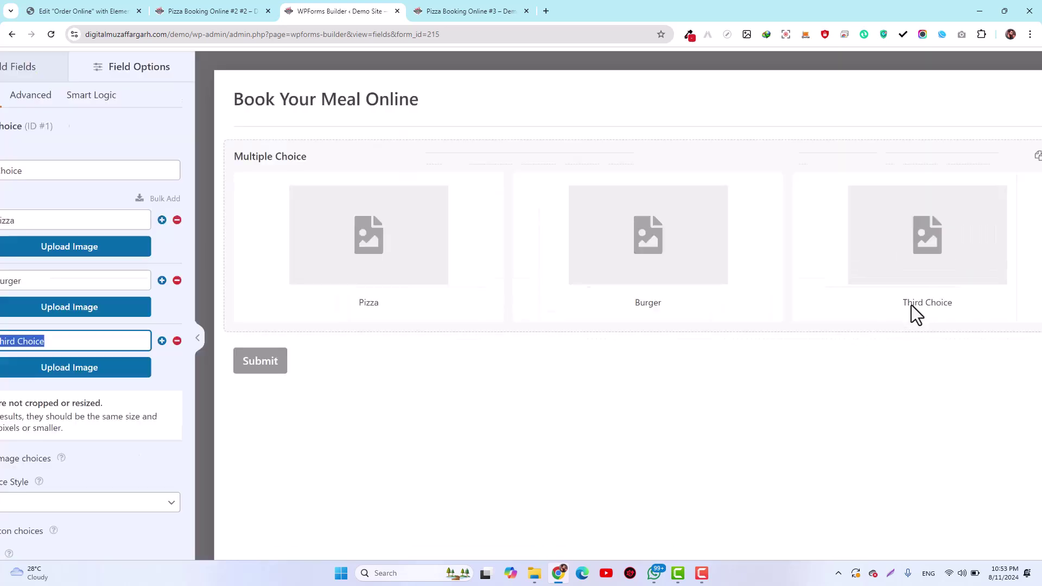
{"action": "type", "text": "H"}
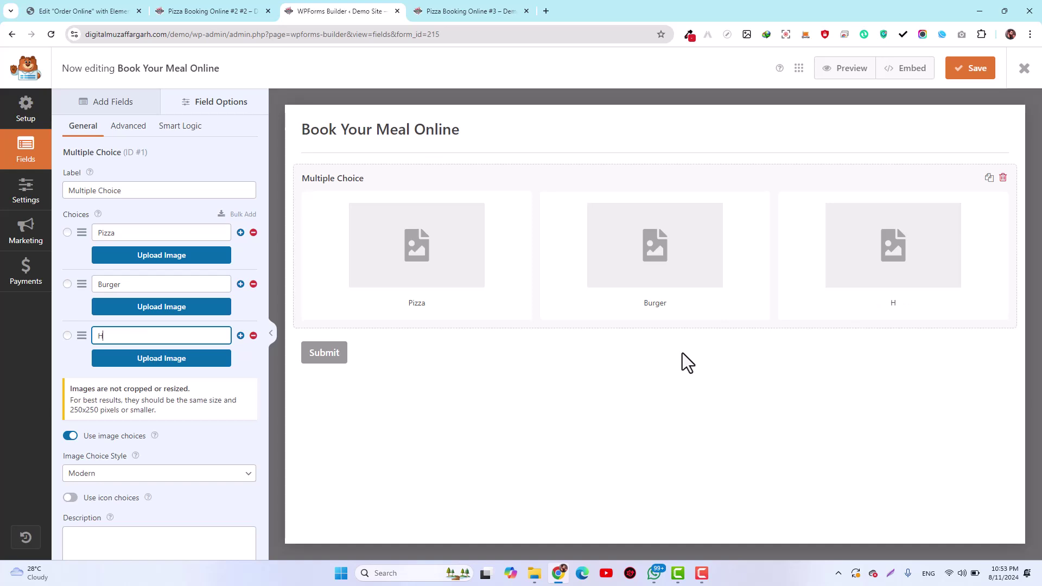
{"action": "type", "text": "Fried Chicken"}
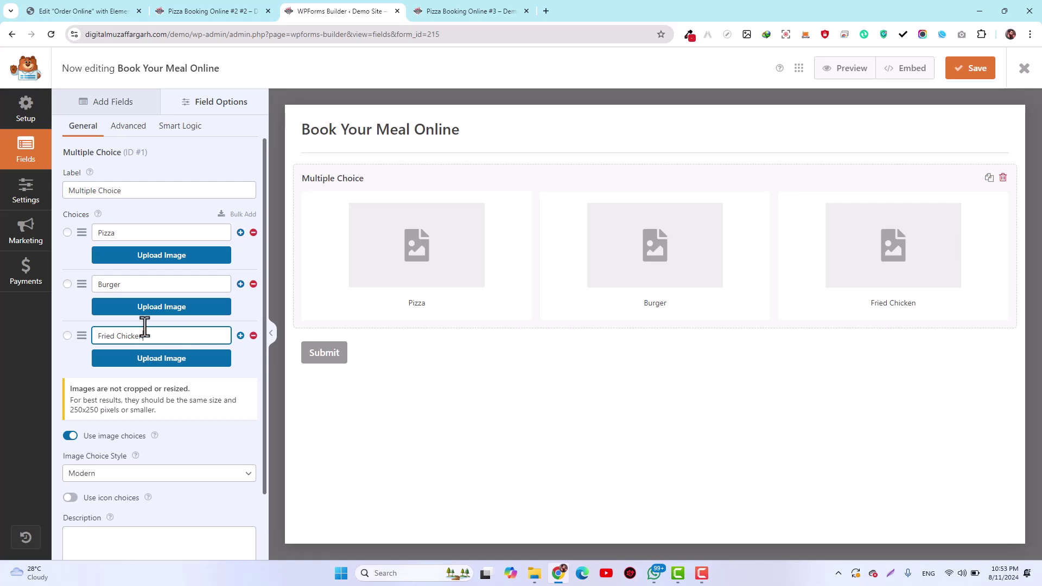
Give the Pizza choice the media library image Fajita1-PhotoRoom.png-PhotoRoom.webp
{"action": "left_click", "coordinate": [139, 263]}
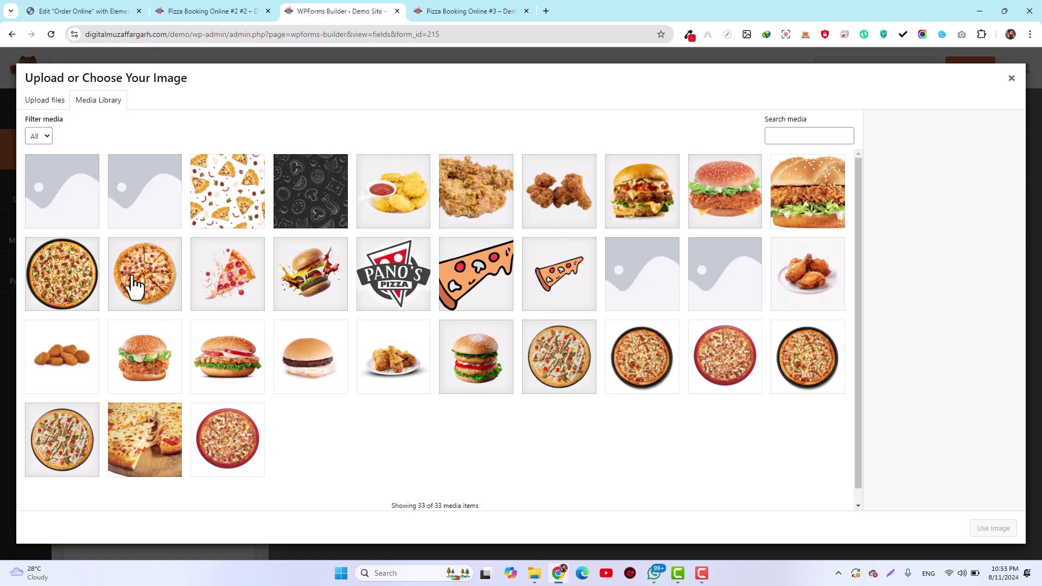
{"action": "left_click", "coordinate": [66, 291]}
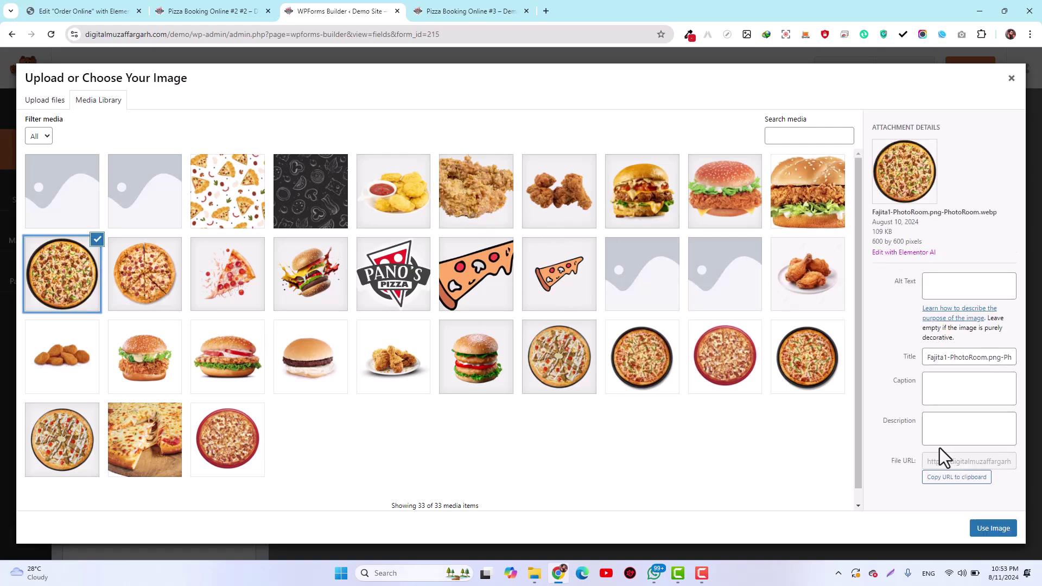
{"action": "left_click", "coordinate": [991, 530]}
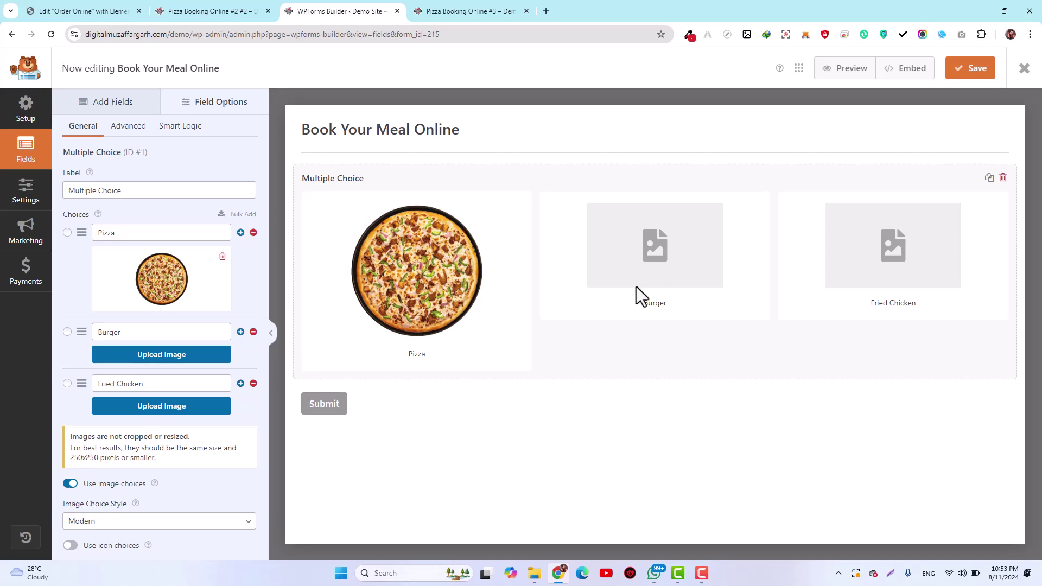
Give the Burger choice the media library image tasty-hamburger-on-transparent-b.png
{"action": "left_click", "coordinate": [160, 356]}
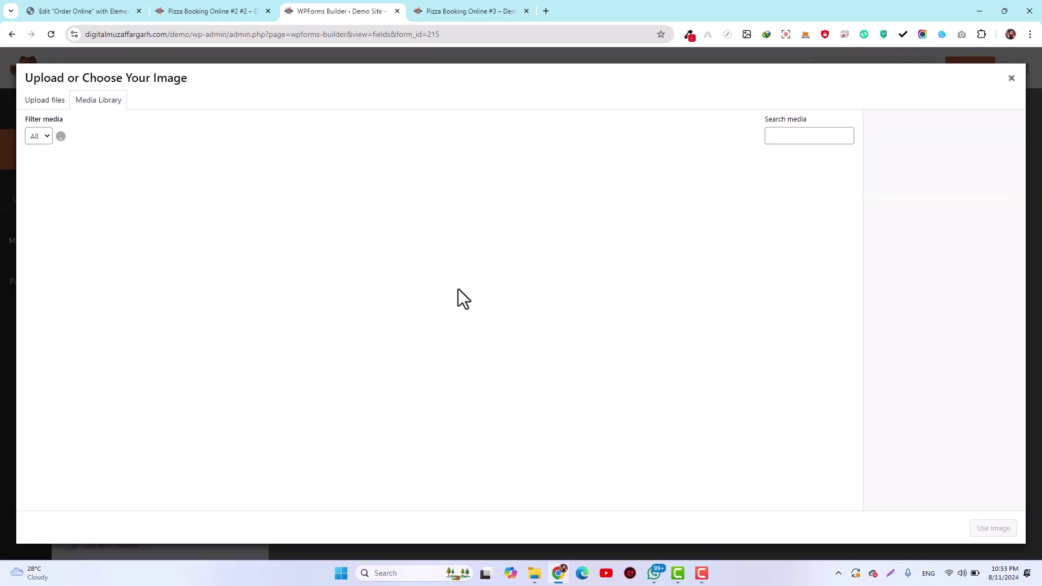
{"action": "left_click", "coordinate": [310, 275]}
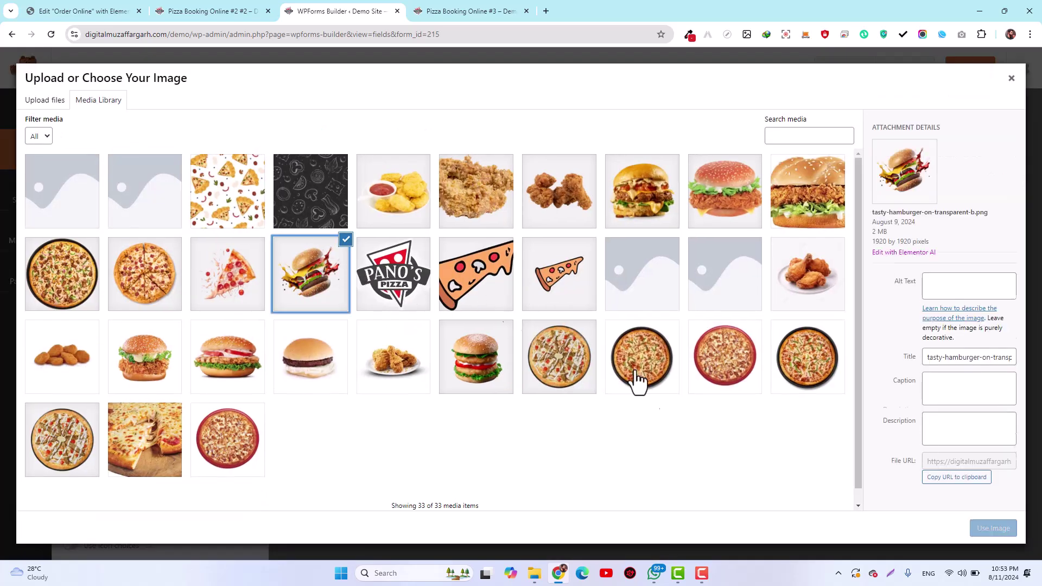
{"action": "left_click", "coordinate": [985, 532]}
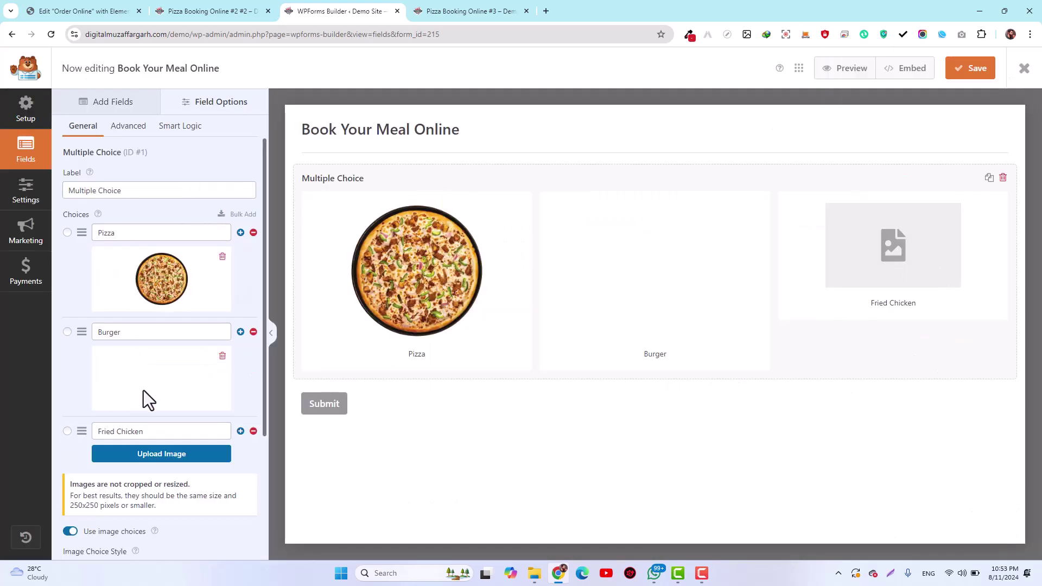
Give the Fried Chicken choice the pngtree Korean fried chicken image from the media library
{"action": "left_click", "coordinate": [155, 456]}
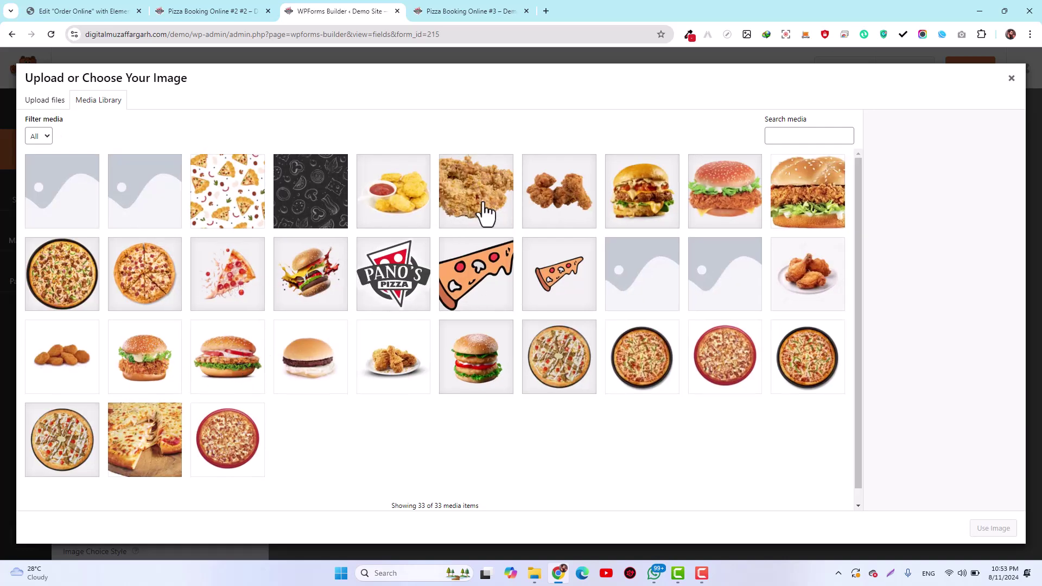
{"action": "left_click", "coordinate": [547, 205]}
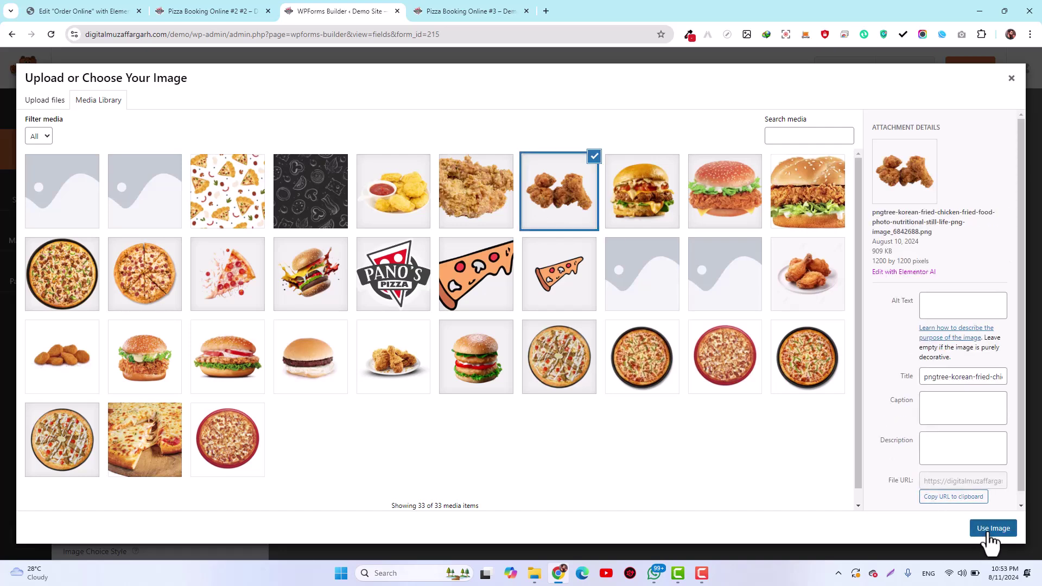
{"action": "left_click", "coordinate": [980, 530]}
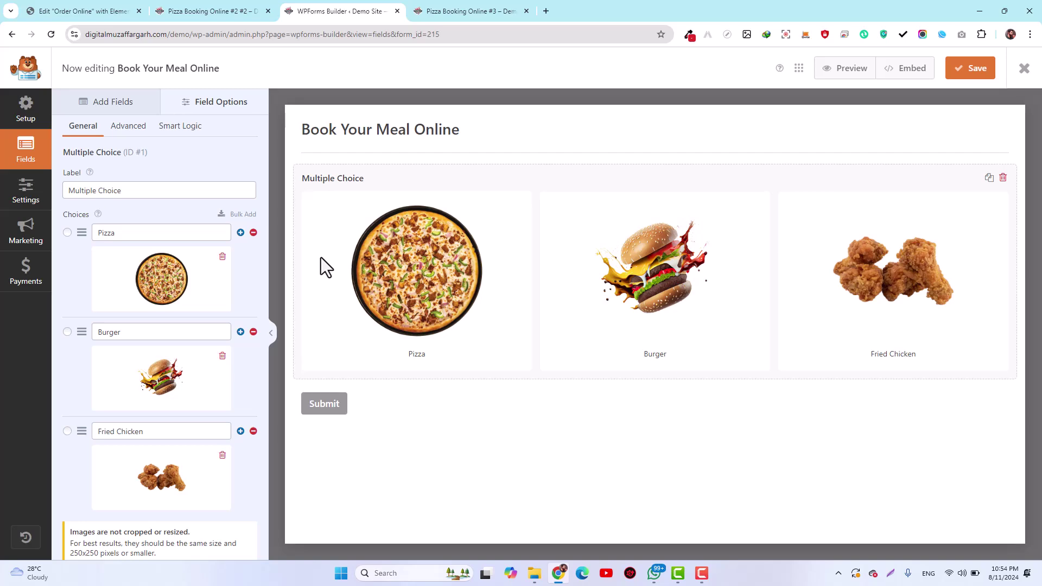
Compare the field's image choices and remaining general options with the order items on the two finished Pizza Booking Online pages
{"action": "left_click", "coordinate": [203, 9]}
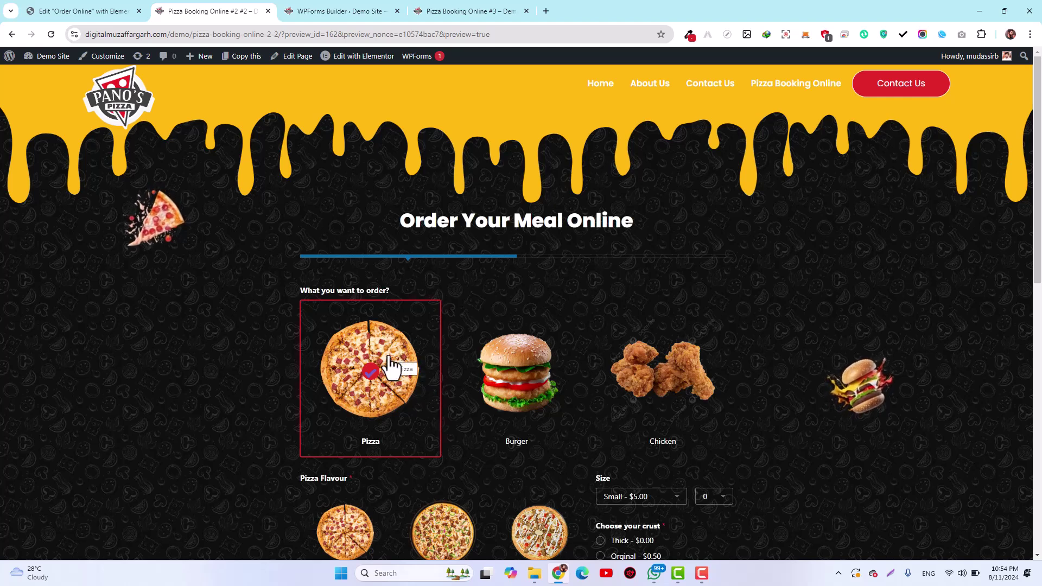
{"action": "left_click", "coordinate": [344, 11]}
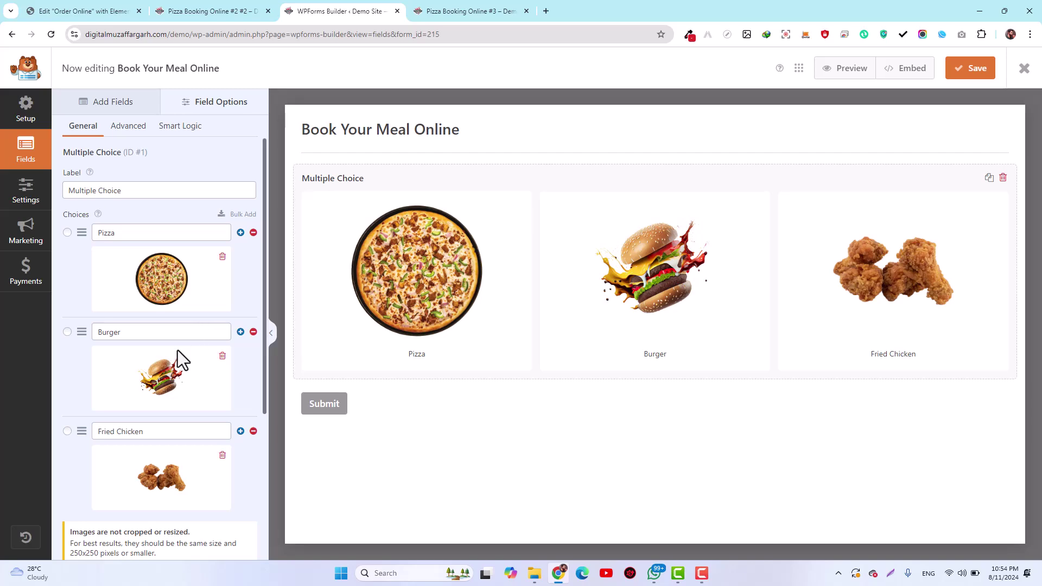
{"action": "scroll", "coordinate": [178, 350], "scroll_direction": "down", "scroll_amount": 4}
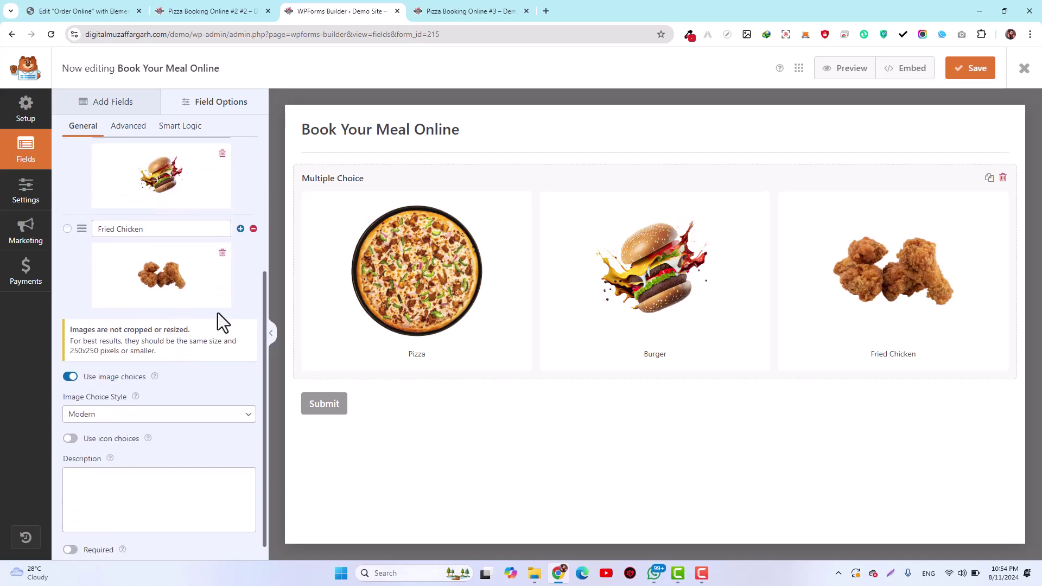
{"action": "left_click", "coordinate": [470, 11]}
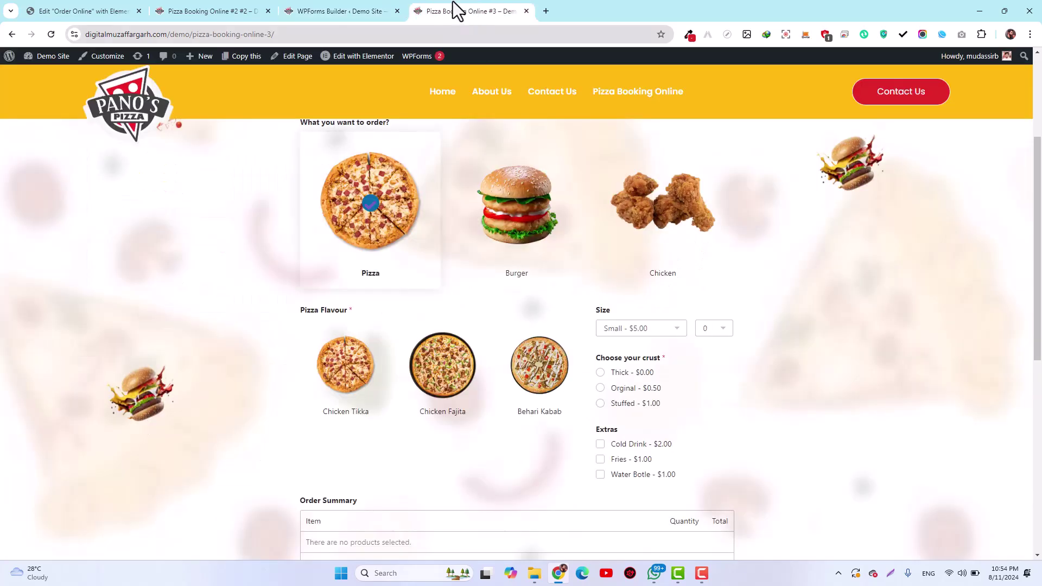
Add a two-column Layout field below the Multiple Choice field and open its options
{"action": "left_click", "coordinate": [342, 10]}
{"action": "left_click", "coordinate": [459, 10]}
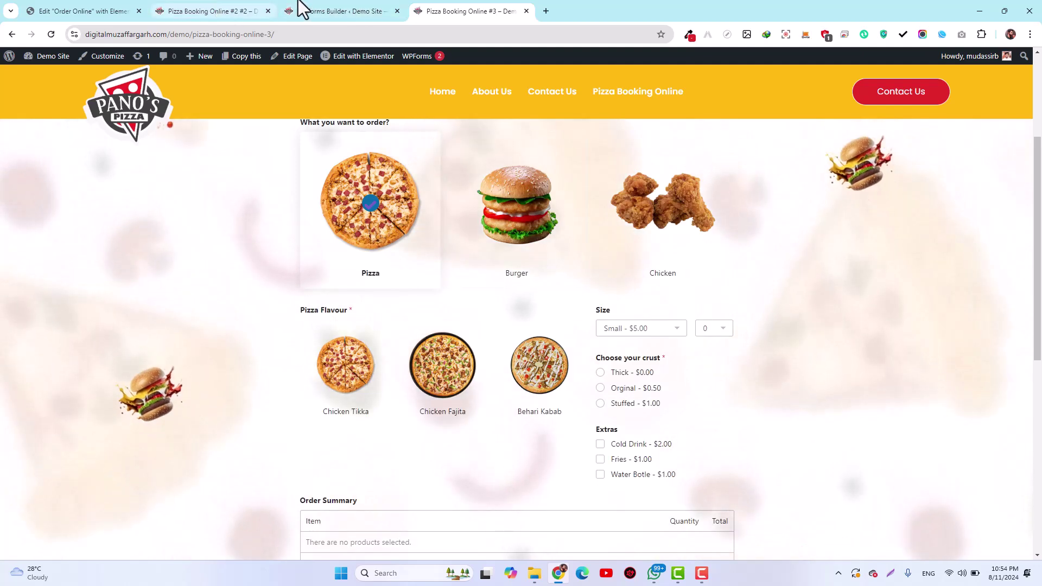
{"action": "left_click", "coordinate": [329, 11]}
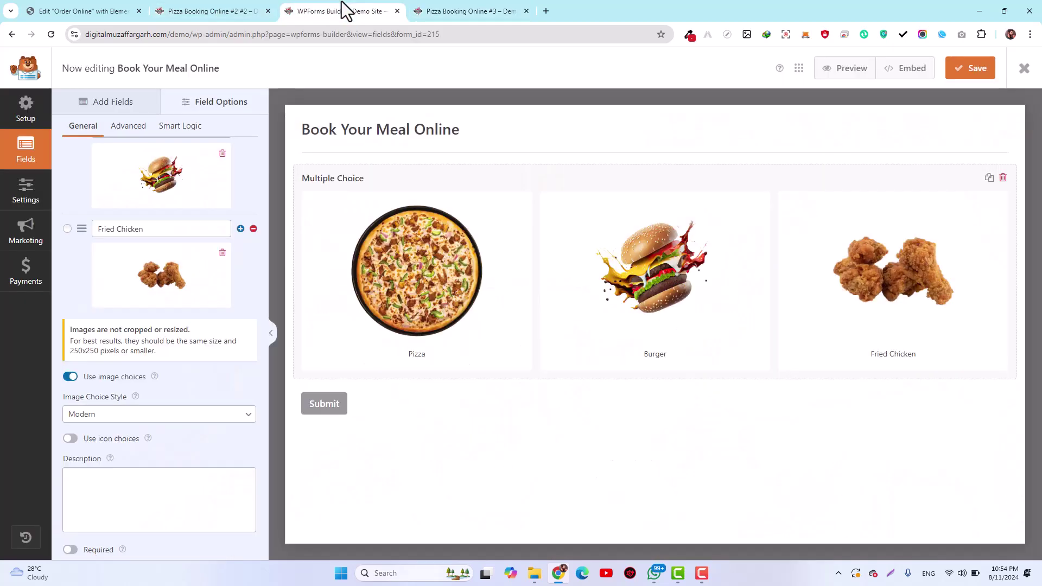
{"action": "left_click", "coordinate": [115, 104]}
{"action": "scroll", "coordinate": [114, 326], "scroll_direction": "down", "scroll_amount": 2}
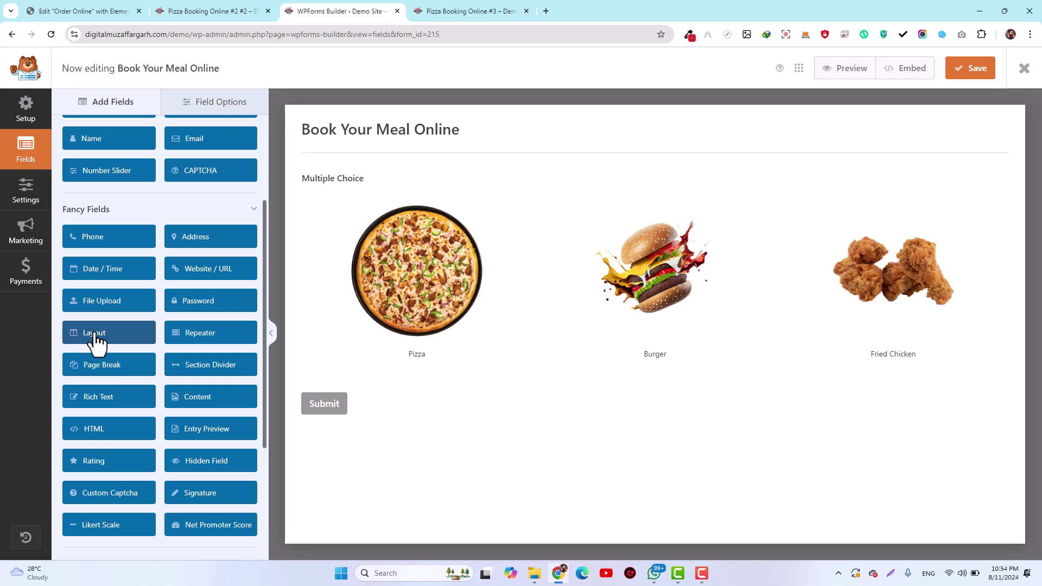
{"action": "left_click_drag", "start_coordinate": [95, 341], "coordinate": [404, 399]}
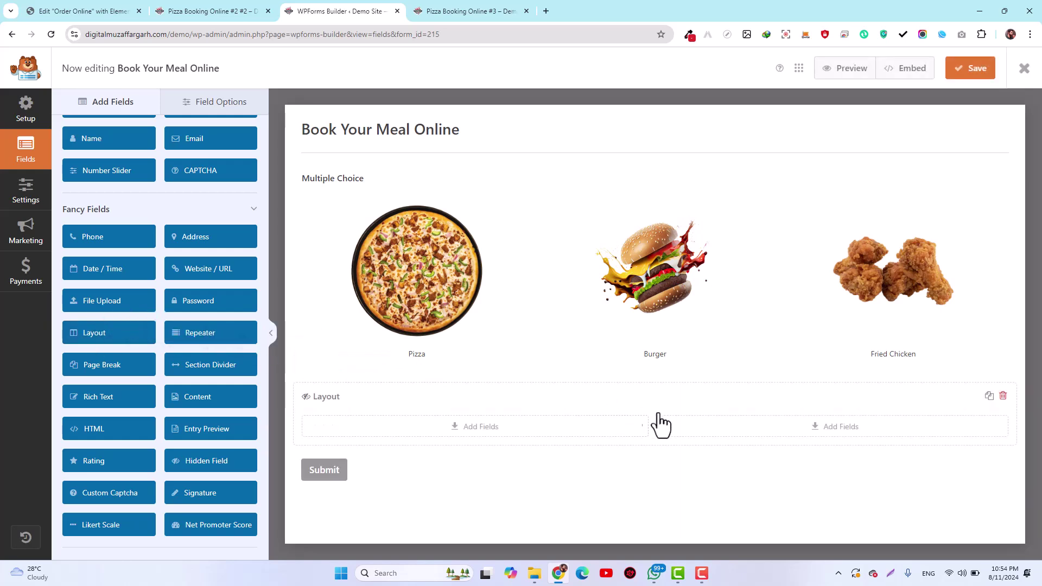
{"action": "left_click", "coordinate": [492, 418]}
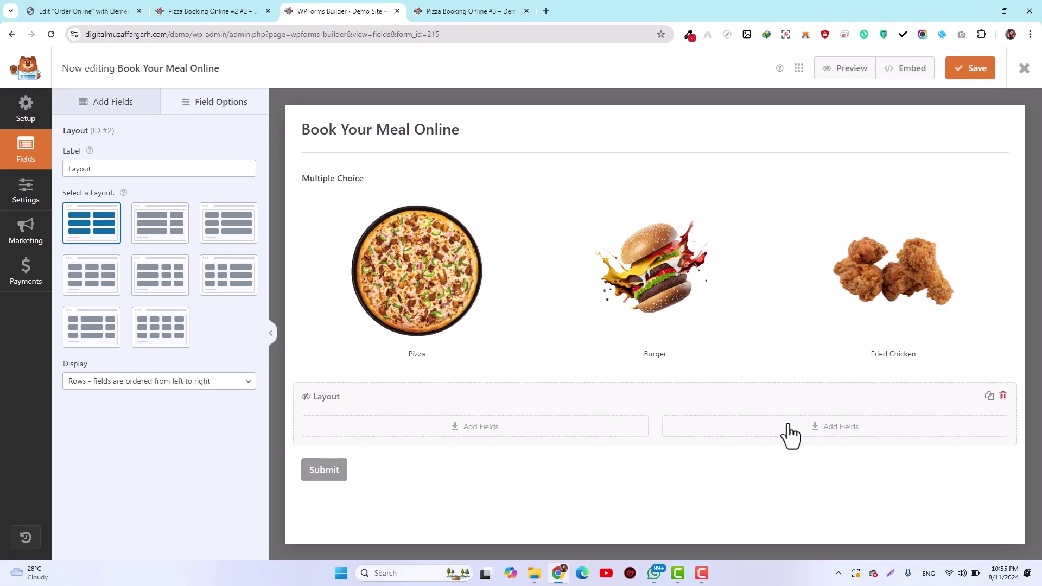
Add a Multiple Items payment field to the first column of the Layout field
{"action": "left_click", "coordinate": [104, 111]}
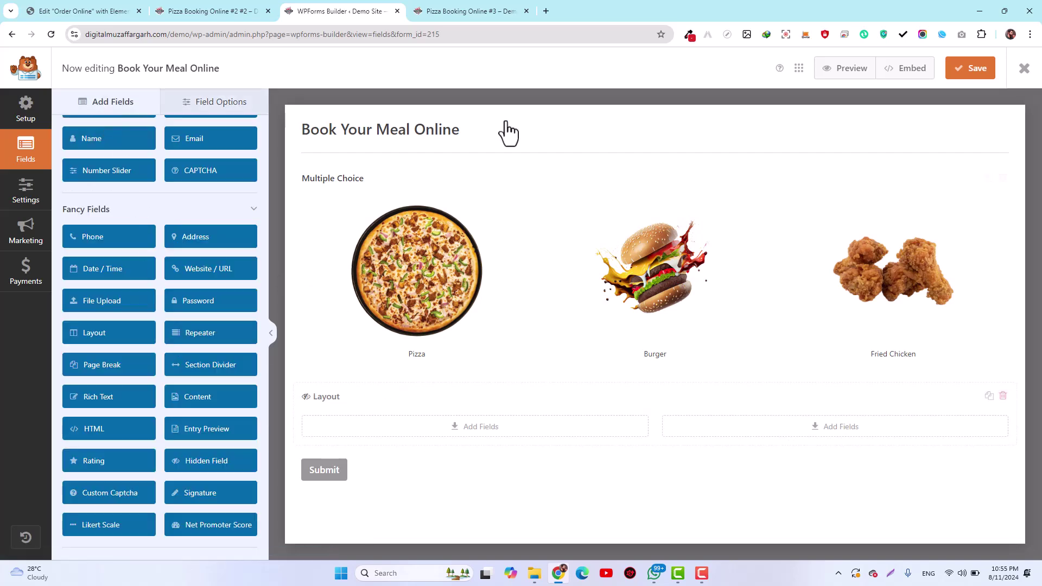
{"action": "left_click", "coordinate": [473, 9]}
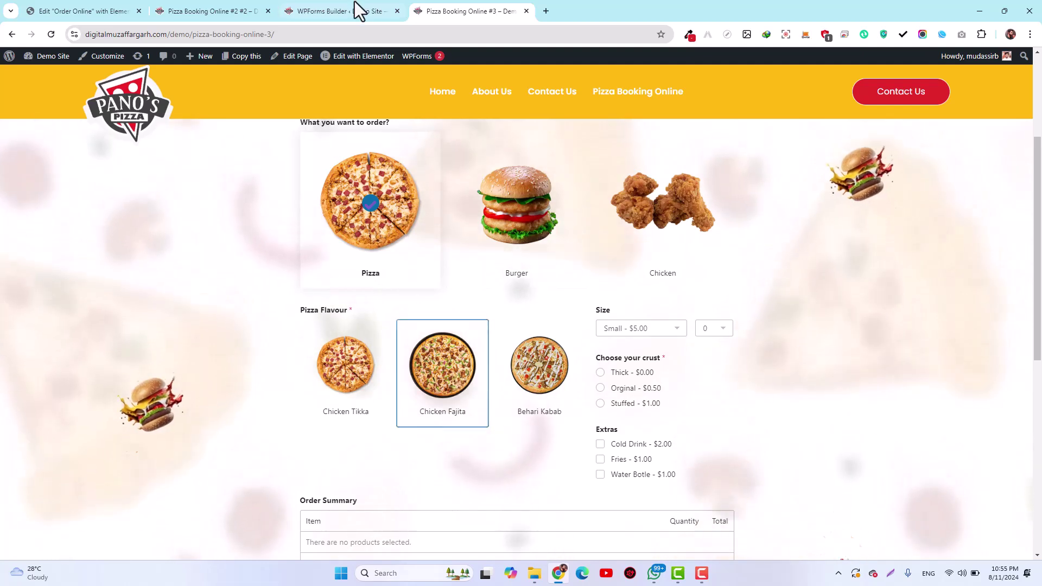
{"action": "left_click", "coordinate": [354, 7]}
{"action": "scroll", "coordinate": [203, 227], "scroll_direction": "up", "scroll_amount": 3}
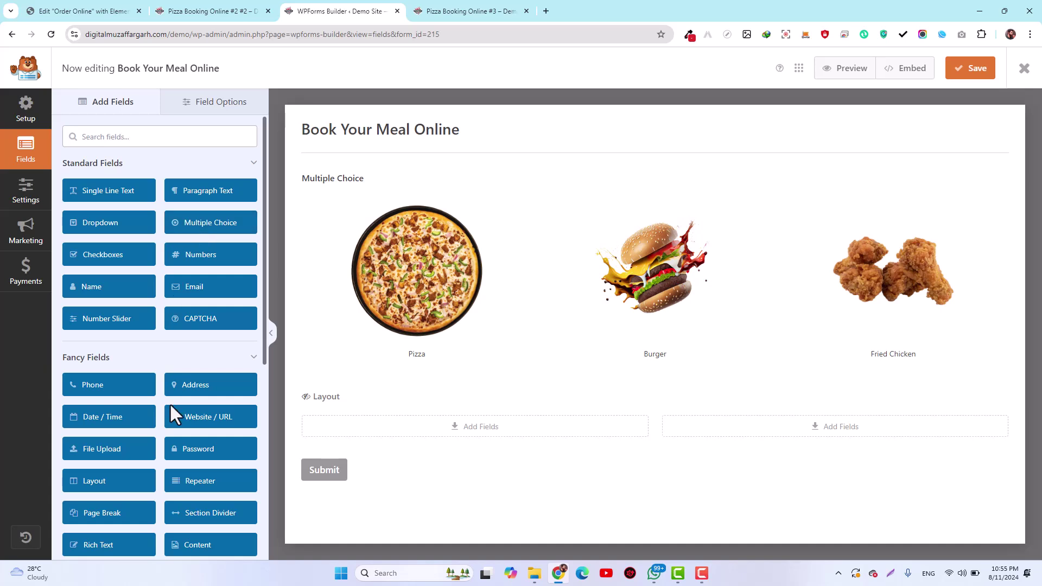
{"action": "scroll", "coordinate": [170, 403], "scroll_direction": "down", "scroll_amount": 6}
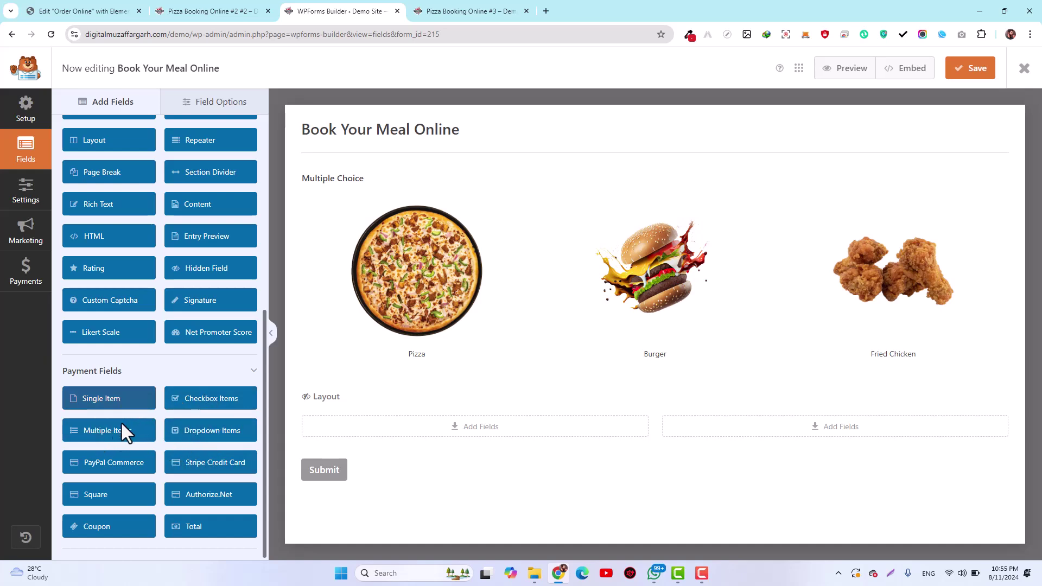
{"action": "left_click_drag", "start_coordinate": [87, 437], "coordinate": [411, 463]}
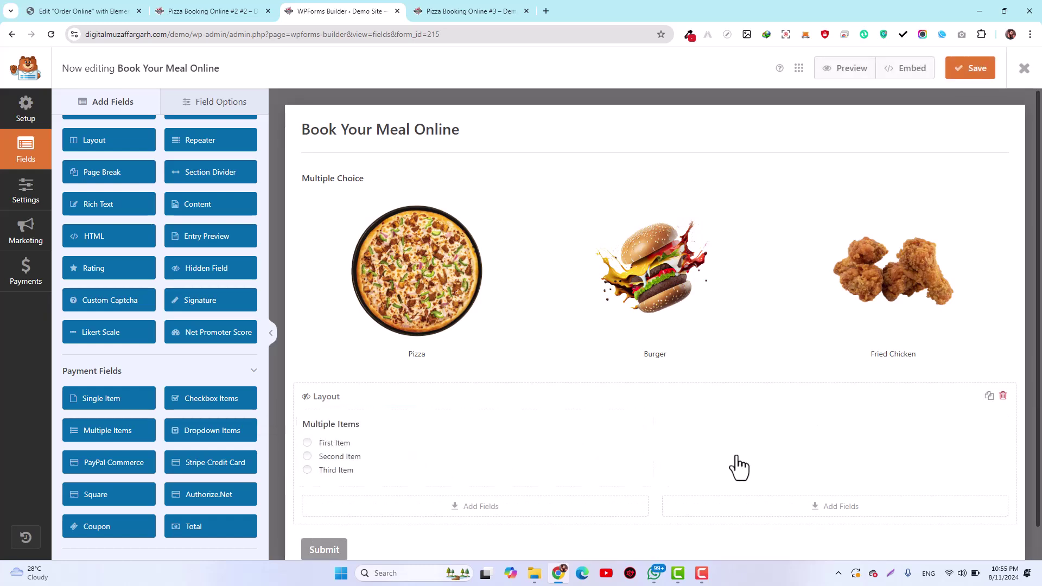
Add a Dropdown Items payment field to the second column of the Layout field and open its options
{"action": "left_click", "coordinate": [460, 9]}
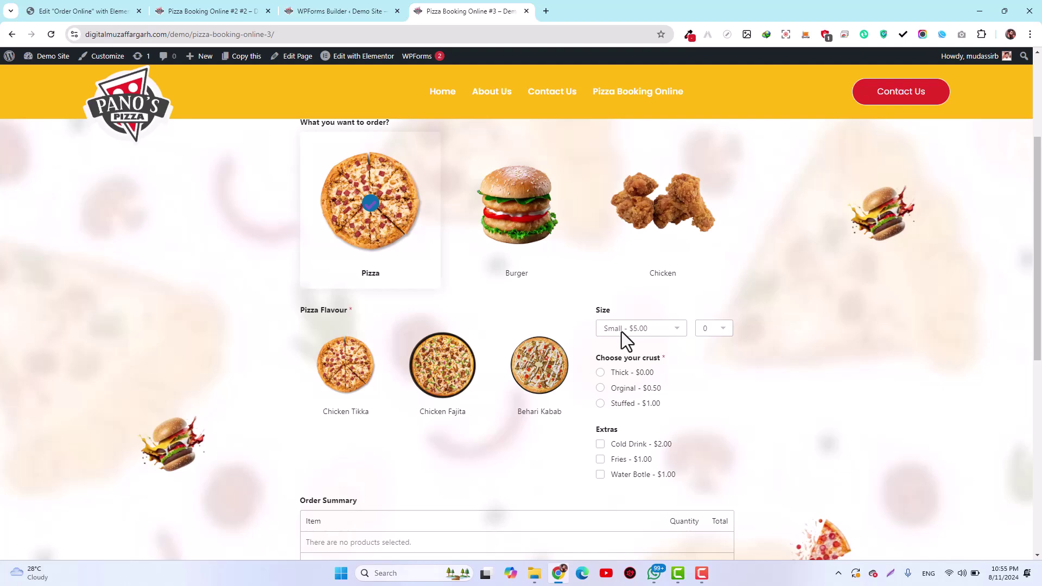
{"action": "left_click", "coordinate": [344, 10]}
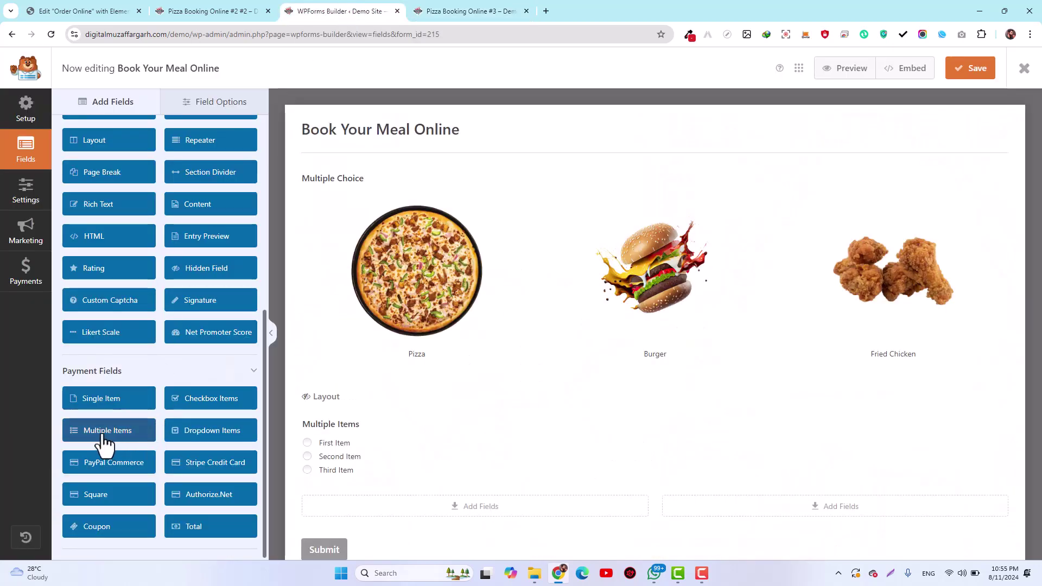
{"action": "left_click_drag", "start_coordinate": [195, 437], "coordinate": [771, 473]}
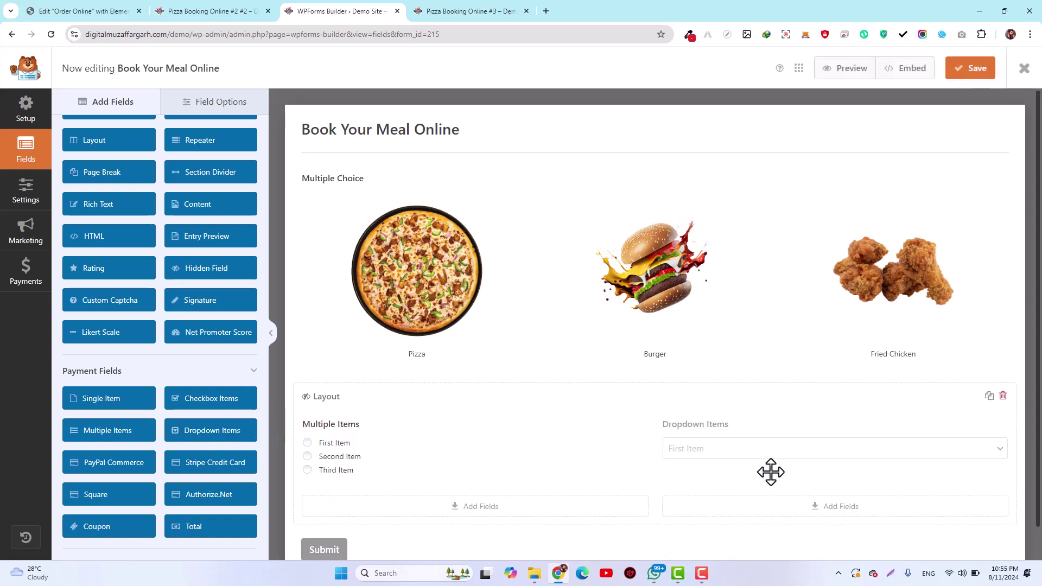
{"action": "left_click", "coordinate": [738, 450]}
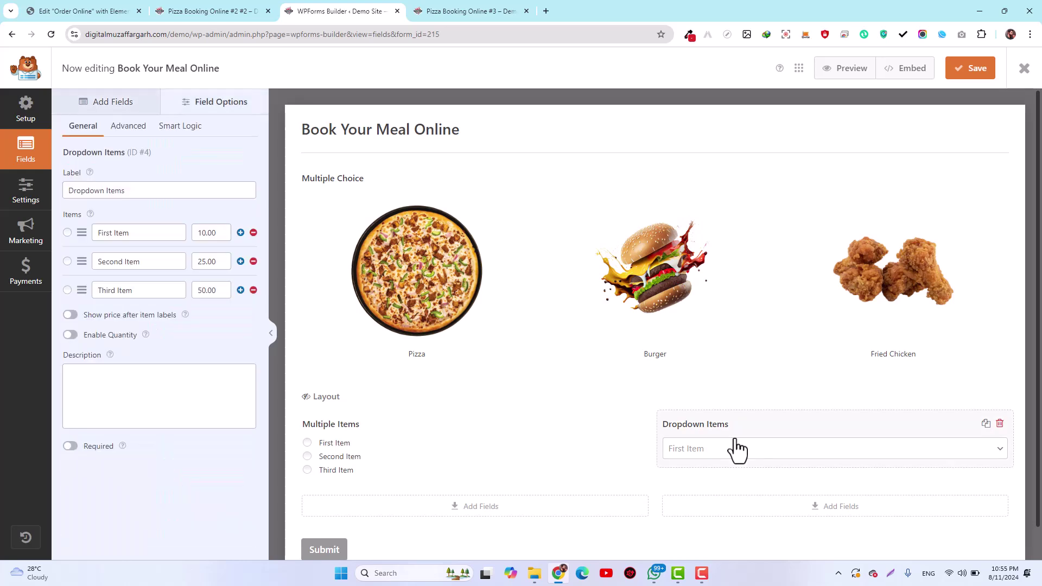
Change the Layout field to a wide first column and a narrow second column, matching the finished Pizza Booking Online #3 page
{"action": "left_click", "coordinate": [463, 6]}
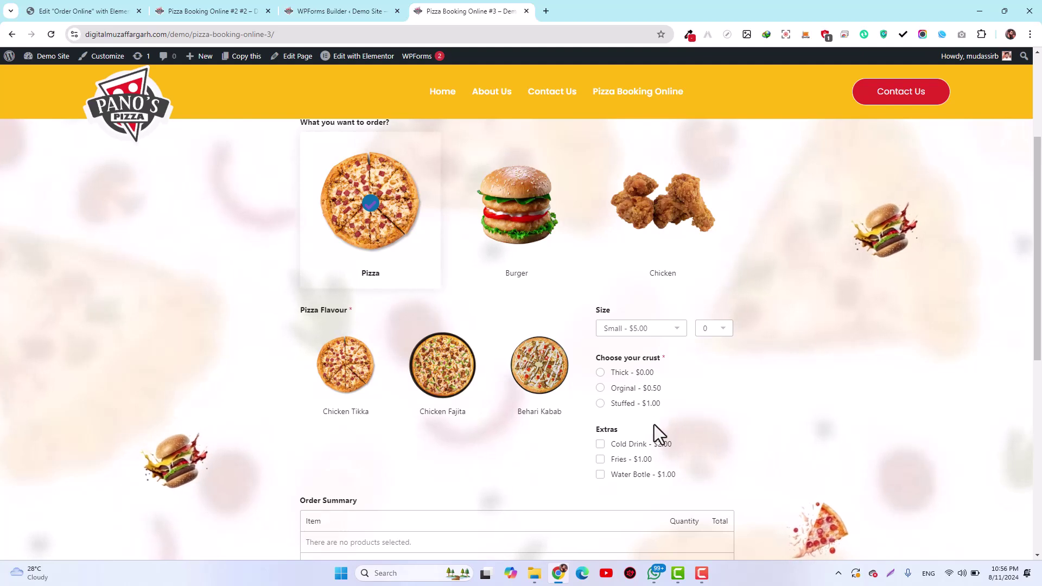
{"action": "left_click", "coordinate": [335, 7]}
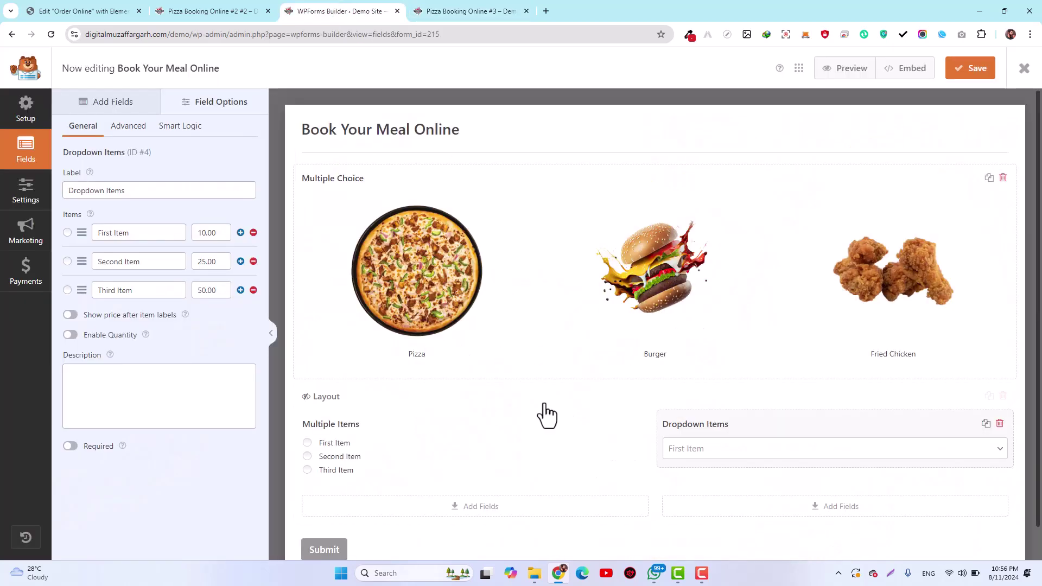
{"action": "left_click", "coordinate": [564, 399]}
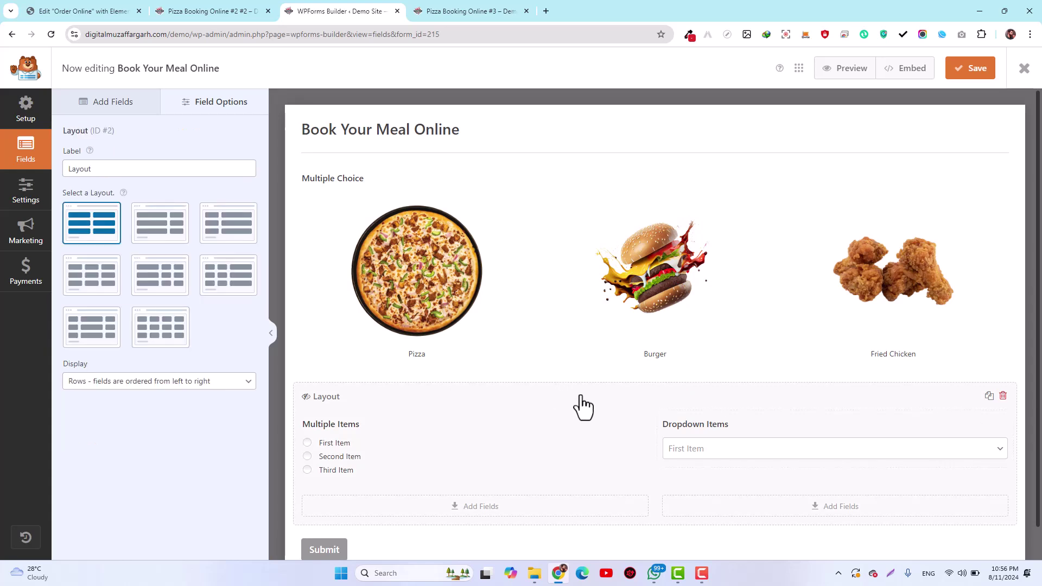
{"action": "left_click", "coordinate": [153, 238]}
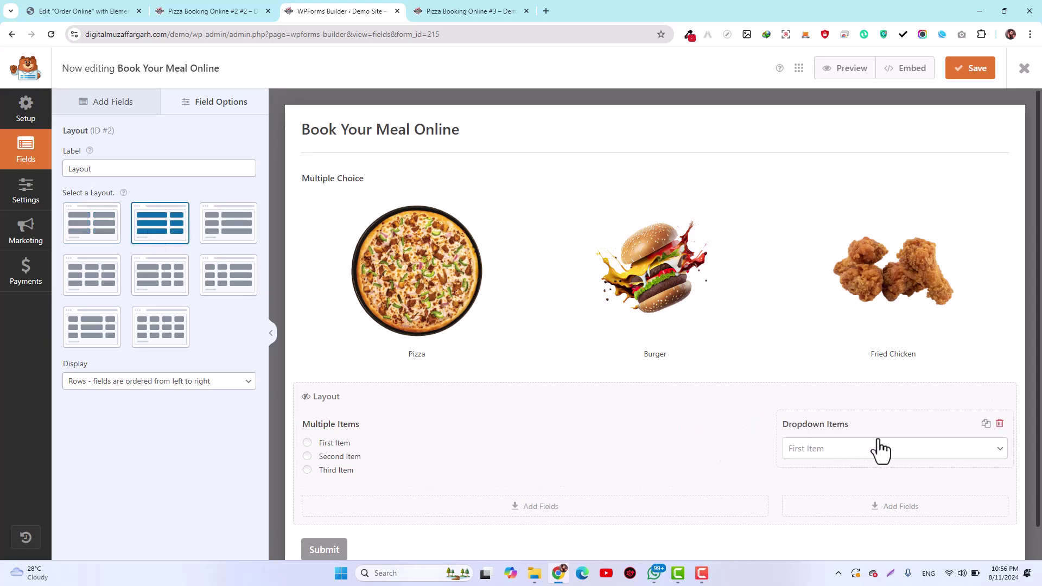
{"action": "left_click", "coordinate": [462, 10]}
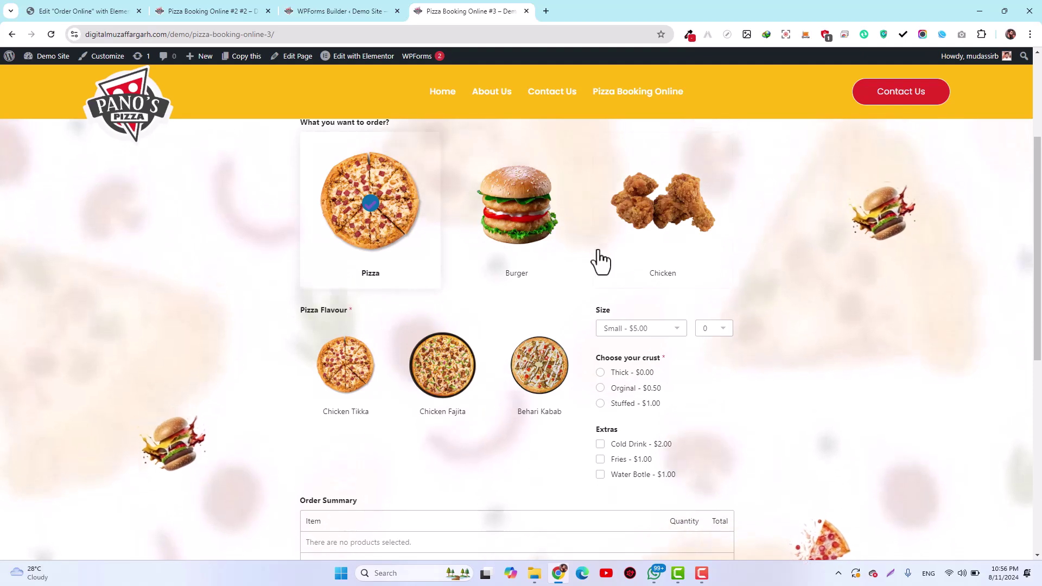
{"action": "left_click", "coordinate": [363, 10]}
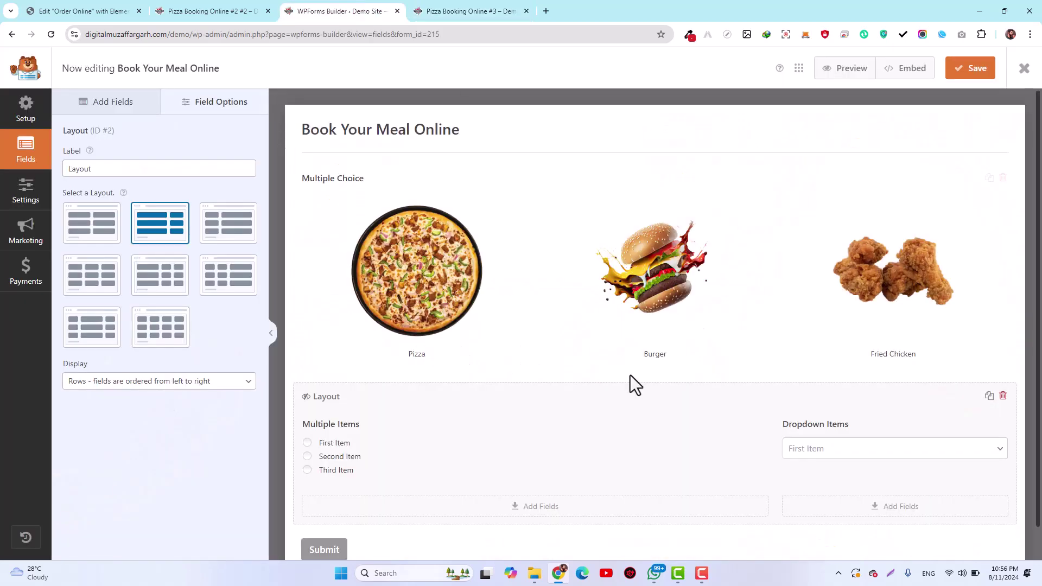
Label the Dropdown Items field Size and name its three items Small, Medium and Large
{"action": "left_click", "coordinate": [839, 432]}
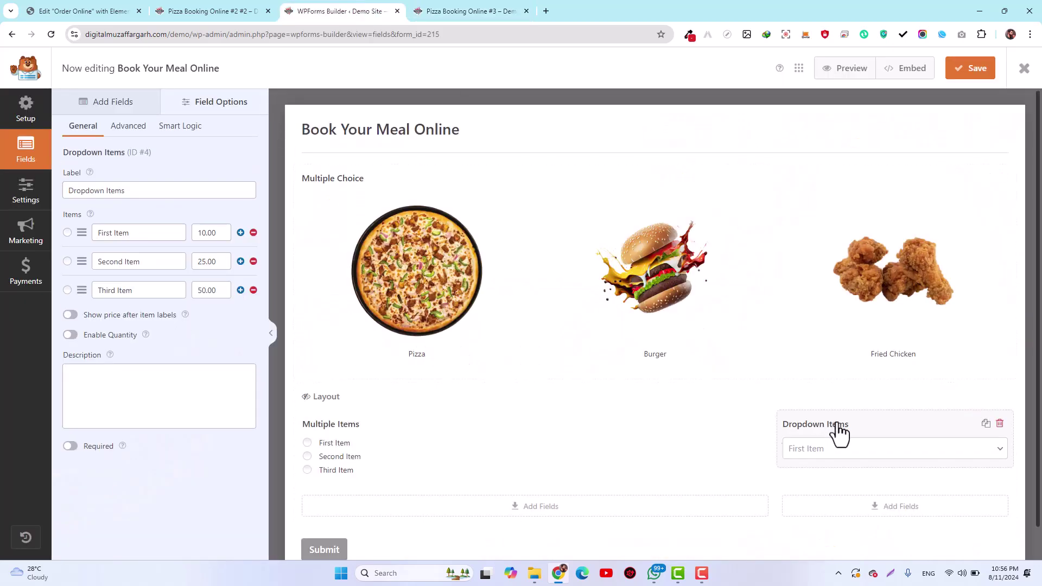
{"action": "left_click_drag", "start_coordinate": [128, 191], "coordinate": [15, 184]}
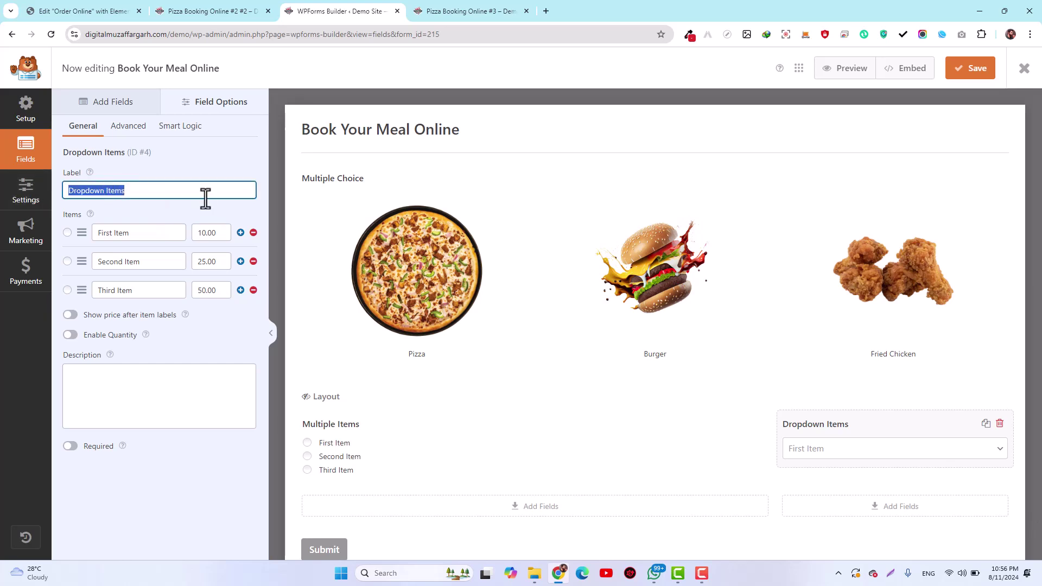
{"action": "type", "text": "Size"}
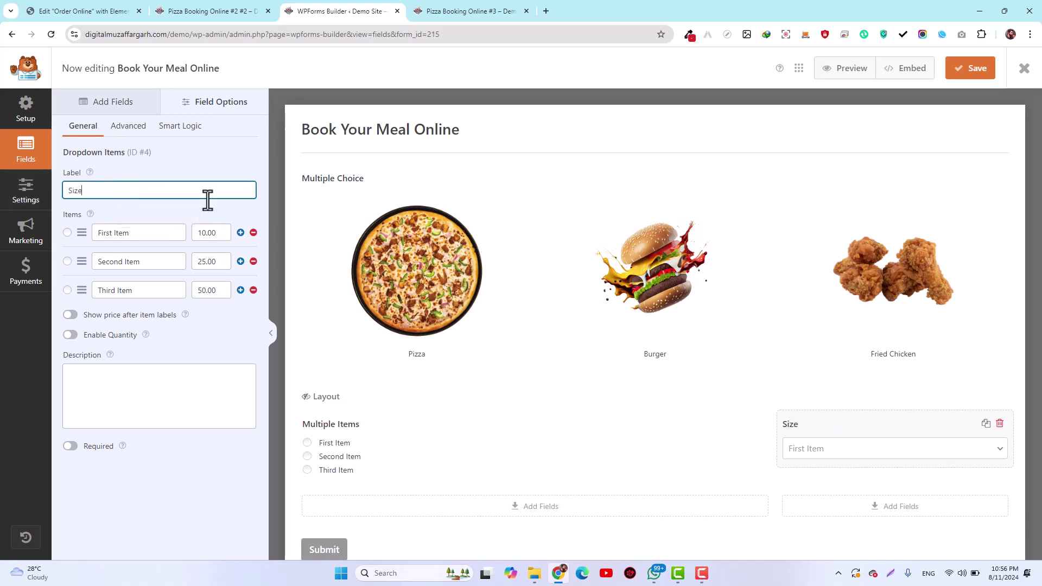
{"action": "left_click_drag", "start_coordinate": [145, 239], "coordinate": [68, 244]}
{"action": "type", "text": "Small"}
{"action": "key", "text": "Tab"}
{"action": "left_click", "coordinate": [67, 243]}
{"action": "left_click_drag", "start_coordinate": [146, 263], "coordinate": [76, 267]}
{"action": "type", "text": "Medium"}
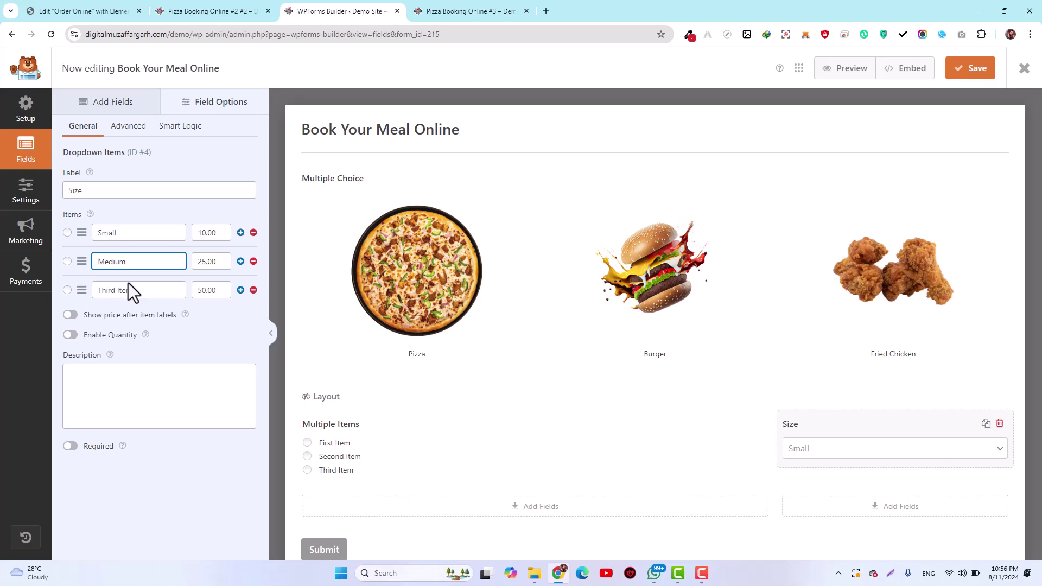
{"action": "left_click_drag", "start_coordinate": [130, 291], "coordinate": [76, 303]}
{"action": "type", "text": "Large"}
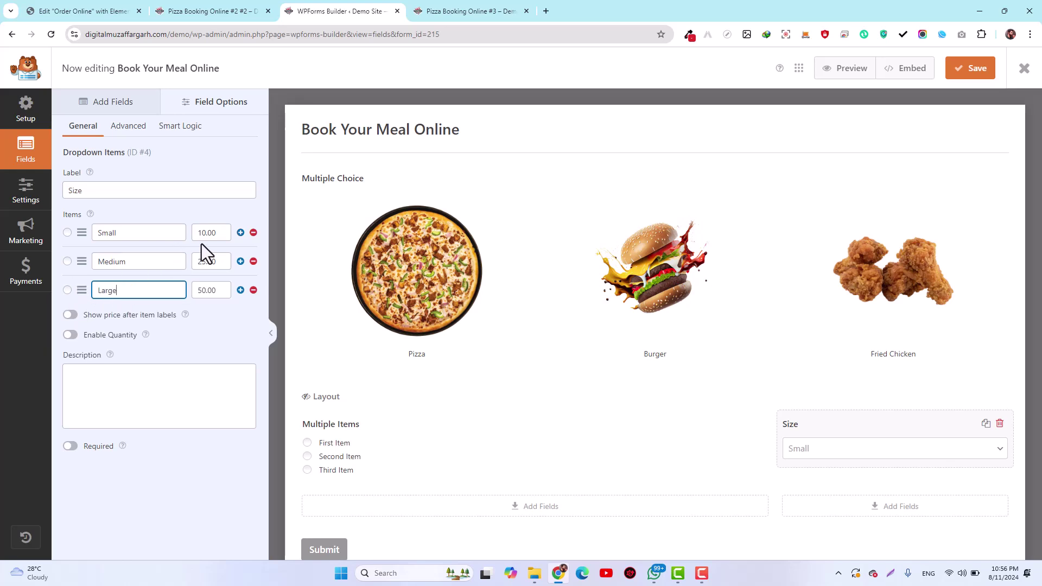
Set the Size item prices to 4.00 for Small, 8.00 for Medium and 10 for Large
{"action": "double_click", "coordinate": [207, 240]}
{"action": "double_click", "coordinate": [213, 263]}
{"action": "double_click", "coordinate": [210, 293]}
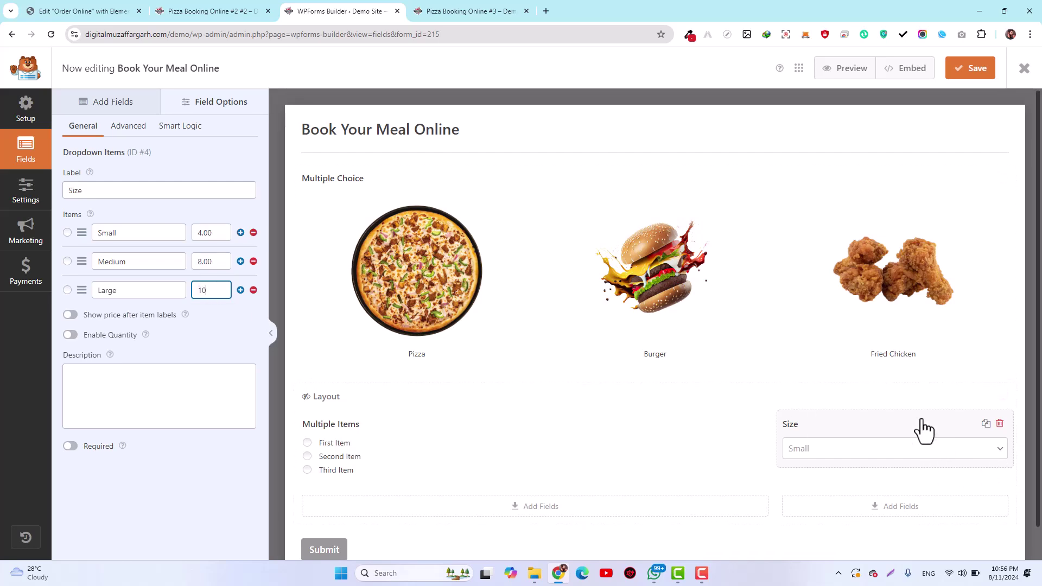
Test the size and quantity selectors on the finished Pizza Booking Online #3 page with Medium and a quantity of 4
{"action": "left_click", "coordinate": [435, 10]}
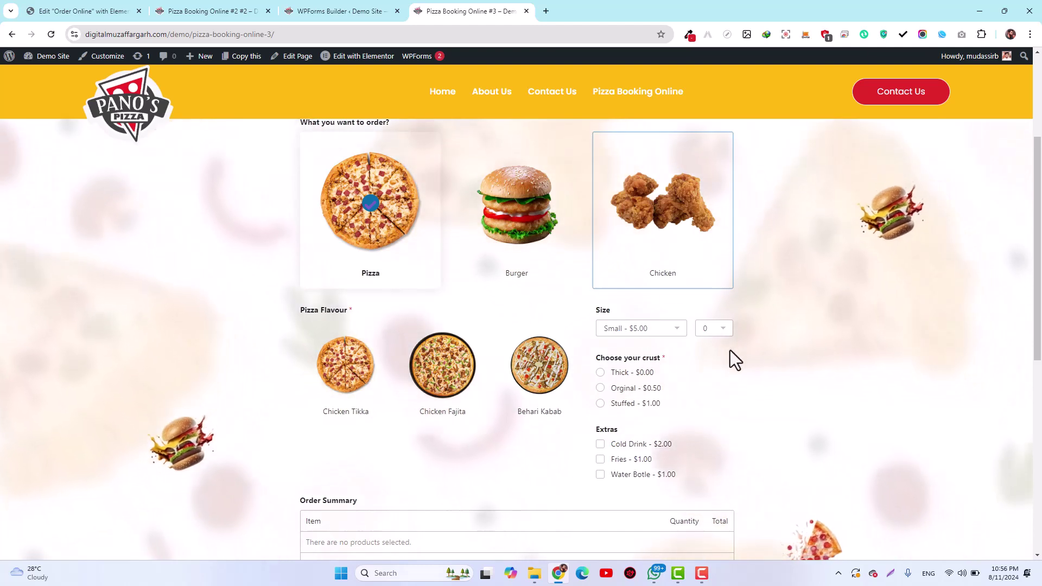
{"action": "left_click", "coordinate": [664, 327]}
{"action": "left_click", "coordinate": [652, 351]}
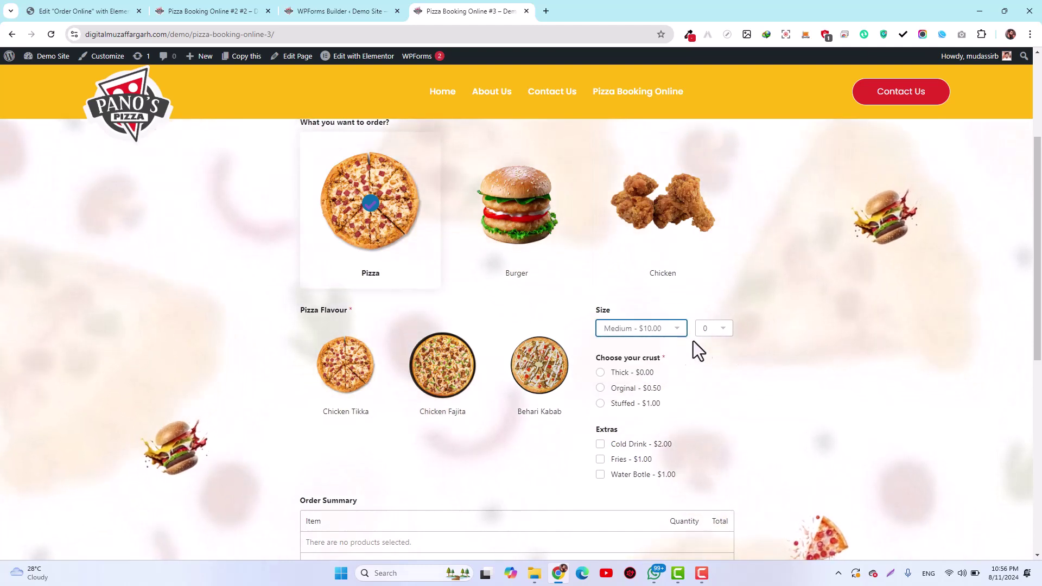
{"action": "left_click", "coordinate": [715, 332]}
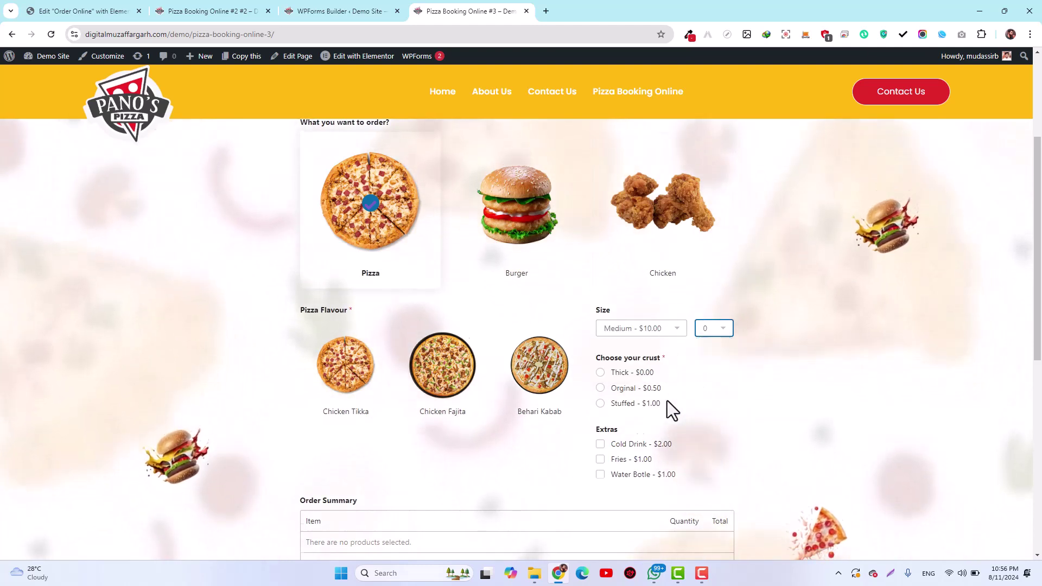
{"action": "scroll", "coordinate": [684, 353], "scroll_direction": "down", "scroll_amount": 2}
{"action": "left_click", "coordinate": [718, 252]}
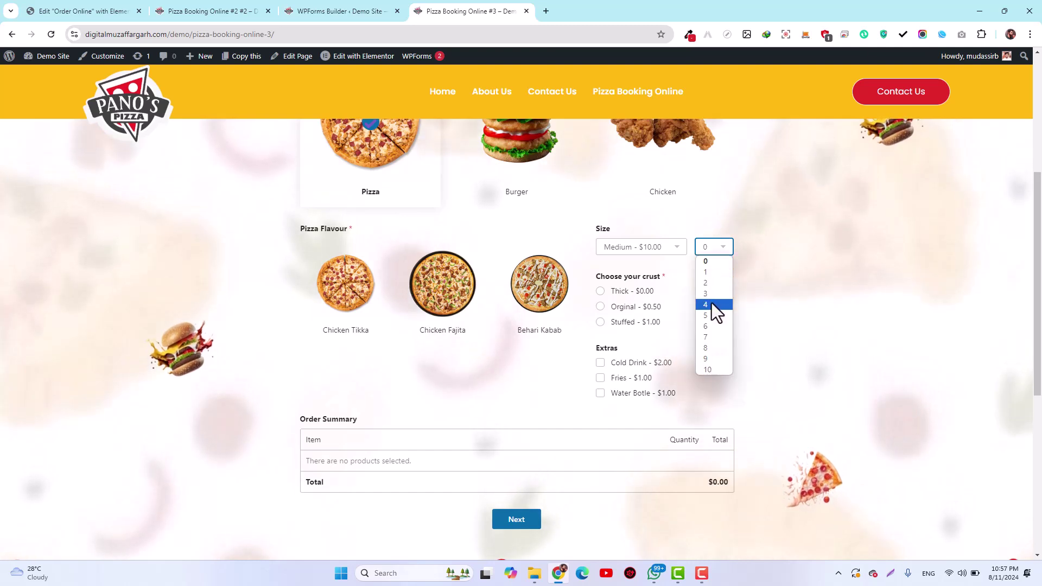
{"action": "left_click", "coordinate": [711, 303]}
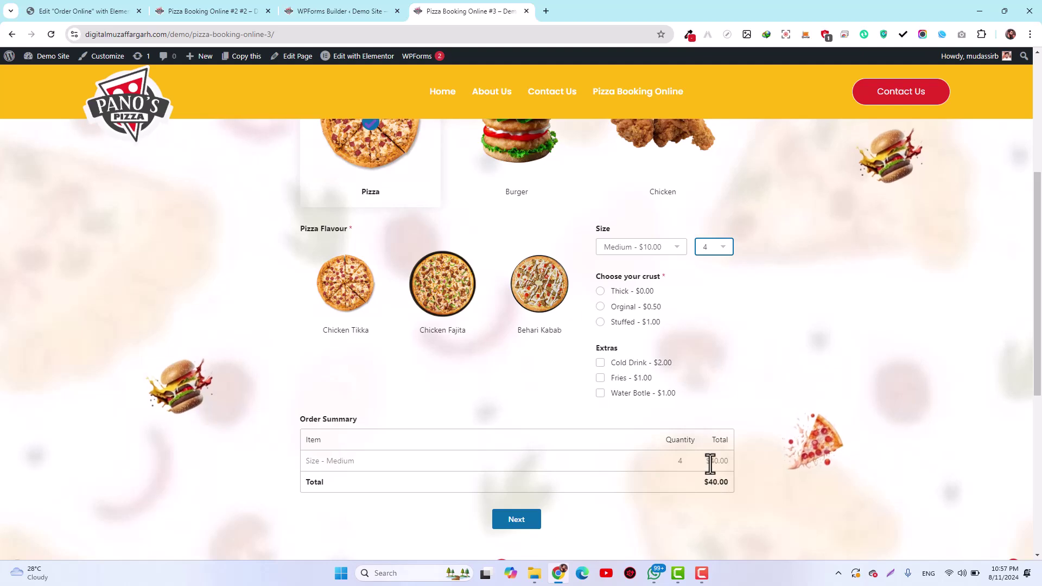
Enable quantity selection for the Size dropdown in the form builder
{"action": "left_click", "coordinate": [340, 2]}
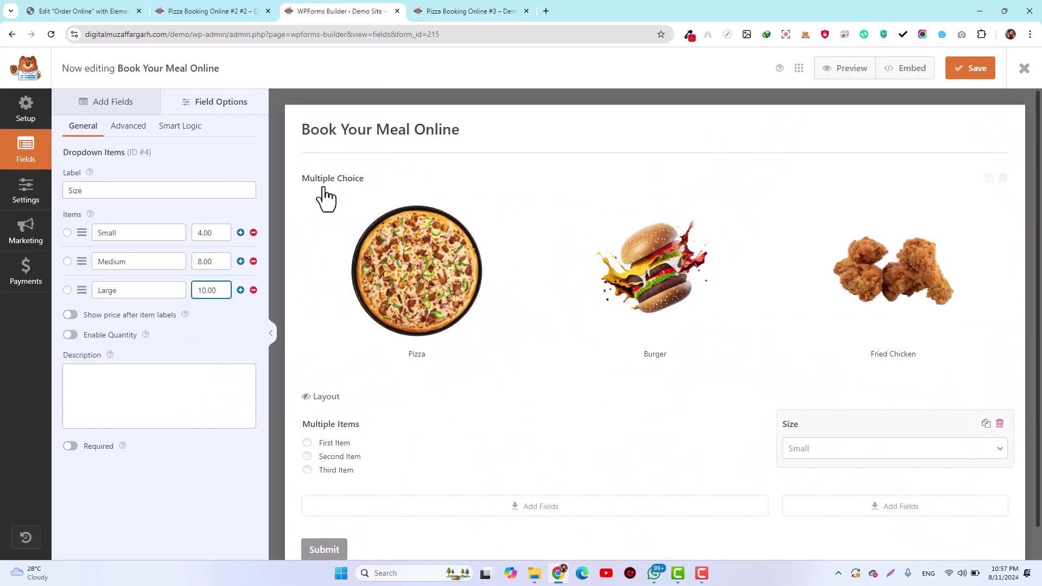
{"action": "left_click", "coordinate": [71, 335]}
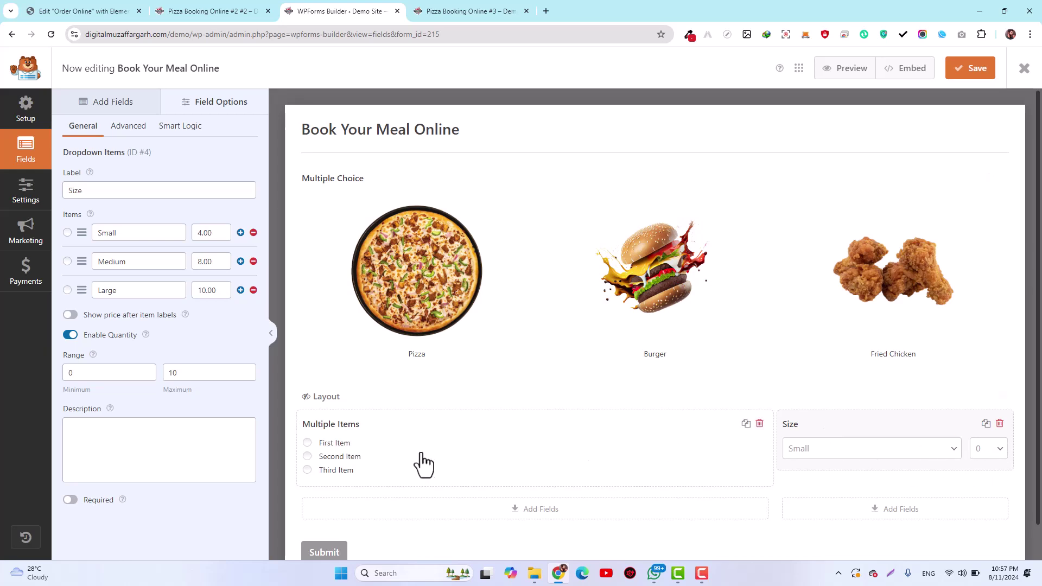
Label the Multiple Items field Flavours
{"action": "left_click", "coordinate": [388, 471]}
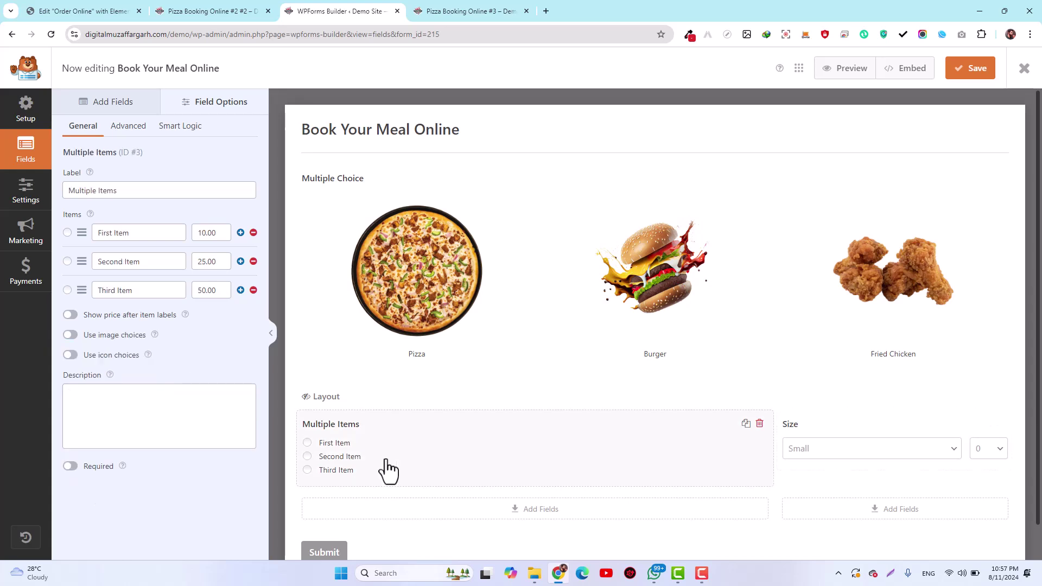
{"action": "triple_click", "coordinate": [123, 190]}
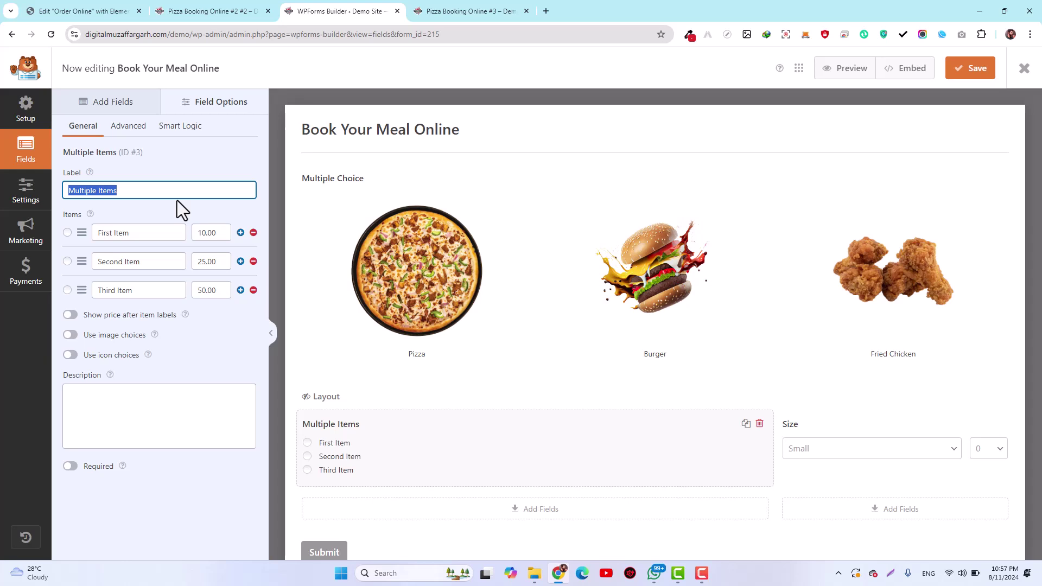
{"action": "type", "text": "Flavours"}
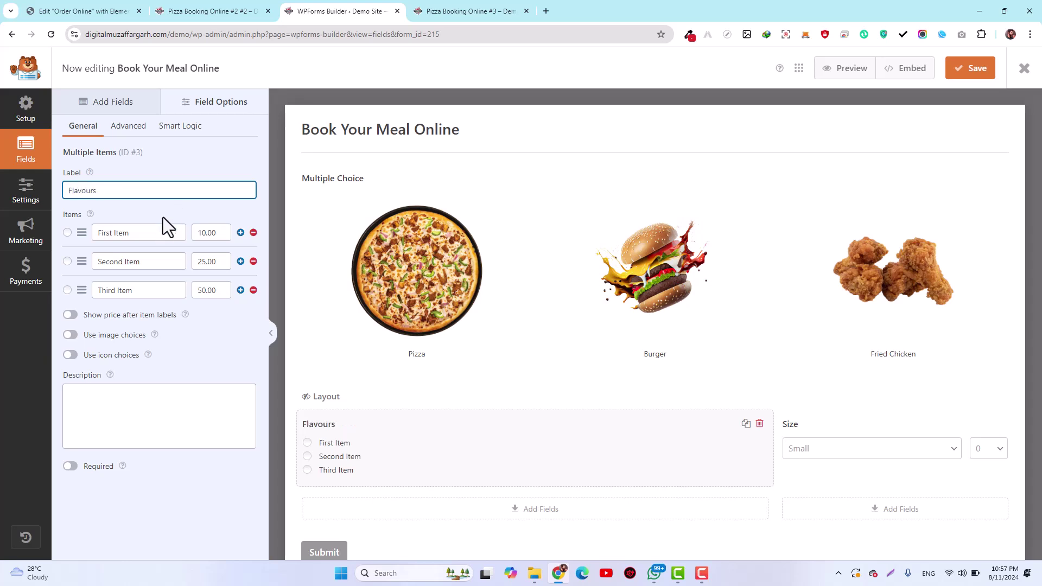
Name the three Flavours items Chicken Tikka, Chicken Fajita and Behaari Kabab, consulting the finished Pizza Booking Online #3 page
{"action": "left_click_drag", "start_coordinate": [152, 233], "coordinate": [79, 241]}
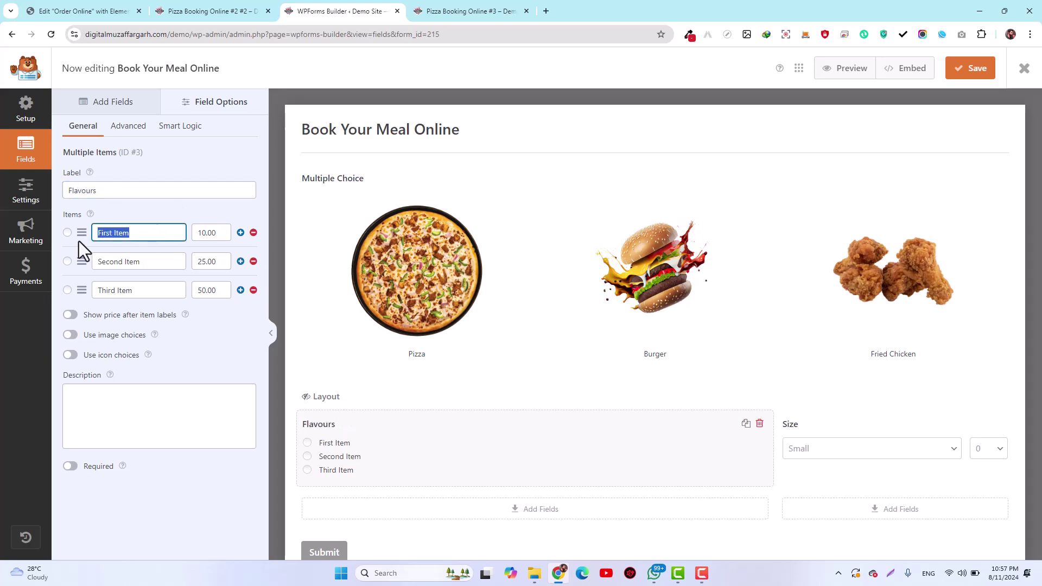
{"action": "left_click", "coordinate": [443, 7]}
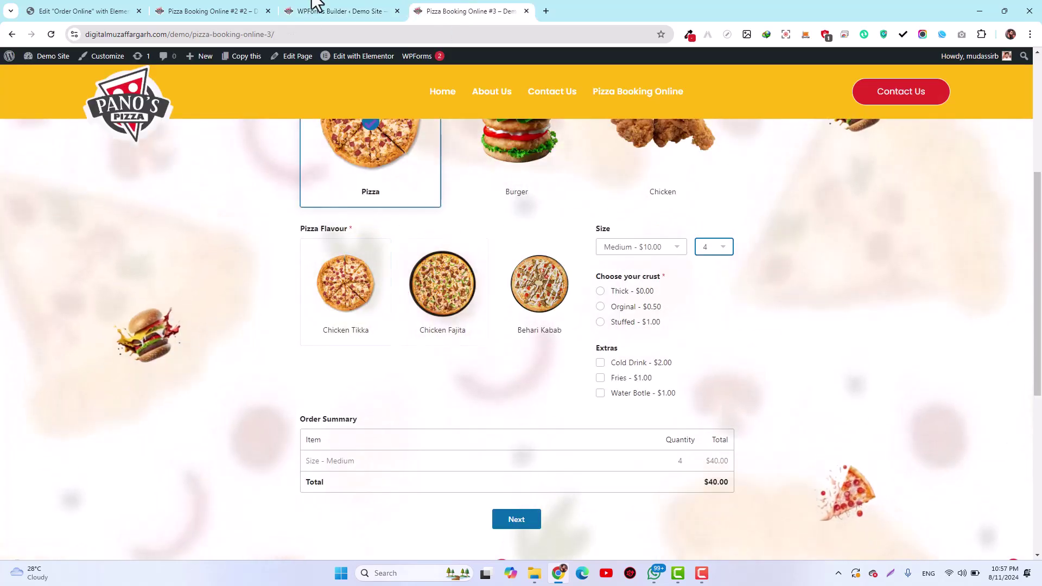
{"action": "left_click", "coordinate": [323, 9]}
{"action": "type", "text": "Chick"}
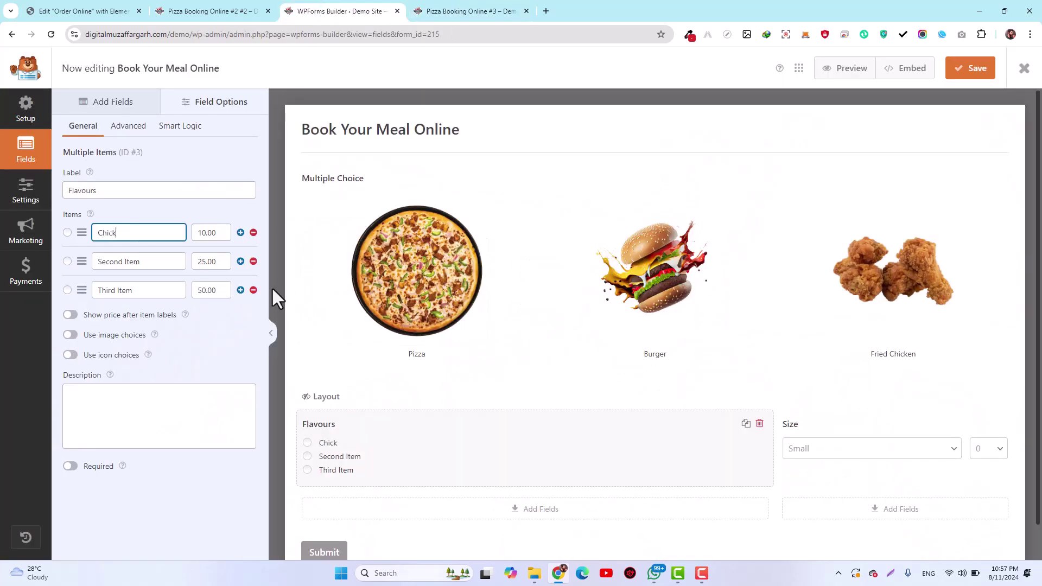
{"action": "type", "text": "en Tikka"}
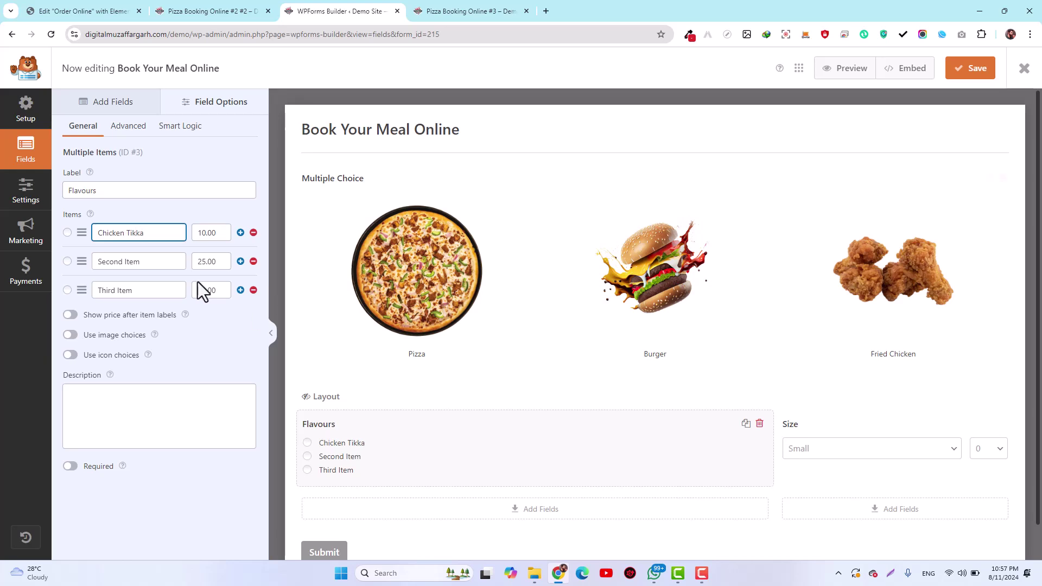
{"action": "triple_click", "coordinate": [155, 257]}
{"action": "type", "text": "Chicke"}
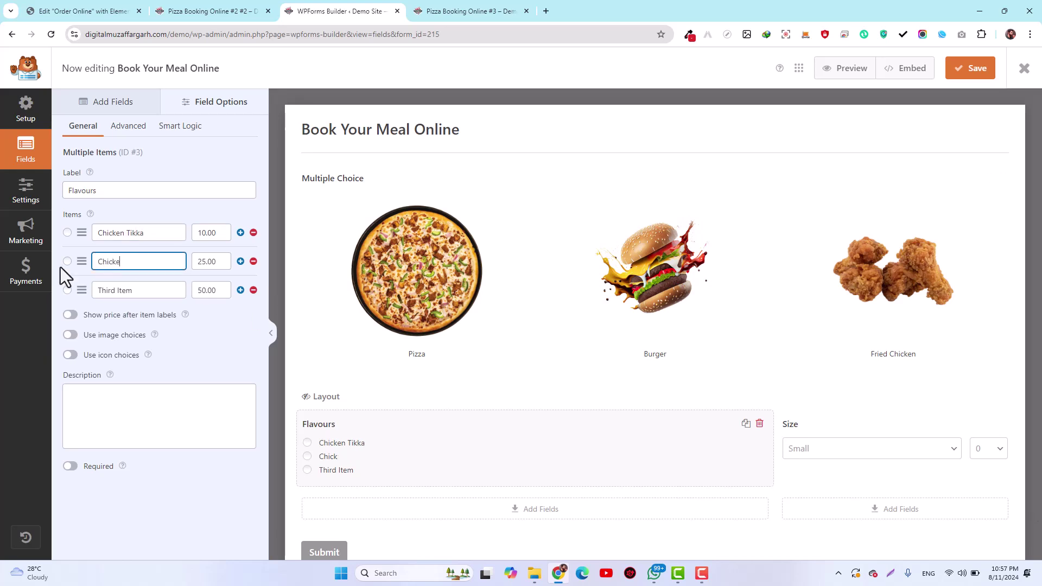
{"action": "type", "text": "n Fajita"}
{"action": "triple_click", "coordinate": [134, 289]}
{"action": "type", "text": "B"}
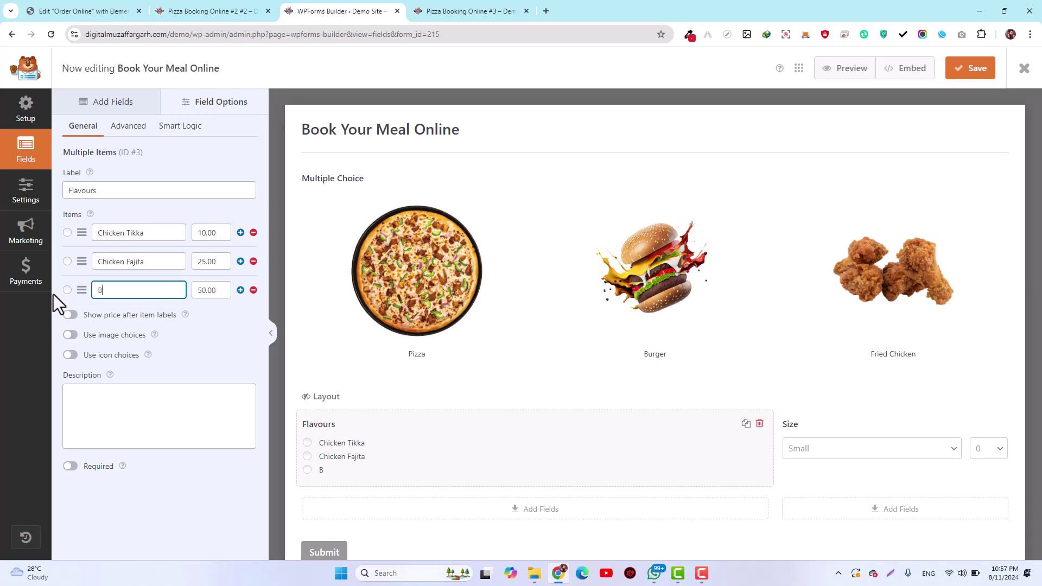
{"action": "type", "text": "ehaari"}
{"action": "type", "text": "Kabab"}
Set the prices of all three Flavours items to 0.00
{"action": "double_click", "coordinate": [216, 235]}
{"action": "double_click", "coordinate": [226, 261]}
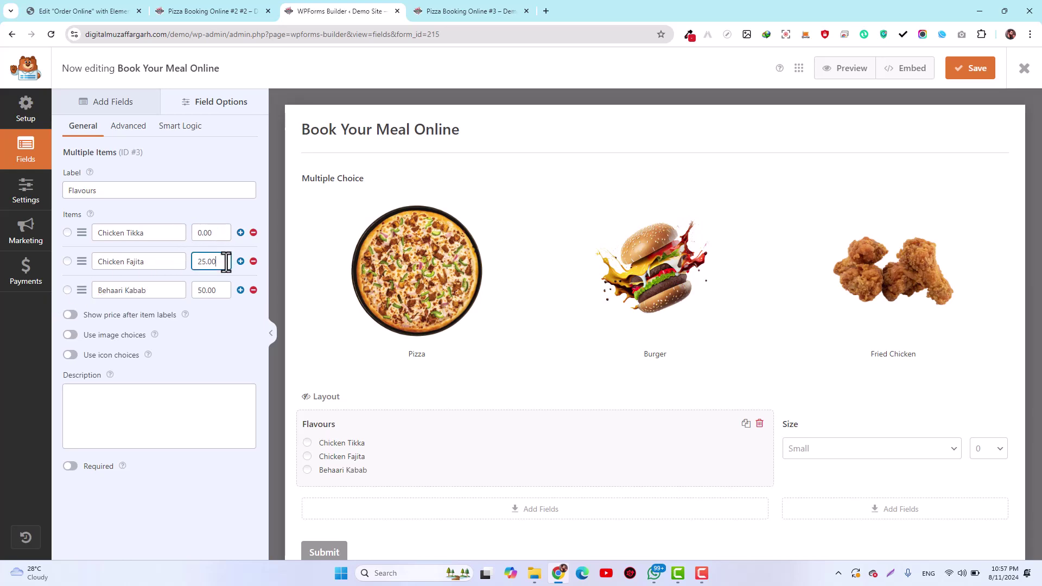
{"action": "double_click", "coordinate": [223, 291]}
{"action": "type", "text": "0"}
Enable image choices for the Flavours field and set its choice layout to Three Columns
{"action": "left_click", "coordinate": [112, 338]}
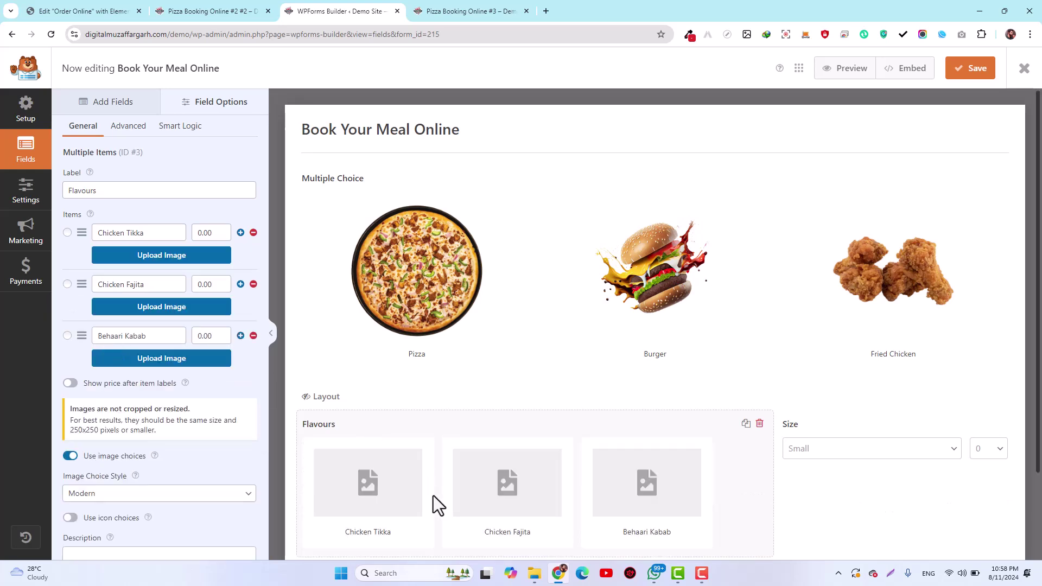
{"action": "left_click", "coordinate": [129, 128]}
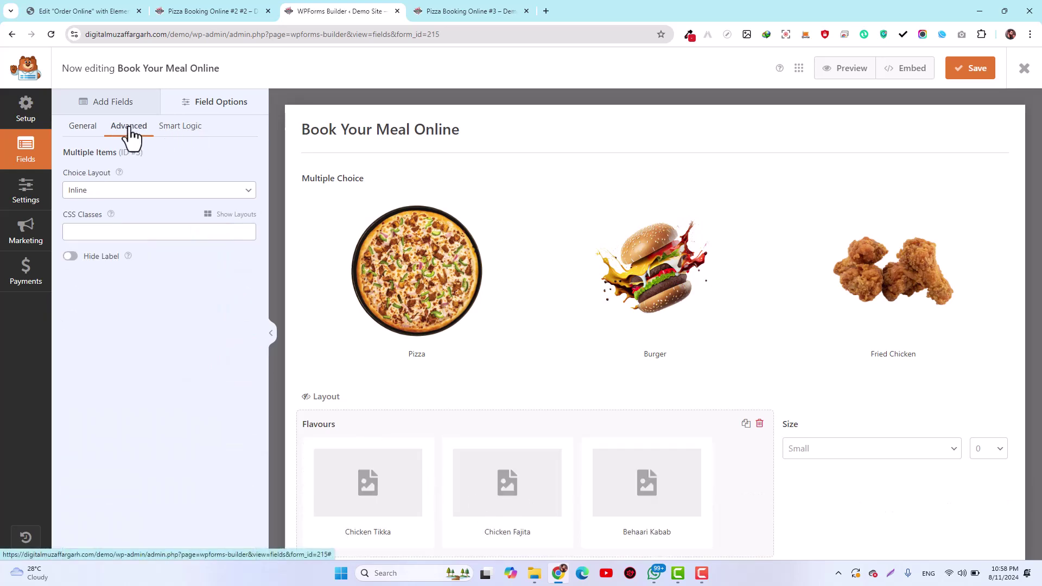
{"action": "left_click", "coordinate": [106, 191]}
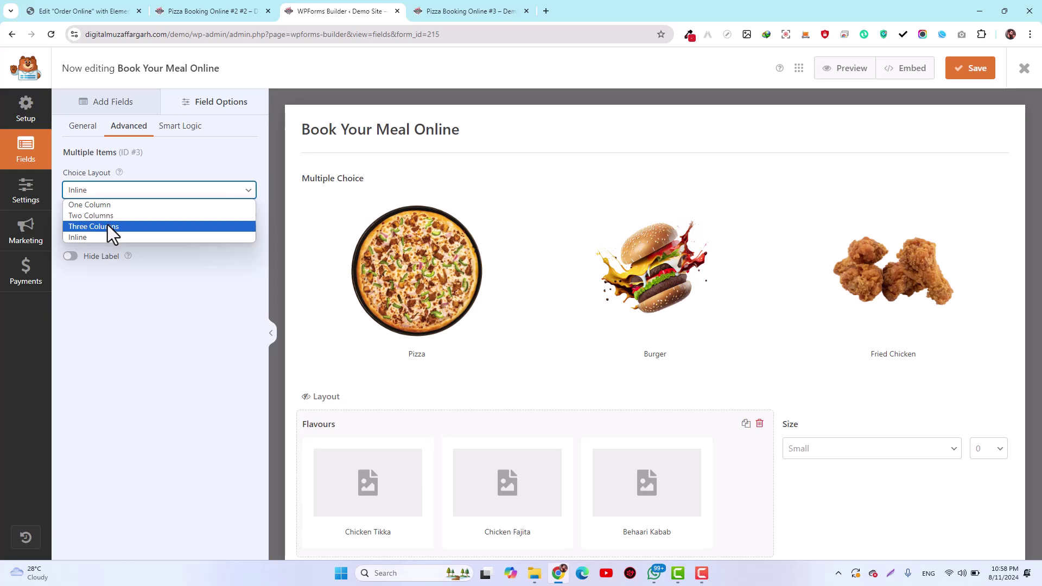
{"action": "scroll", "coordinate": [481, 386], "scroll_direction": "down", "scroll_amount": 2}
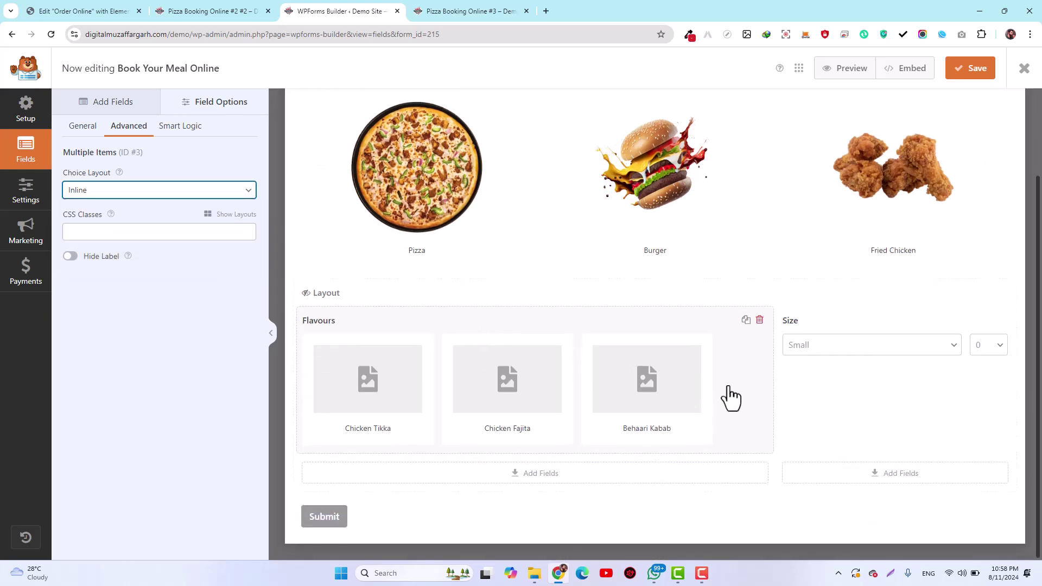
{"action": "left_click", "coordinate": [143, 195]}
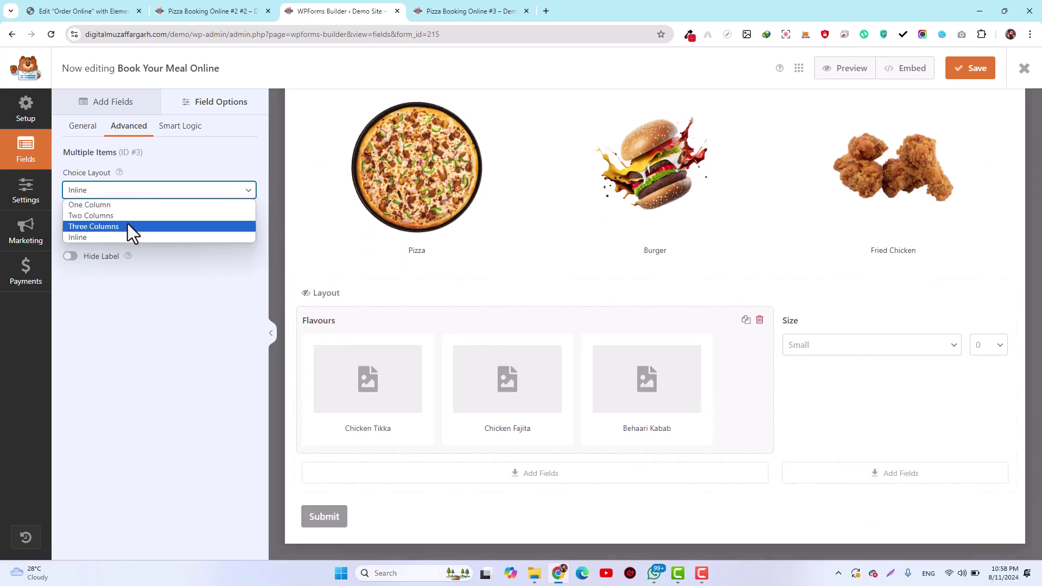
{"action": "left_click", "coordinate": [128, 224]}
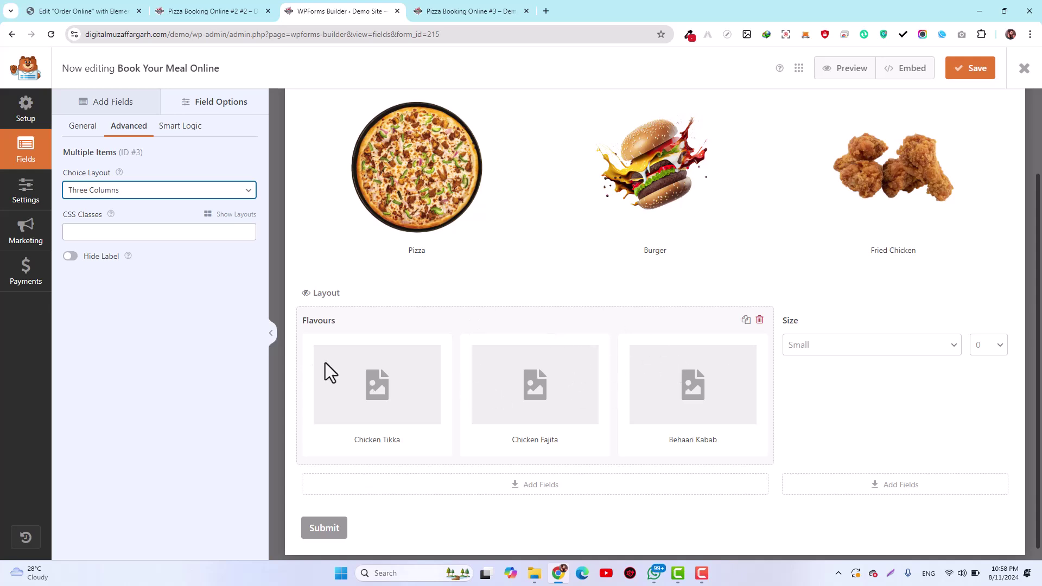
Assign the sliced pizza image pngkey.com-grilled-chicken-png-8608284.png from the media library to the Chicken Tikka item
{"action": "left_click", "coordinate": [78, 133]}
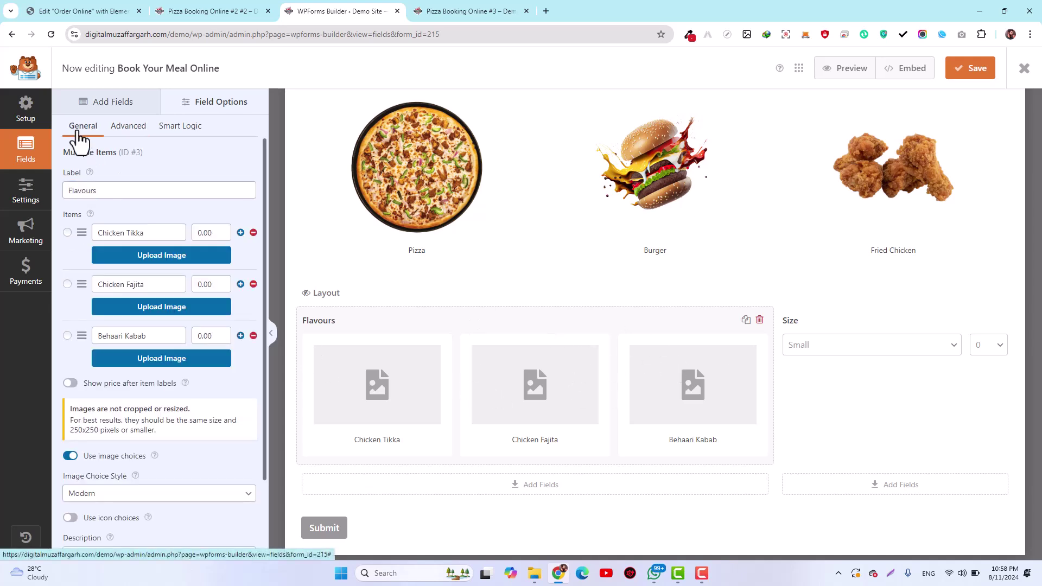
{"action": "left_click", "coordinate": [152, 263]}
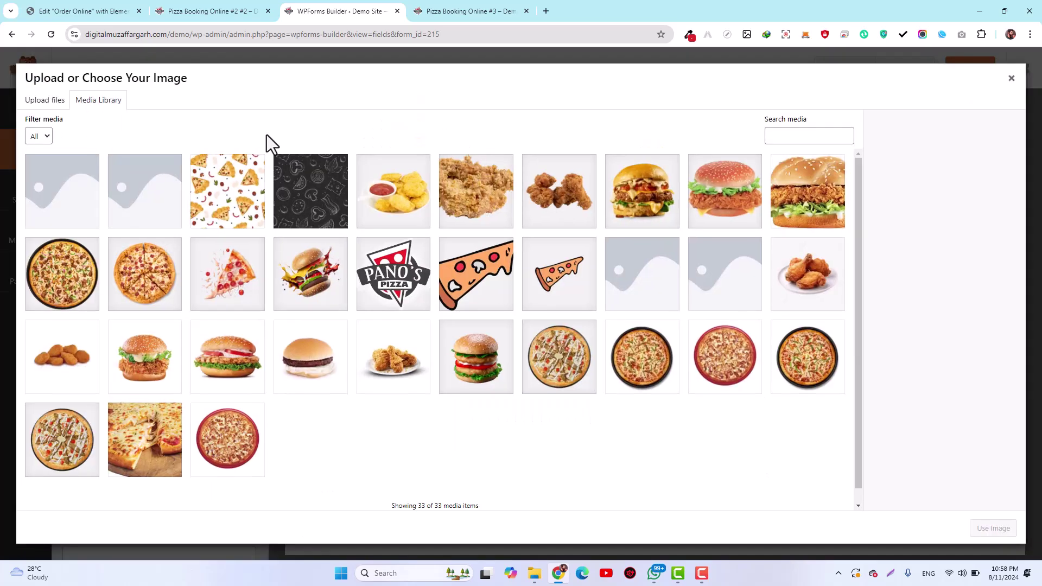
{"action": "left_click", "coordinate": [144, 282]}
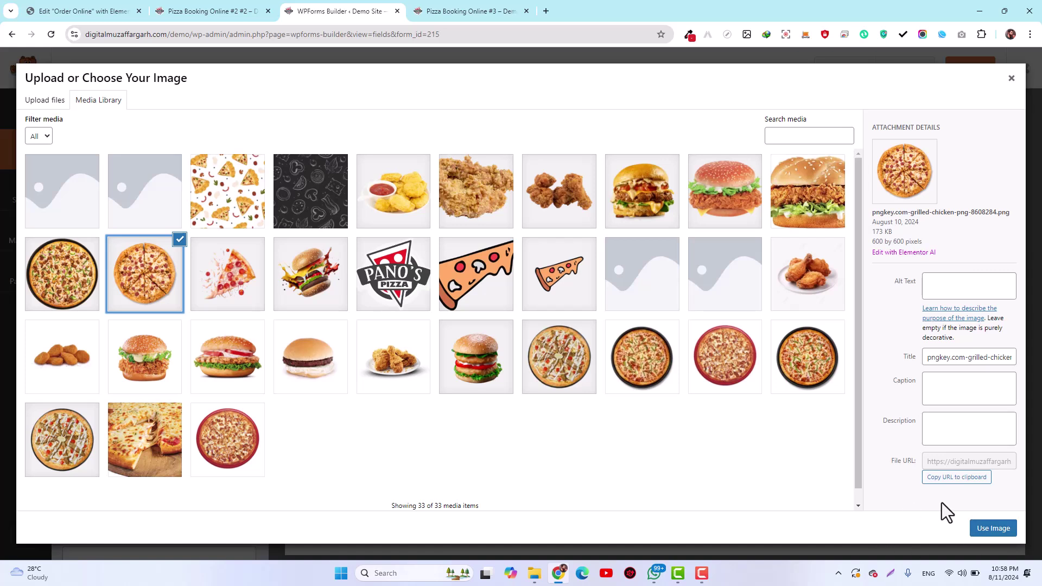
{"action": "left_click", "coordinate": [1000, 533]}
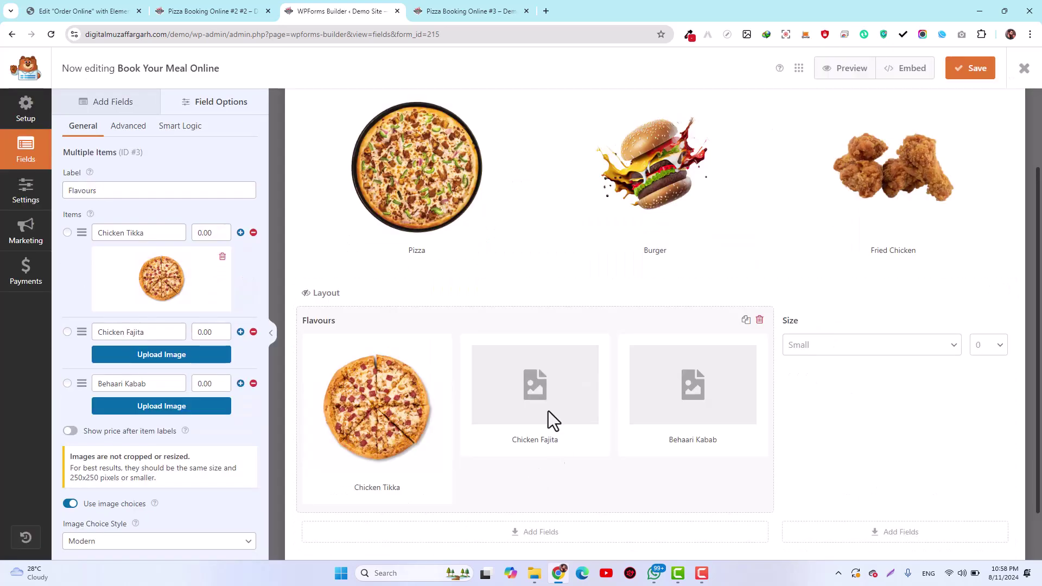
Assign the library images Fajita1-PhotoRoom.png-PhotoRoom.webp to Chicken Fajita and image-removebg-preview-10-1.png to Behaari Kabab
{"action": "left_click", "coordinate": [161, 360]}
{"action": "left_click", "coordinate": [71, 282]}
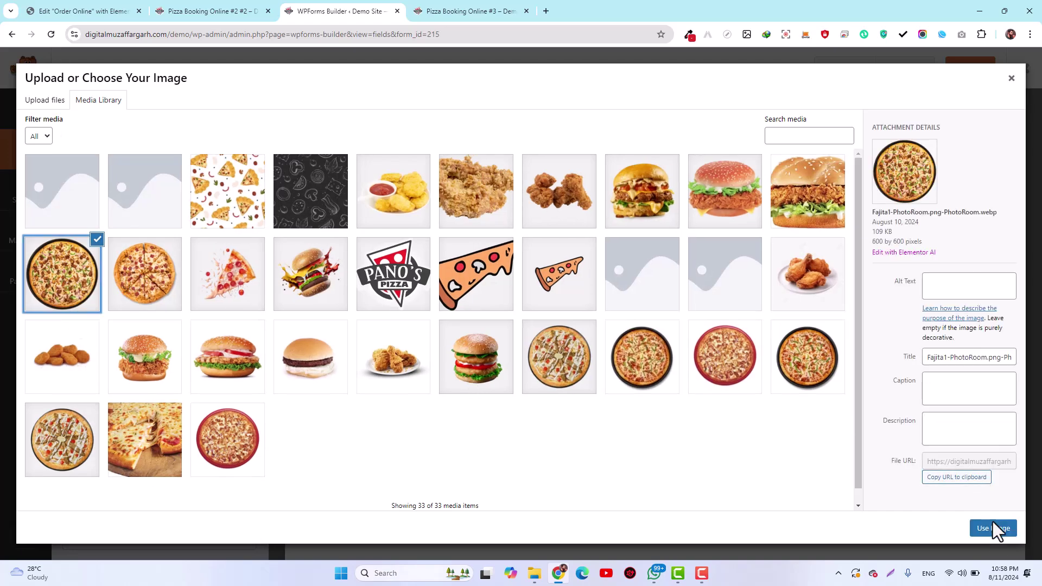
{"action": "left_click", "coordinate": [994, 527]}
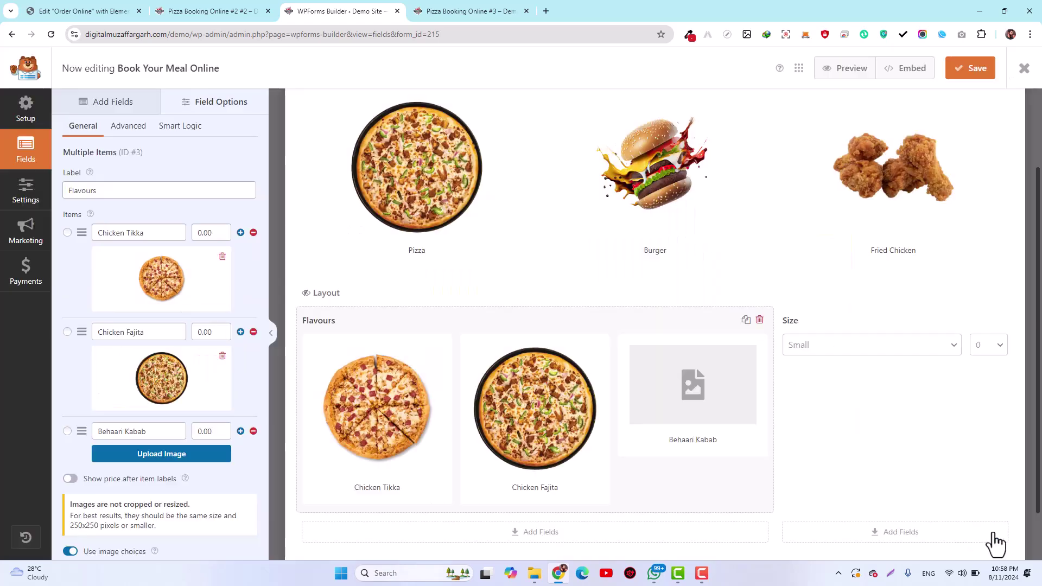
{"action": "left_click", "coordinate": [151, 461]}
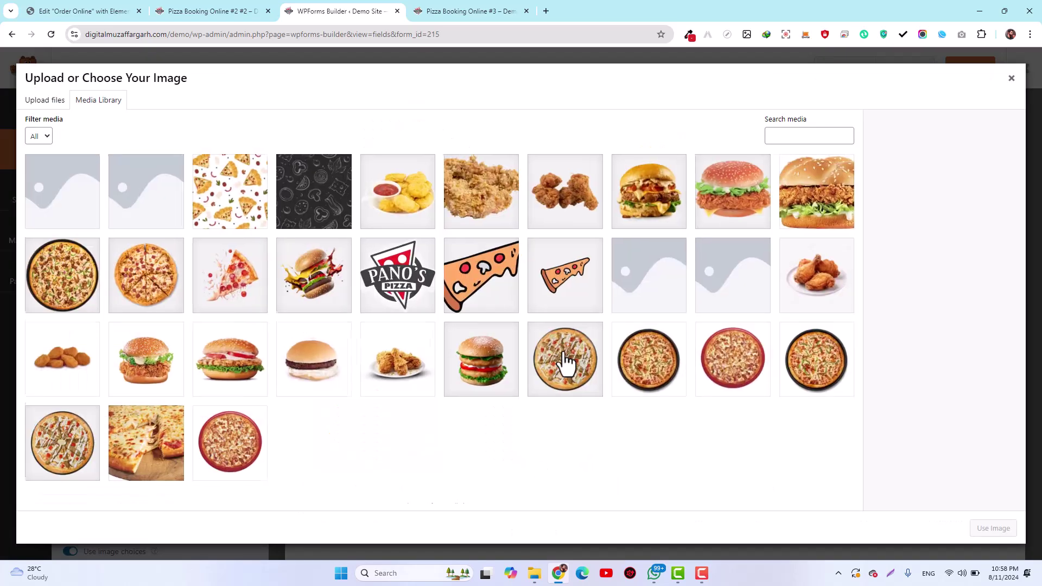
{"action": "left_click", "coordinate": [559, 357]}
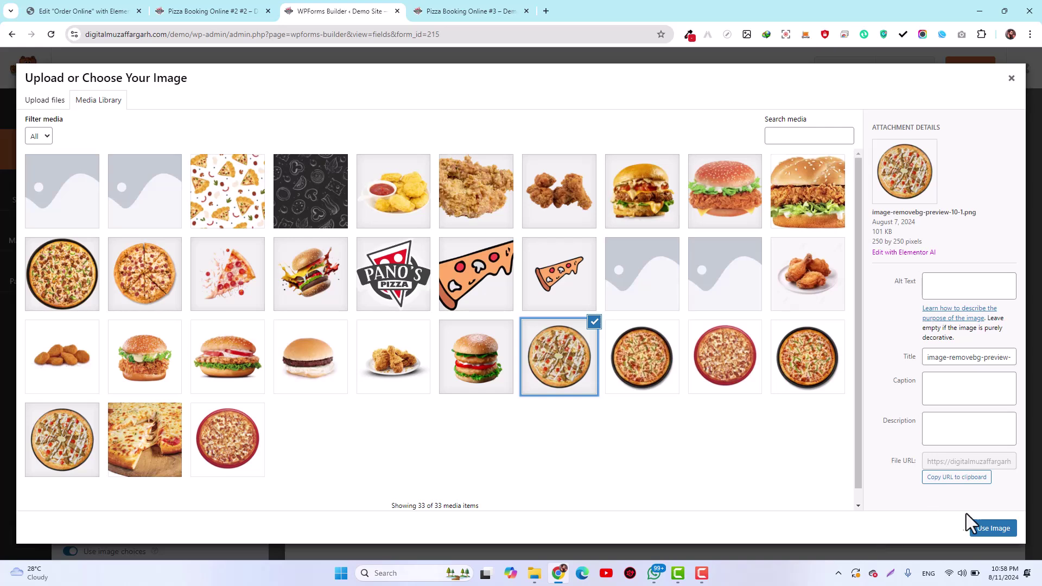
{"action": "left_click", "coordinate": [987, 532]}
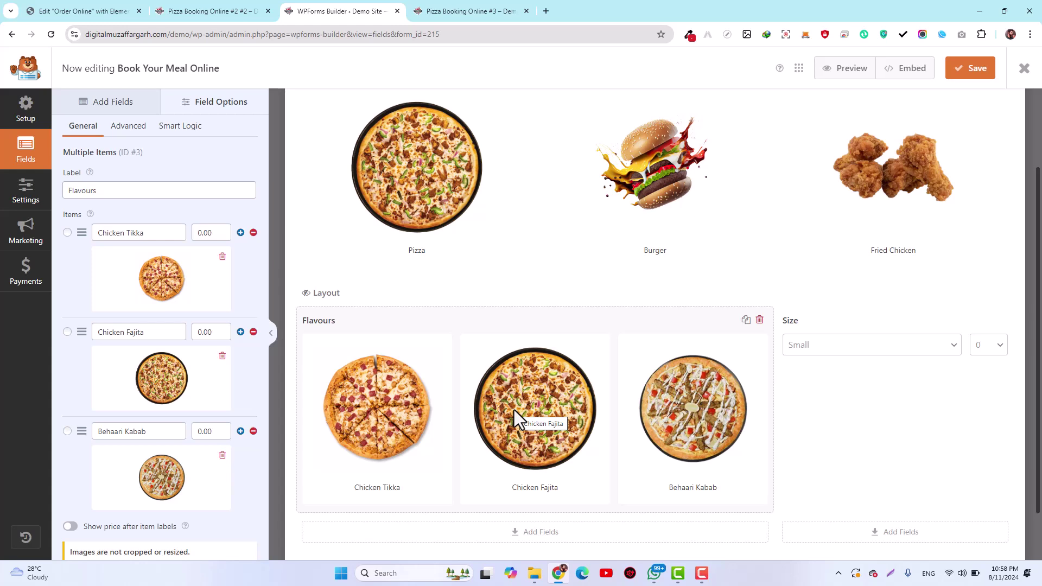
Duplicate the Flavours field within the layout and confirm the duplication
{"action": "scroll", "coordinate": [514, 409], "scroll_direction": "down", "scroll_amount": 1}
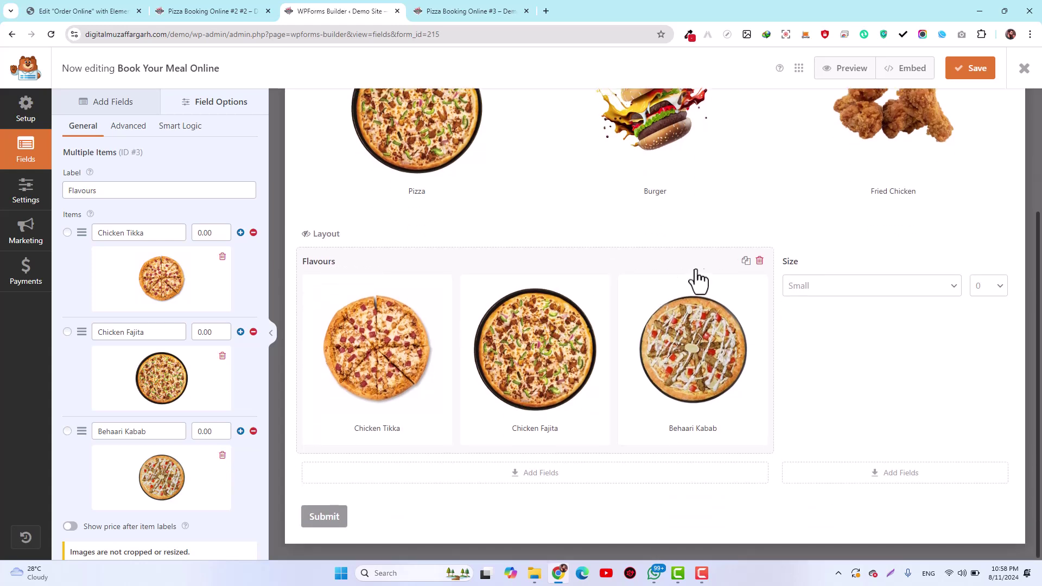
{"action": "left_click", "coordinate": [746, 261]}
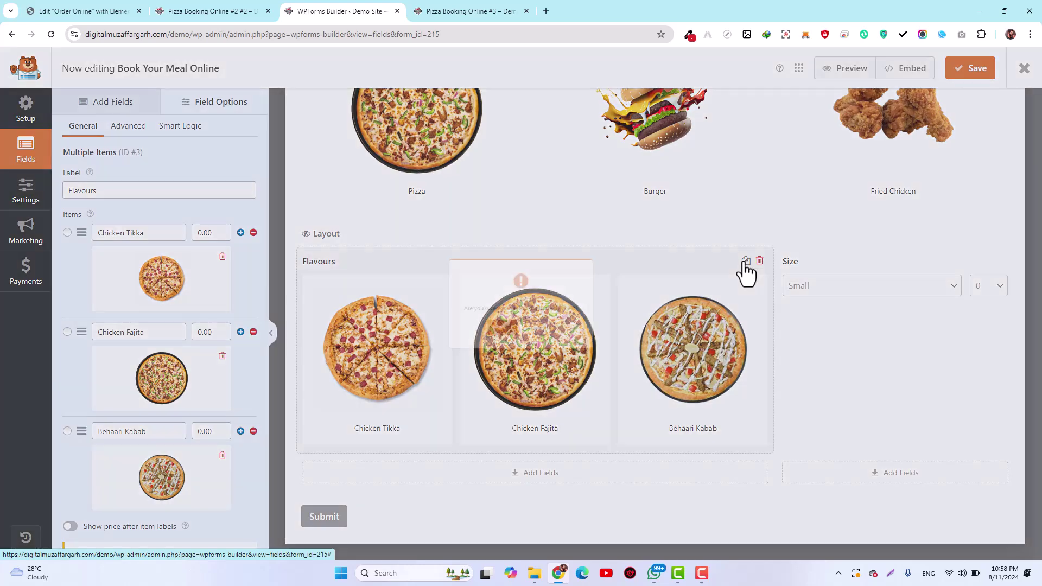
{"action": "left_click", "coordinate": [493, 341]}
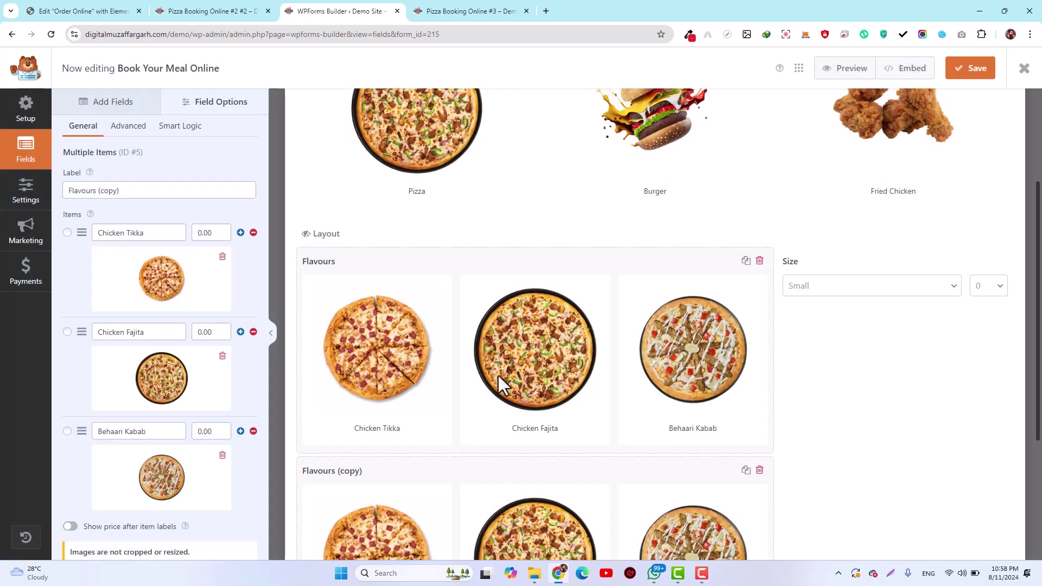
Label the duplicated Flavours field Choose your Burger, matching the burger section of the Pizza Booking Online #3 page
{"action": "scroll", "coordinate": [493, 427], "scroll_direction": "down", "scroll_amount": 3}
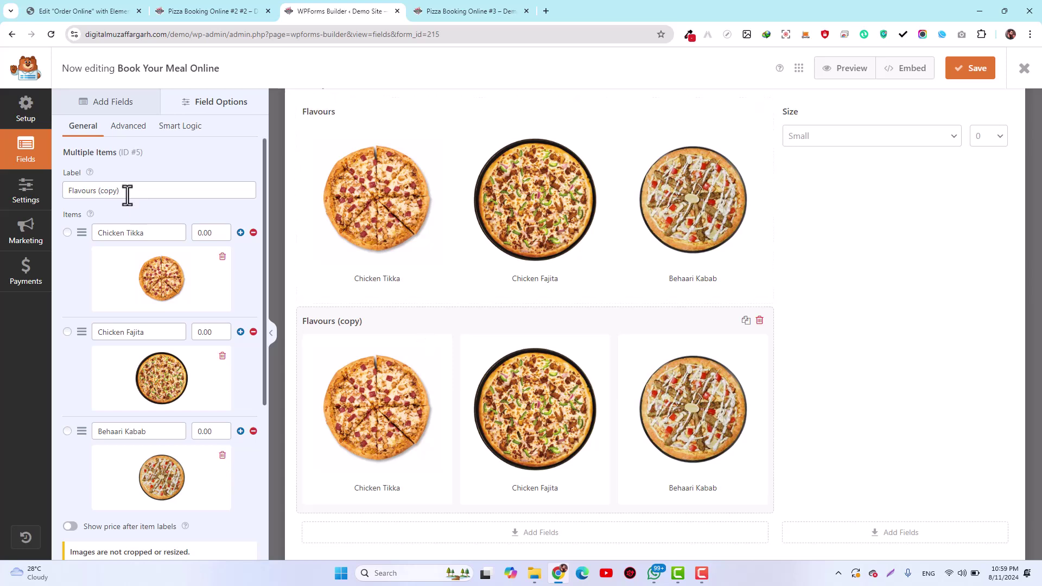
{"action": "left_click_drag", "start_coordinate": [127, 191], "coordinate": [19, 200]}
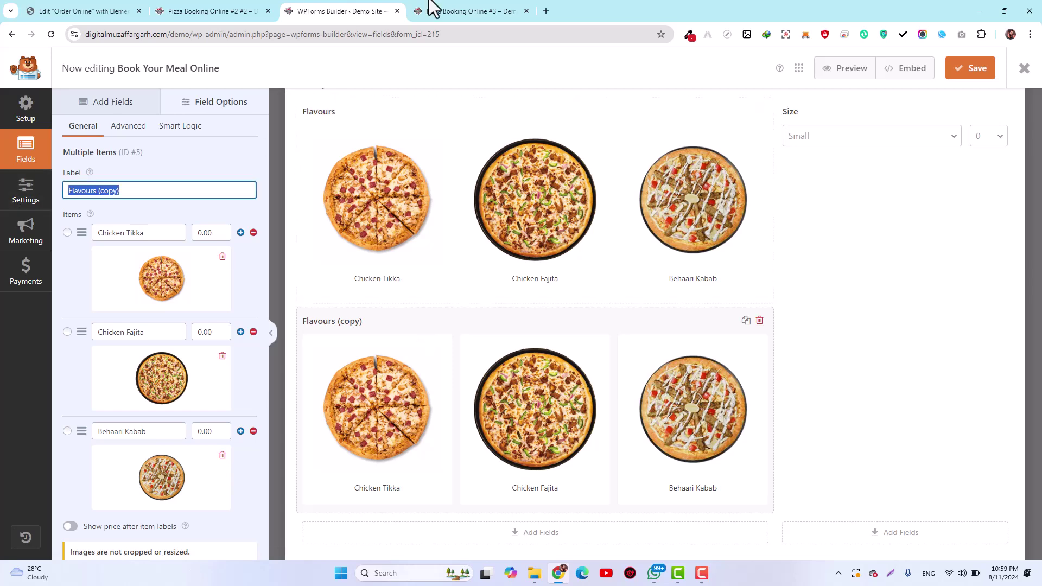
{"action": "left_click", "coordinate": [461, 11]}
{"action": "left_click", "coordinate": [516, 190]}
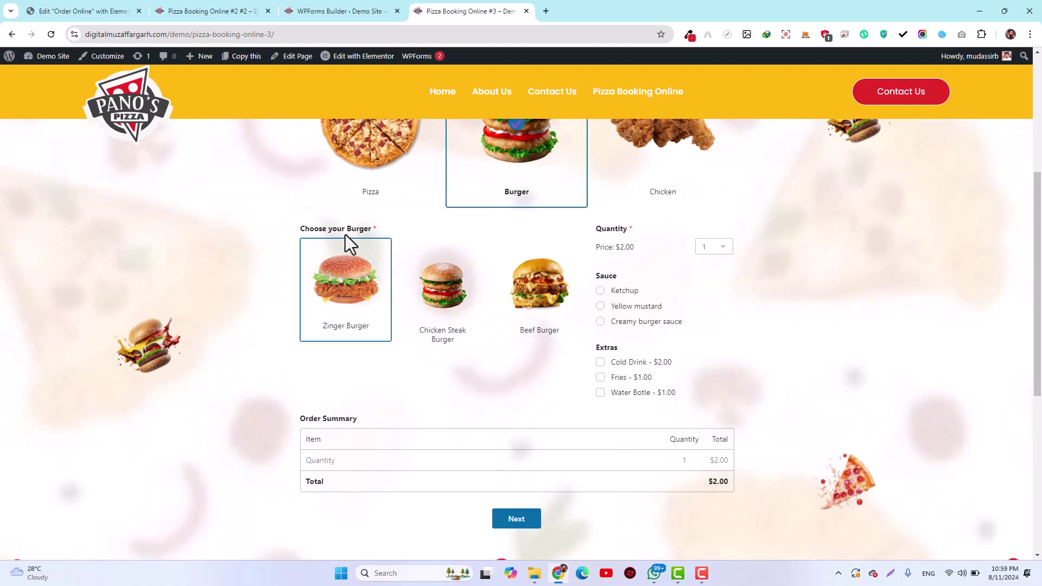
{"action": "left_click", "coordinate": [372, 10]}
{"action": "type", "text": "Cho"}
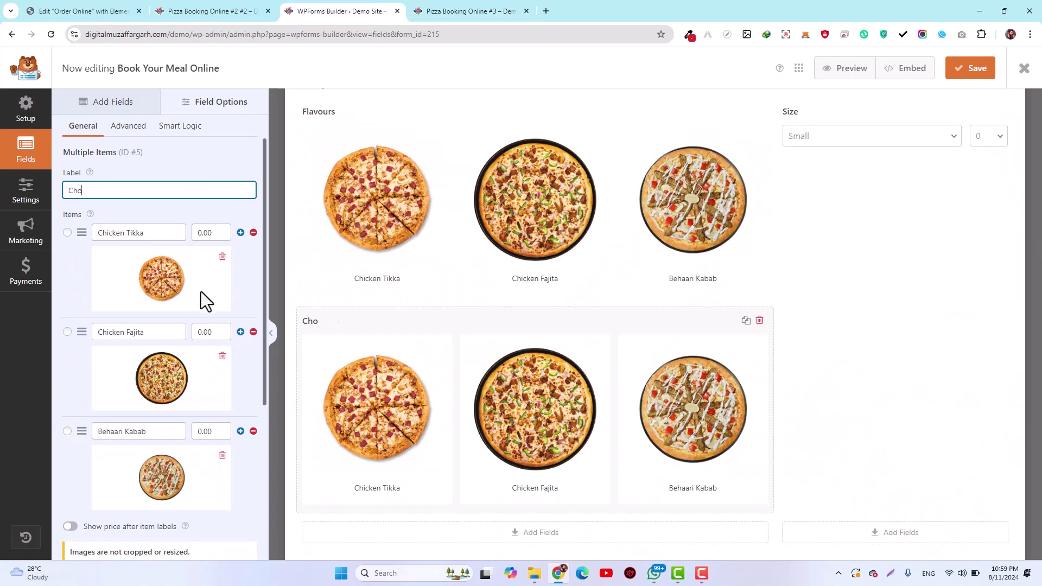
{"action": "type", "text": "ose your Burger"}
Rename the three Choose your Burger items Zinger, Chicken Steak and Beef, following the burger names on the finished booking page
{"action": "left_click", "coordinate": [449, 10]}
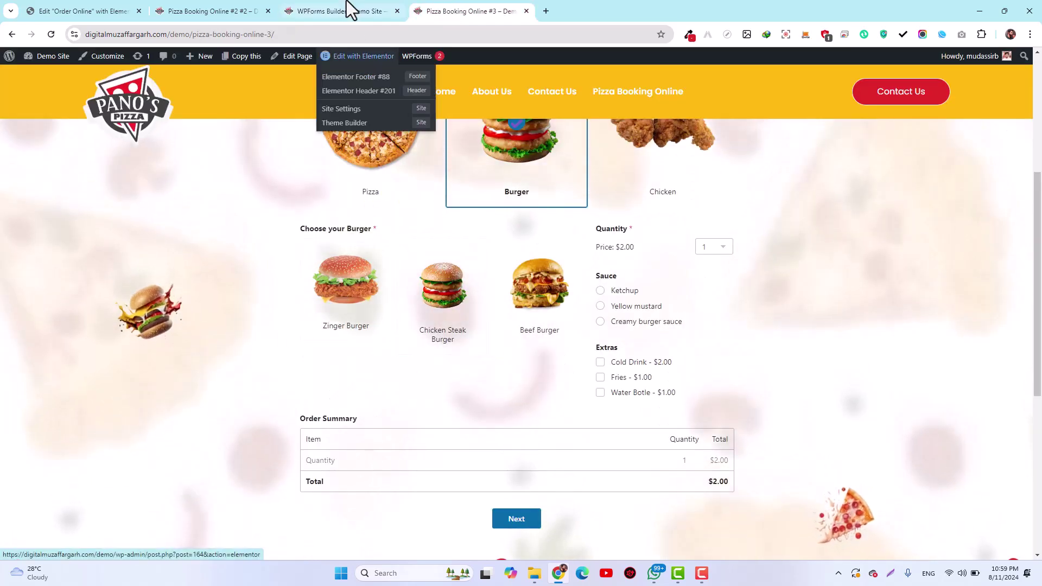
{"action": "left_click", "coordinate": [350, 6]}
{"action": "left_click_drag", "start_coordinate": [155, 227], "coordinate": [63, 235]}
{"action": "type", "text": "Zinger"}
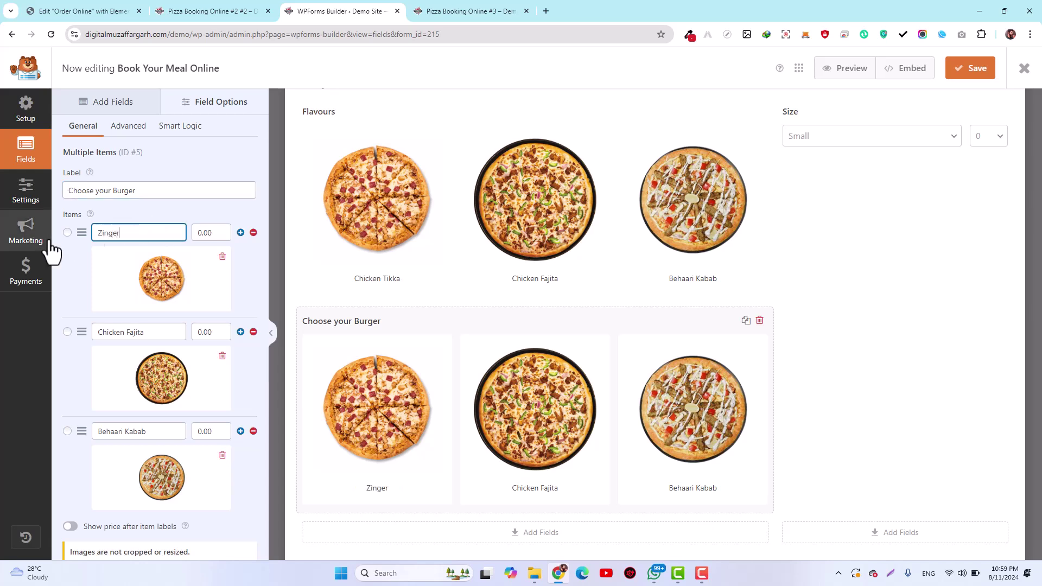
{"action": "left_click_drag", "start_coordinate": [144, 333], "coordinate": [11, 327]}
{"action": "type", "text": "Chicken Steak"}
{"action": "left_click_drag", "start_coordinate": [145, 432], "coordinate": [31, 427]}
{"action": "type", "text": "Beef"}
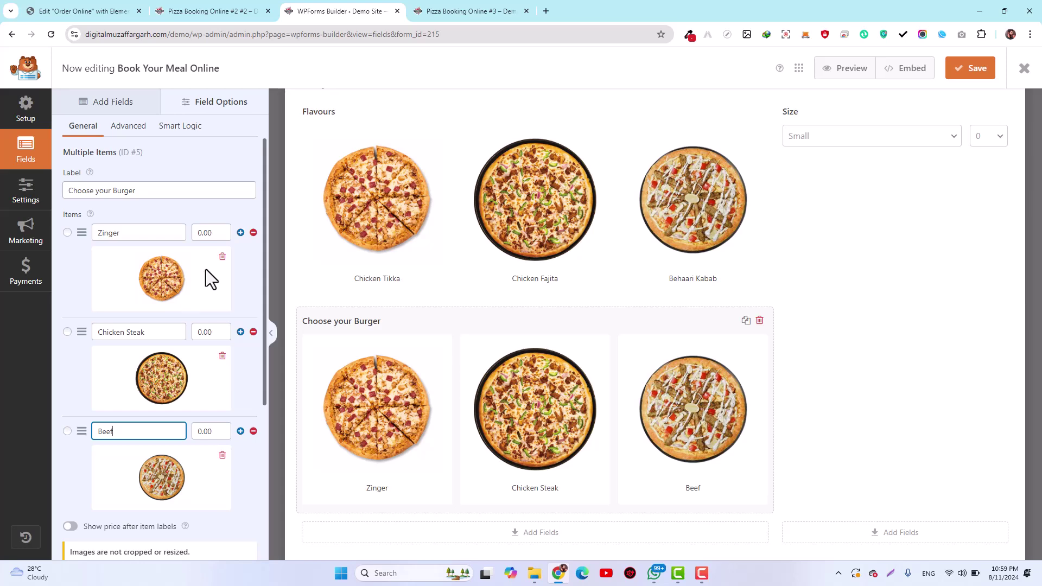
Remove the pizza images from the Zinger, Chicken Steak and Beef items of the Choose your Burger field
{"action": "left_click", "coordinate": [222, 256]}
{"action": "left_click", "coordinate": [222, 308]}
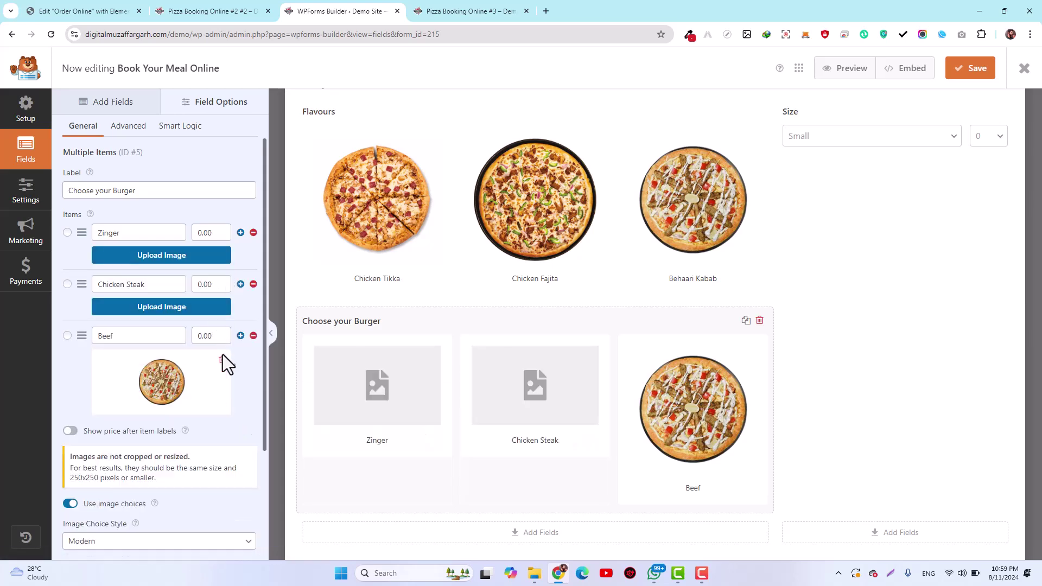
{"action": "left_click", "coordinate": [222, 360]}
Assign the library image of the crispy chicken burger with shredded lettuce to the Zinger item
{"action": "left_click", "coordinate": [159, 261]}
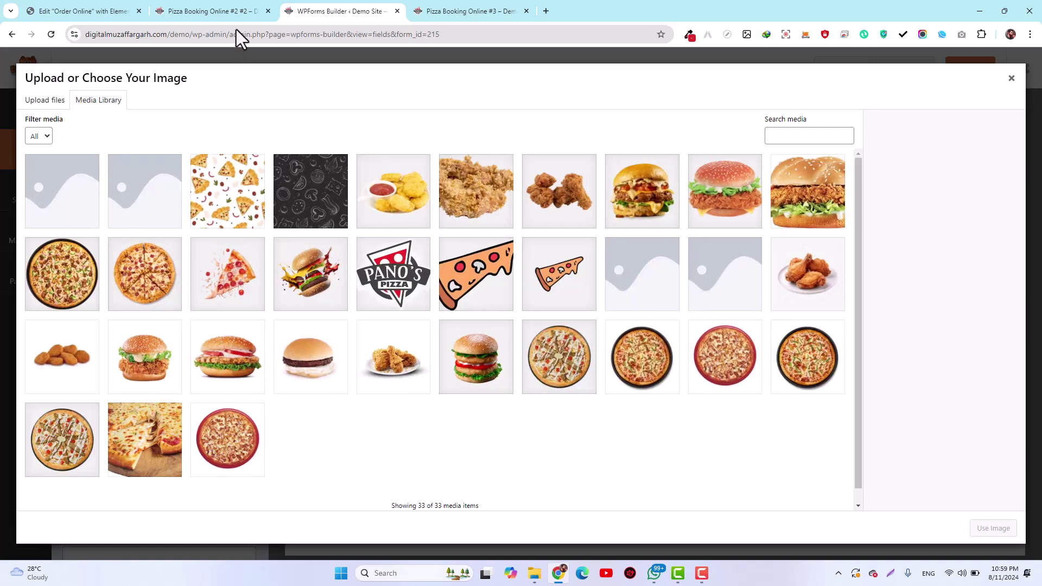
{"action": "left_click", "coordinate": [642, 202]}
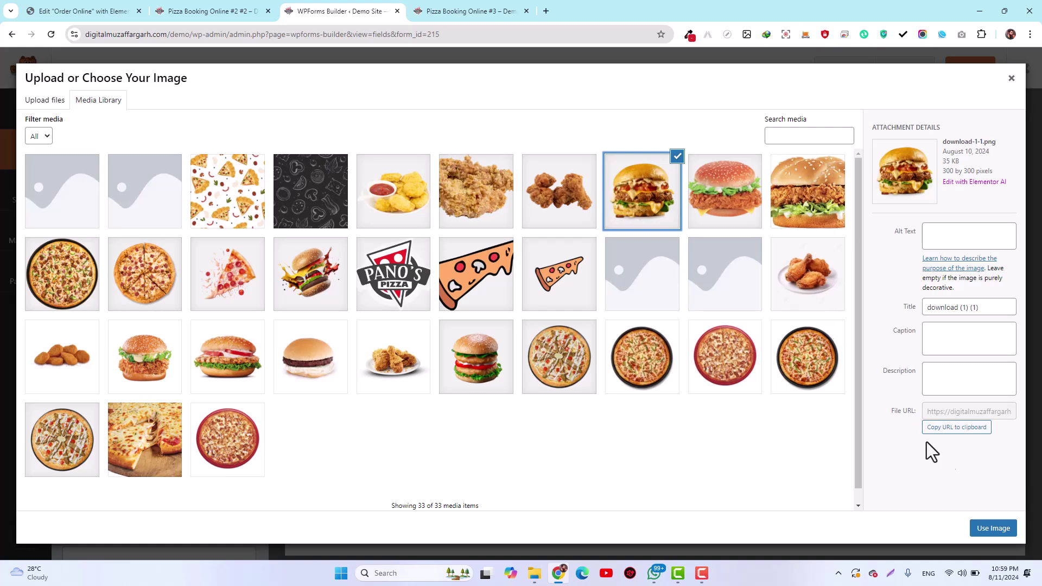
{"action": "left_click", "coordinate": [807, 205]}
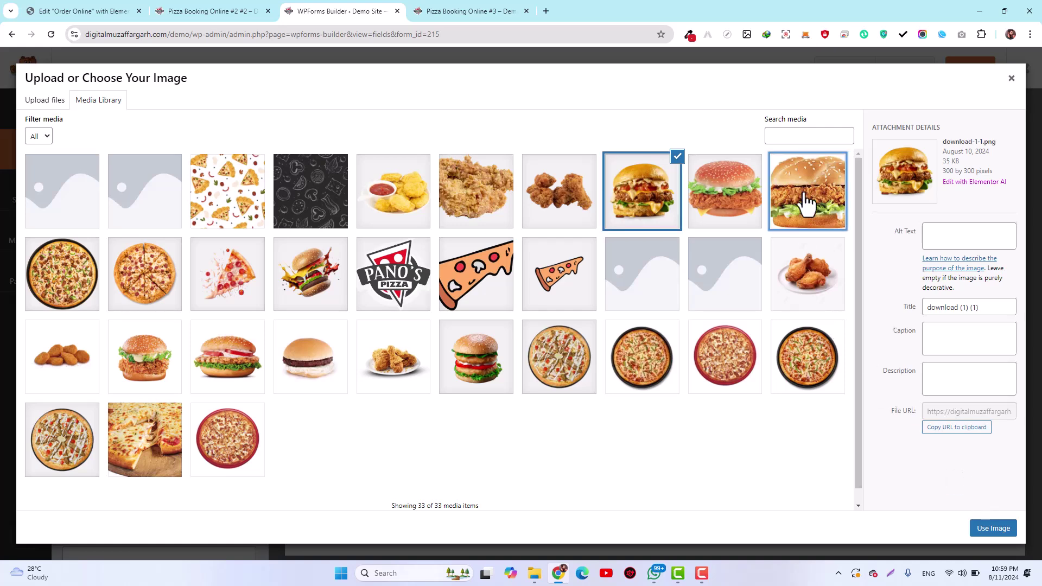
{"action": "left_click", "coordinate": [1002, 527]}
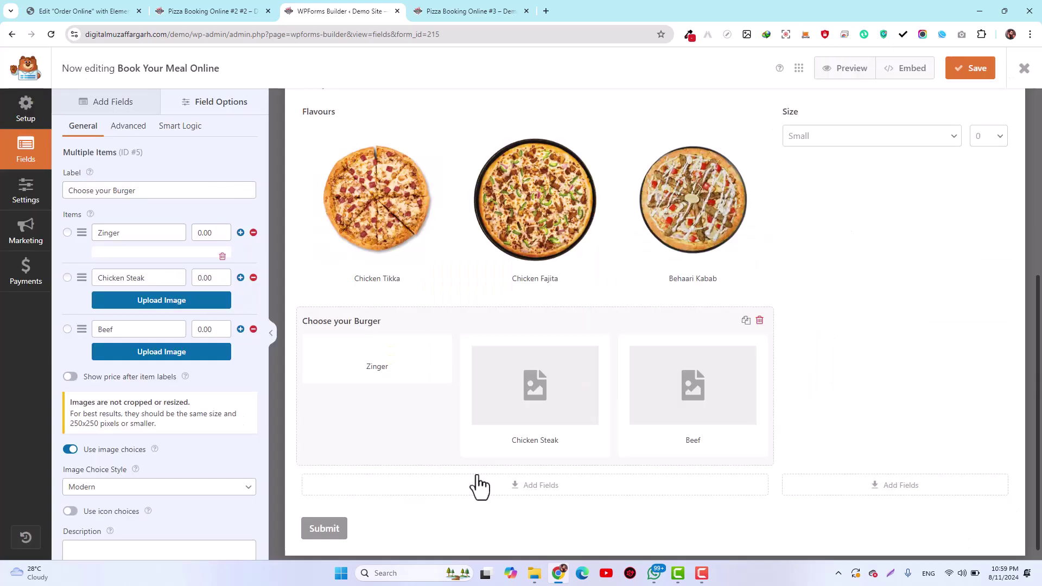
Assign the library image download-1-1.png to Chicken Steak and the red-bunned burger with lettuce and cheese to Beef
{"action": "left_click", "coordinate": [163, 305]}
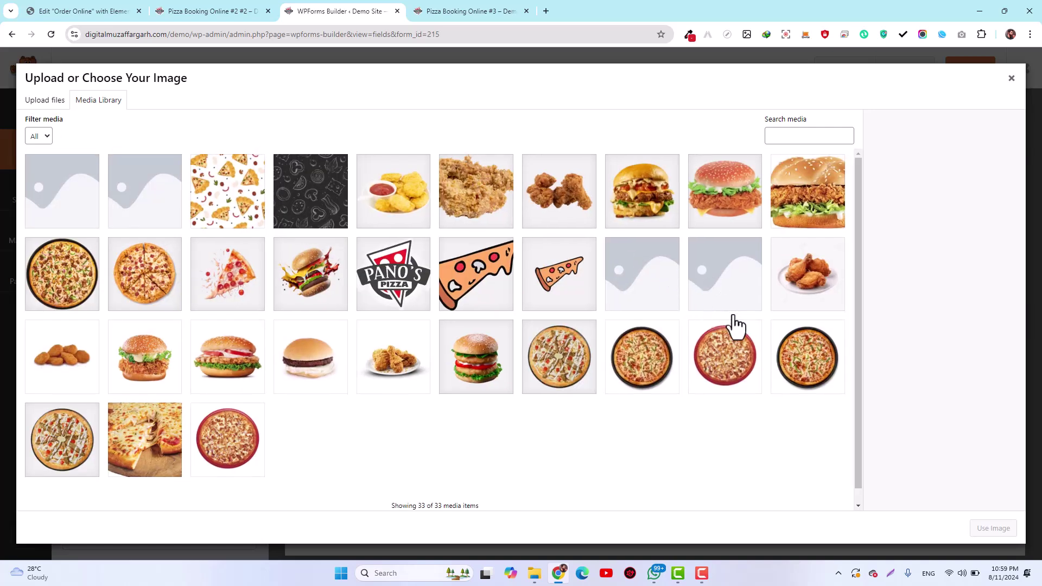
{"action": "left_click", "coordinate": [722, 200]}
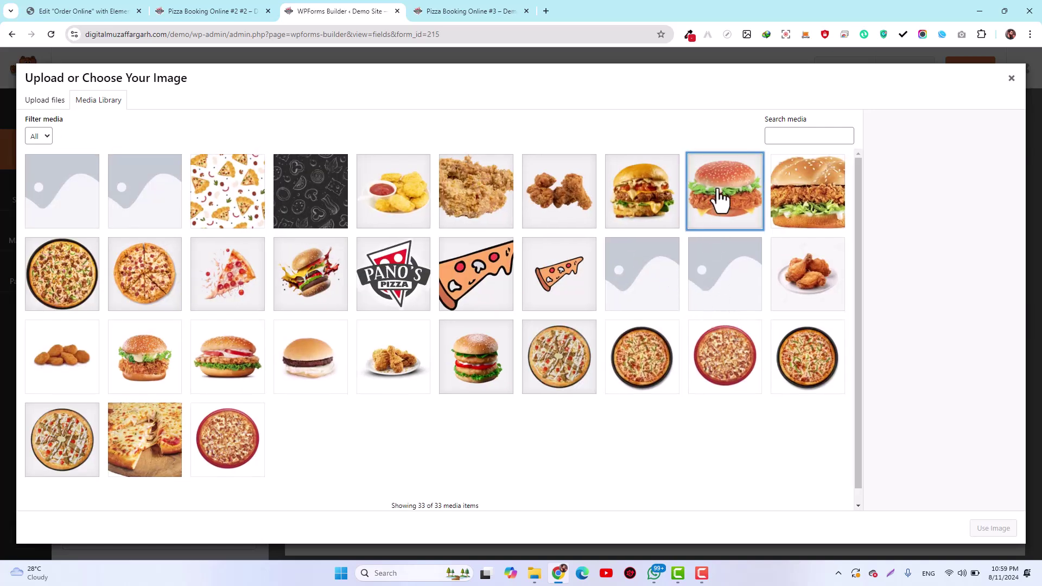
{"action": "left_click", "coordinate": [642, 198]}
{"action": "left_click", "coordinate": [993, 529]}
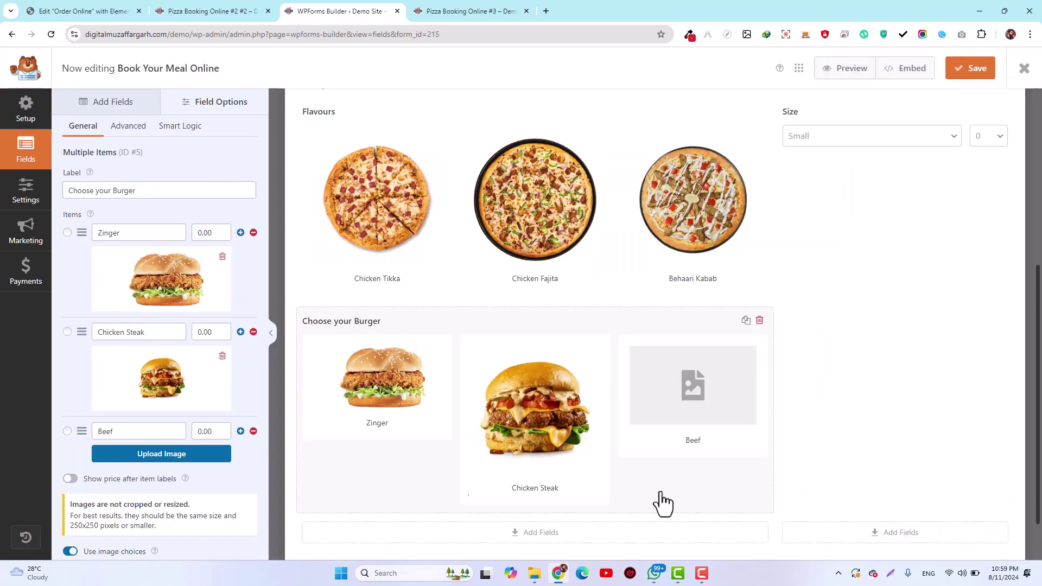
{"action": "left_click", "coordinate": [162, 454]}
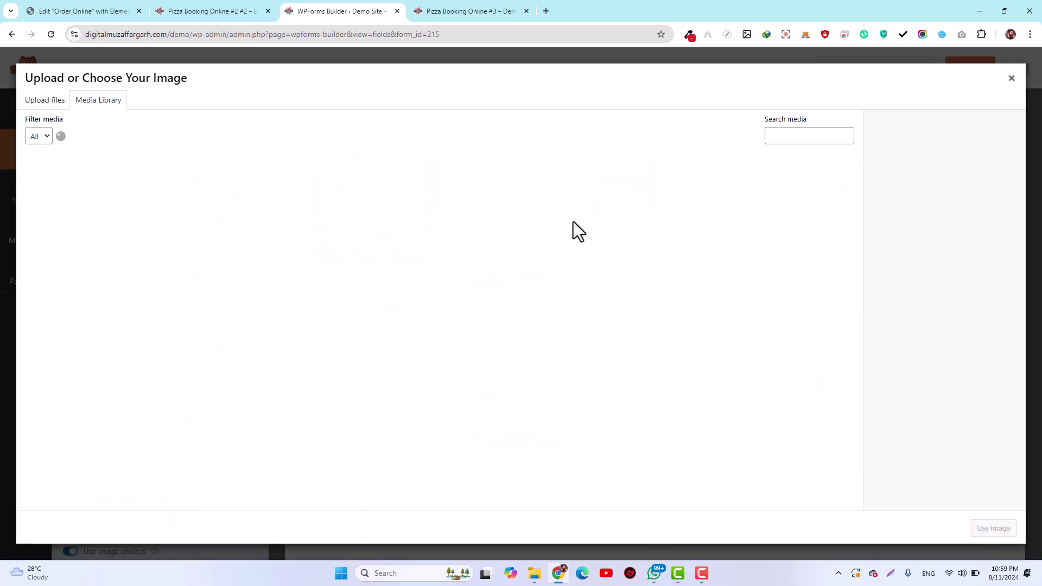
{"action": "left_click", "coordinate": [726, 202]}
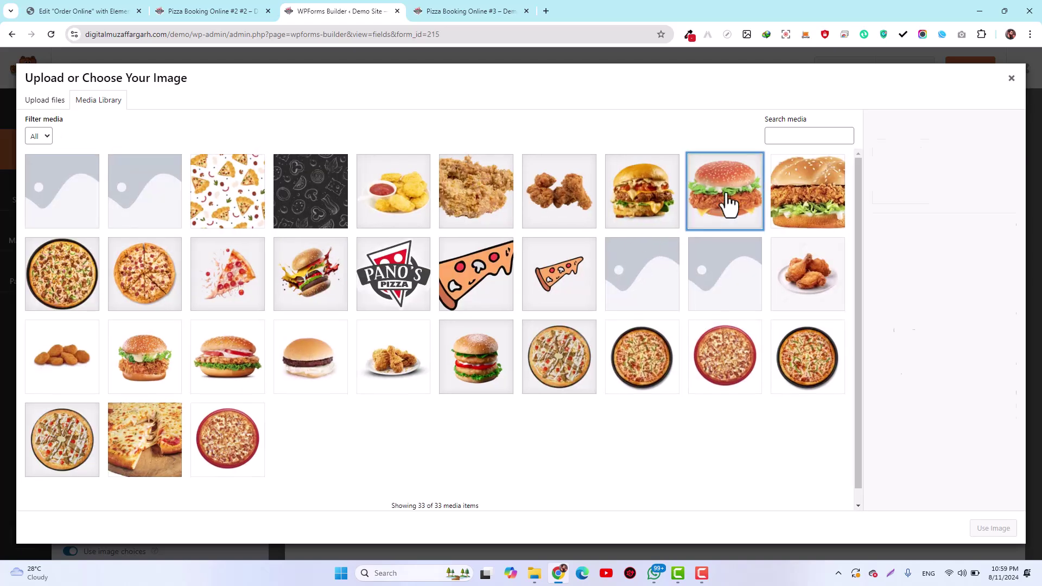
{"action": "left_click", "coordinate": [993, 528]}
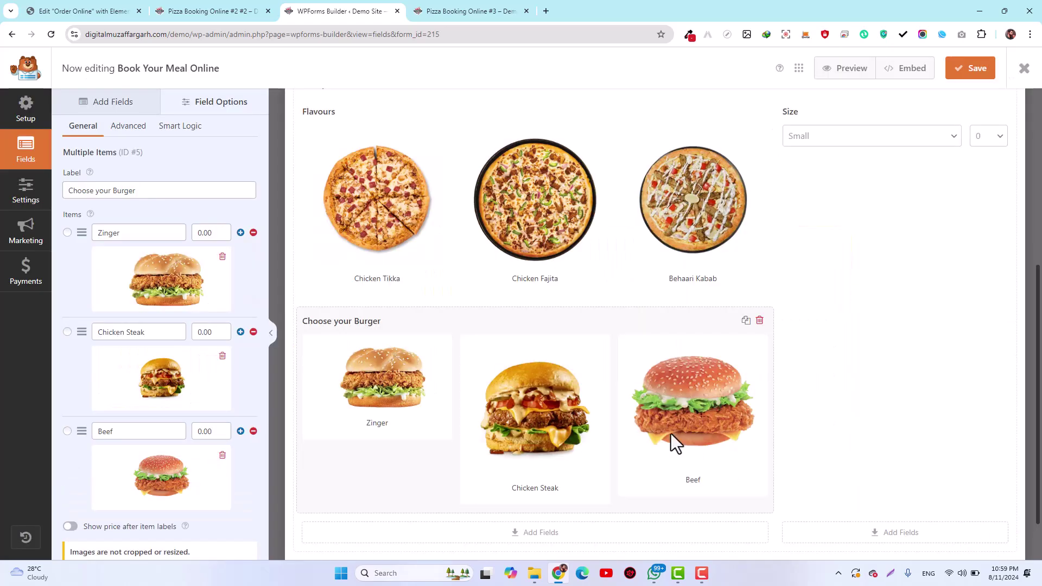
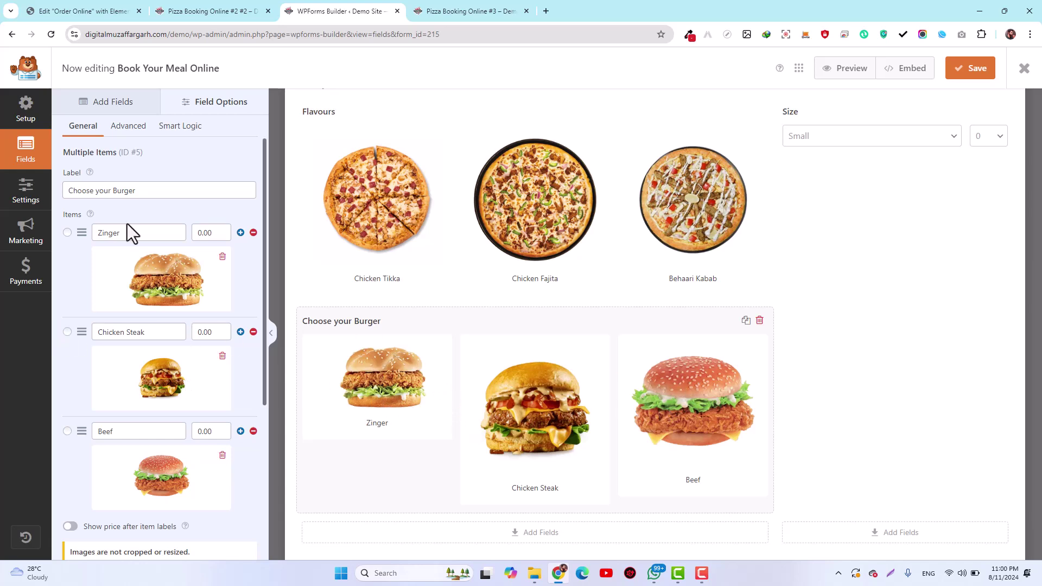
Duplicate the Choose your Burger field within the layout and label the copy Choose your Chicken
{"action": "scroll", "coordinate": [183, 293], "scroll_direction": "down", "scroll_amount": 1}
{"action": "scroll", "coordinate": [183, 294], "scroll_direction": "up", "scroll_amount": 1}
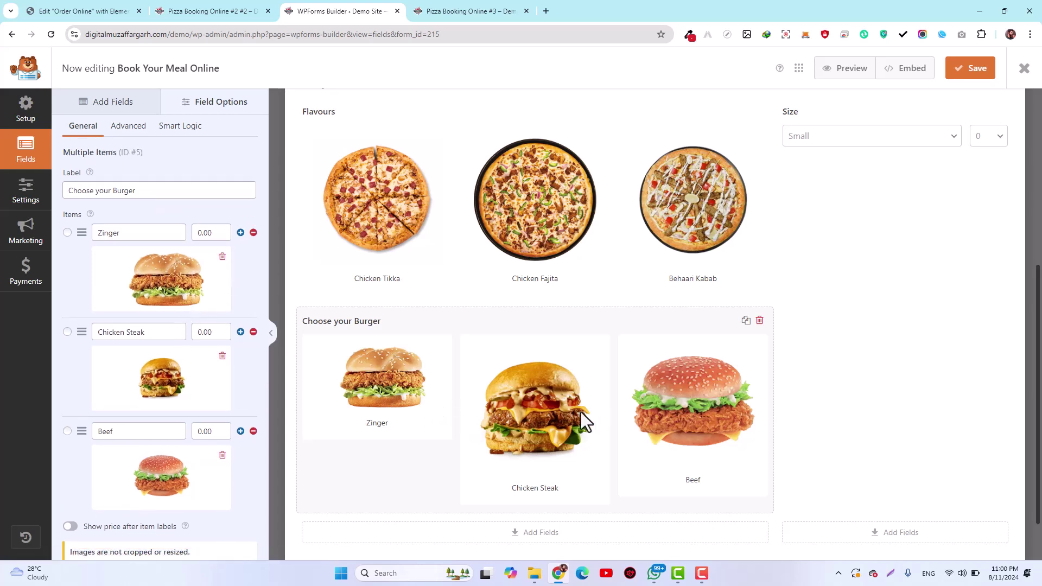
{"action": "scroll", "coordinate": [468, 401], "scroll_direction": "down", "scroll_amount": 1}
{"action": "scroll", "coordinate": [468, 402], "scroll_direction": "up", "scroll_amount": 5}
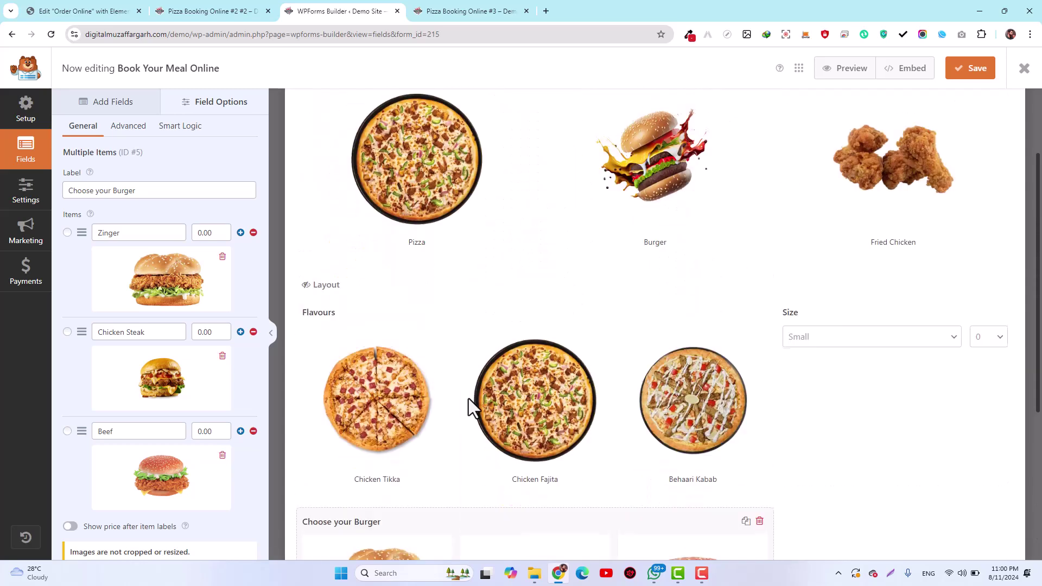
{"action": "scroll", "coordinate": [517, 398], "scroll_direction": "down", "scroll_amount": 5}
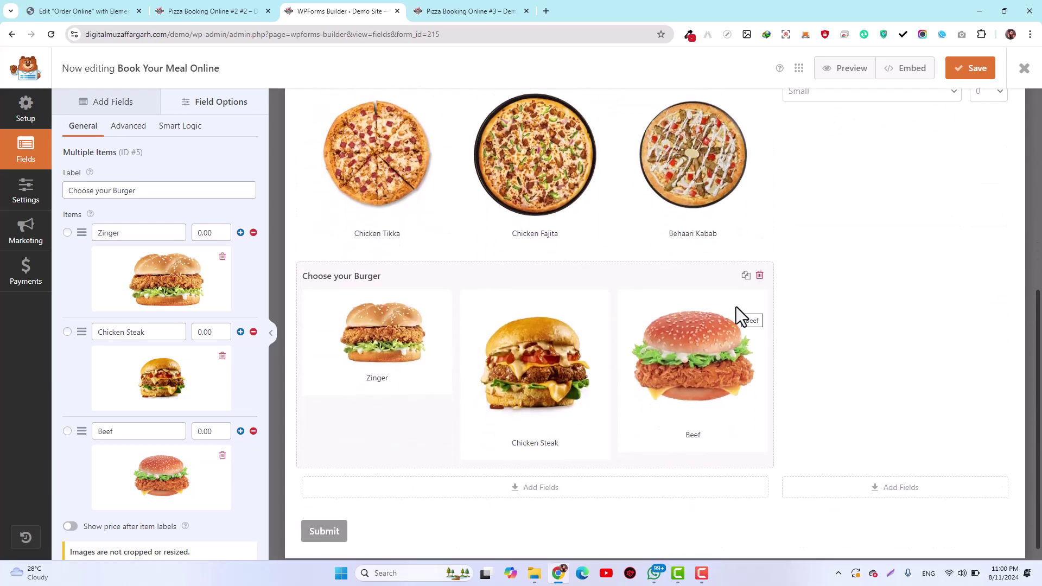
{"action": "left_click", "coordinate": [746, 277]}
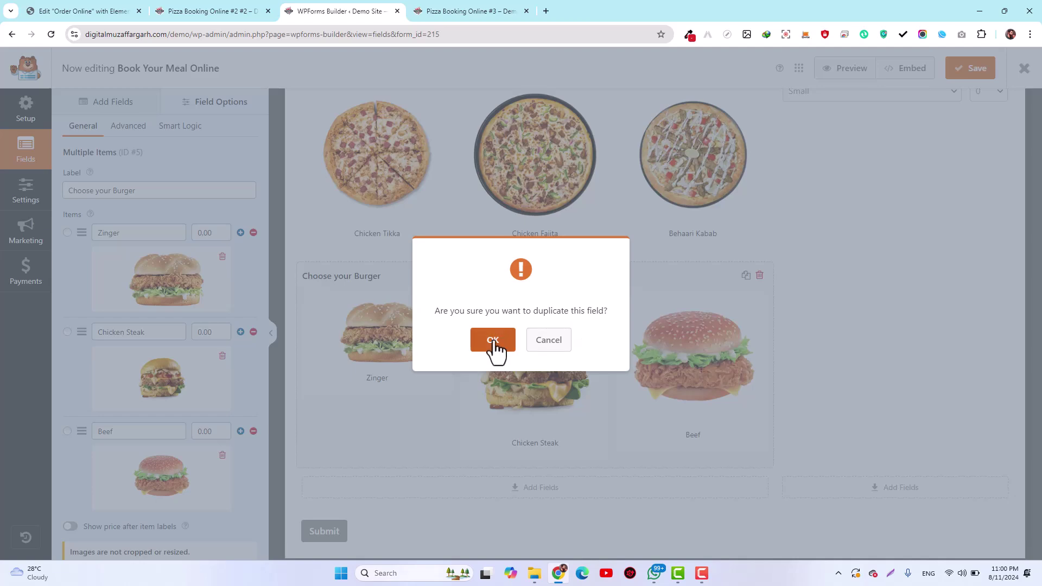
{"action": "left_click", "coordinate": [495, 342]}
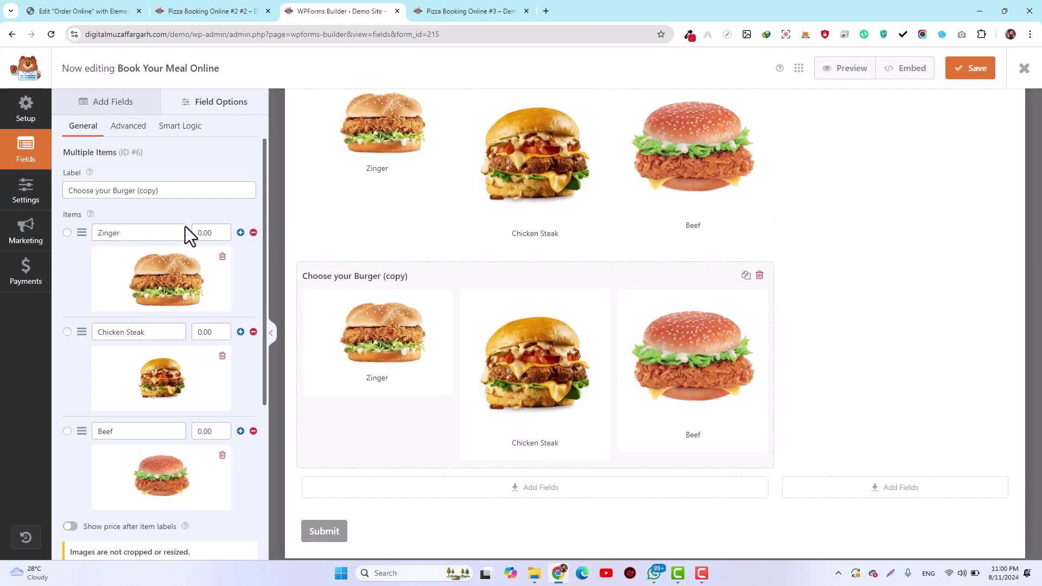
{"action": "left_click_drag", "start_coordinate": [113, 191], "coordinate": [276, 200]}
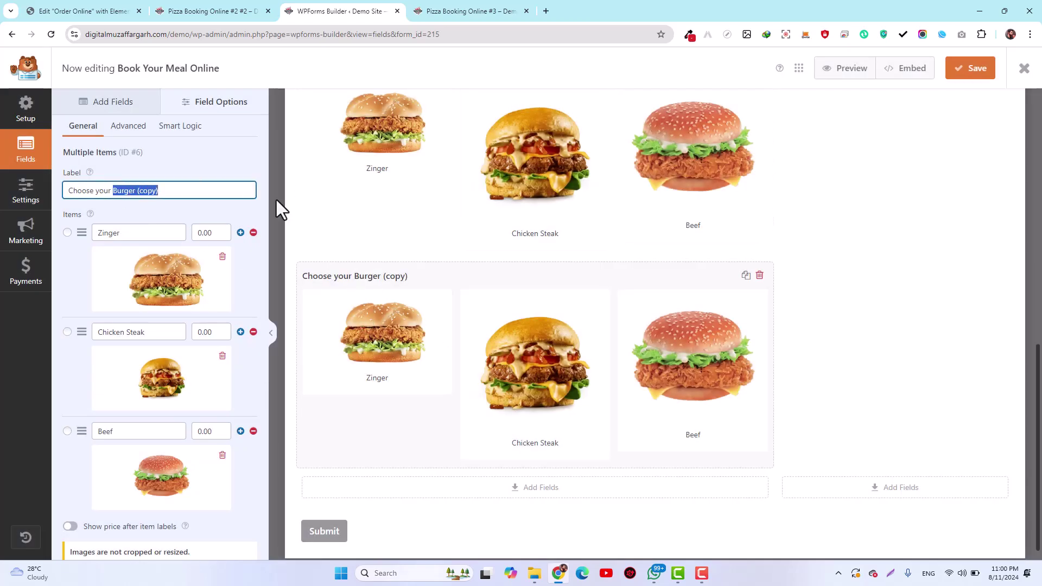
{"action": "type", "text": "Chicken"}
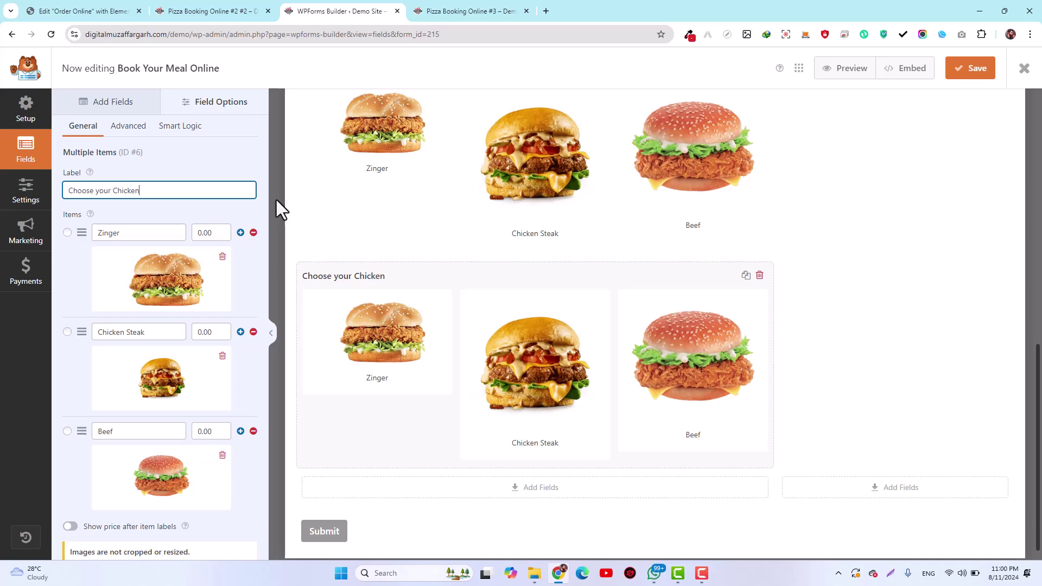
Remove all three burger images from the Choose your Chicken field and delete its Beef item
{"action": "left_click", "coordinate": [222, 257]}
{"action": "left_click", "coordinate": [222, 308]}
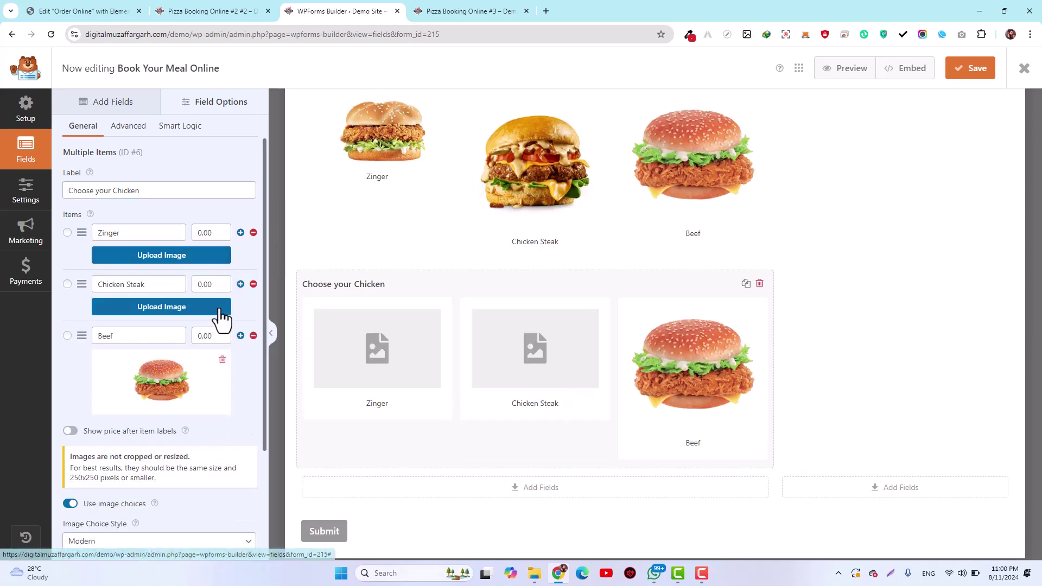
{"action": "left_click", "coordinate": [222, 359]}
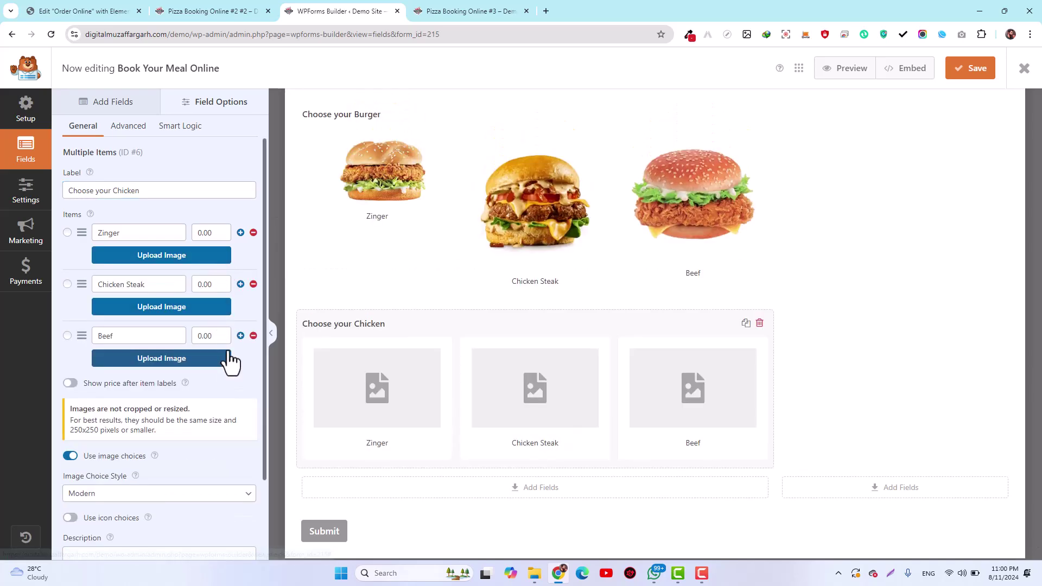
{"action": "left_click", "coordinate": [253, 336]}
Rename the two remaining Choose your Chicken items Nuggets and Drum Sticks
{"action": "left_click_drag", "start_coordinate": [137, 233], "coordinate": [61, 240]}
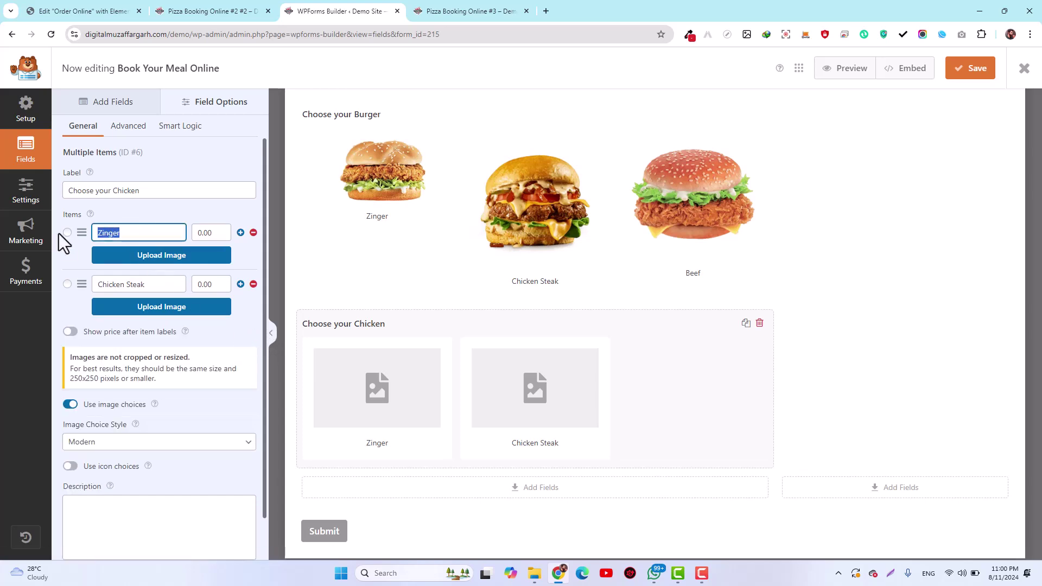
{"action": "type", "text": "Nuggets"}
{"action": "left_click_drag", "start_coordinate": [157, 283], "coordinate": [70, 289]}
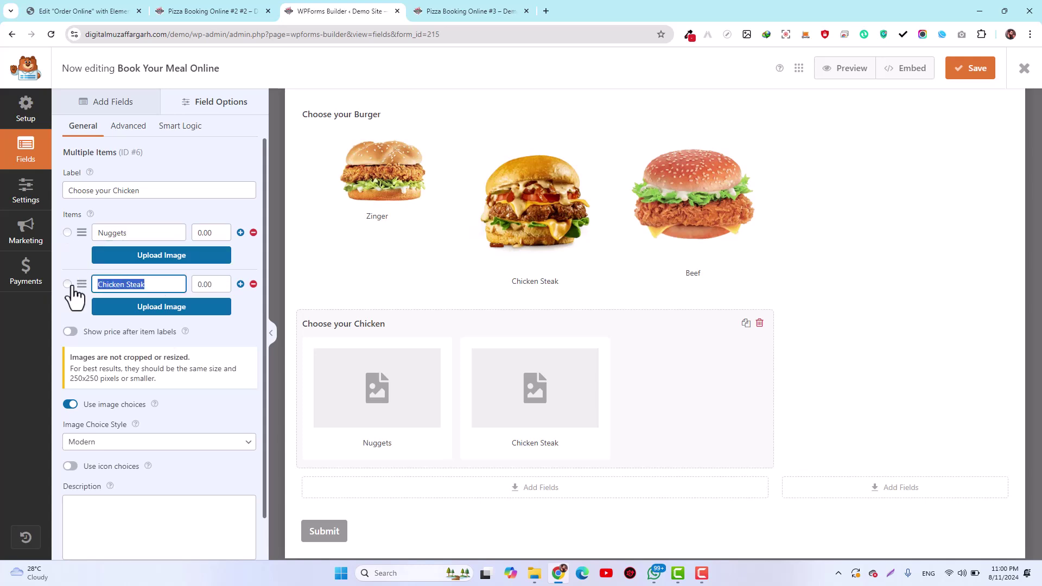
{"action": "type", "text": "Drum Sticks"}
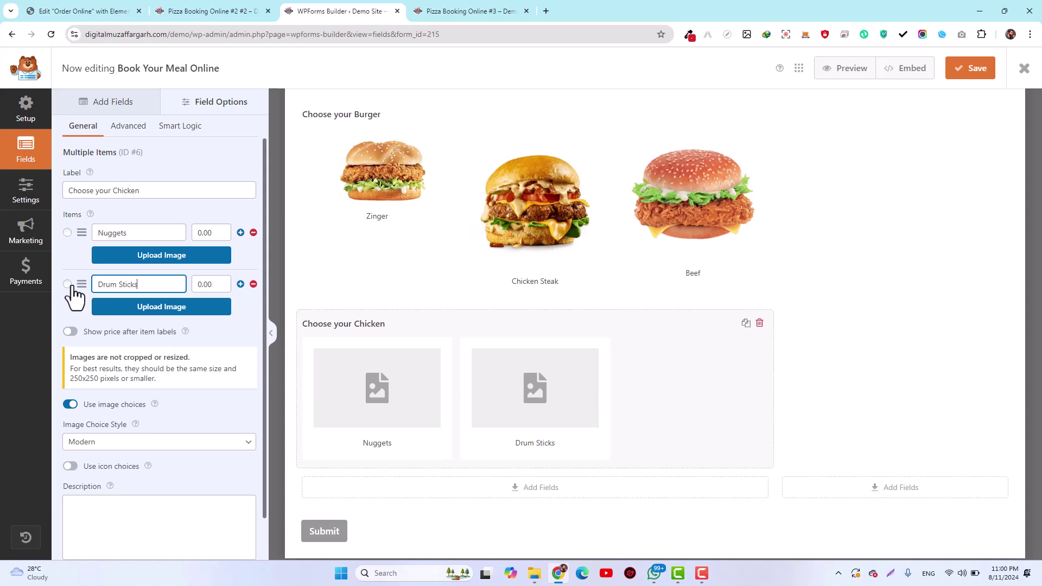
{"action": "left_click", "coordinate": [146, 255]}
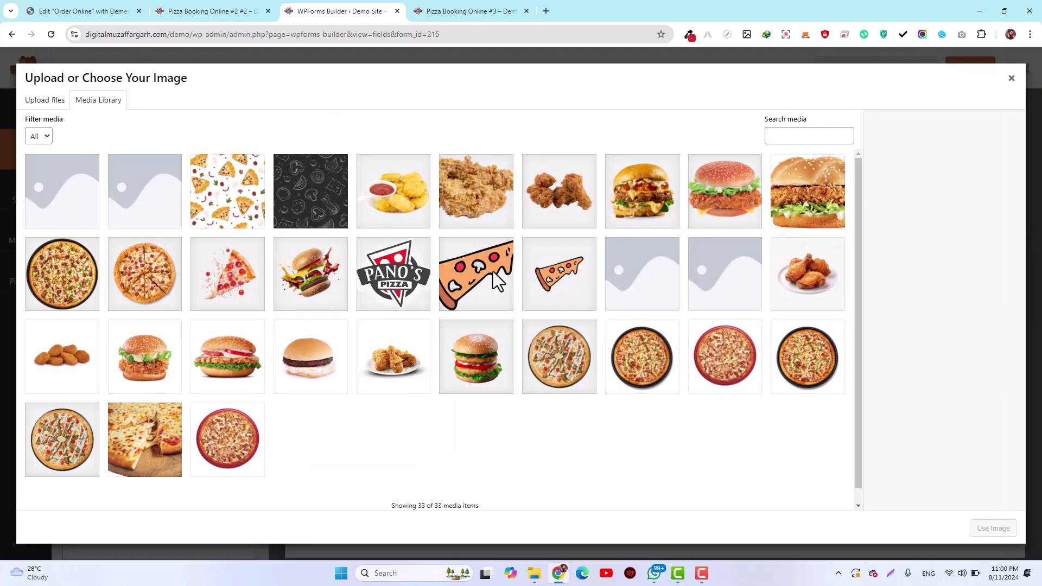
{"action": "left_click", "coordinate": [565, 204]}
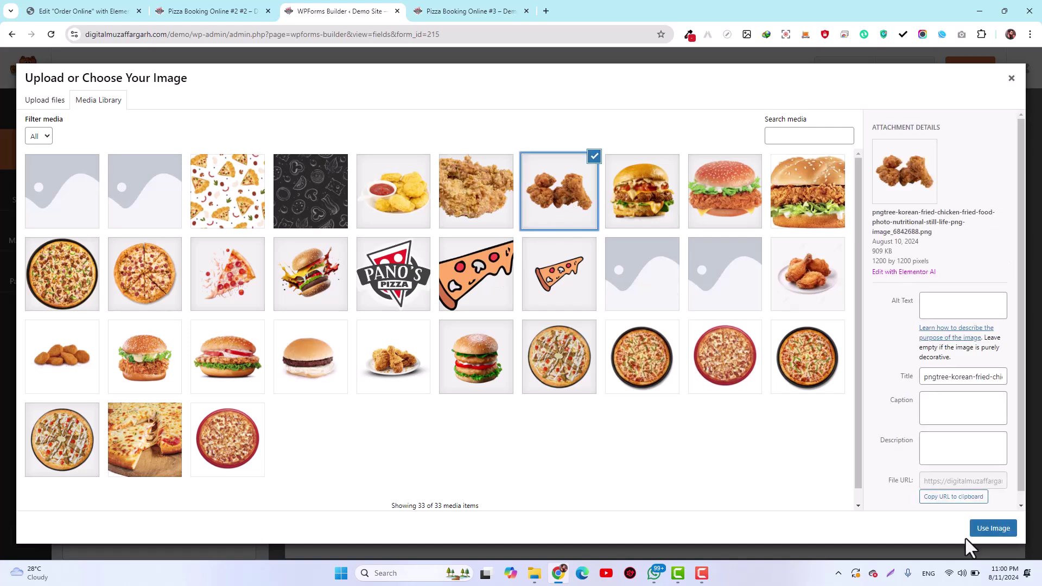
{"action": "left_click", "coordinate": [993, 528]}
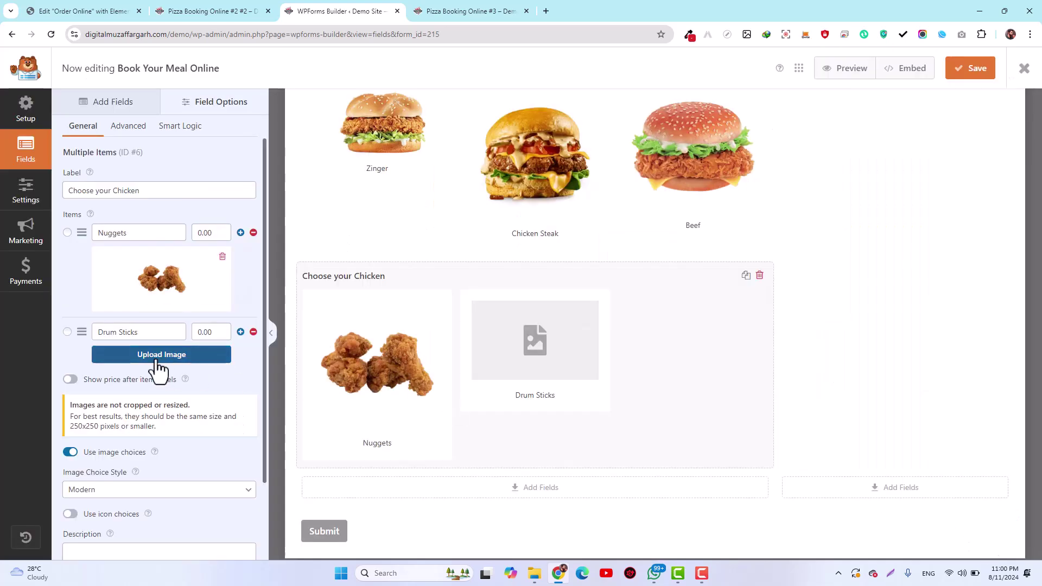
{"action": "left_click", "coordinate": [222, 256]}
Assign the library image pngtree-crispy-chicken-nuggets-f.png to Nuggets and the pngtree Korean fried chicken image to Drum Sticks
{"action": "left_click", "coordinate": [171, 257]}
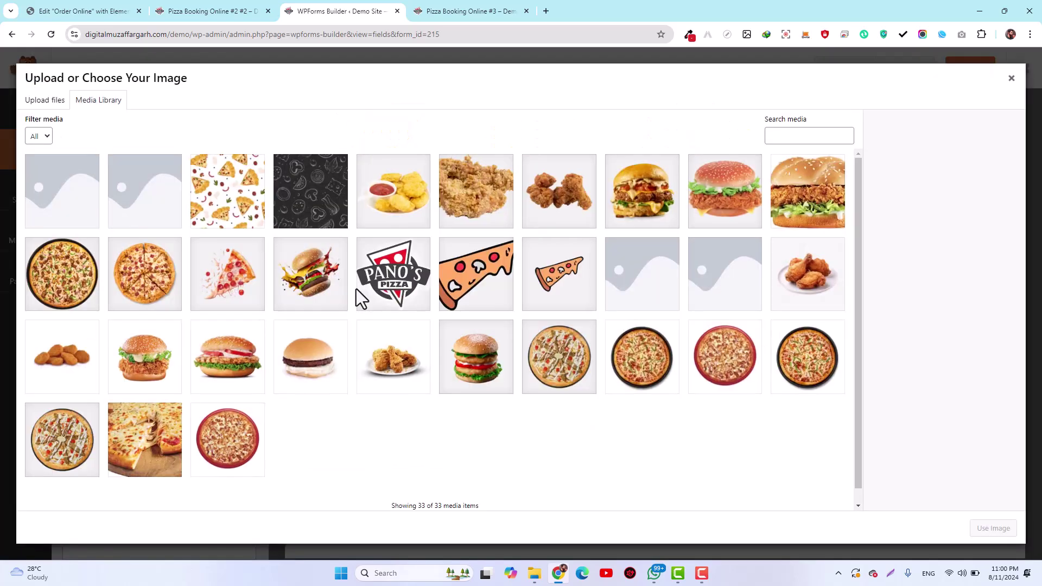
{"action": "left_click", "coordinate": [407, 196]}
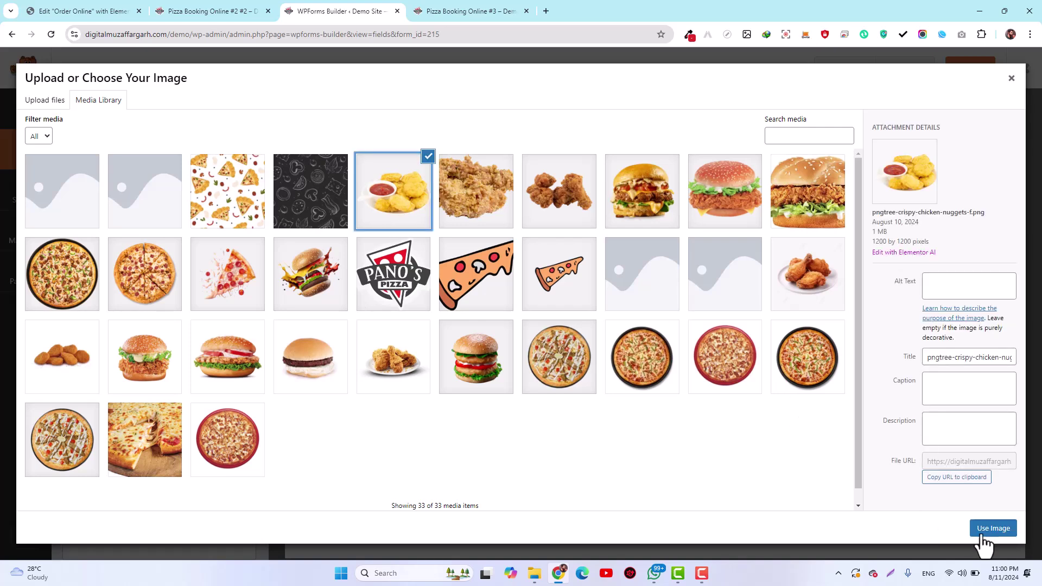
{"action": "left_click", "coordinate": [998, 529]}
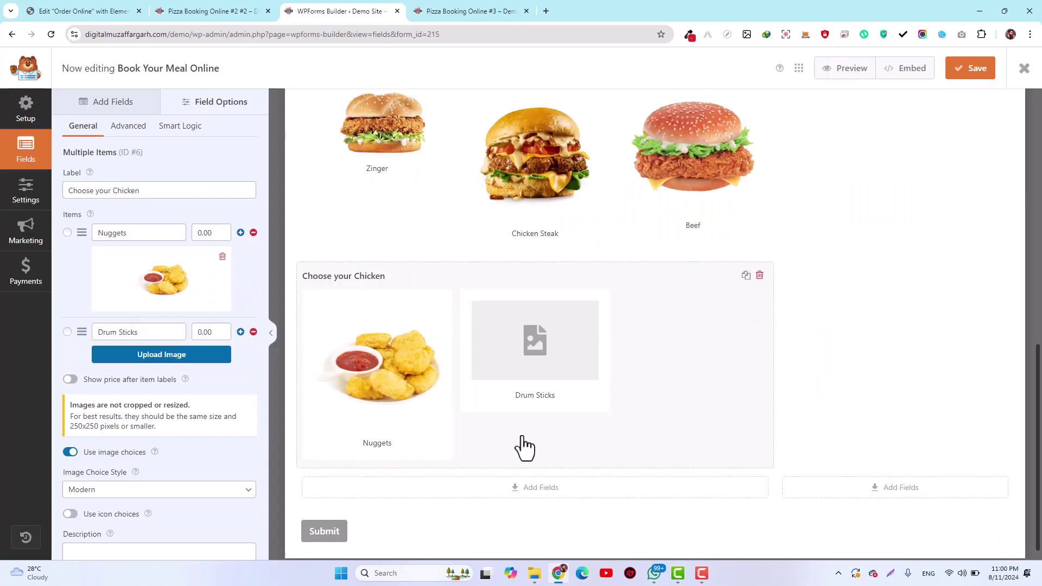
{"action": "left_click", "coordinate": [176, 356]}
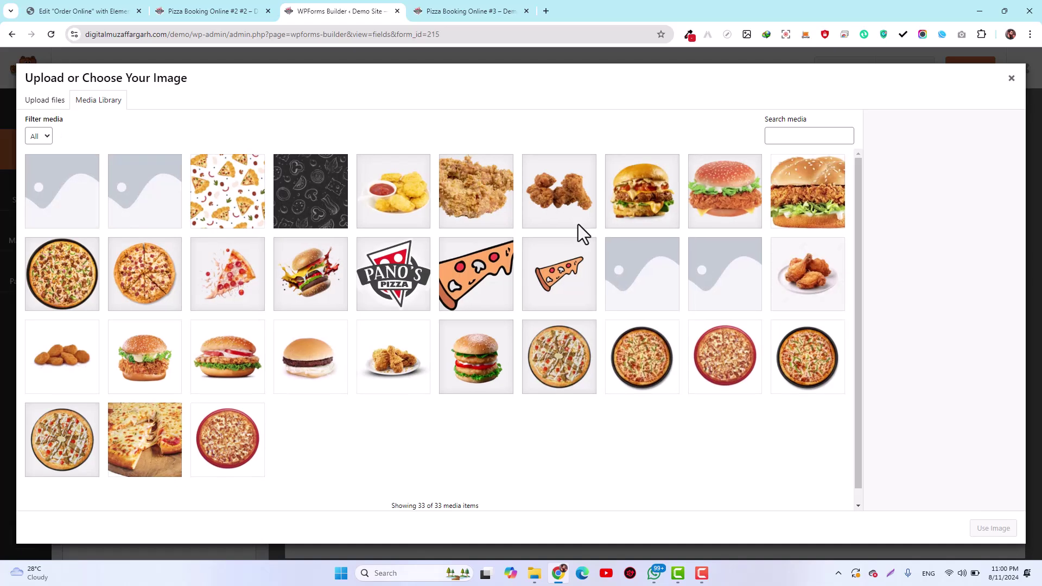
{"action": "left_click", "coordinate": [560, 200]}
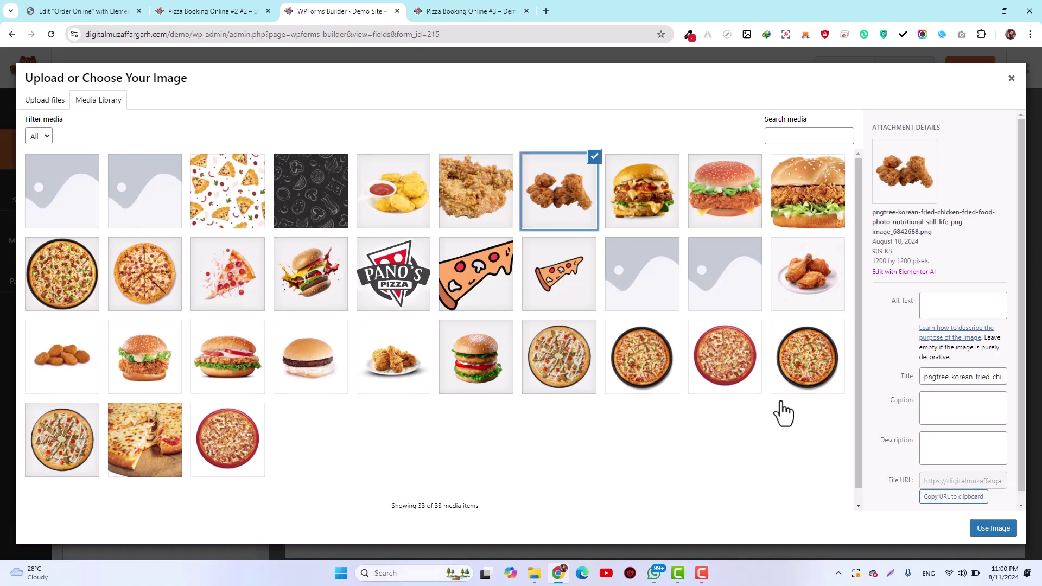
{"action": "left_click", "coordinate": [983, 529]}
Open the options of the Size field beside Flavours and save the form
{"action": "scroll", "coordinate": [680, 365], "scroll_direction": "up", "scroll_amount": 8}
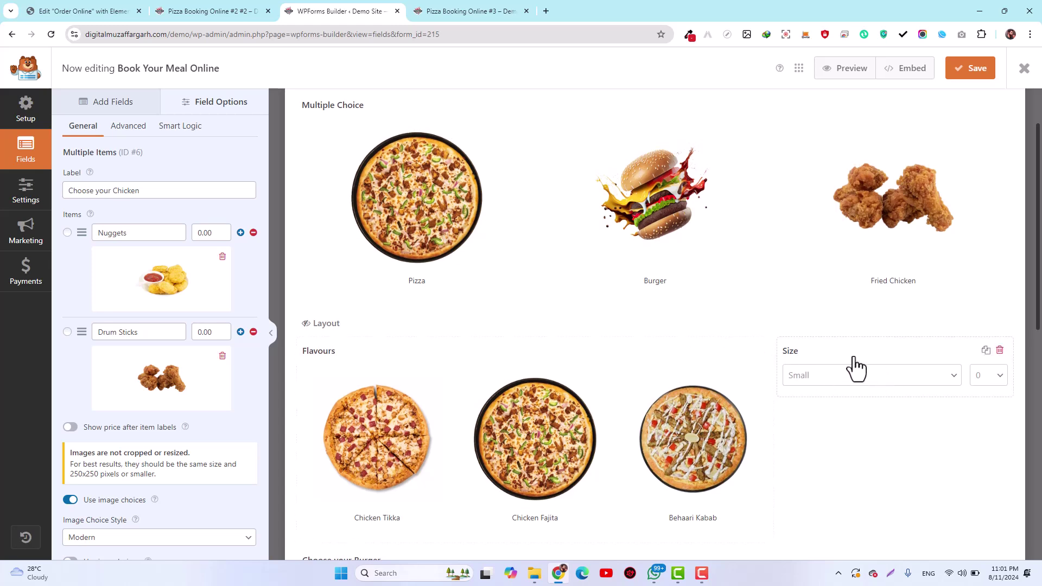
{"action": "left_click", "coordinate": [856, 369]}
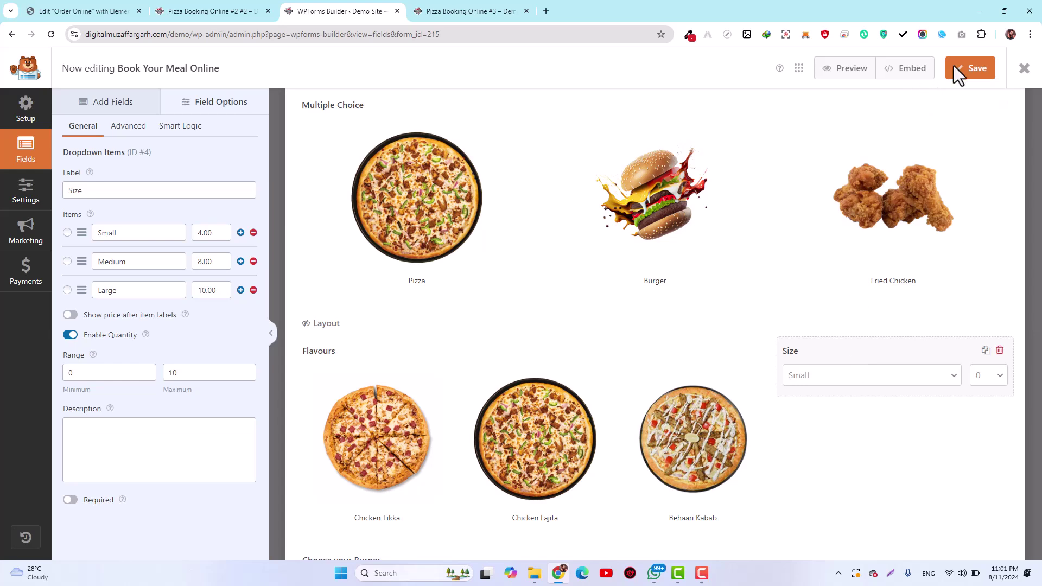
{"action": "left_click", "coordinate": [970, 69]}
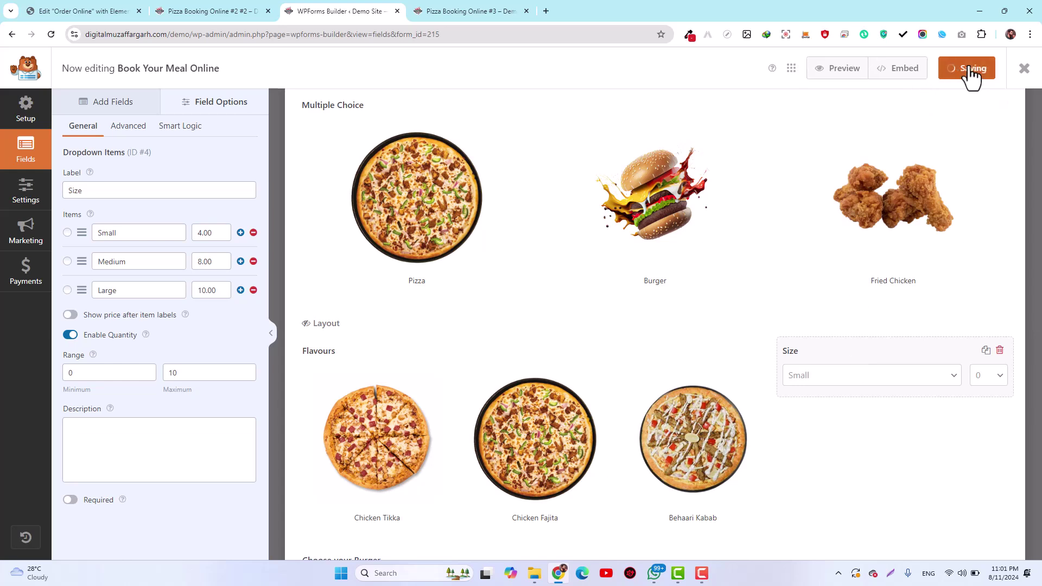
Preview the saved form, look through its fields and try the Pizza, Burger and Fried Chicken choices
{"action": "left_click", "coordinate": [827, 69]}
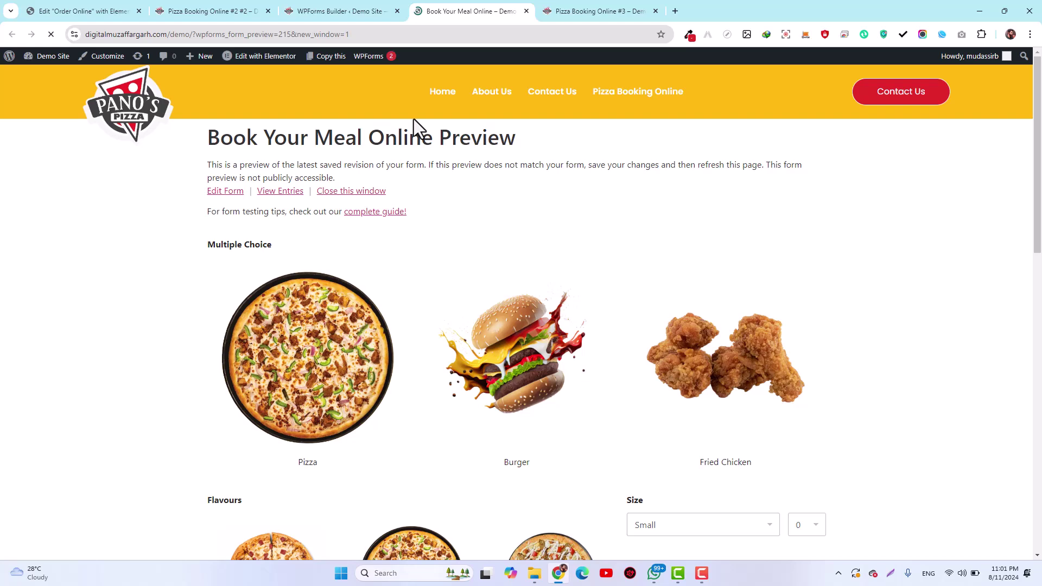
{"action": "scroll", "coordinate": [570, 280], "scroll_direction": "down", "scroll_amount": 3}
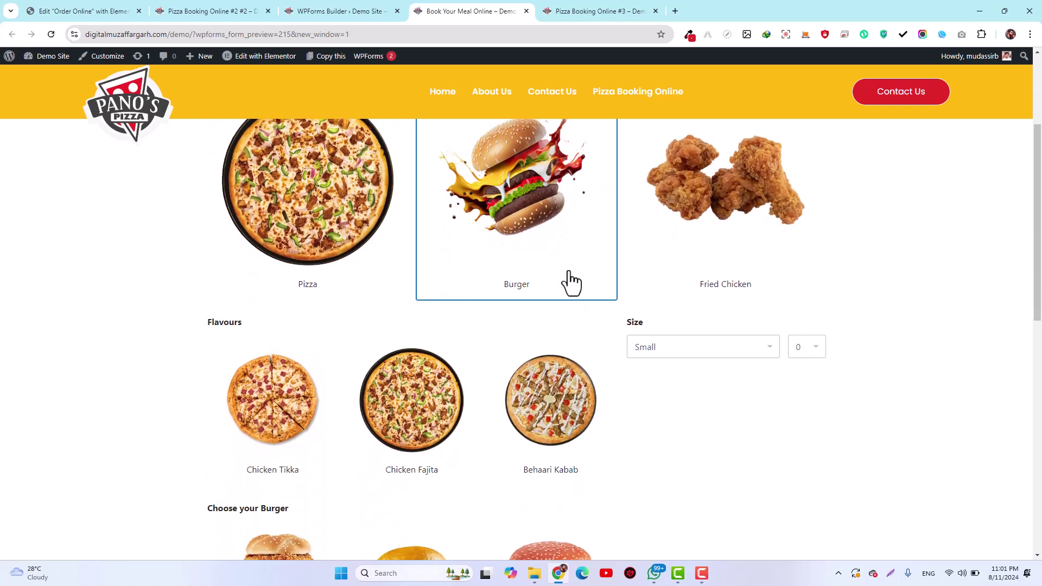
{"action": "scroll", "coordinate": [568, 281], "scroll_direction": "down", "scroll_amount": 4}
{"action": "scroll", "coordinate": [400, 444], "scroll_direction": "down", "scroll_amount": 5}
{"action": "scroll", "coordinate": [387, 272], "scroll_direction": "up", "scroll_amount": 8}
{"action": "left_click", "coordinate": [334, 184]}
{"action": "left_click", "coordinate": [486, 212]}
{"action": "left_click", "coordinate": [705, 216]}
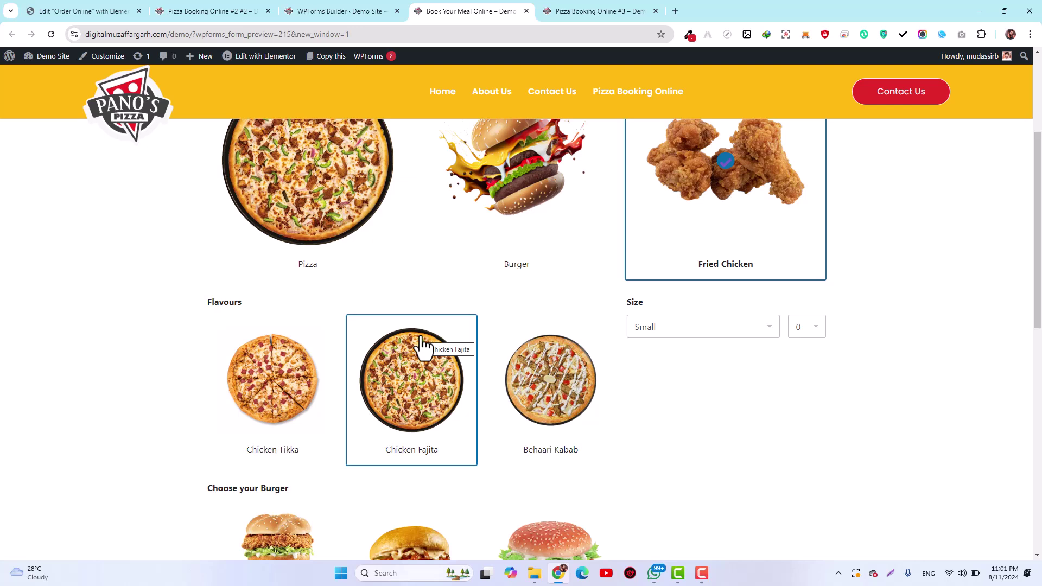
Enable conditional logic for the Flavours field in the form builder
{"action": "left_click", "coordinate": [339, 9]}
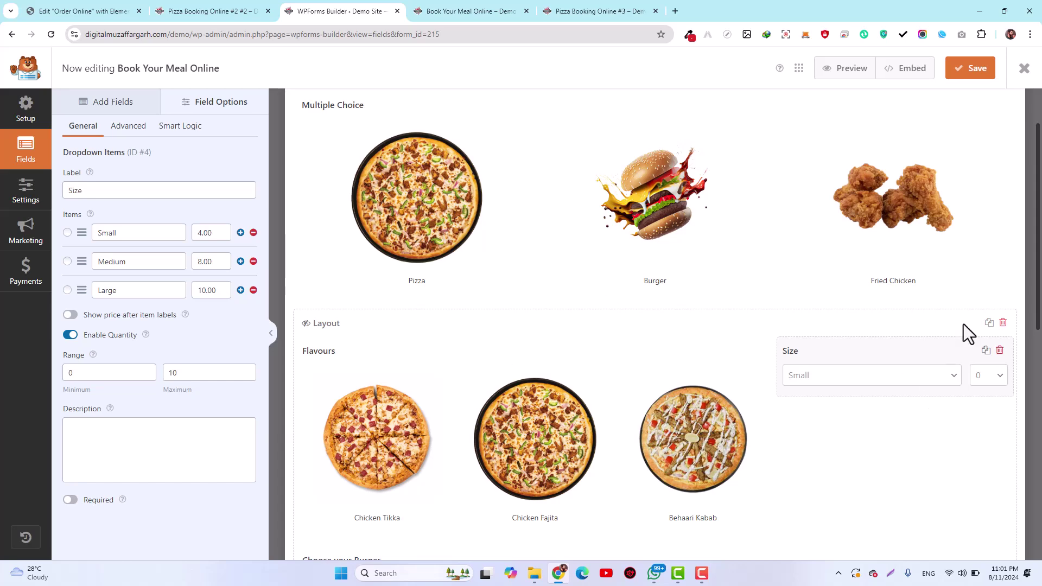
{"action": "scroll", "coordinate": [554, 375], "scroll_direction": "down", "scroll_amount": 3}
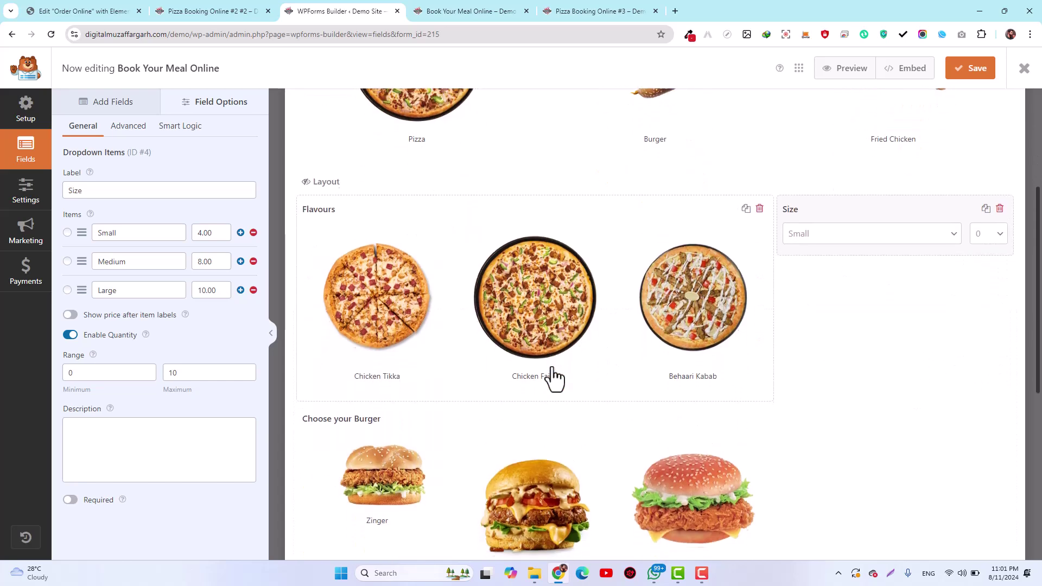
{"action": "left_click", "coordinate": [430, 238]}
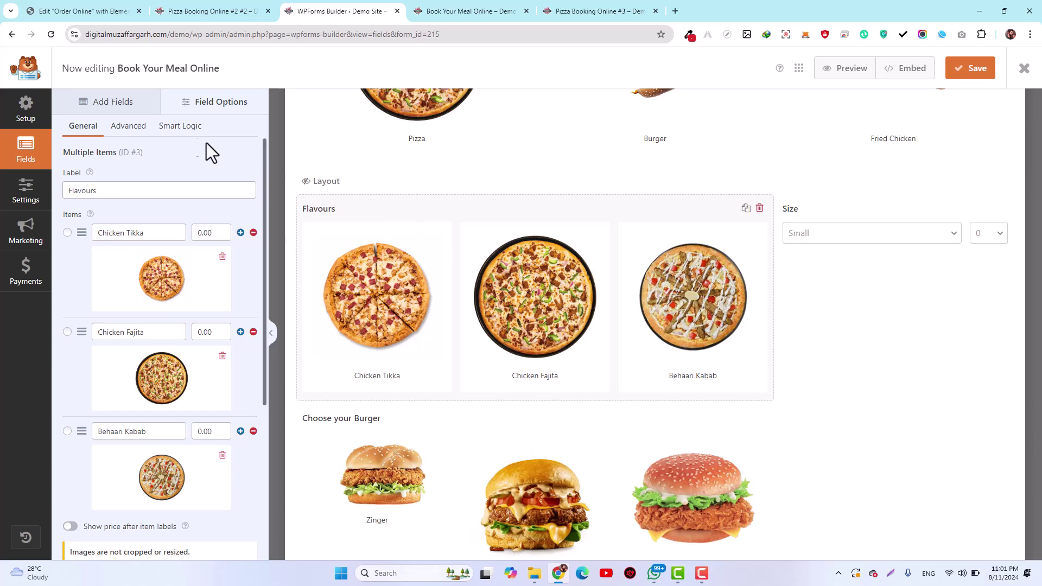
{"action": "scroll", "coordinate": [186, 146], "scroll_direction": "up", "scroll_amount": 5}
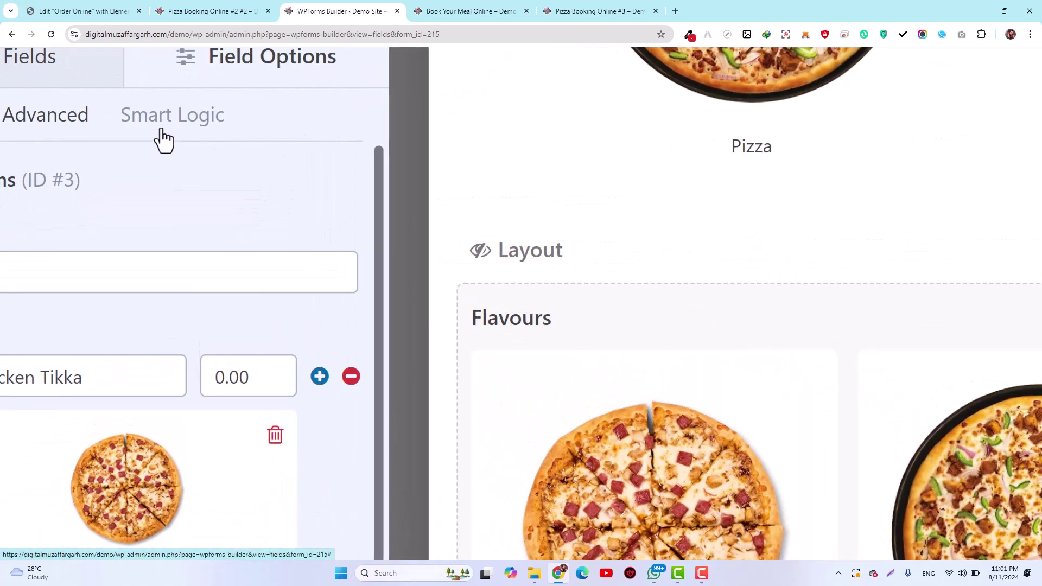
{"action": "left_click", "coordinate": [161, 130]}
{"action": "scroll", "coordinate": [163, 139], "scroll_direction": "down", "scroll_amount": 5}
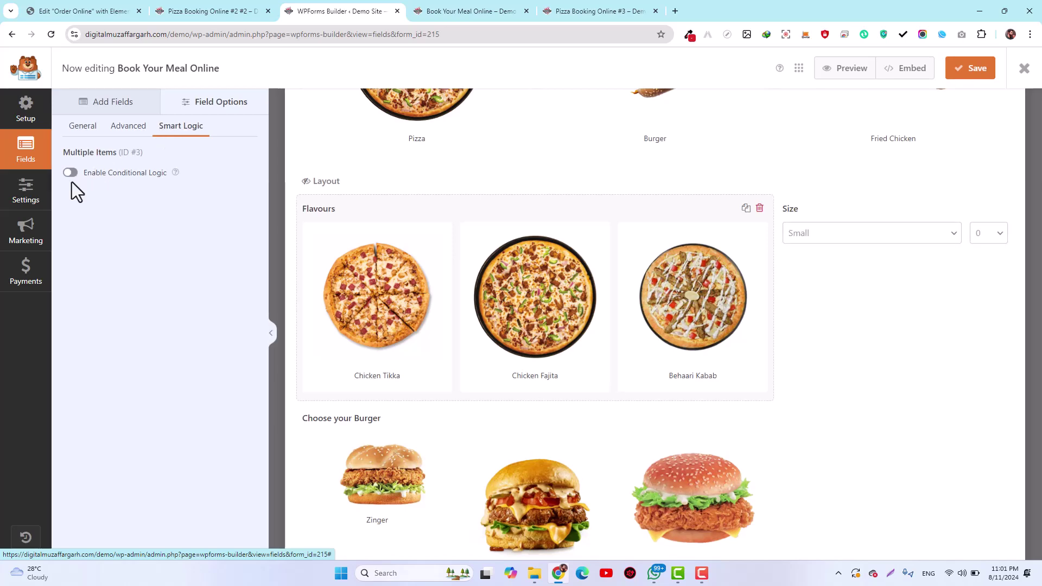
{"action": "scroll", "coordinate": [57, 188], "scroll_direction": "up", "scroll_amount": 5}
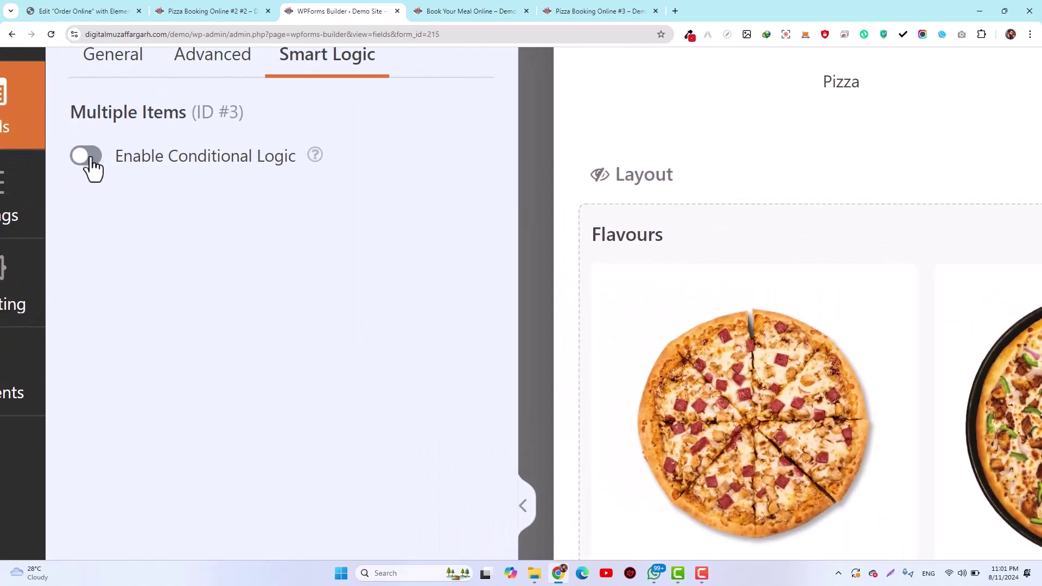
{"action": "left_click", "coordinate": [70, 173]}
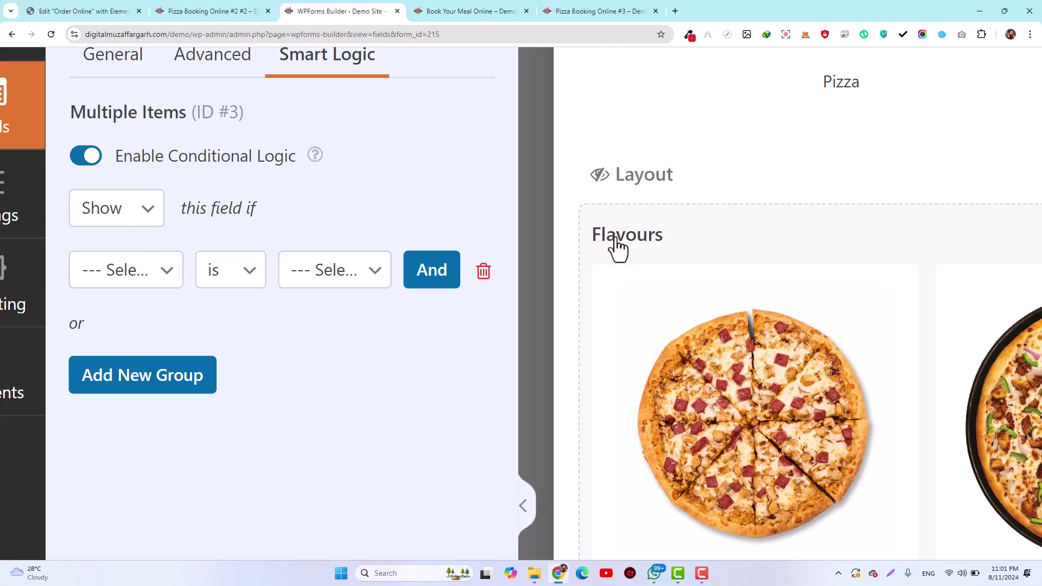
{"action": "left_click", "coordinate": [143, 277]}
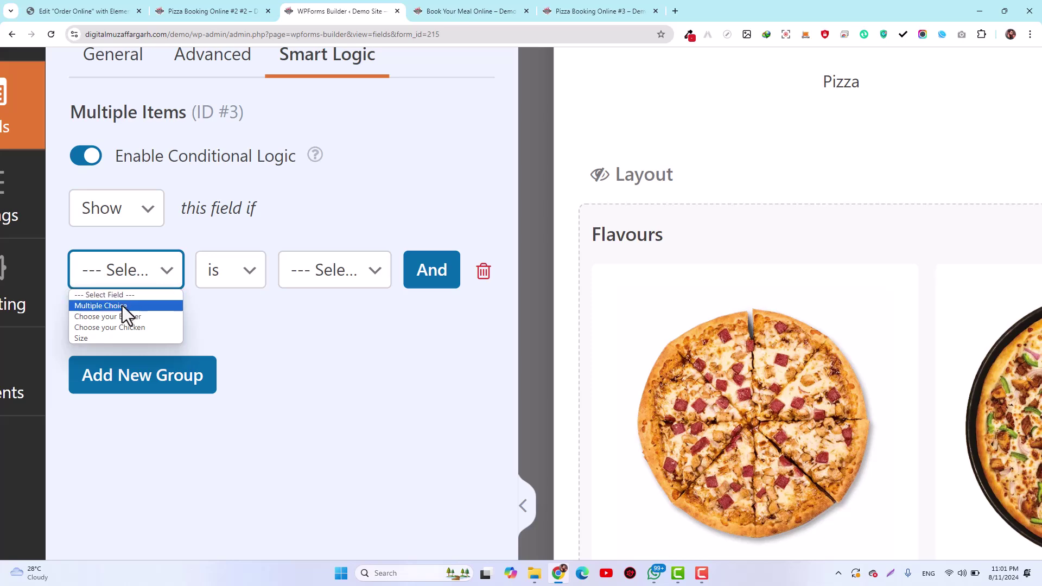
{"action": "left_click", "coordinate": [330, 214]}
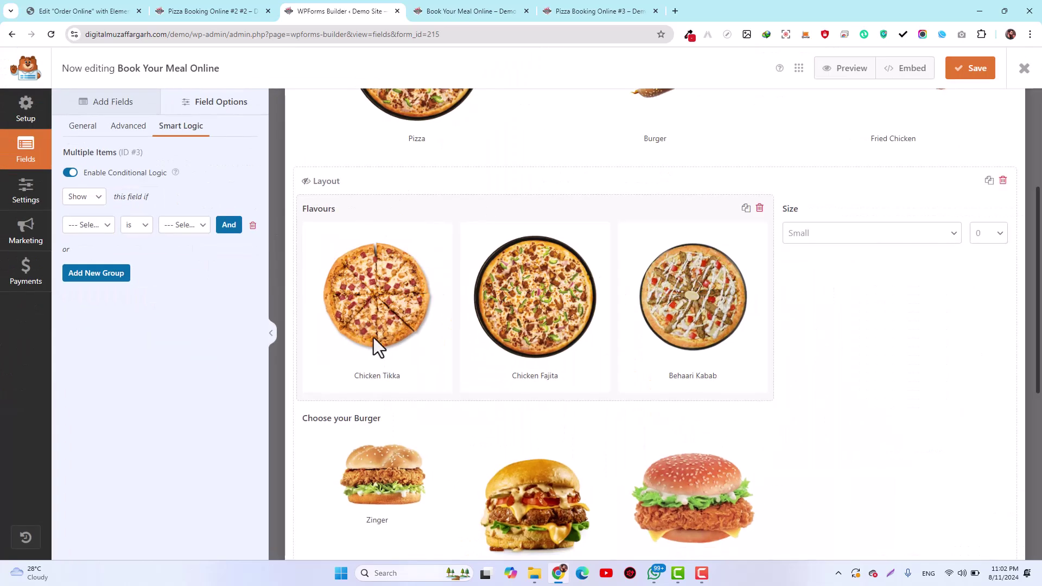
Change the label of the Multiple Choice field to "Choose your Meal"
{"action": "scroll", "coordinate": [373, 338], "scroll_direction": "up", "scroll_amount": 3}
{"action": "scroll", "coordinate": [372, 164], "scroll_direction": "up", "scroll_amount": 2}
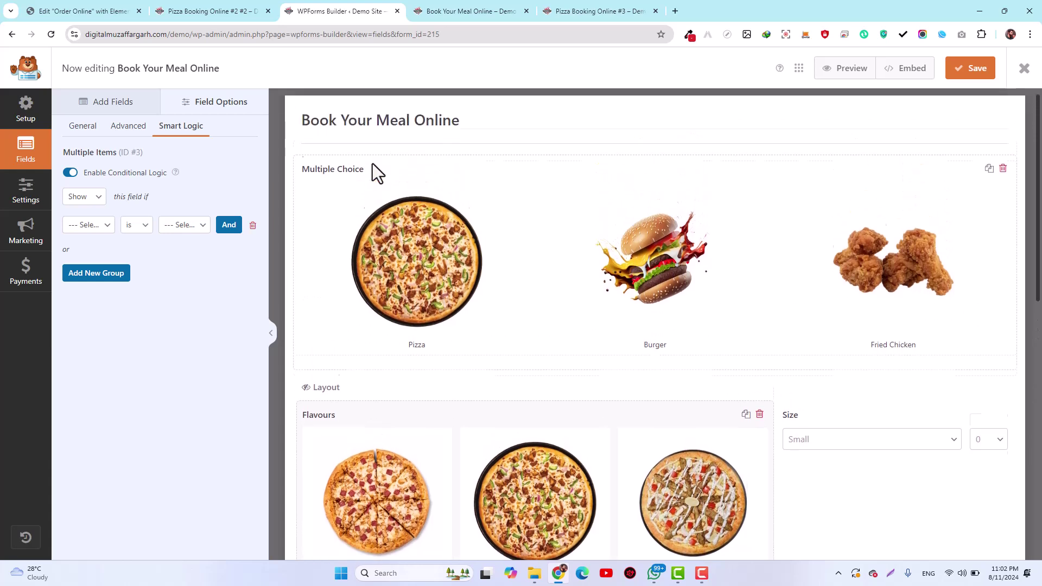
{"action": "left_click", "coordinate": [350, 193]}
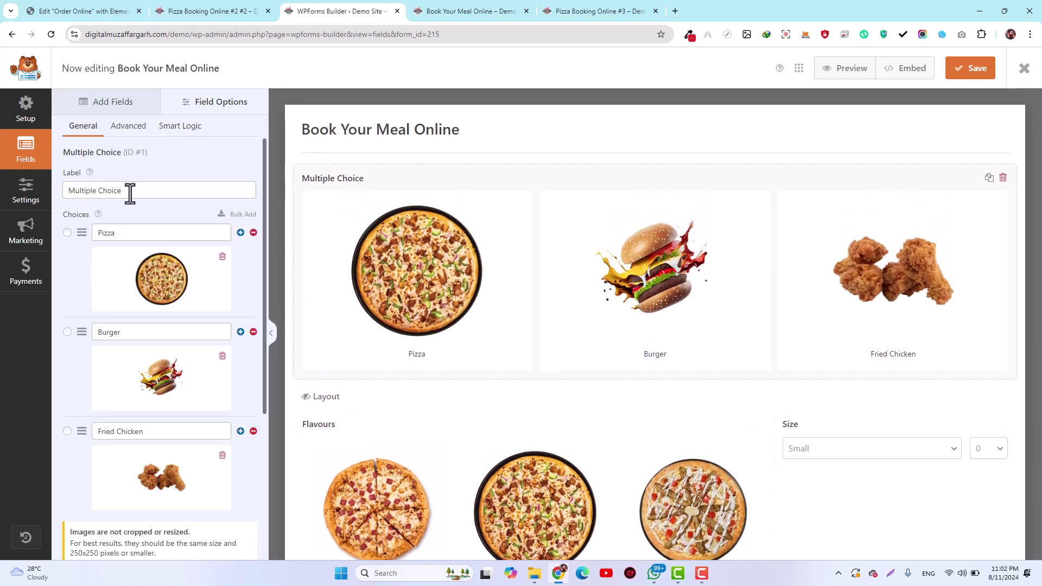
{"action": "left_click_drag", "start_coordinate": [121, 190], "coordinate": [54, 197]}
{"action": "type", "text": "Choose your"}
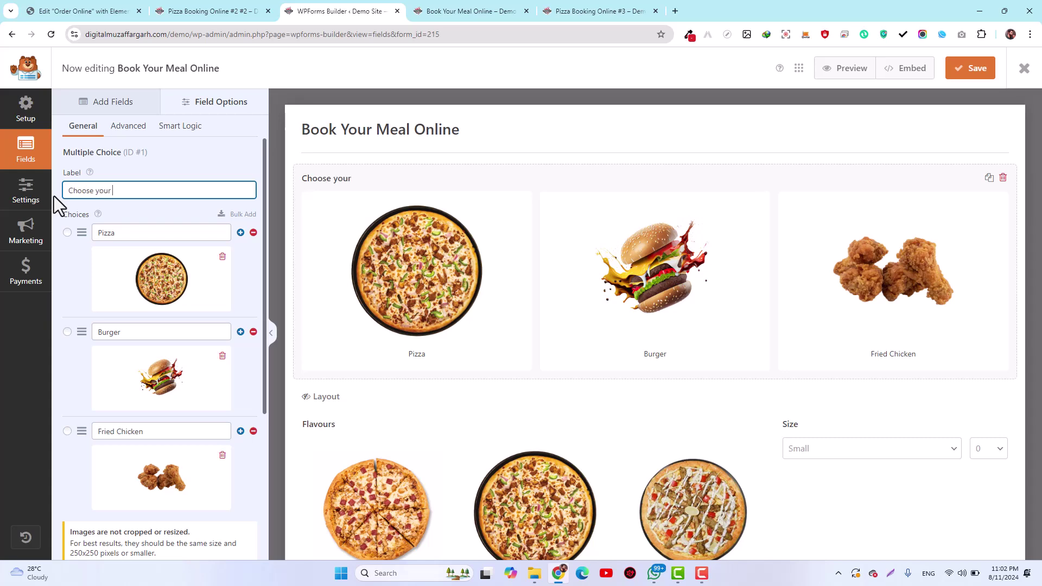
{"action": "type", "text": " Meal"}
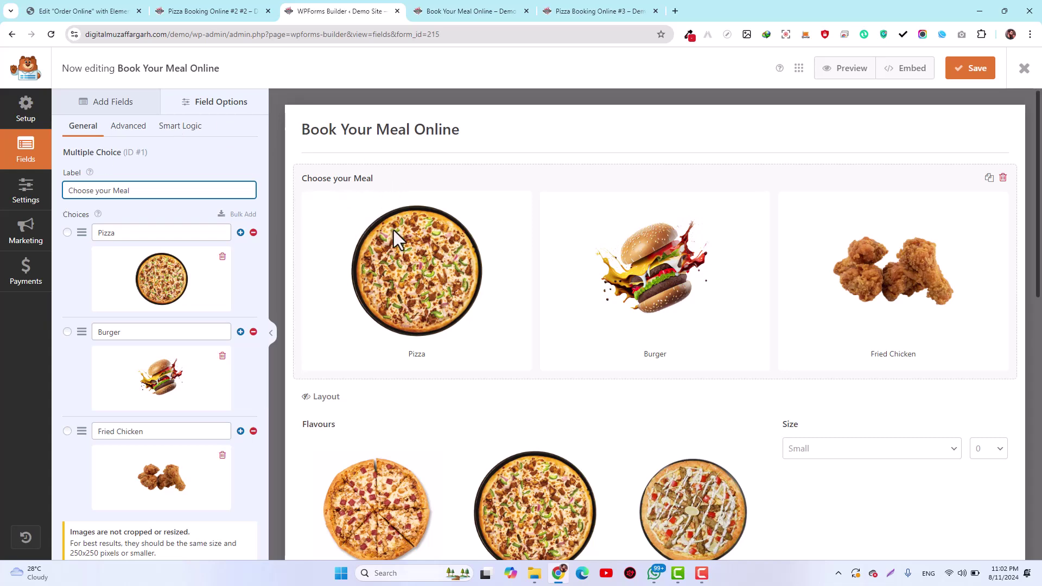
Set the Flavours field's condition to Show if Choose your Meal is Pizza
{"action": "scroll", "coordinate": [407, 418], "scroll_direction": "down", "scroll_amount": 1}
{"action": "left_click", "coordinate": [374, 360]}
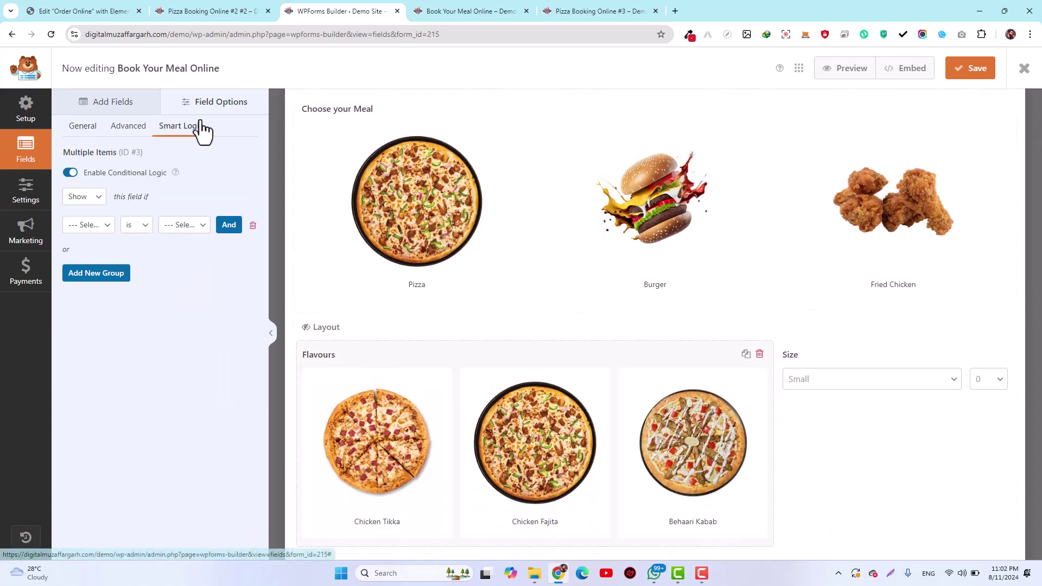
{"action": "left_click", "coordinate": [102, 229]}
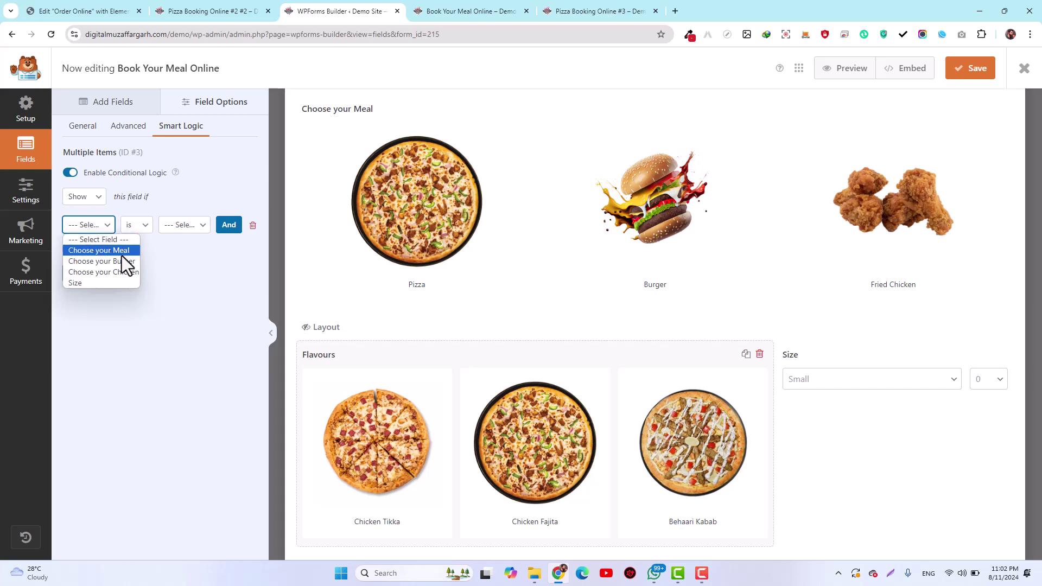
{"action": "left_click", "coordinate": [193, 257]}
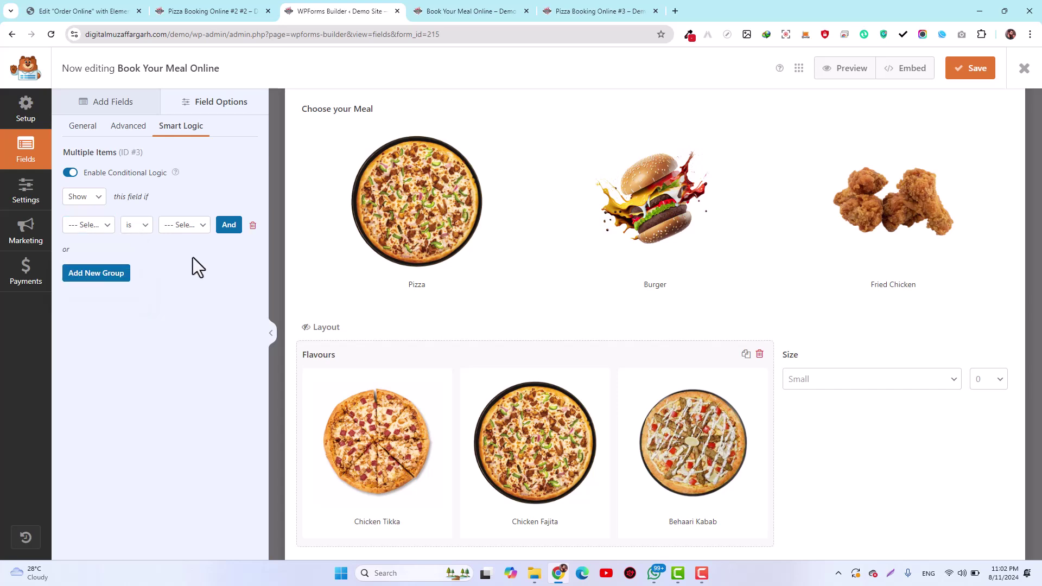
{"action": "left_click", "coordinate": [85, 231]}
{"action": "left_click", "coordinate": [380, 361]}
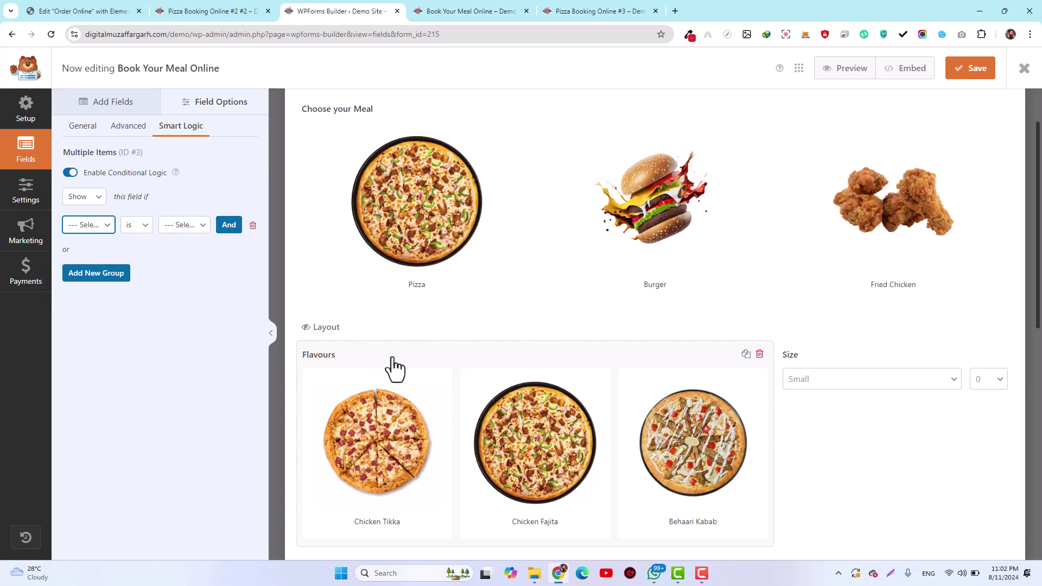
{"action": "left_click", "coordinate": [88, 232]}
{"action": "left_click", "coordinate": [86, 251]}
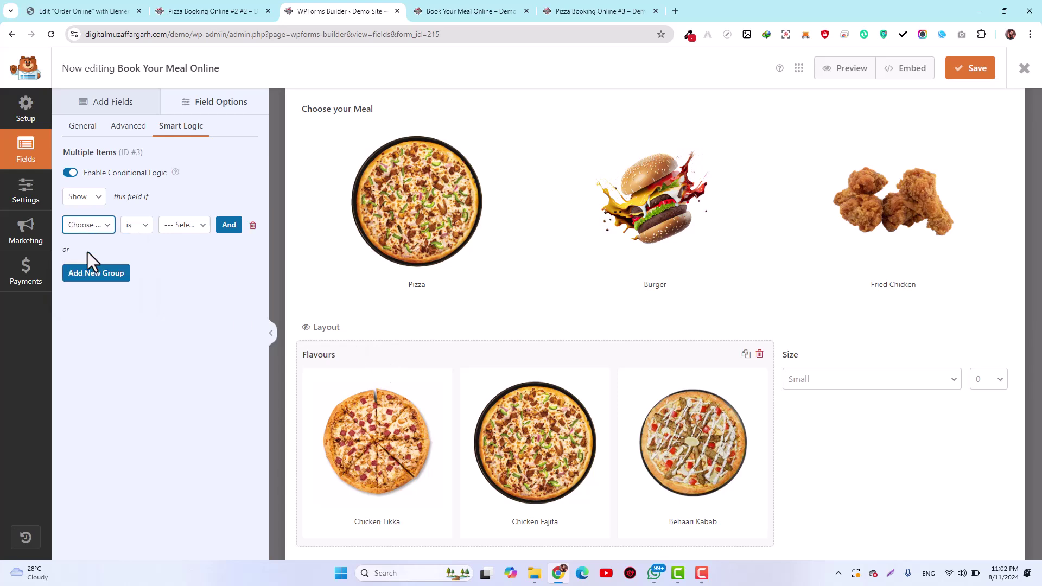
{"action": "left_click", "coordinate": [187, 227]}
{"action": "left_click", "coordinate": [188, 252]}
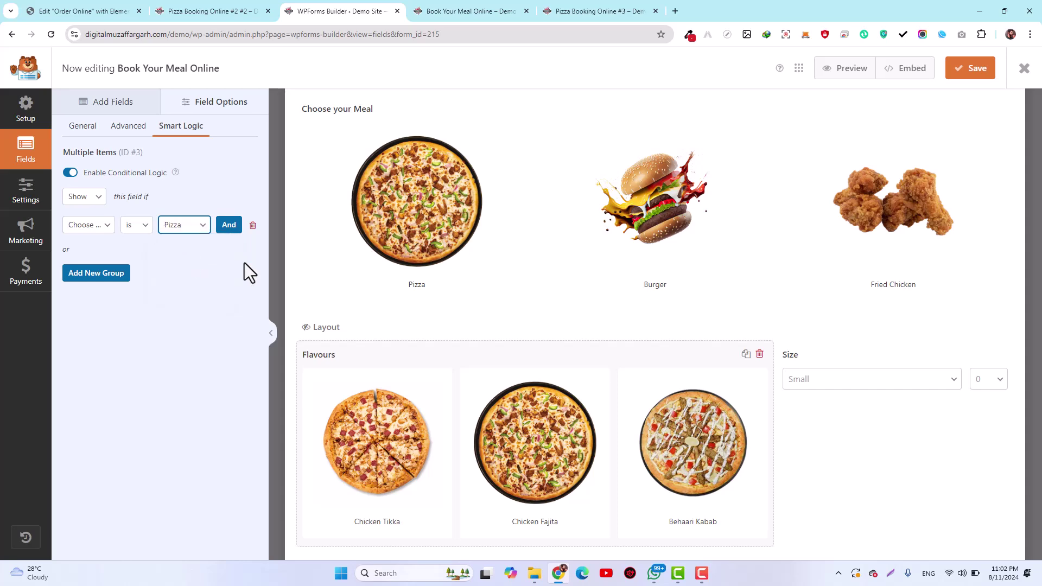
Open the options of the Choose your Burger field and save the form
{"action": "scroll", "coordinate": [426, 365], "scroll_direction": "down", "scroll_amount": 4}
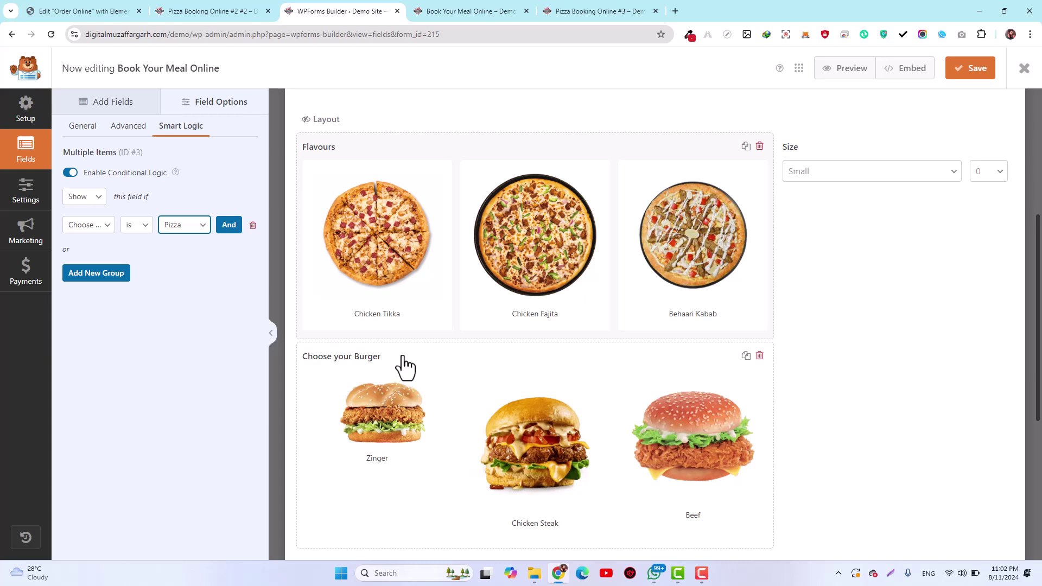
{"action": "double_click", "coordinate": [403, 359]}
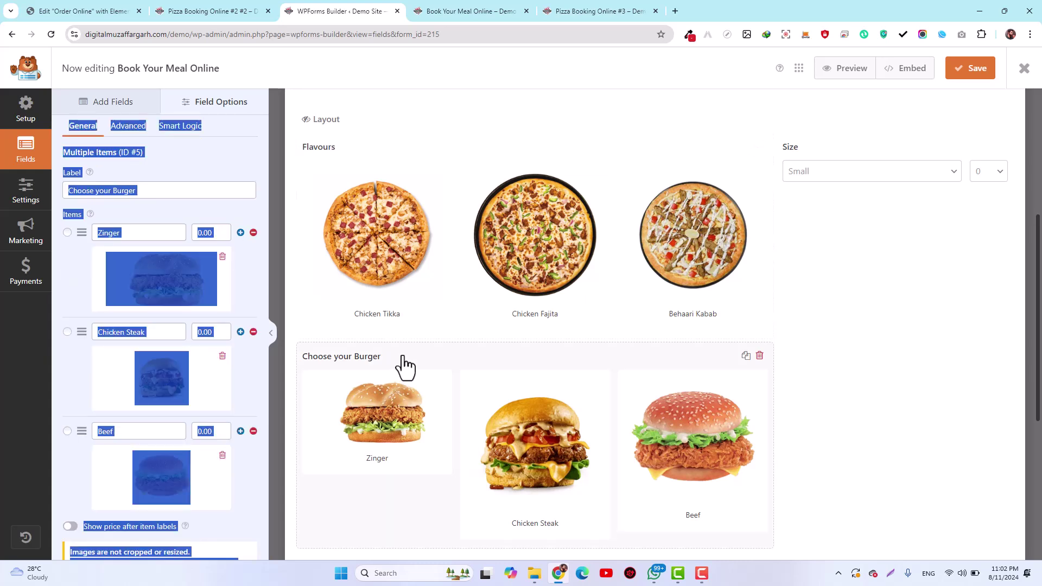
{"action": "left_click", "coordinate": [970, 68]}
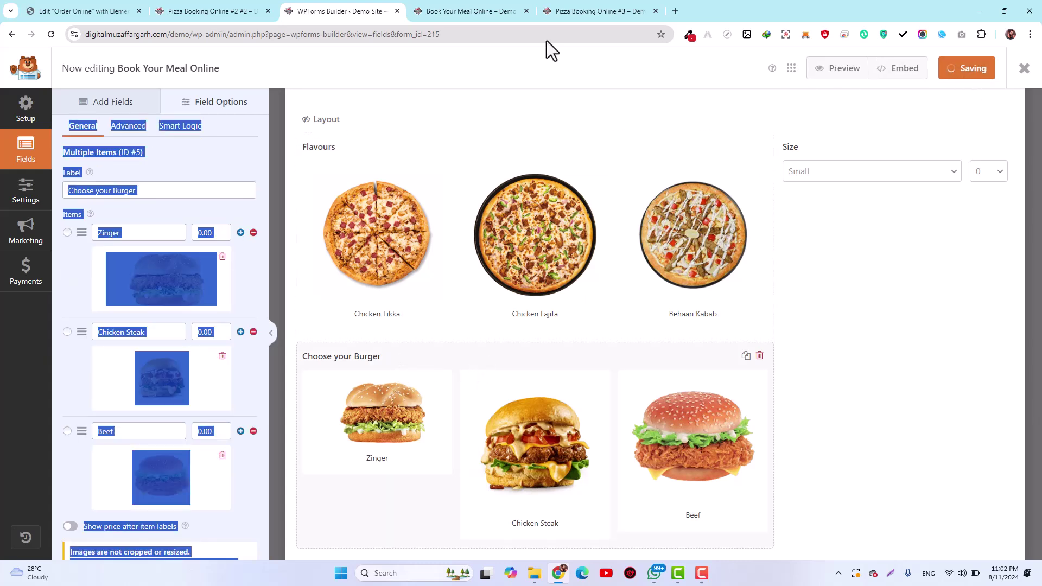
Reload the form preview, test the Flavours condition with the Pizza and Burger choices, and return to the form builder
{"action": "left_click", "coordinate": [467, 10]}
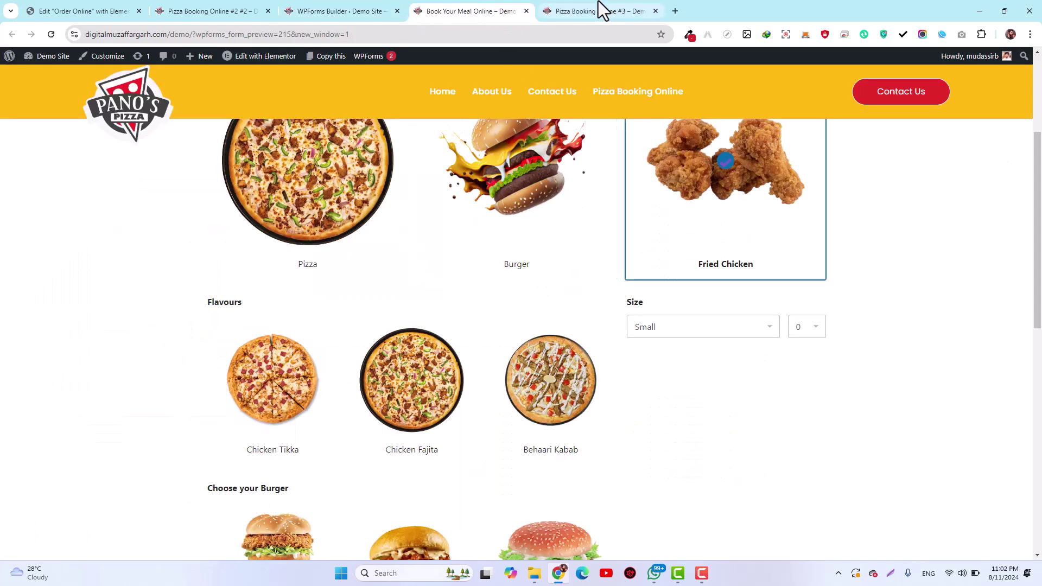
{"action": "left_click", "coordinate": [602, 11]}
{"action": "left_click", "coordinate": [498, 10]}
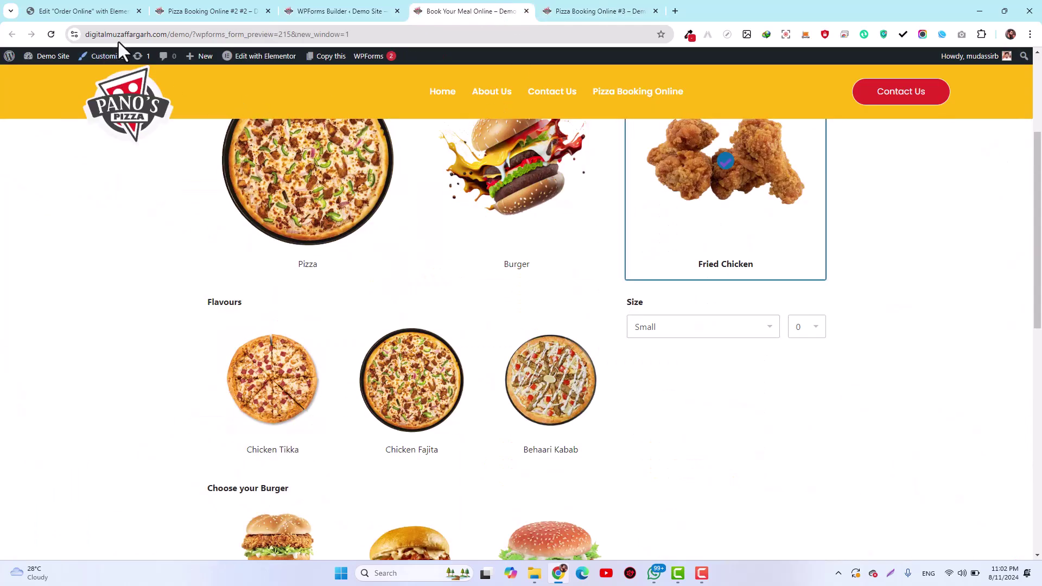
{"action": "left_click", "coordinate": [51, 34]}
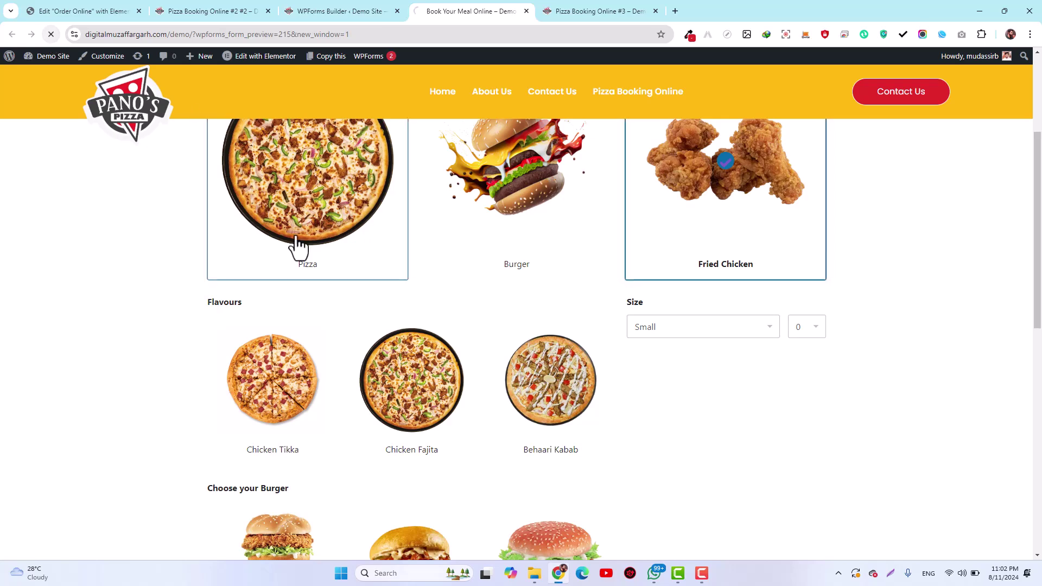
{"action": "scroll", "coordinate": [471, 217], "scroll_direction": "down", "scroll_amount": 4}
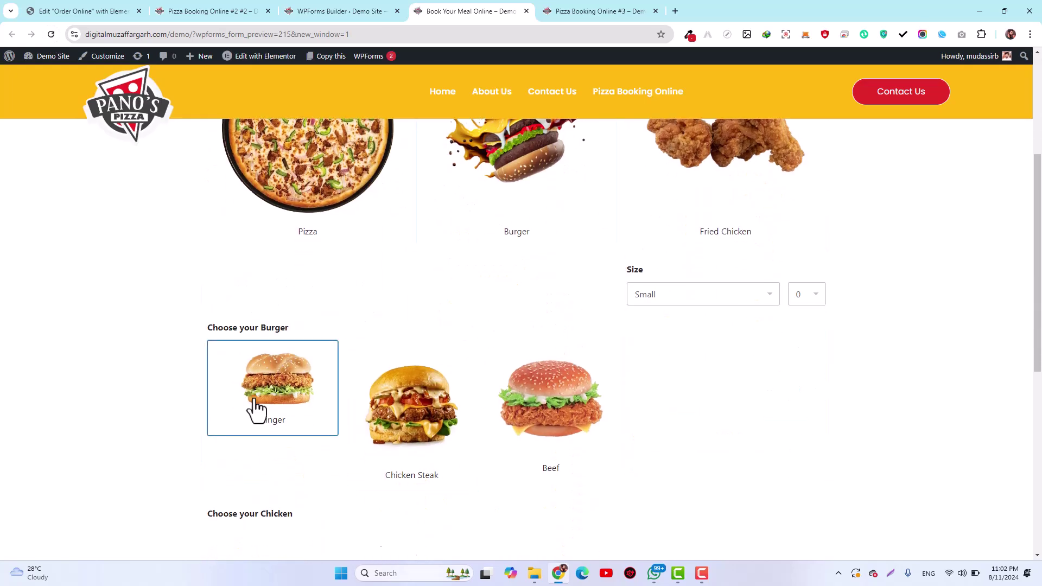
{"action": "scroll", "coordinate": [256, 411], "scroll_direction": "down", "scroll_amount": 4}
{"action": "scroll", "coordinate": [255, 411], "scroll_direction": "up", "scroll_amount": 3}
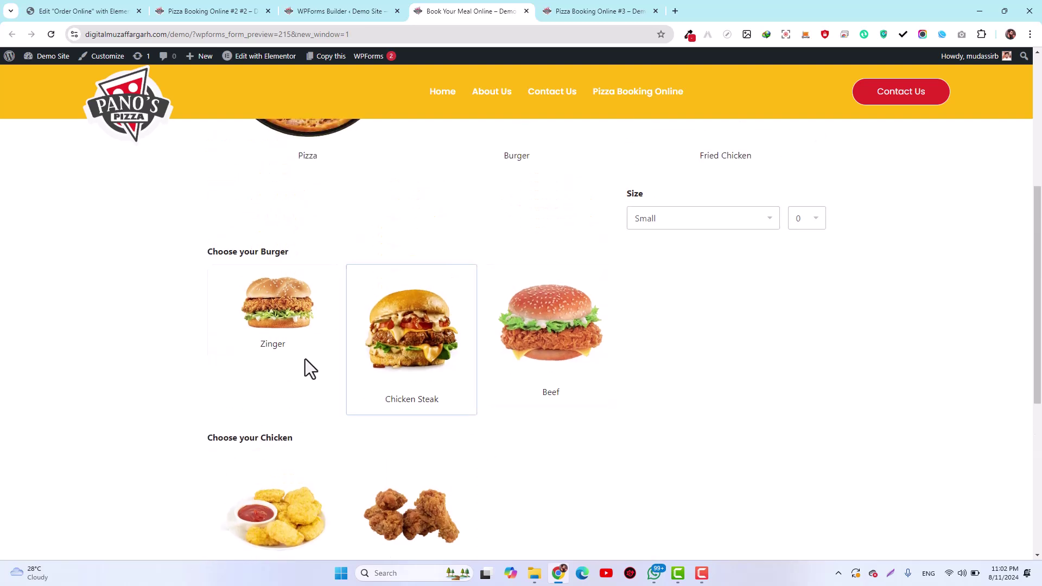
{"action": "scroll", "coordinate": [329, 410], "scroll_direction": "up", "scroll_amount": 2}
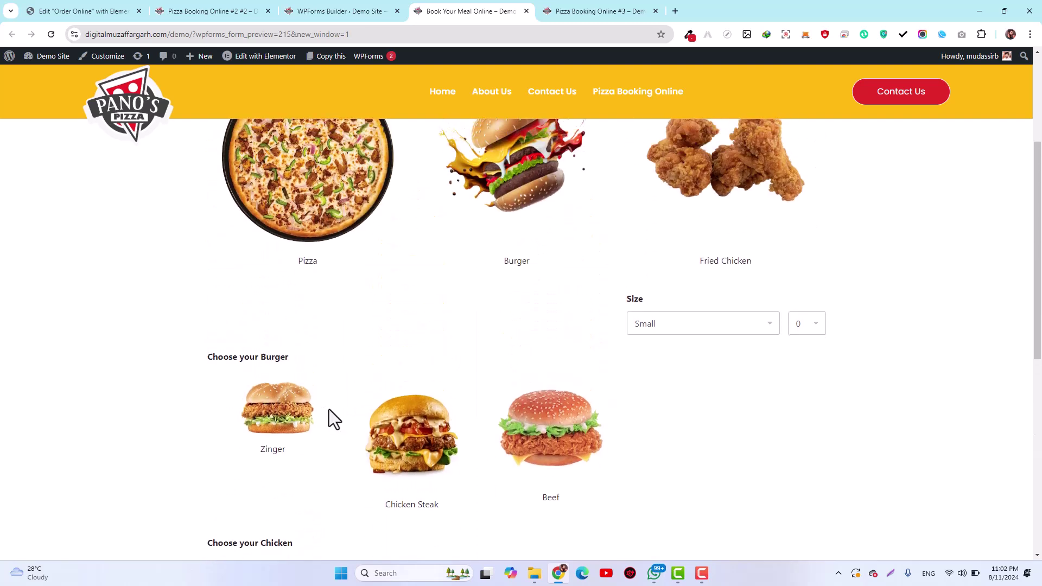
{"action": "left_click", "coordinate": [316, 231]}
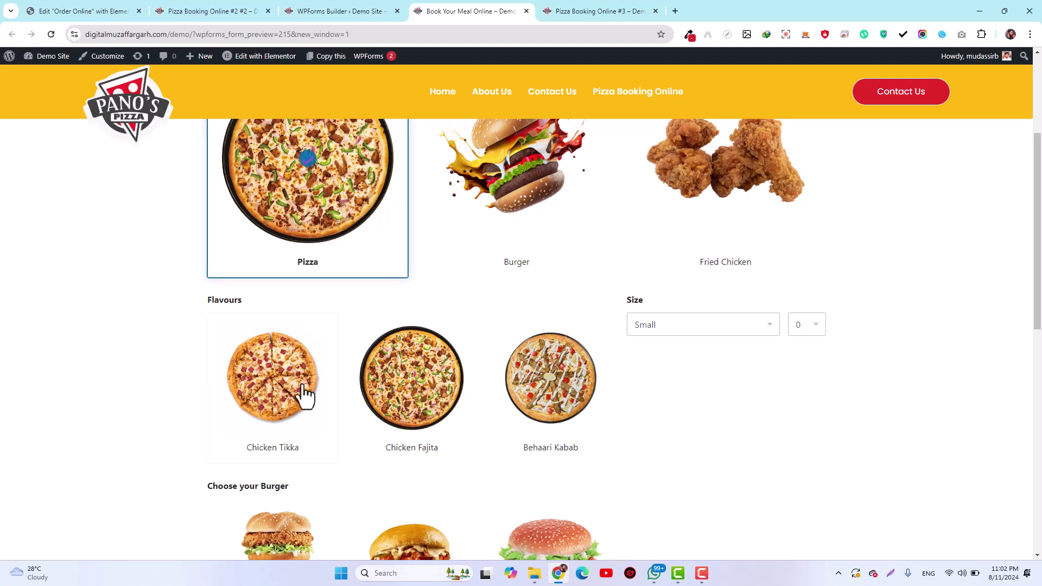
{"action": "left_click", "coordinate": [494, 198]}
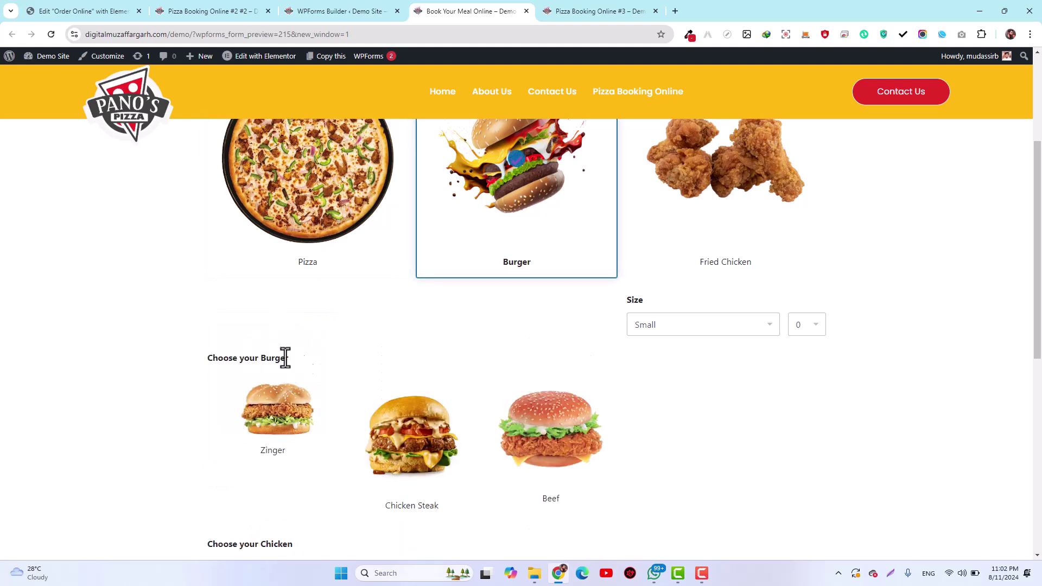
{"action": "left_click", "coordinate": [342, 247]}
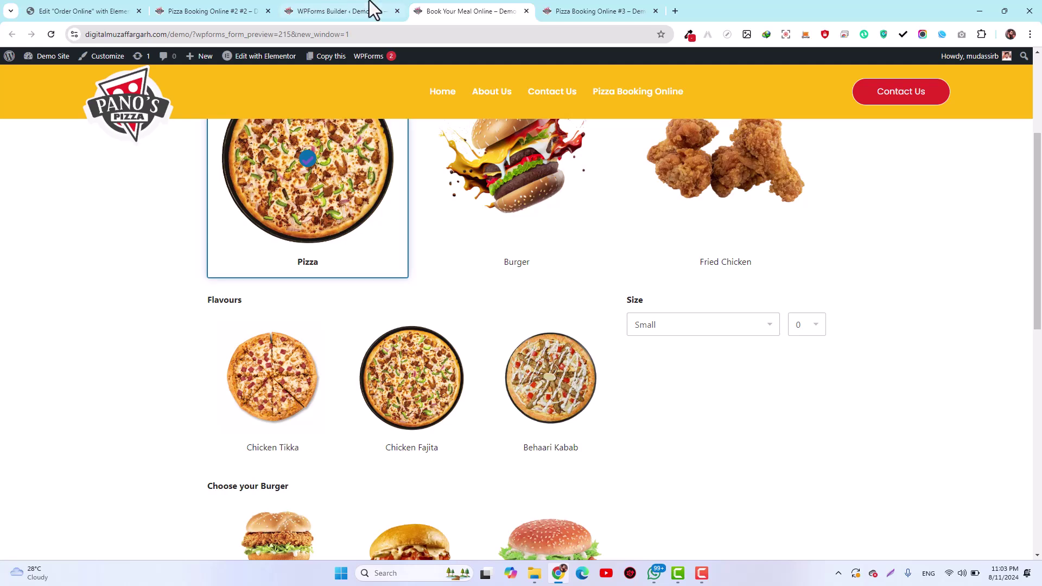
{"action": "left_click", "coordinate": [347, 11]}
{"action": "key", "text": "ctrl+a"}
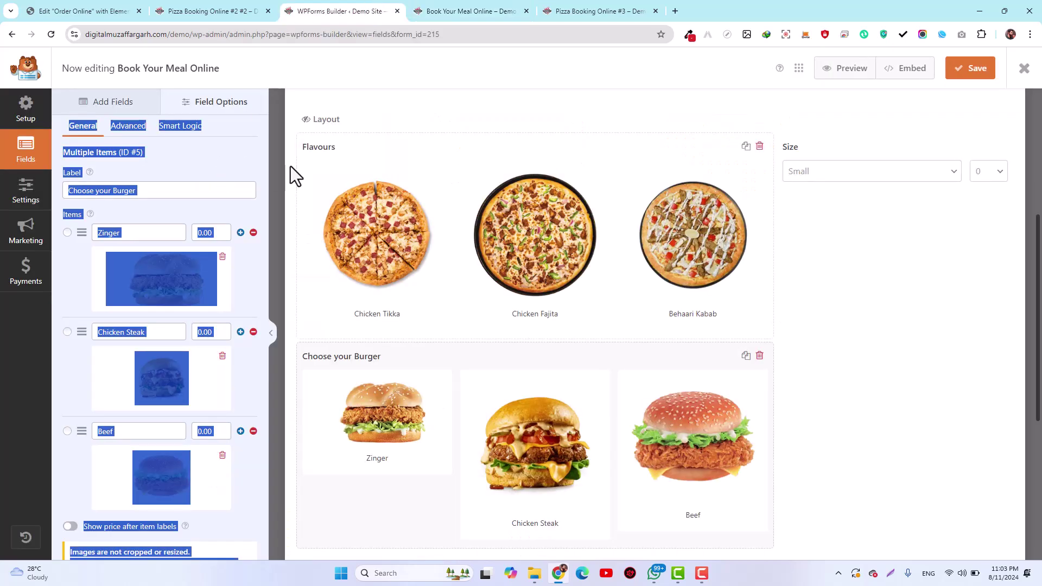
Enable conditional logic on the Choose your Burger field and show it if Choose your Meal is Burger
{"action": "left_click", "coordinate": [239, 163]}
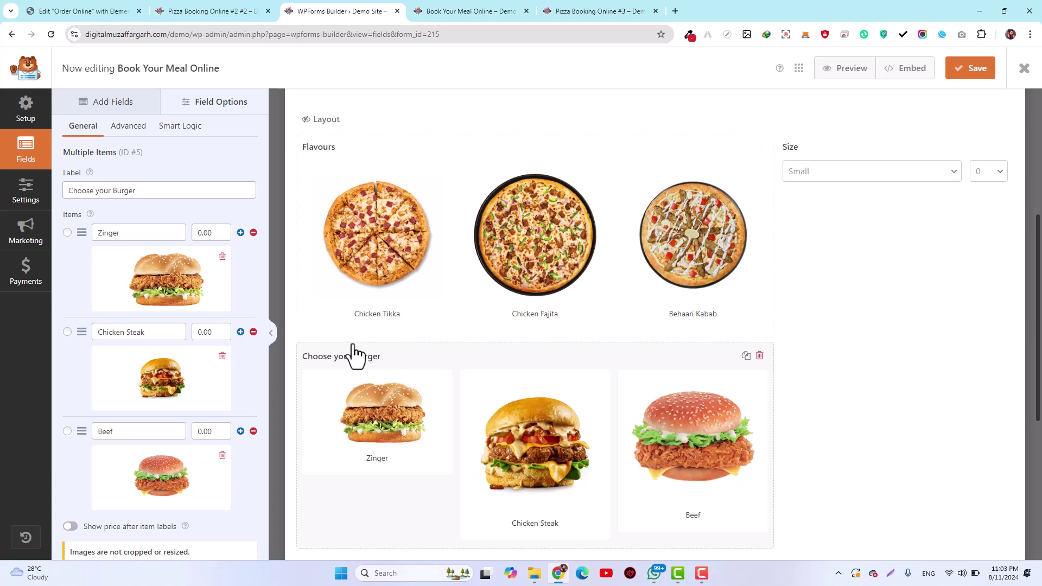
{"action": "left_click", "coordinate": [184, 127]}
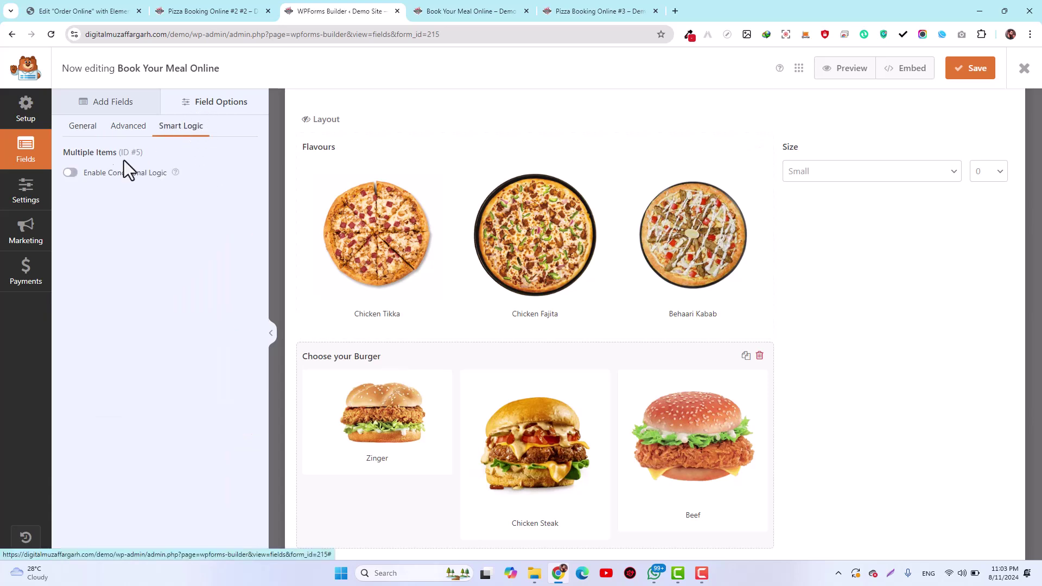
{"action": "left_click", "coordinate": [70, 173]}
{"action": "left_click", "coordinate": [88, 225]}
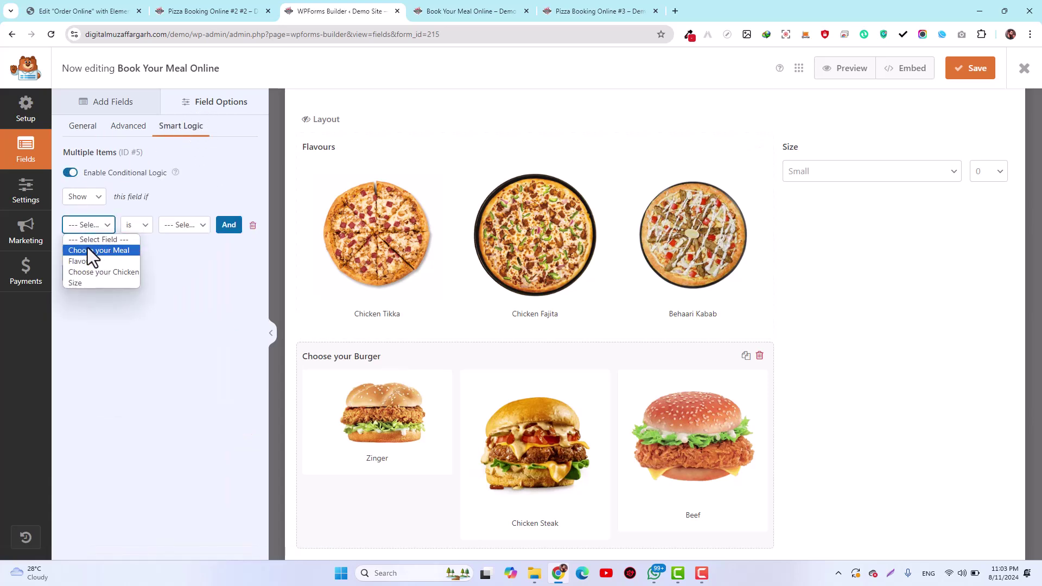
{"action": "left_click", "coordinate": [88, 251]}
{"action": "left_click", "coordinate": [180, 227]}
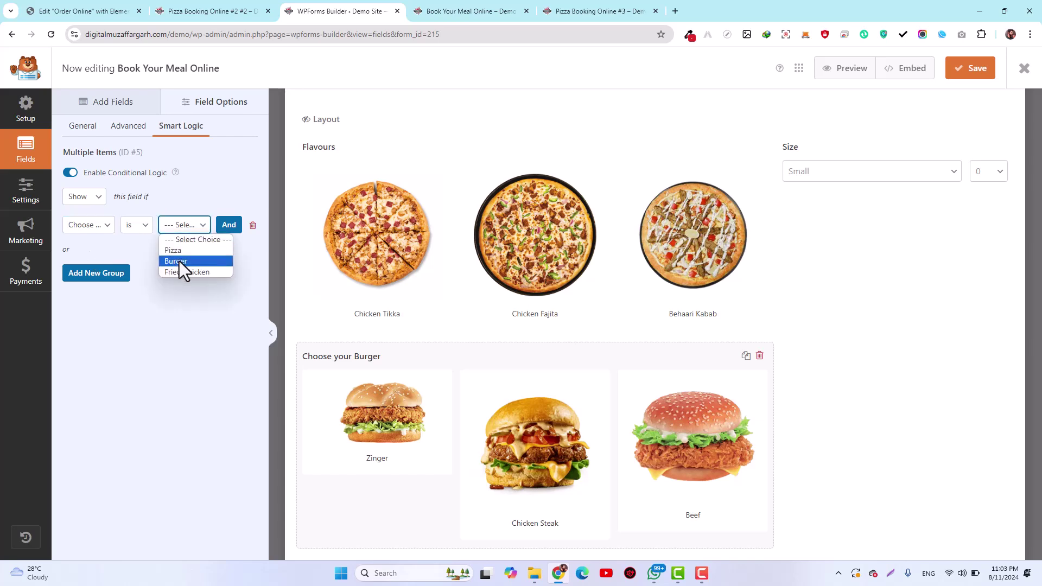
{"action": "left_click", "coordinate": [177, 262]}
Set the Choose your Chicken field to show if Choose your Meal is Fried Chicken, and save the form
{"action": "scroll", "coordinate": [324, 366], "scroll_direction": "down", "scroll_amount": 5}
{"action": "left_click", "coordinate": [380, 332]}
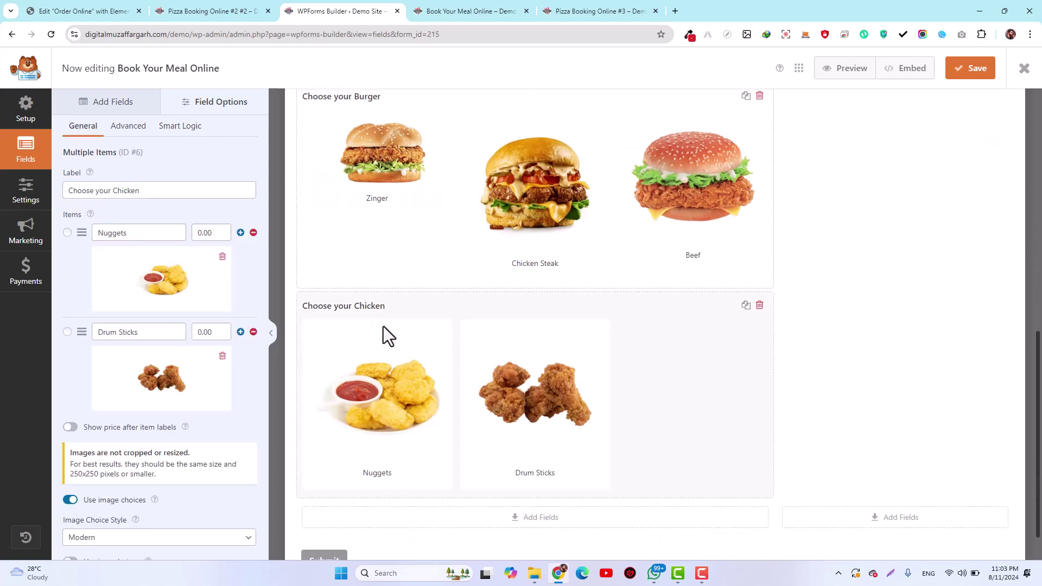
{"action": "left_click", "coordinate": [181, 126]}
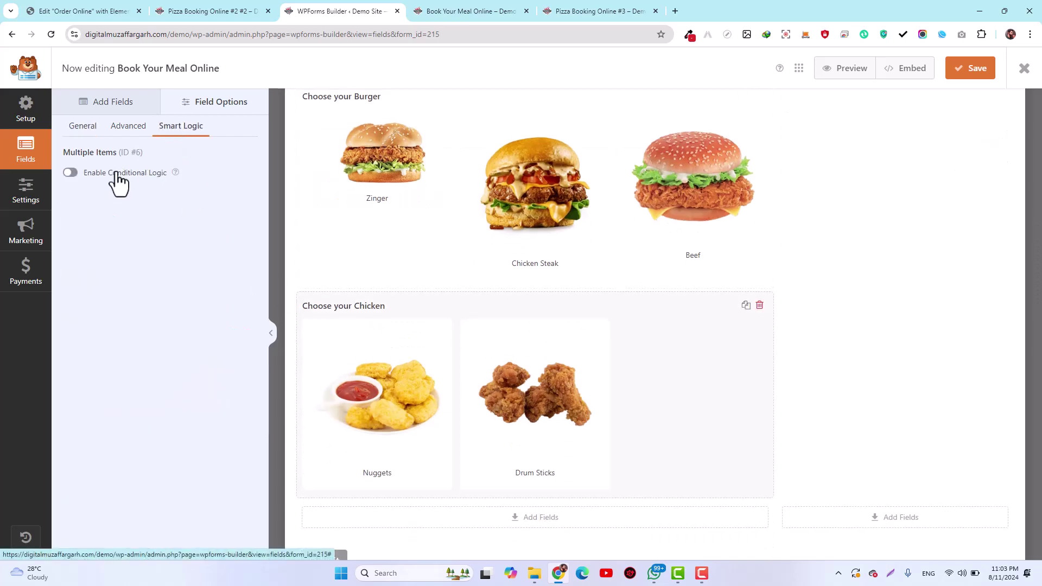
{"action": "left_click", "coordinate": [88, 174]}
{"action": "left_click", "coordinate": [96, 226]}
{"action": "left_click", "coordinate": [96, 248]}
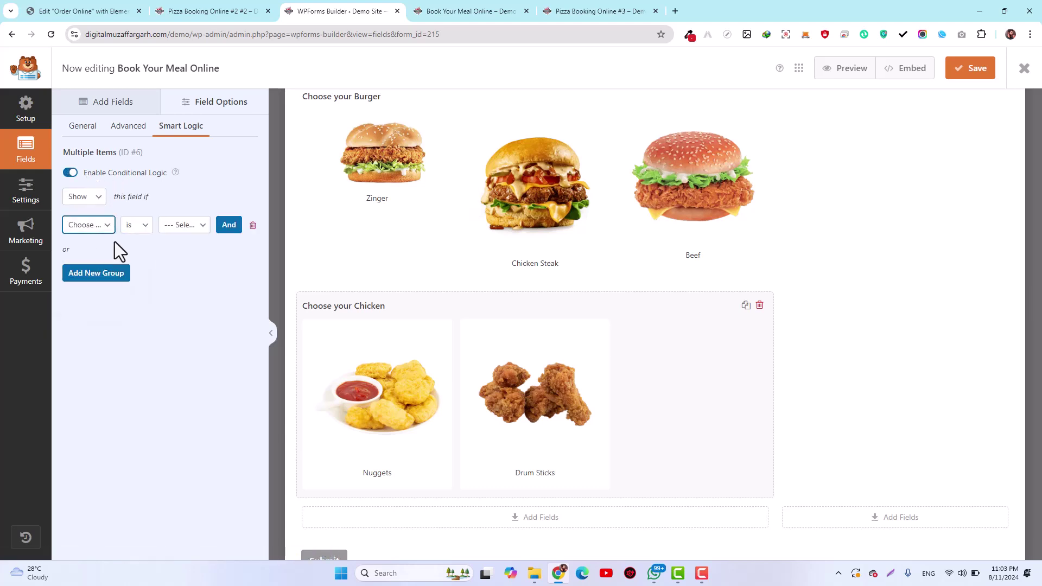
{"action": "left_click", "coordinate": [173, 226]}
{"action": "left_click", "coordinate": [191, 271]}
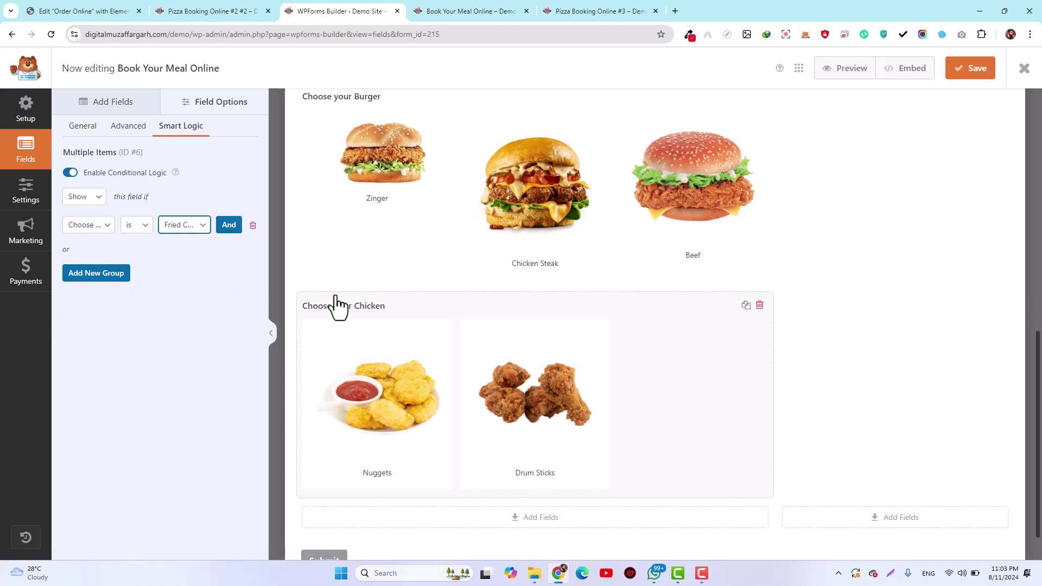
{"action": "left_click", "coordinate": [985, 74]}
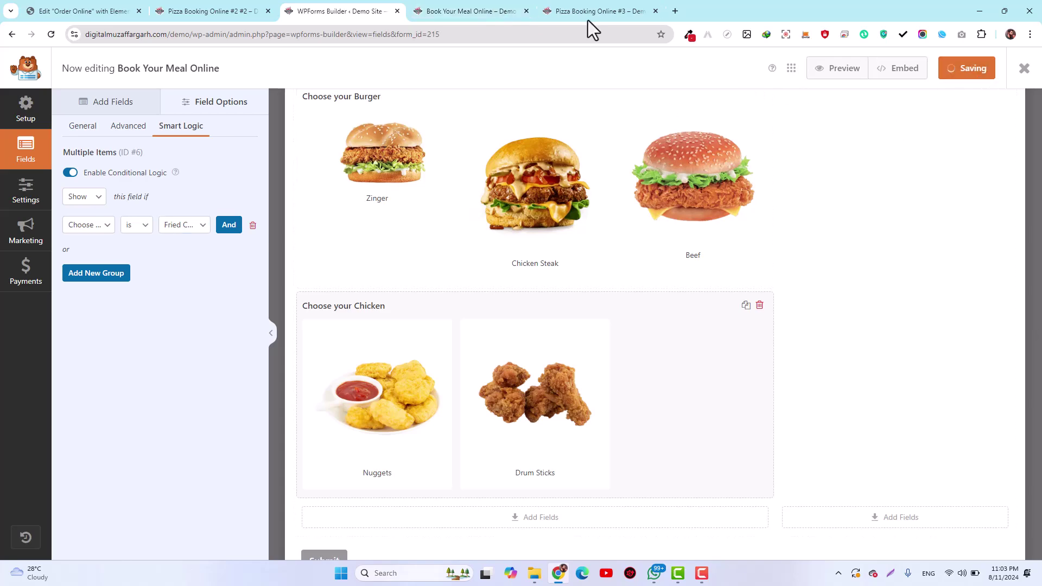
Reload the form preview and test the conditional fields with the Pizza, Burger and Fried Chicken choices
{"action": "left_click", "coordinate": [472, 11]}
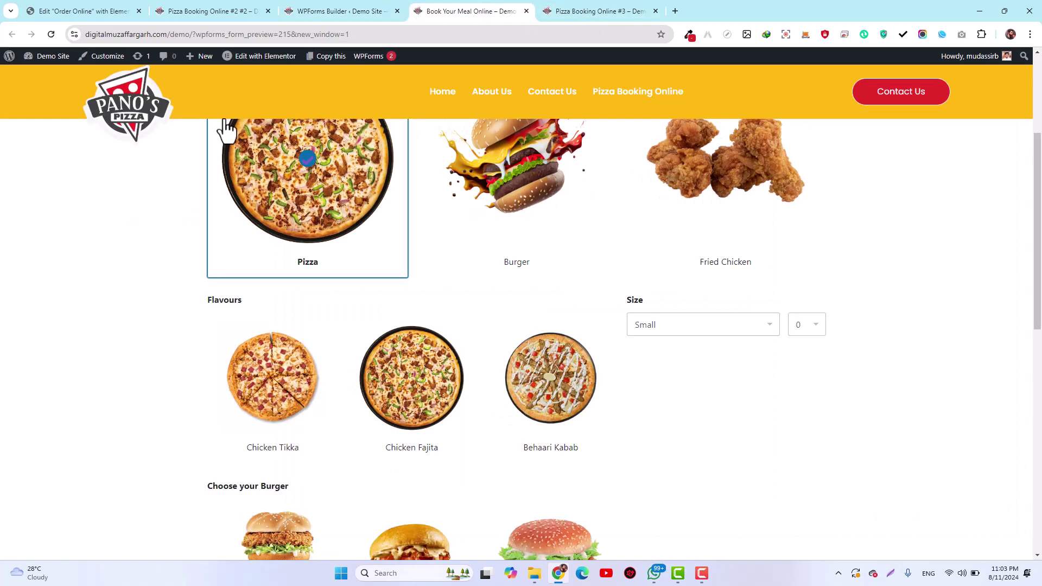
{"action": "left_click", "coordinate": [49, 34]}
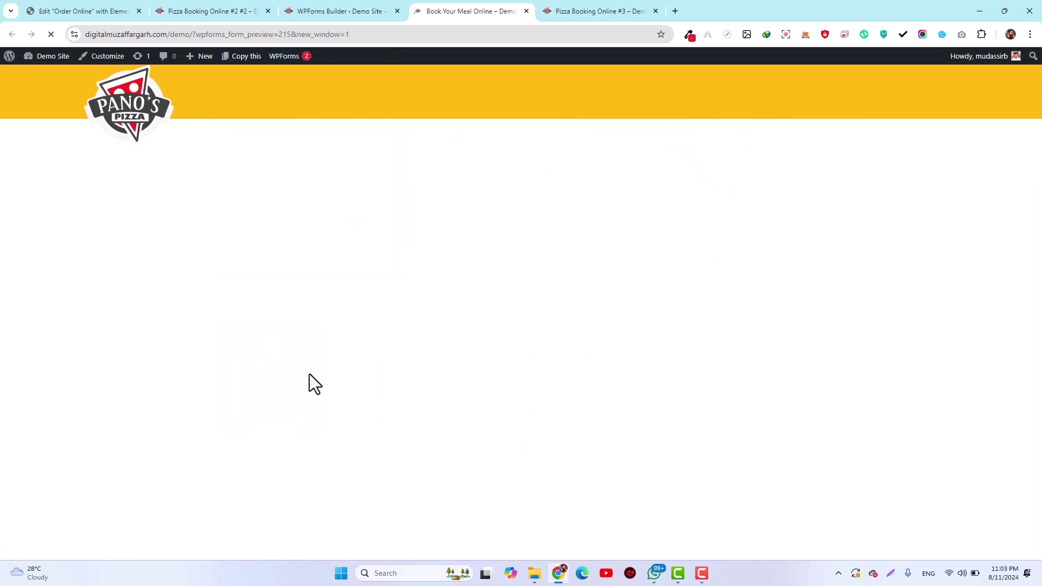
{"action": "scroll", "coordinate": [332, 480], "scroll_direction": "down", "scroll_amount": 3}
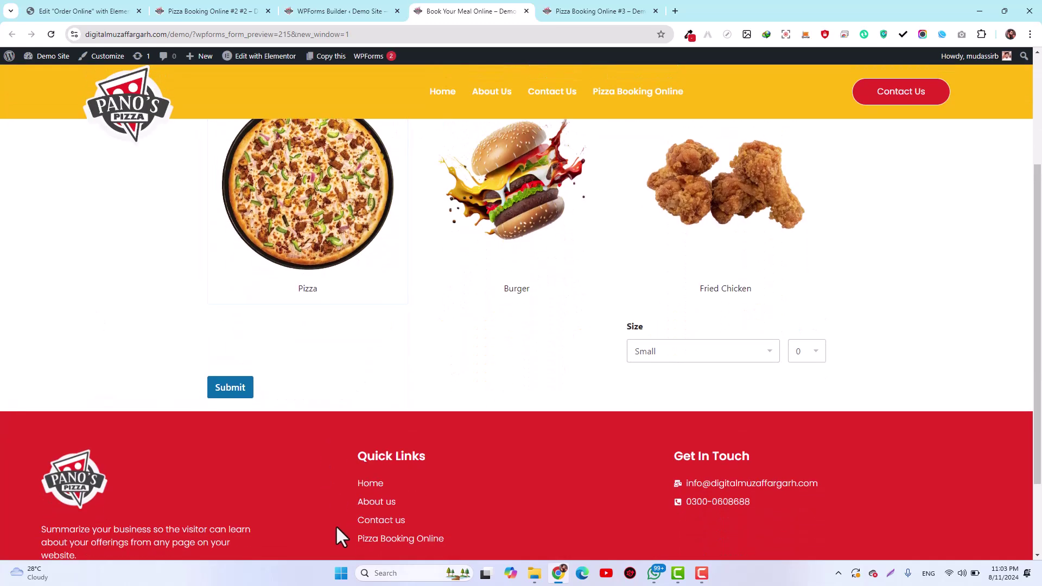
{"action": "scroll", "coordinate": [336, 536], "scroll_direction": "up", "scroll_amount": 1}
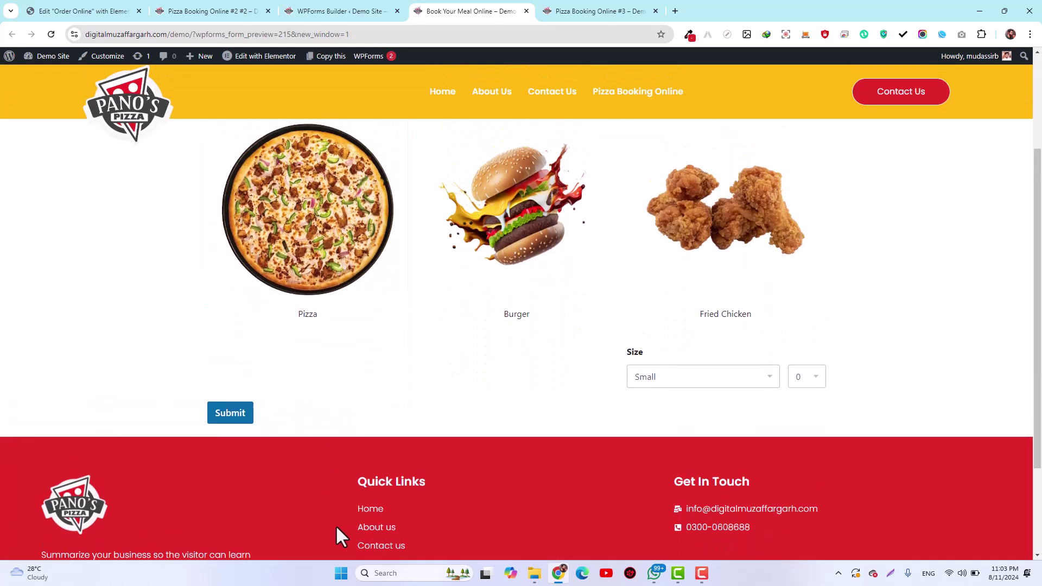
{"action": "left_click", "coordinate": [337, 267]}
{"action": "left_click", "coordinate": [512, 266]}
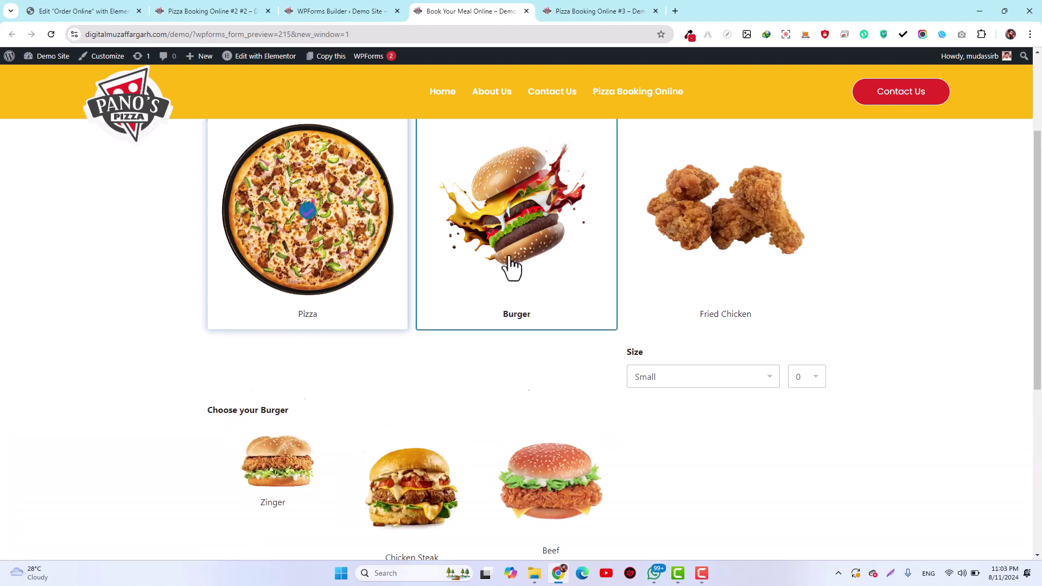
{"action": "left_click", "coordinate": [726, 261]}
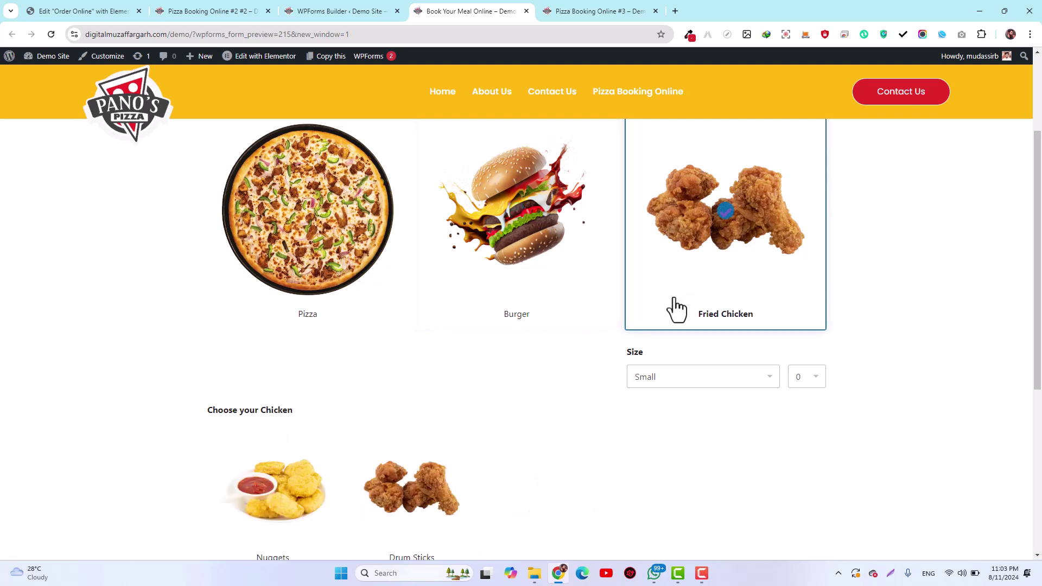
{"action": "left_click", "coordinate": [326, 263]}
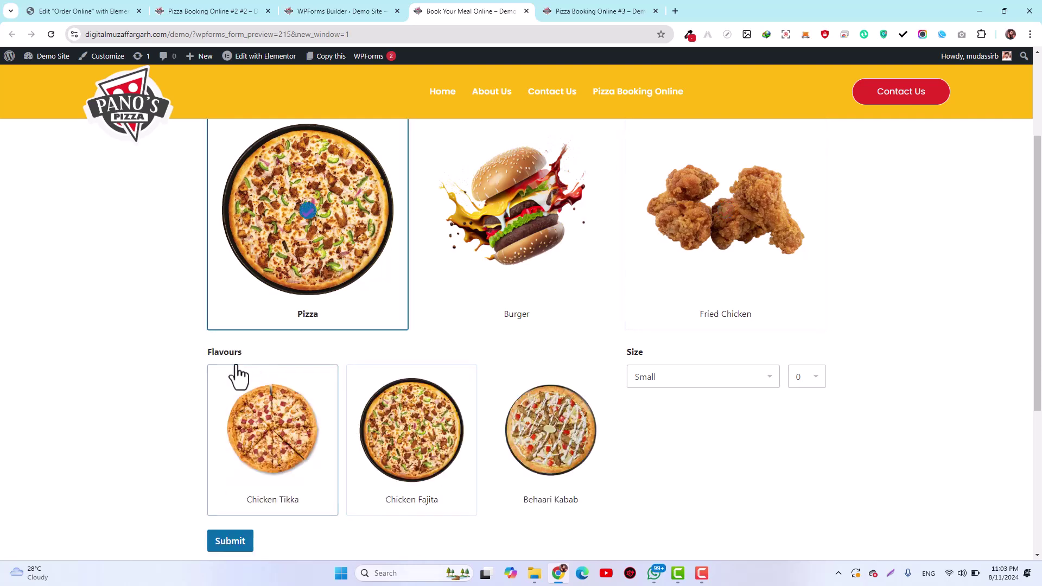
{"action": "left_click", "coordinate": [516, 209]}
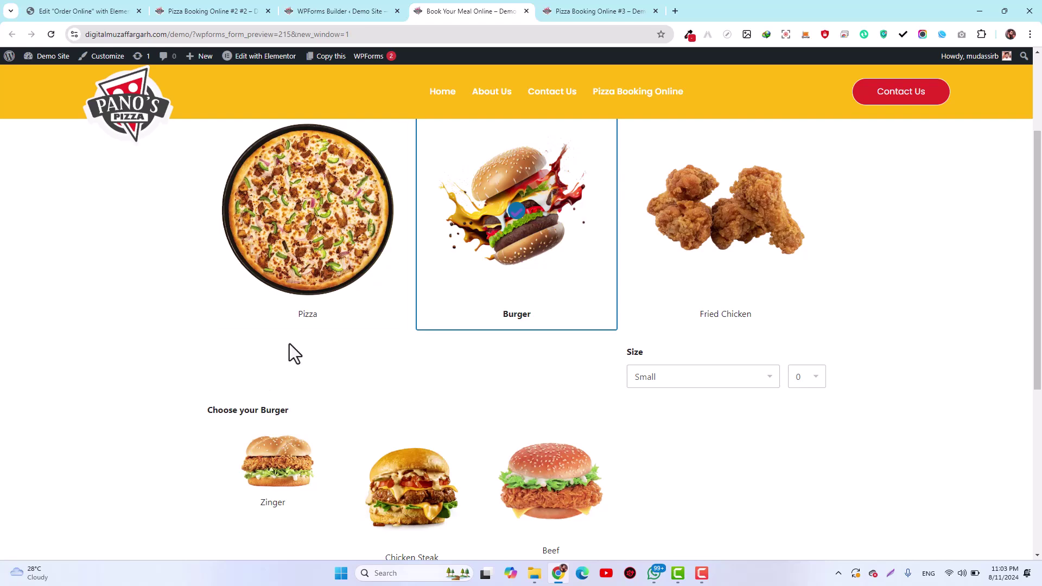
In the form builder, set the Layout field's display to Columns - fields are ordered from top to bottom, and save the form
{"action": "left_click", "coordinate": [325, 10]}
{"action": "scroll", "coordinate": [640, 266], "scroll_direction": "up", "scroll_amount": 7}
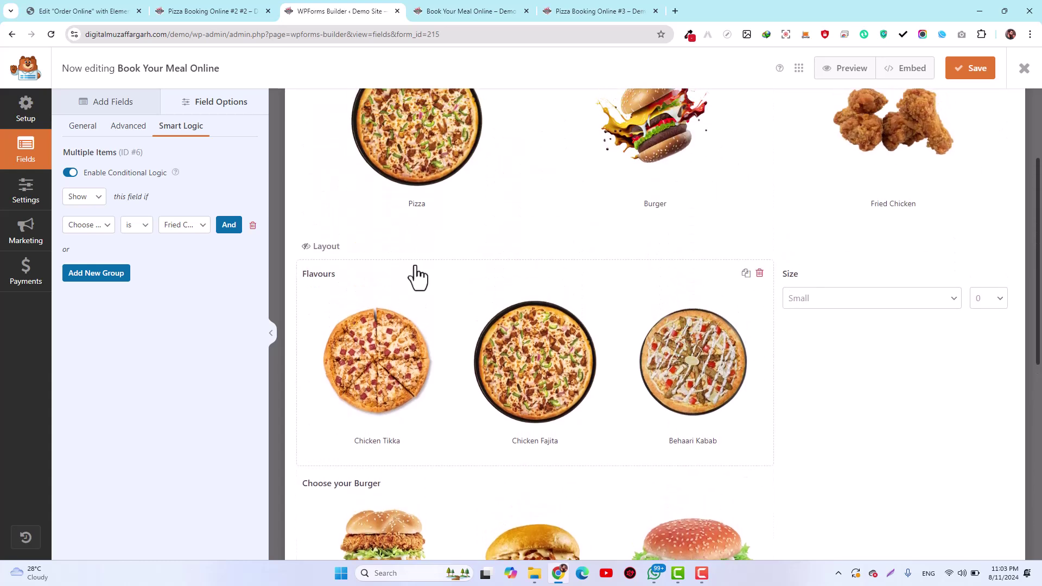
{"action": "left_click", "coordinate": [338, 246]}
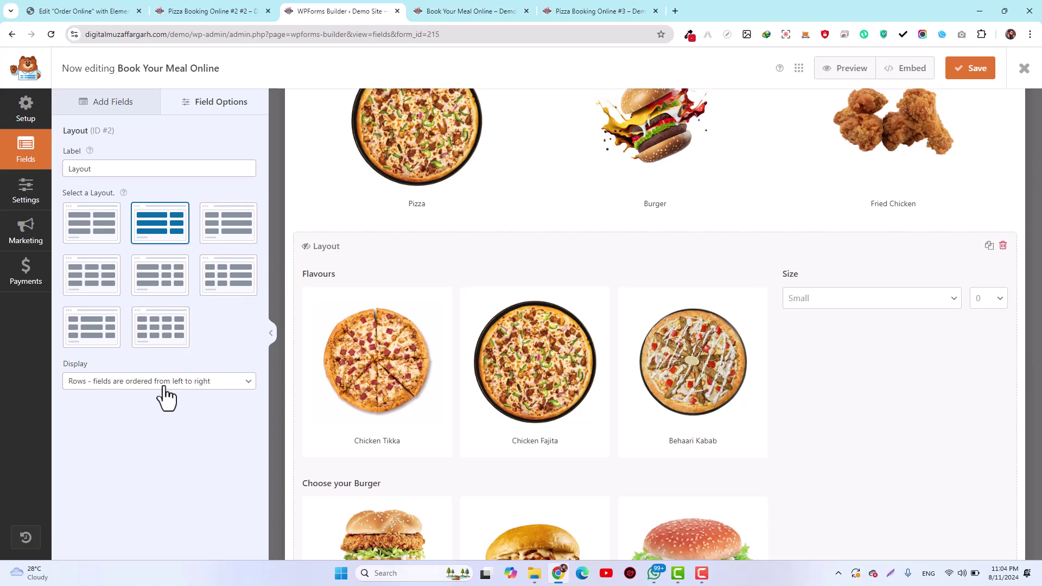
{"action": "left_click", "coordinate": [96, 384]}
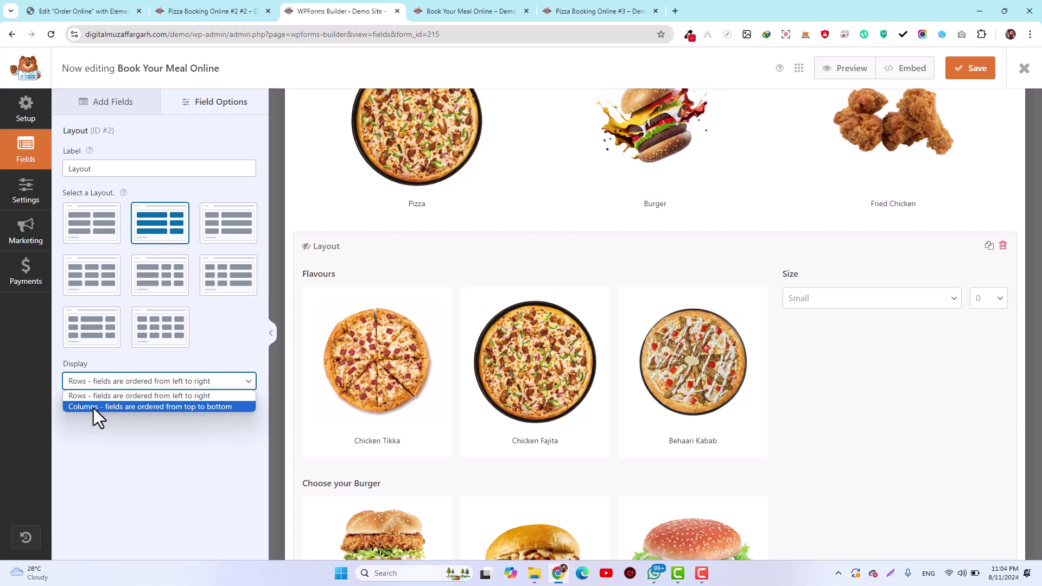
{"action": "left_click", "coordinate": [93, 408]}
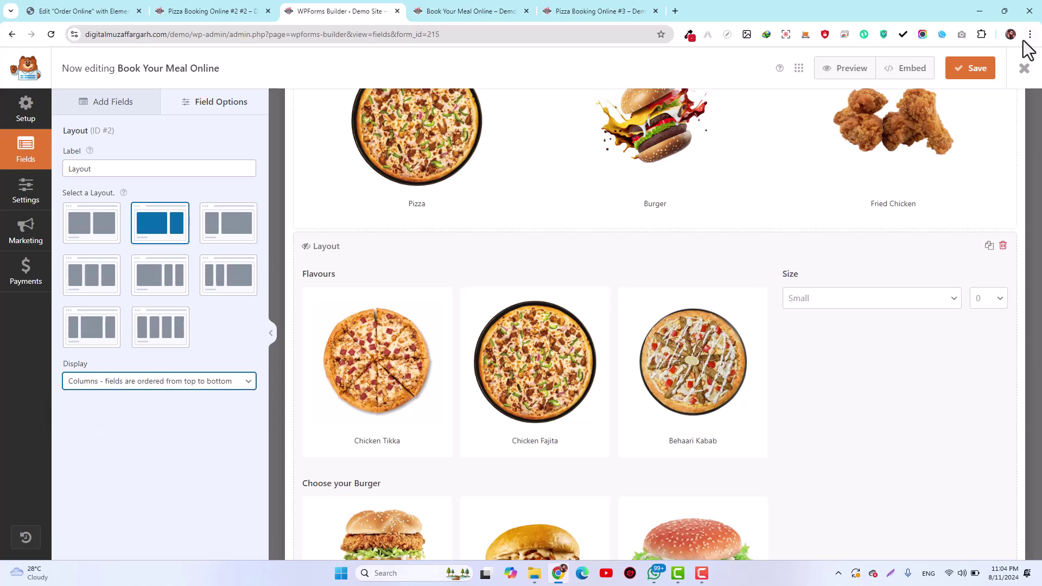
{"action": "left_click", "coordinate": [971, 71]}
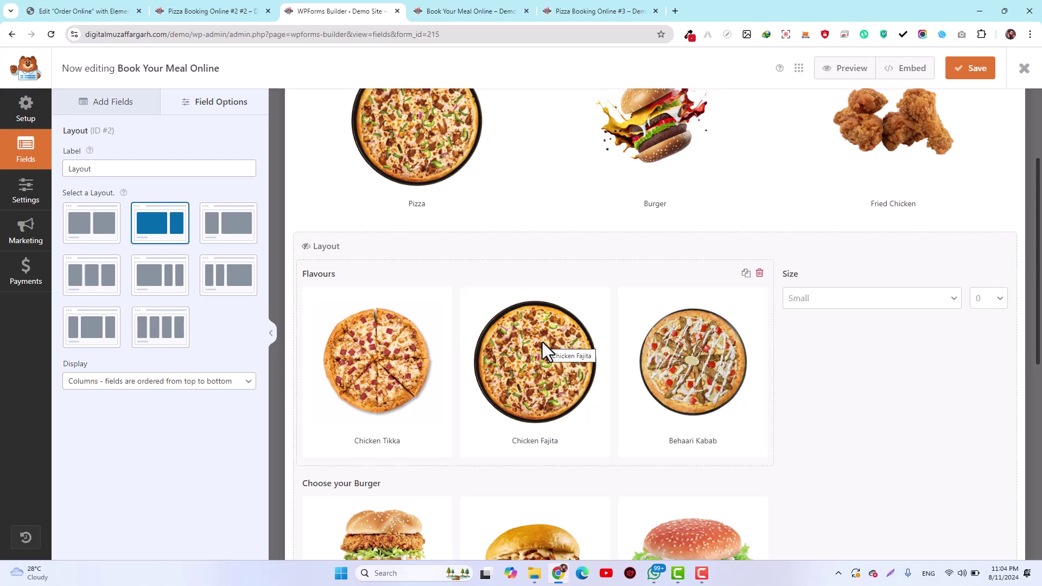
Reload the form preview and check the placement of the item fields for the Pizza, Burger and Fried Chicken choices
{"action": "left_click", "coordinate": [471, 11]}
{"action": "left_click", "coordinate": [56, 40]}
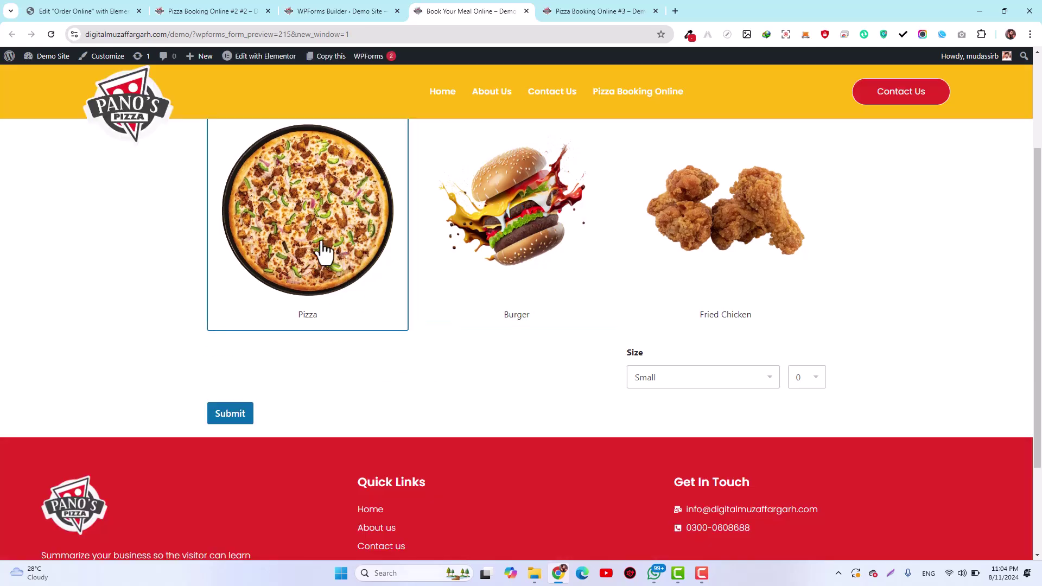
{"action": "left_click", "coordinate": [324, 251]}
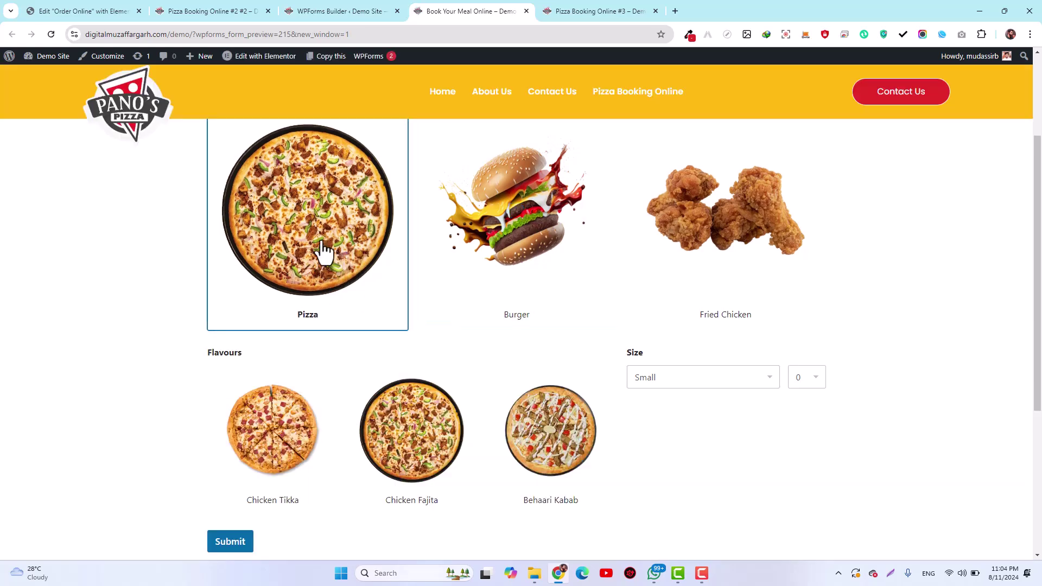
{"action": "left_click", "coordinate": [531, 256]}
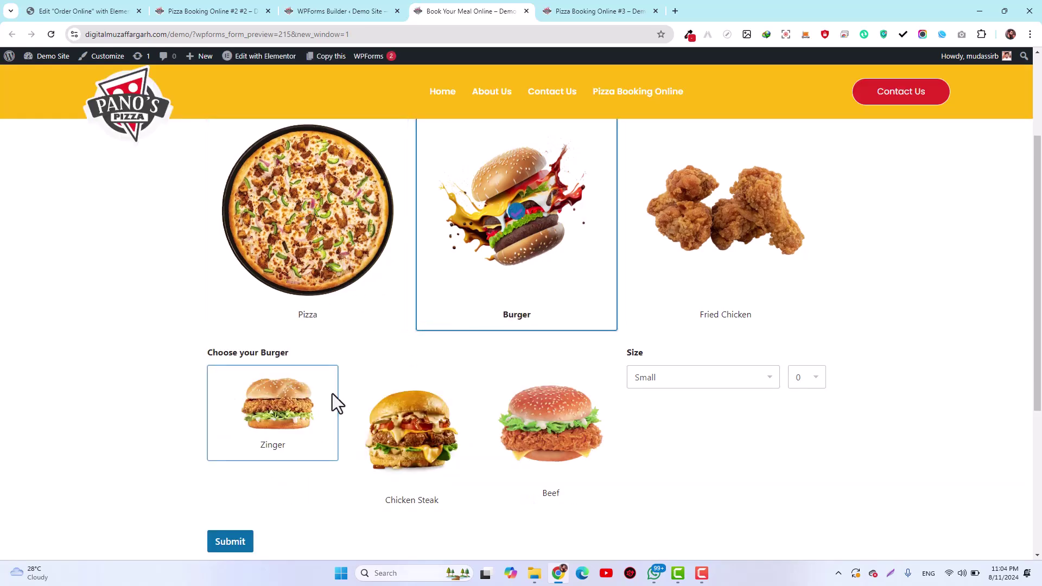
{"action": "left_click", "coordinate": [426, 434]}
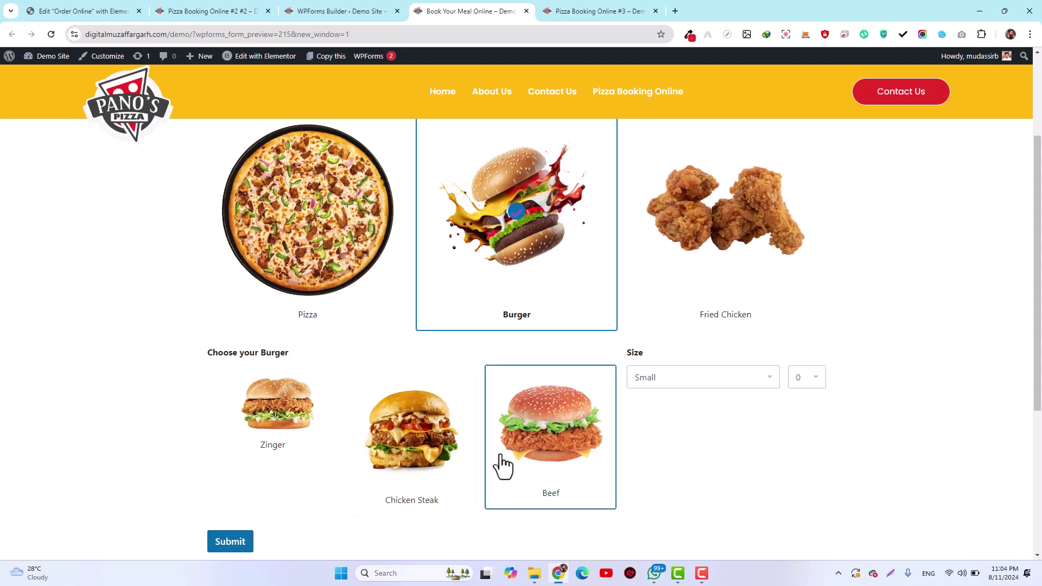
{"action": "left_click", "coordinate": [740, 220]}
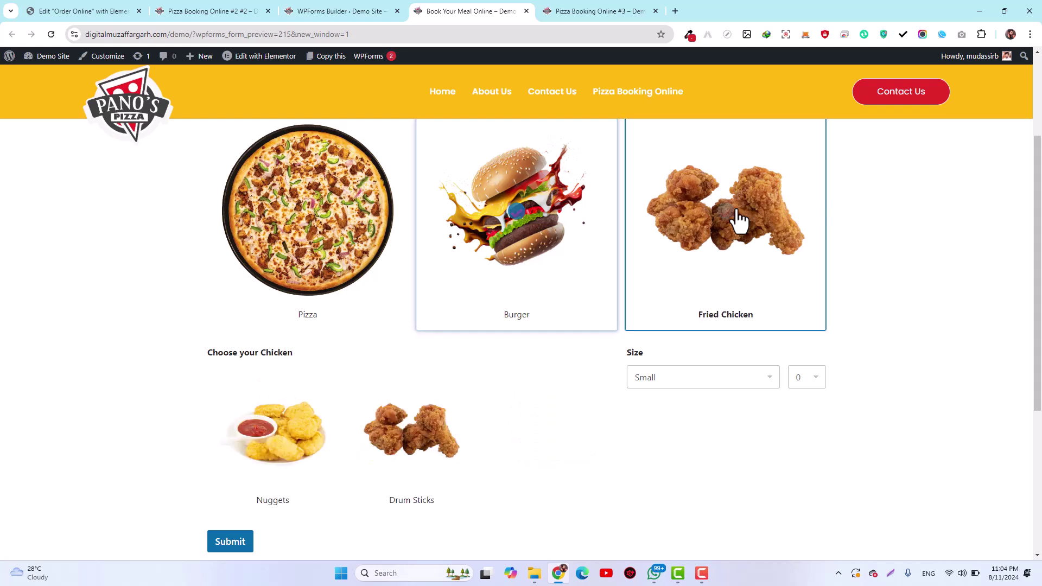
{"action": "left_click", "coordinate": [501, 269]}
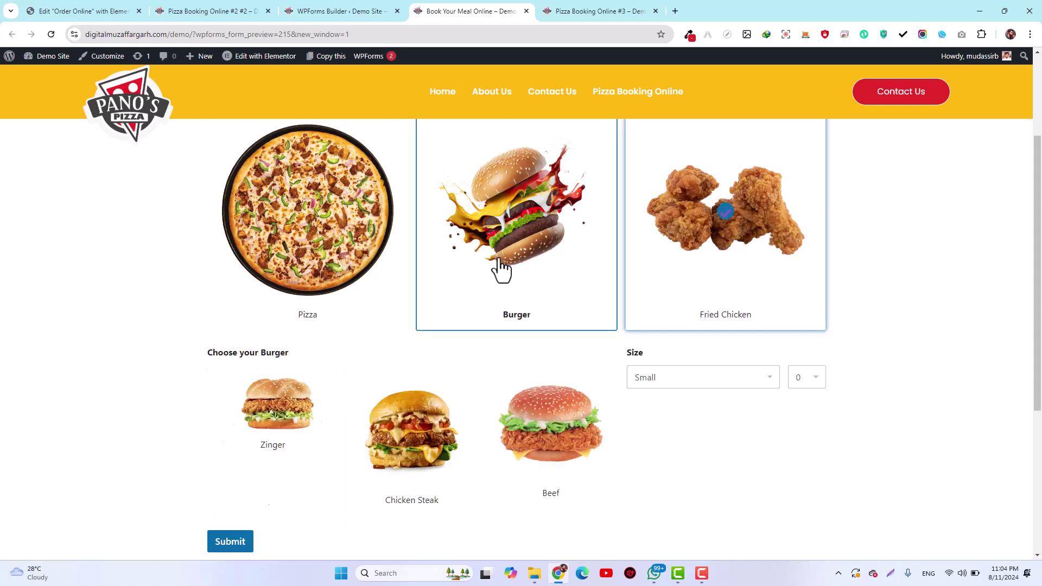
{"action": "left_click", "coordinate": [344, 260]}
Return to the form builder and review the Layout field's Display options
{"action": "left_click", "coordinate": [340, 11]}
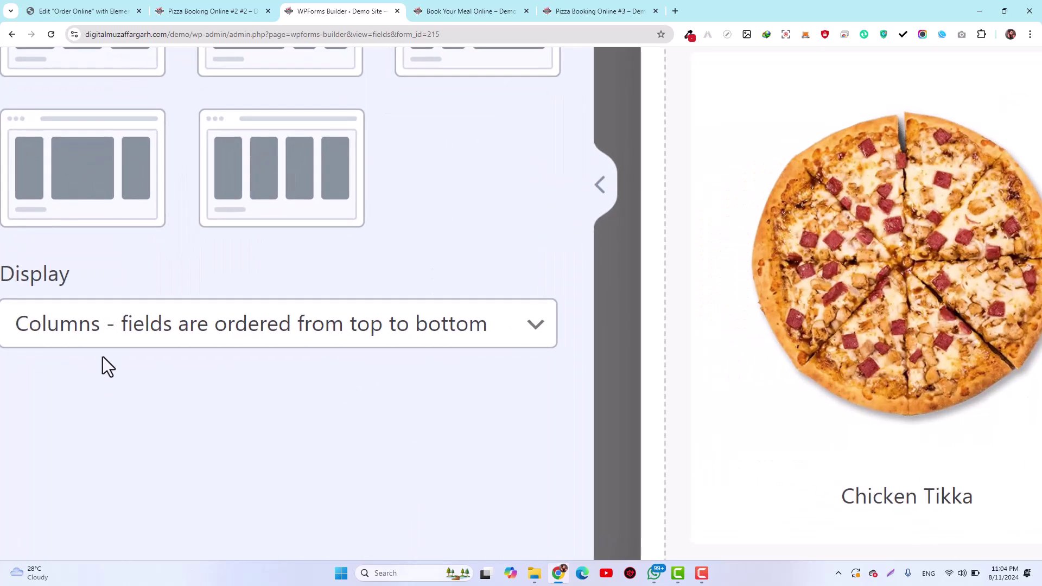
{"action": "left_click", "coordinate": [102, 386]}
{"action": "left_click", "coordinate": [164, 420]}
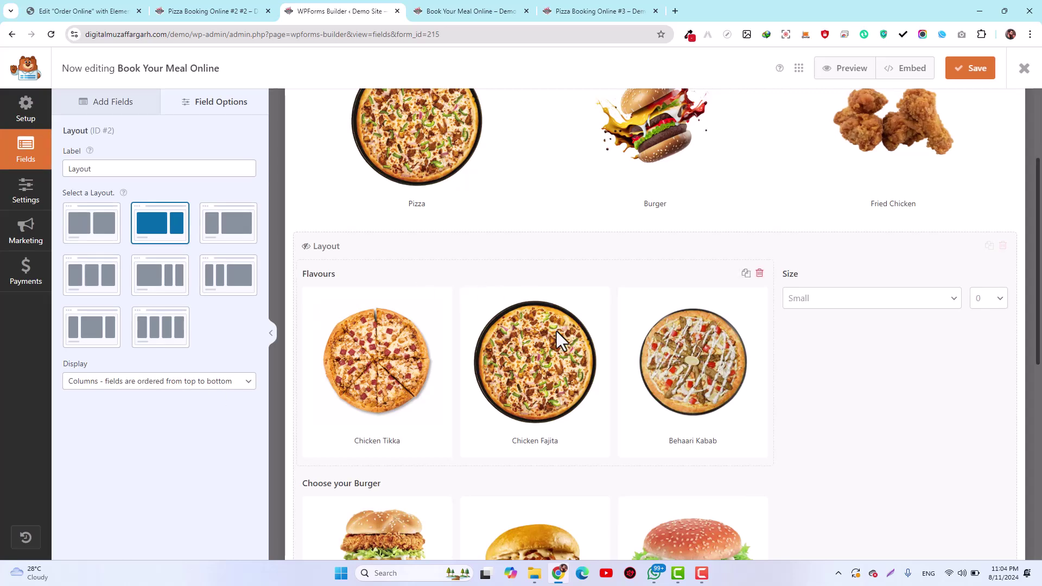
Compare the form preview with the Pizza Booking Online #3 page, choosing Pizza there to examine its fields
{"action": "left_click", "coordinate": [470, 6]}
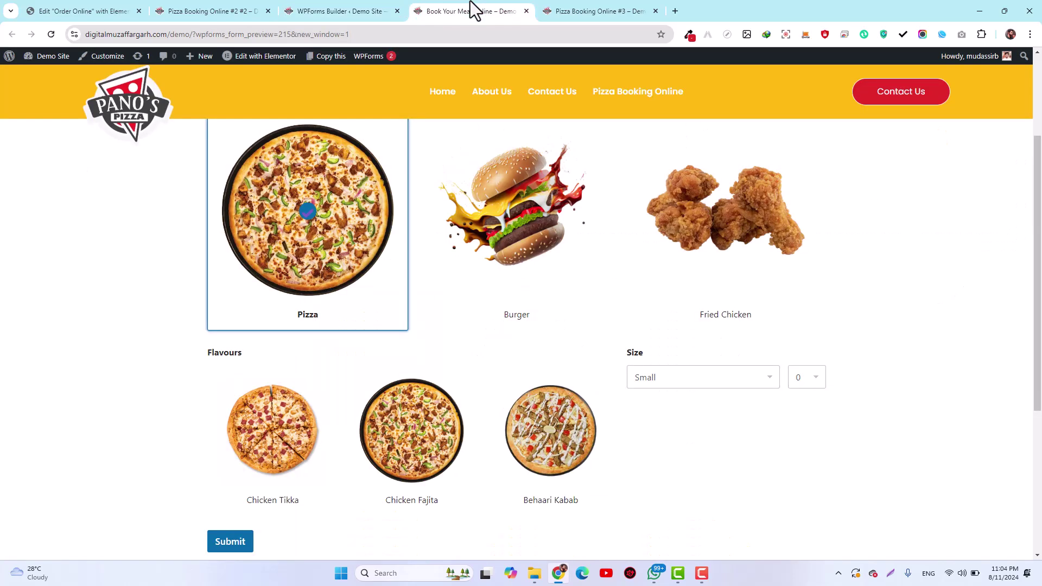
{"action": "scroll", "coordinate": [658, 263], "scroll_direction": "up", "scroll_amount": 5}
{"action": "left_click", "coordinate": [623, 10]}
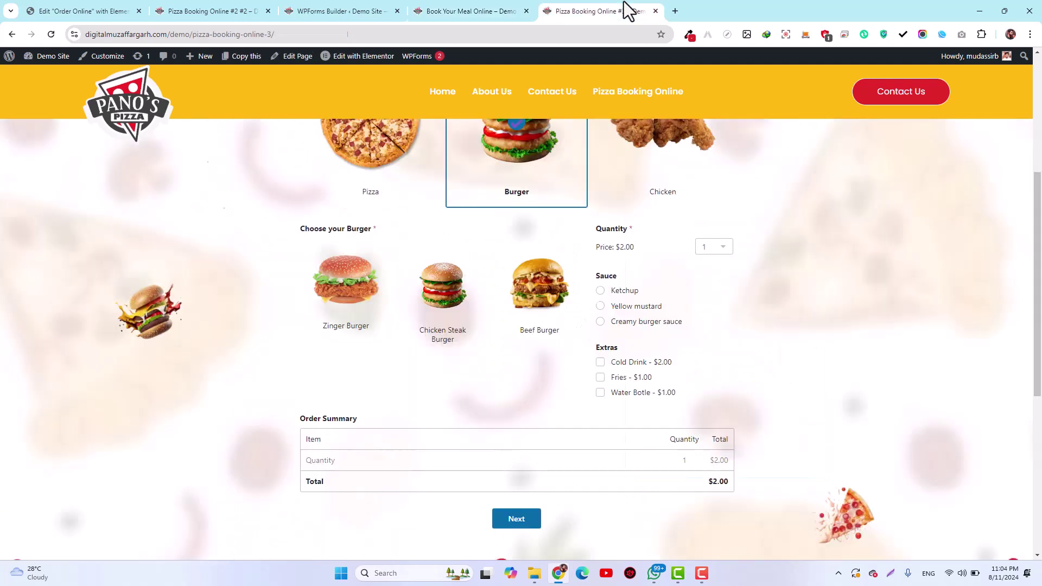
{"action": "scroll", "coordinate": [657, 262], "scroll_direction": "up", "scroll_amount": 2}
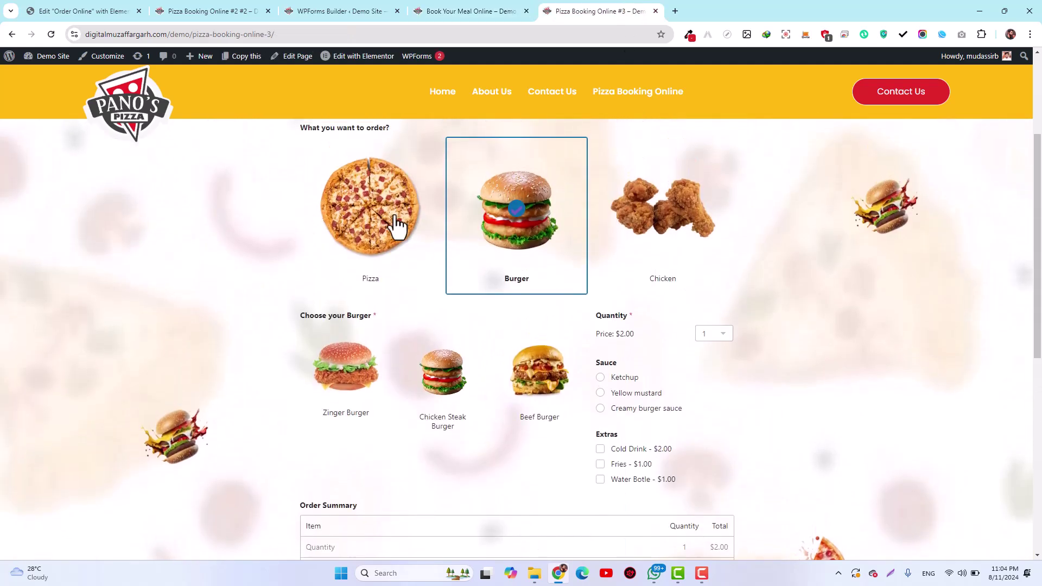
{"action": "left_click", "coordinate": [390, 222]}
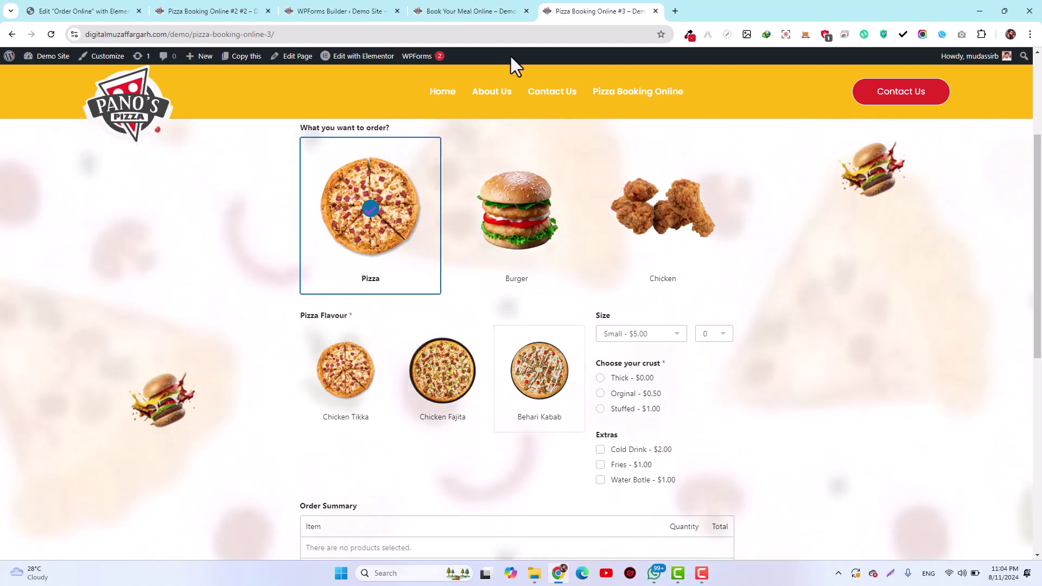
{"action": "left_click", "coordinate": [462, 10]}
{"action": "scroll", "coordinate": [654, 344], "scroll_direction": "down", "scroll_amount": 3}
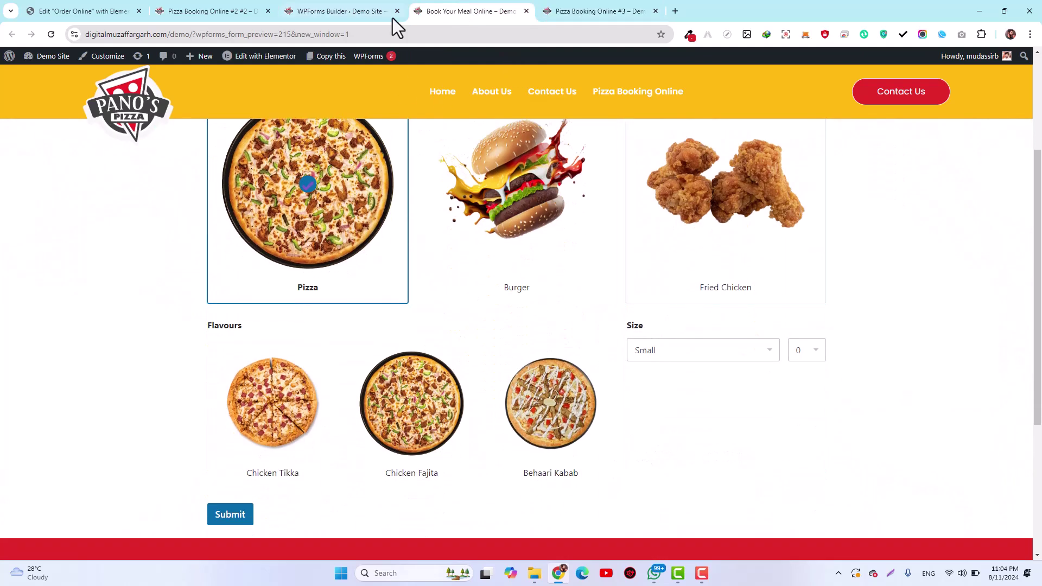
In the form builder, add a Multiple Items field below Size and label it "Choose Your Curst"
{"action": "left_click", "coordinate": [393, 18]}
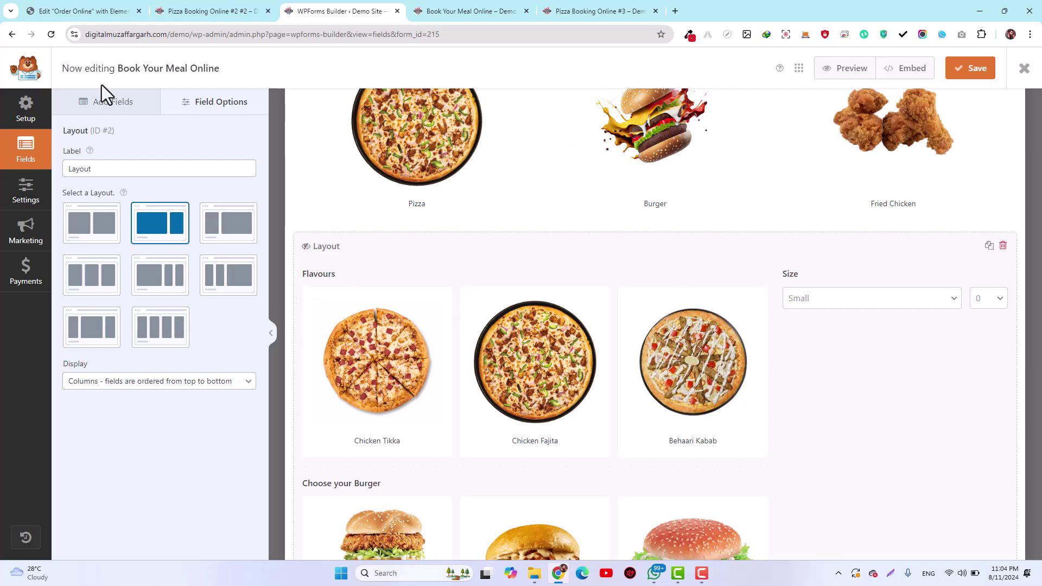
{"action": "left_click", "coordinate": [104, 107]}
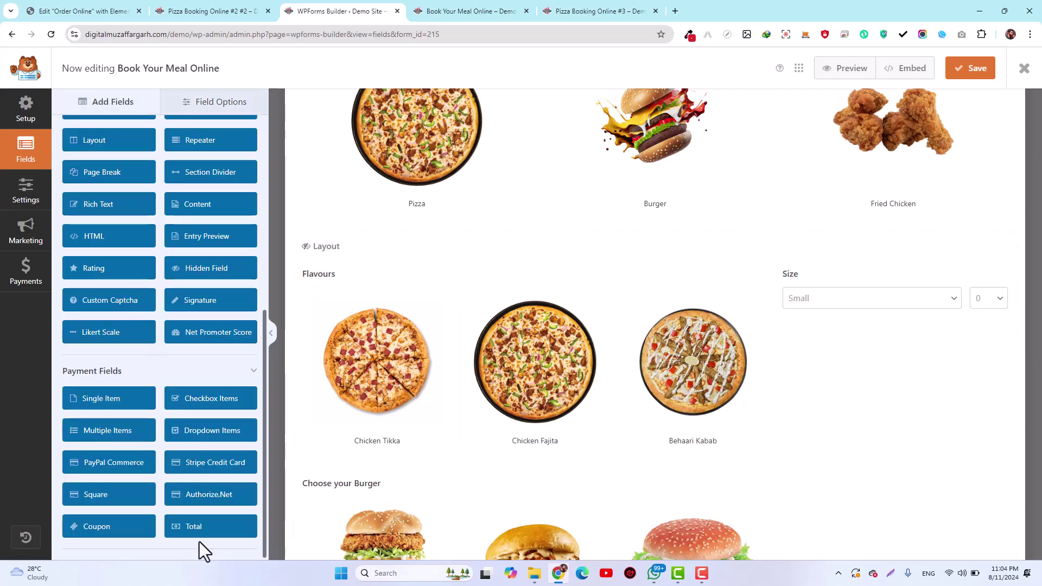
{"action": "left_click_drag", "start_coordinate": [103, 434], "coordinate": [842, 368]}
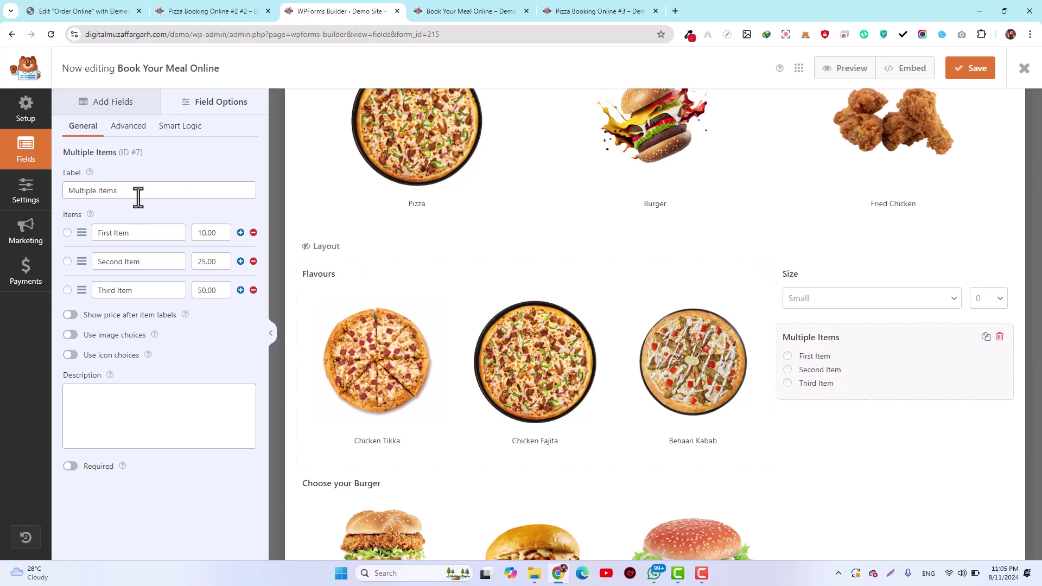
{"action": "triple_click", "coordinate": [137, 194]}
{"action": "type", "text": "Choose Your Curst"}
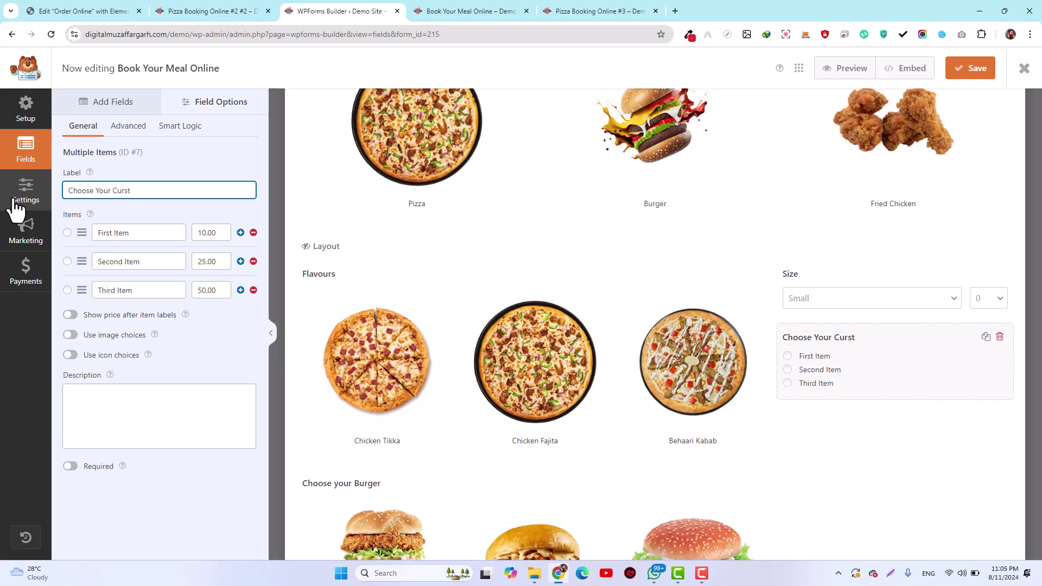
Name the crust field's items Thick, Normal and Stuffed, and show prices after the item labels
{"action": "triple_click", "coordinate": [130, 233]}
{"action": "type", "text": "Thick"}
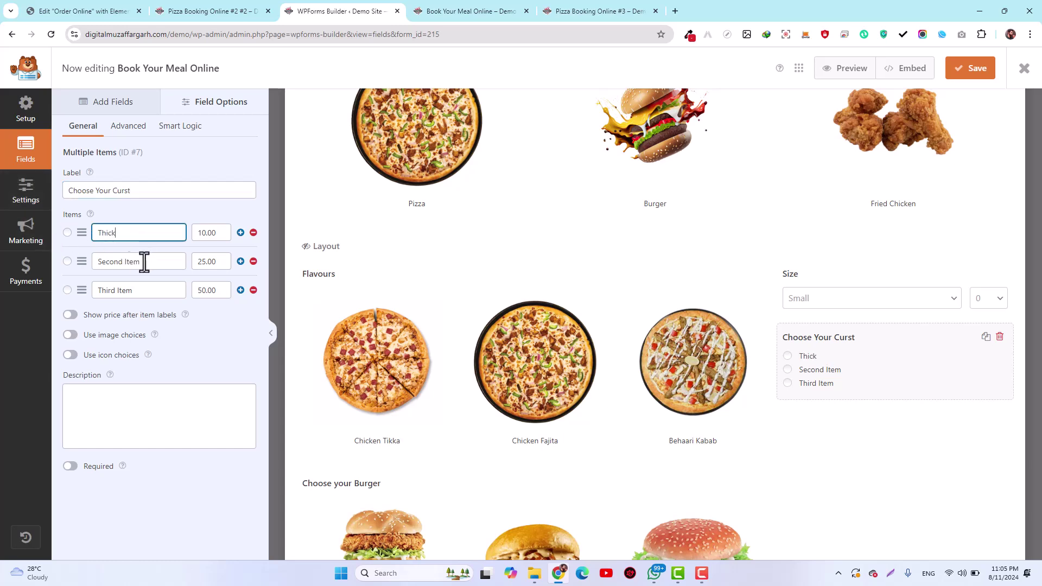
{"action": "triple_click", "coordinate": [142, 263]}
{"action": "type", "text": "Noram"}
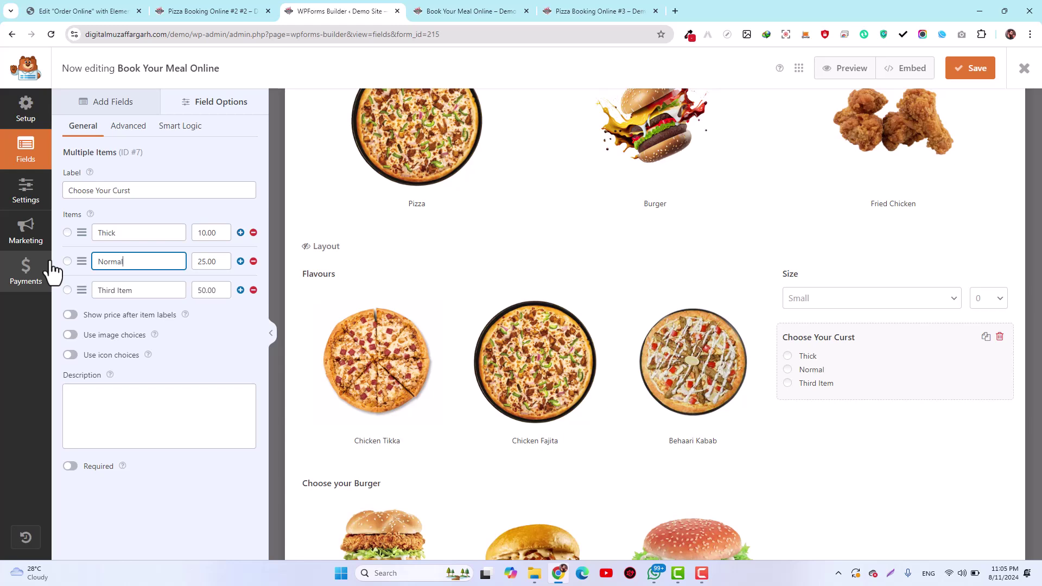
{"action": "triple_click", "coordinate": [114, 291]}
{"action": "type", "text": "Stuffed"}
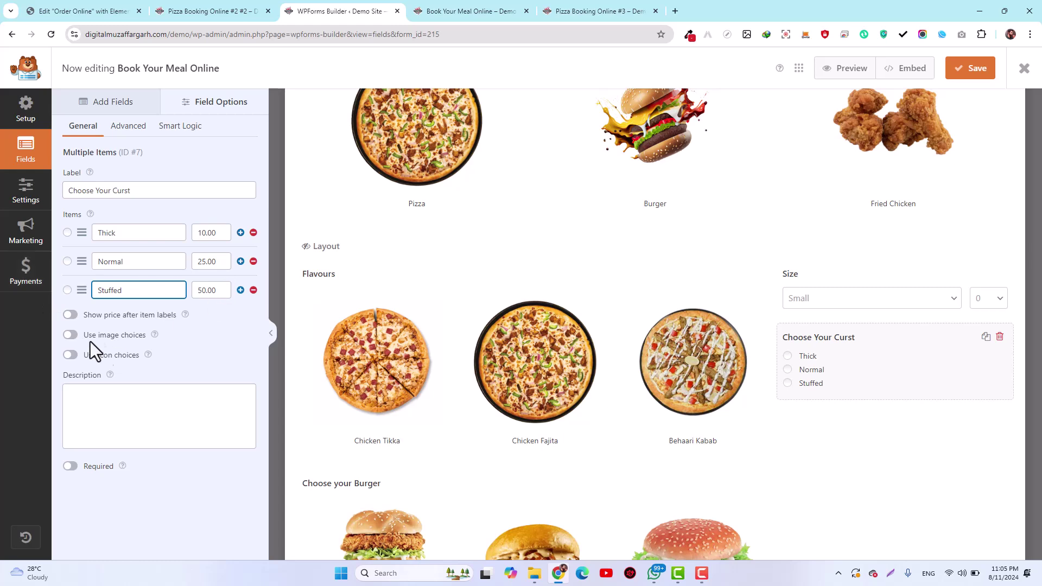
{"action": "left_click", "coordinate": [70, 315]}
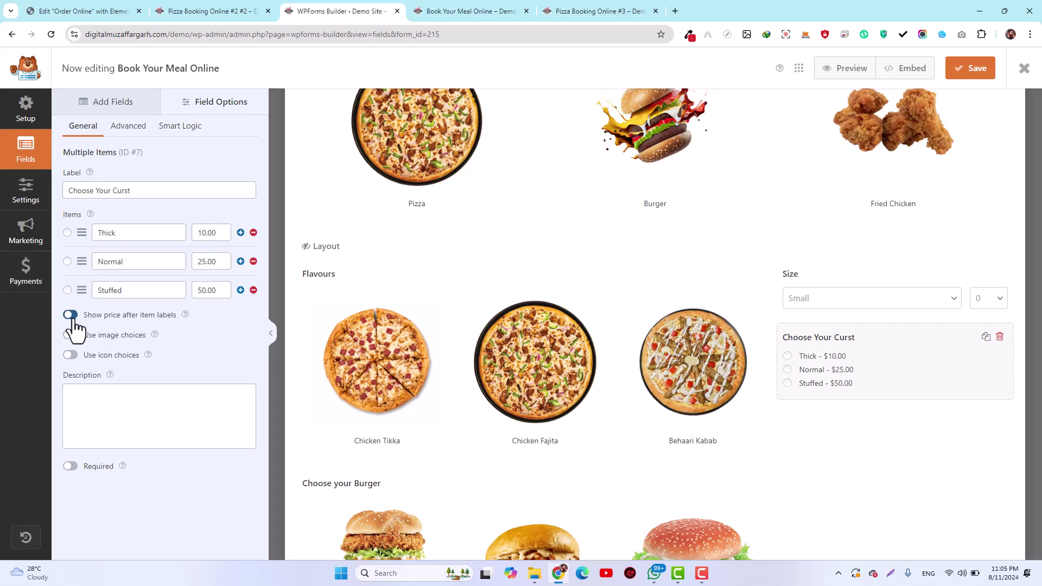
{"action": "left_click", "coordinate": [987, 338]}
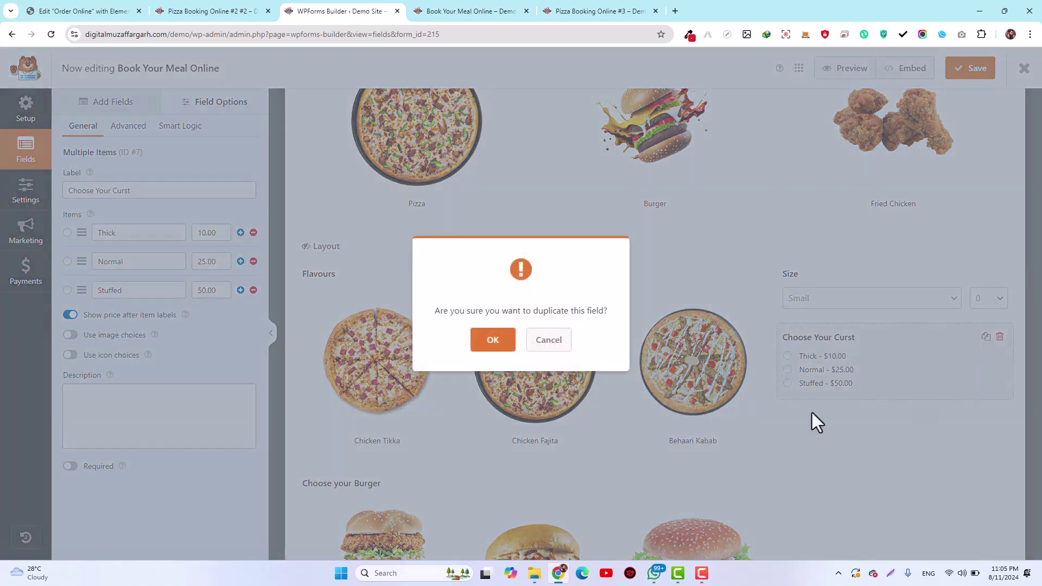
{"action": "left_click", "coordinate": [491, 340]}
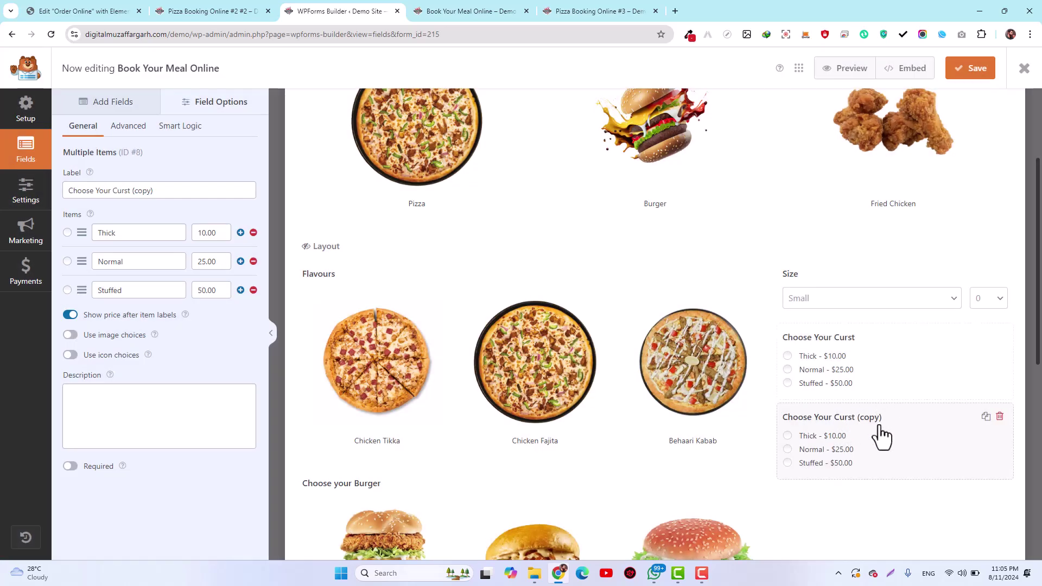
{"action": "left_click", "coordinate": [140, 191]}
{"action": "key", "text": "ctrl+a"}
{"action": "type", "text": "Ex"}
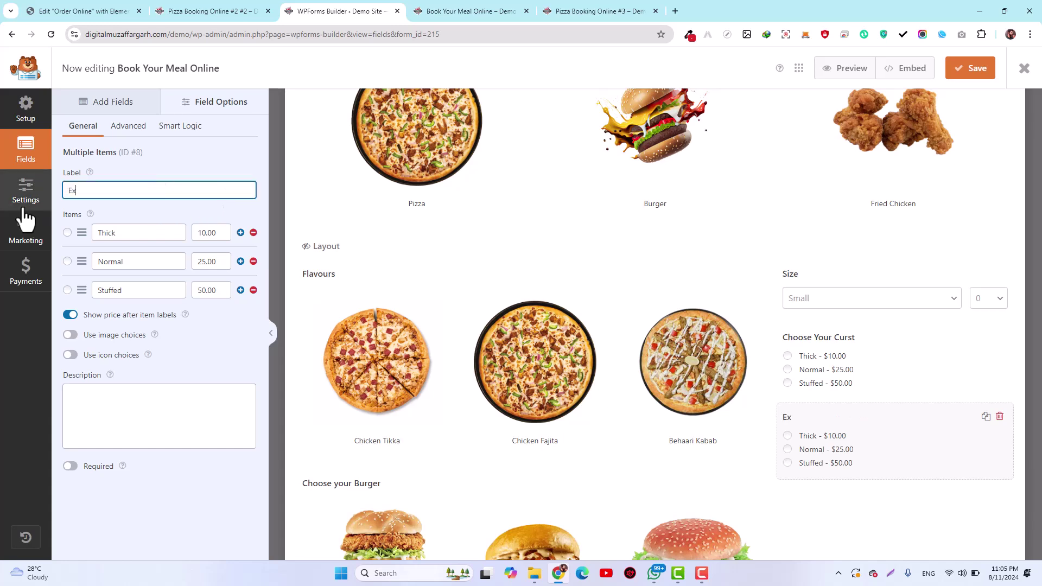
{"action": "double_click", "coordinate": [107, 233]}
{"action": "type", "text": "Bottle"}
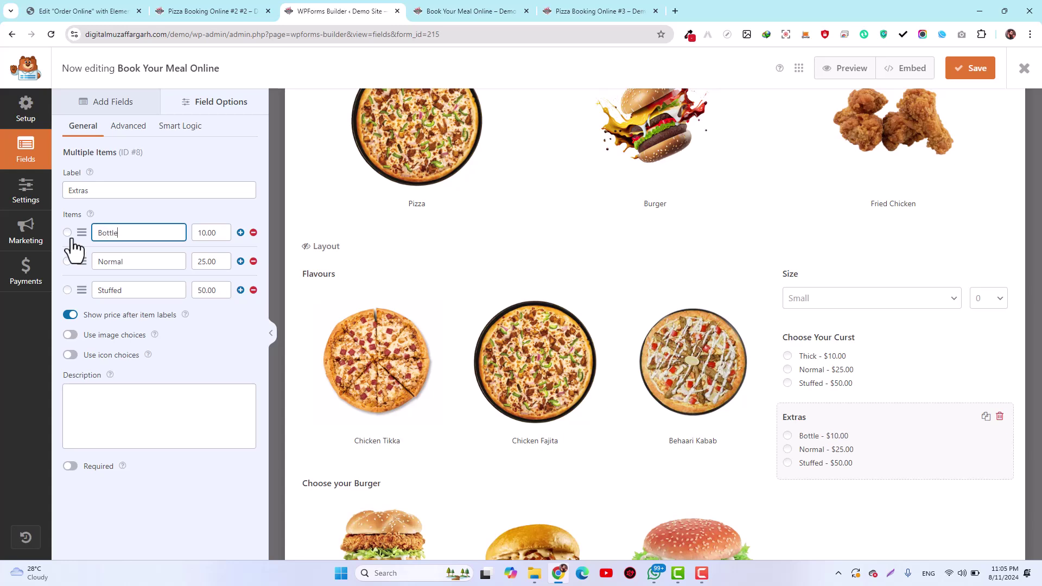
{"action": "double_click", "coordinate": [96, 262]}
{"action": "type", "text": "Fires"}
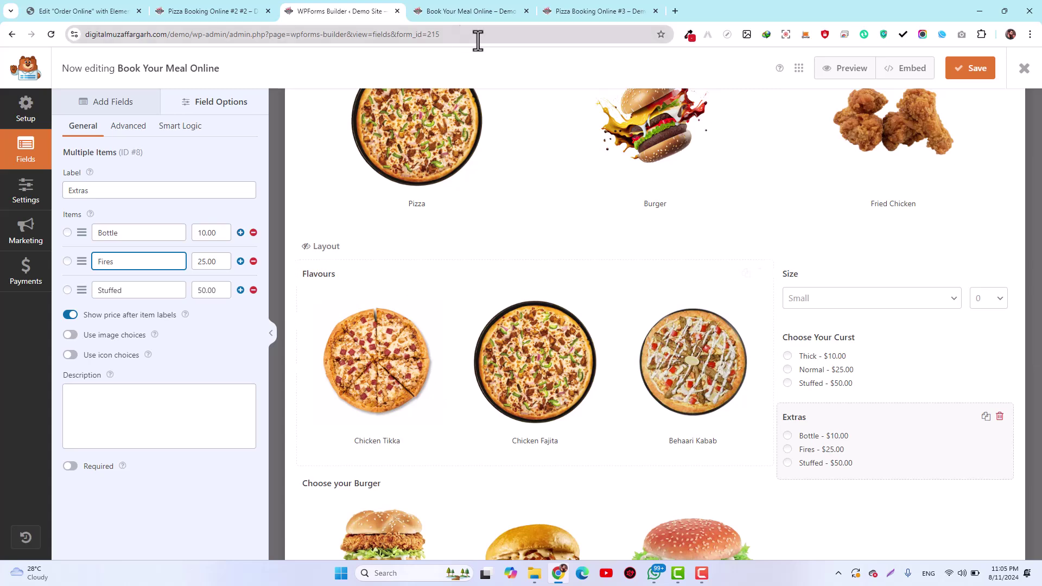
{"action": "left_click", "coordinate": [1000, 418]}
{"action": "left_click", "coordinate": [491, 336]}
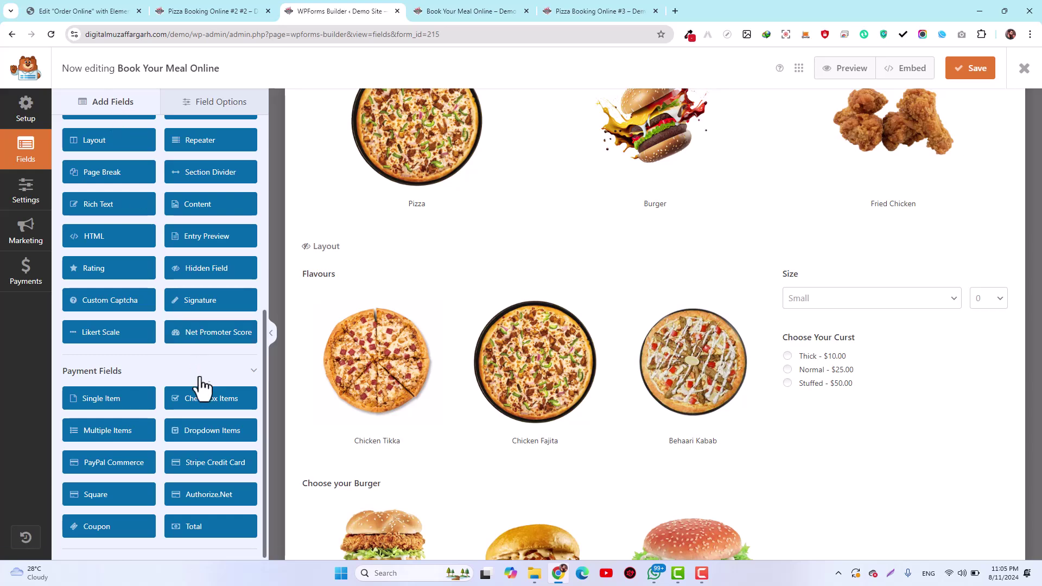
Add a Checkbox Items field below the crust field and label it "Extra"
{"action": "left_click_drag", "start_coordinate": [196, 401], "coordinate": [860, 417]}
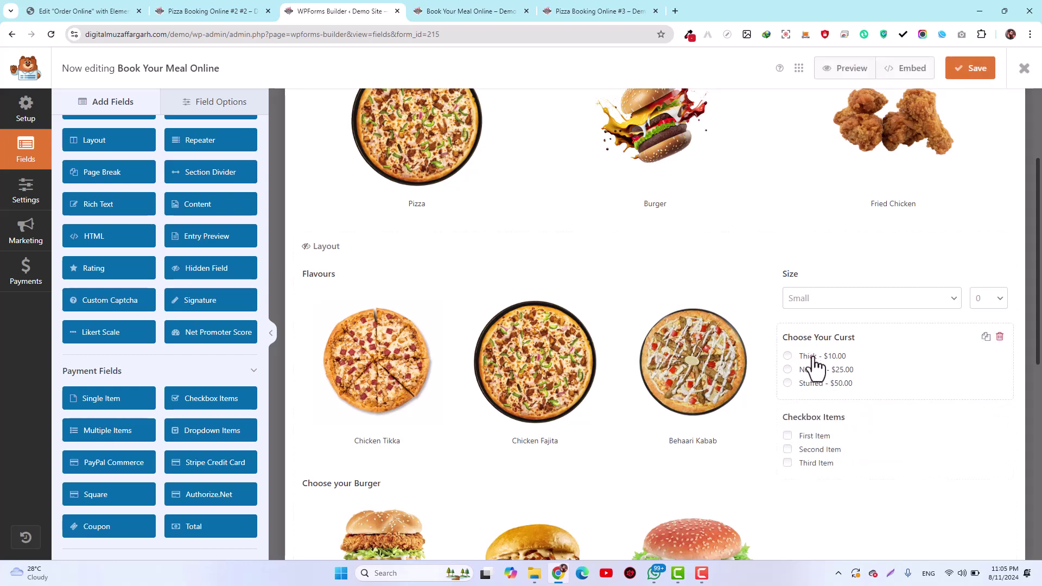
{"action": "left_click", "coordinate": [816, 458]}
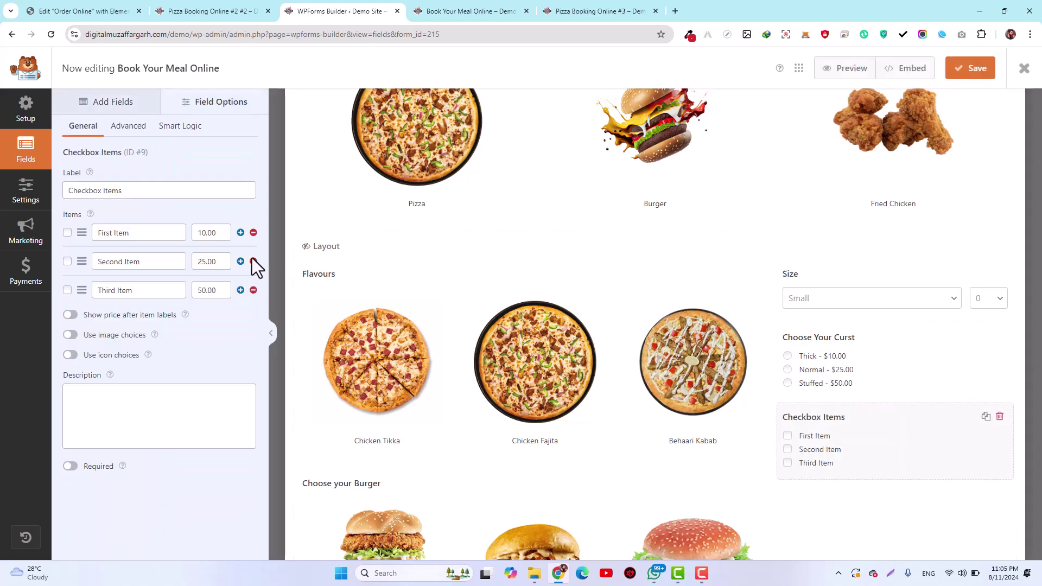
{"action": "left_click_drag", "start_coordinate": [139, 192], "coordinate": [6, 200]}
{"action": "type", "text": "Extra"}
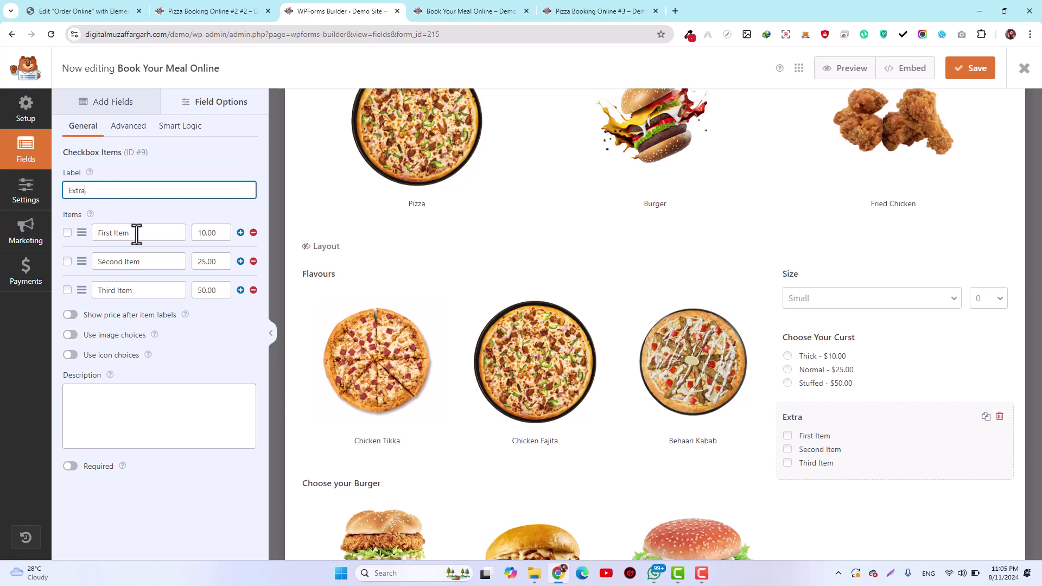
Name the Extra field's items Bottle, Fries and Water Bottle, and show prices after the item labels
{"action": "left_click_drag", "start_coordinate": [135, 233], "coordinate": [42, 238]}
{"action": "type", "text": "Bot"}
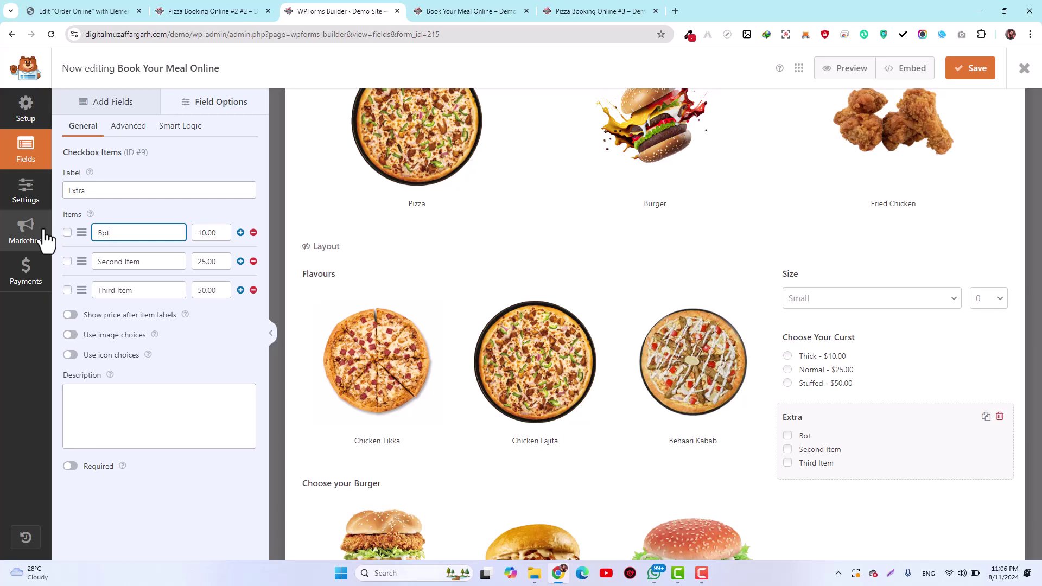
{"action": "left_click_drag", "start_coordinate": [154, 263], "coordinate": [23, 272]}
{"action": "type", "text": "Fries"}
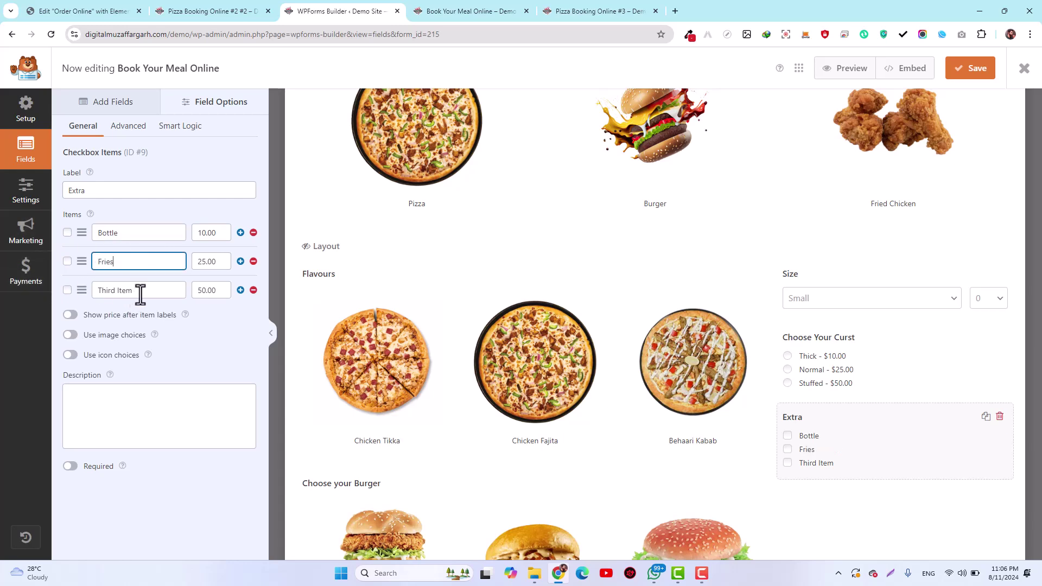
{"action": "left_click_drag", "start_coordinate": [139, 291], "coordinate": [59, 298]}
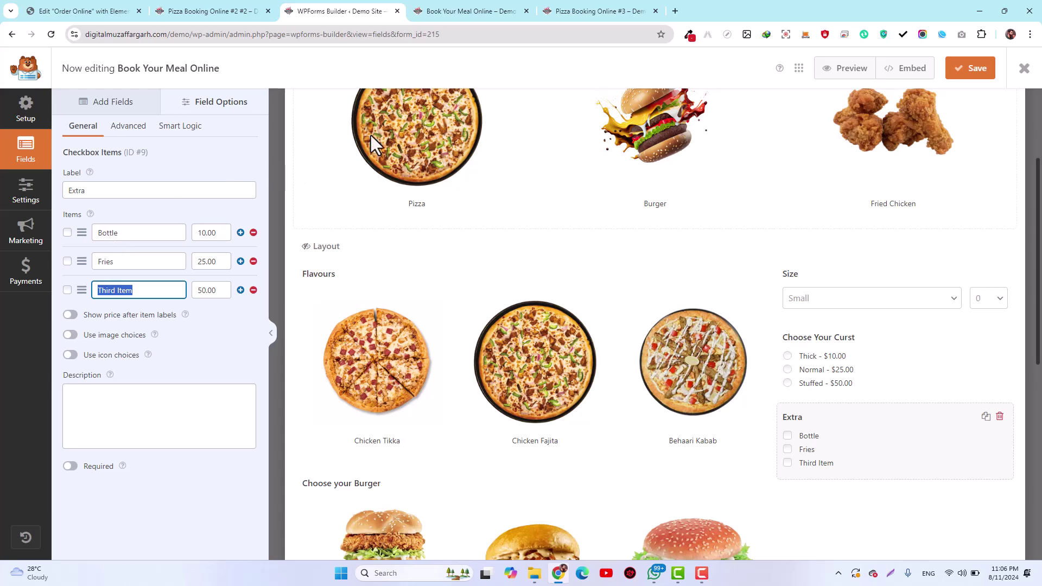
{"action": "left_click", "coordinate": [467, 11]}
{"action": "left_click", "coordinate": [559, 9]}
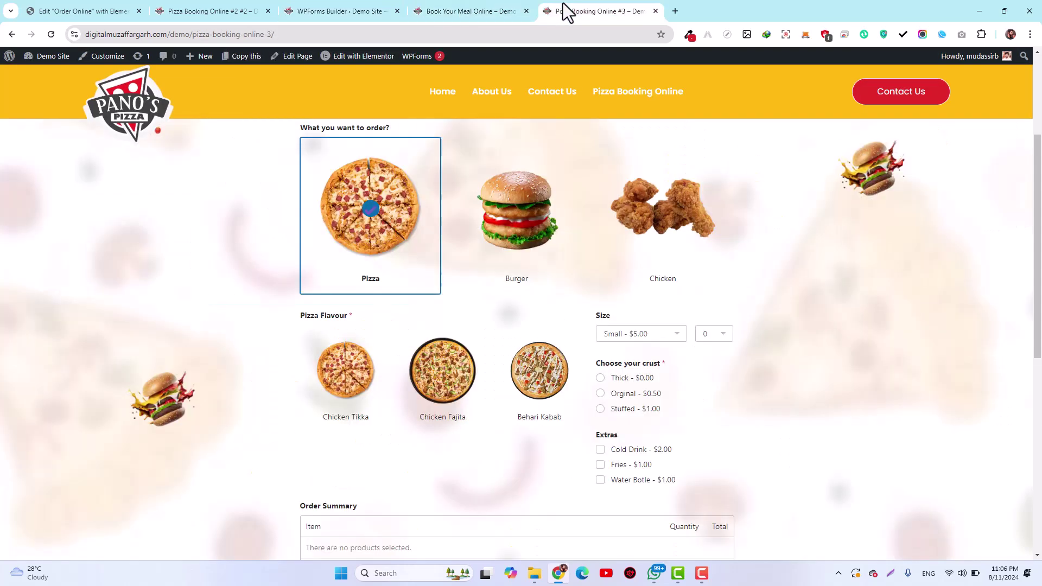
{"action": "left_click", "coordinate": [336, 10]}
{"action": "type", "text": "Water Botle"}
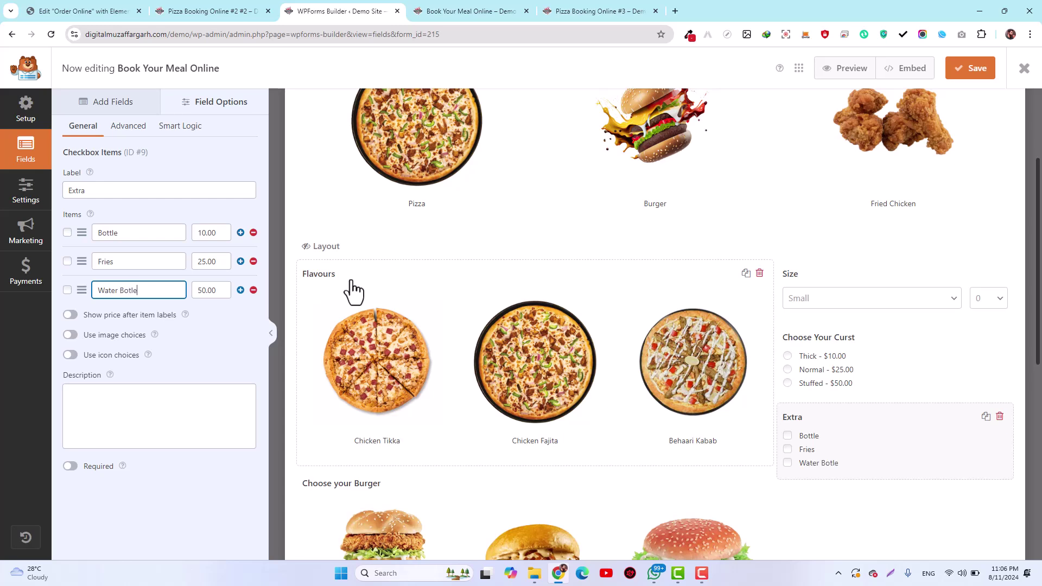
{"action": "left_click", "coordinate": [112, 235]}
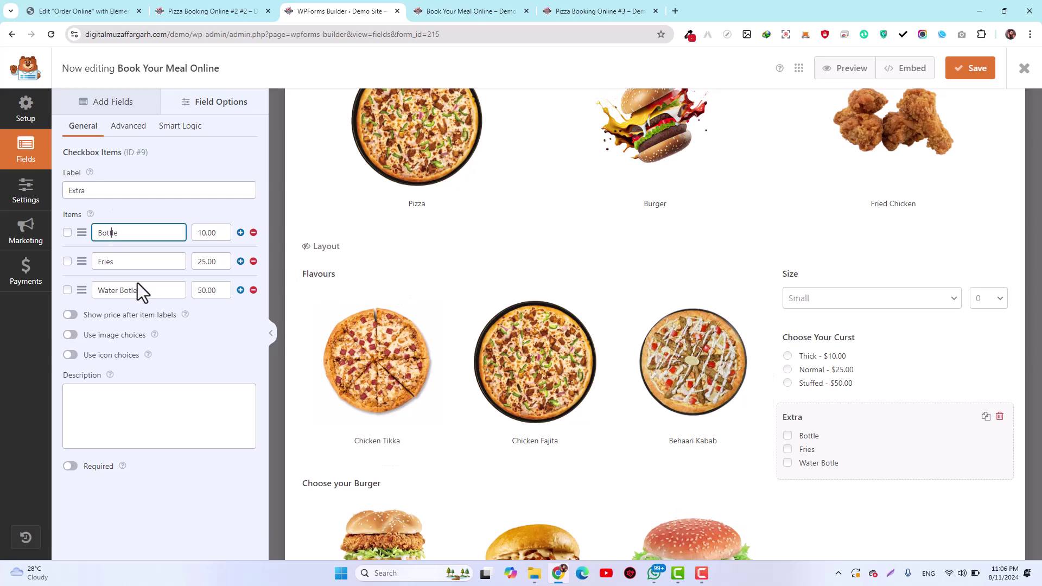
{"action": "left_click", "coordinate": [131, 291]}
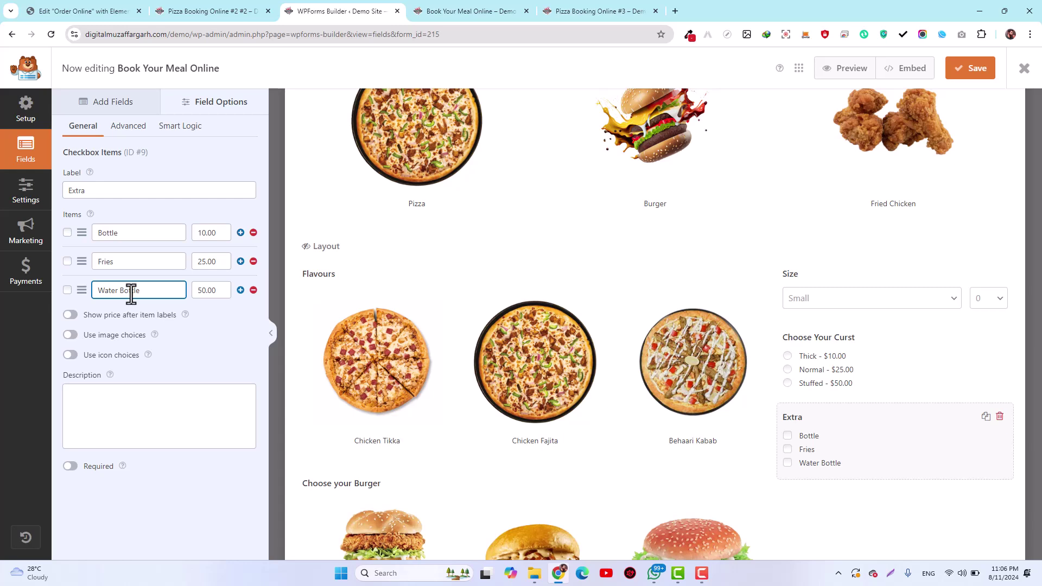
{"action": "left_click", "coordinate": [70, 315]}
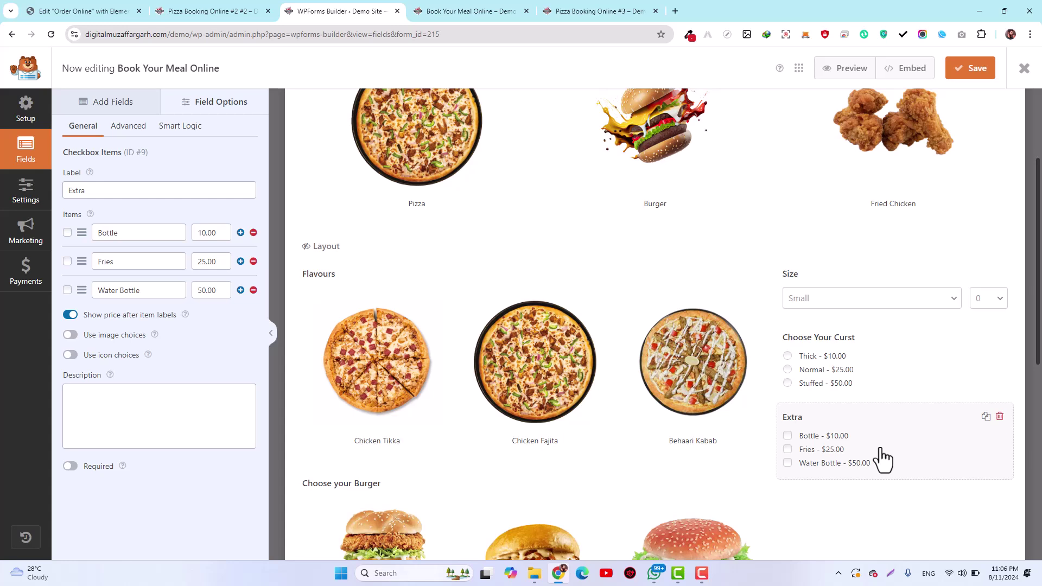
Enable conditional logic on the Size dropdown and base its Show rule on the Choose your Meal field
{"action": "left_click", "coordinate": [853, 279]}
{"action": "left_click", "coordinate": [860, 353]}
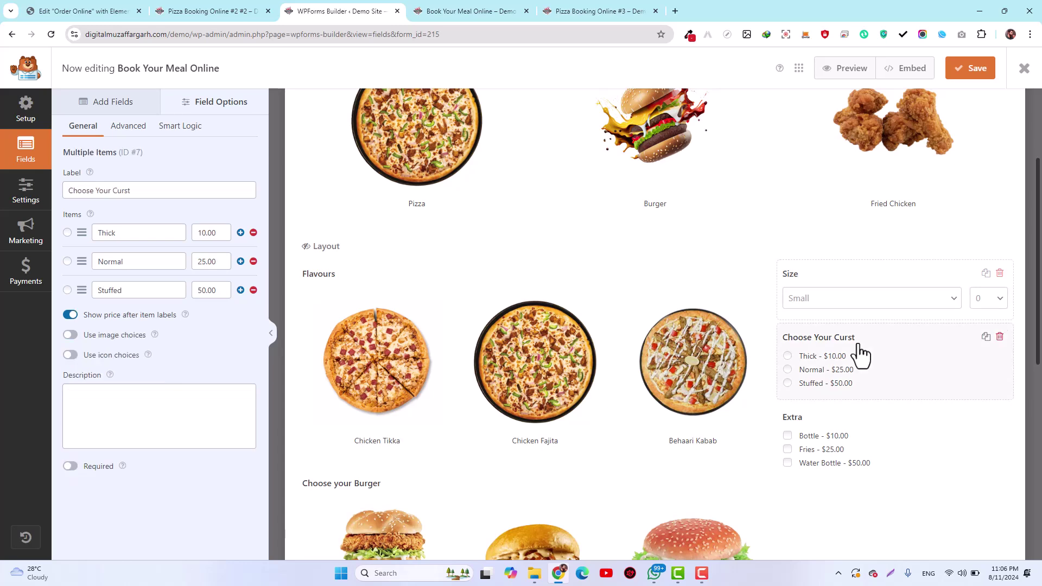
{"action": "left_click", "coordinate": [850, 279]}
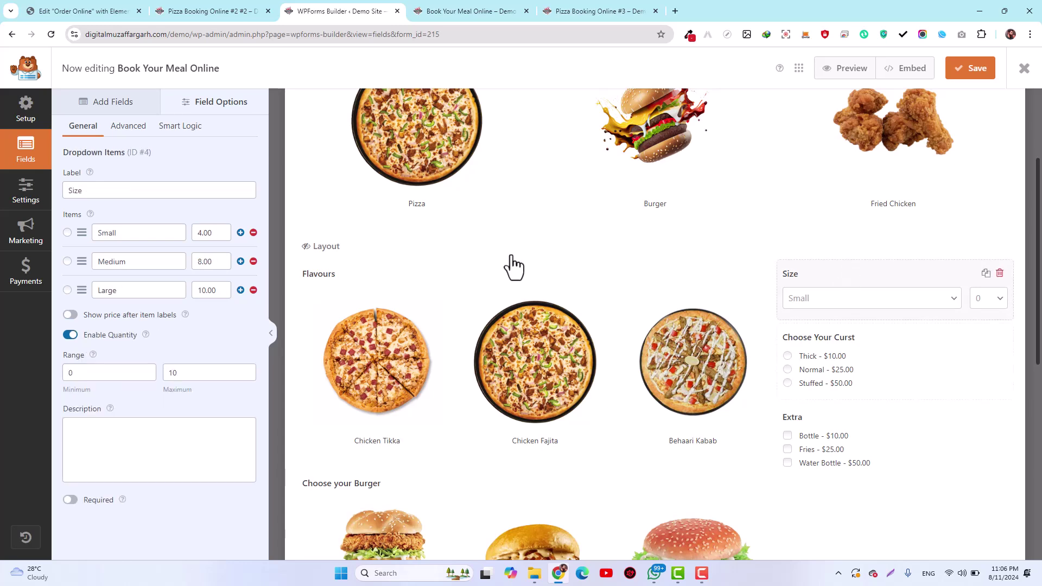
{"action": "left_click", "coordinate": [181, 127]}
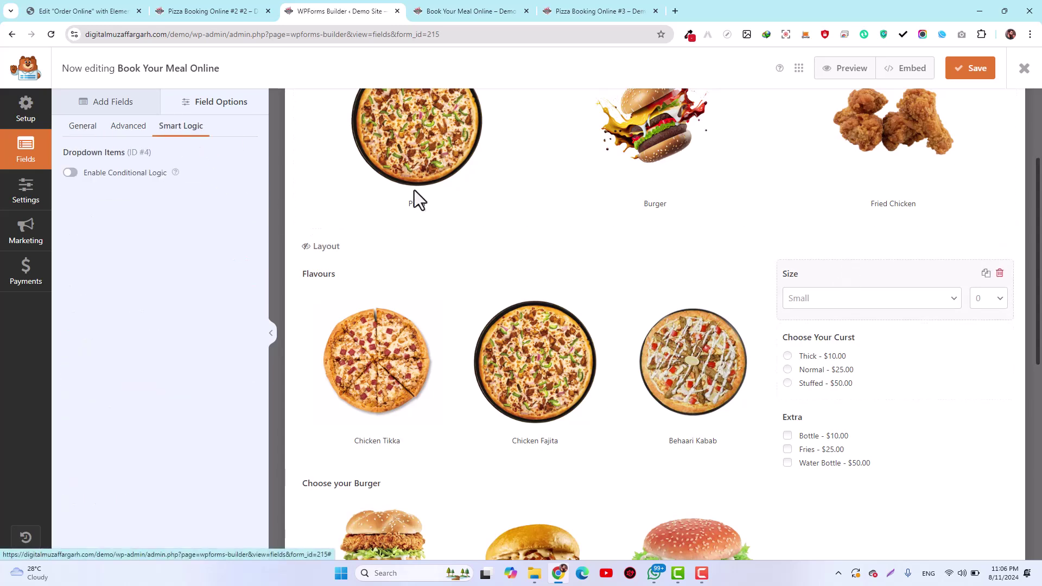
{"action": "left_click", "coordinate": [96, 173]}
{"action": "left_click", "coordinate": [97, 227]}
{"action": "left_click", "coordinate": [95, 249]}
{"action": "left_click", "coordinate": [185, 225]}
{"action": "left_click", "coordinate": [186, 242]}
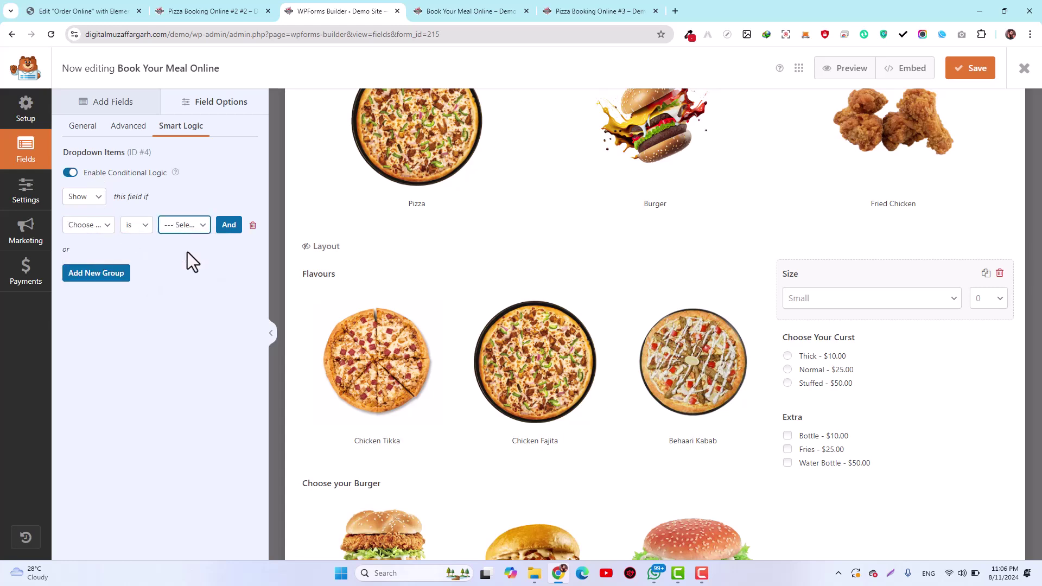
Enable conditional logic on the crust field to show it if Choose your Meal is Pizza
{"action": "left_click", "coordinate": [849, 372]}
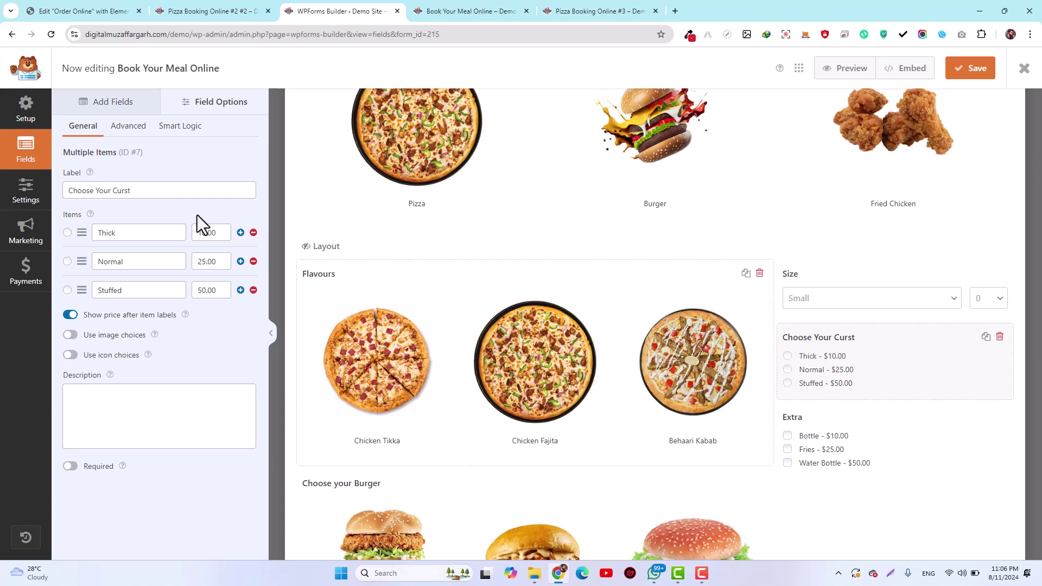
{"action": "left_click", "coordinate": [184, 127]}
{"action": "left_click", "coordinate": [118, 174]}
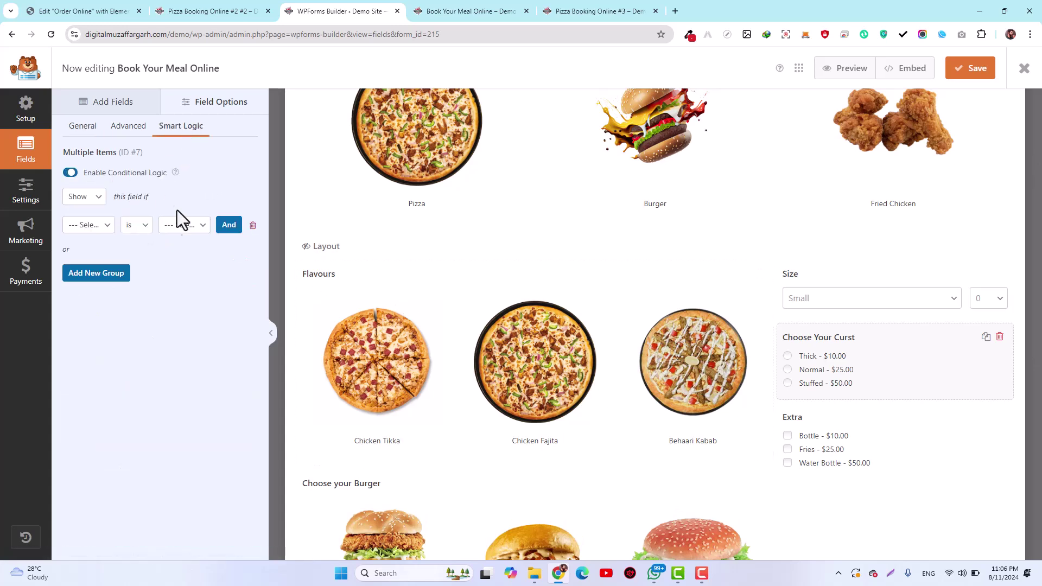
{"action": "left_click", "coordinate": [83, 197]}
{"action": "left_click", "coordinate": [76, 208]}
{"action": "left_click", "coordinate": [106, 225]}
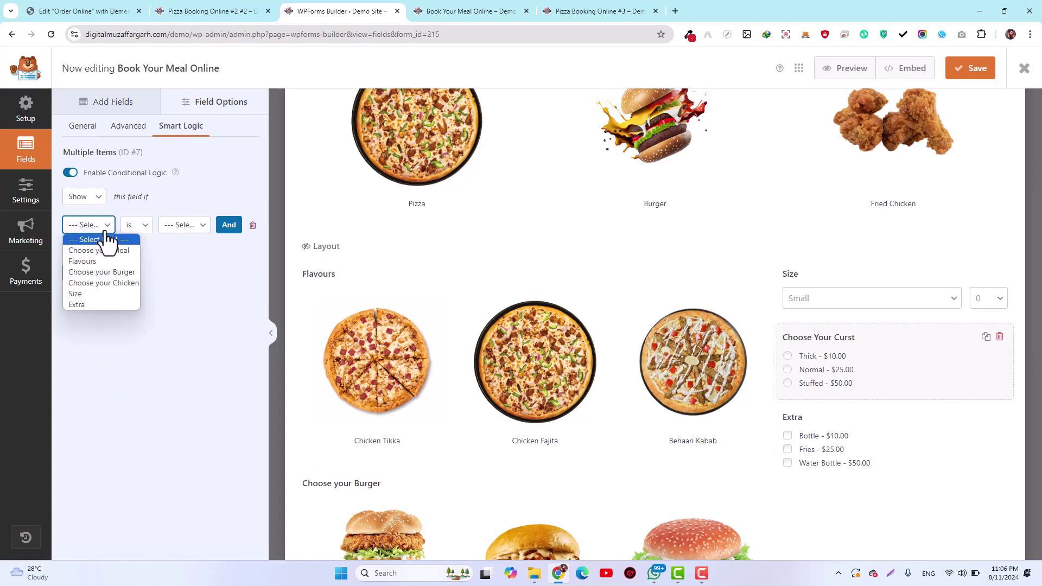
{"action": "left_click", "coordinate": [103, 249]}
{"action": "left_click", "coordinate": [181, 225]}
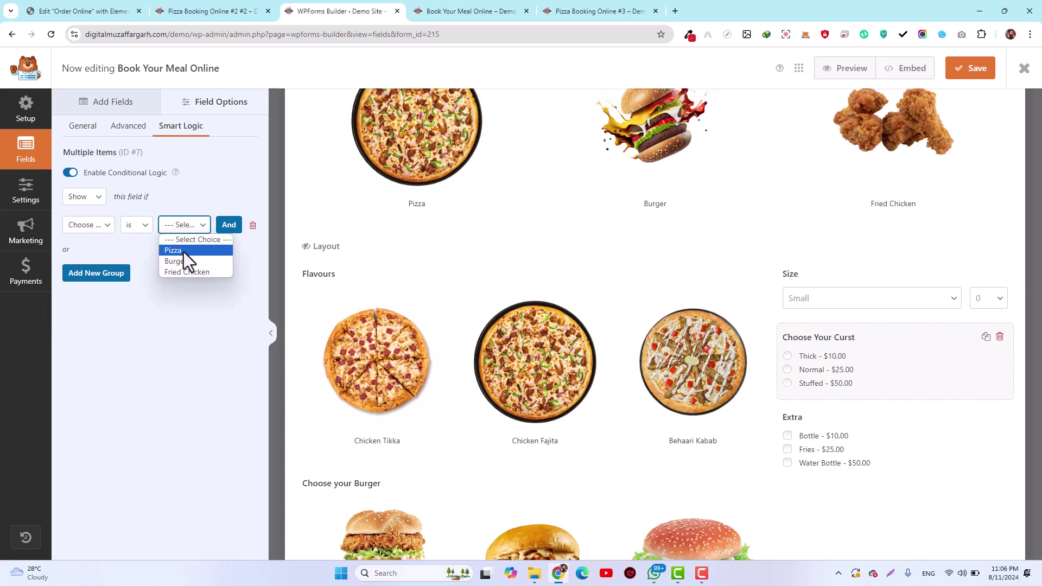
{"action": "left_click", "coordinate": [184, 250]}
Save the form and reload its preview to check the conditional fields
{"action": "left_click", "coordinate": [972, 69]}
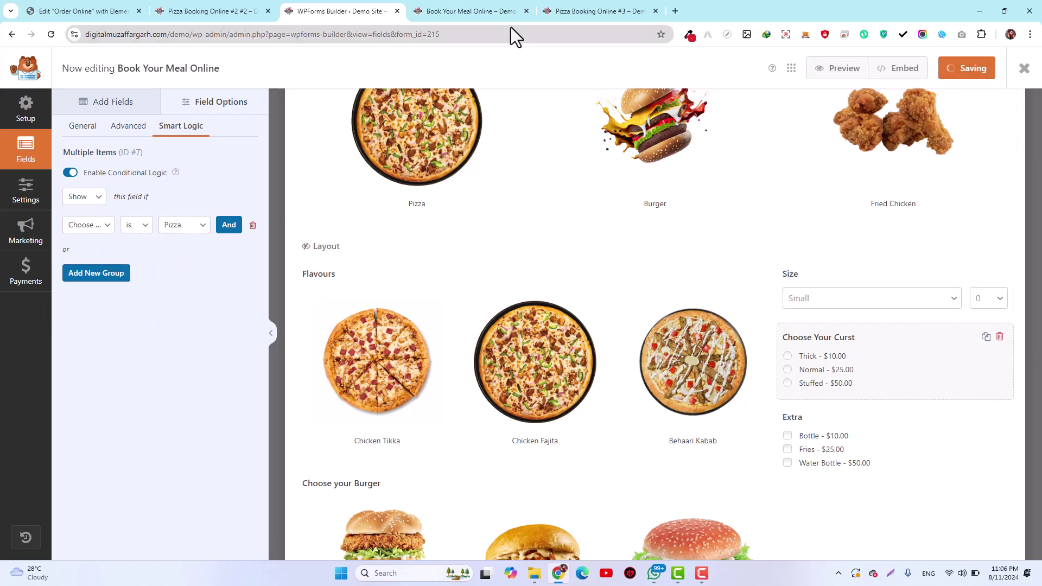
{"action": "left_click", "coordinate": [463, 9]}
{"action": "left_click", "coordinate": [51, 34]}
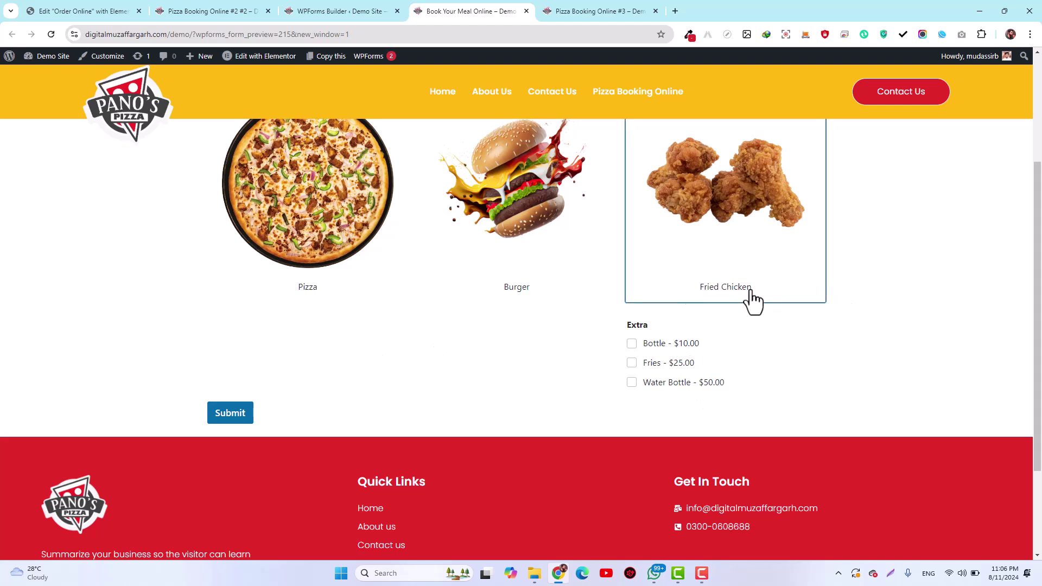
Compare the fields shown for Pizza and Burger in the preview with the reference order page's Burger and Chicken fields
{"action": "left_click", "coordinate": [347, 218]}
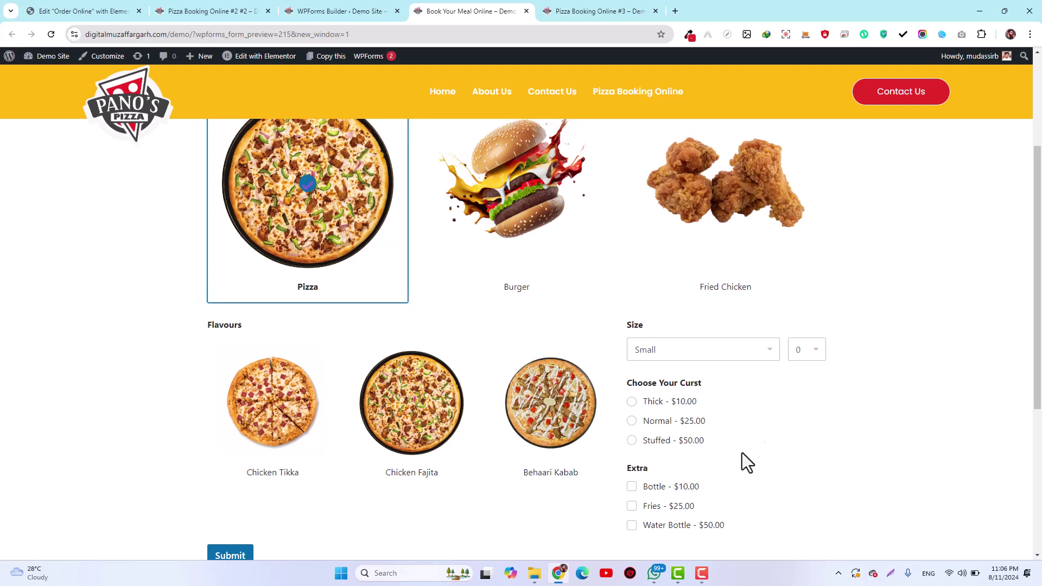
{"action": "left_click", "coordinate": [543, 203]}
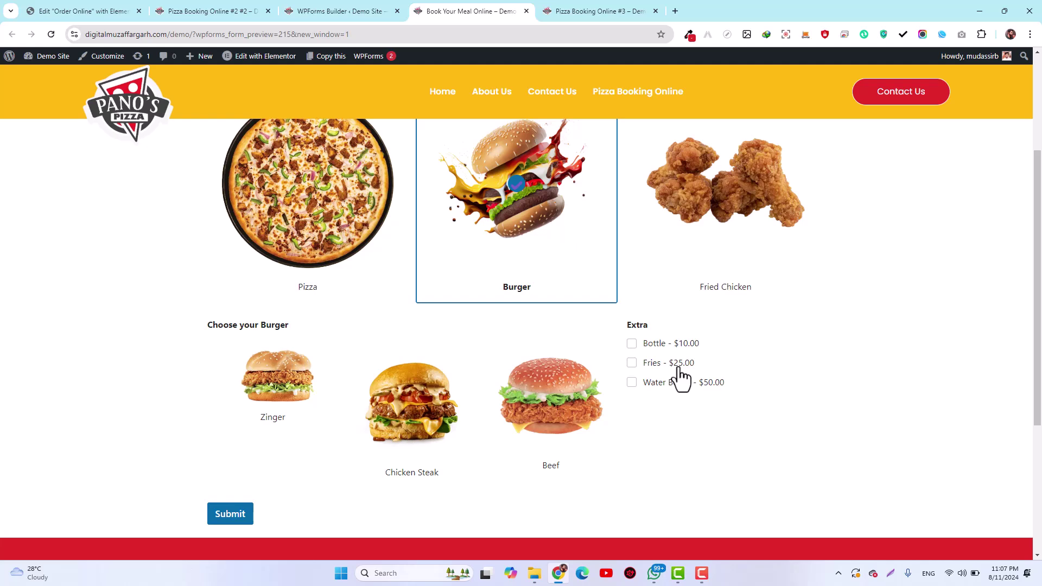
{"action": "left_click", "coordinate": [603, 11]}
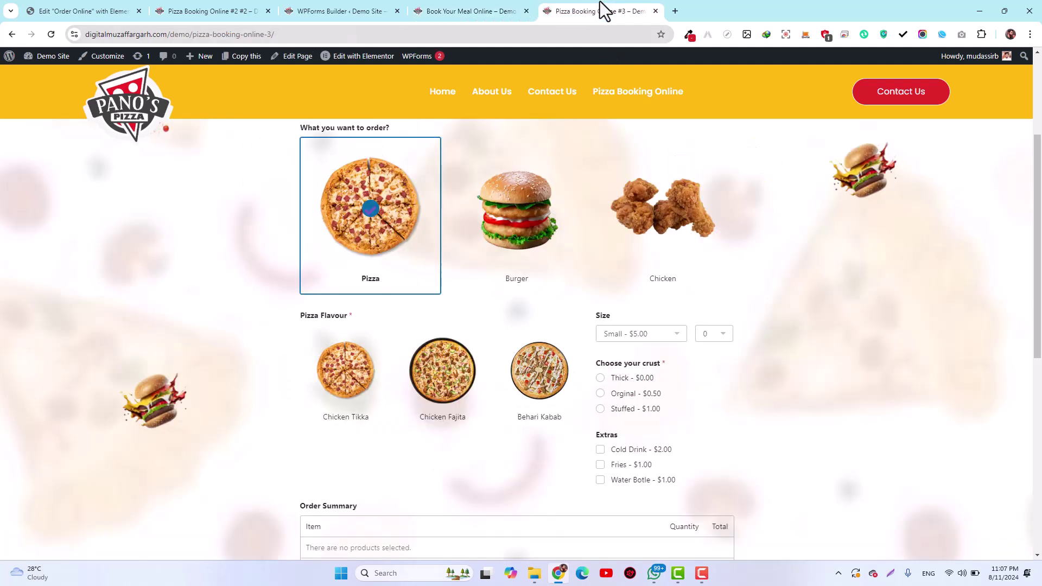
{"action": "left_click", "coordinate": [526, 267]}
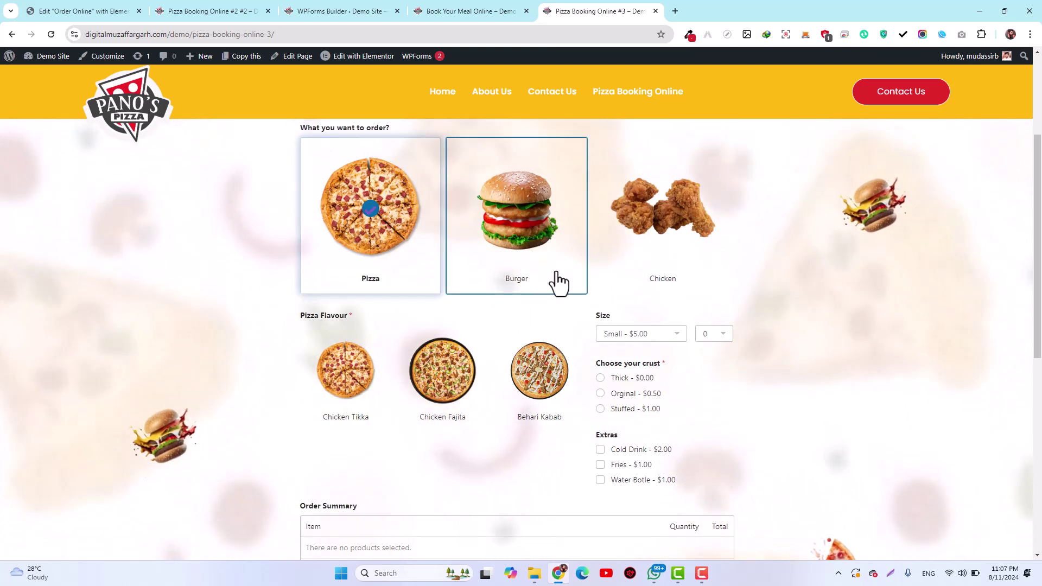
{"action": "scroll", "coordinate": [704, 449], "scroll_direction": "down", "scroll_amount": 2}
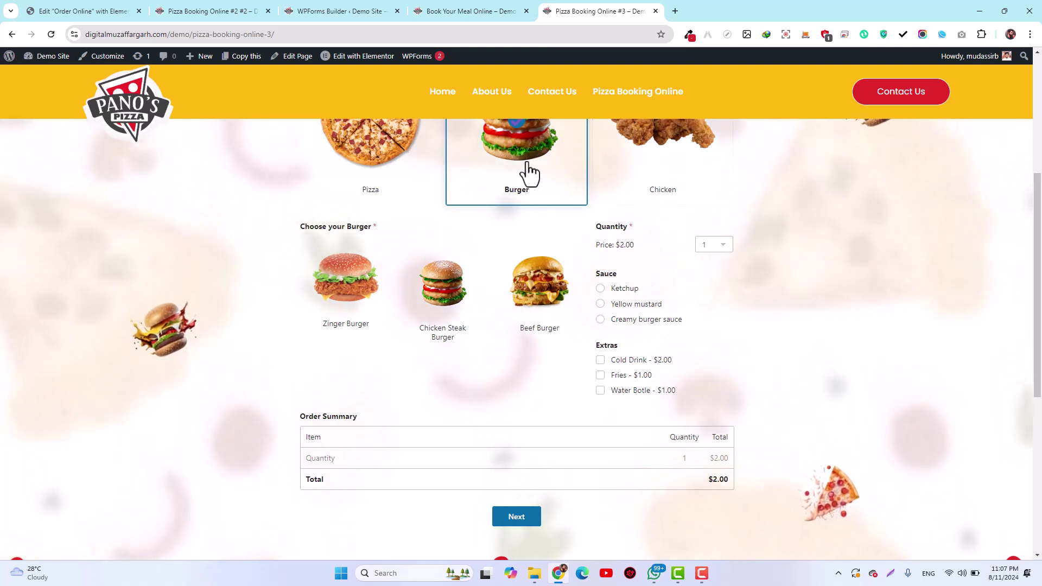
{"action": "left_click", "coordinate": [640, 163]}
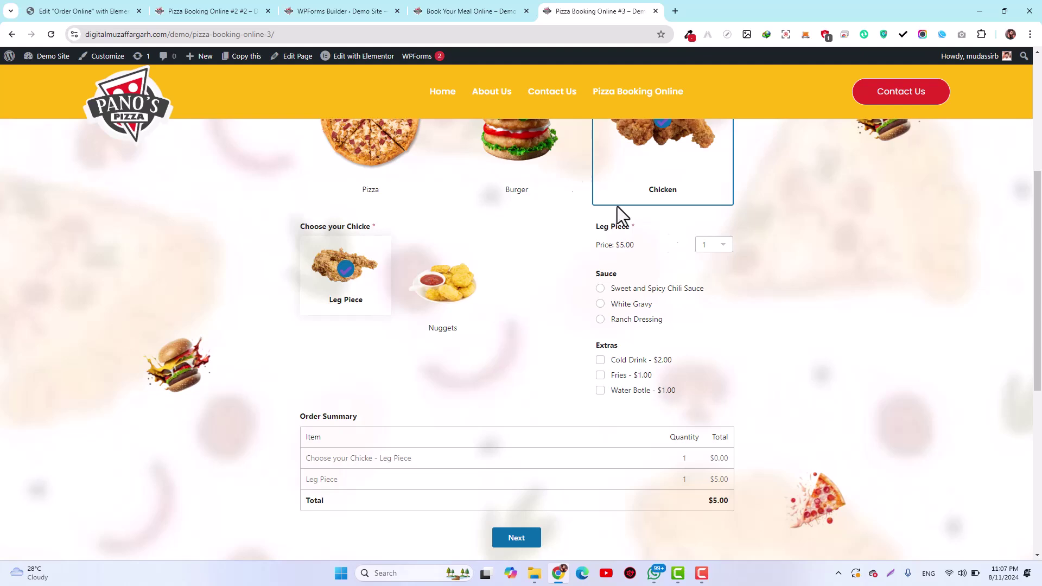
{"action": "left_click", "coordinate": [453, 11]}
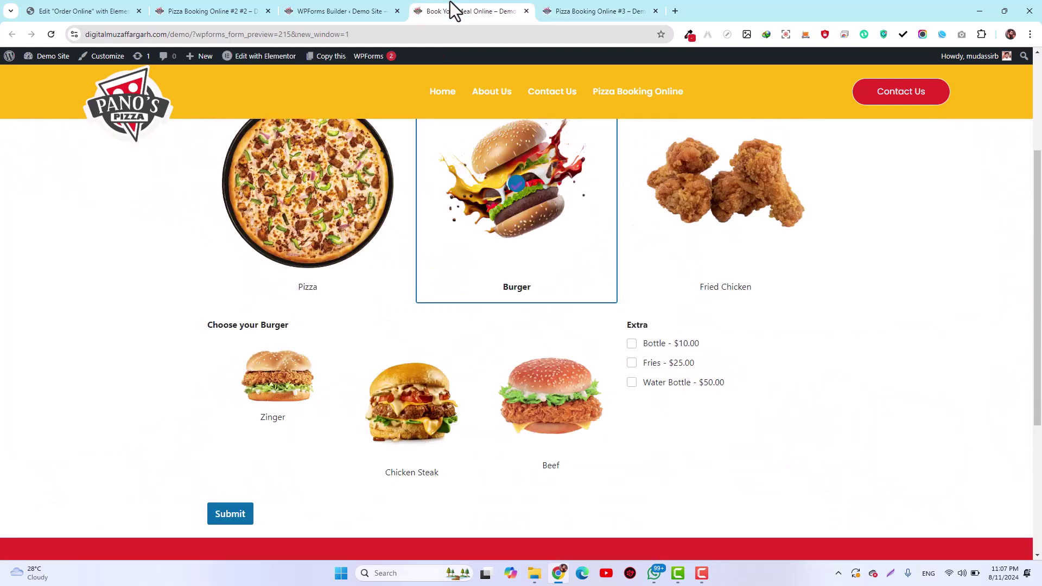
Check which fields the reference order page shows for Burger against those in the form preview
{"action": "left_click", "coordinate": [348, 10]}
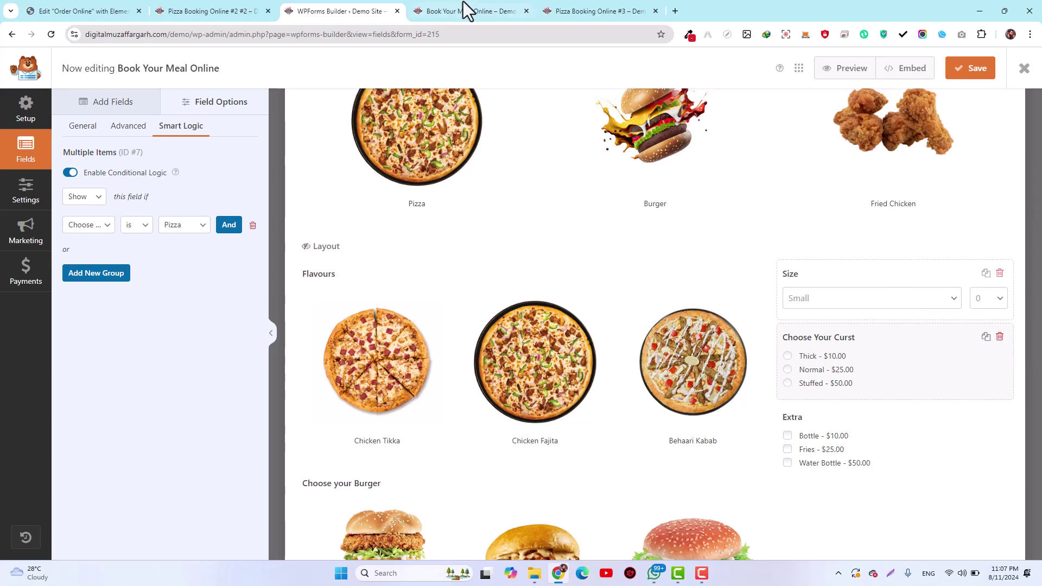
{"action": "left_click", "coordinate": [450, 8]}
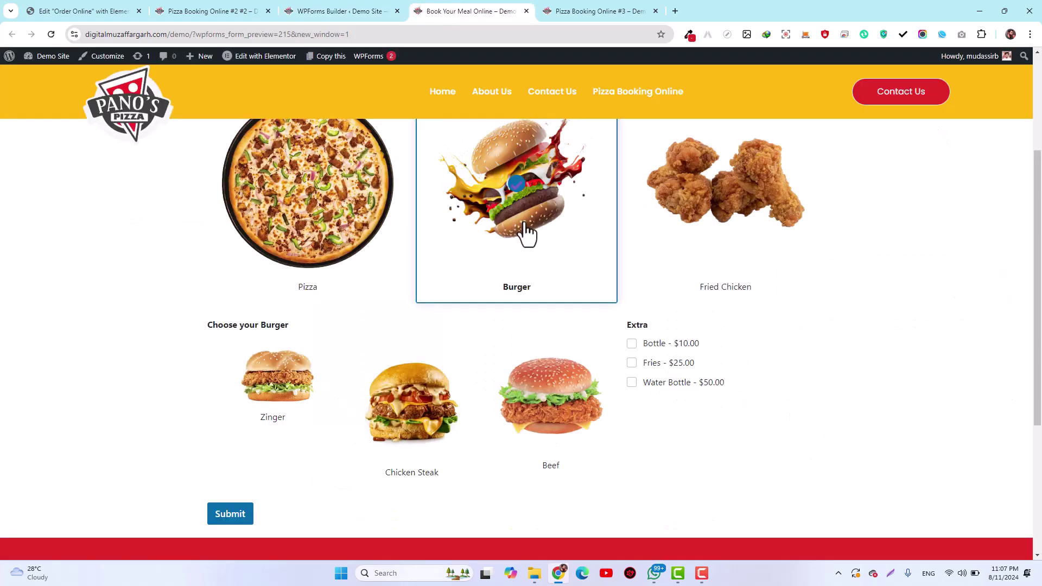
{"action": "left_click", "coordinate": [597, 11]}
{"action": "left_click", "coordinate": [530, 168]}
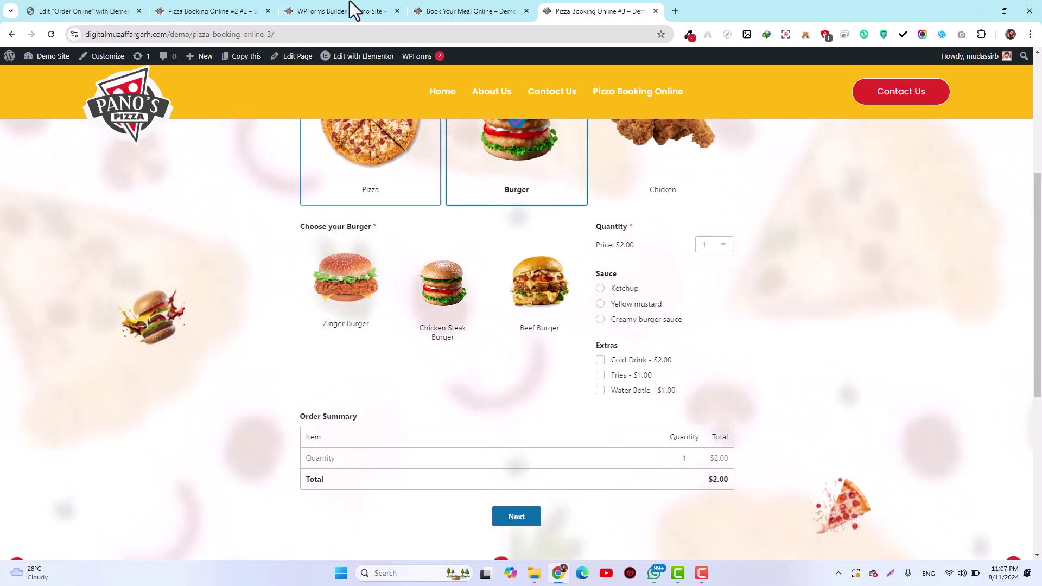
{"action": "left_click", "coordinate": [349, 2]}
{"action": "left_click", "coordinate": [605, 10]}
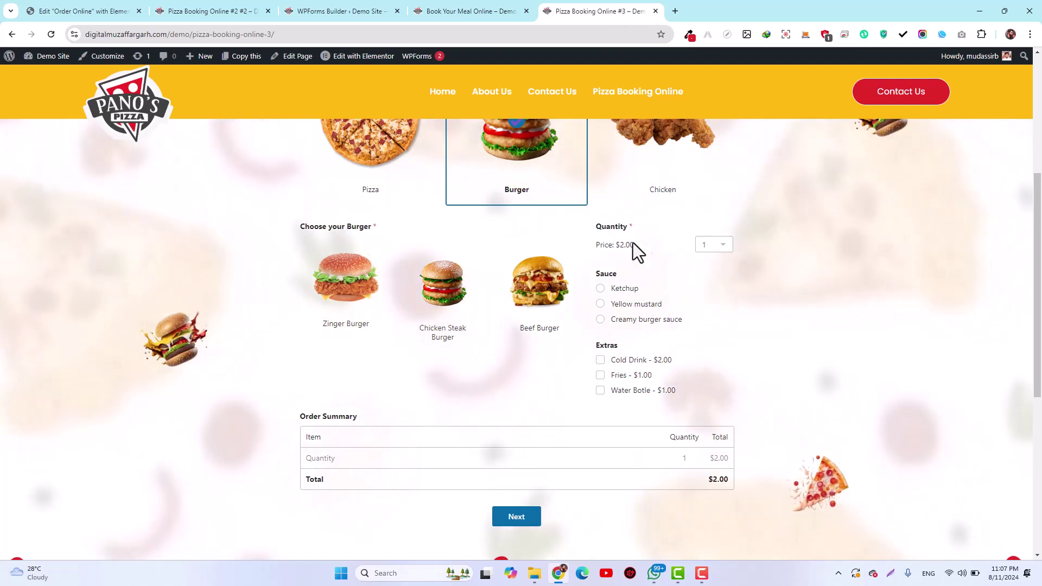
Add a Single Item payment field between the Choose Your Curst and Extra fields in the form builder
{"action": "left_click", "coordinate": [357, 2]}
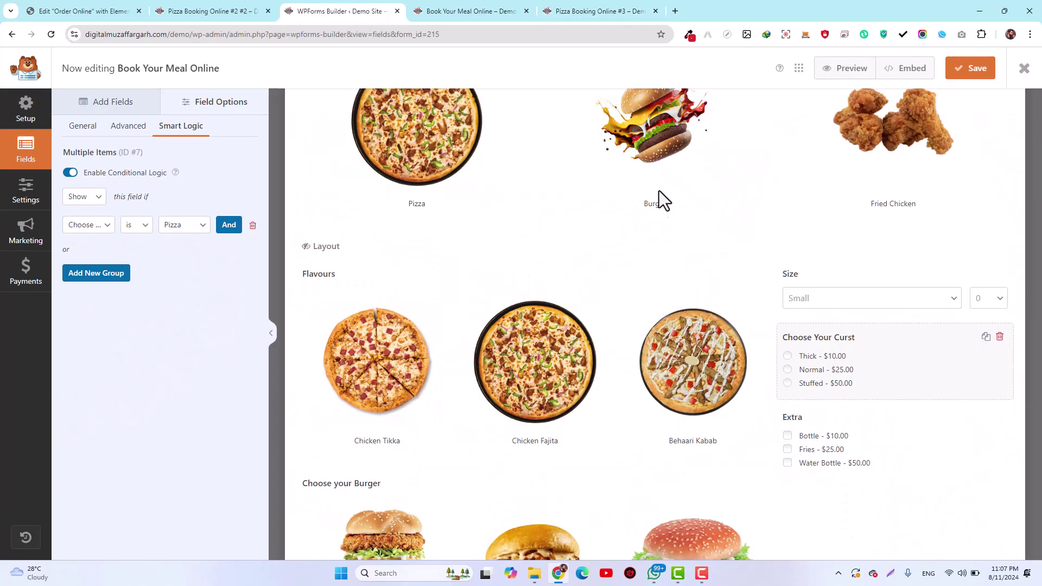
{"action": "left_click", "coordinate": [100, 103]}
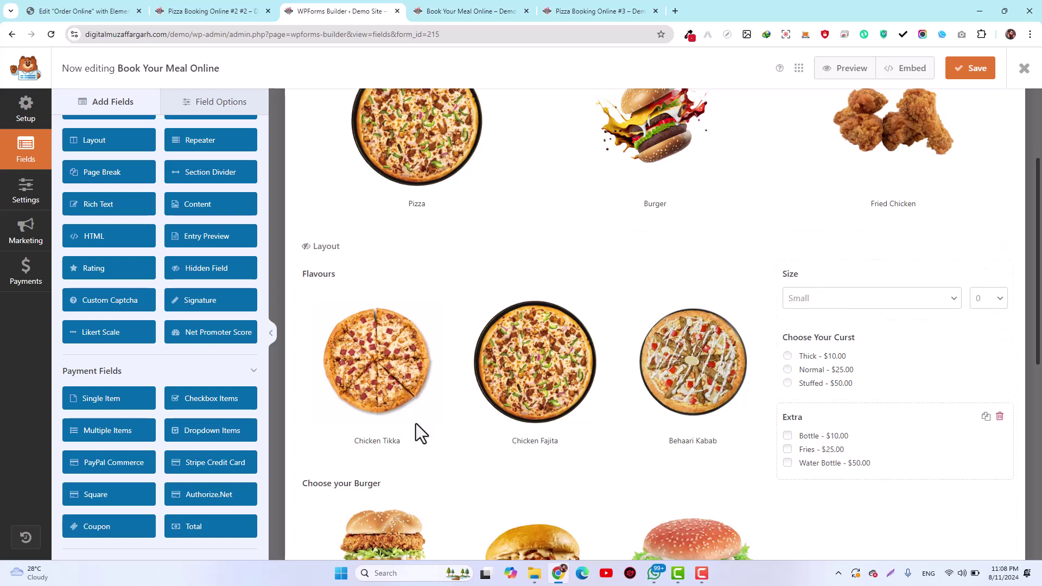
{"action": "left_click_drag", "start_coordinate": [104, 404], "coordinate": [876, 443]}
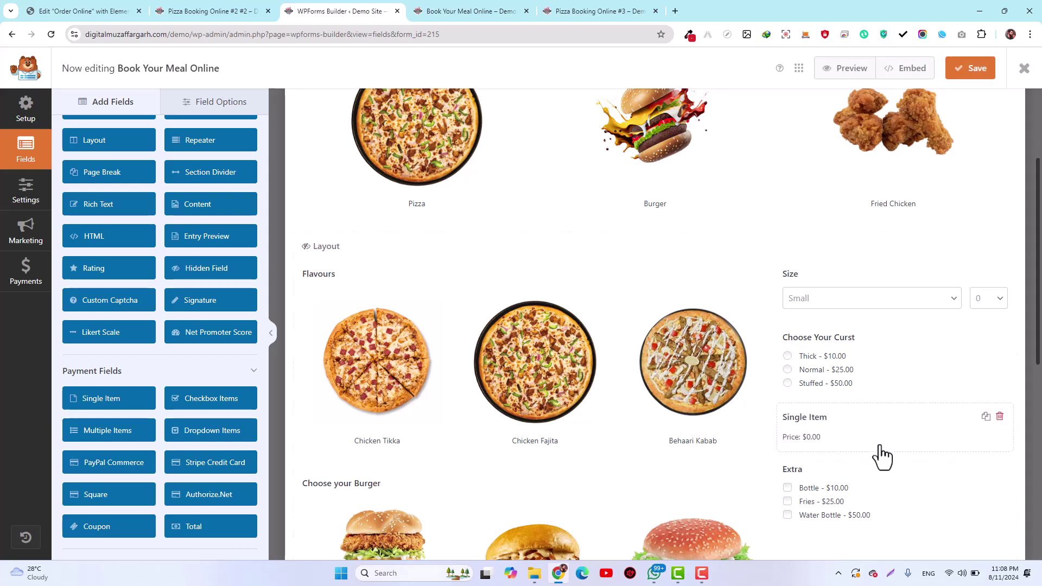
{"action": "left_click", "coordinate": [869, 445]}
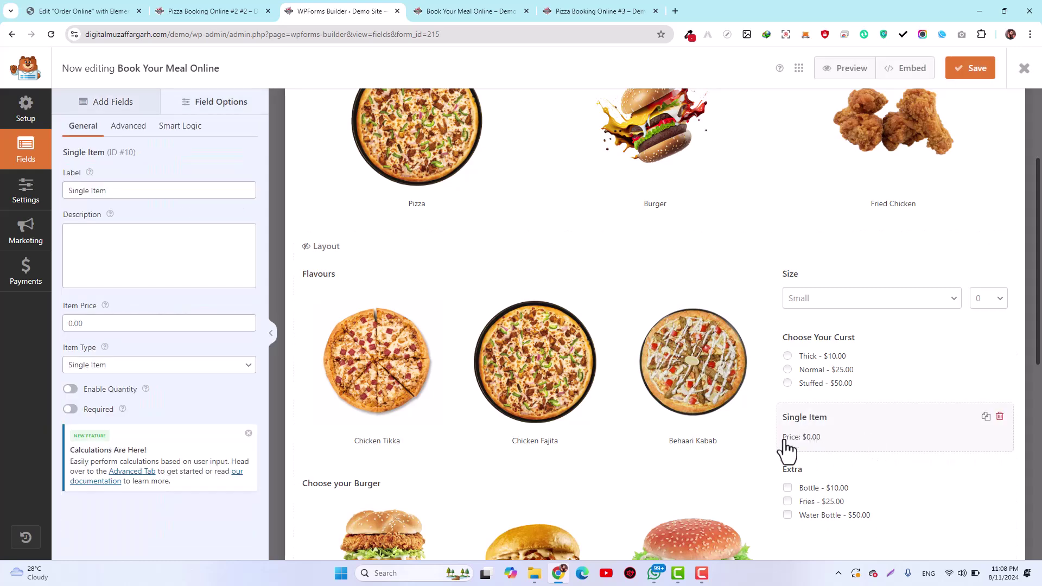
Label the new single item Quantity, set its price to 2.00 and enable its quantity option
{"action": "triple_click", "coordinate": [154, 190]}
{"action": "type", "text": "Quantity"}
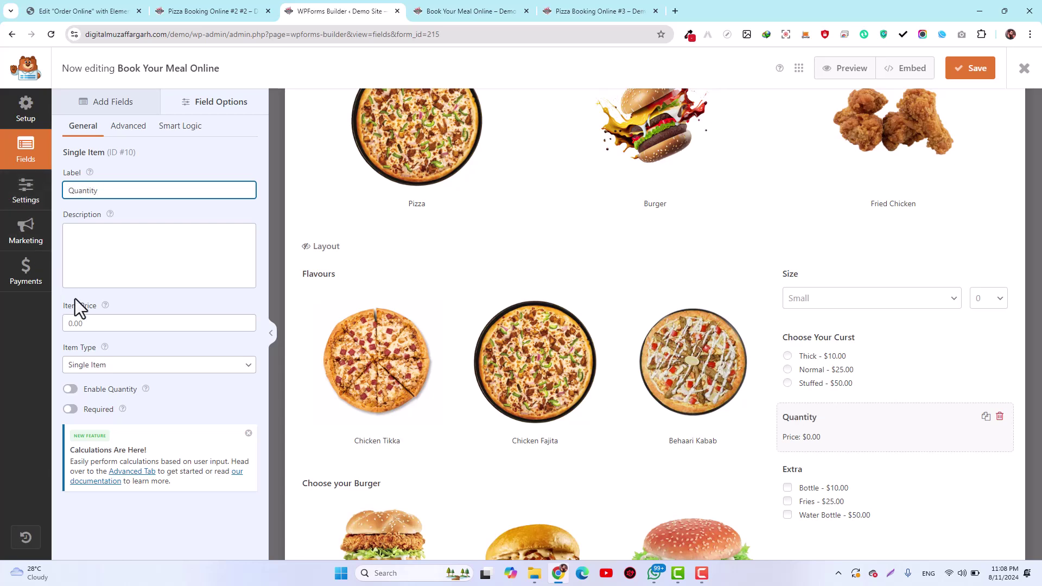
{"action": "left_click", "coordinate": [109, 322]}
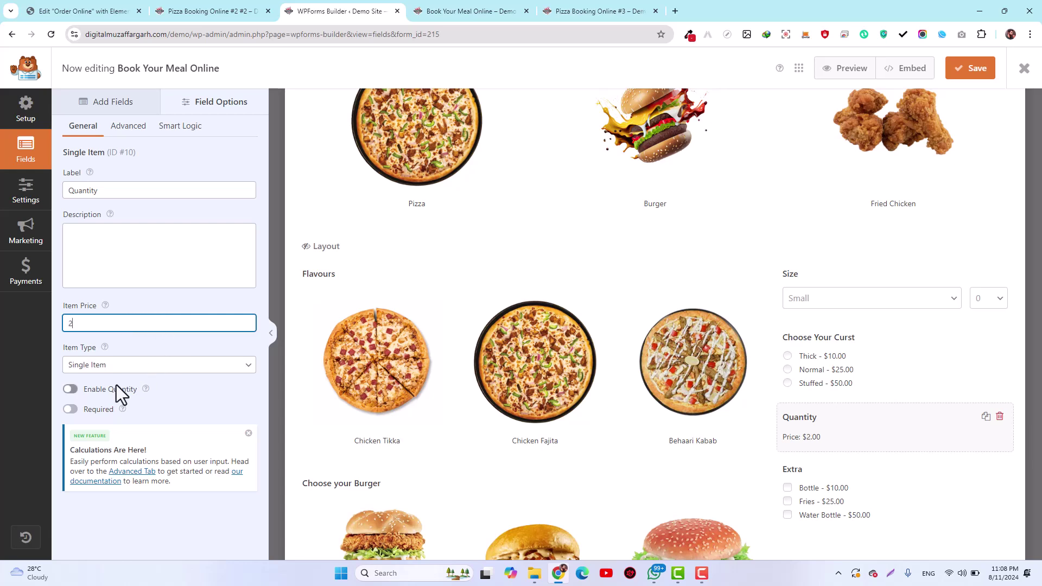
{"action": "left_click", "coordinate": [70, 389]}
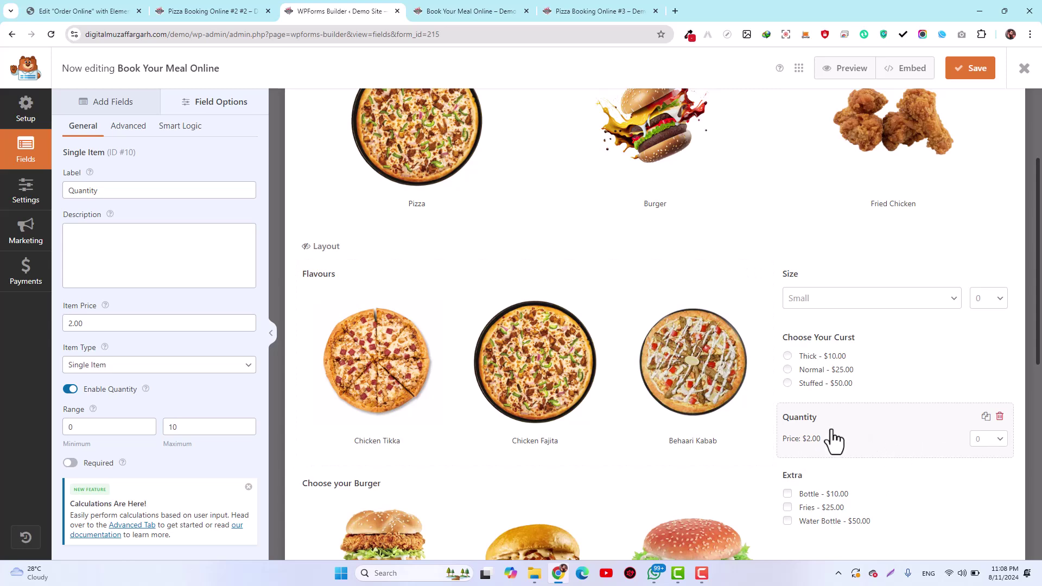
Duplicate the Choose Your Curst field and place the copy between Quantity and Extra
{"action": "left_click", "coordinate": [577, 11]}
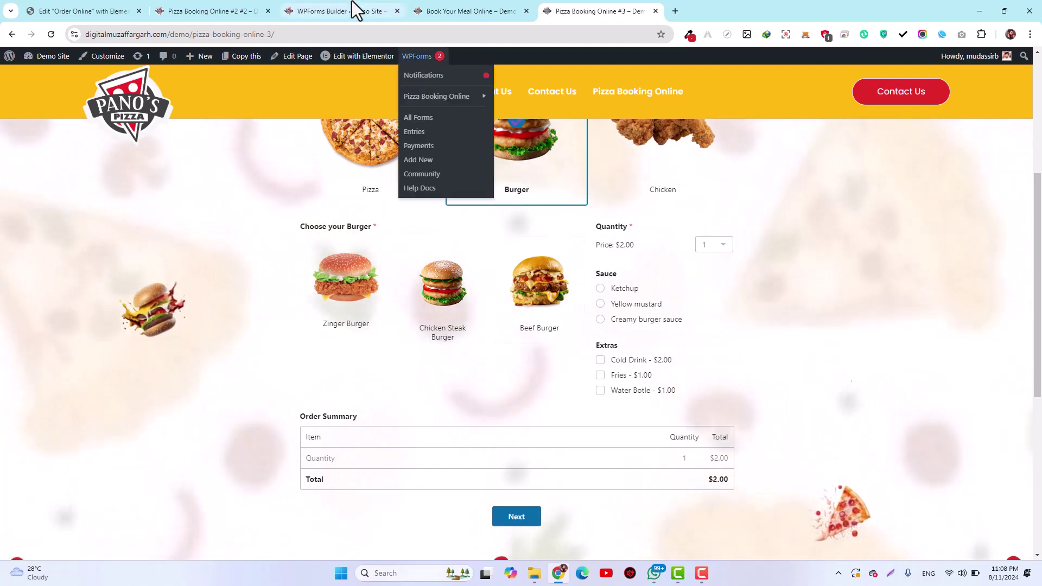
{"action": "left_click", "coordinate": [337, 11]}
{"action": "left_click", "coordinate": [851, 369]}
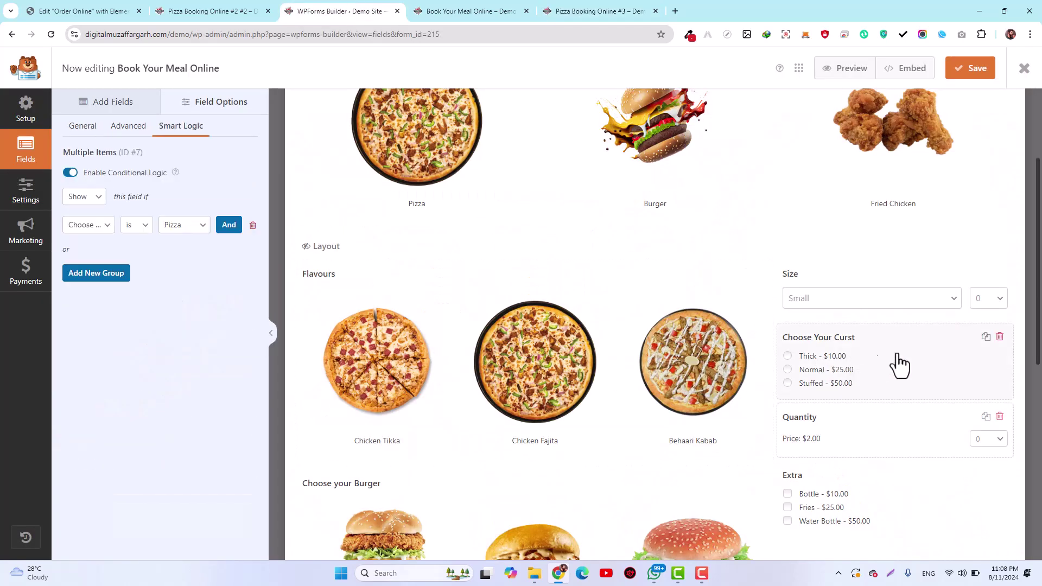
{"action": "left_click", "coordinate": [985, 338]}
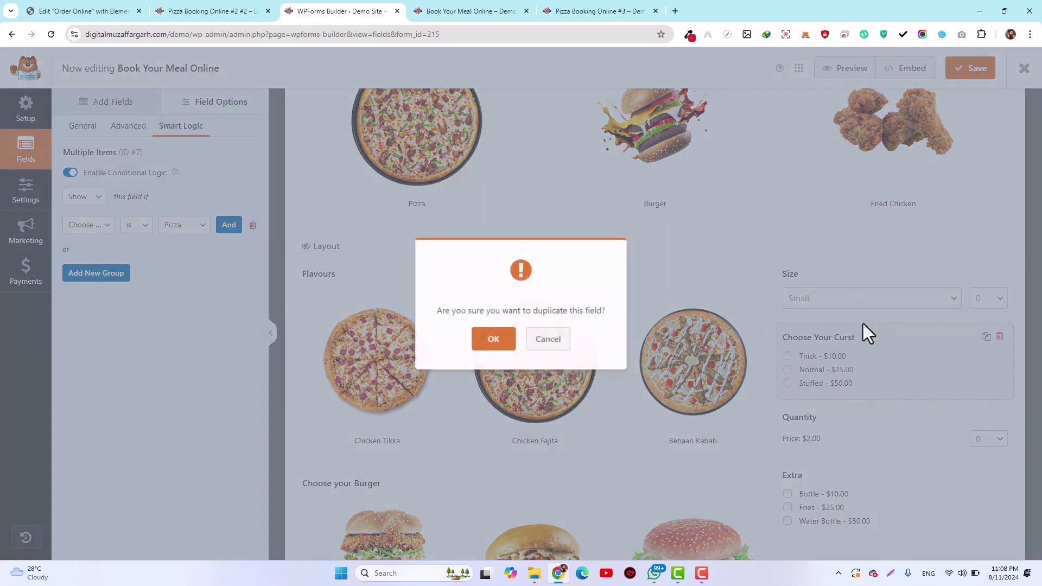
{"action": "left_click", "coordinate": [478, 352]}
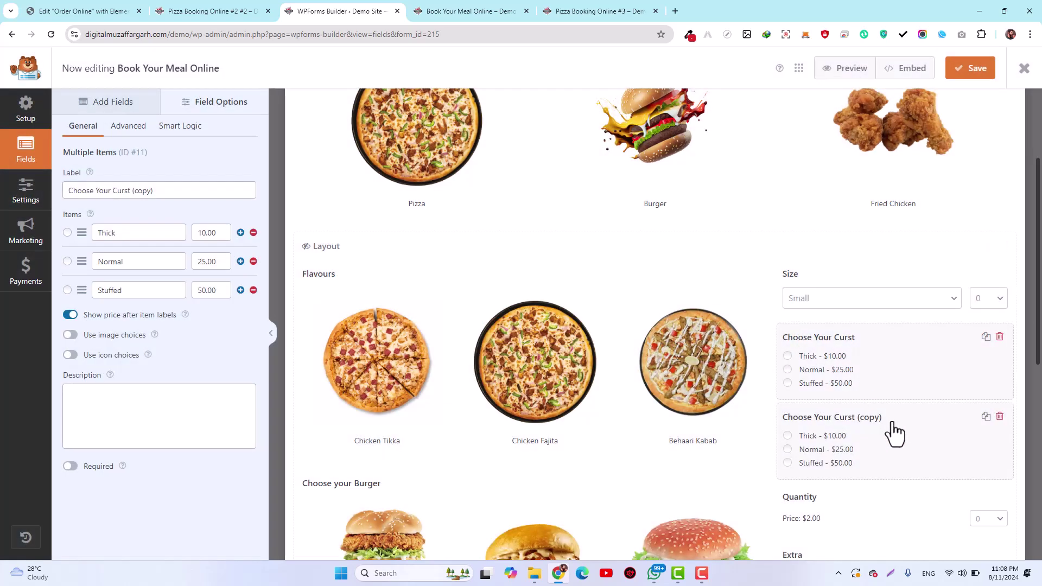
{"action": "scroll", "coordinate": [891, 429], "scroll_direction": "down", "scroll_amount": 2}
{"action": "left_click_drag", "start_coordinate": [845, 319], "coordinate": [850, 368]}
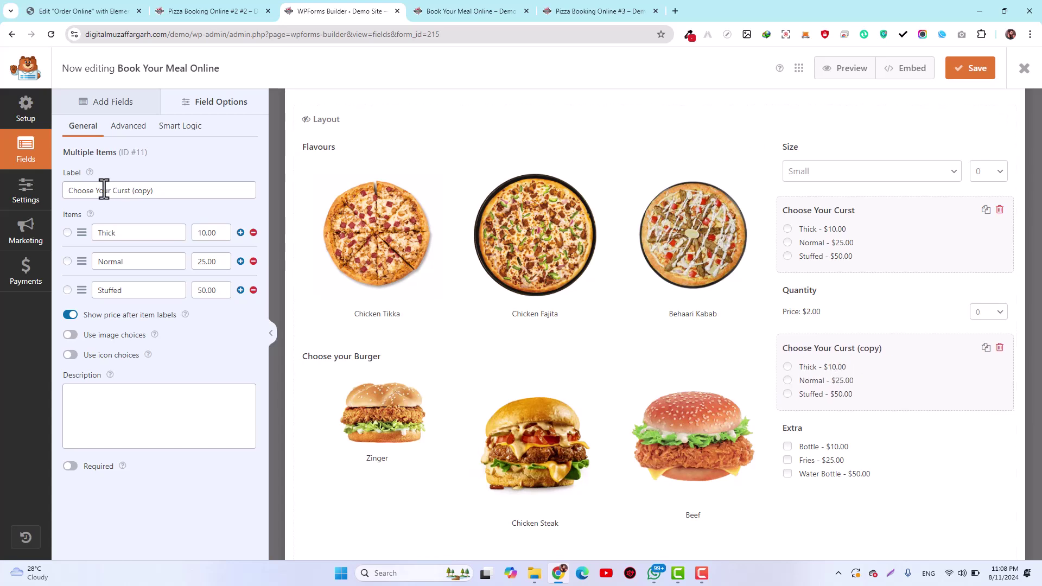
Label the copied field Sauce and rename its first two items Ketchup and Yellow Mustard, following the reference order page
{"action": "triple_click", "coordinate": [171, 190]}
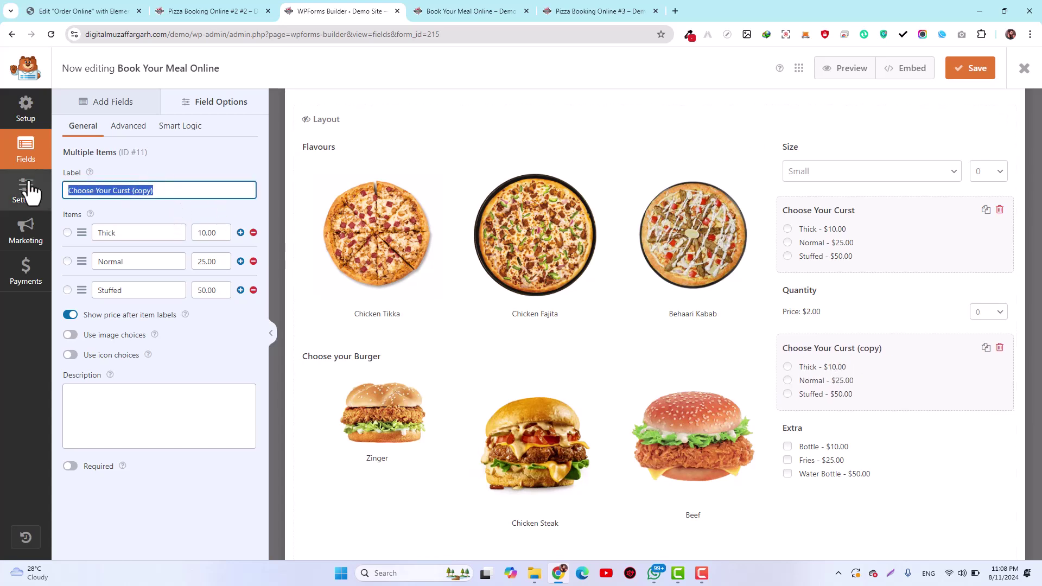
{"action": "type", "text": "Sauce"}
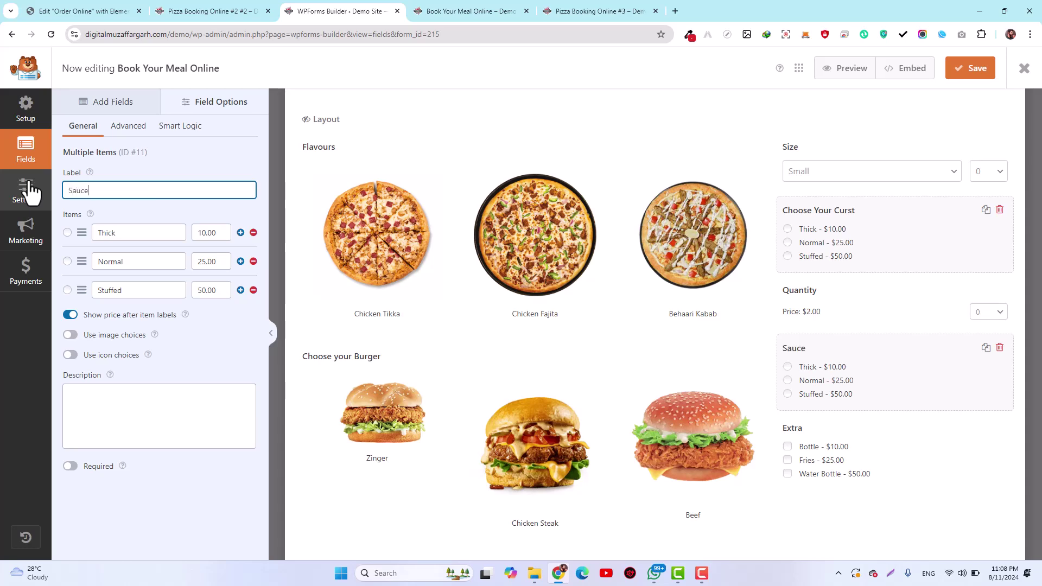
{"action": "left_click", "coordinate": [588, 11]}
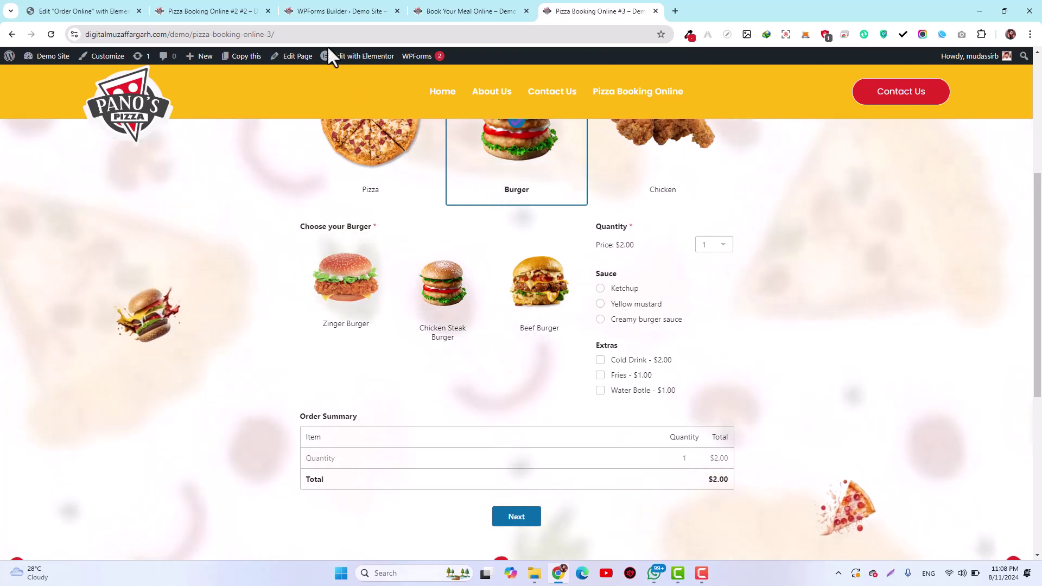
{"action": "left_click", "coordinate": [312, 11]}
{"action": "left_click", "coordinate": [142, 232]}
{"action": "key", "text": "ctrl+a"}
{"action": "type", "text": "Kec"}
{"action": "key", "text": "BackSpace"}
{"action": "type", "text": "tchup"}
{"action": "left_click", "coordinate": [145, 261]}
{"action": "key", "text": "ctrl+a"}
{"action": "type", "text": "Y"}
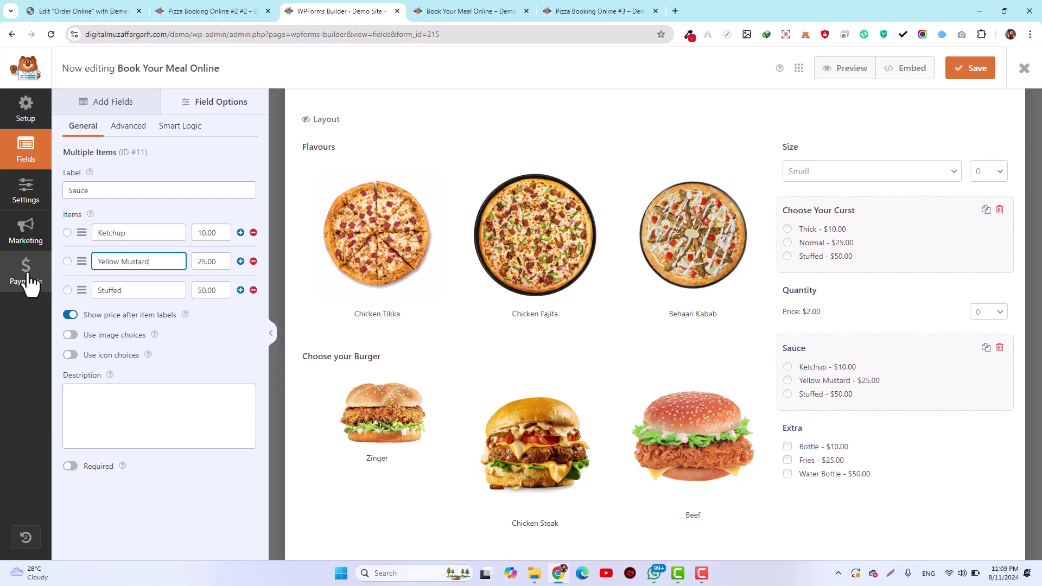
Rename the third Sauce item Creamy Burger Sauce, matching the option on the reference order page
{"action": "left_click", "coordinate": [128, 291]}
{"action": "key", "text": "ctrl+a"}
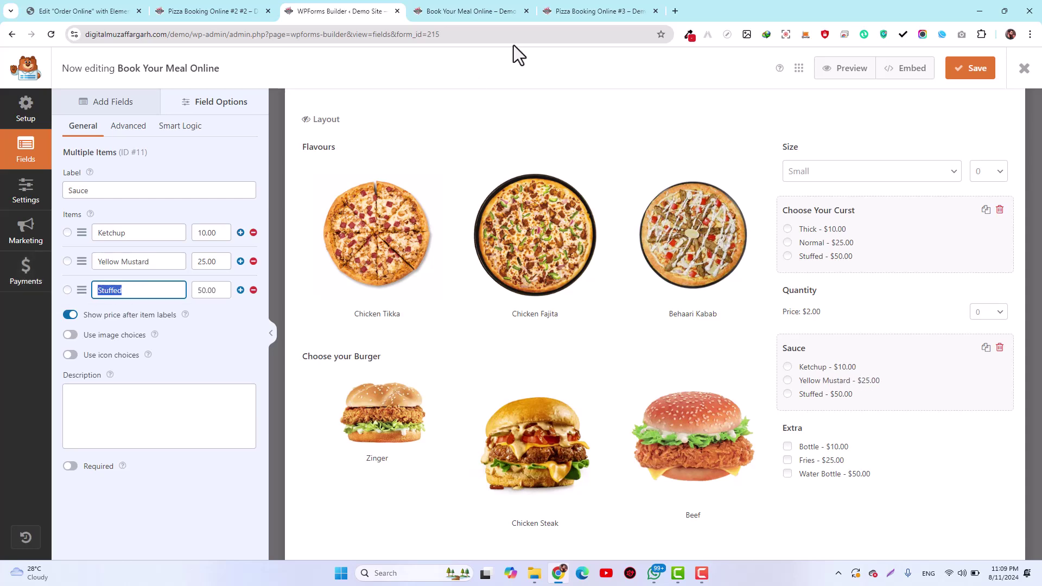
{"action": "left_click", "coordinate": [581, 11]}
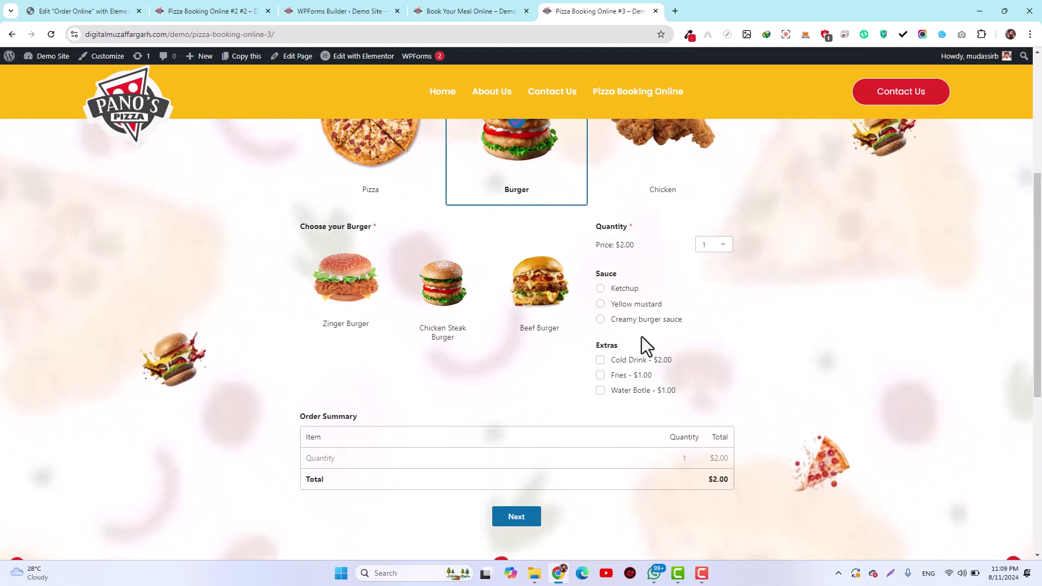
{"action": "left_click", "coordinate": [349, 12]}
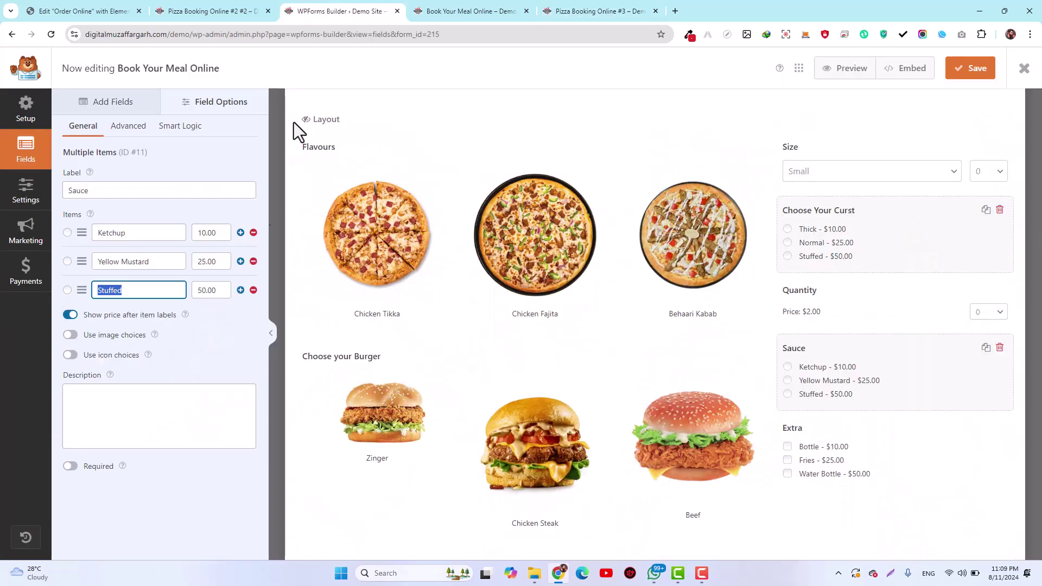
{"action": "type", "text": "Creamy "}
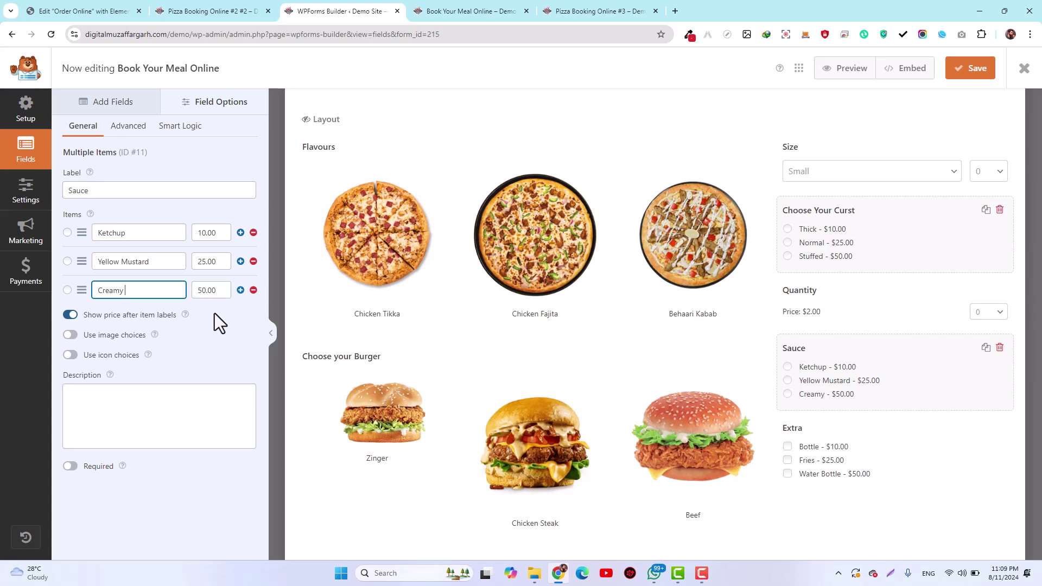
{"action": "type", "text": "Burger Sauce"}
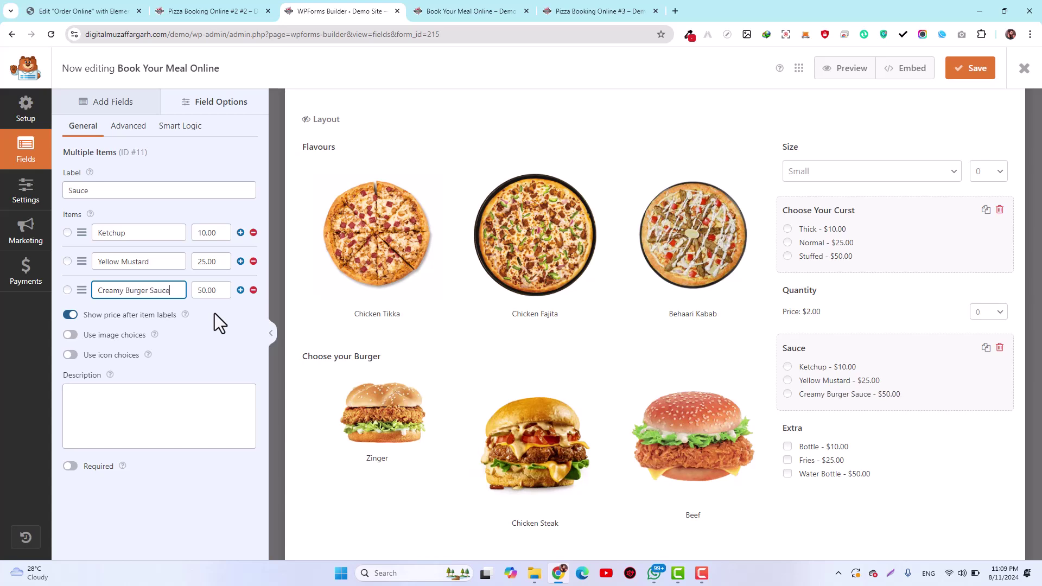
Set the prices of all three Sauce items to 0.00
{"action": "double_click", "coordinate": [212, 233]}
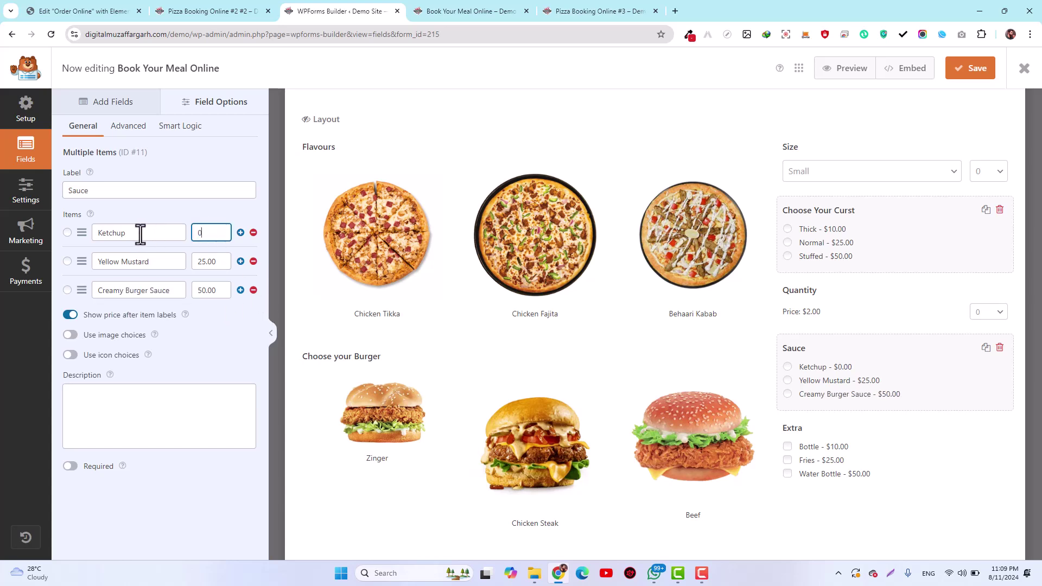
{"action": "left_click_drag", "start_coordinate": [207, 262], "coordinate": [227, 262]}
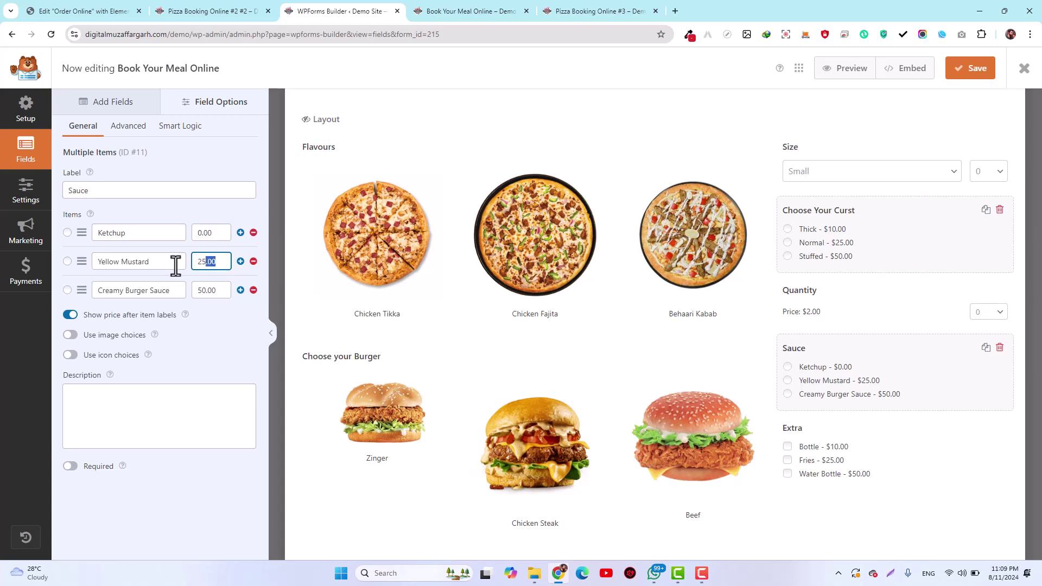
{"action": "double_click", "coordinate": [200, 291]}
{"action": "type", "text": "0"}
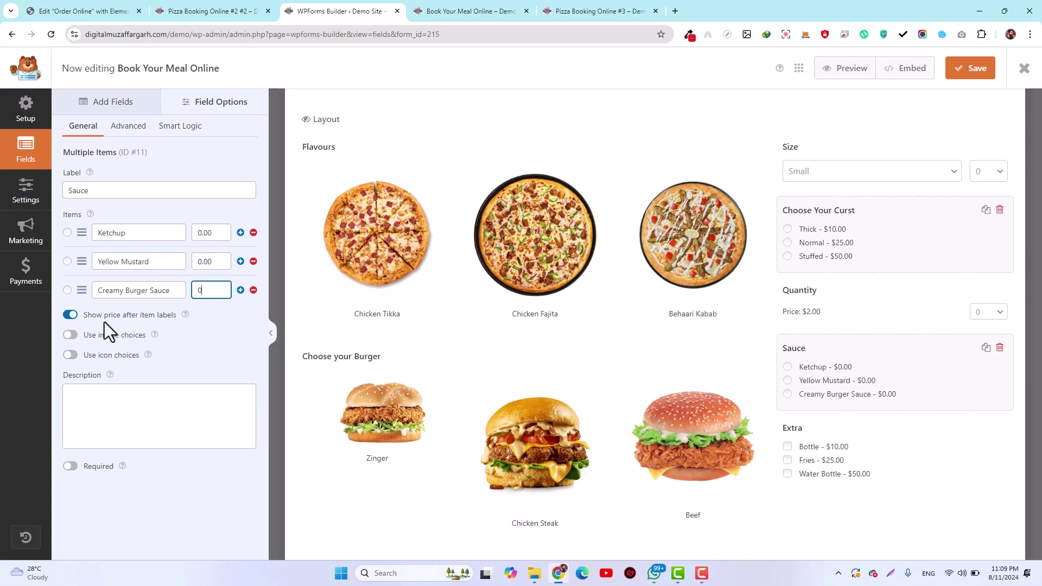
Turn off showing the price after the item labels in the Sauce field
{"action": "left_click", "coordinate": [75, 320]}
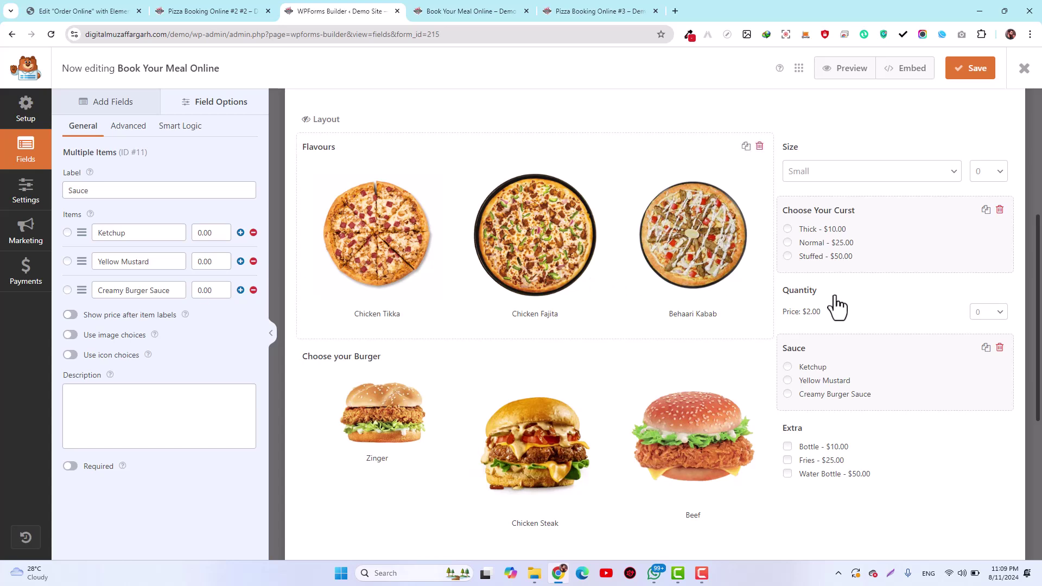
Enable conditional logic on the Quantity field so it shows only if Choose your Meal is Burger
{"action": "left_click", "coordinate": [843, 313]}
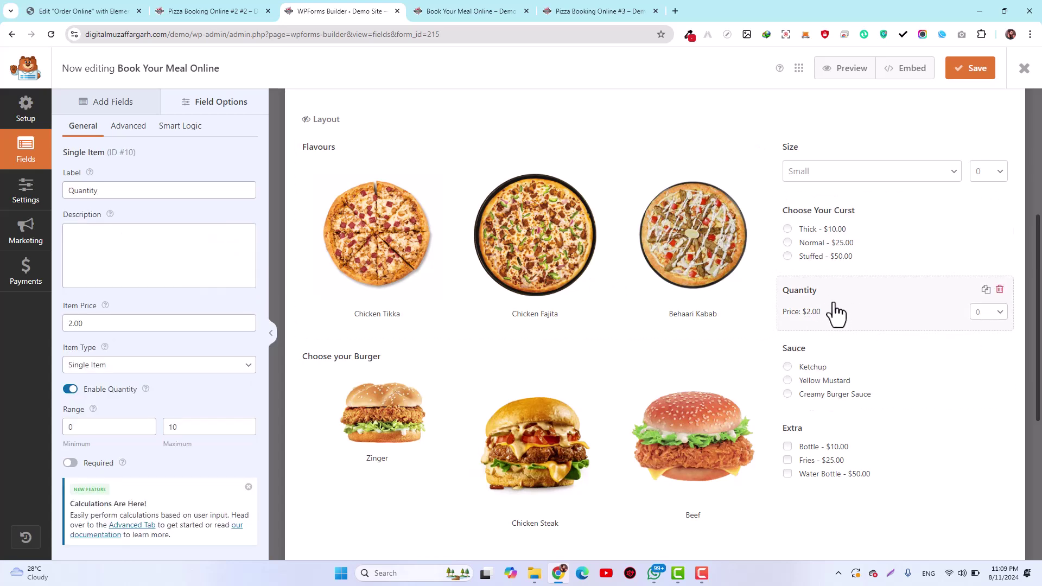
{"action": "left_click", "coordinate": [178, 128]}
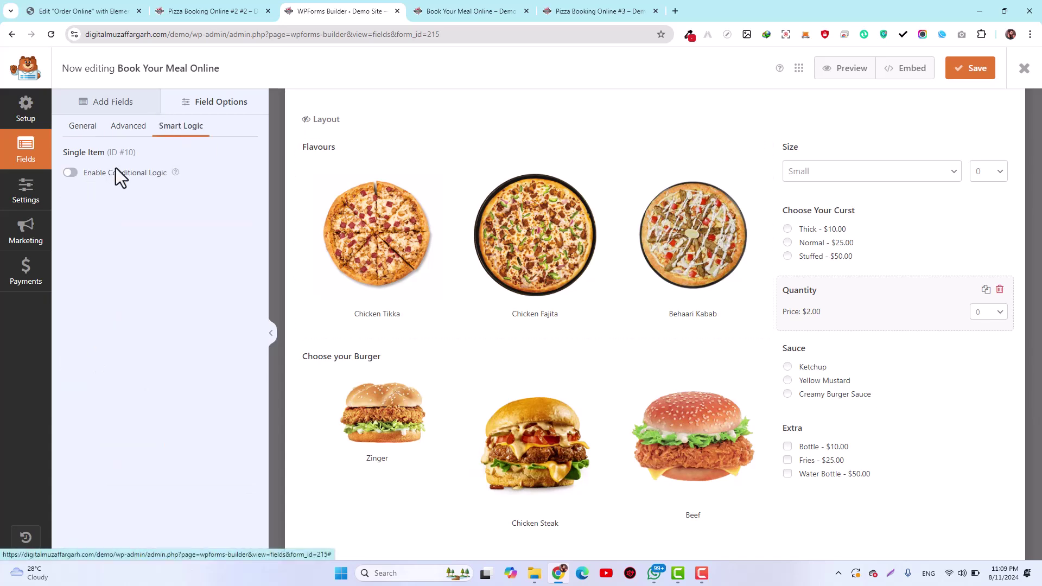
{"action": "left_click", "coordinate": [70, 173]}
{"action": "left_click", "coordinate": [103, 233]}
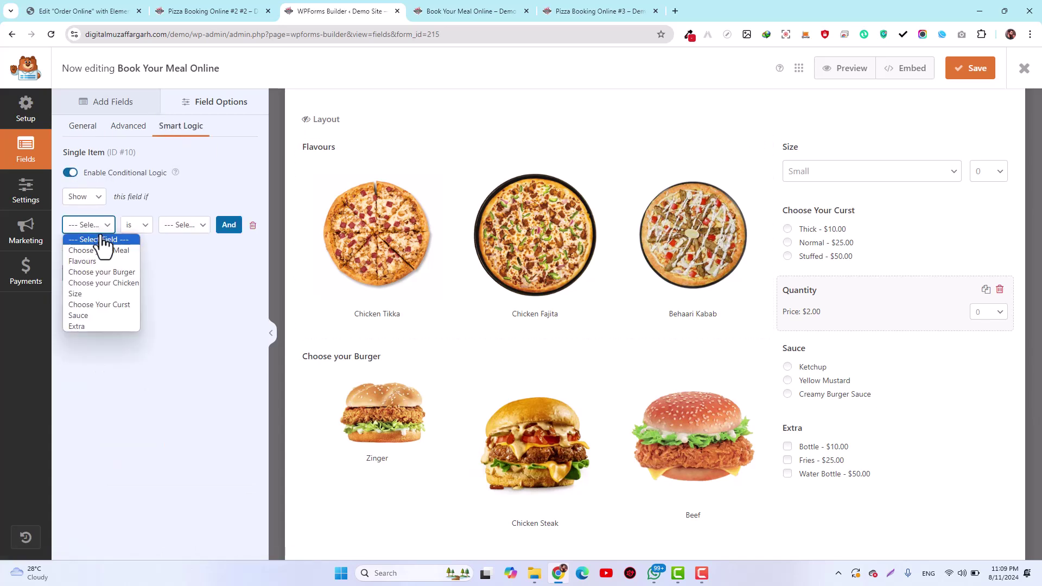
{"action": "left_click", "coordinate": [100, 248]}
{"action": "left_click", "coordinate": [177, 228]}
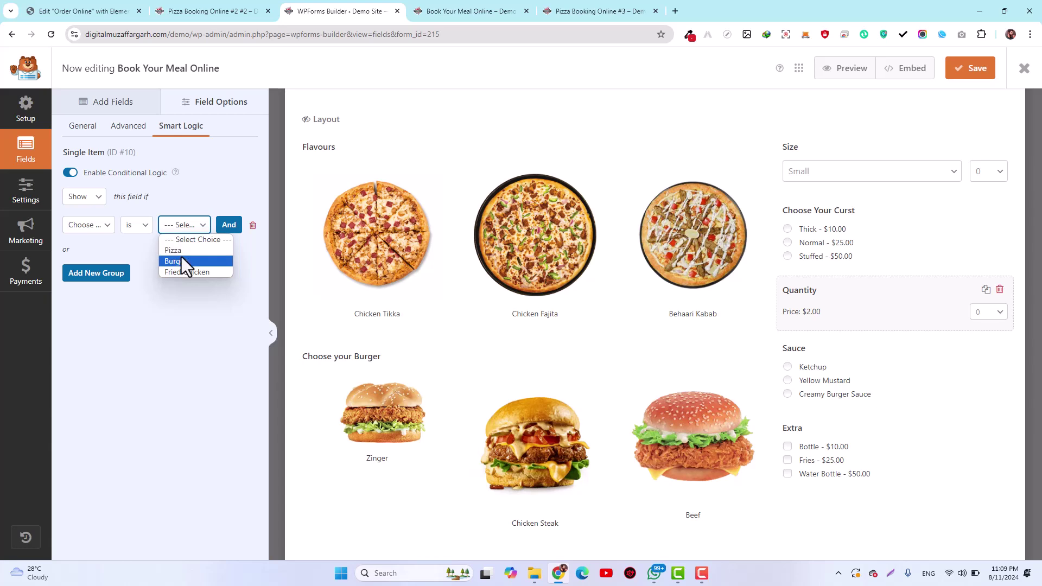
{"action": "left_click", "coordinate": [181, 260]}
Change the Sauce field's condition so it shows if Choose your Meal is Burger, and save the form
{"action": "left_click", "coordinate": [831, 366]}
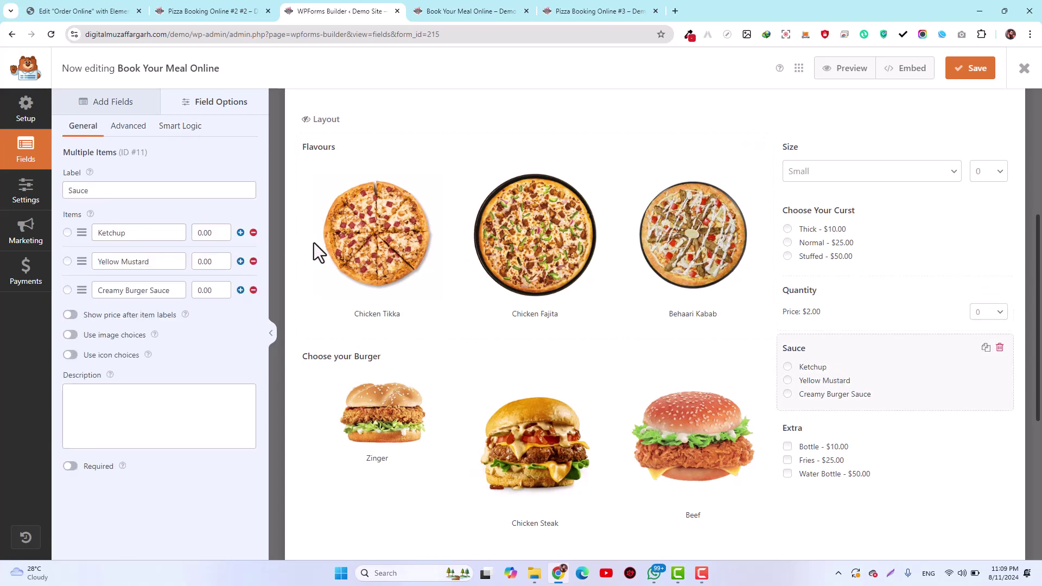
{"action": "left_click", "coordinate": [194, 128]}
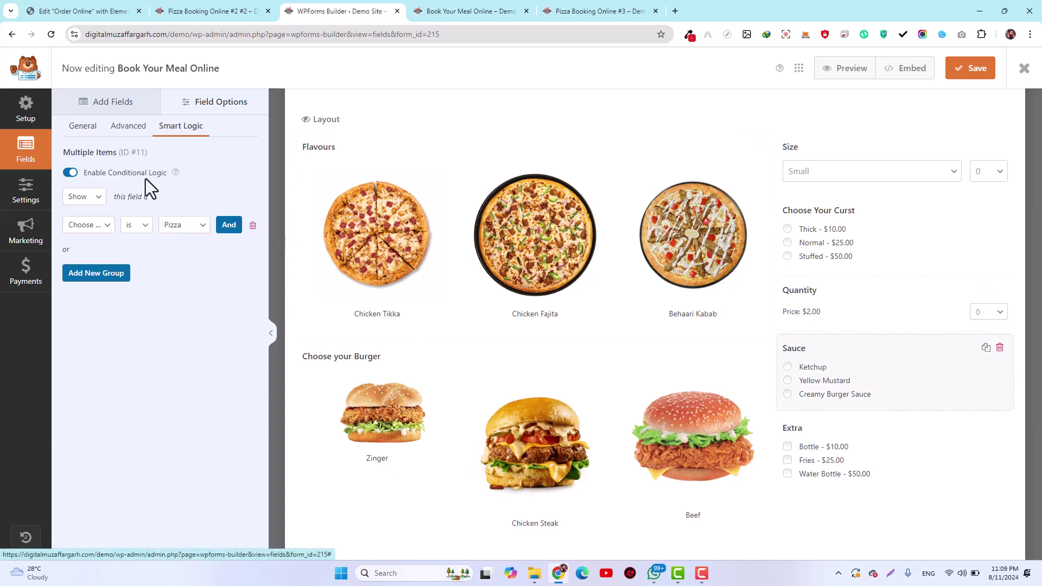
{"action": "left_click", "coordinate": [87, 225]}
{"action": "left_click", "coordinate": [86, 256]}
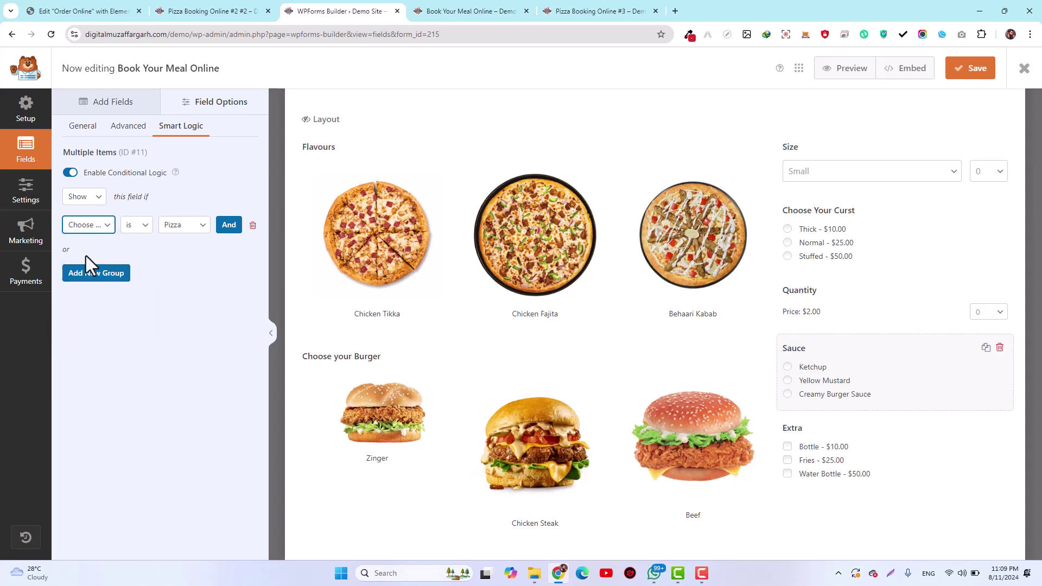
{"action": "left_click", "coordinate": [185, 227]}
{"action": "left_click", "coordinate": [184, 255]}
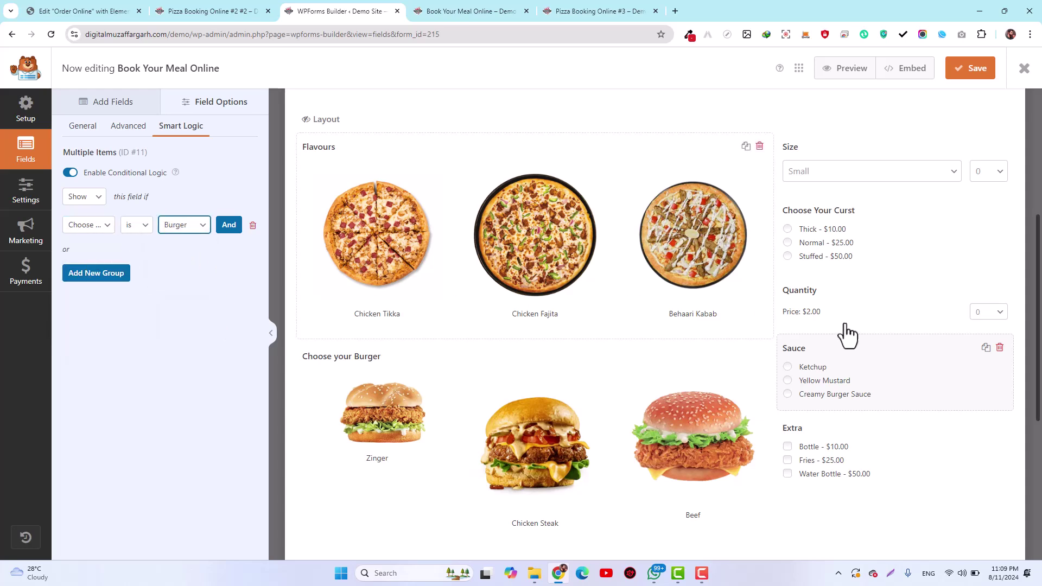
{"action": "scroll", "coordinate": [497, 394], "scroll_direction": "up", "scroll_amount": 2}
{"action": "scroll", "coordinate": [497, 393], "scroll_direction": "down", "scroll_amount": 2}
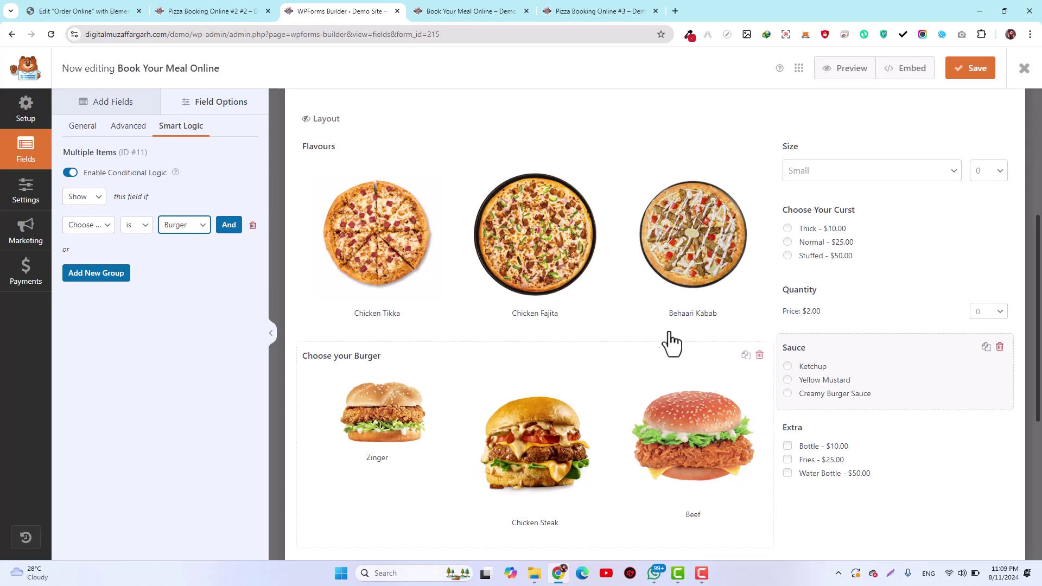
{"action": "left_click", "coordinate": [978, 71]}
Reload the form preview and check which fields show for Pizza and for Burger
{"action": "left_click", "coordinate": [464, 13]}
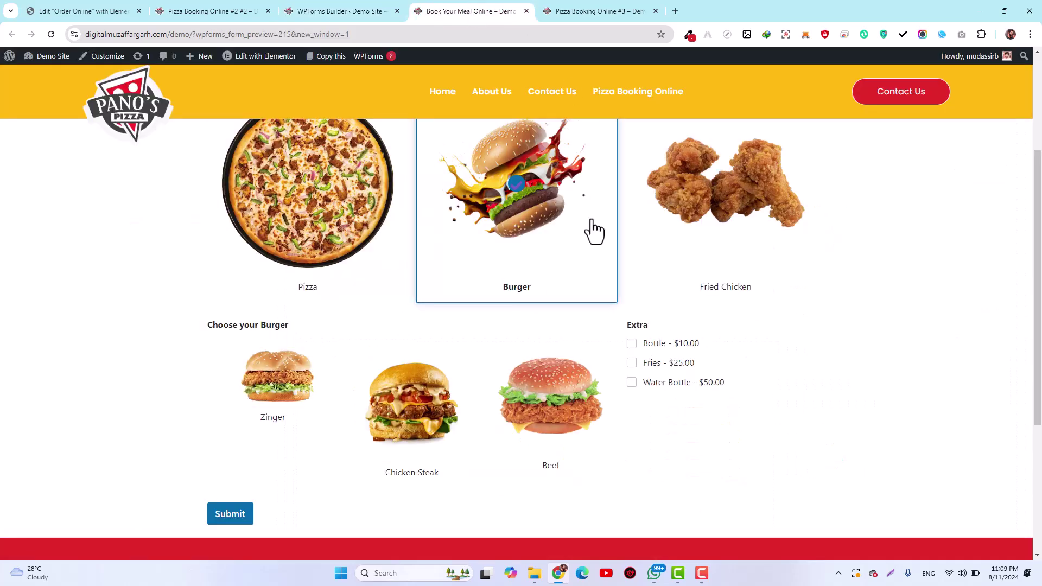
{"action": "left_click", "coordinate": [52, 33]}
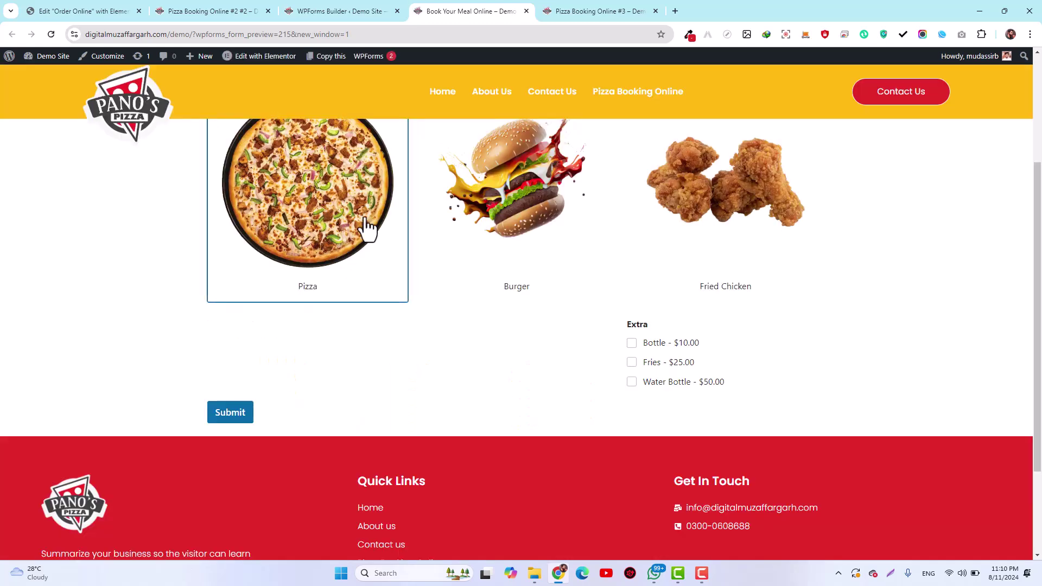
{"action": "left_click", "coordinate": [367, 229]}
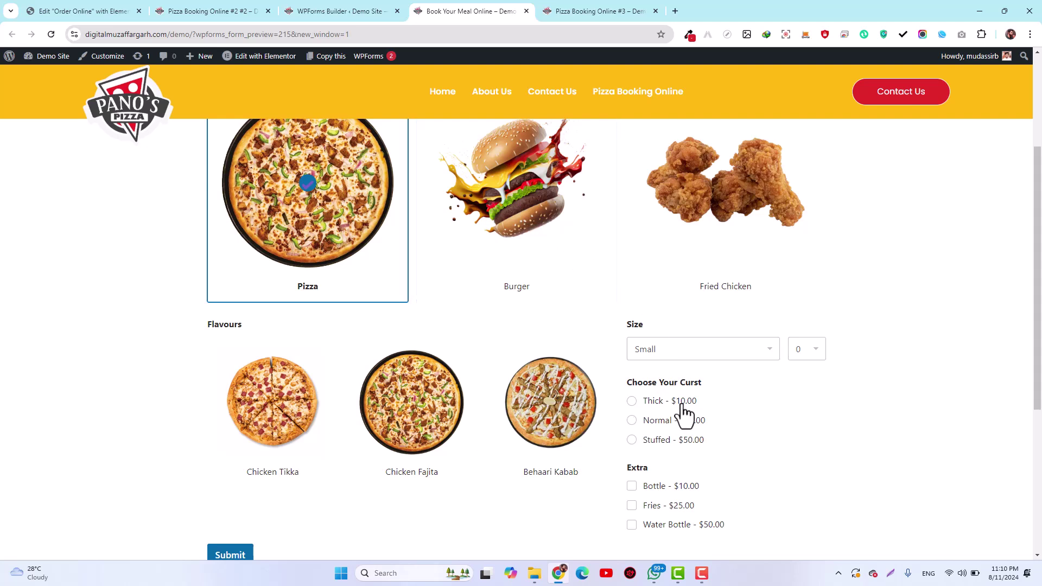
{"action": "left_click", "coordinate": [521, 215]}
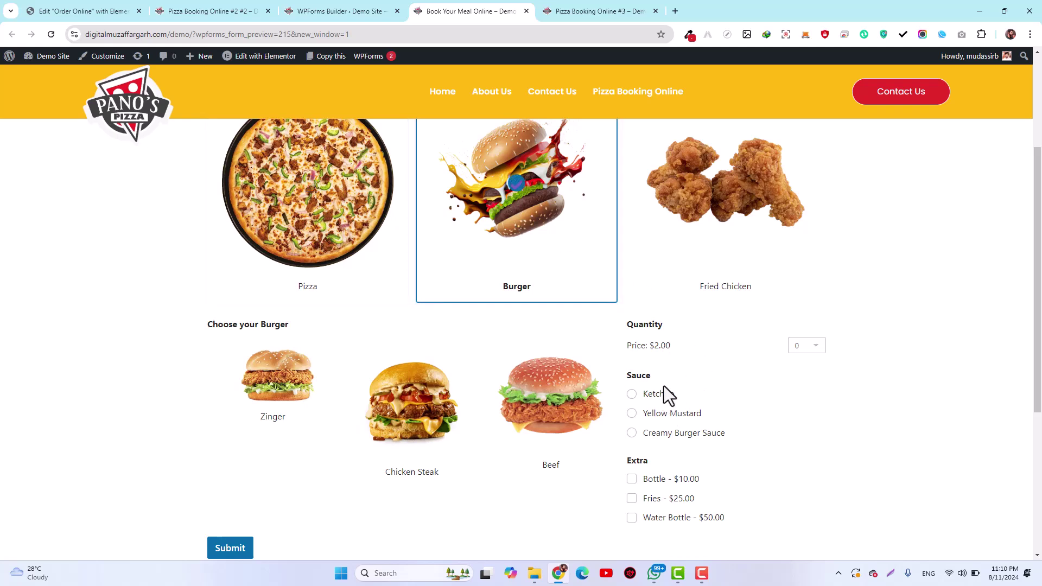
Back in the form builder, add a Total payment field below the layout, just above Submit
{"action": "left_click", "coordinate": [358, 11]}
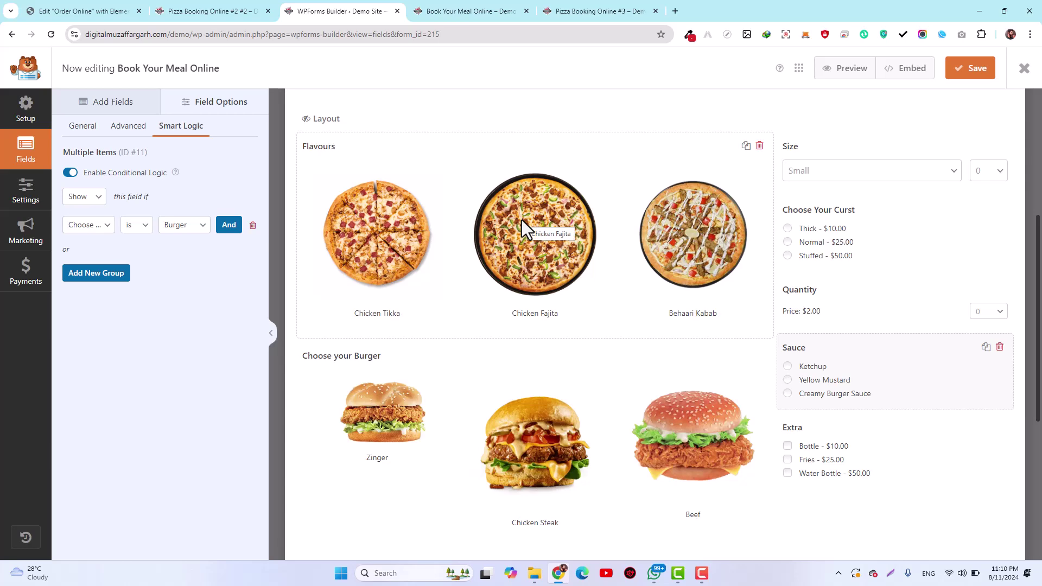
{"action": "scroll", "coordinate": [522, 220], "scroll_direction": "down", "scroll_amount": 2}
{"action": "left_click", "coordinate": [115, 103]}
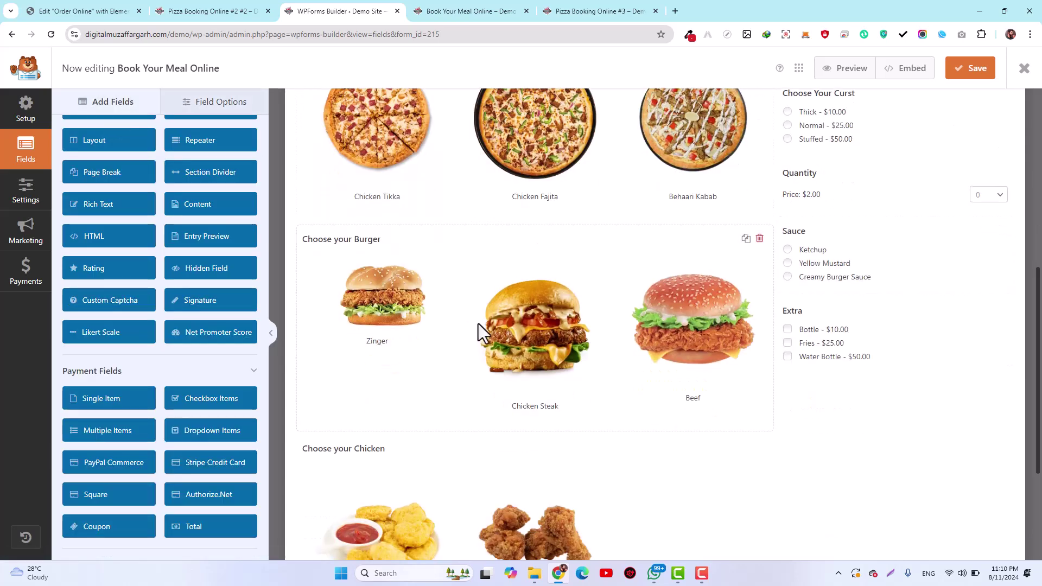
{"action": "scroll", "coordinate": [477, 323], "scroll_direction": "down", "scroll_amount": 3}
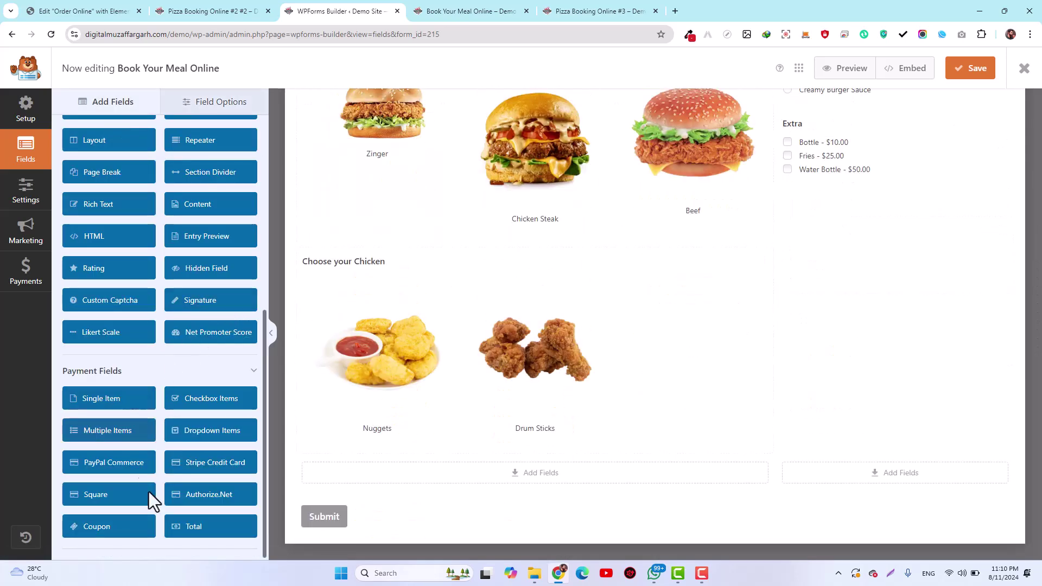
{"action": "left_click_drag", "start_coordinate": [187, 531], "coordinate": [405, 503]}
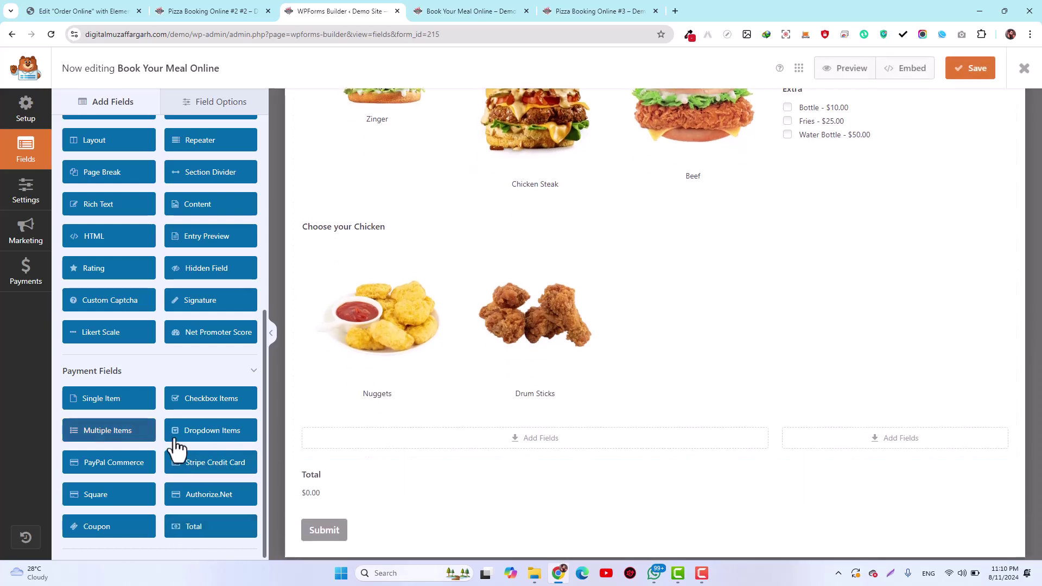
Enable the order summary on the Total field, set its field size to Large, and save the form
{"action": "left_click", "coordinate": [481, 504]}
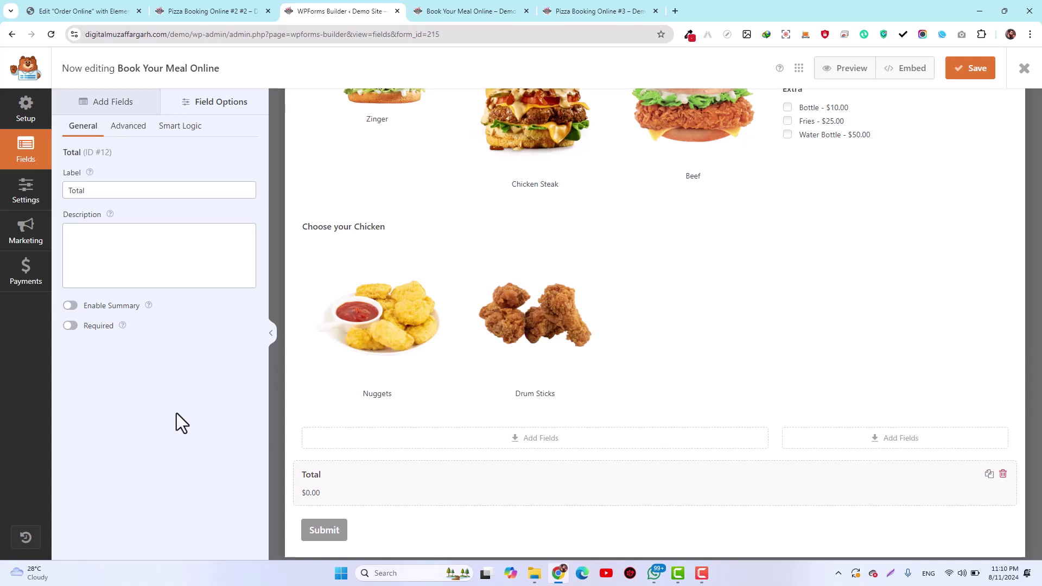
{"action": "left_click", "coordinate": [70, 307]}
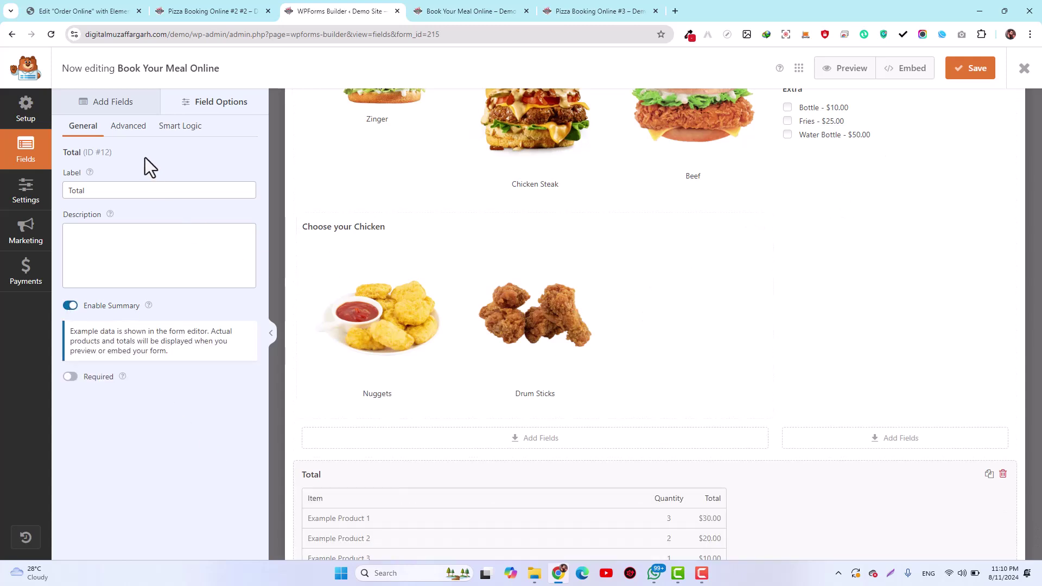
{"action": "left_click", "coordinate": [129, 130]}
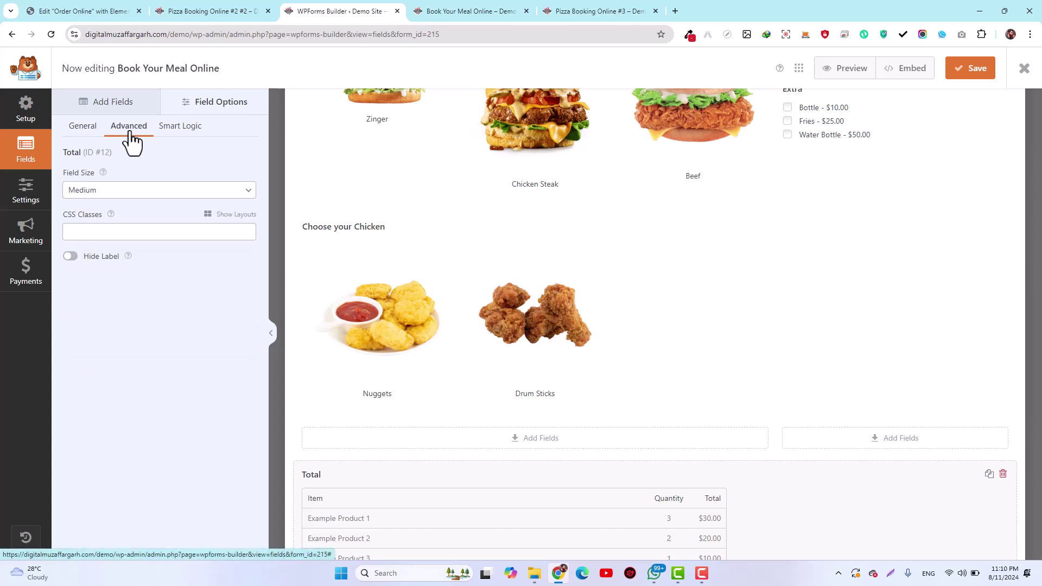
{"action": "left_click", "coordinate": [120, 191]}
{"action": "left_click", "coordinate": [114, 216]}
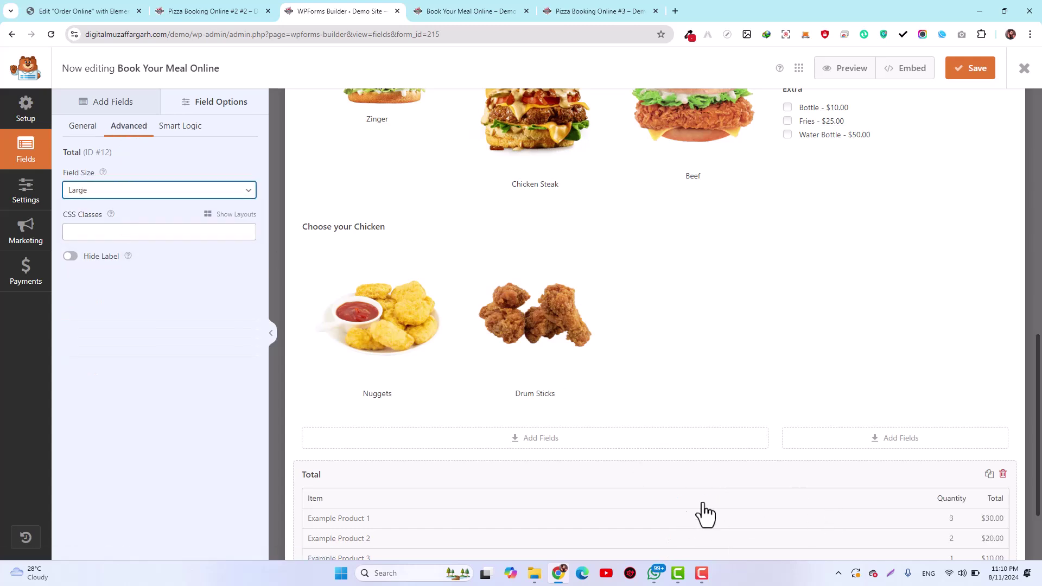
{"action": "left_click", "coordinate": [976, 70]}
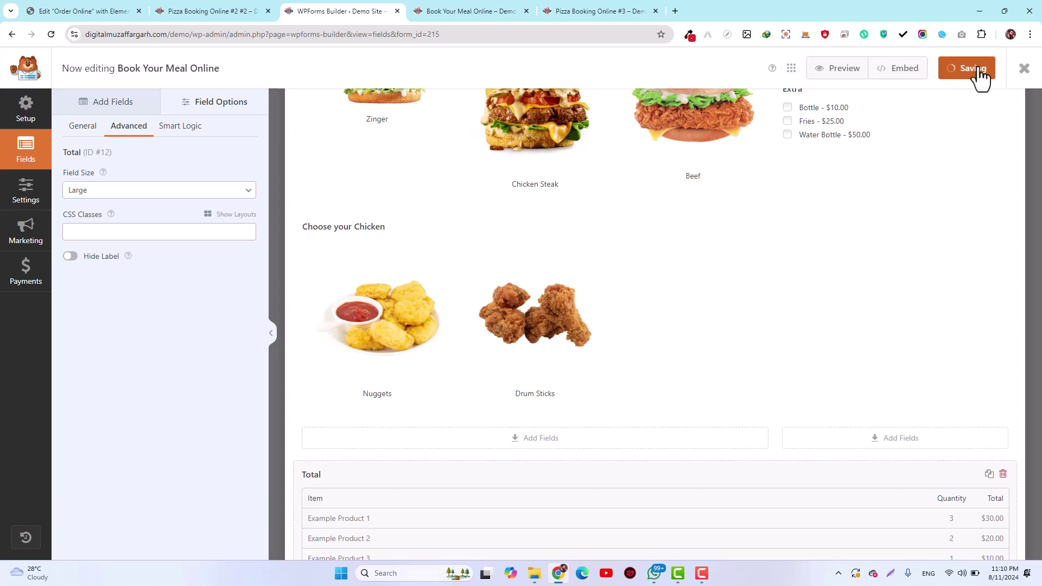
Test the order summary in the form preview with Pizza, Chicken Tikka, Normal crust and Medium size at quantity 6
{"action": "left_click", "coordinate": [518, 10]}
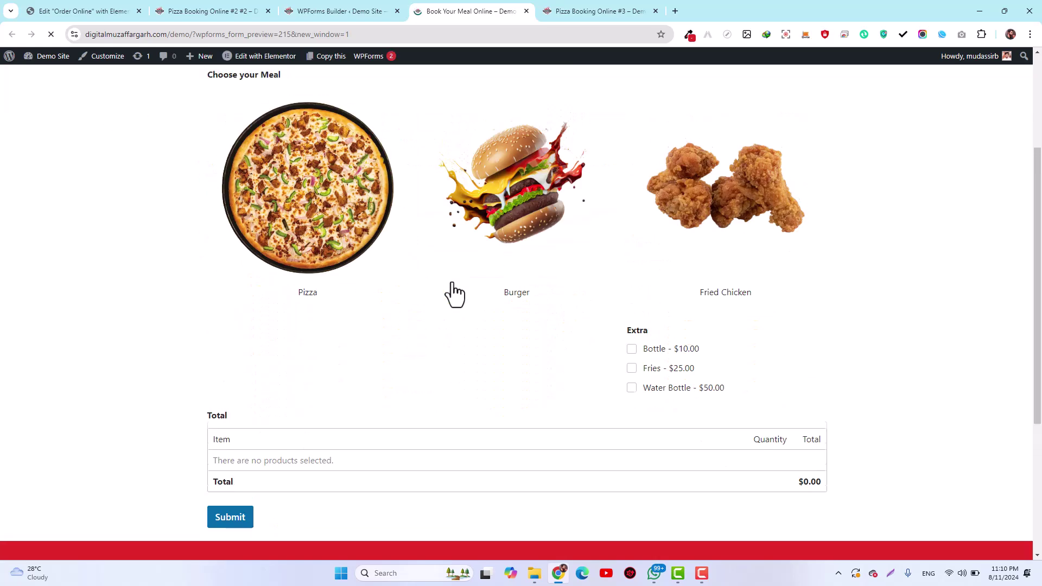
{"action": "left_click", "coordinate": [353, 302]}
{"action": "scroll", "coordinate": [354, 302], "scroll_direction": "down", "scroll_amount": 4}
{"action": "left_click", "coordinate": [279, 314]}
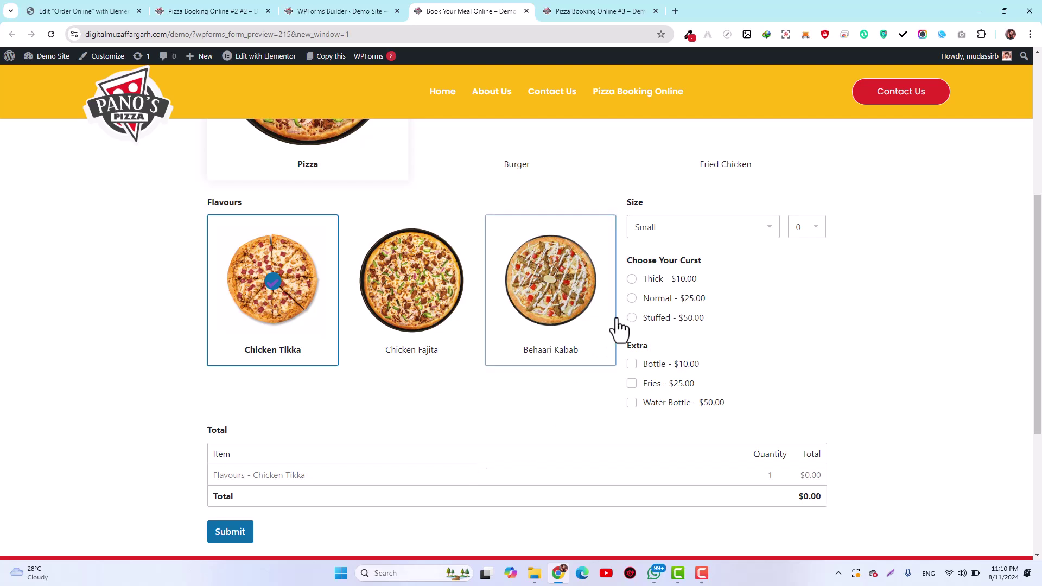
{"action": "left_click", "coordinate": [648, 304]}
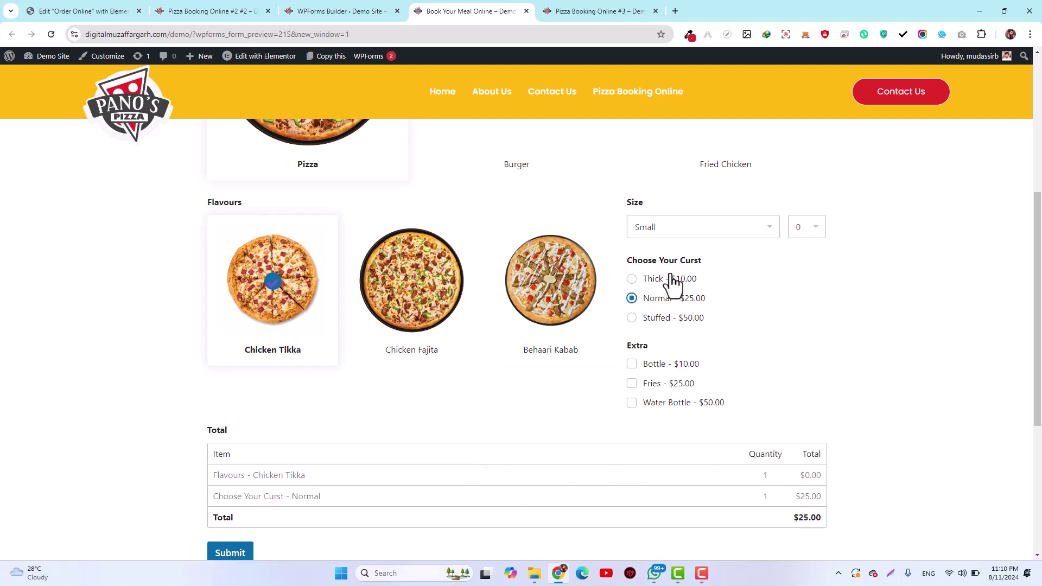
{"action": "left_click", "coordinate": [685, 230]}
{"action": "left_click", "coordinate": [683, 258]}
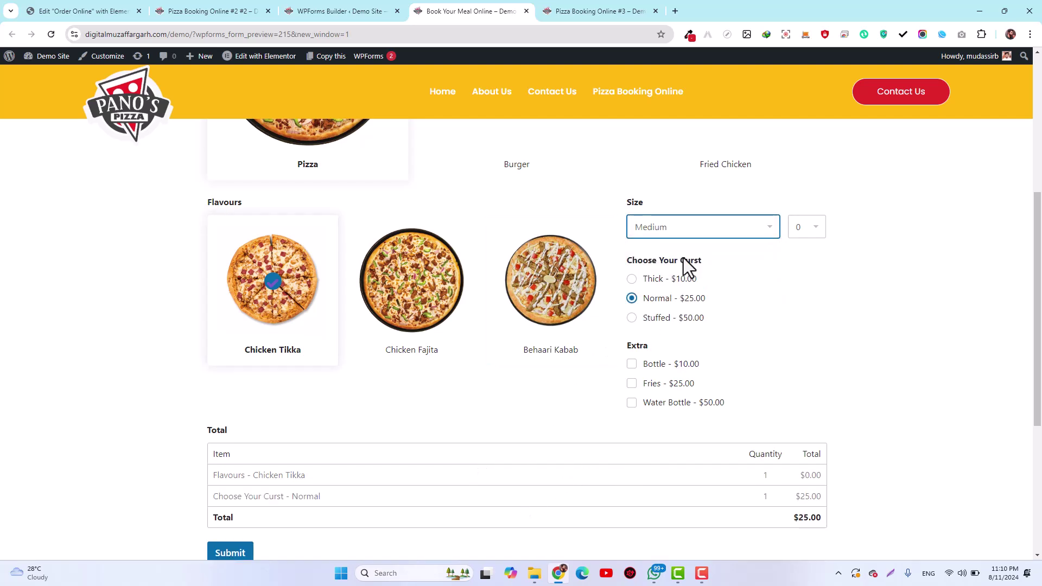
{"action": "left_click", "coordinate": [801, 236]}
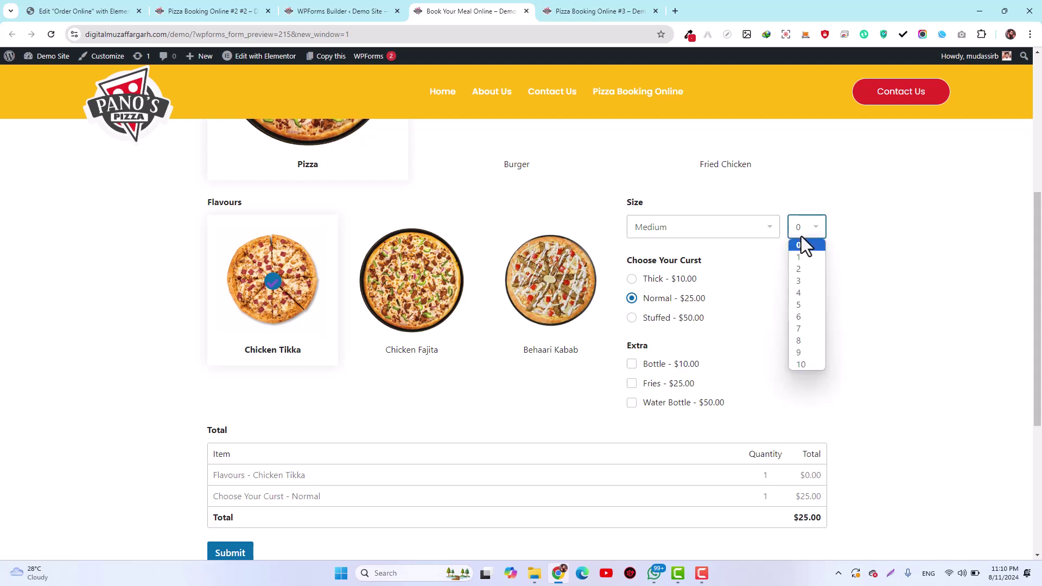
{"action": "left_click", "coordinate": [805, 315]}
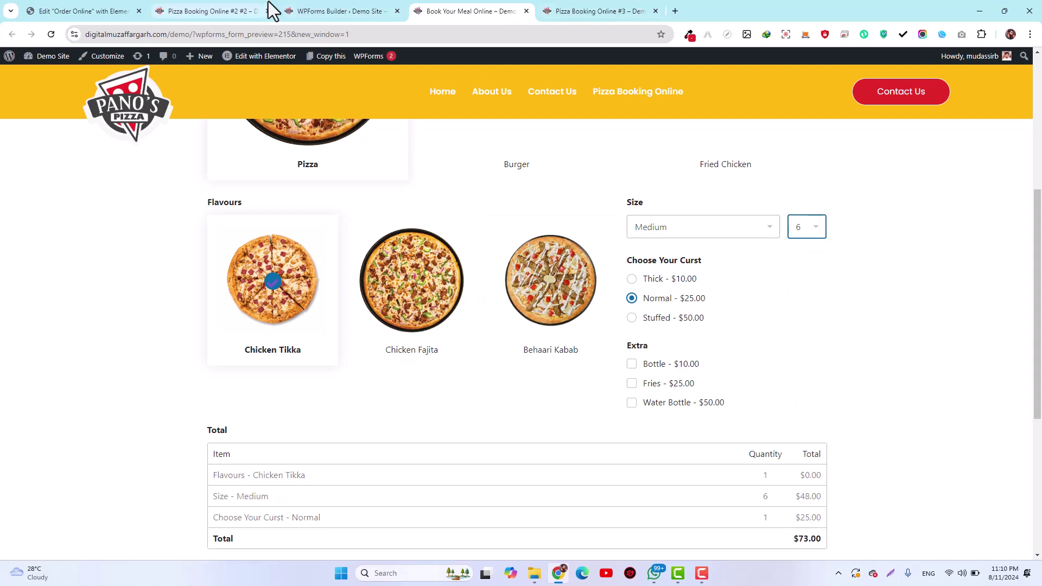
Back in the form builder, add a Name field and an Email field below the Total table
{"action": "left_click", "coordinate": [356, 8]}
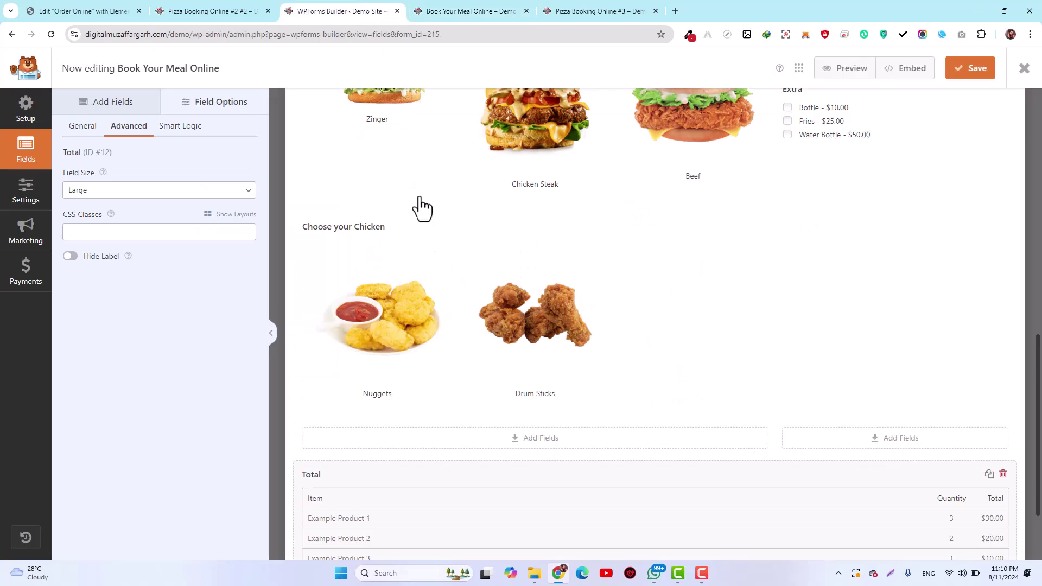
{"action": "scroll", "coordinate": [437, 307], "scroll_direction": "down", "scroll_amount": 2}
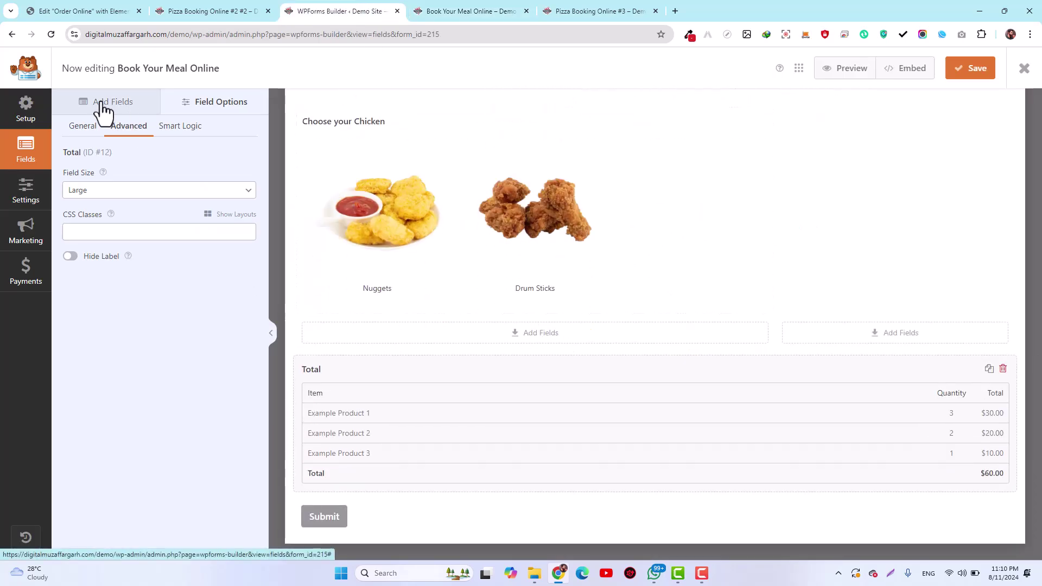
{"action": "left_click", "coordinate": [80, 129]}
{"action": "left_click", "coordinate": [142, 108]}
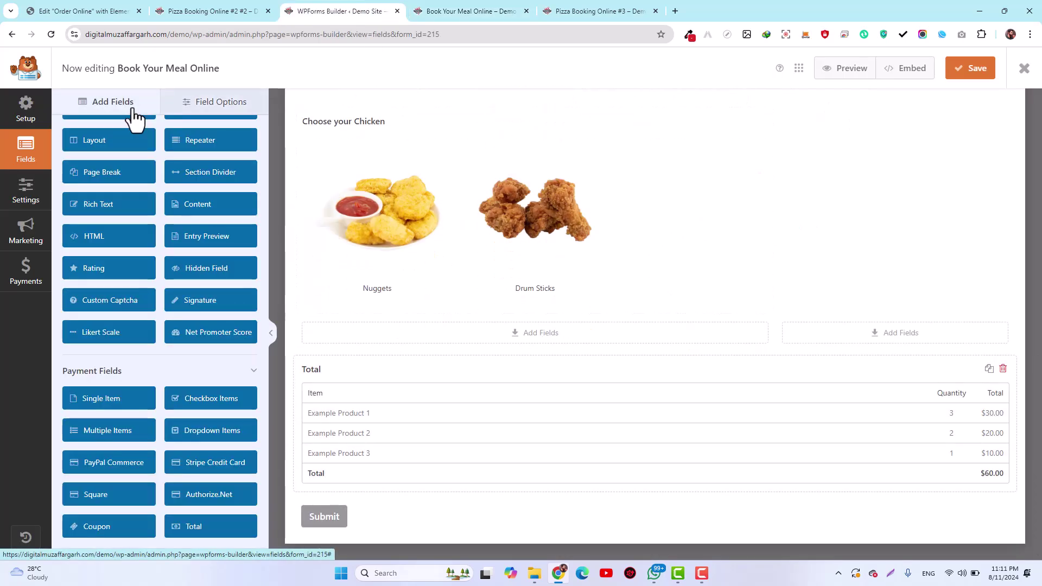
{"action": "scroll", "coordinate": [93, 230], "scroll_direction": "up", "scroll_amount": 6}
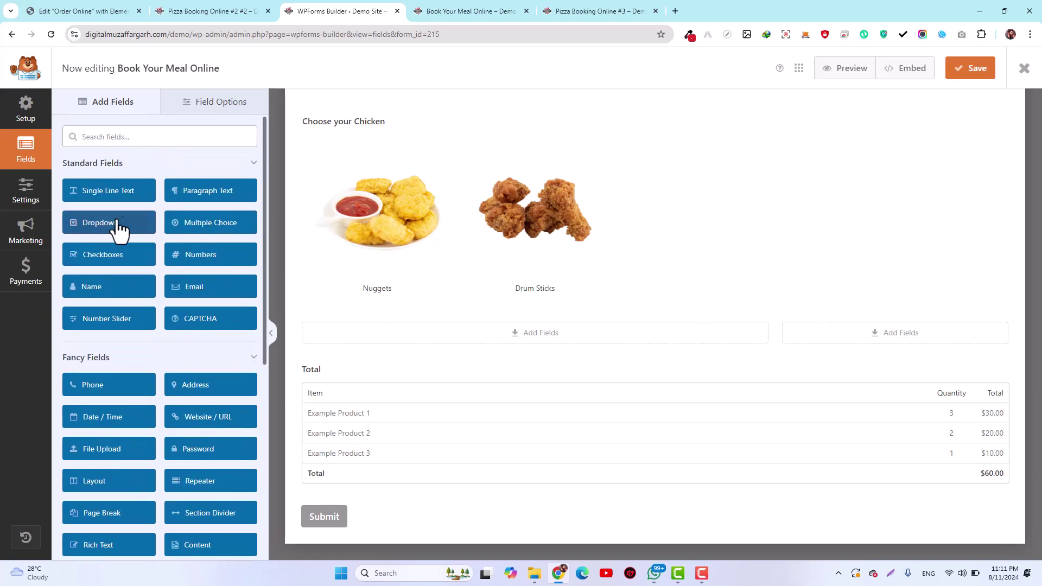
{"action": "left_click_drag", "start_coordinate": [105, 293], "coordinate": [468, 493]}
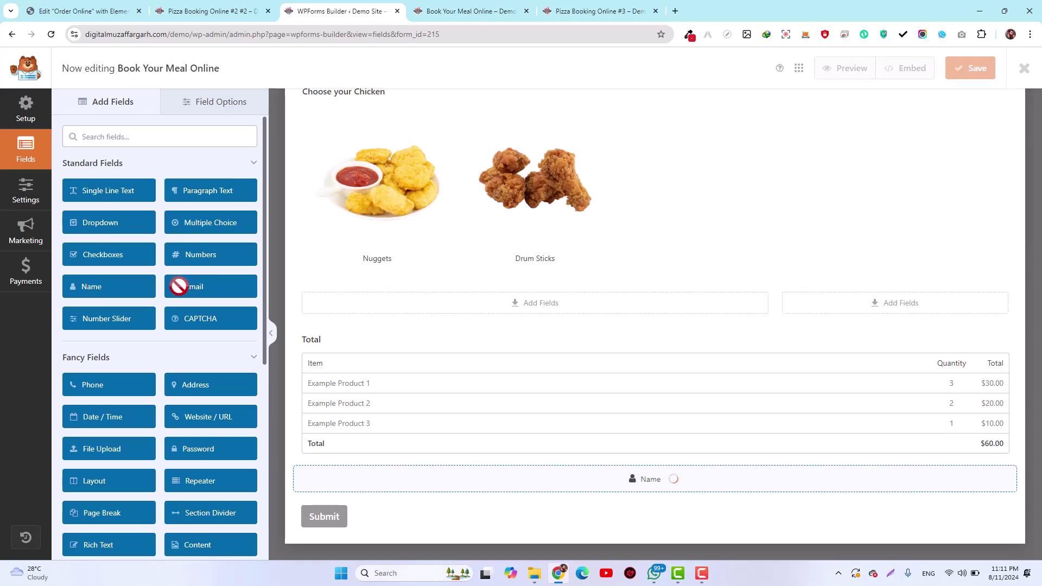
{"action": "left_click_drag", "start_coordinate": [187, 296], "coordinate": [448, 513]}
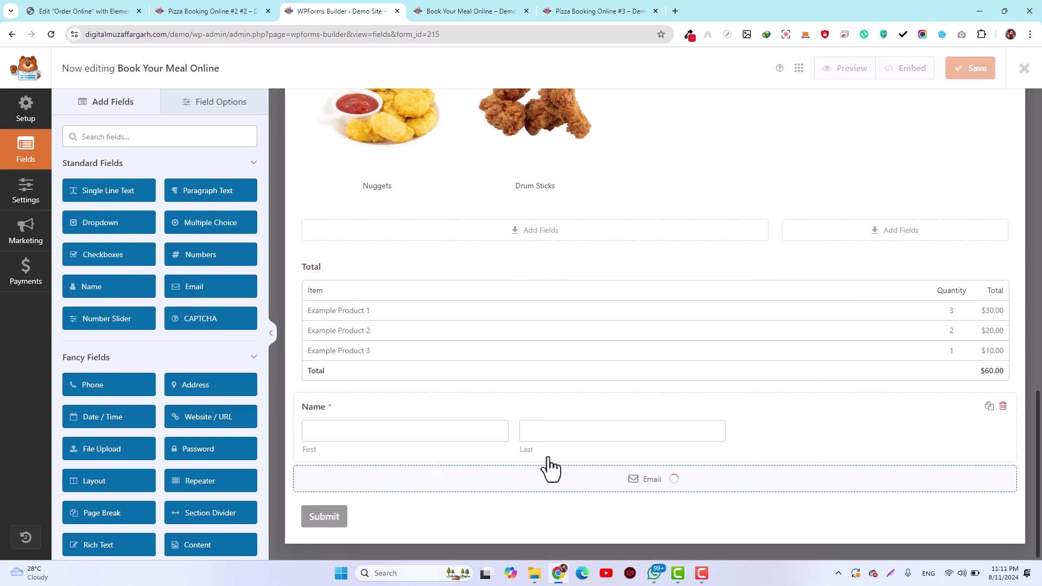
Set the field size of the Name field and the Email field to Large
{"action": "left_click", "coordinate": [692, 429]}
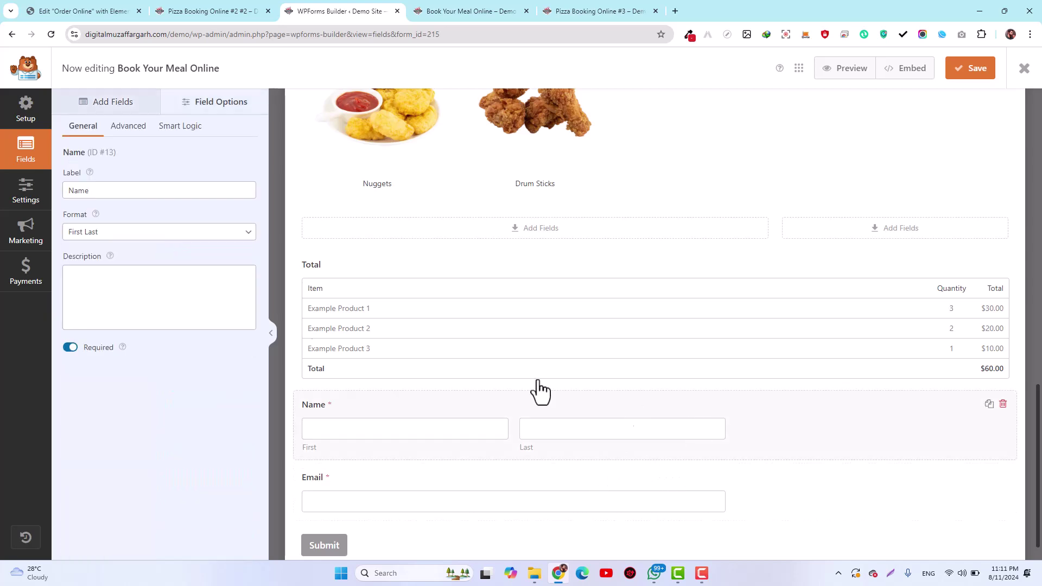
{"action": "left_click", "coordinate": [129, 126]}
{"action": "left_click", "coordinate": [120, 190]}
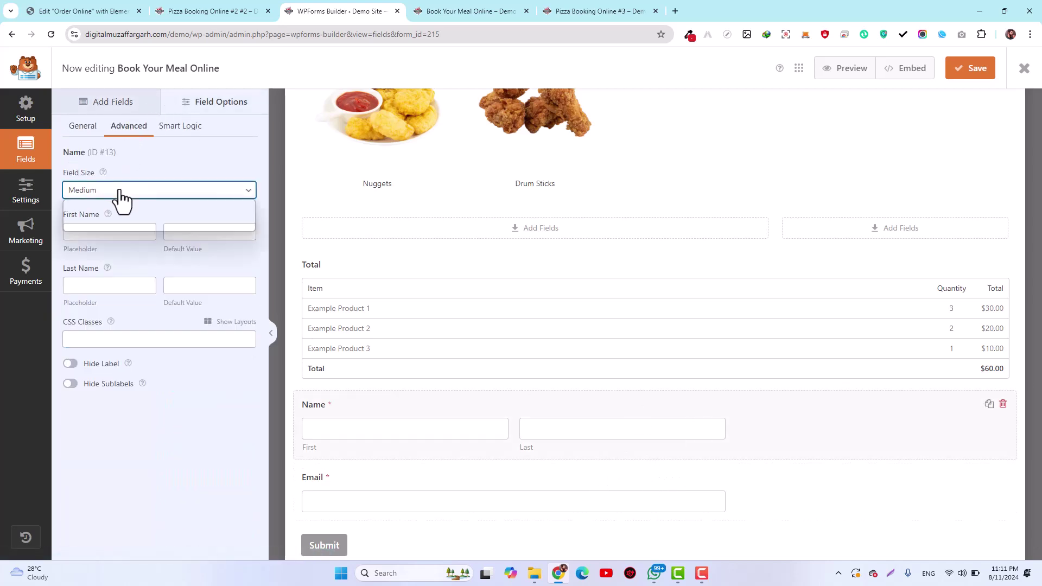
{"action": "left_click", "coordinate": [116, 226]}
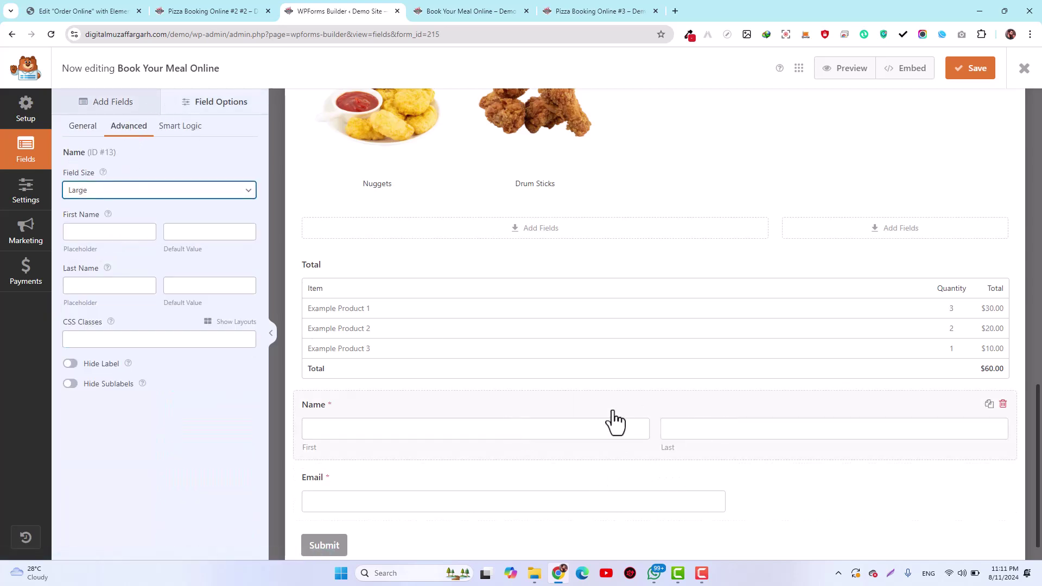
{"action": "left_click", "coordinate": [783, 500]}
{"action": "left_click", "coordinate": [127, 127]}
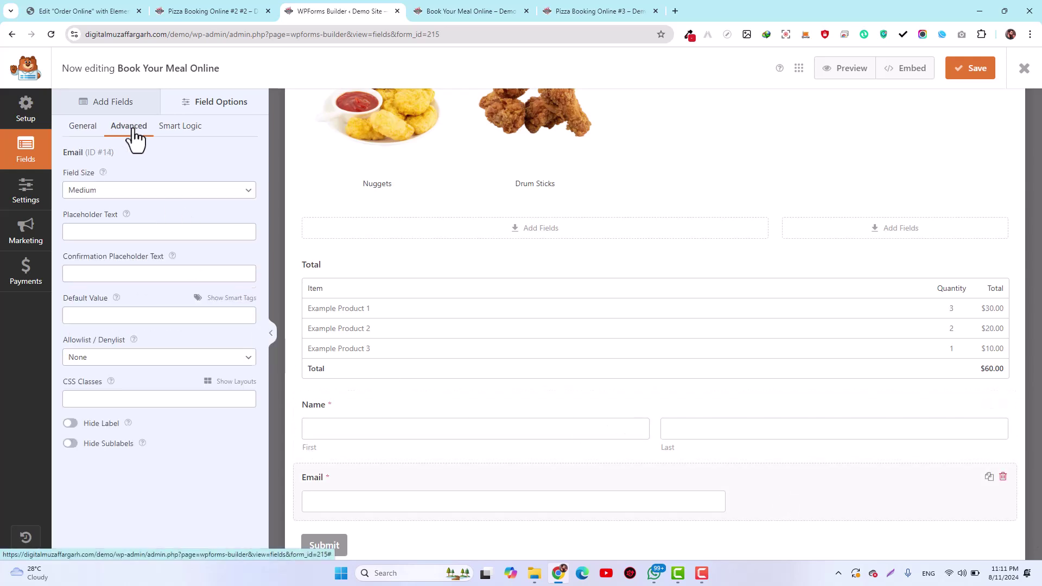
{"action": "left_click", "coordinate": [122, 191]}
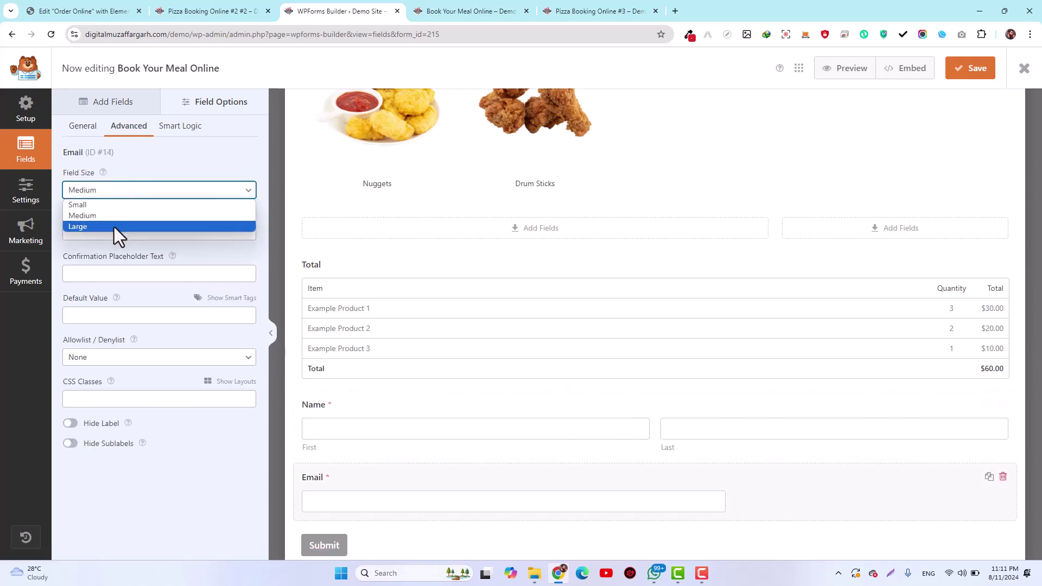
{"action": "left_click", "coordinate": [114, 227]}
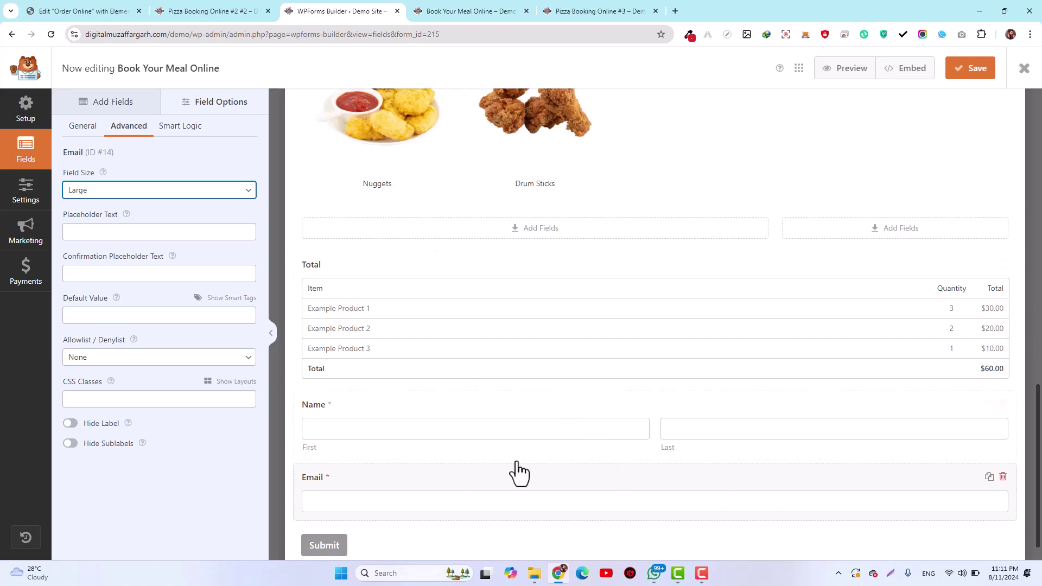
{"action": "left_click", "coordinate": [82, 127]}
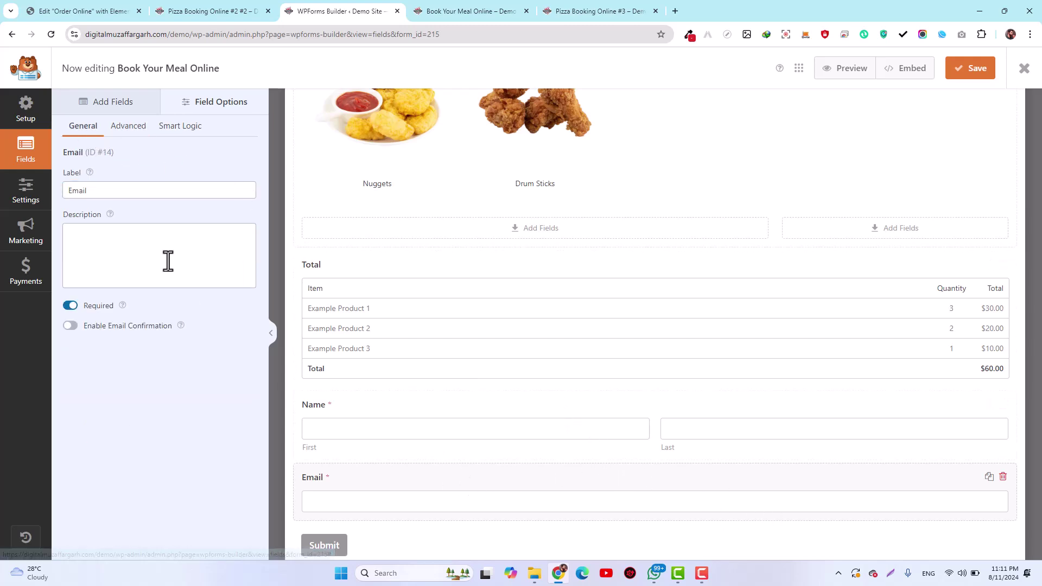
Add an Address field below Email and a Phone field between Name and Email
{"action": "left_click", "coordinate": [94, 110]}
{"action": "scroll", "coordinate": [133, 378], "scroll_direction": "down", "scroll_amount": 3}
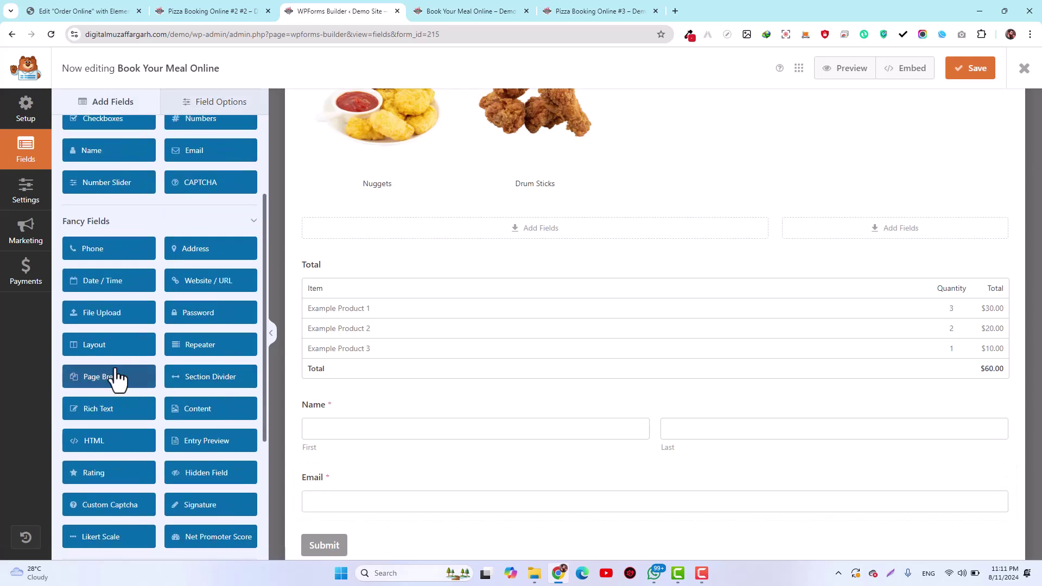
{"action": "scroll", "coordinate": [115, 370], "scroll_direction": "up", "scroll_amount": 2}
{"action": "scroll", "coordinate": [115, 371], "scroll_direction": "down", "scroll_amount": 3}
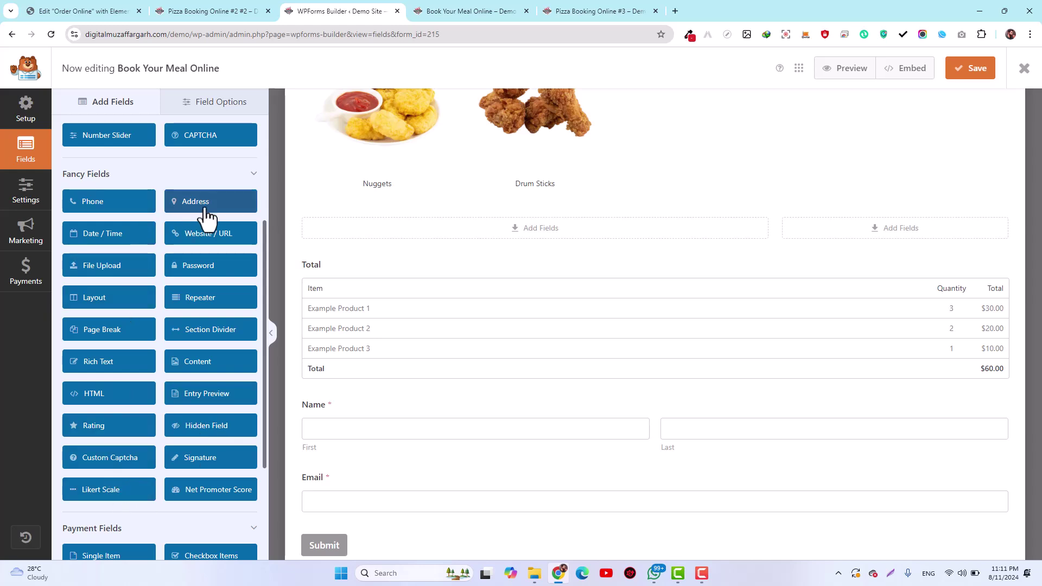
{"action": "left_click_drag", "start_coordinate": [191, 208], "coordinate": [502, 461]}
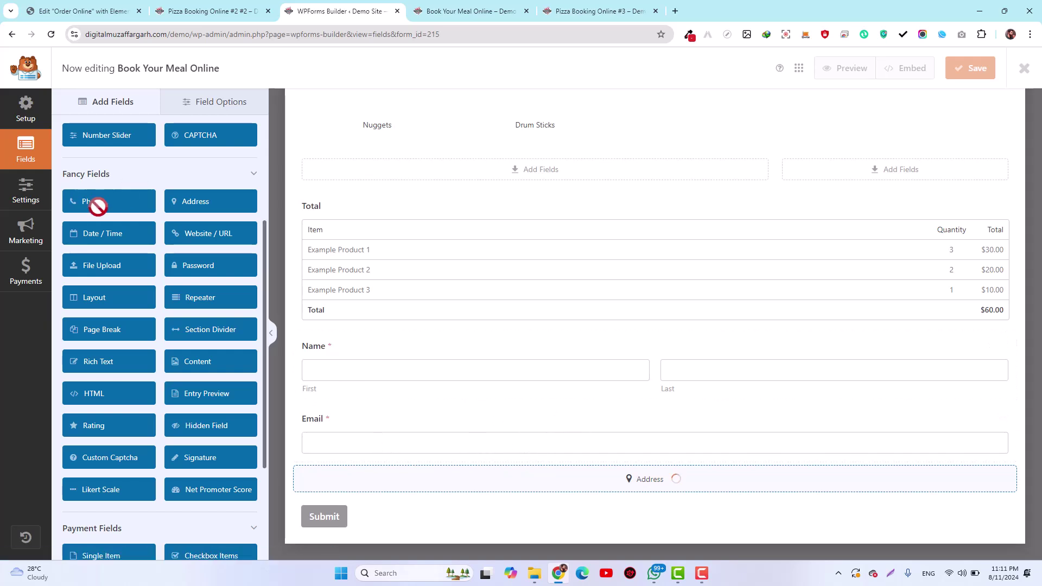
{"action": "left_click_drag", "start_coordinate": [90, 209], "coordinate": [344, 403]}
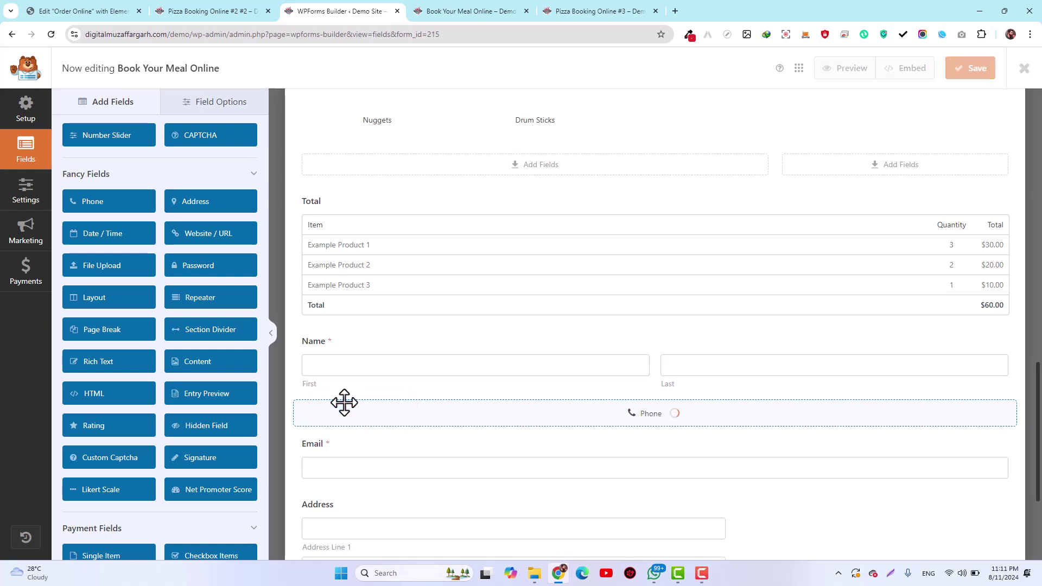
Set the field size of the Address field and the Phone field to Large
{"action": "scroll", "coordinate": [540, 480], "scroll_direction": "down", "scroll_amount": 2}
{"action": "left_click", "coordinate": [551, 478]}
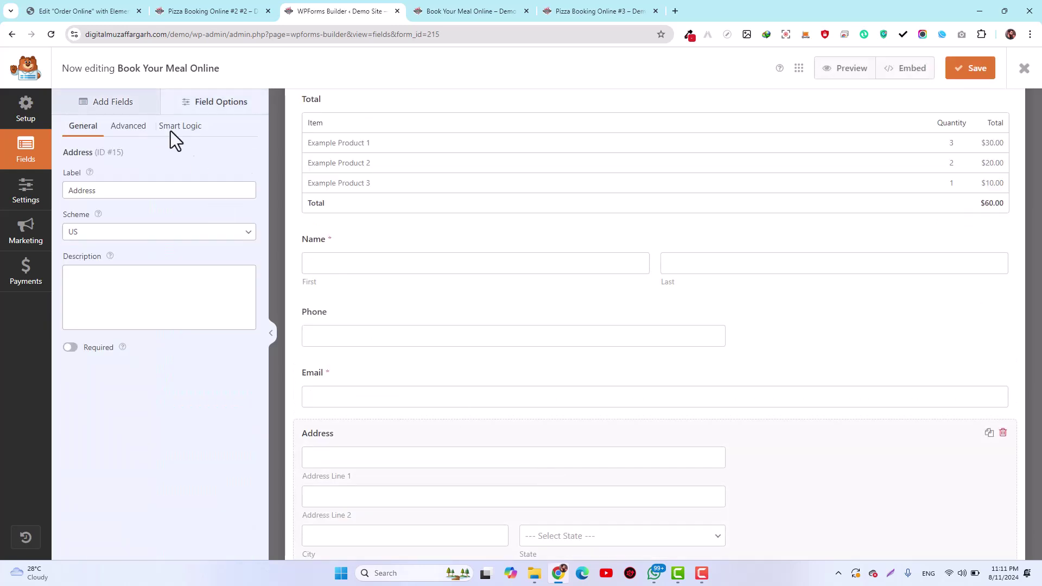
{"action": "left_click", "coordinate": [133, 127]}
{"action": "left_click", "coordinate": [106, 189]}
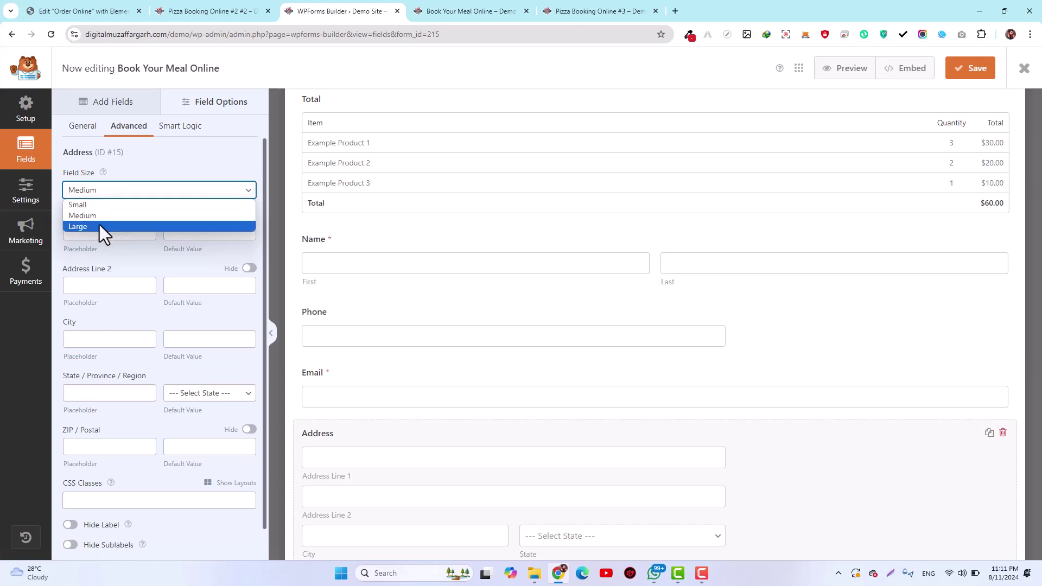
{"action": "left_click", "coordinate": [100, 225]}
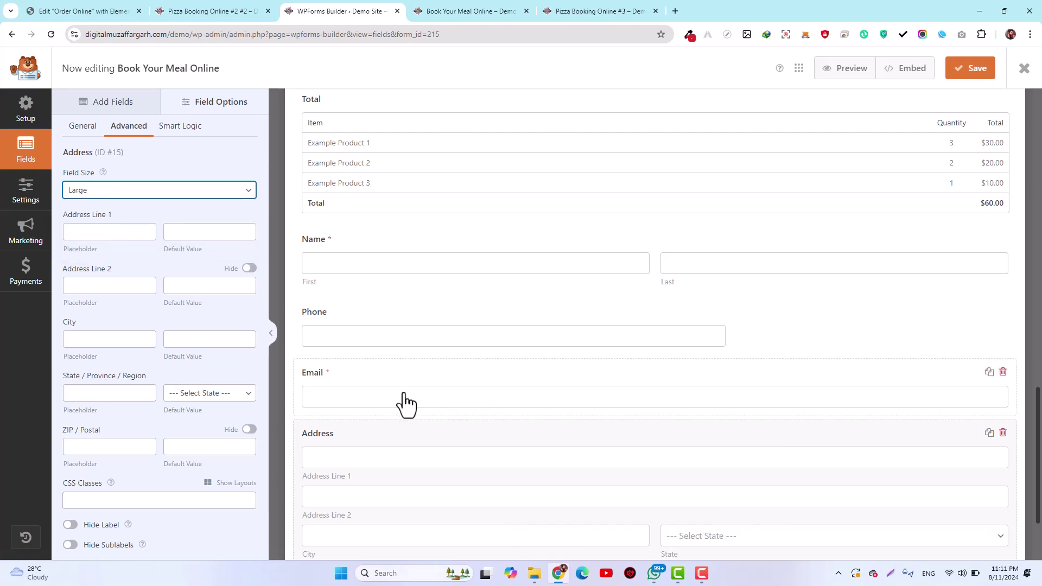
{"action": "left_click", "coordinate": [427, 337]}
{"action": "left_click", "coordinate": [135, 128]}
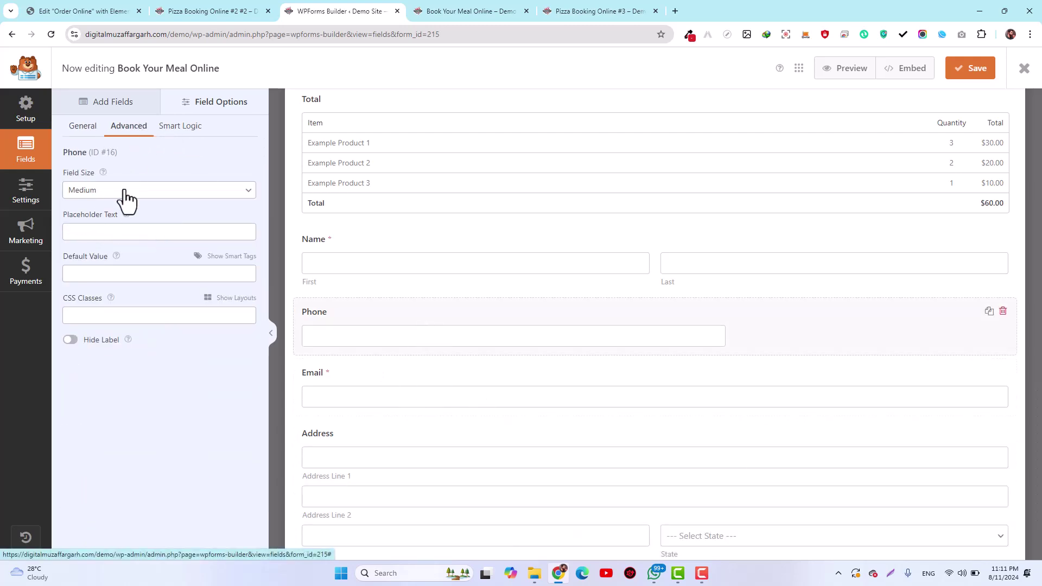
{"action": "left_click", "coordinate": [142, 190]}
{"action": "left_click", "coordinate": [128, 226]}
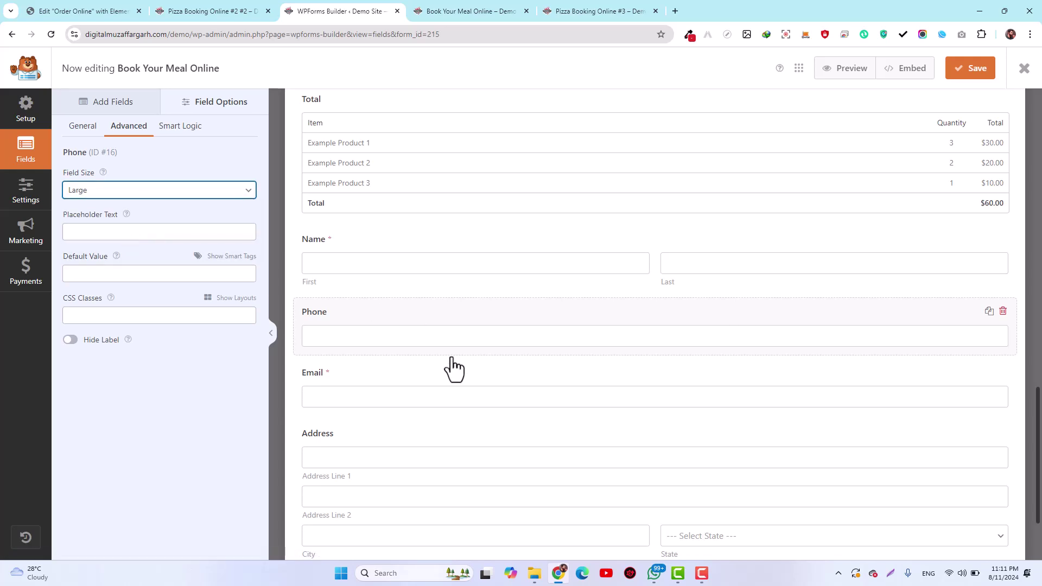
Try hiding Address Line 2 and ZIP / Postal in the Address field, and restore both
{"action": "scroll", "coordinate": [451, 367], "scroll_direction": "down", "scroll_amount": 2}
{"action": "left_click", "coordinate": [422, 405]}
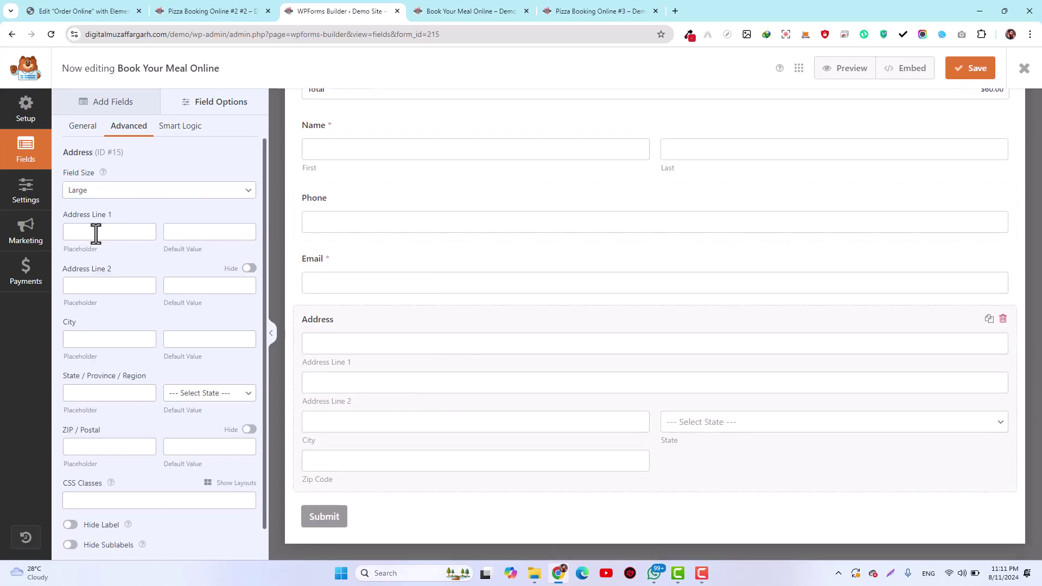
{"action": "left_click", "coordinate": [249, 268]}
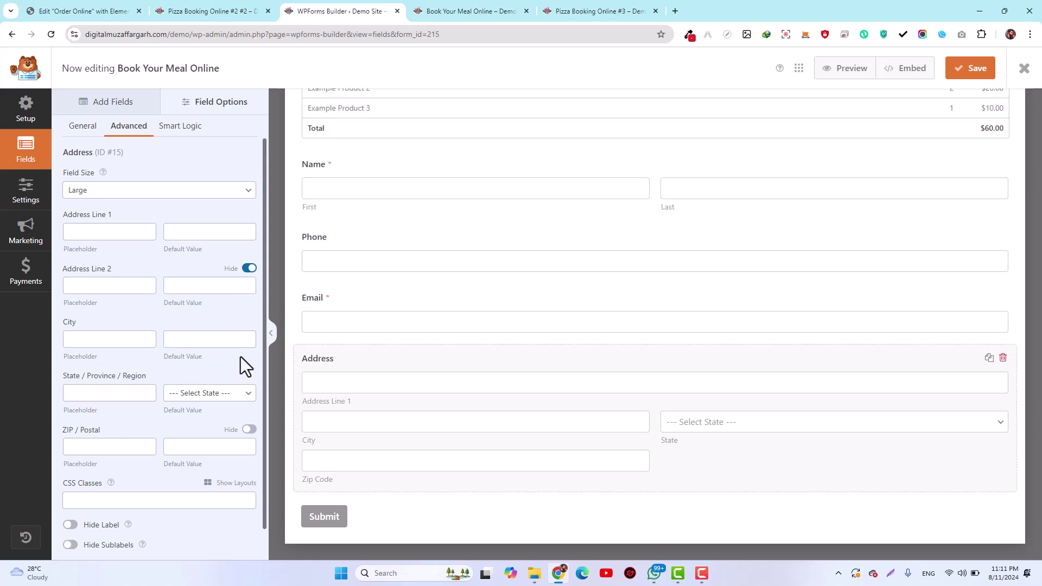
{"action": "left_click", "coordinate": [249, 429]}
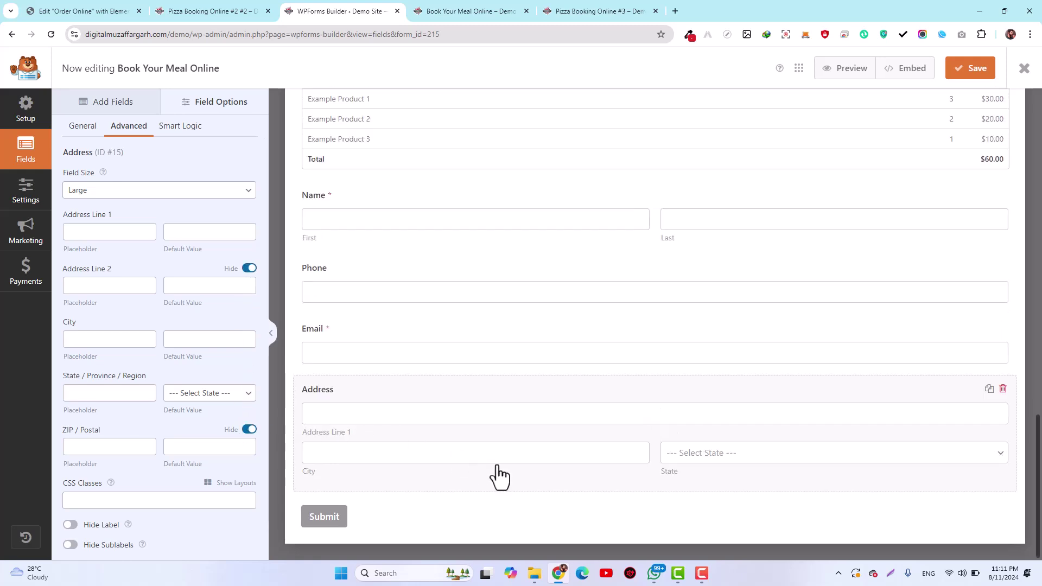
{"action": "scroll", "coordinate": [200, 467], "scroll_direction": "down", "scroll_amount": 1}
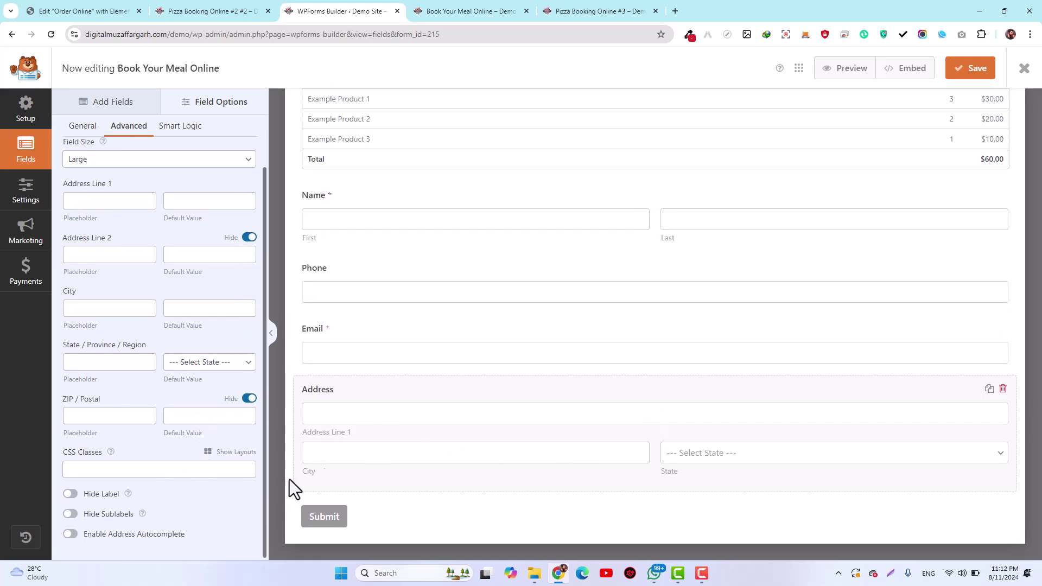
{"action": "left_click", "coordinate": [249, 399]}
{"action": "left_click", "coordinate": [249, 237]}
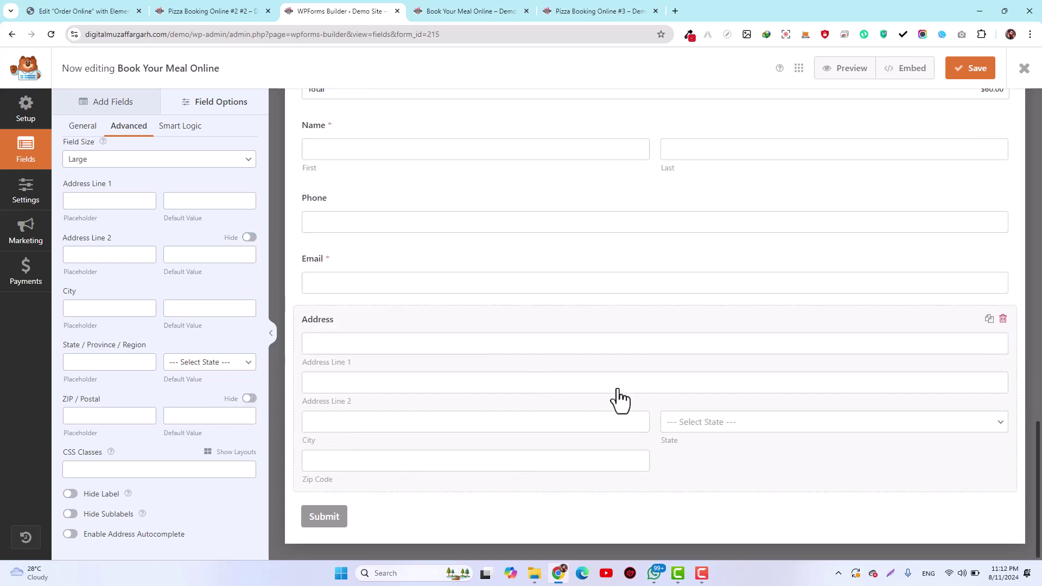
Save the form with the added contact fields
{"action": "scroll", "coordinate": [597, 404], "scroll_direction": "up", "scroll_amount": 1}
{"action": "scroll", "coordinate": [574, 407], "scroll_direction": "up", "scroll_amount": 3}
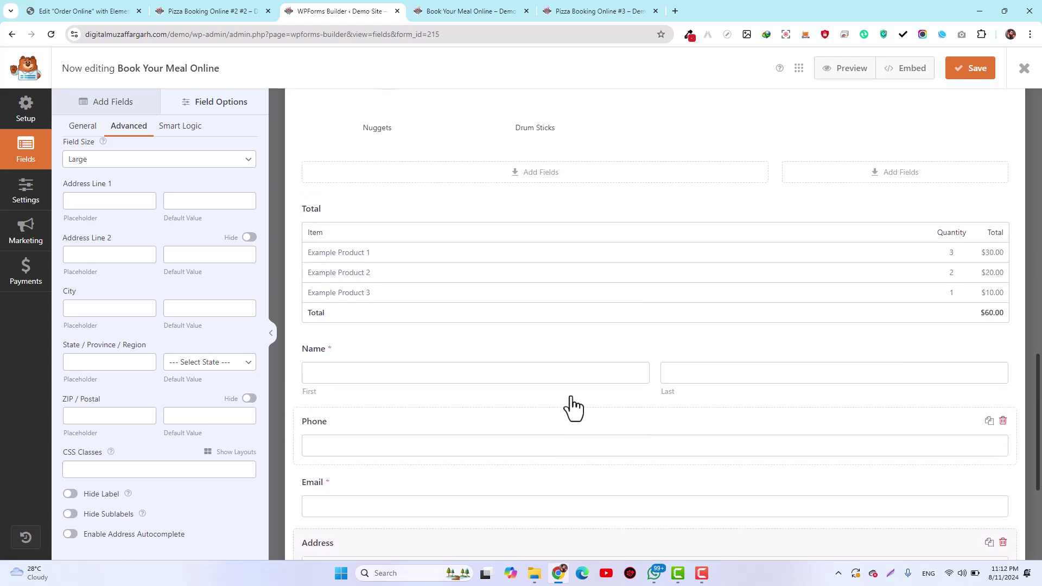
{"action": "left_click", "coordinate": [490, 3]}
{"action": "left_click", "coordinate": [330, 9]}
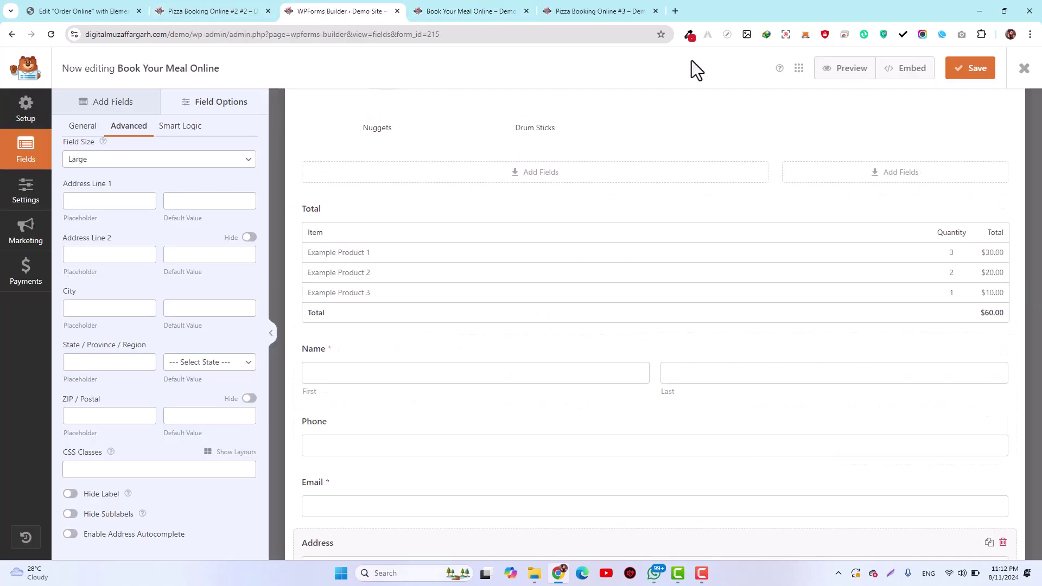
{"action": "left_click", "coordinate": [959, 67]}
On the Pizza Booking Online #3 page, choose Beef Burger, Yellow mustard and Cold Drink, and advance to the customer details page
{"action": "left_click", "coordinate": [562, 7]}
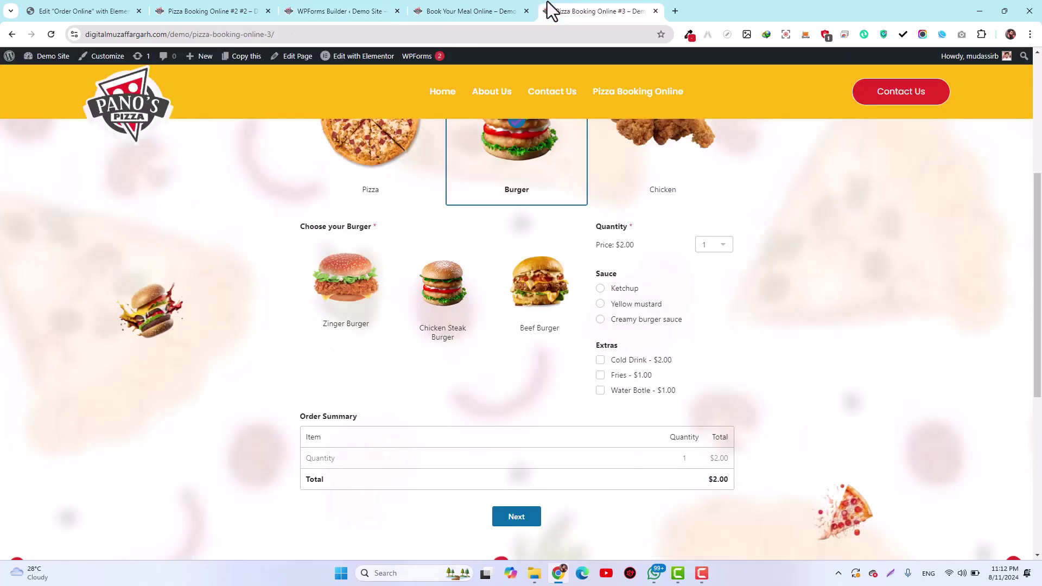
{"action": "left_click", "coordinate": [459, 293]}
{"action": "scroll", "coordinate": [459, 295], "scroll_direction": "down", "scroll_amount": 3}
{"action": "left_click", "coordinate": [524, 385]}
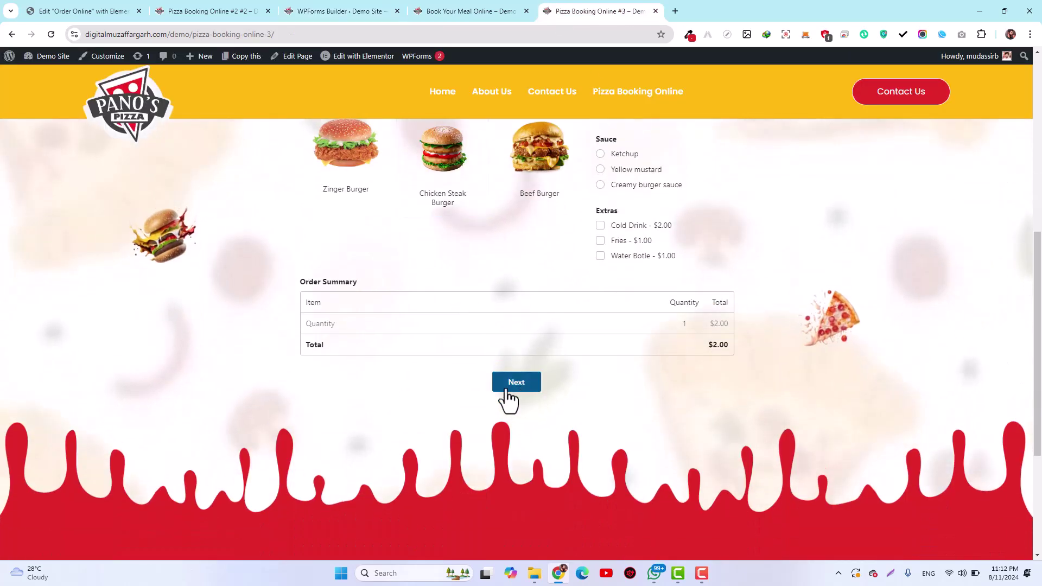
{"action": "left_click", "coordinate": [619, 225]}
{"action": "left_click", "coordinate": [554, 200]}
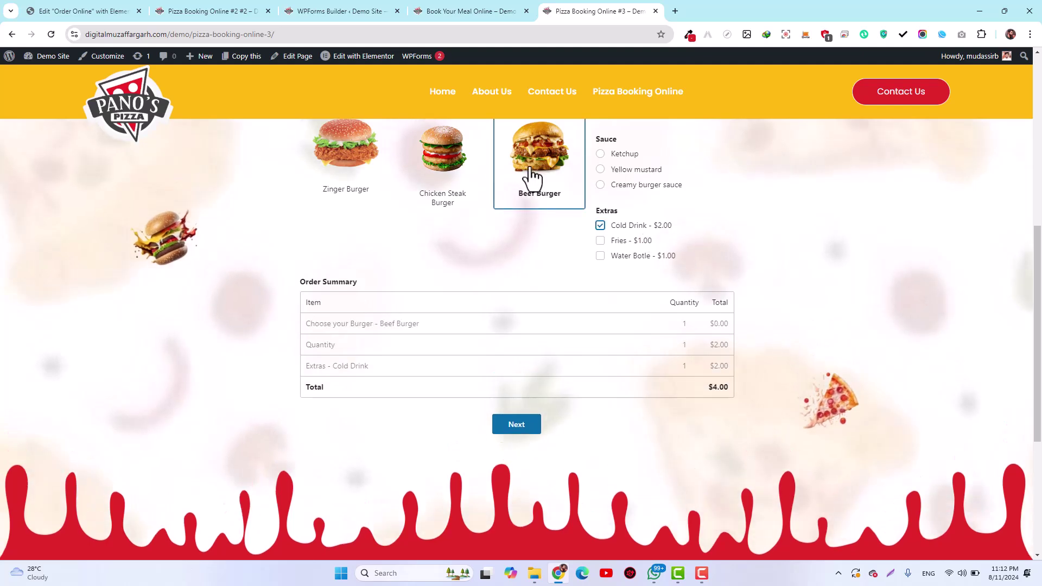
{"action": "left_click", "coordinate": [619, 171]}
{"action": "scroll", "coordinate": [618, 213], "scroll_direction": "up", "scroll_amount": 2}
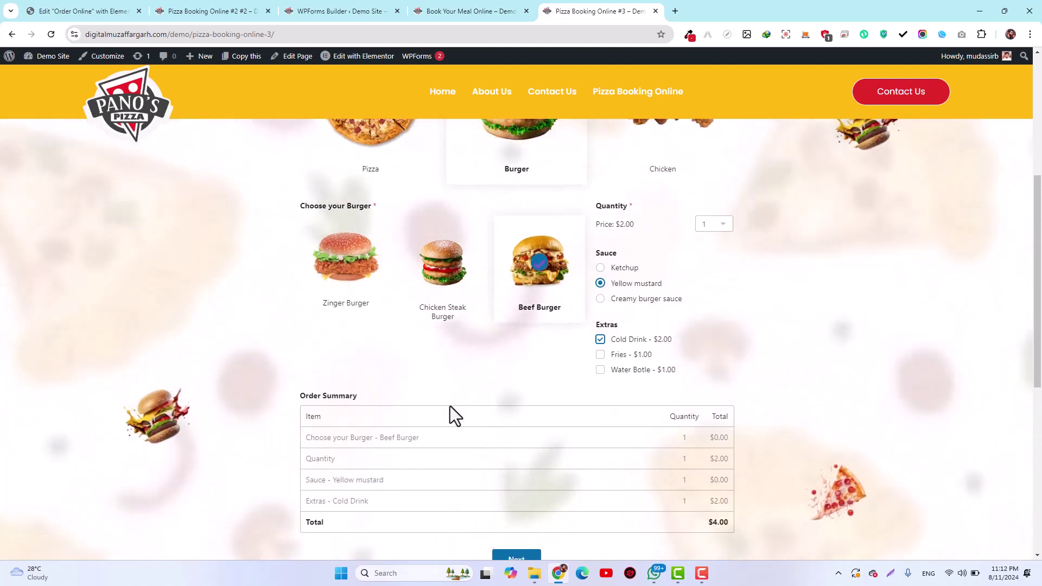
{"action": "scroll", "coordinate": [510, 445], "scroll_direction": "down", "scroll_amount": 2}
{"action": "left_click", "coordinate": [525, 437]}
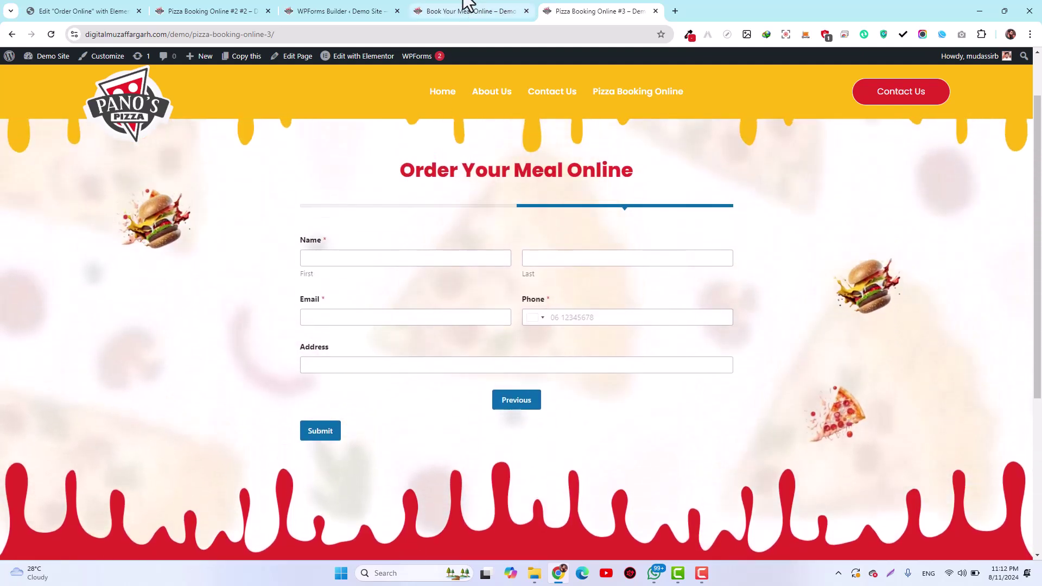
Back in the form builder, insert a Page Break between the Total table and the Name field
{"action": "left_click", "coordinate": [458, 10]}
{"action": "left_click", "coordinate": [323, 3]}
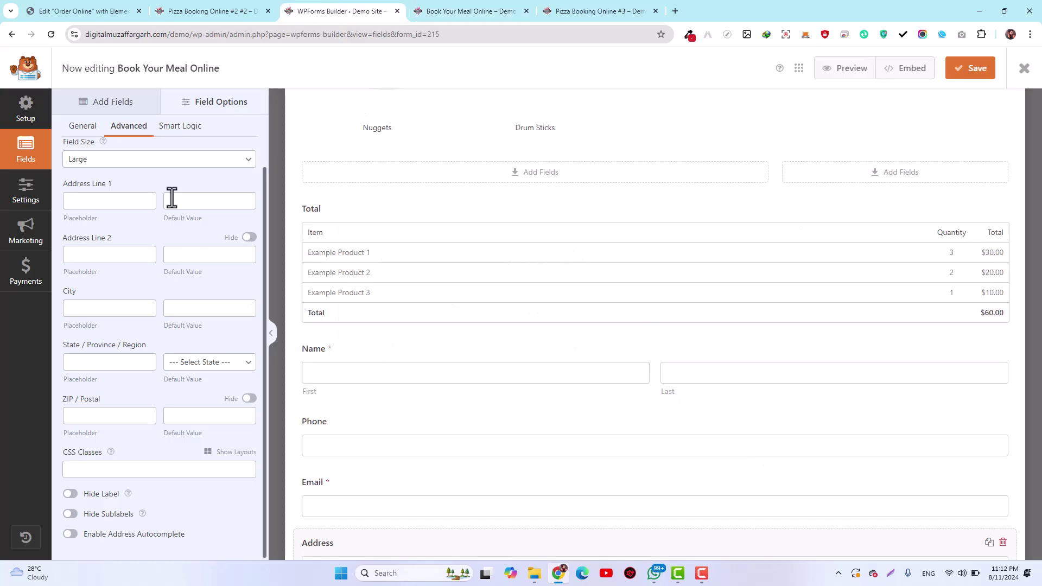
{"action": "left_click", "coordinate": [105, 103]}
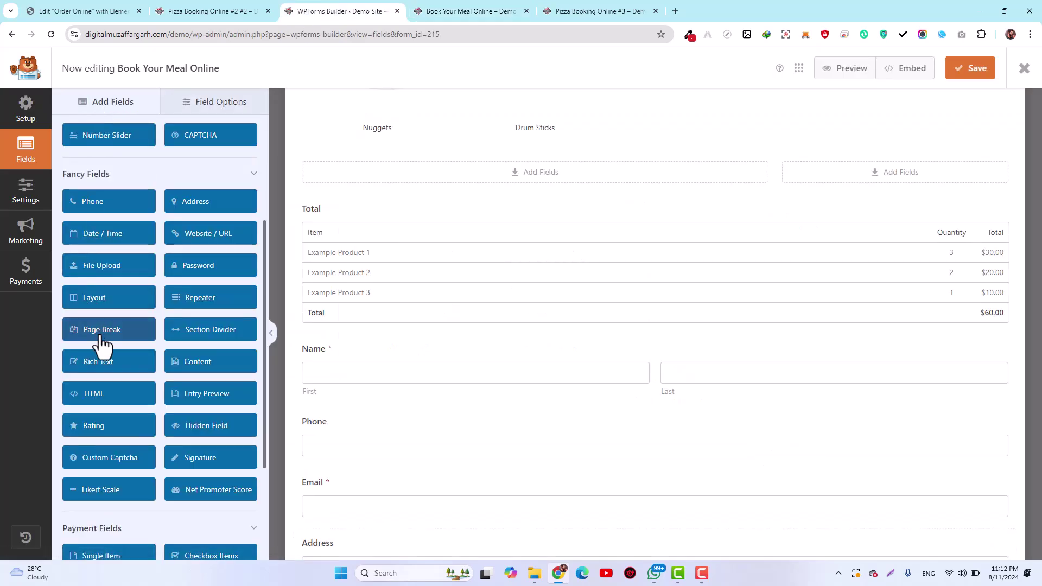
{"action": "left_click_drag", "start_coordinate": [97, 333], "coordinate": [392, 353]}
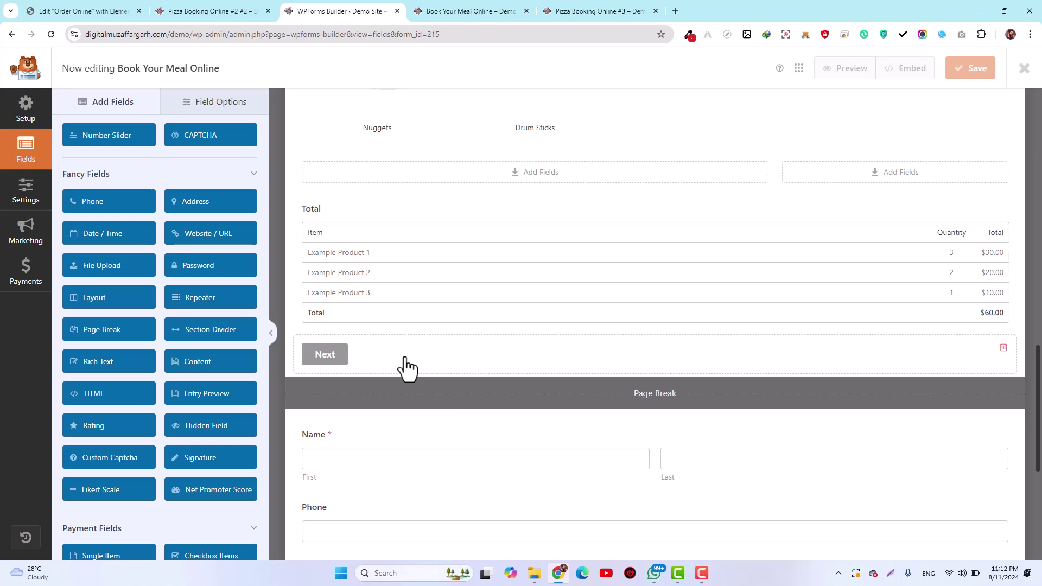
Examine the field options of the progress indicator, the Name field, and the page break before the Name field, including its advanced options
{"action": "left_click", "coordinate": [216, 102]}
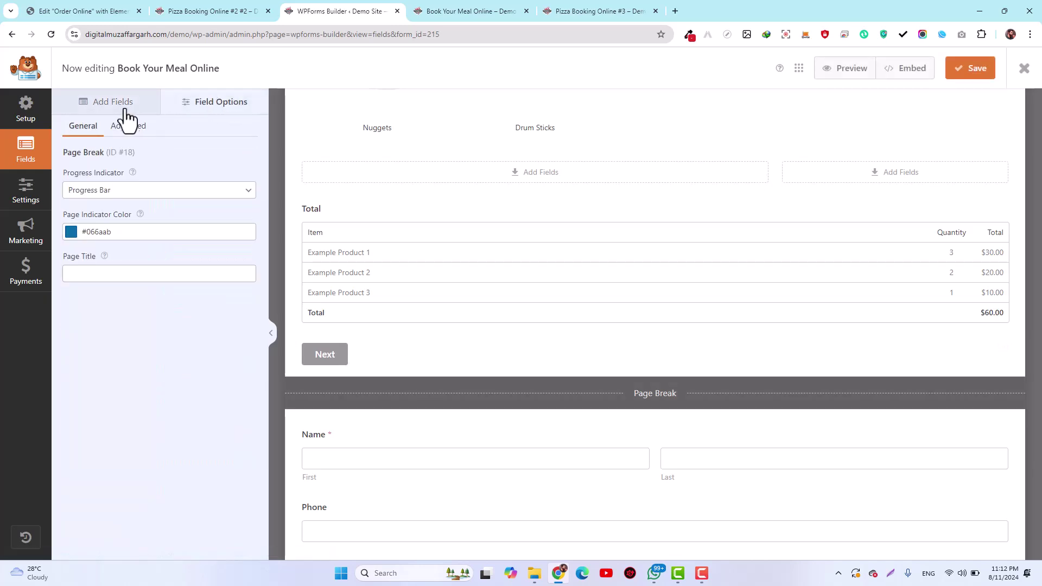
{"action": "left_click", "coordinate": [109, 114]}
{"action": "scroll", "coordinate": [444, 324], "scroll_direction": "down", "scroll_amount": 6}
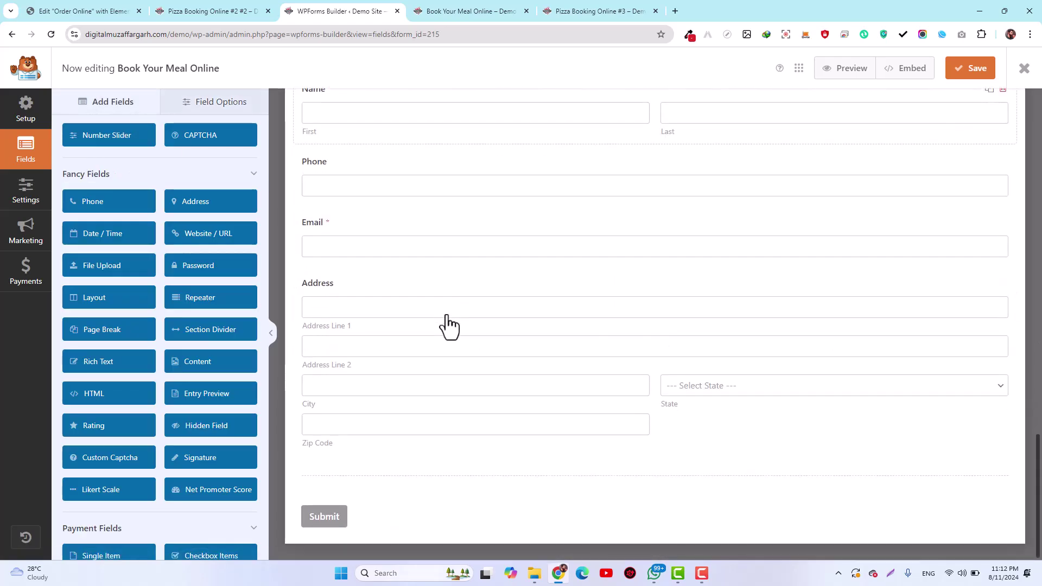
{"action": "scroll", "coordinate": [423, 327], "scroll_direction": "up", "scroll_amount": 4}
{"action": "left_click", "coordinate": [375, 328]}
{"action": "scroll", "coordinate": [372, 328], "scroll_direction": "down", "scroll_amount": 1}
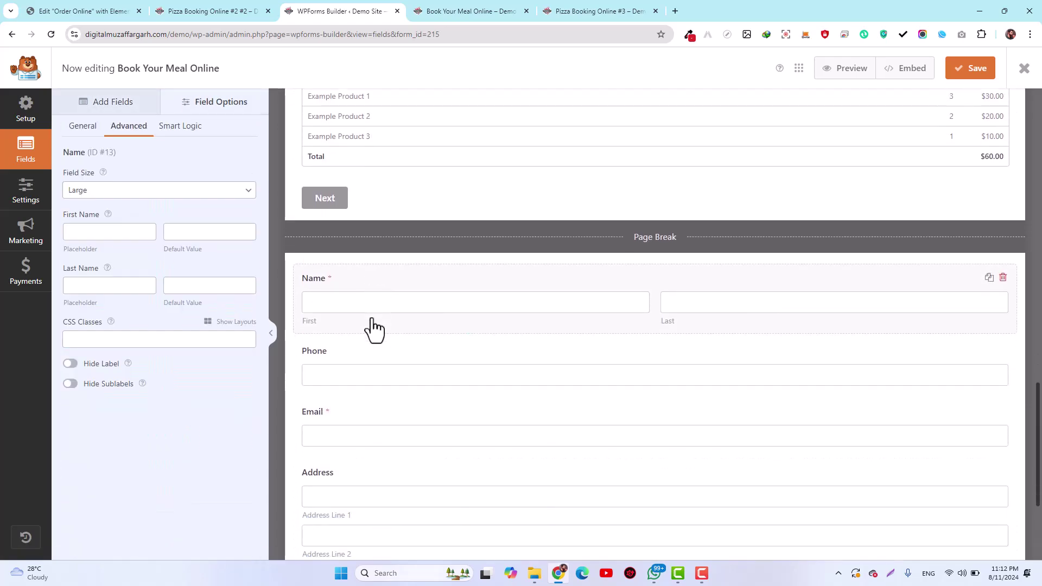
{"action": "left_click", "coordinate": [413, 238]}
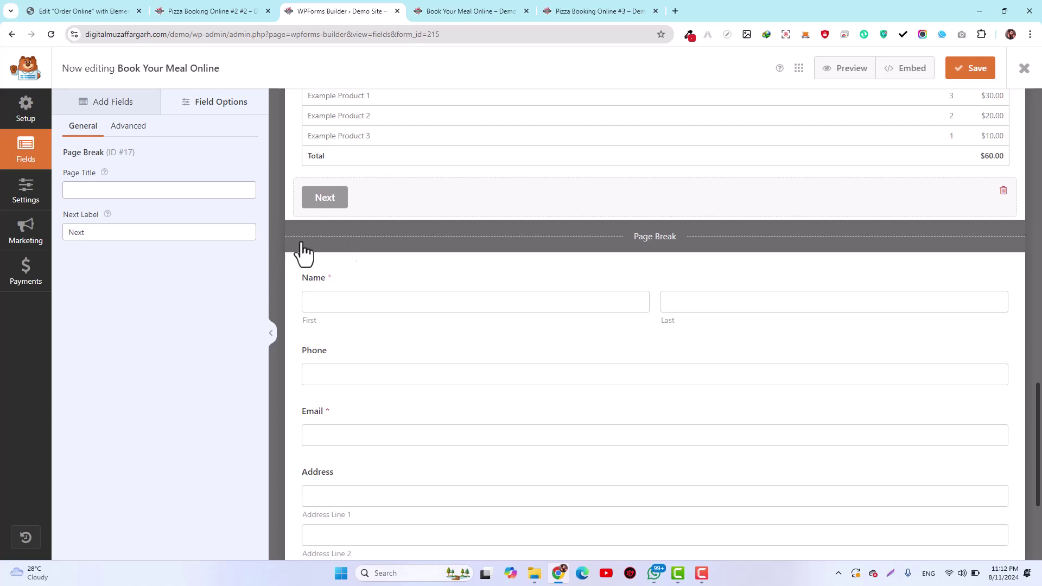
{"action": "left_click", "coordinate": [128, 136]}
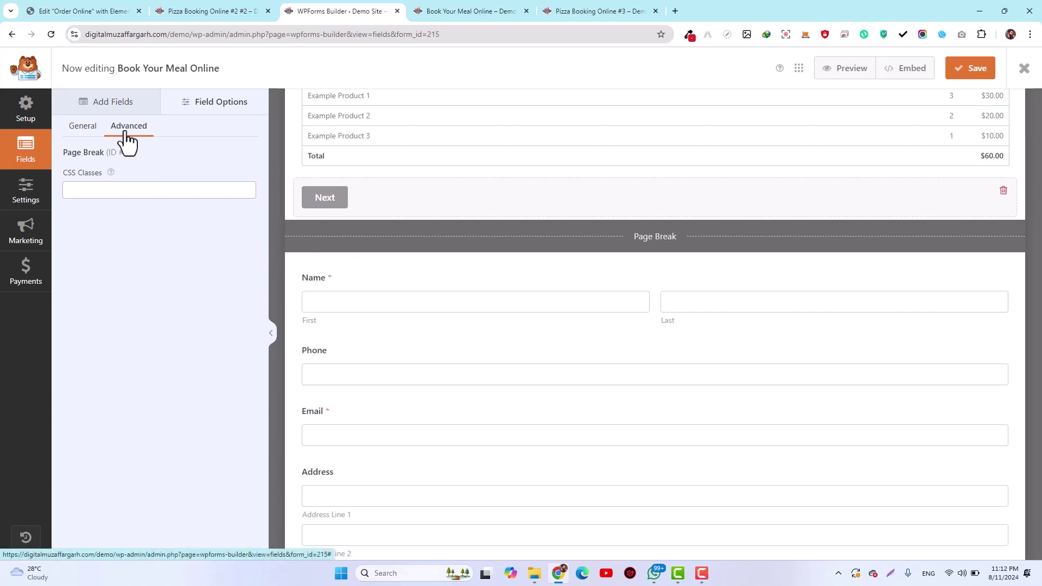
{"action": "scroll", "coordinate": [479, 293], "scroll_direction": "down", "scroll_amount": 4}
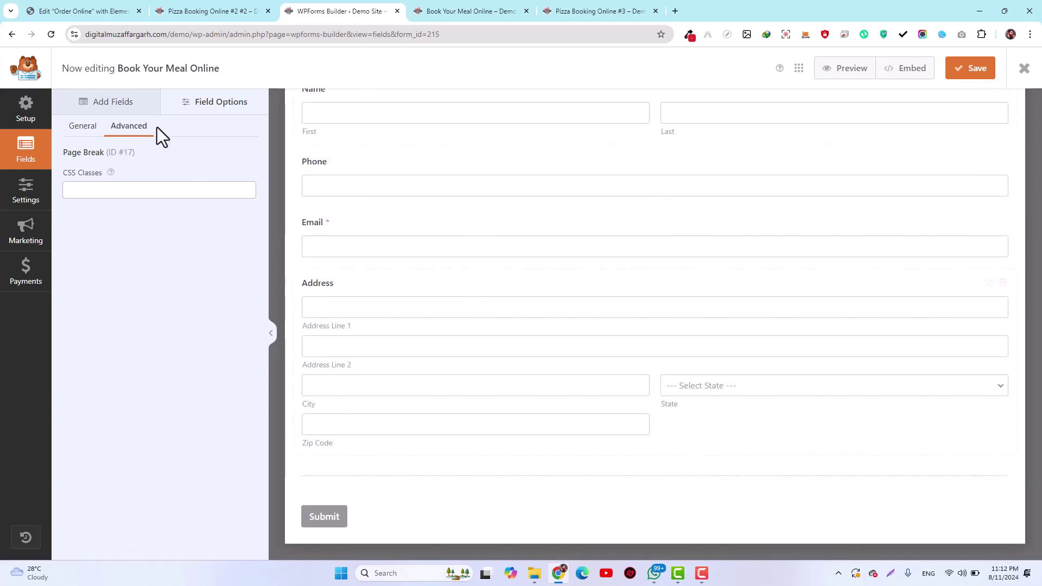
Insert another Page Break after the Address field, enable Display Previous on it, and save the form
{"action": "left_click", "coordinate": [109, 103]}
{"action": "left_click_drag", "start_coordinate": [101, 337], "coordinate": [387, 481]}
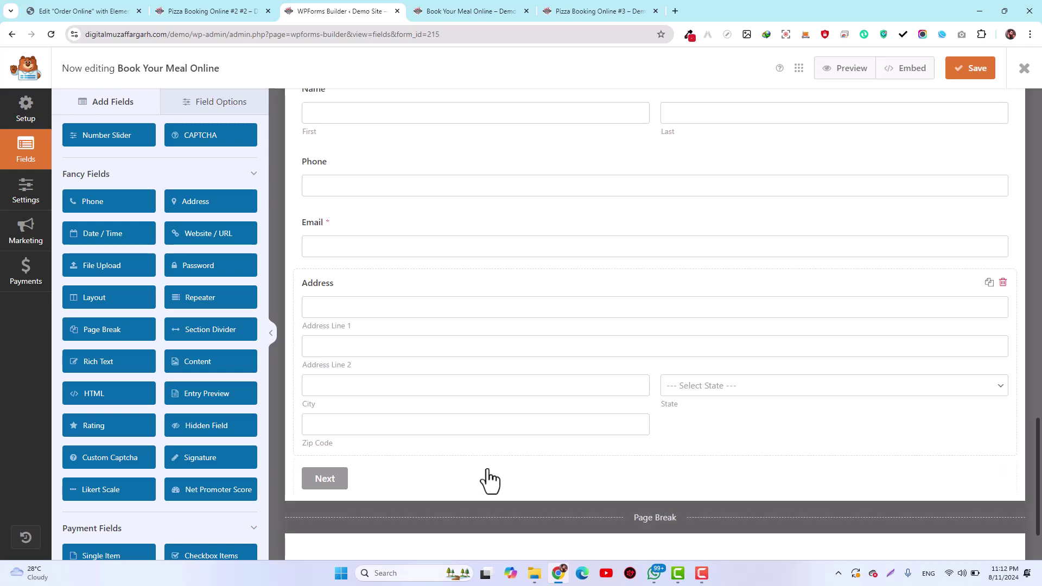
{"action": "left_click", "coordinate": [484, 482]}
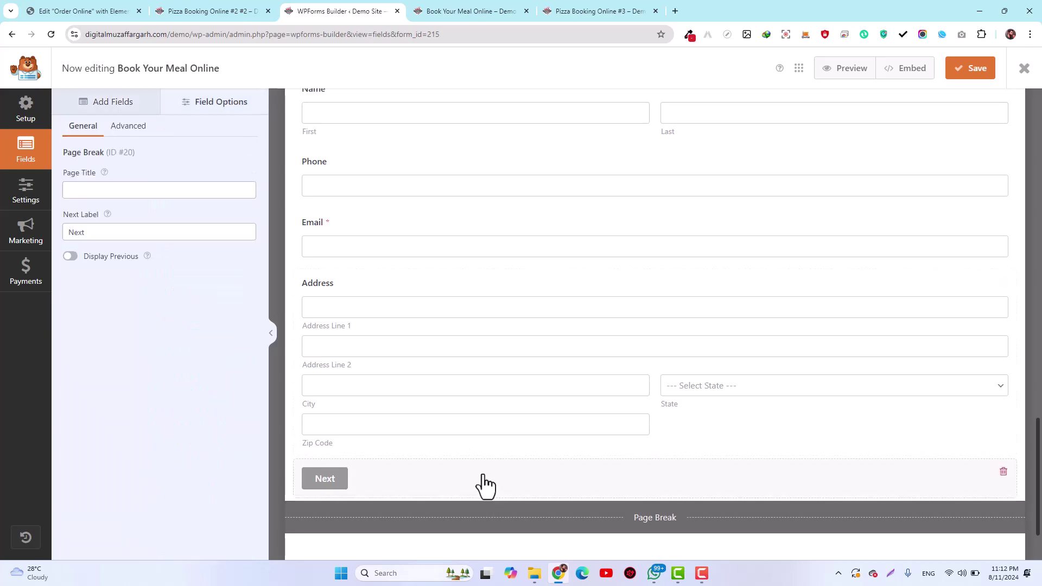
{"action": "left_click", "coordinate": [71, 257]}
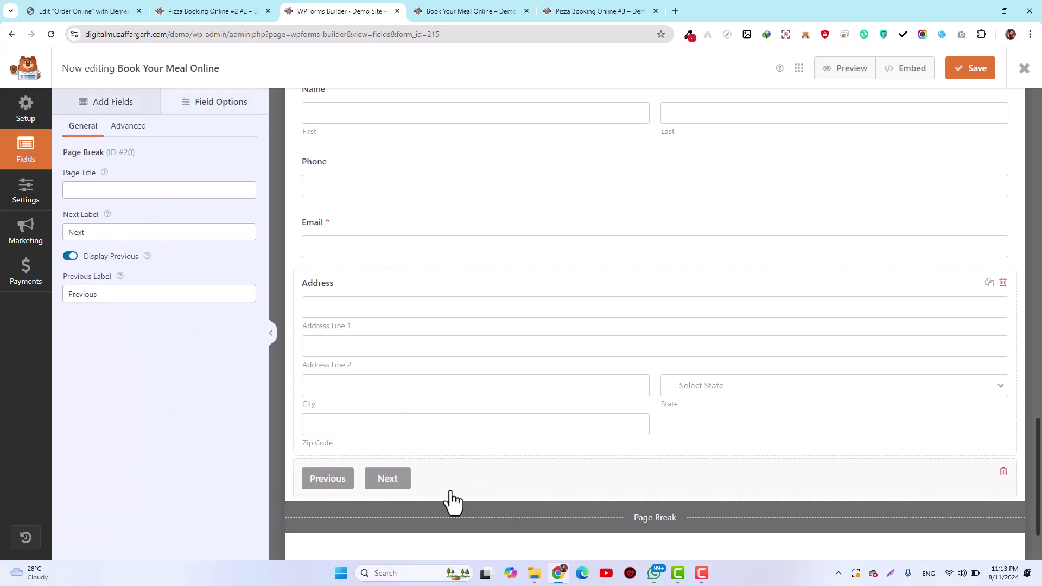
{"action": "scroll", "coordinate": [355, 434], "scroll_direction": "down", "scroll_amount": 2}
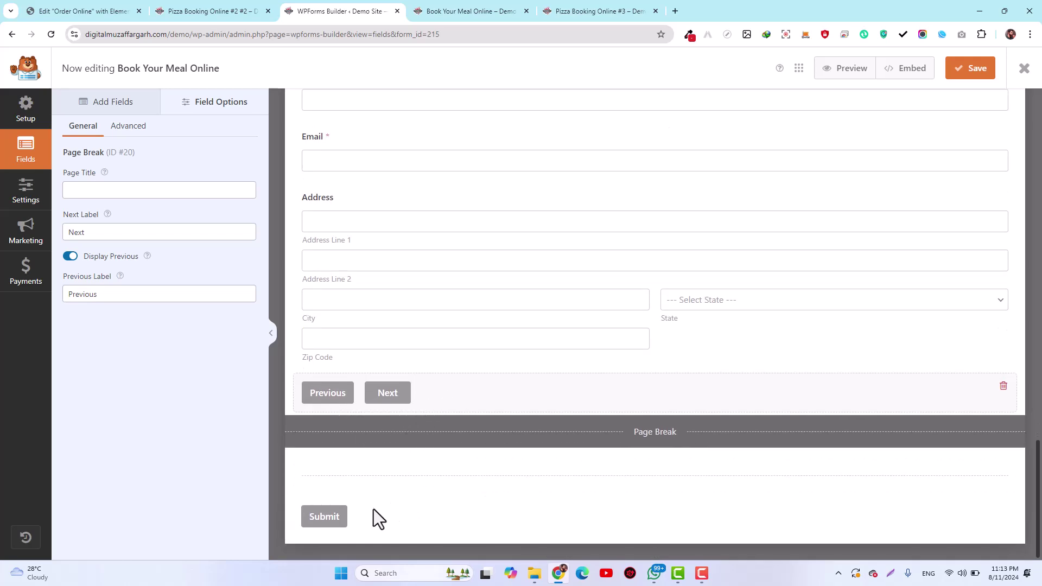
{"action": "left_click", "coordinate": [972, 74]}
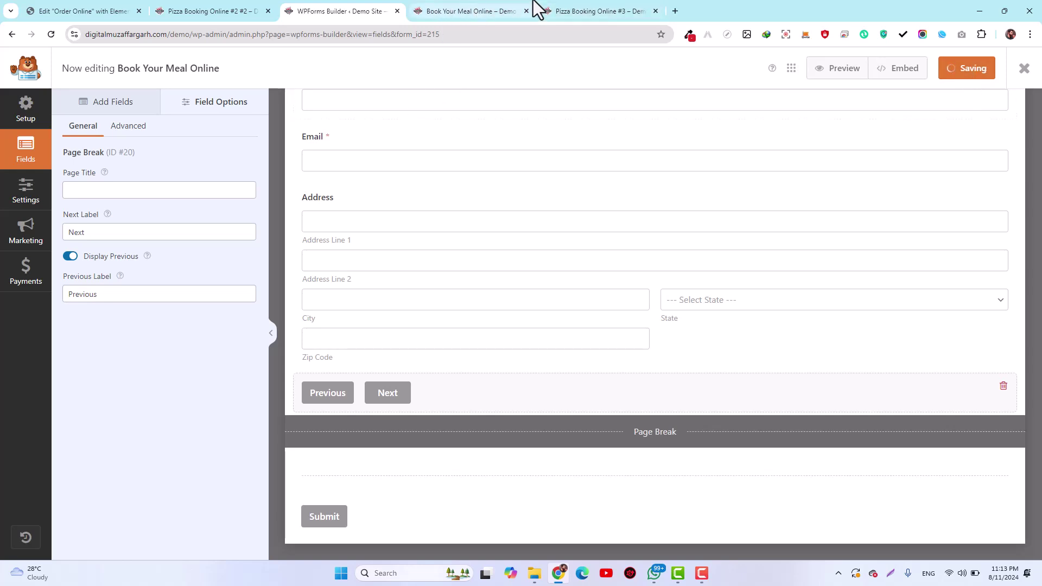
Reload the Book Your Meal Online form preview
{"action": "left_click", "coordinate": [599, 9]}
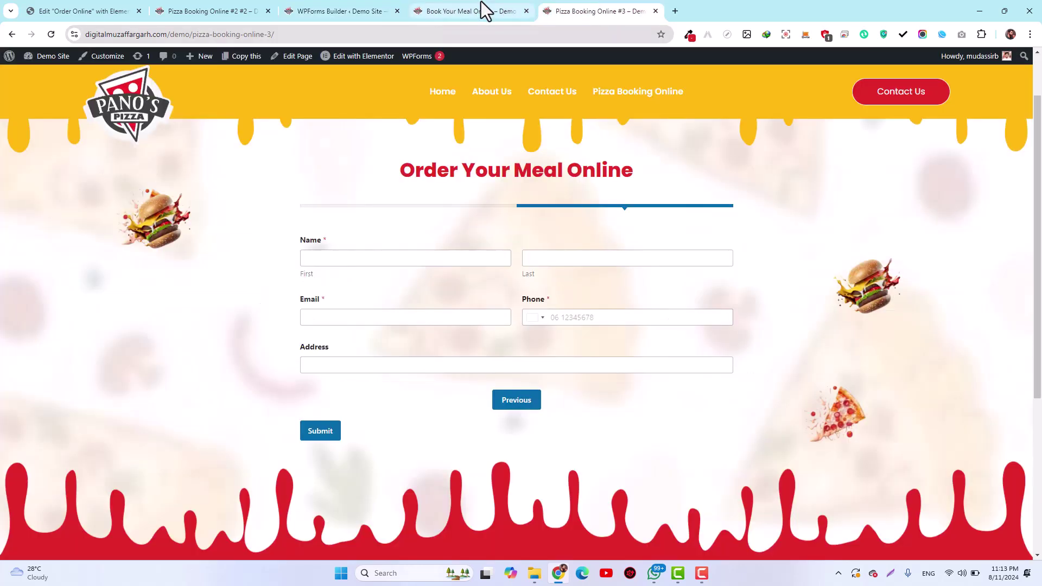
{"action": "left_click", "coordinate": [449, 7]}
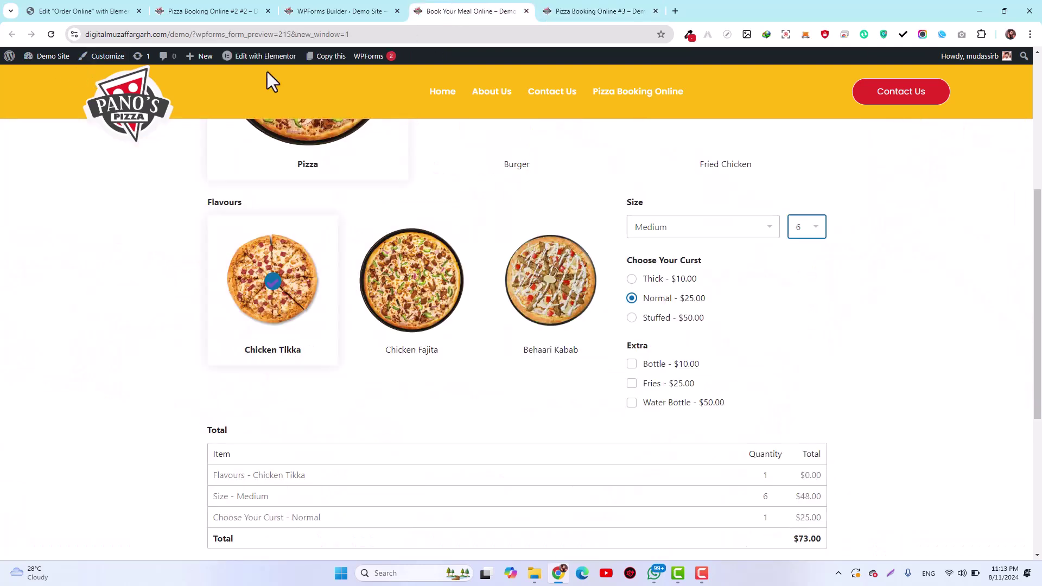
{"action": "left_click", "coordinate": [52, 35]}
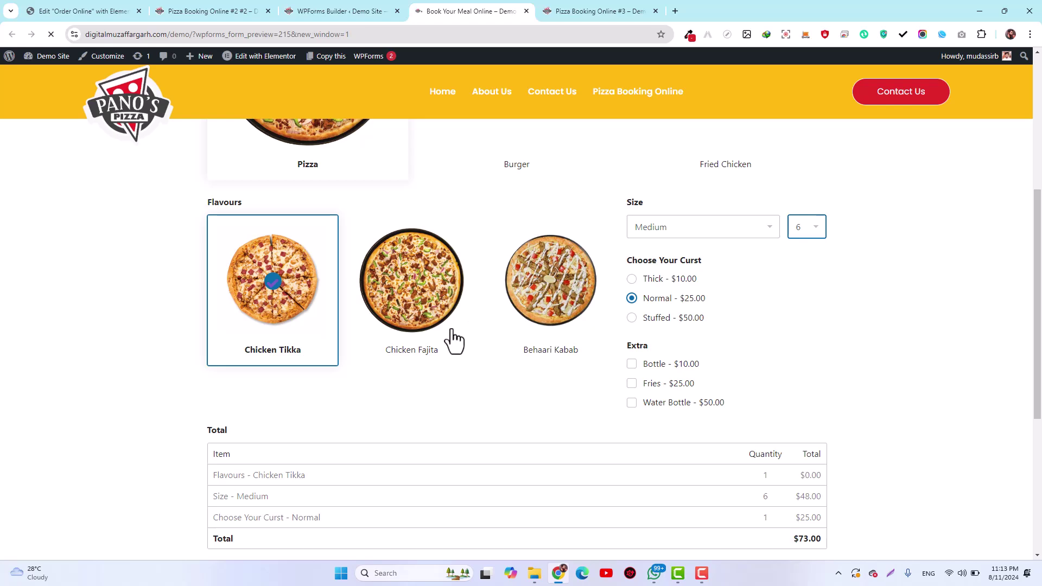
{"action": "scroll", "coordinate": [451, 340], "scroll_direction": "down", "scroll_amount": 1}
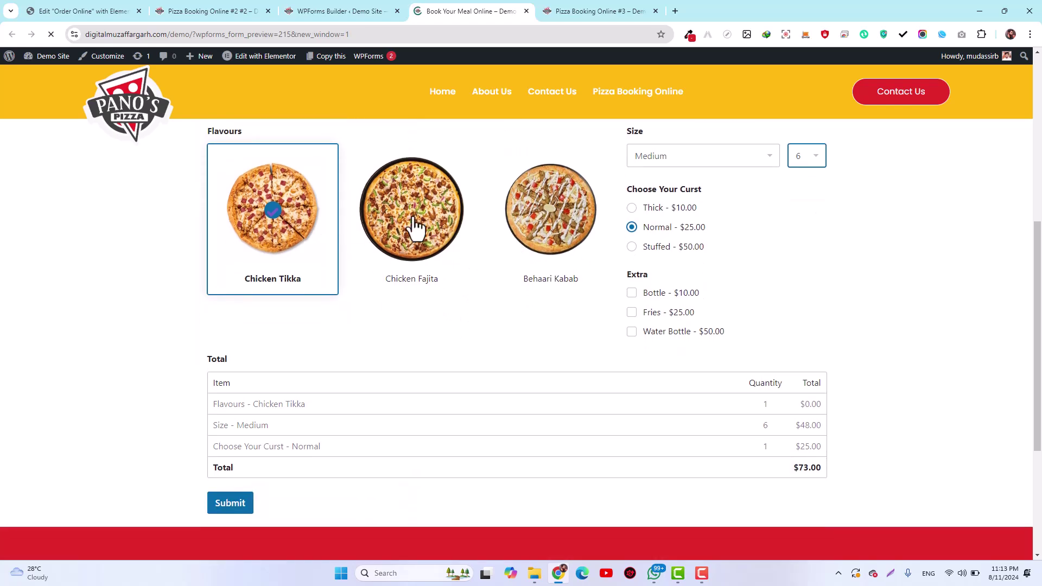
{"action": "scroll", "coordinate": [333, 377], "scroll_direction": "down", "scroll_amount": 8}
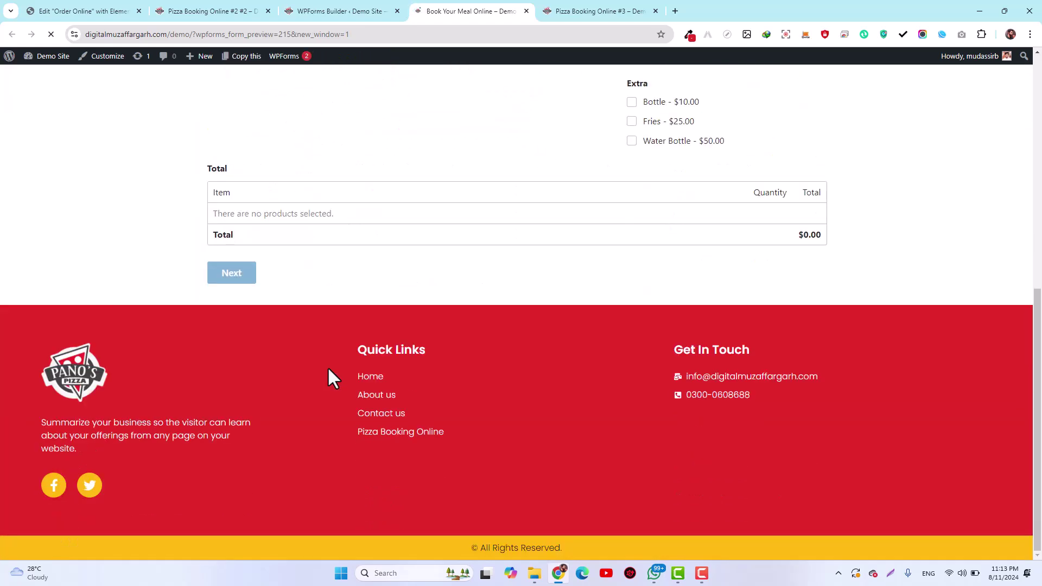
{"action": "scroll", "coordinate": [328, 366], "scroll_direction": "up", "scroll_amount": 3}
Choose Pizza and its options in the preview, and try advancing through the contact details page with its fields empty
{"action": "left_click", "coordinate": [301, 149]}
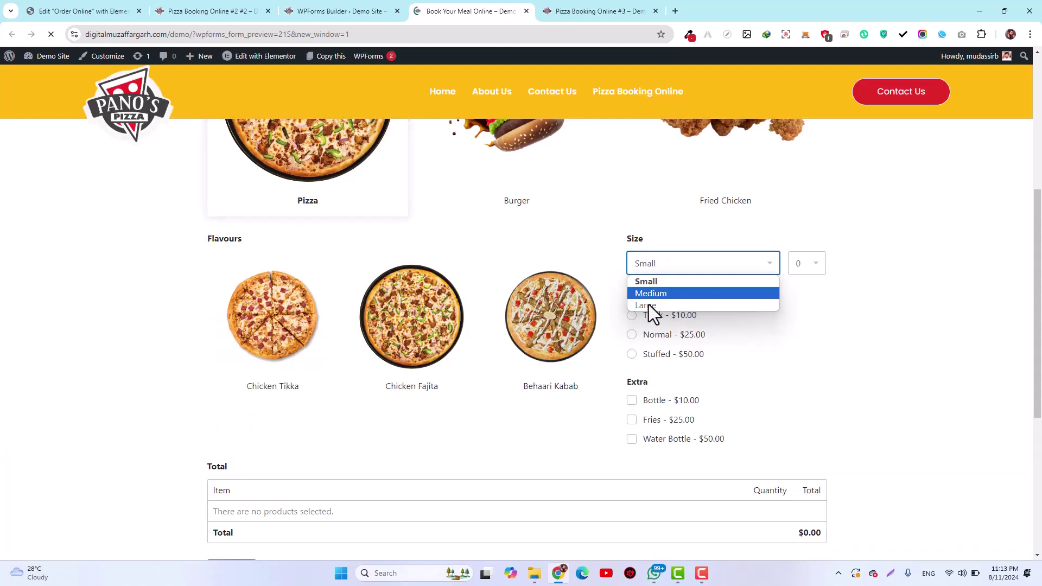
{"action": "left_click", "coordinate": [668, 265]}
{"action": "left_click", "coordinate": [694, 362]}
{"action": "left_click", "coordinate": [693, 362]}
{"action": "scroll", "coordinate": [567, 350], "scroll_direction": "down", "scroll_amount": 3}
{"action": "left_click", "coordinate": [249, 418]}
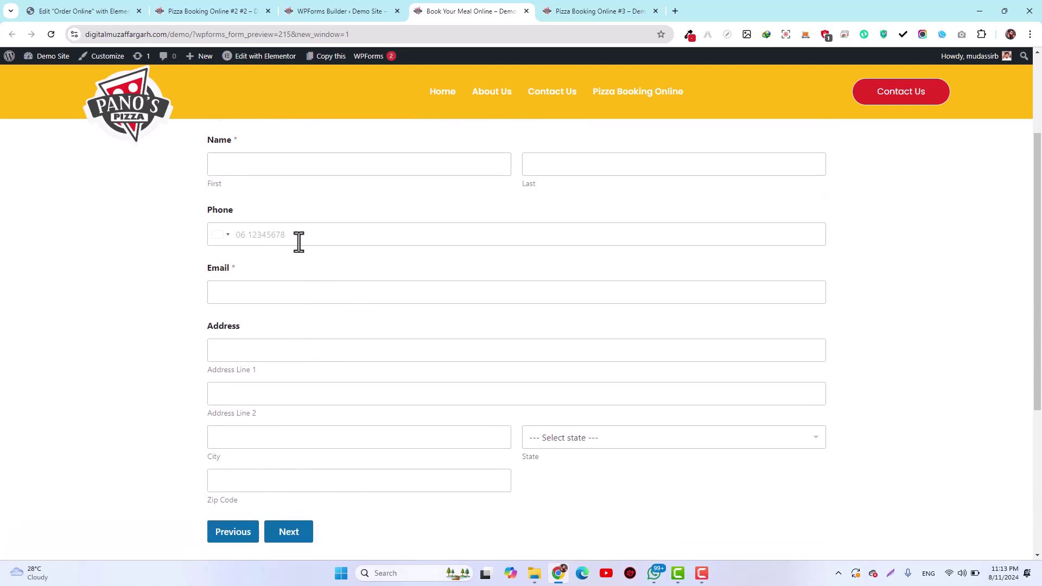
{"action": "scroll", "coordinate": [298, 240], "scroll_direction": "down", "scroll_amount": 3}
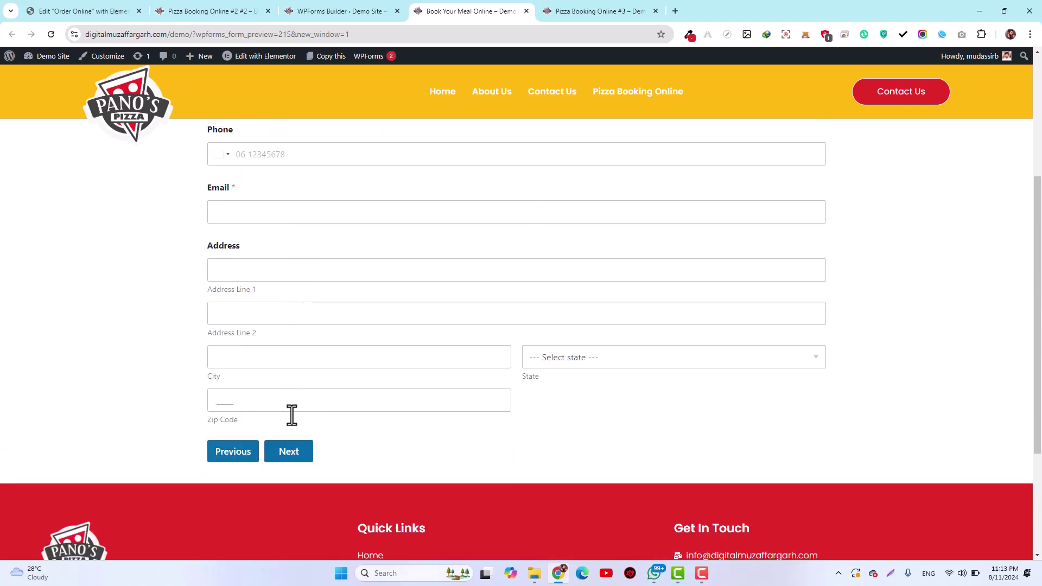
{"action": "left_click", "coordinate": [295, 454]}
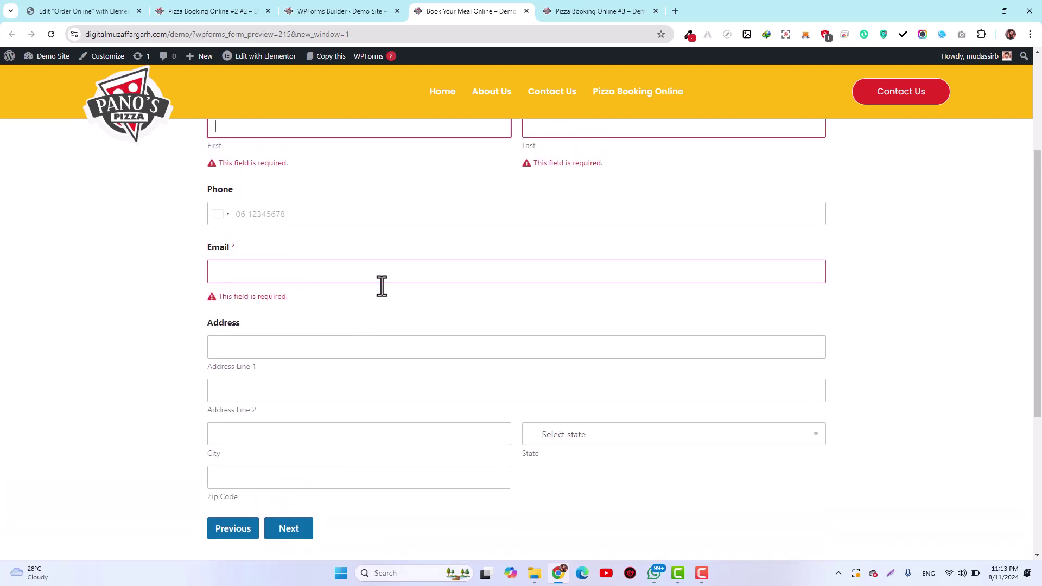
Back in the form builder, delete the extra Page Break after the Address field
{"action": "left_click", "coordinate": [342, 9]}
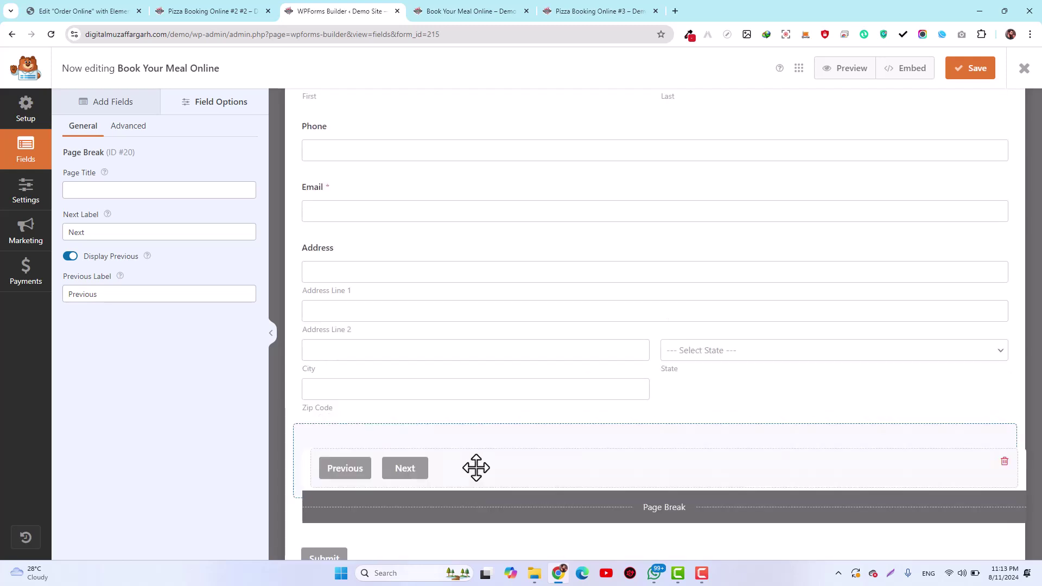
{"action": "scroll", "coordinate": [462, 480], "scroll_direction": "down", "scroll_amount": 1}
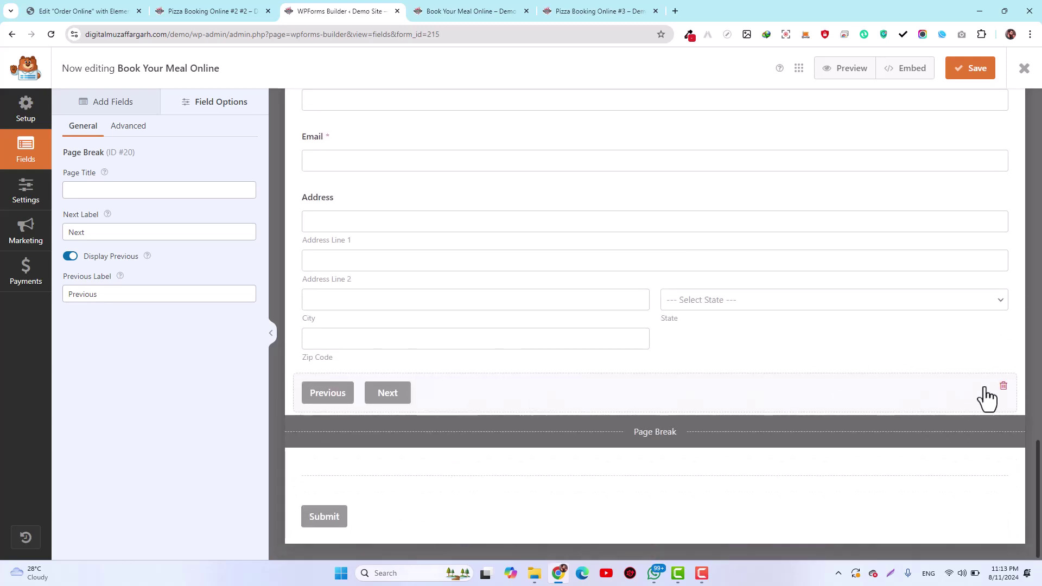
{"action": "left_click", "coordinate": [1003, 387]}
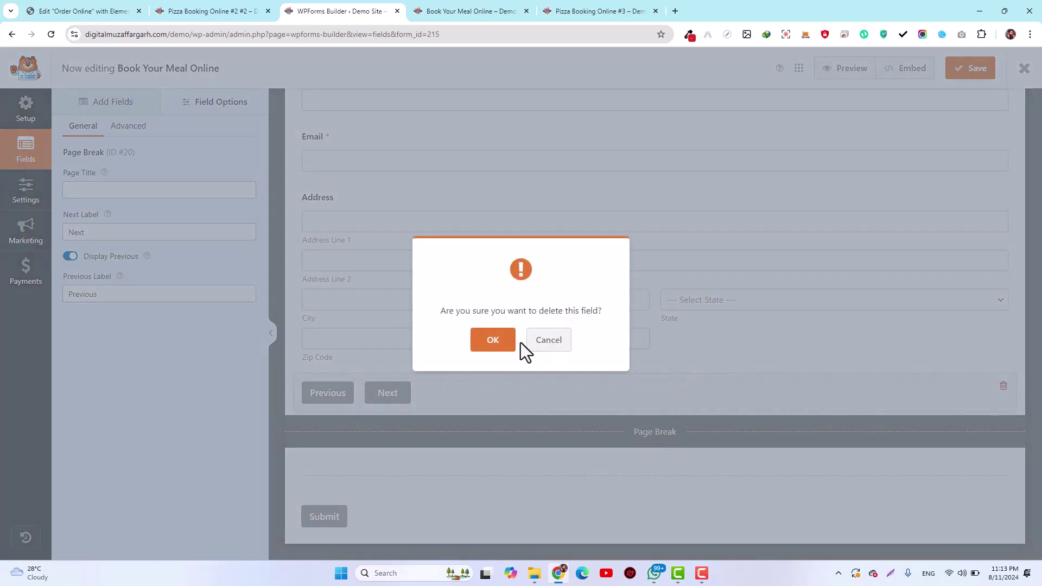
{"action": "left_click", "coordinate": [513, 342]}
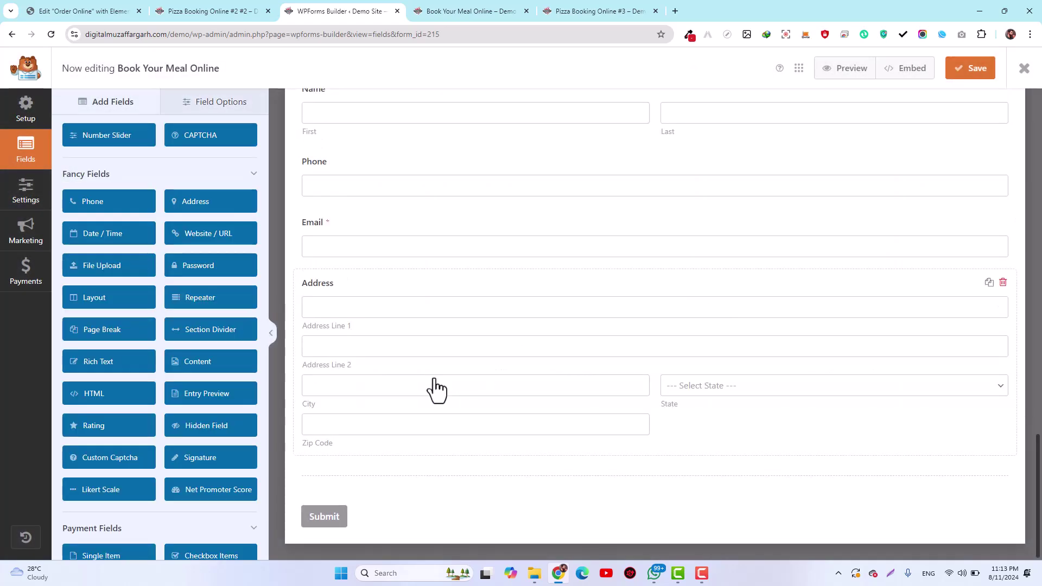
Enable Display Previous on the closing page break section between the Address field and the Submit button
{"action": "left_click", "coordinate": [466, 482]}
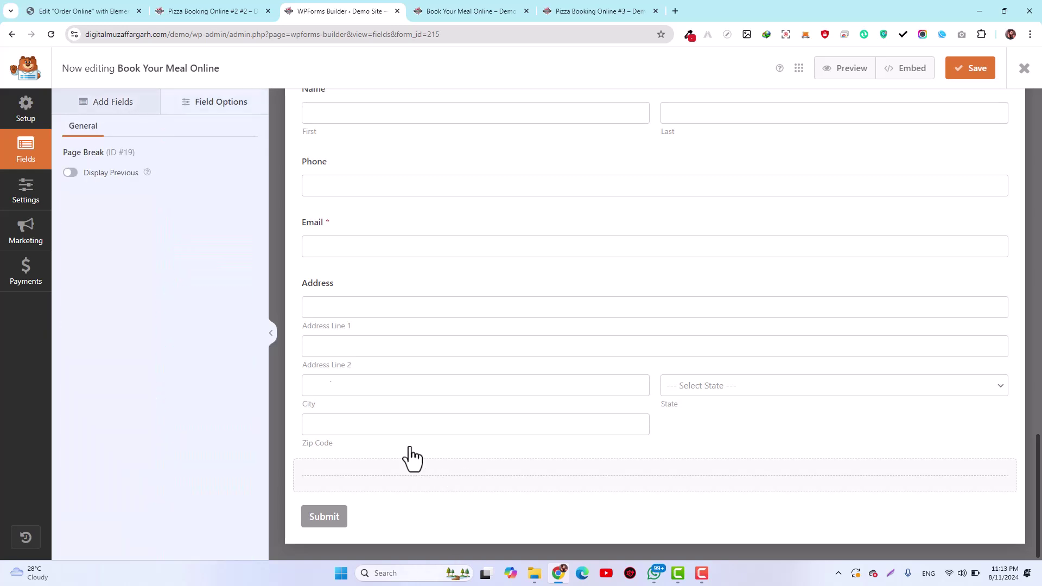
{"action": "left_click", "coordinate": [70, 173]}
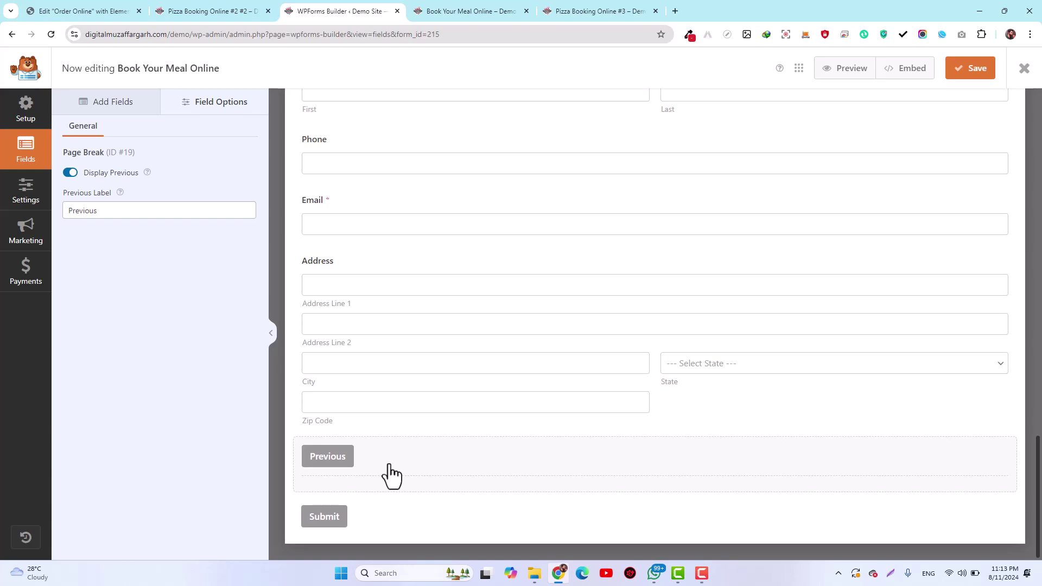
{"action": "scroll", "coordinate": [427, 219], "scroll_direction": "up", "scroll_amount": 15}
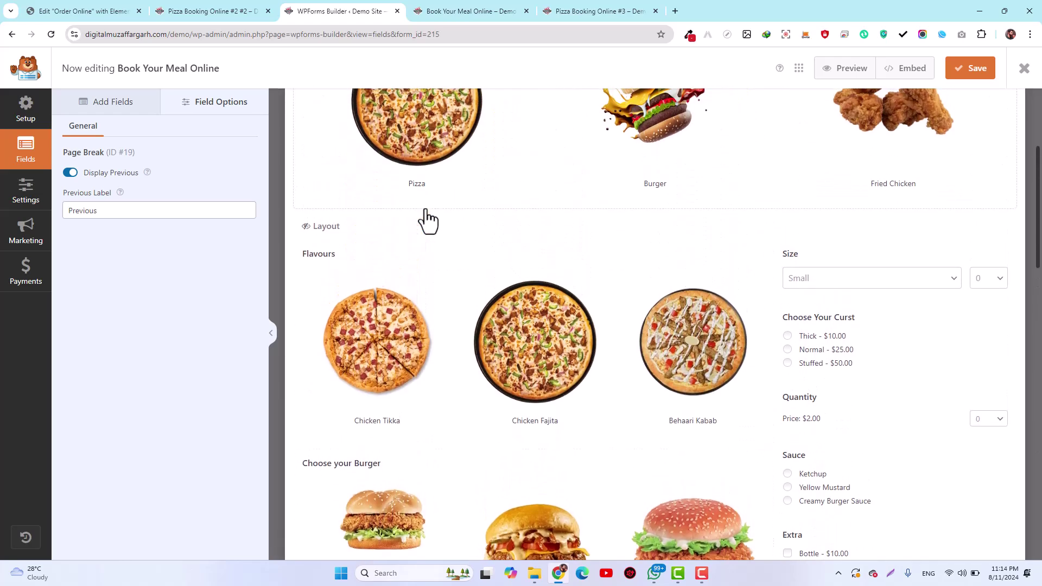
{"action": "scroll", "coordinate": [429, 266], "scroll_direction": "up", "scroll_amount": 4}
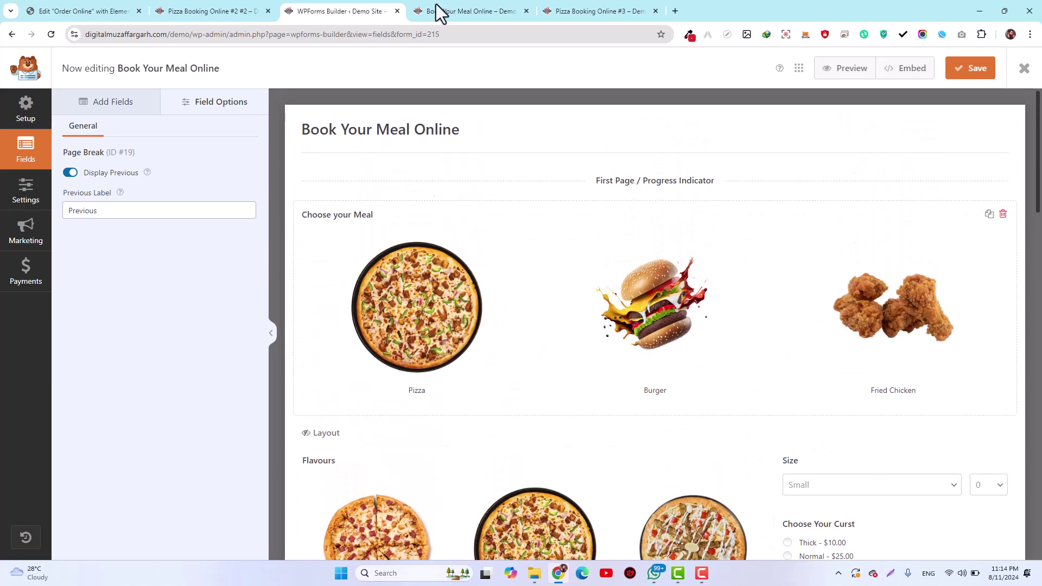
Compare the contact details page in the form preview with the Pizza Booking Online #3 and #2 pages
{"action": "left_click", "coordinate": [461, 10]}
{"action": "scroll", "coordinate": [380, 206], "scroll_direction": "up", "scroll_amount": 3}
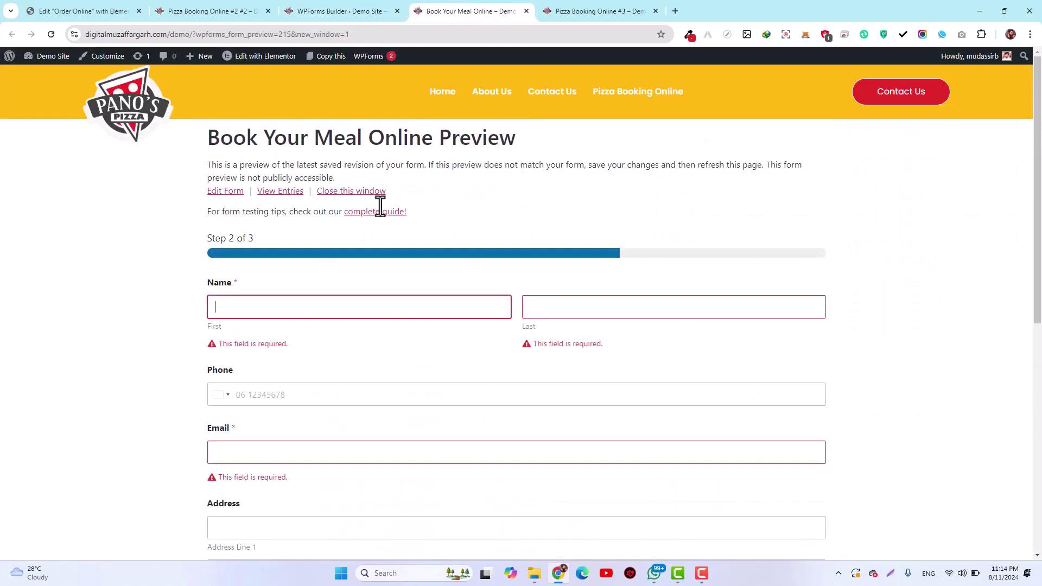
{"action": "left_click", "coordinate": [633, 9]}
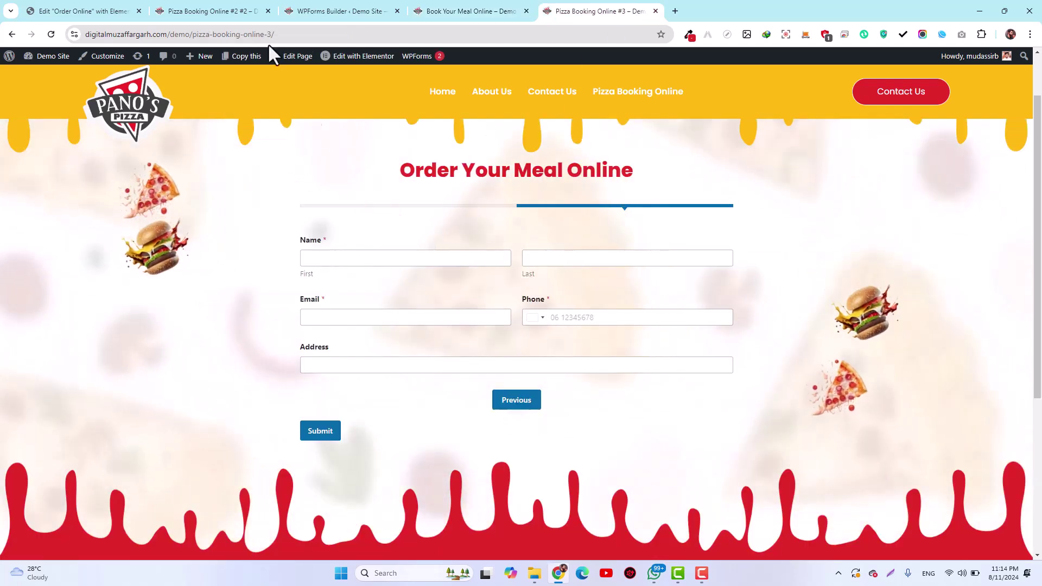
{"action": "left_click", "coordinate": [201, 10]}
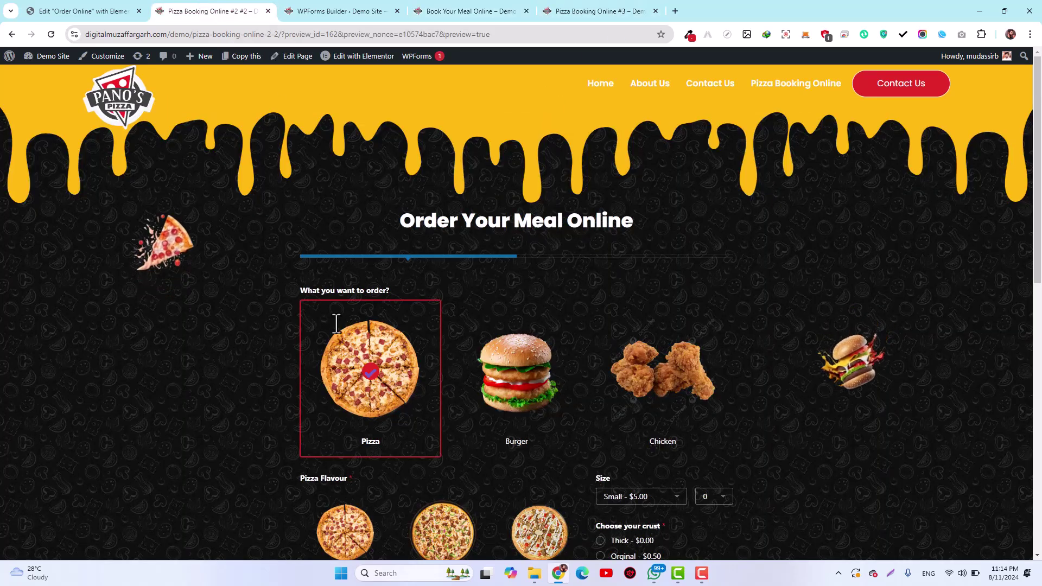
{"action": "left_click", "coordinate": [335, 10]}
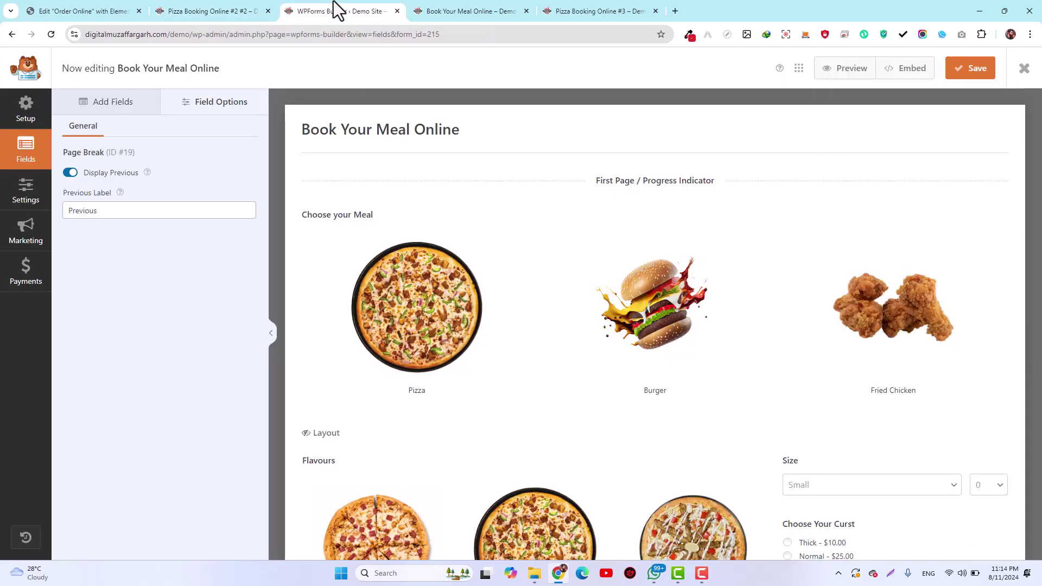
{"action": "left_click", "coordinate": [501, 10]}
{"action": "scroll", "coordinate": [327, 282], "scroll_direction": "down", "scroll_amount": 7}
{"action": "scroll", "coordinate": [327, 282], "scroll_direction": "up", "scroll_amount": 4}
{"action": "scroll", "coordinate": [327, 282], "scroll_direction": "up", "scroll_amount": 3}
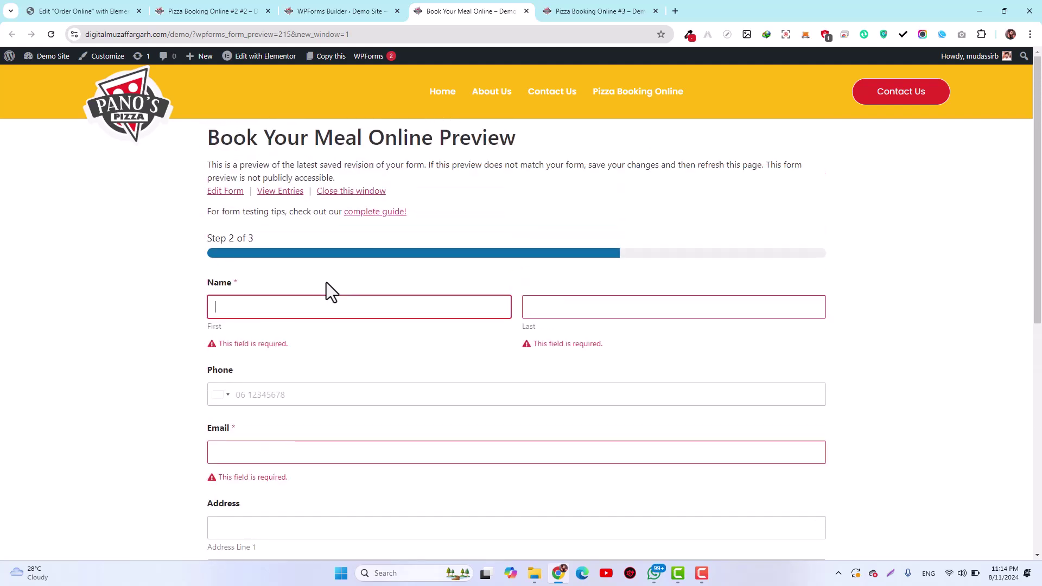
Return to the form builder and save the Book Your Meal Online form
{"action": "left_click", "coordinate": [332, 10]}
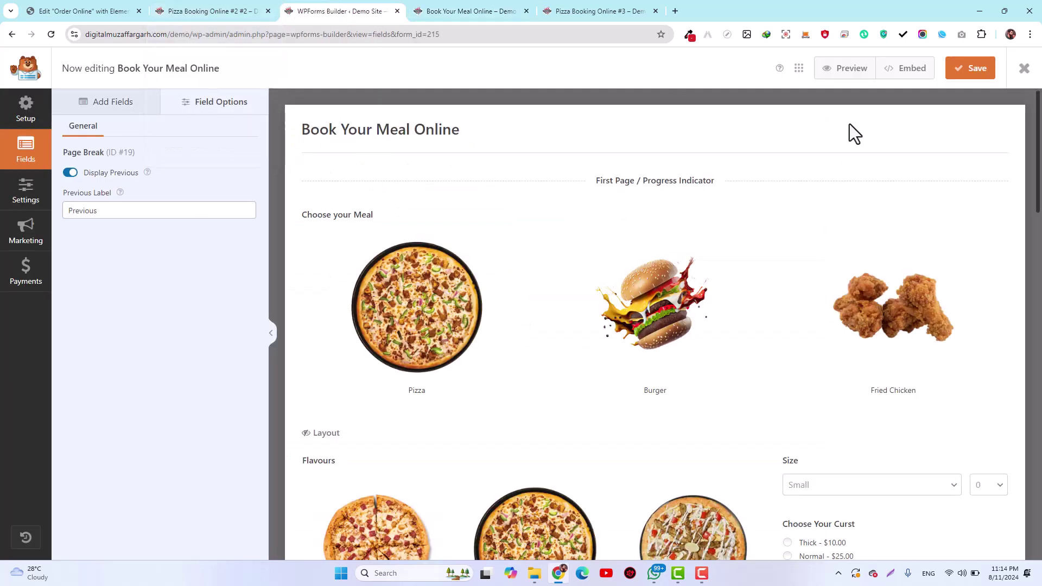
{"action": "left_click", "coordinate": [969, 75]}
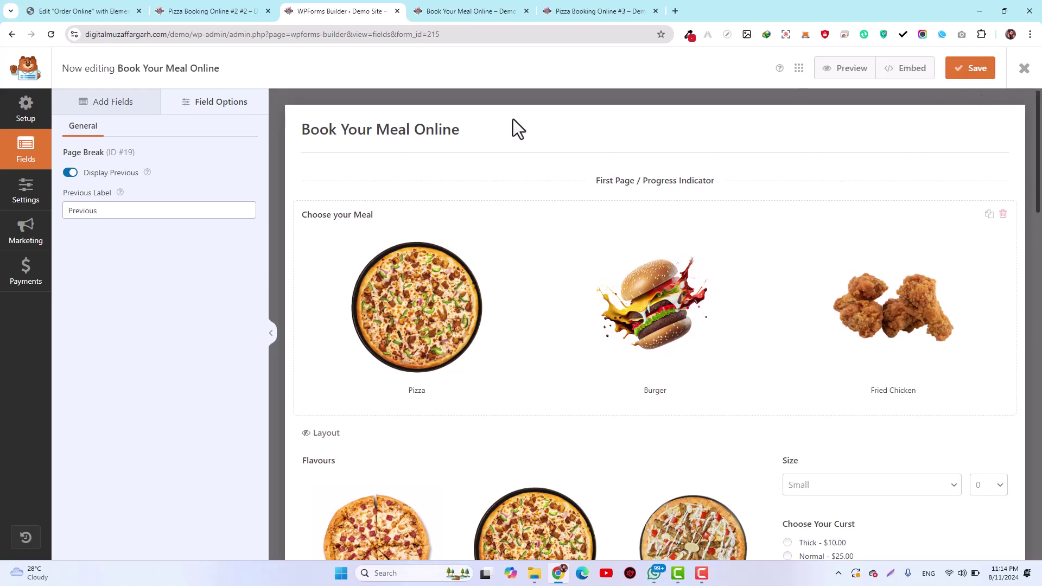
Look over the form preview and the finished Pizza Booking Online #3 and #2 reference pages
{"action": "left_click", "coordinate": [461, 10]}
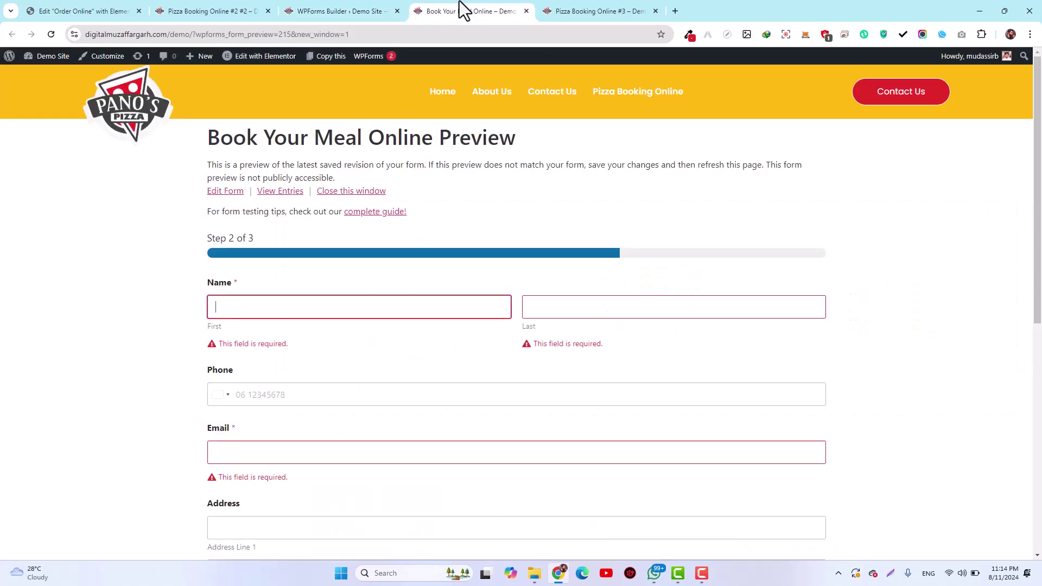
{"action": "left_click", "coordinate": [586, 10]}
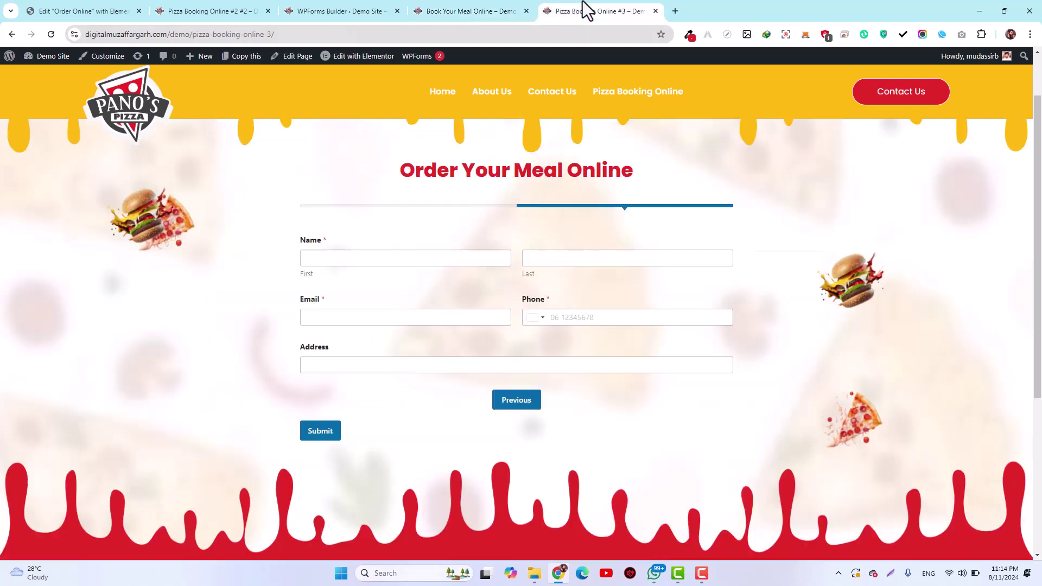
{"action": "left_click", "coordinate": [465, 9]}
{"action": "left_click", "coordinate": [309, 10]}
{"action": "left_click", "coordinate": [216, 10]}
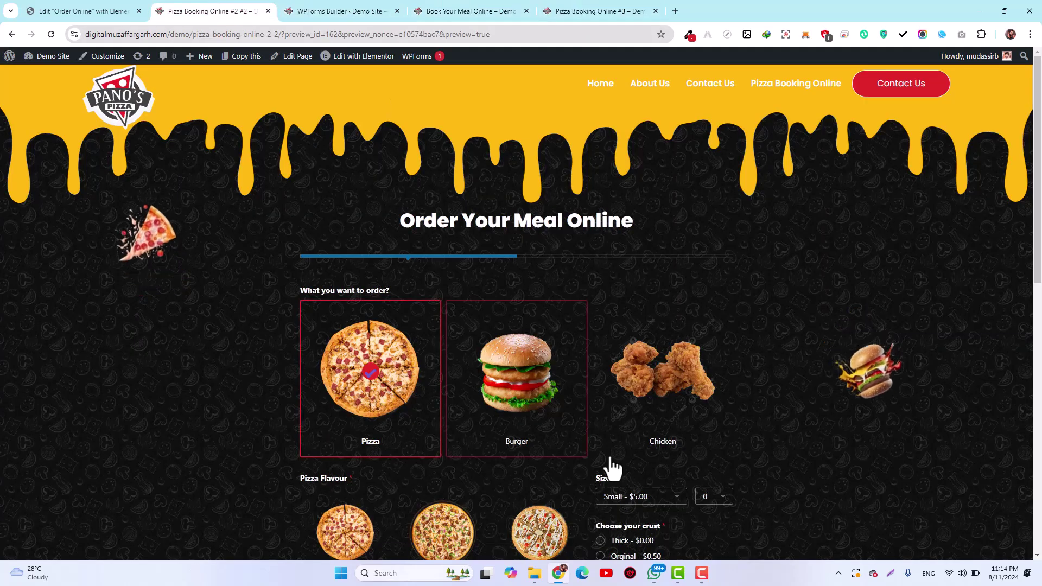